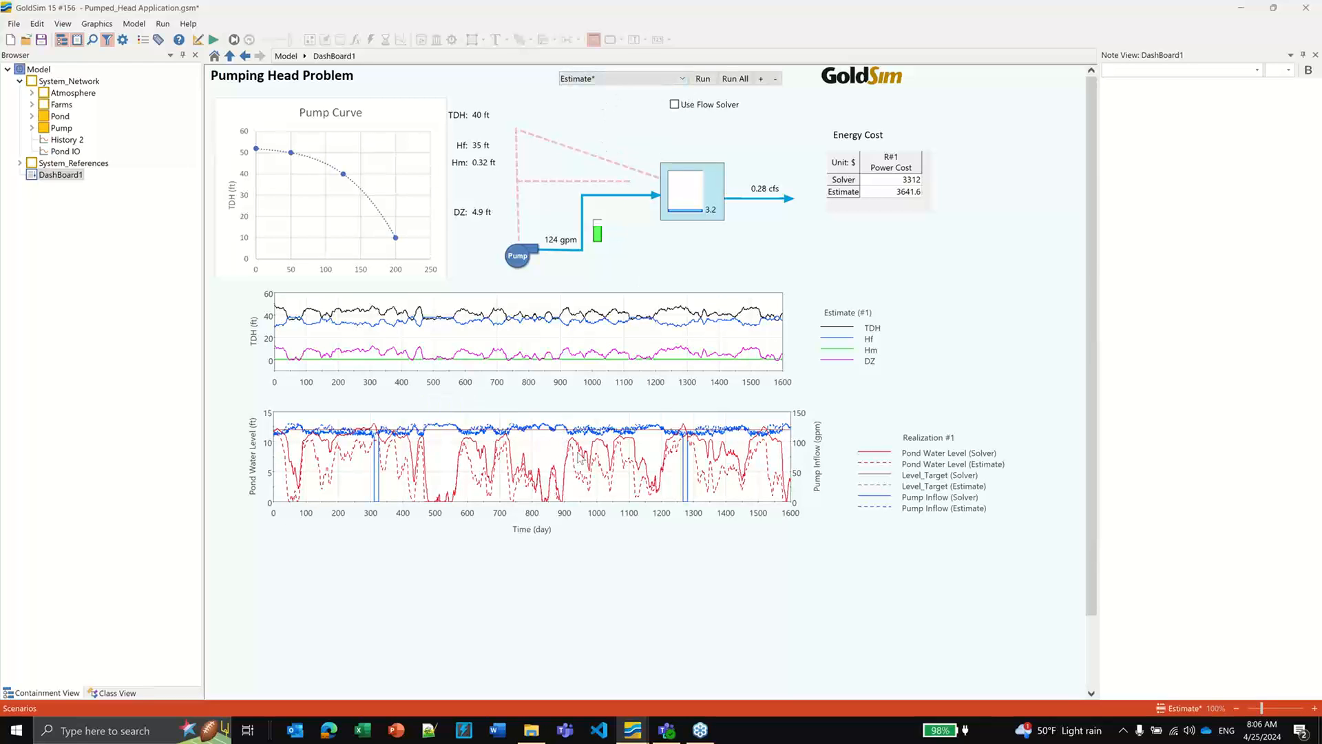
Step: Examine the Solver and Estimate curves for pond water level and pump inflow in the dashboard's lower chart
mouse_move(496, 434)
mouse_move(523, 476)
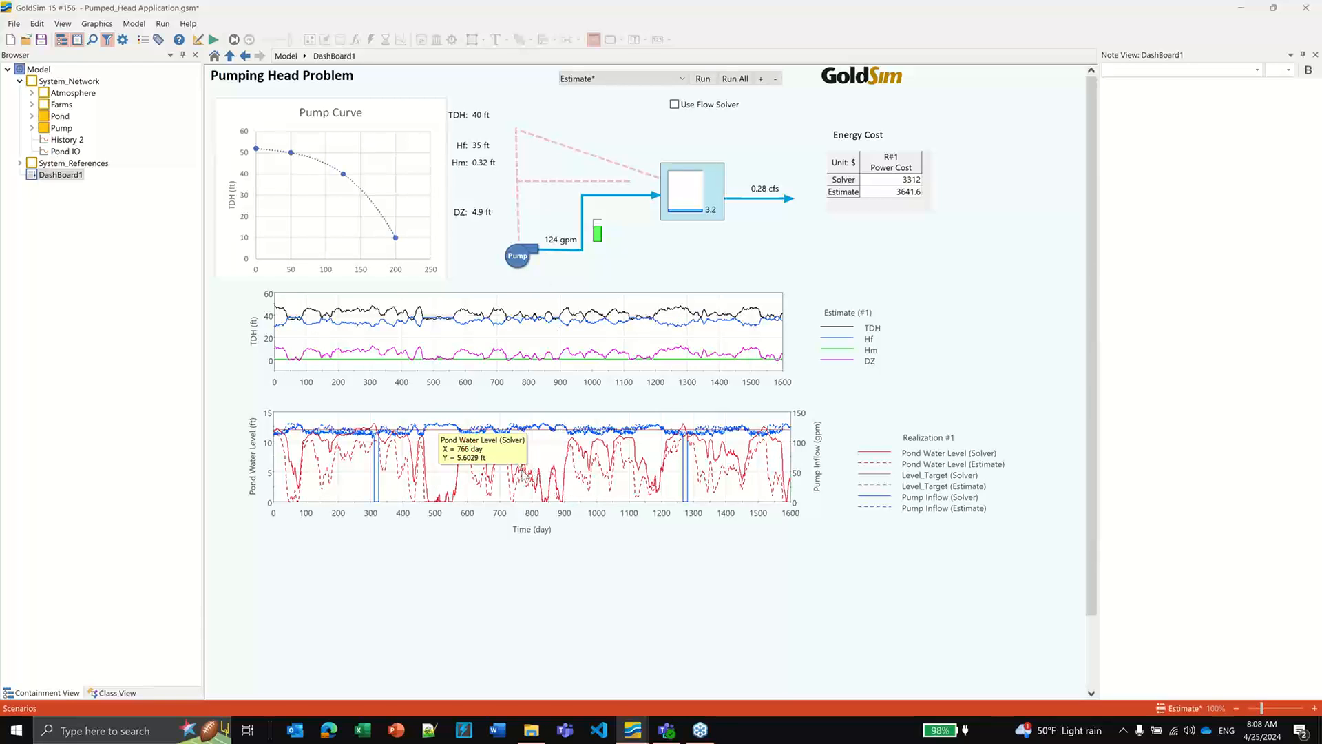
mouse_move(583, 457)
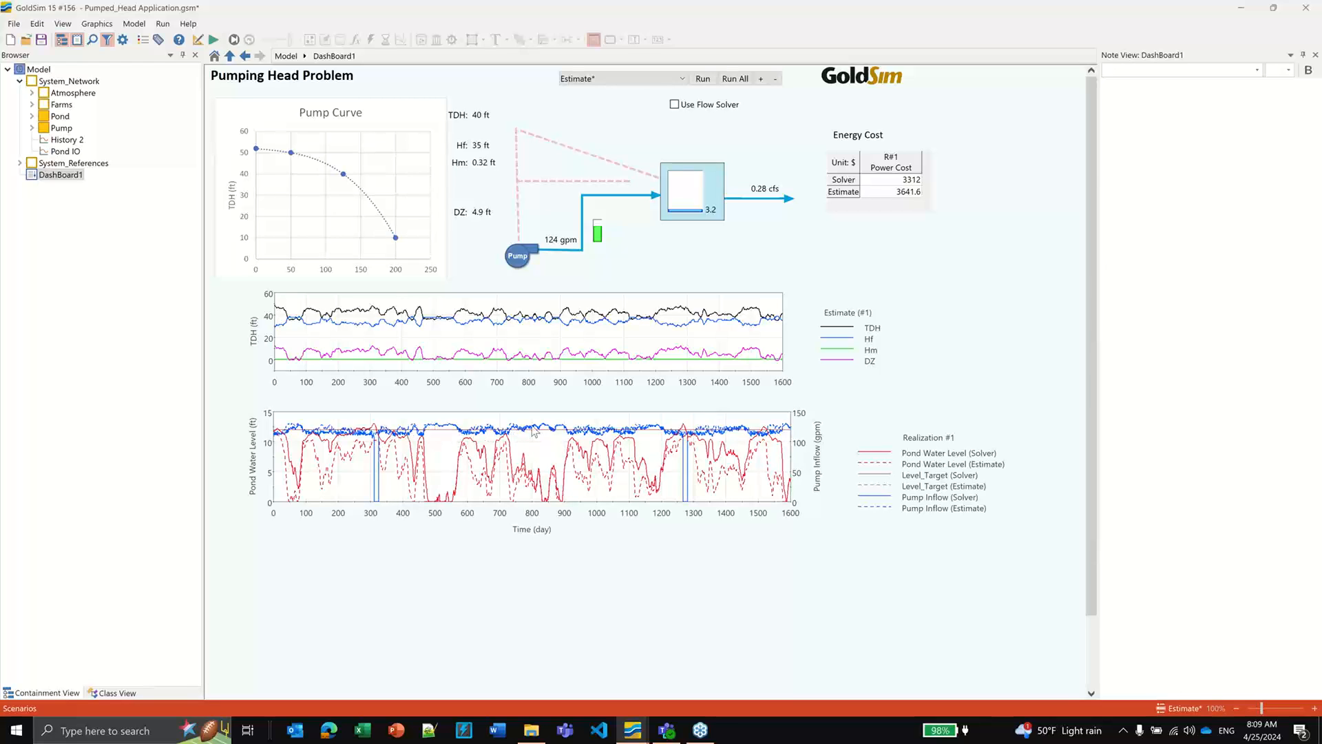
mouse_move(638, 438)
mouse_move(437, 435)
Step: Switch to the Pumped_Head.gsm model window and move the pump diagram's horizontal dashed line slightly upward
left_click(633, 731)
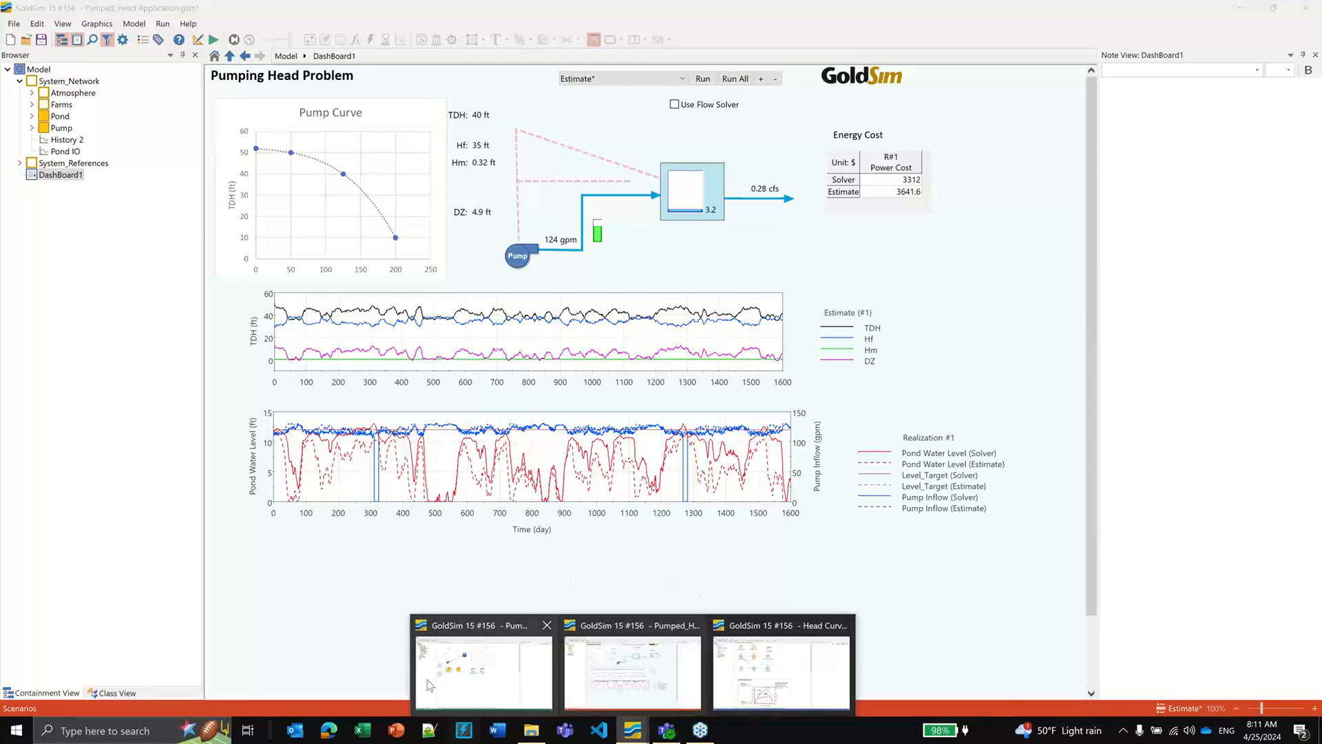
left_click(477, 667)
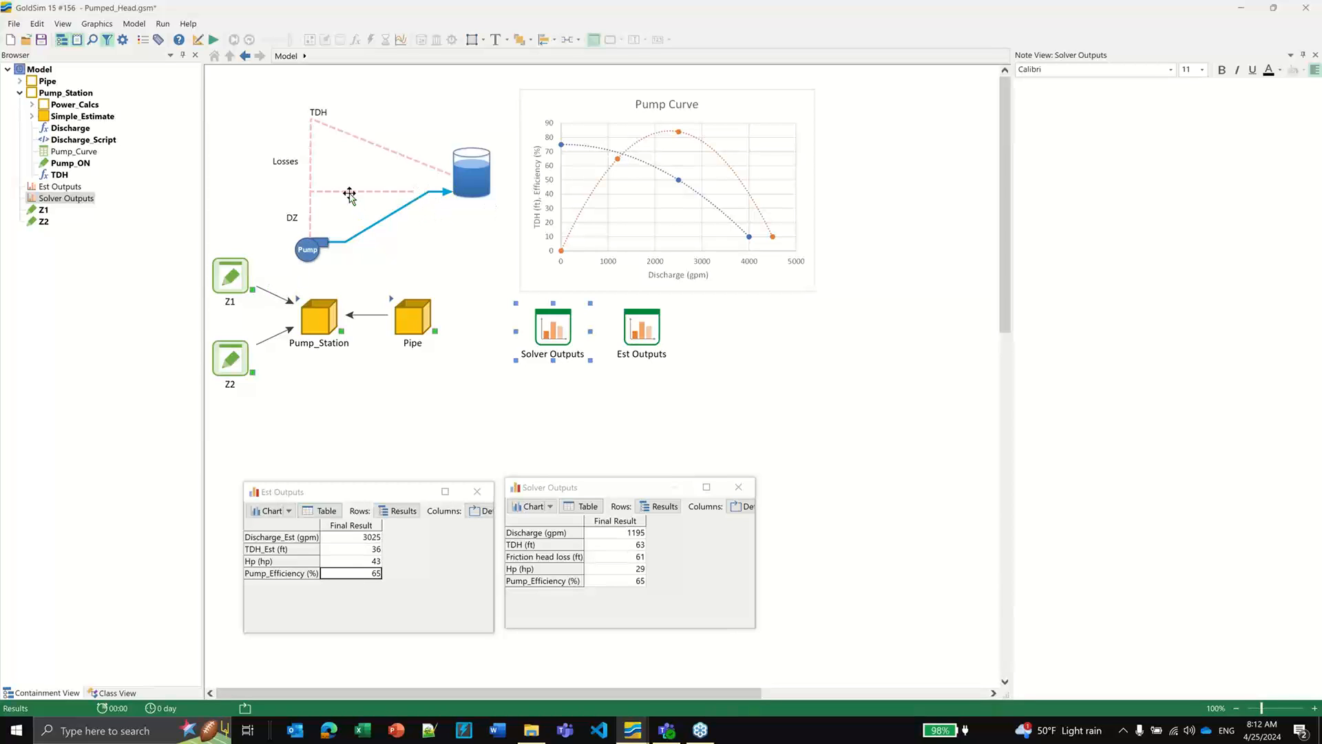
left_click_drag(348, 191, 347, 170)
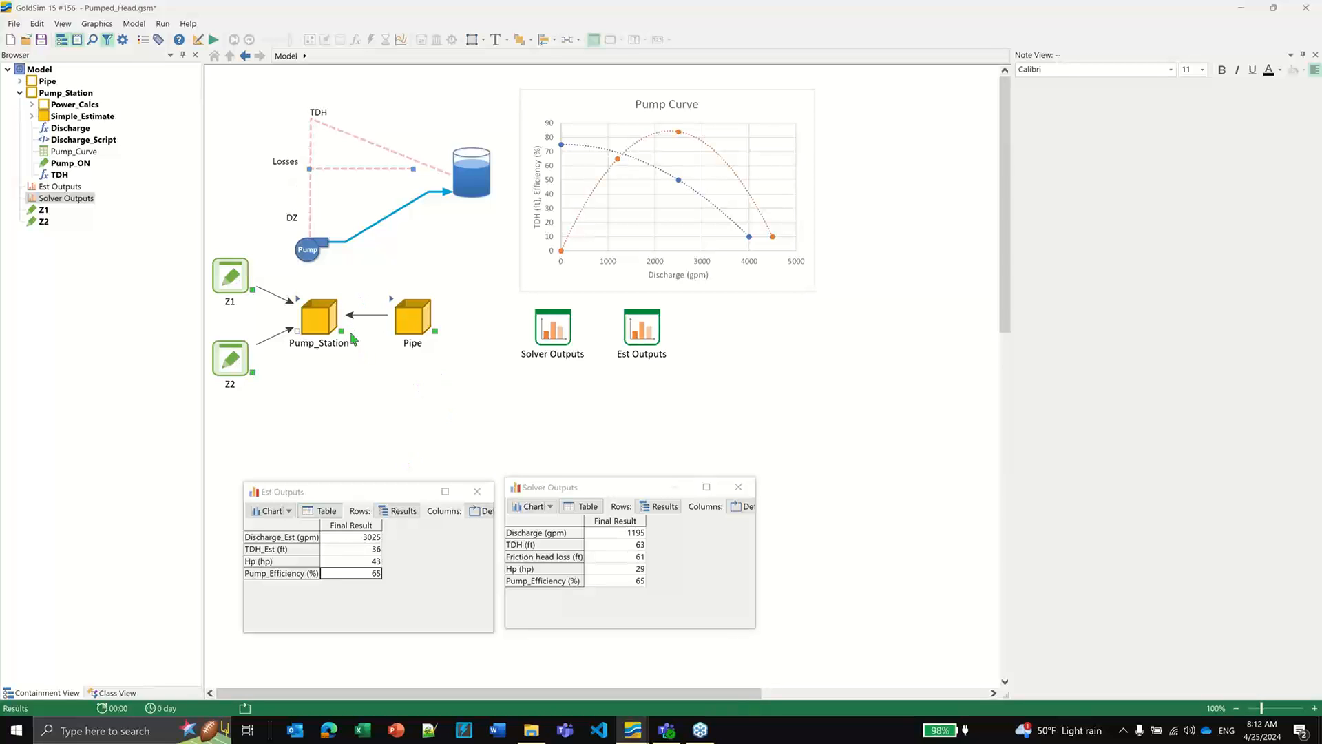
Step: Open the Simple_Estimate container inside Pump_Station and inspect the Hf_guess data definition
left_click(301, 307)
double_click(301, 307)
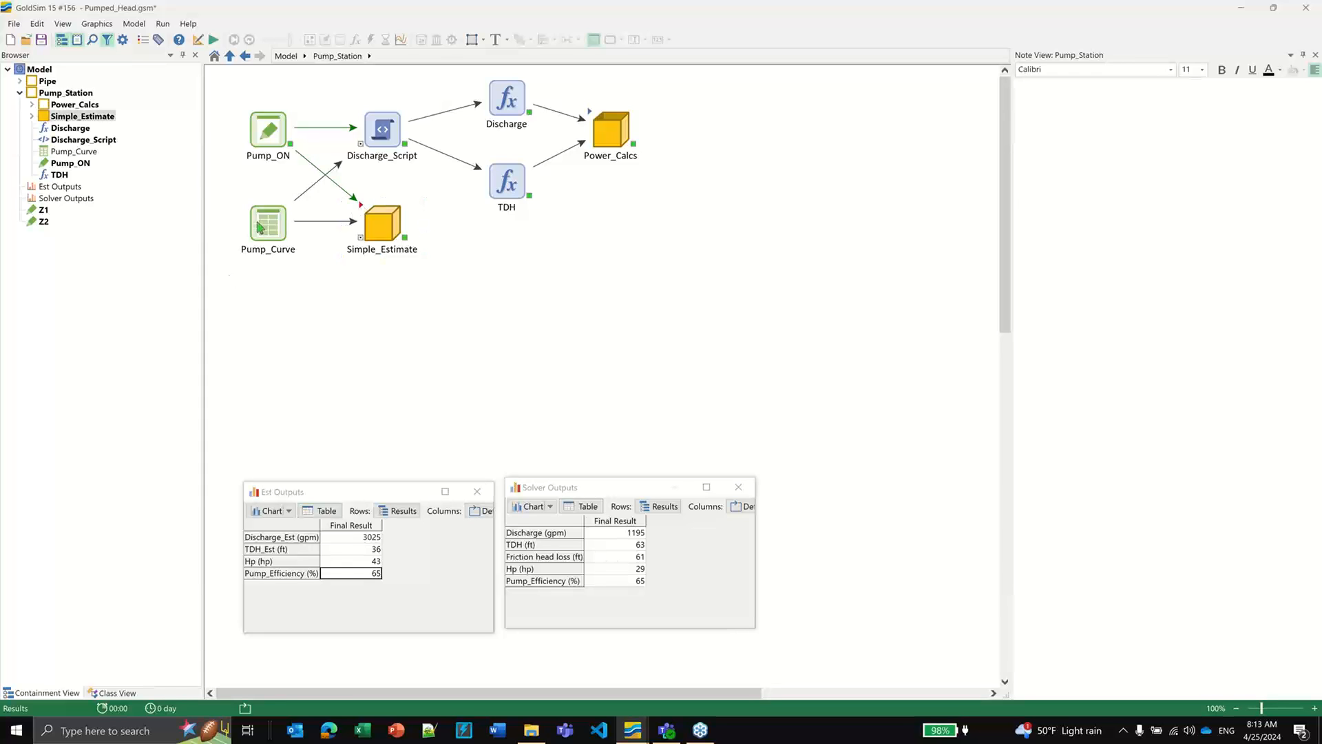
double_click(375, 224)
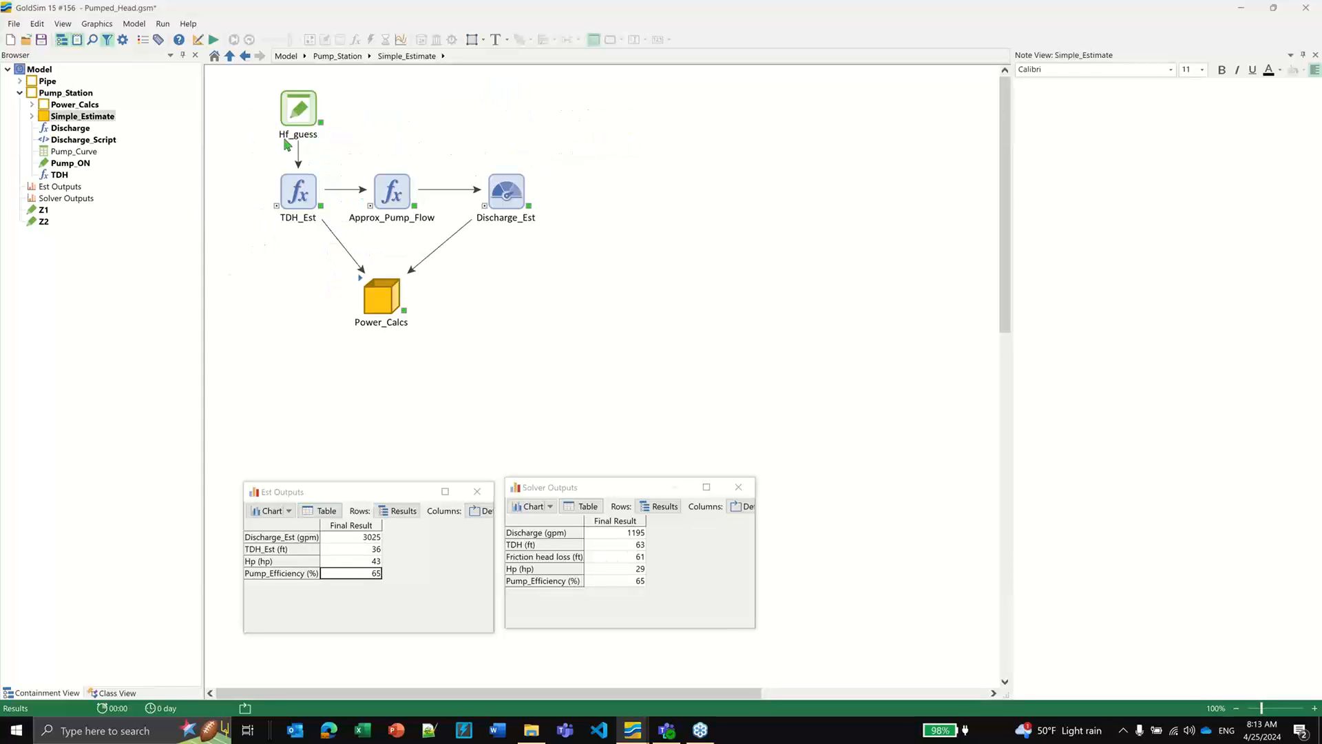
double_click(298, 107)
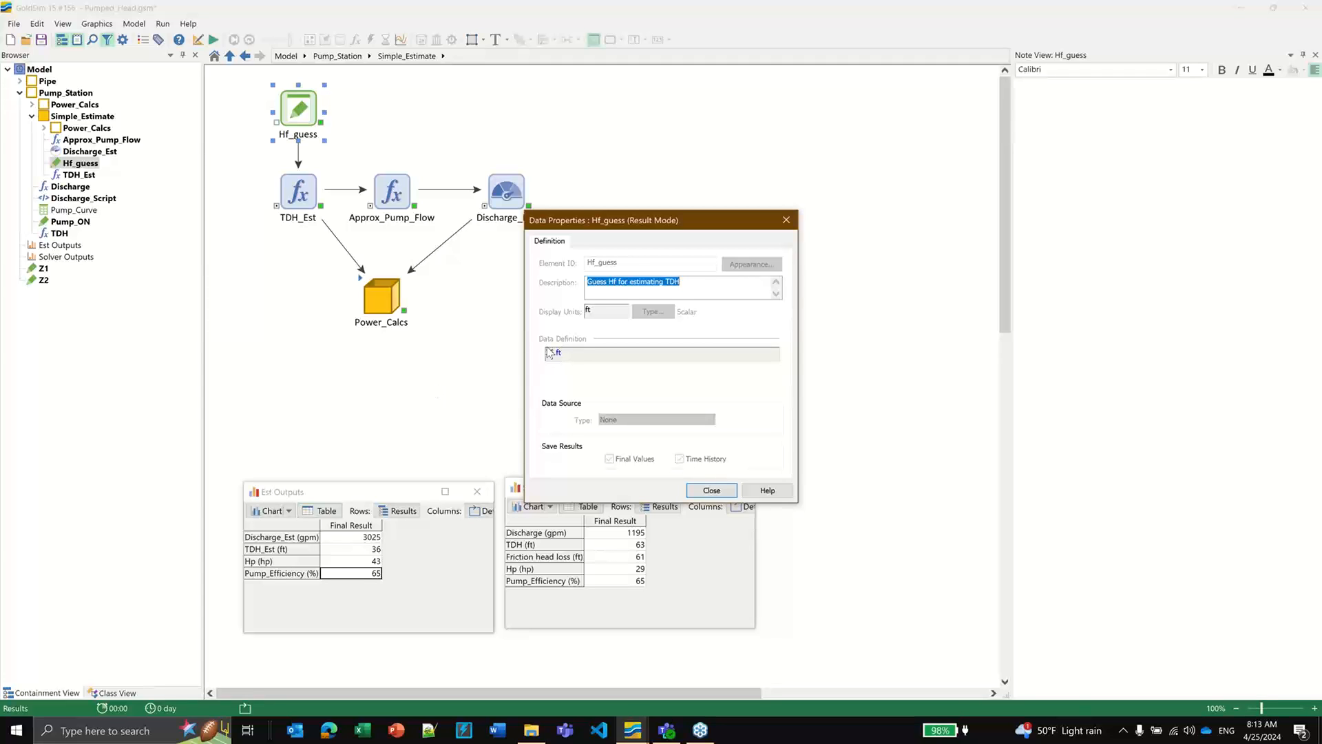
left_click(708, 491)
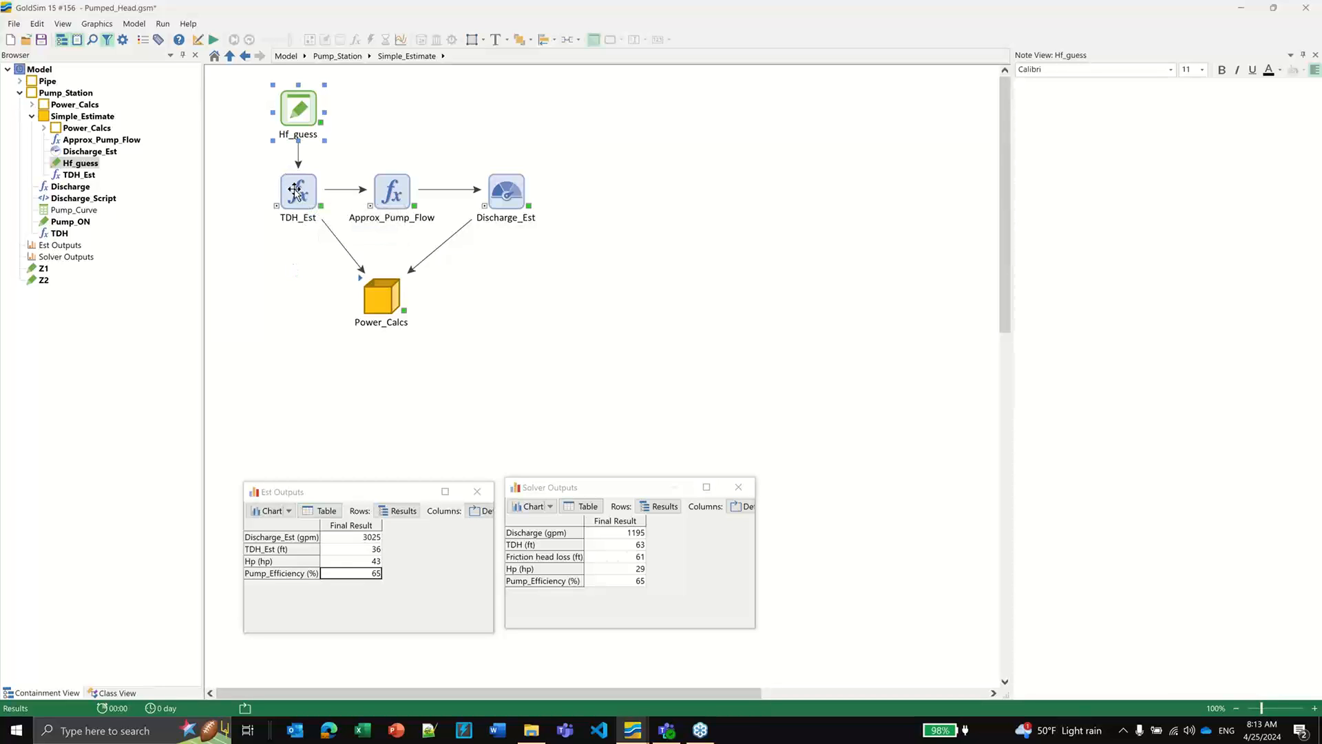
Step: Inspect the equations of the TDH_Est and Approx_Pump_Flow expressions in Simple_Estimate
mouse_move(294, 206)
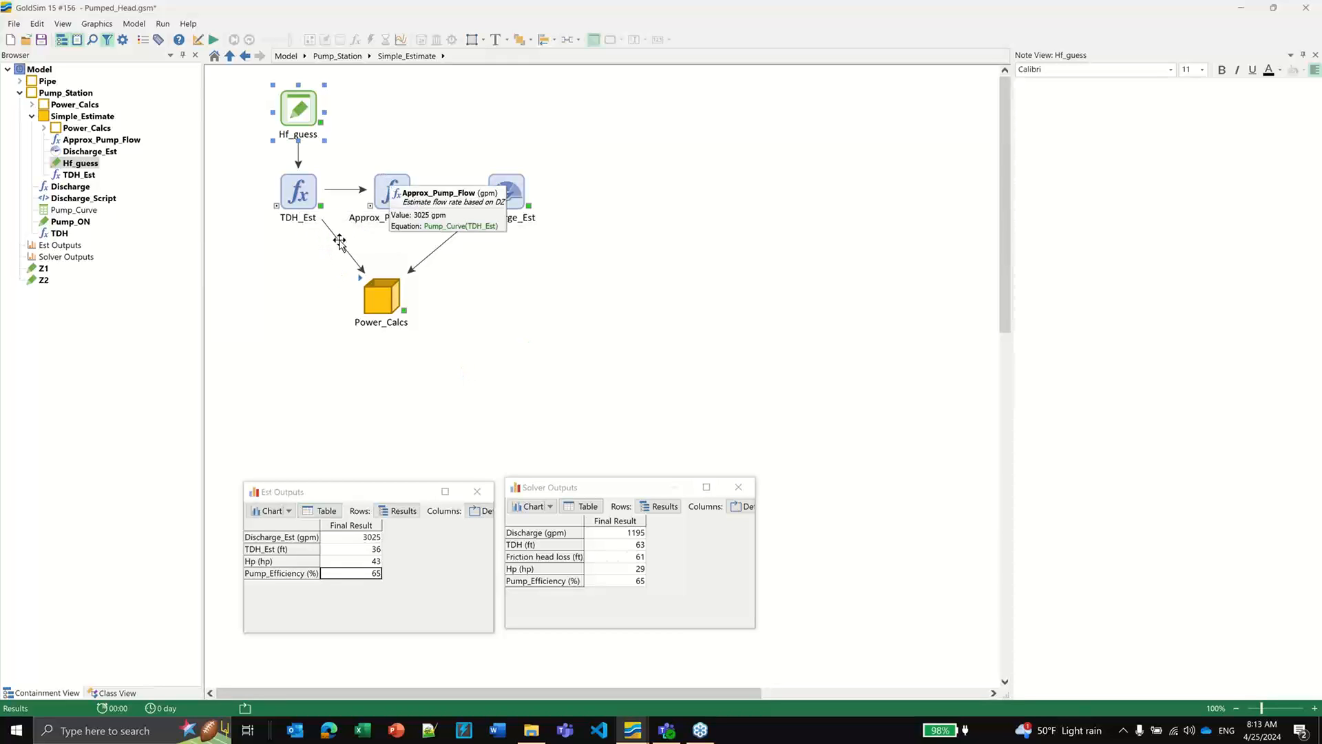
double_click(299, 196)
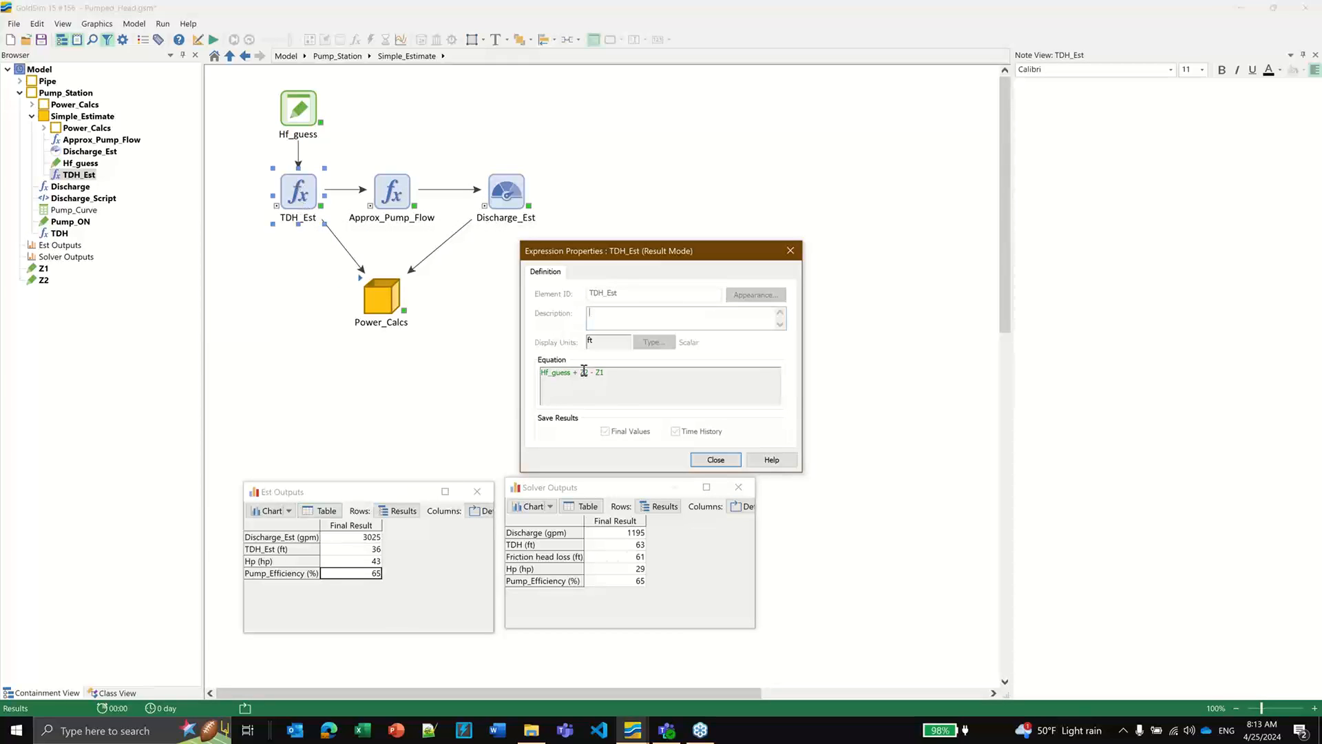
left_click(714, 459)
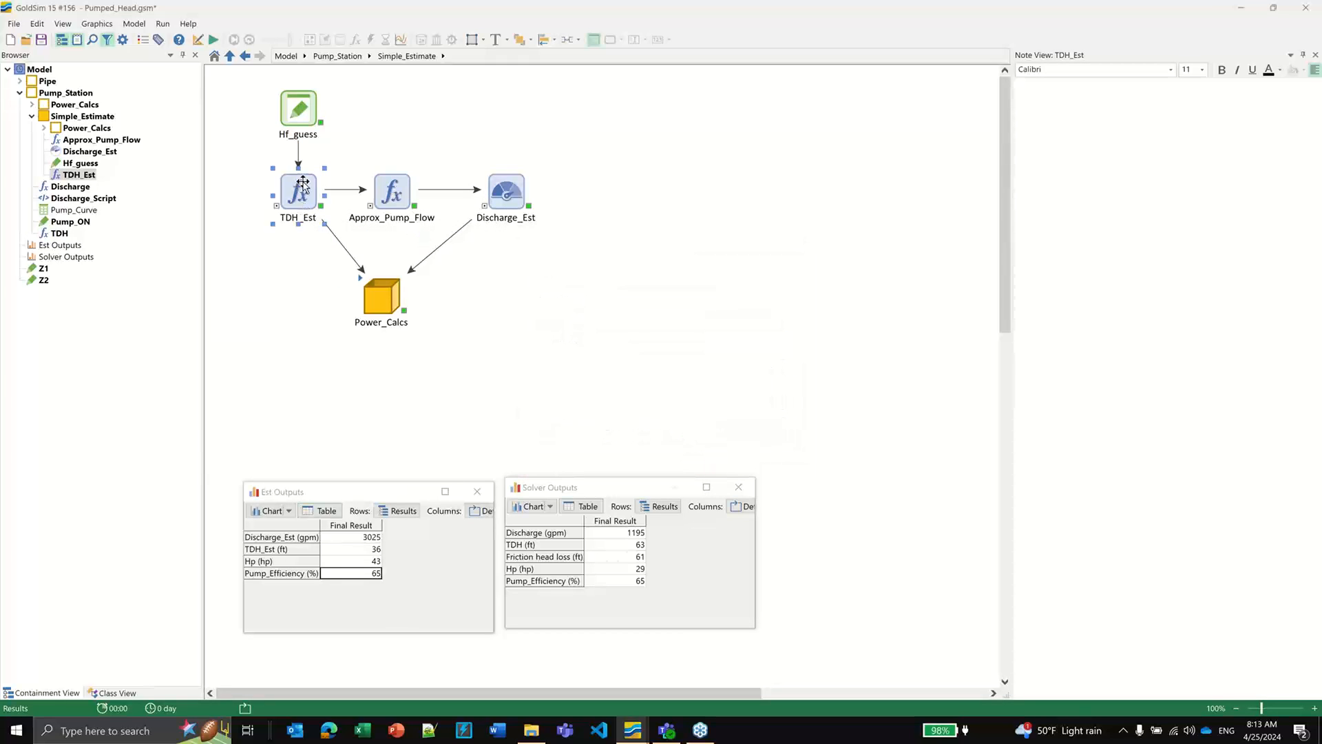
double_click(392, 195)
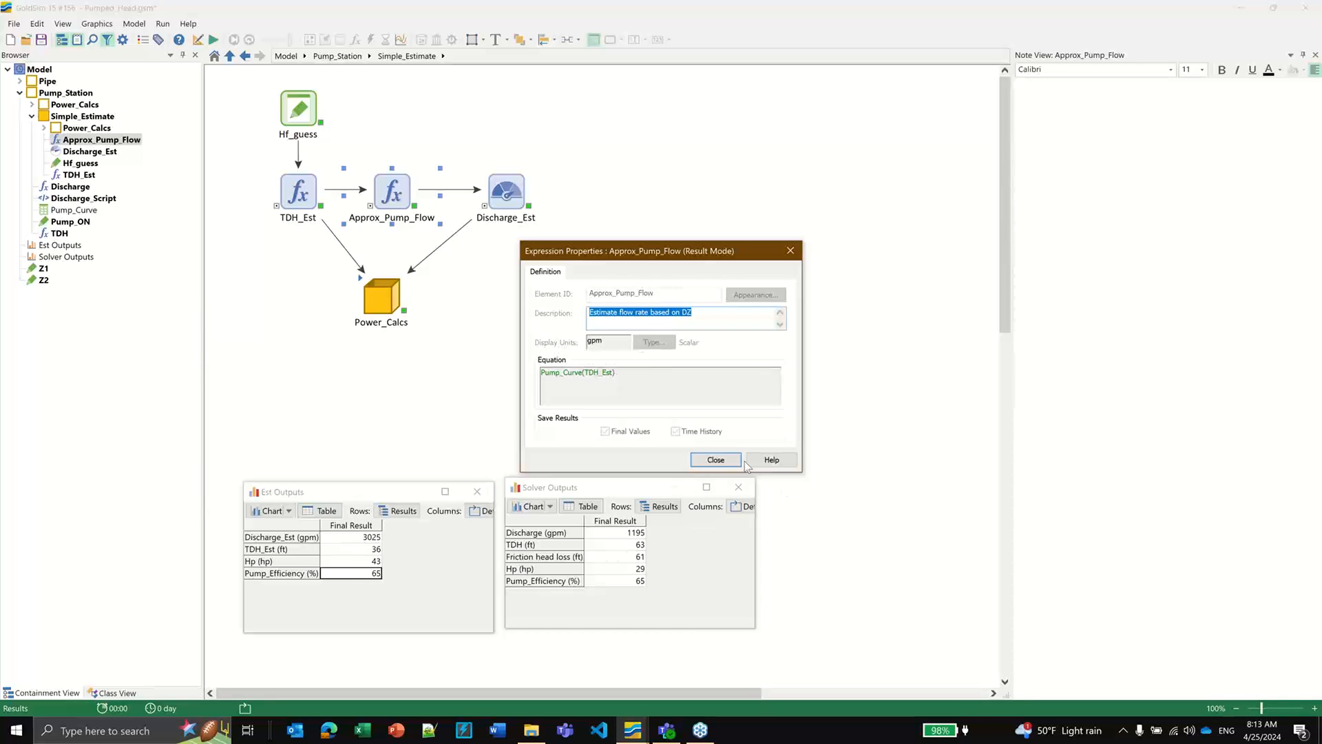
left_click(716, 459)
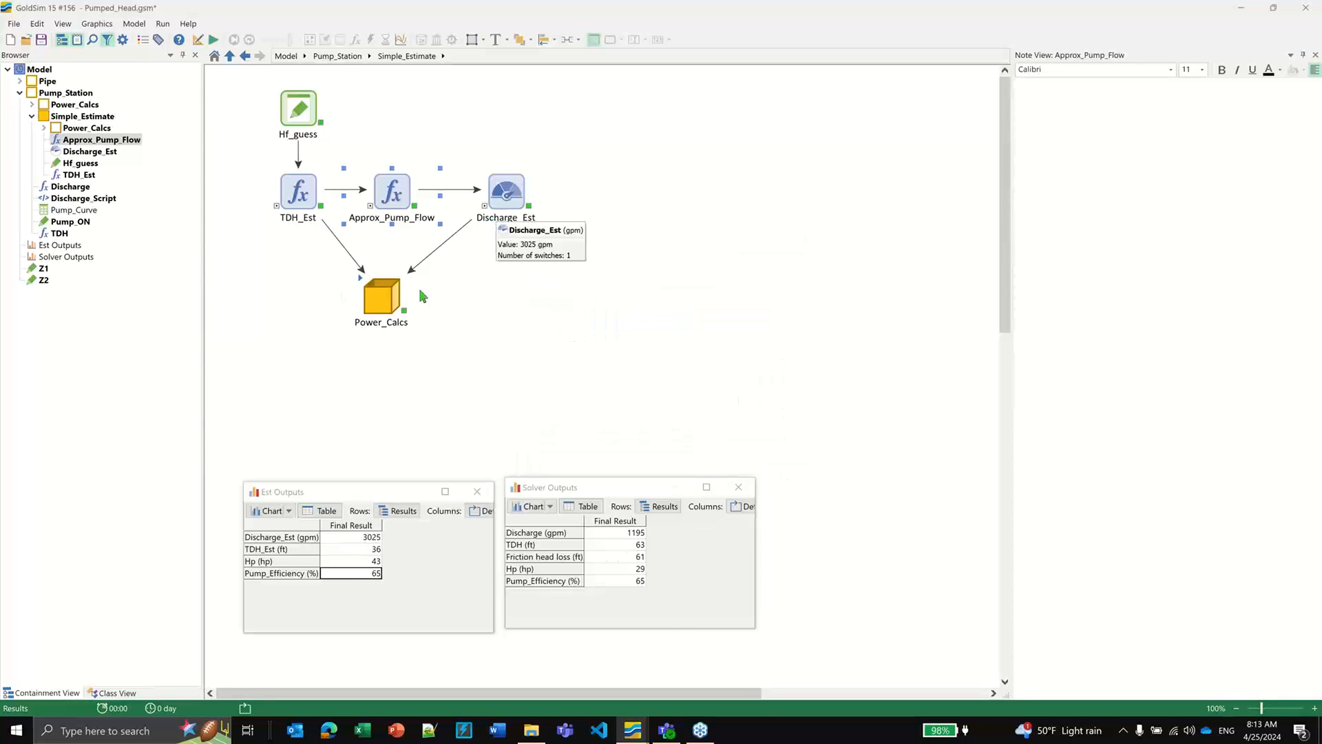
Step: Open the Power_Calcs container inside Simple_Estimate and inspect the Pump_Efficiency equation
left_click(360, 281)
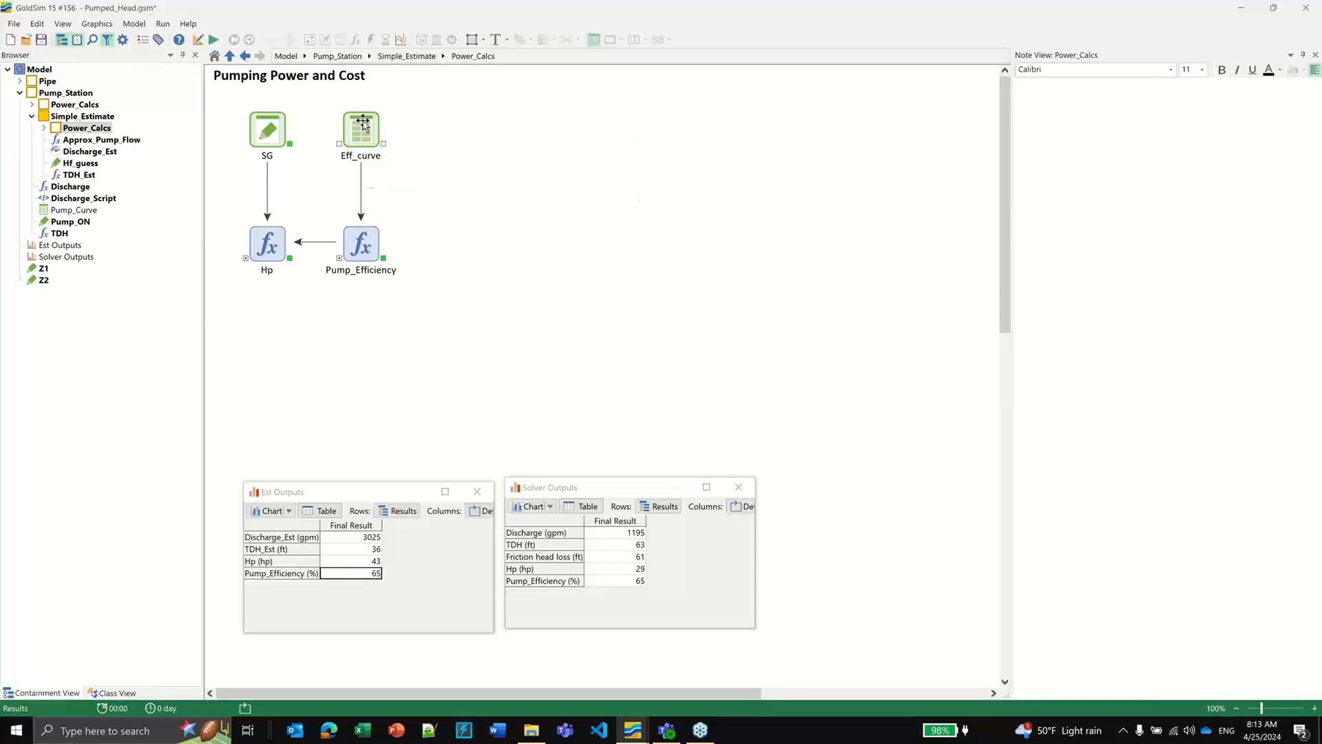
double_click(360, 244)
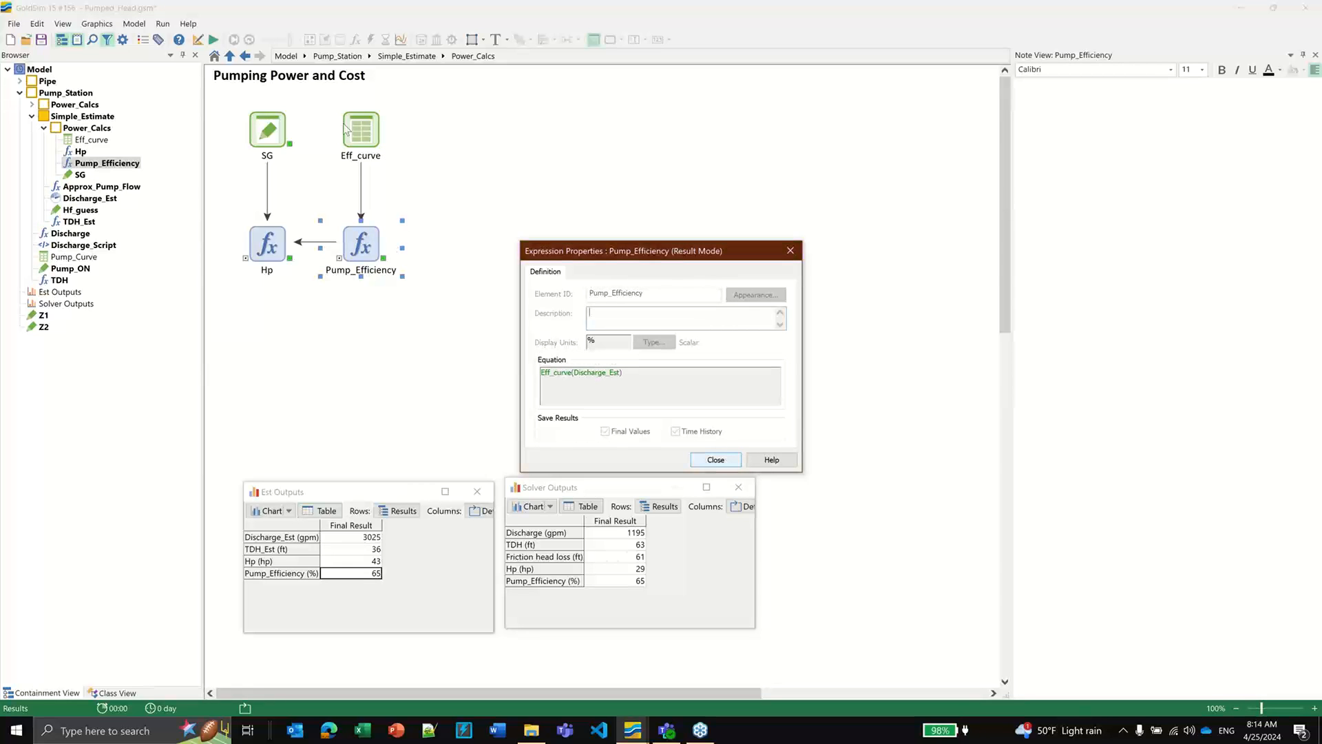
left_click(716, 460)
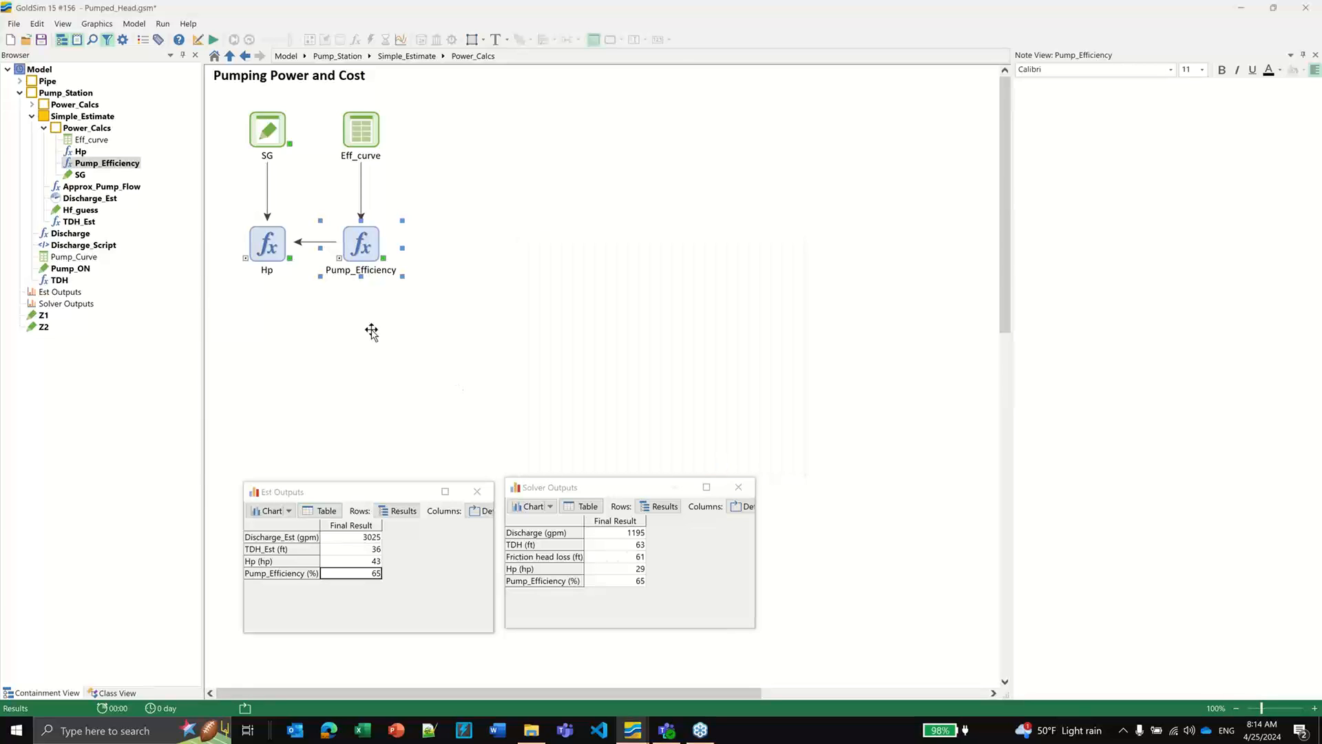
Step: Inspect the Hp equation, highlighting its power expression and its zero-efficiency condition, and close its properties
double_click(270, 251)
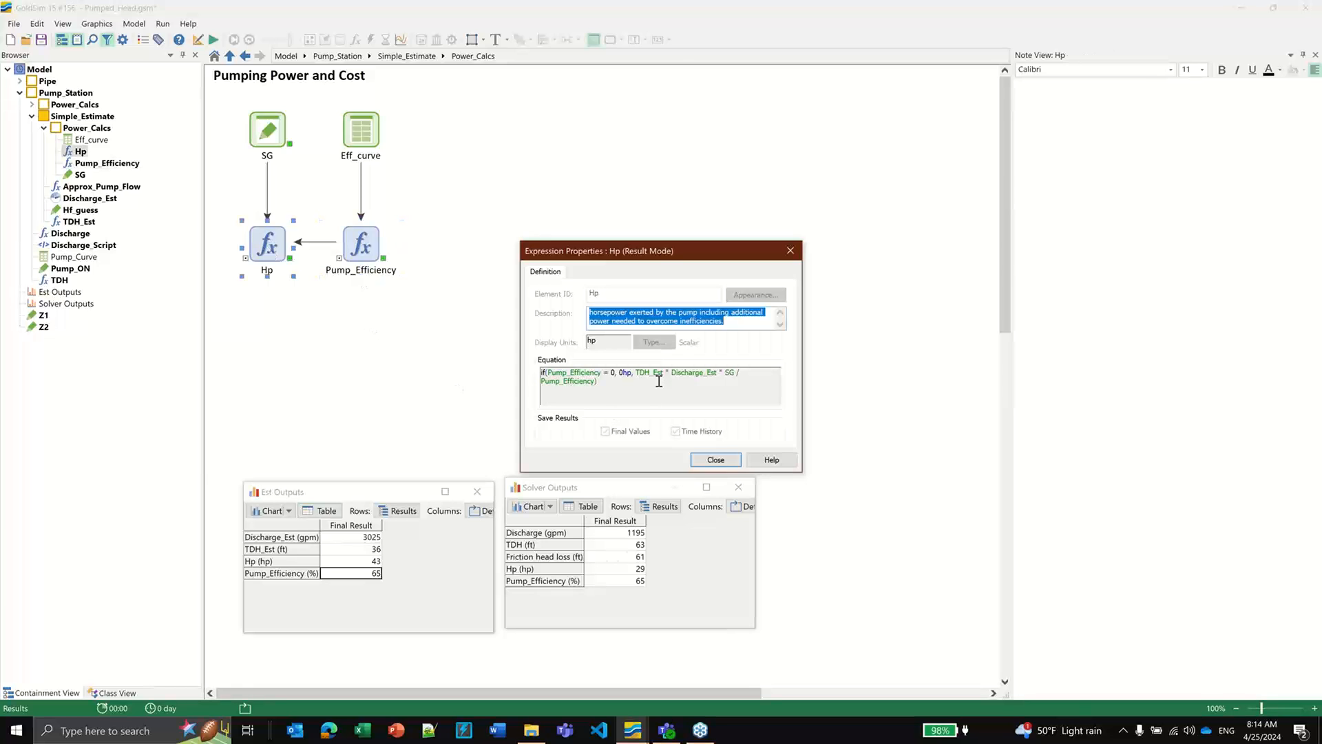
mouse_move(632, 372)
mouse_move(634, 371)
left_mouse_down()
mouse_move(719, 376)
mouse_move(597, 382)
mouse_move(646, 381)
left_mouse_up()
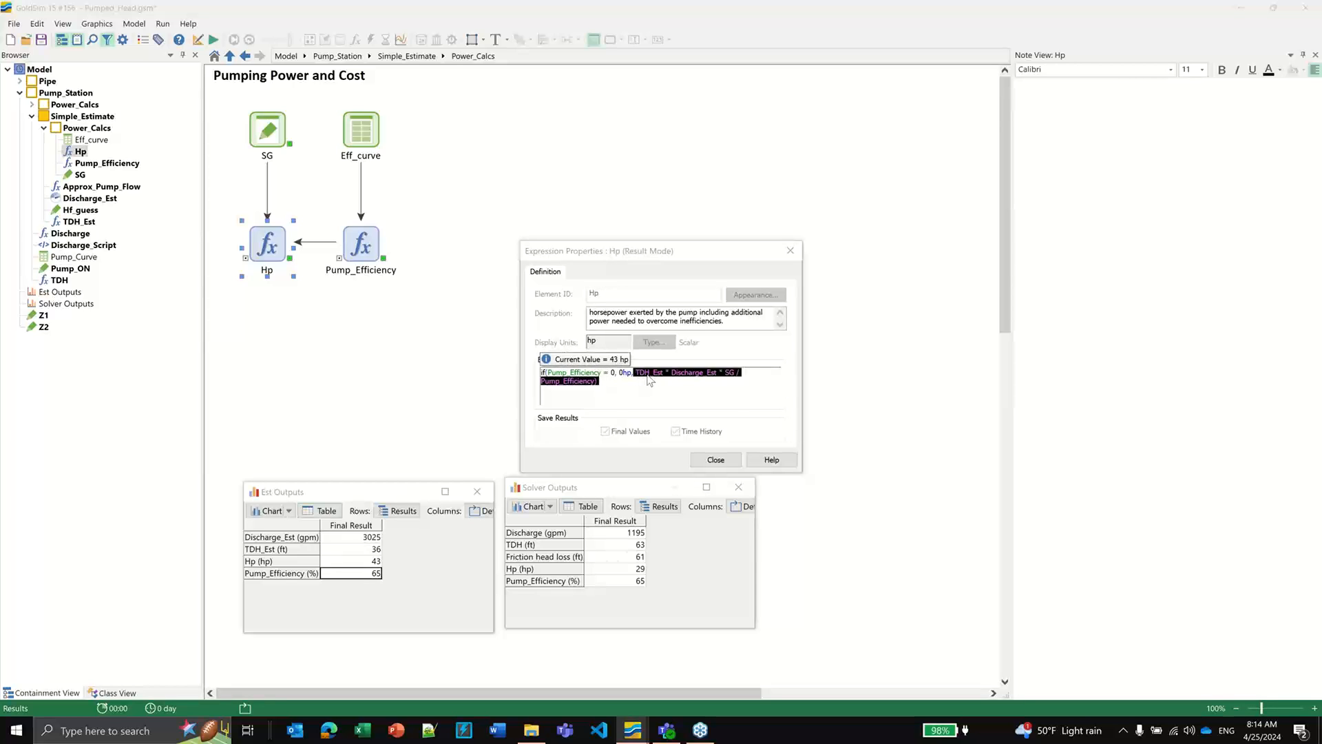
left_click(646, 379)
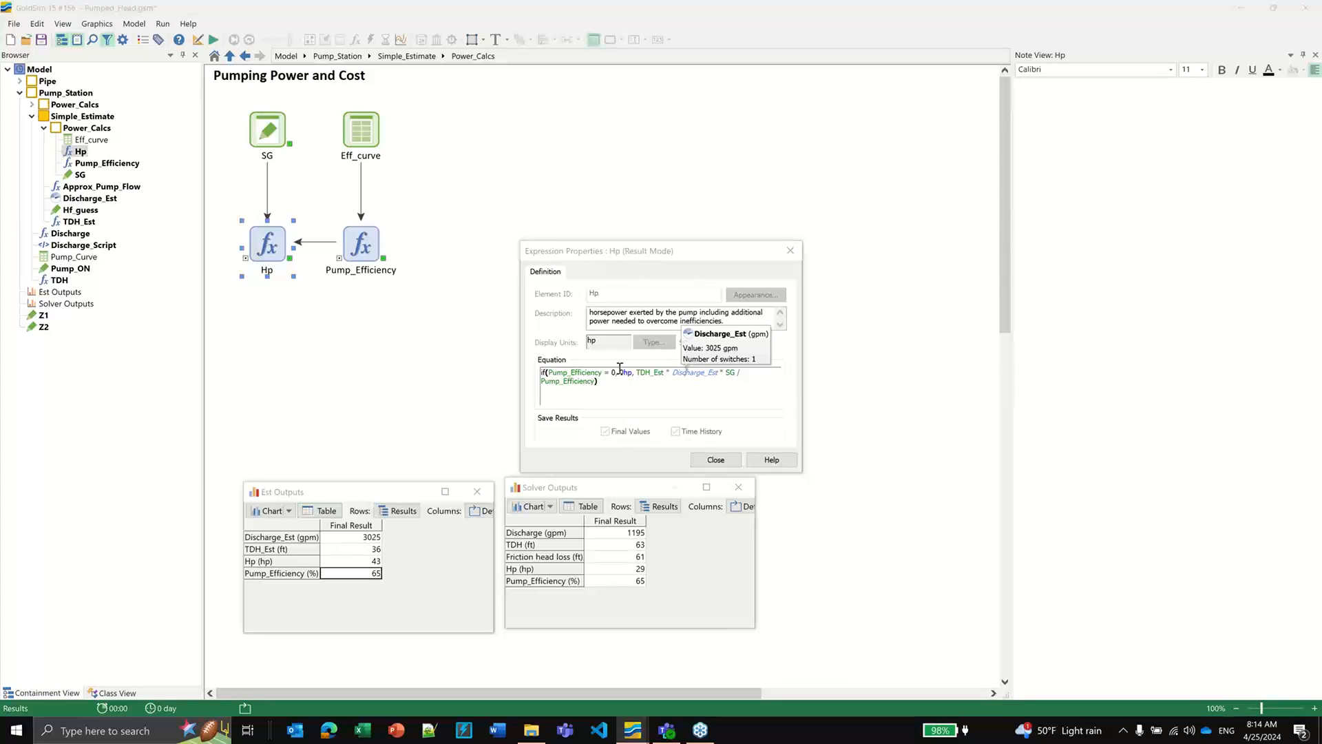
left_click_drag(618, 373, 528, 372)
left_click(644, 394)
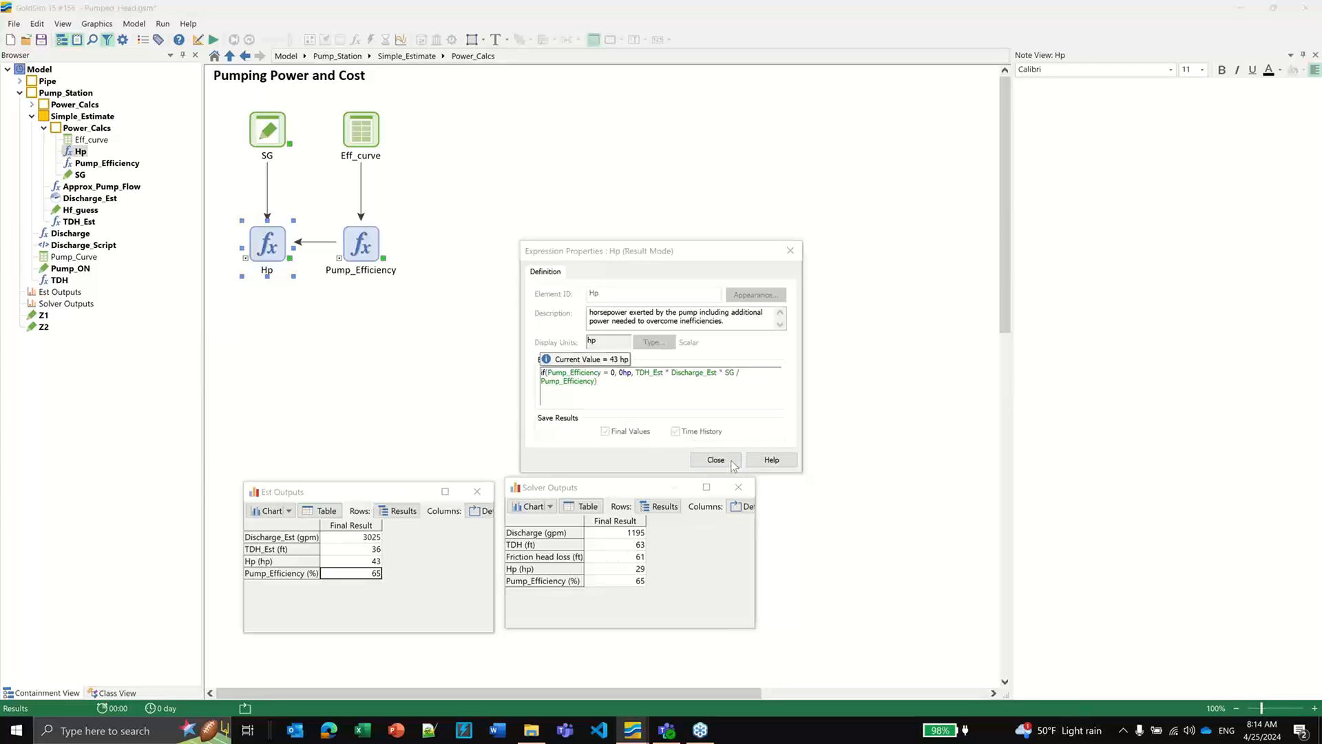
left_click(716, 459)
left_click(383, 358)
Step: Go back up to the Pump_Station container and switch the model from result mode to edit mode
left_click(390, 58)
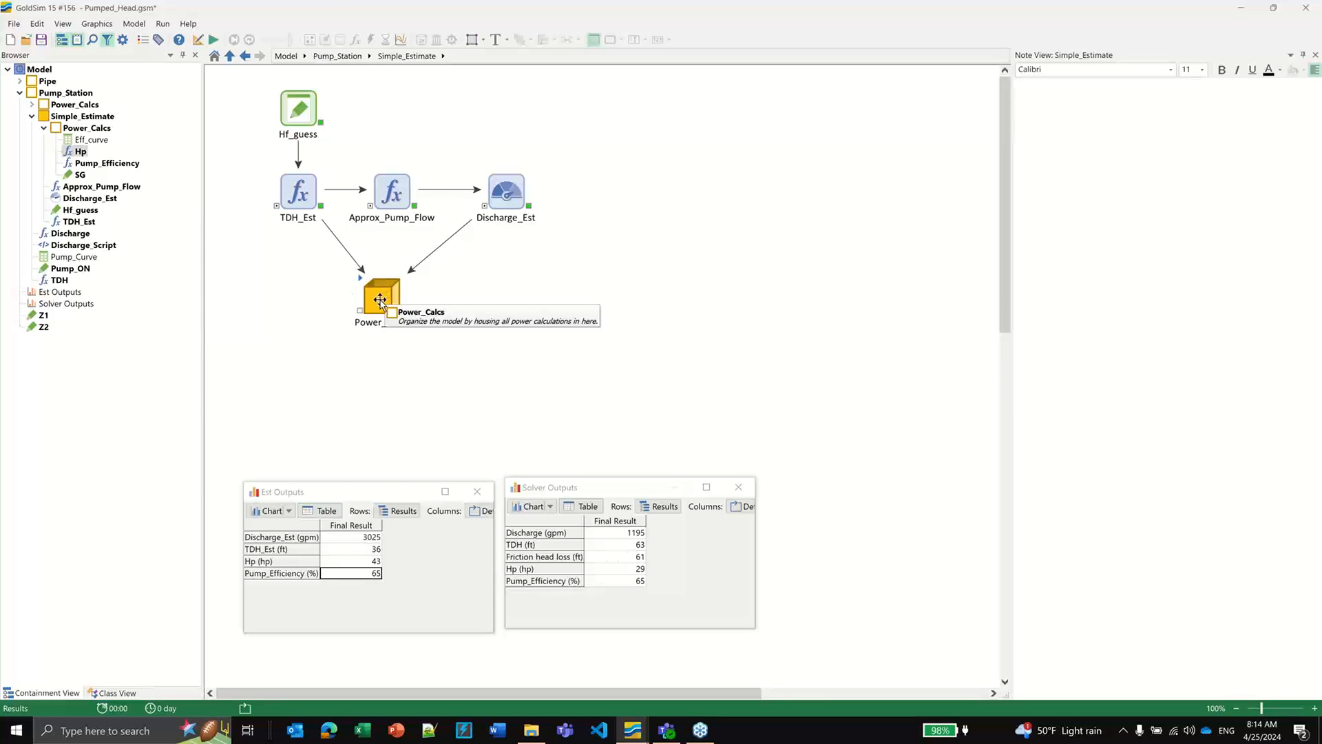
left_click(289, 107)
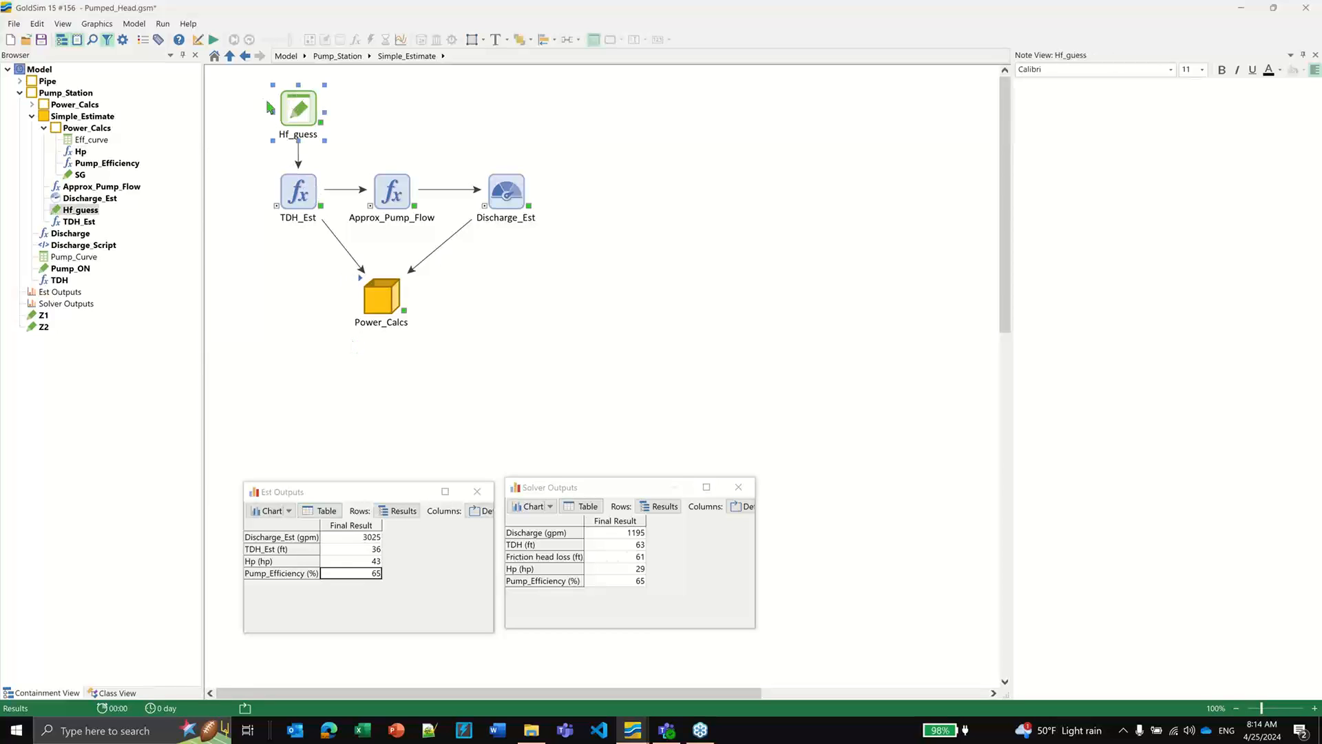
left_click(350, 58)
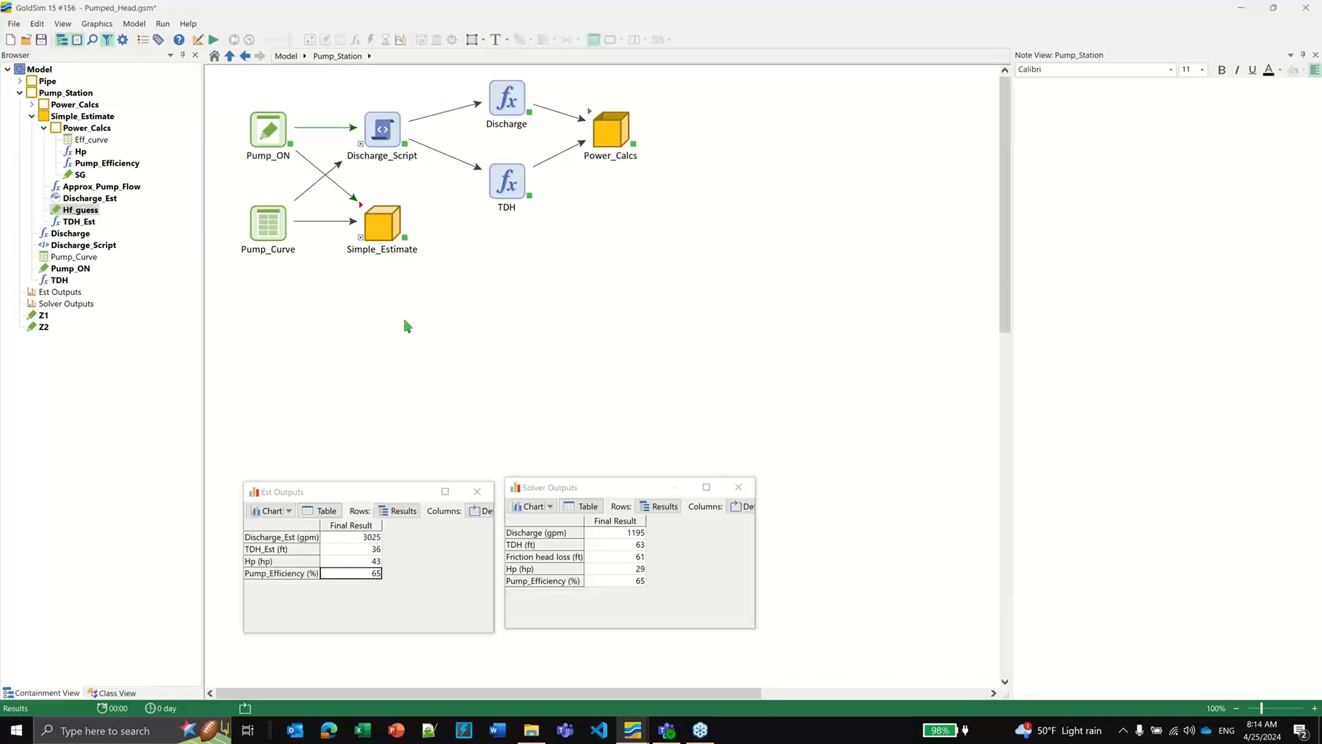
key("F4")
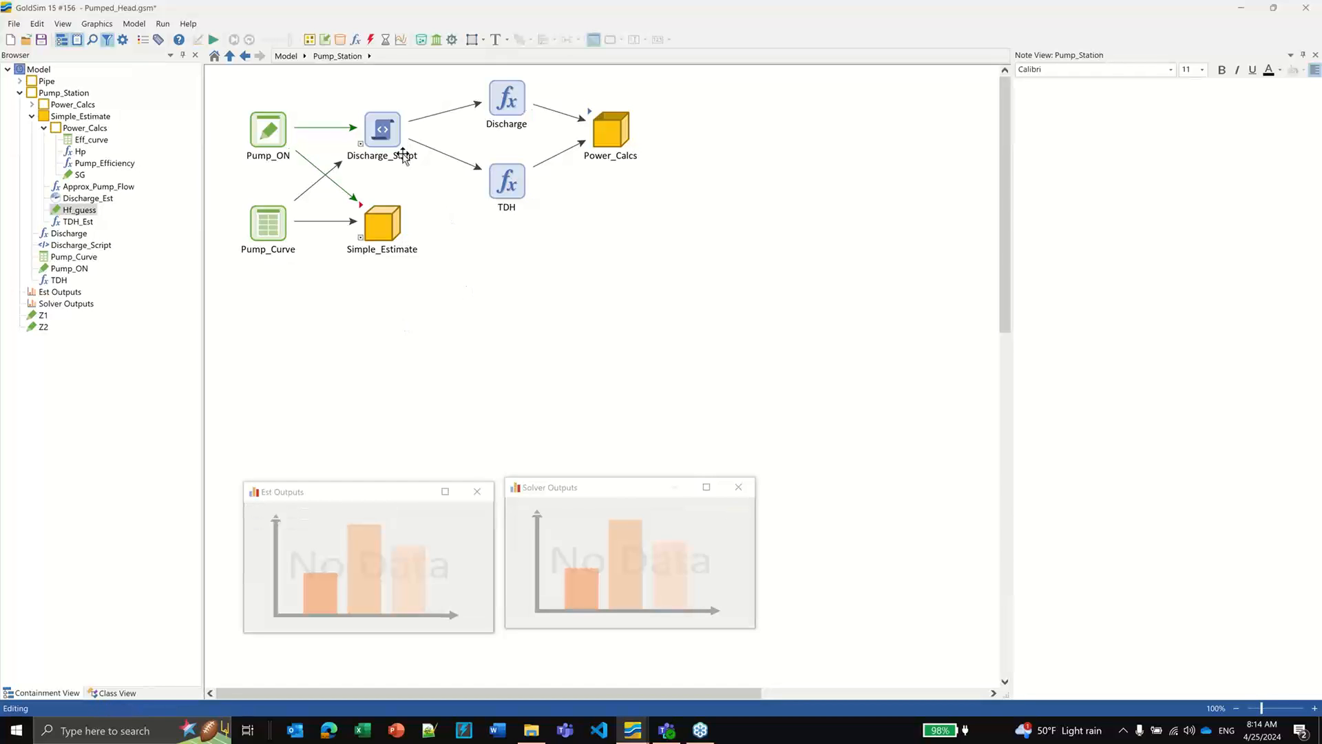
Step: Open the properties of Discharge_Script and reposition the dialog higher on the screen
double_click(387, 131)
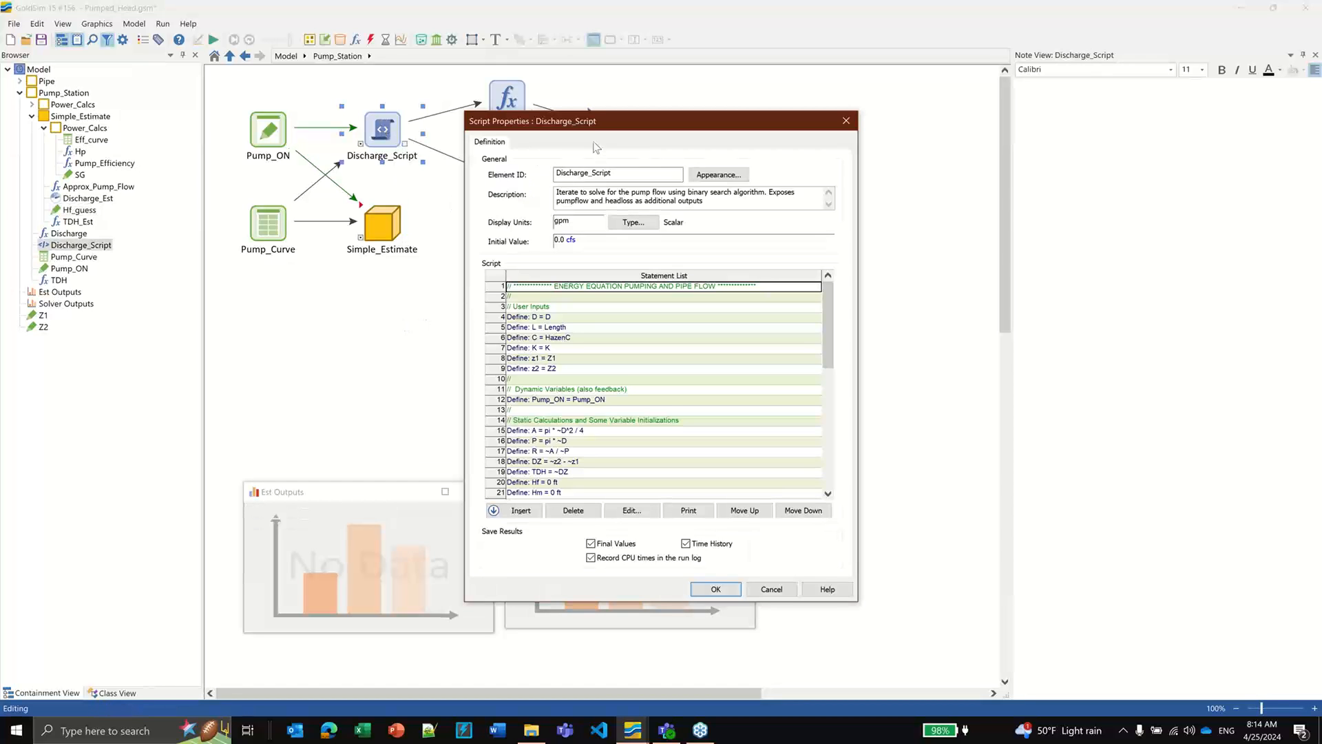
left_click_drag(592, 128, 550, 59)
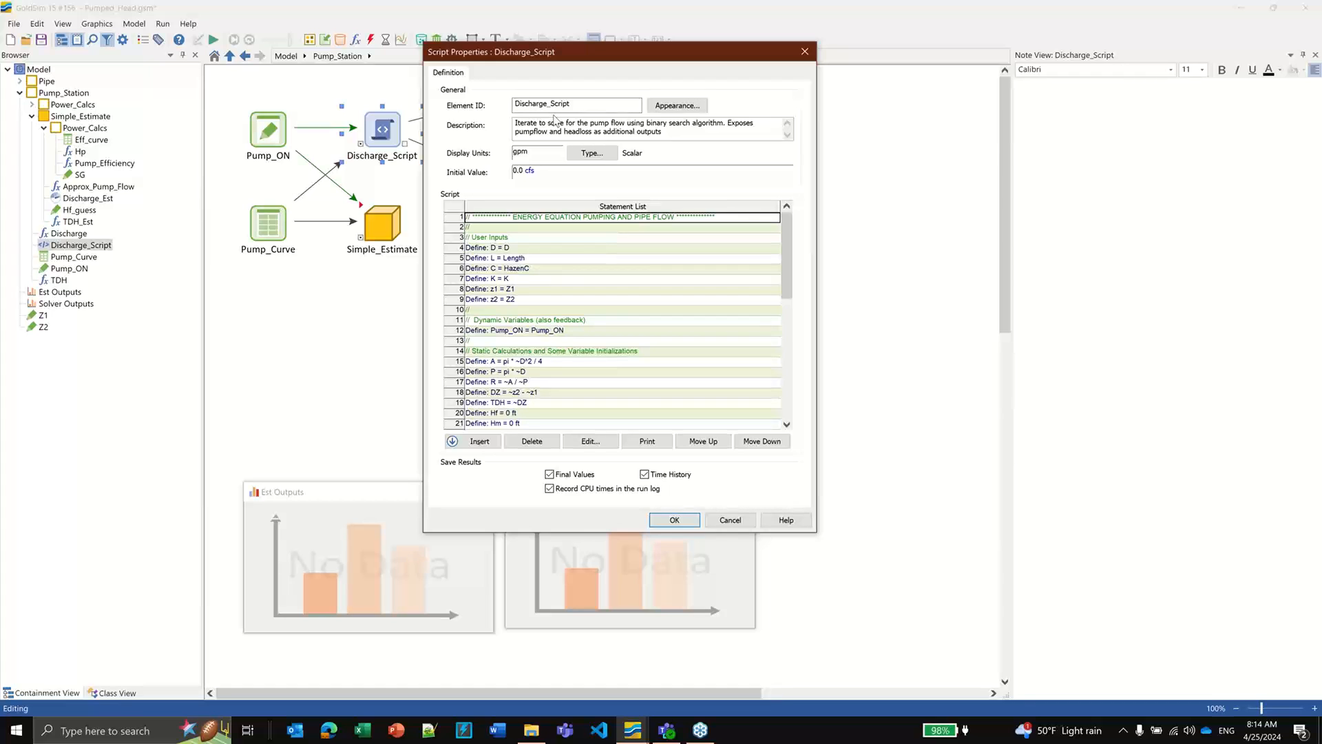
left_click_drag(609, 45, 644, 44)
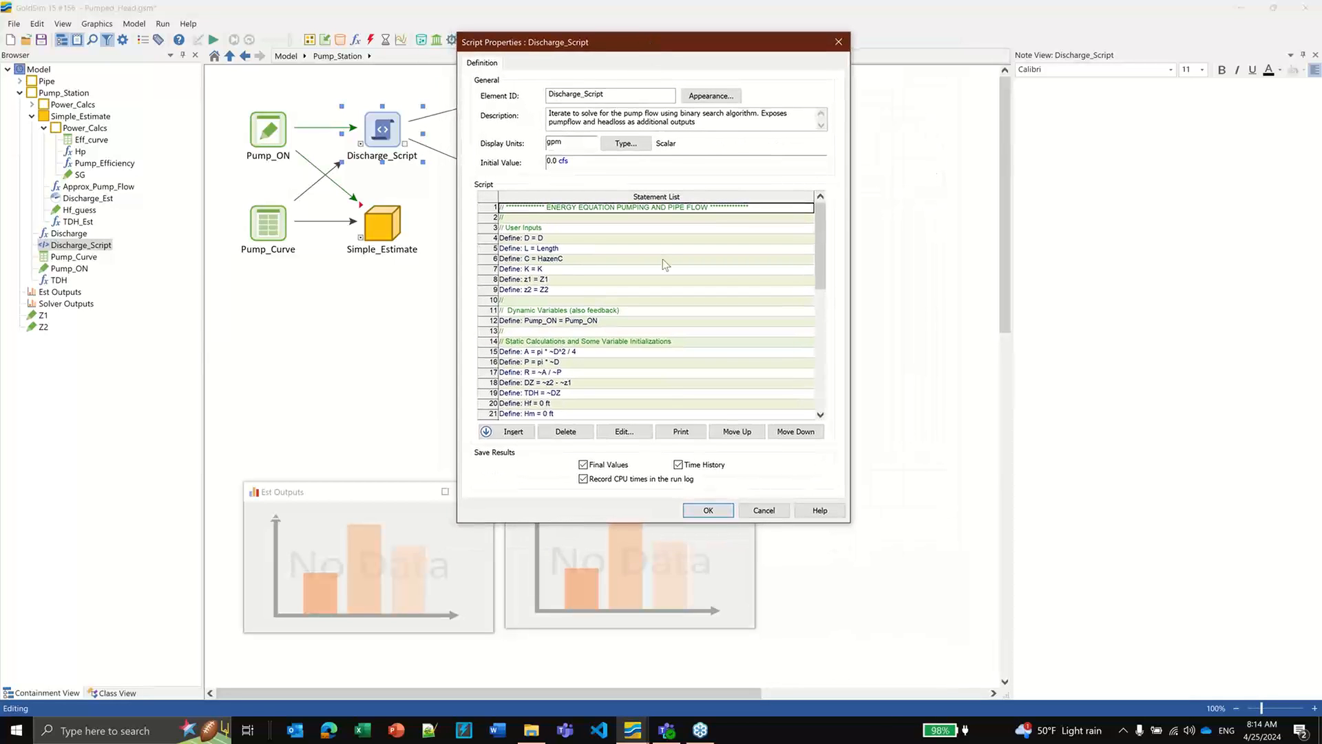
mouse_move(663, 262)
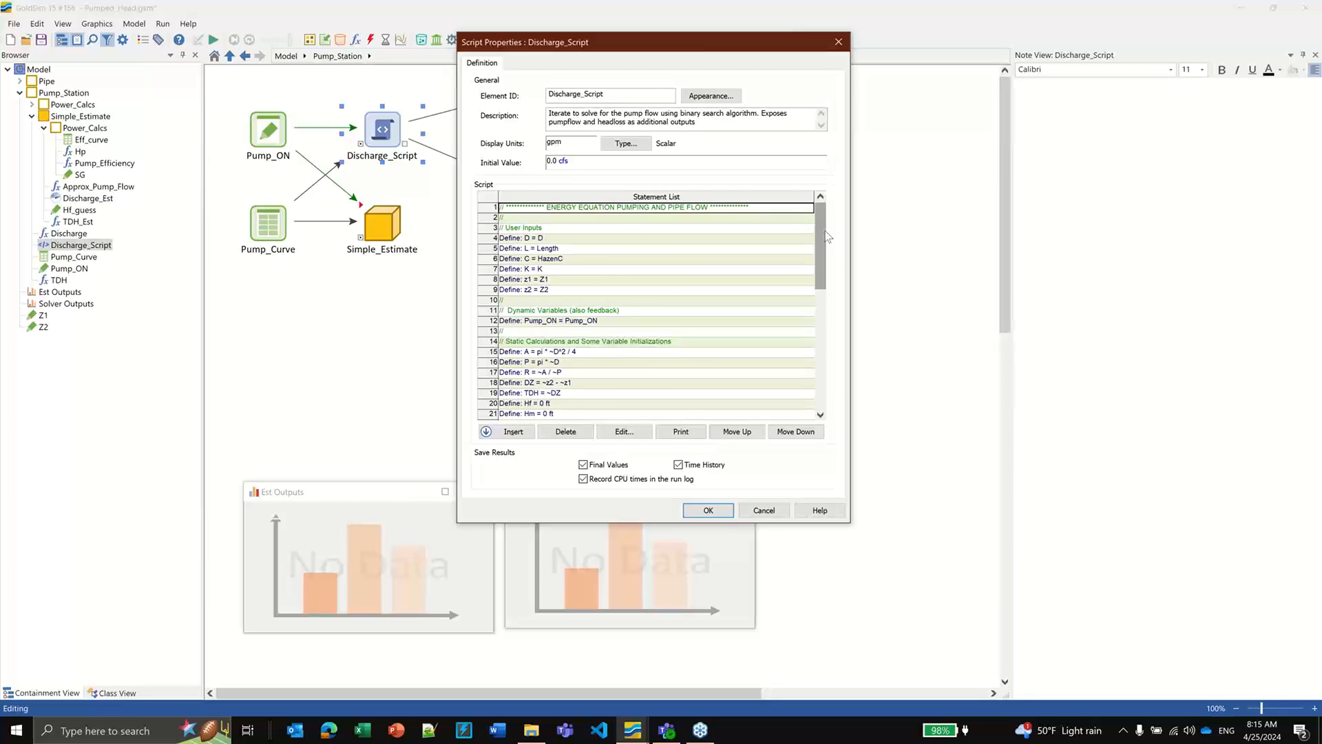
Step: Read through the user inputs, dynamic variables and static calculations at the start of the Discharge_Script statement list
scroll(826, 236, "down", 2)
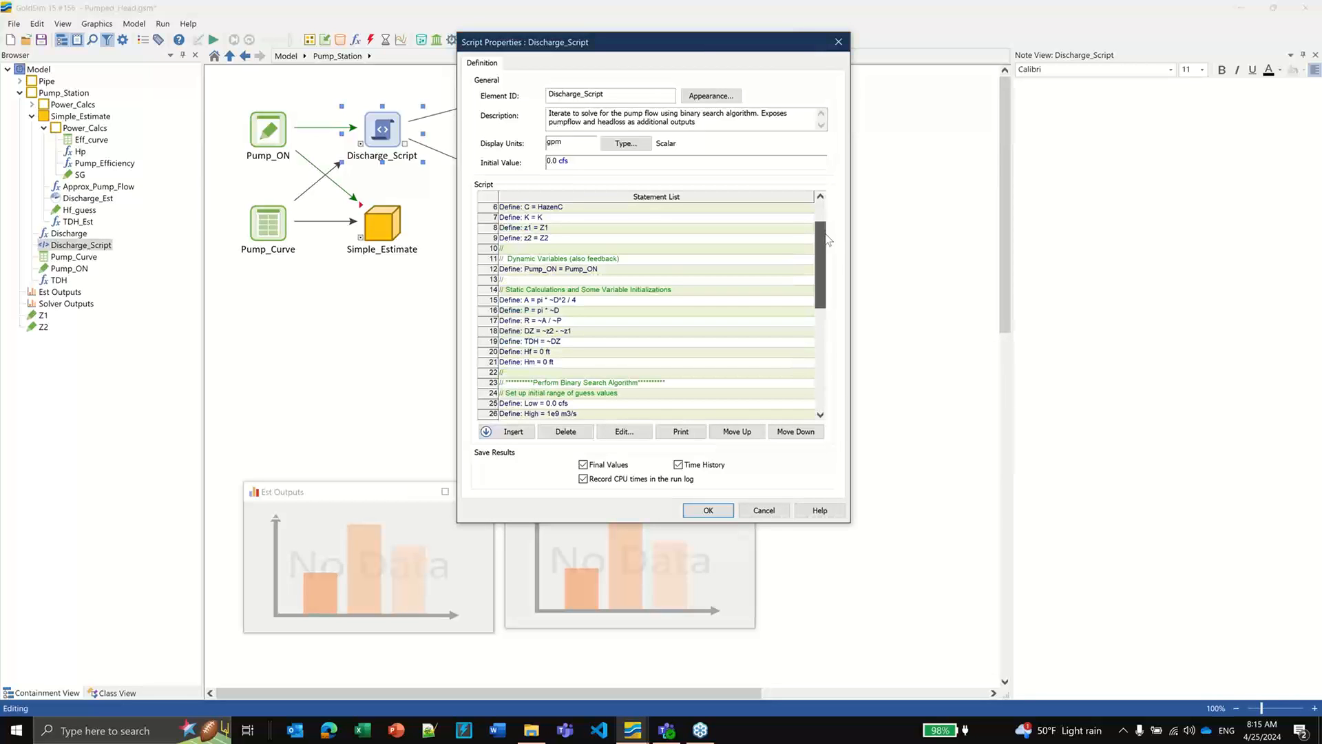
scroll(826, 241, "down", 3)
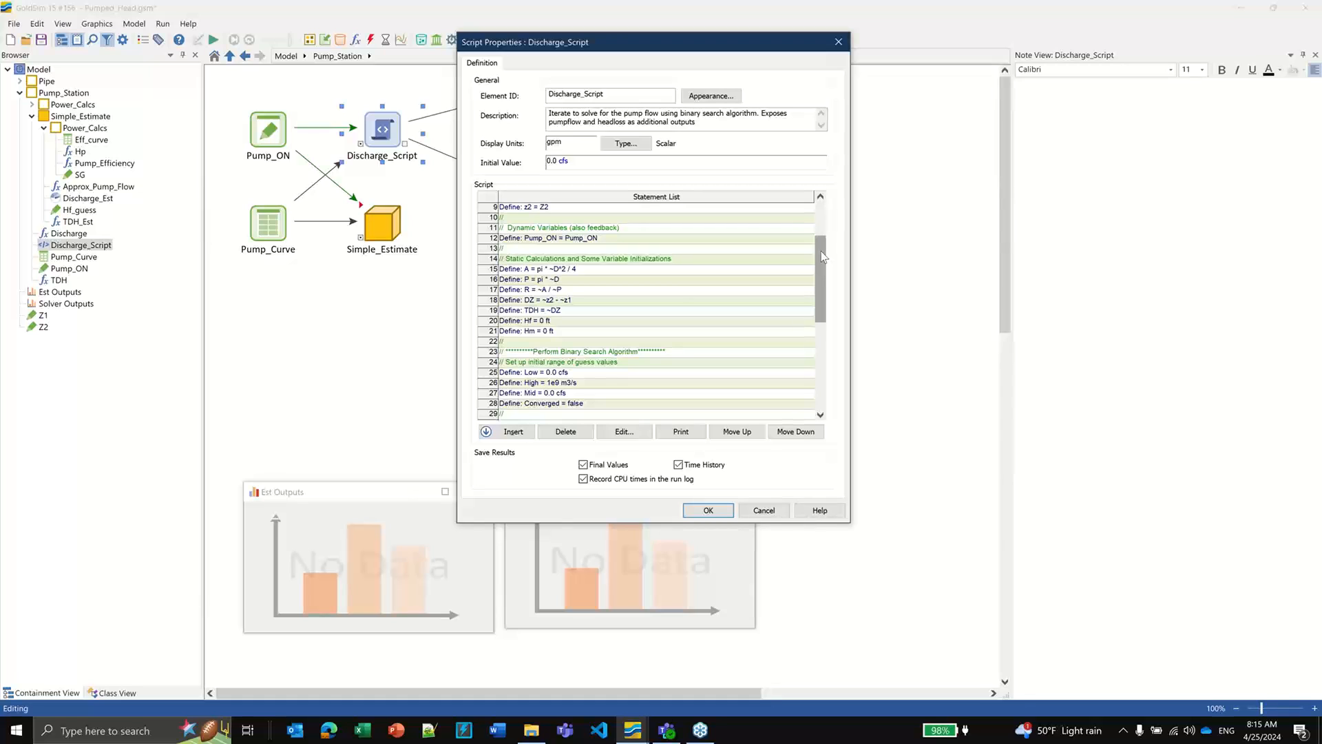
left_click_drag(824, 256, 824, 224)
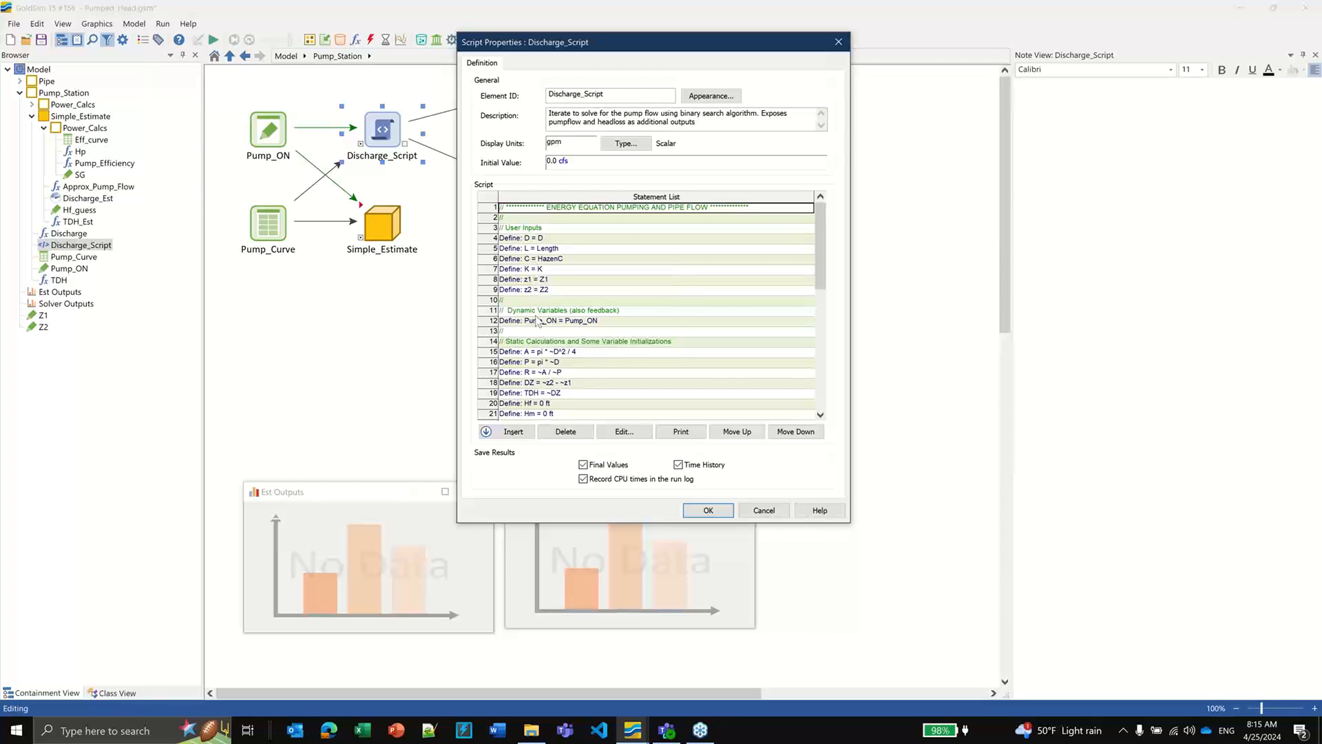
scroll(548, 296, "down", 3)
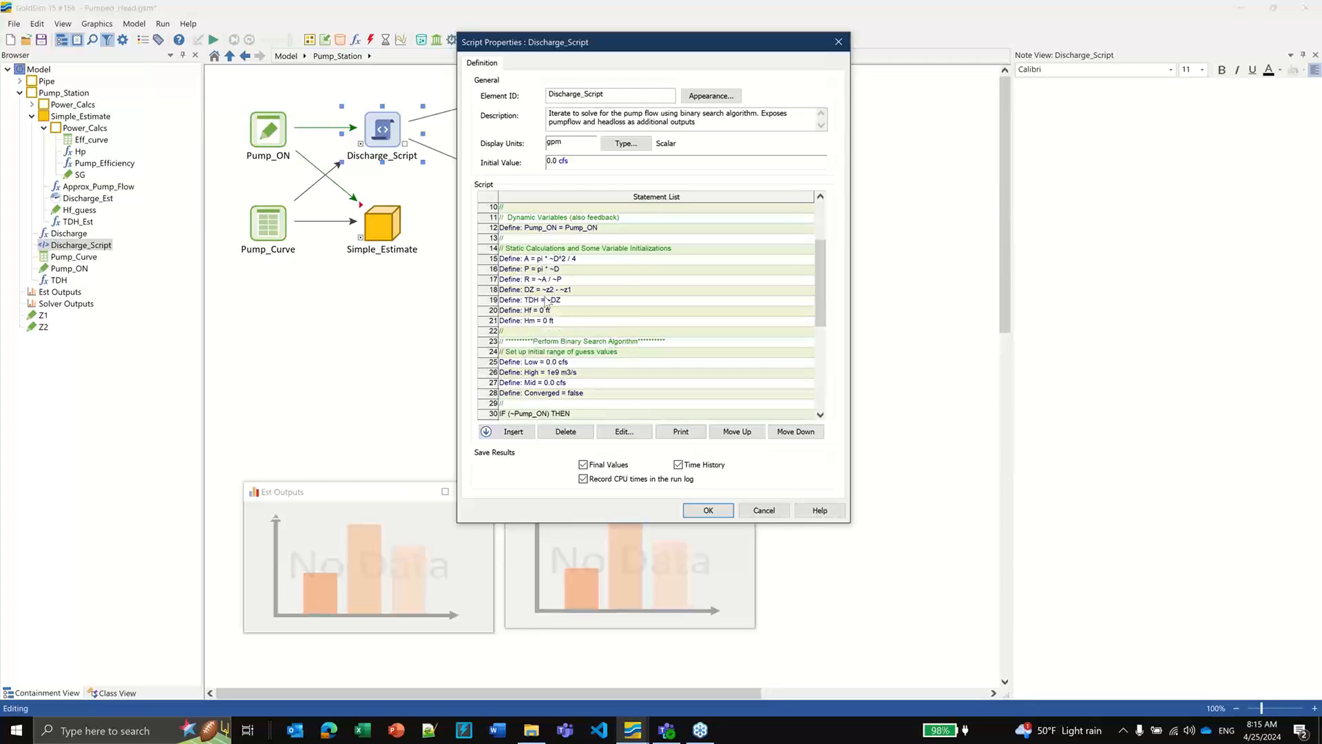
scroll(558, 352, "down", 1)
scroll(556, 359, "down", 3)
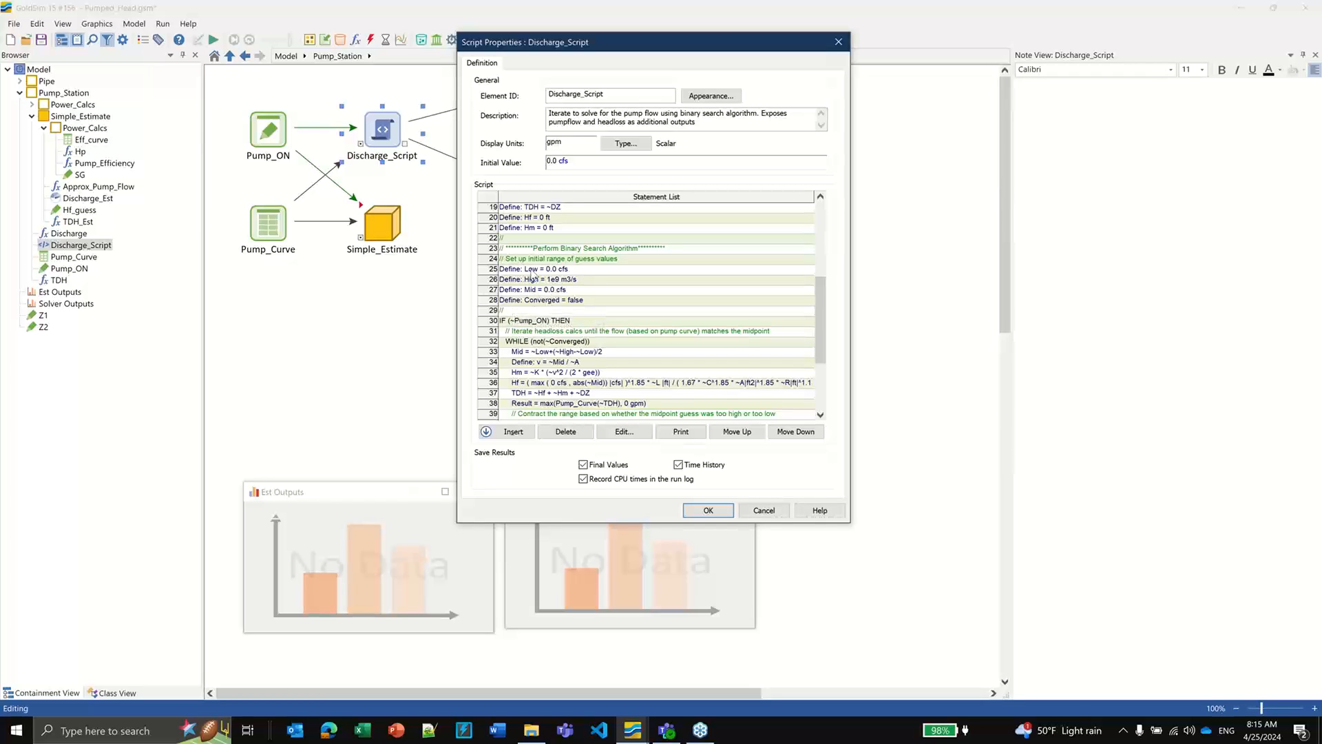
Step: Highlight the Low and Converged definitions and the IF (~Pump_ON) statement in the script's binary search section
left_click(516, 270)
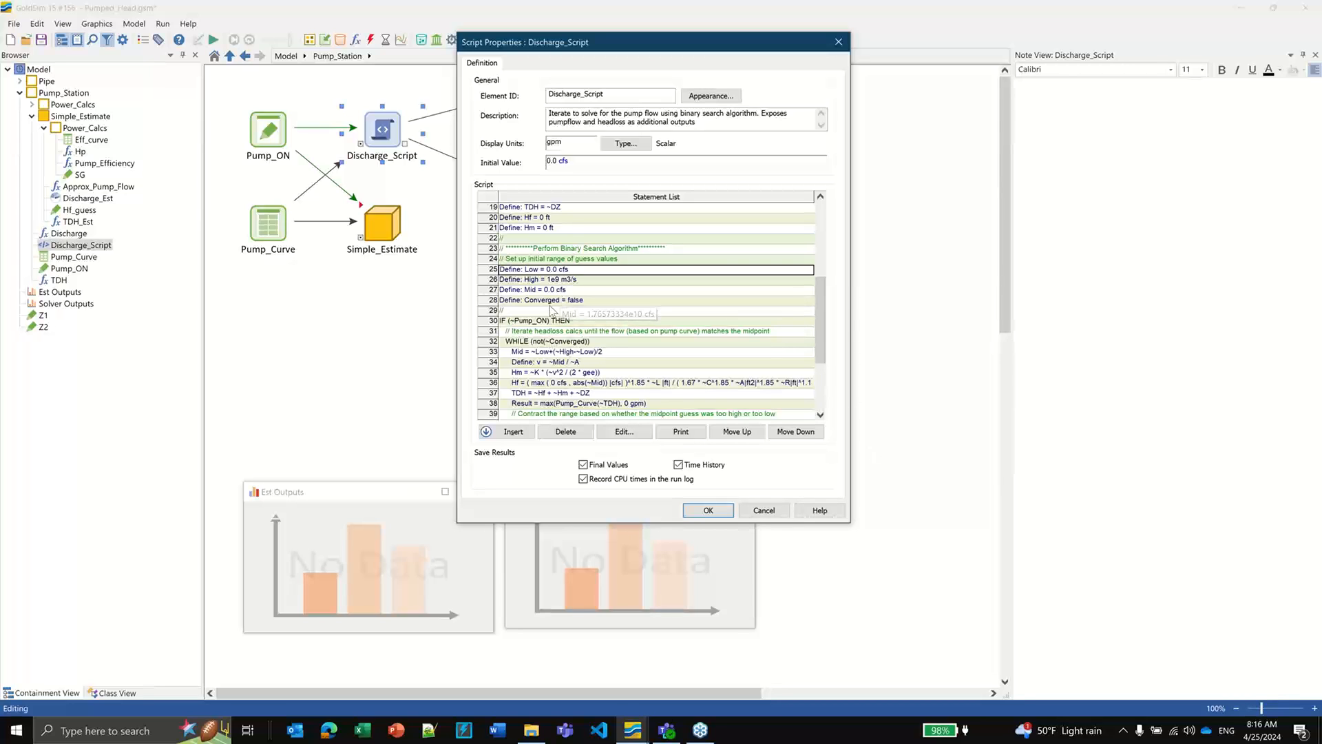
left_click(553, 302)
mouse_move(553, 303)
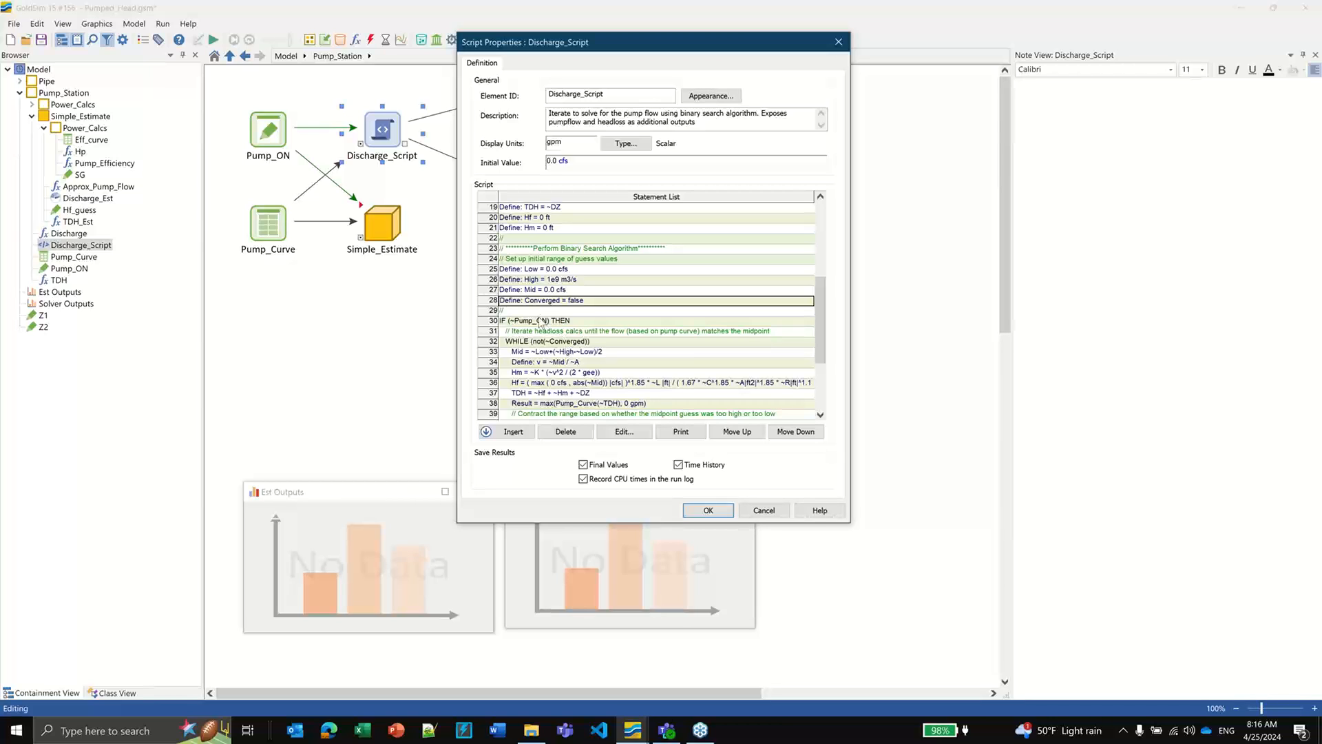
left_click(510, 320)
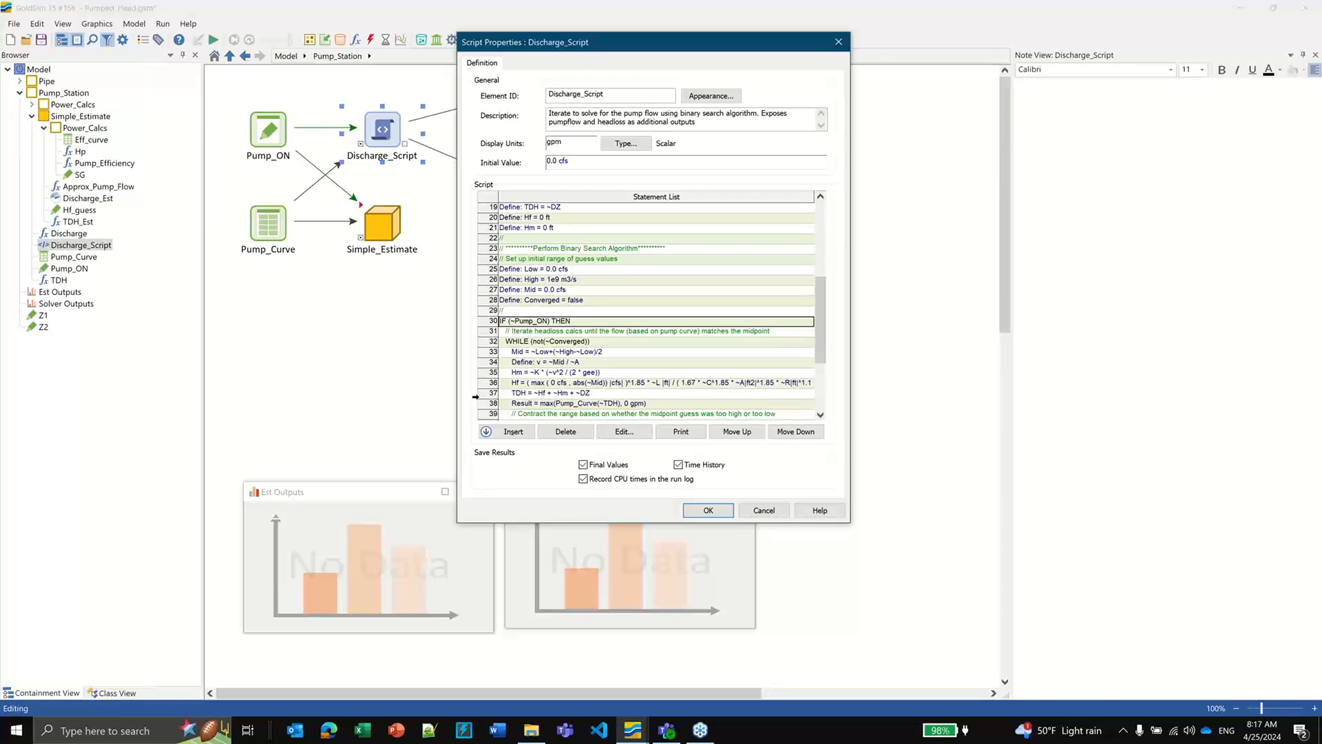
Step: Highlight the WHILE (not(~Converged)) statement and the Mid calculation, and inspect the High reassignment within the loop
scroll(475, 397, "up", 3)
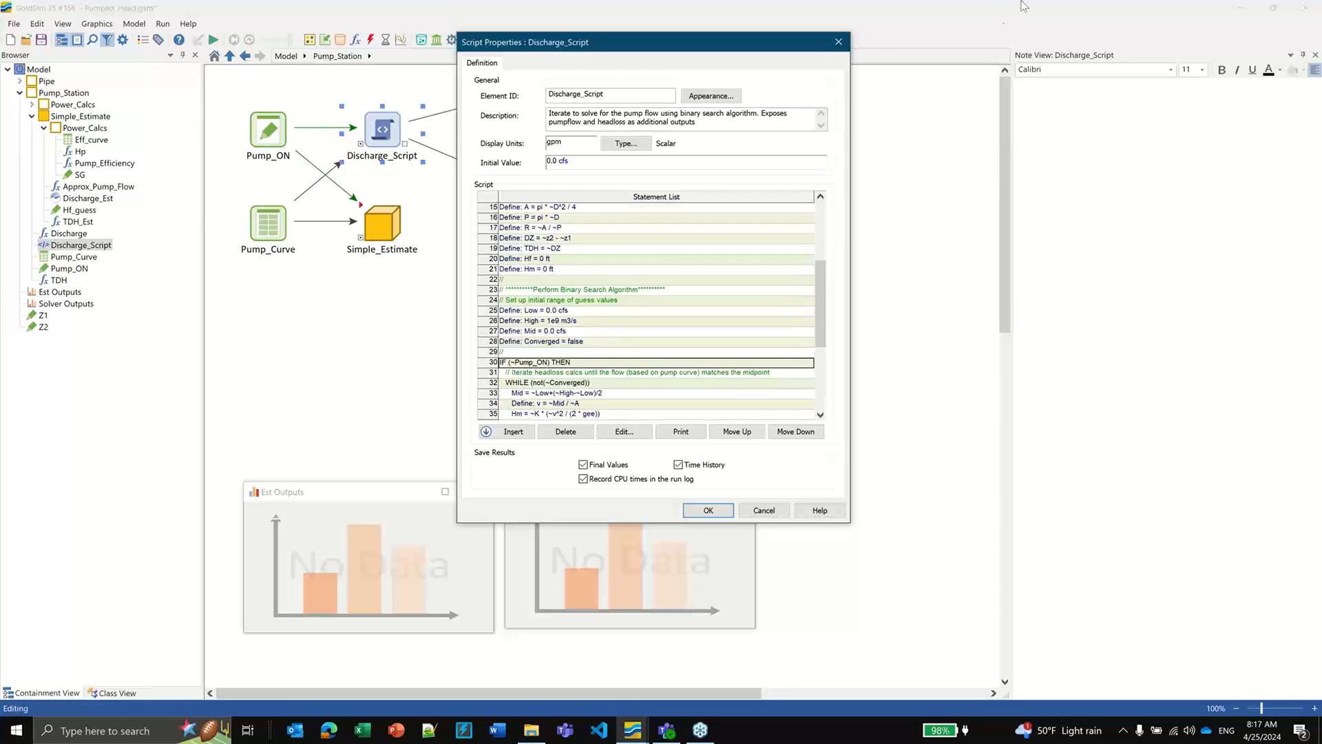
scroll(592, 336, "down", 3)
scroll(593, 337, "down", 2)
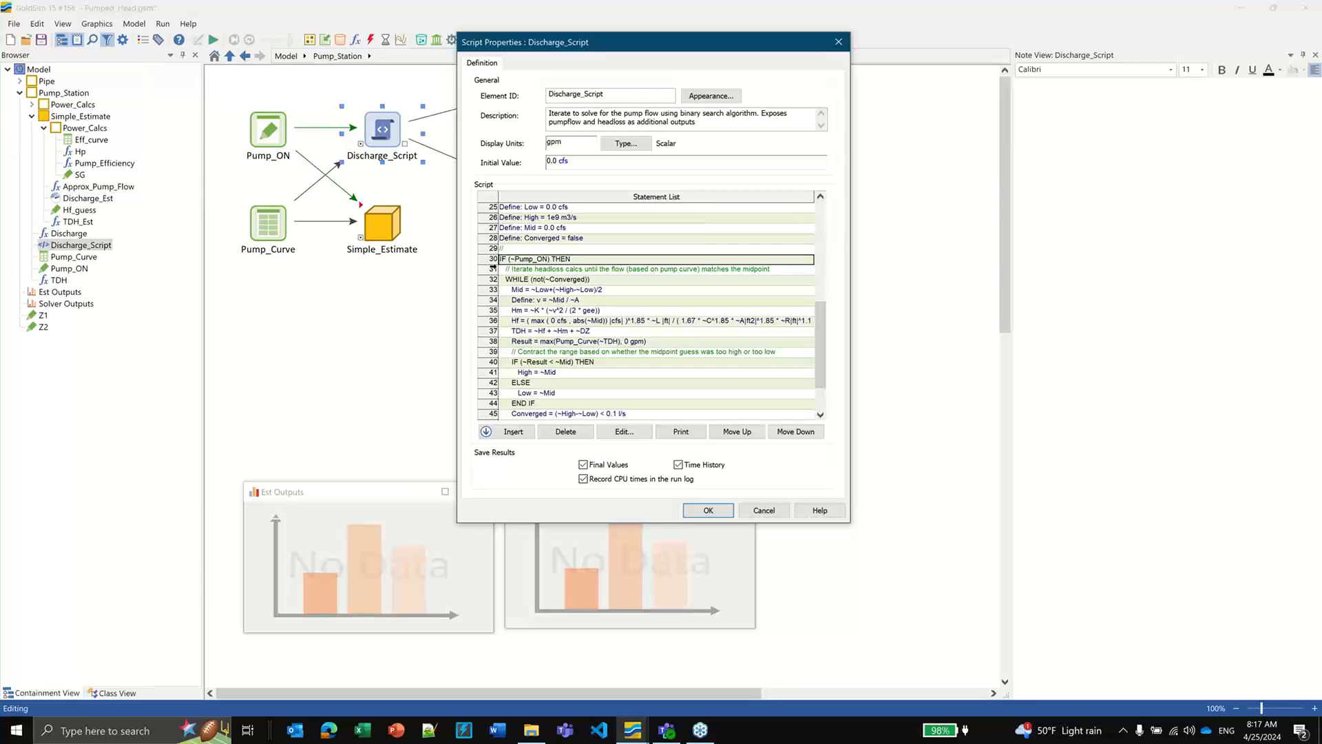
left_click(492, 279)
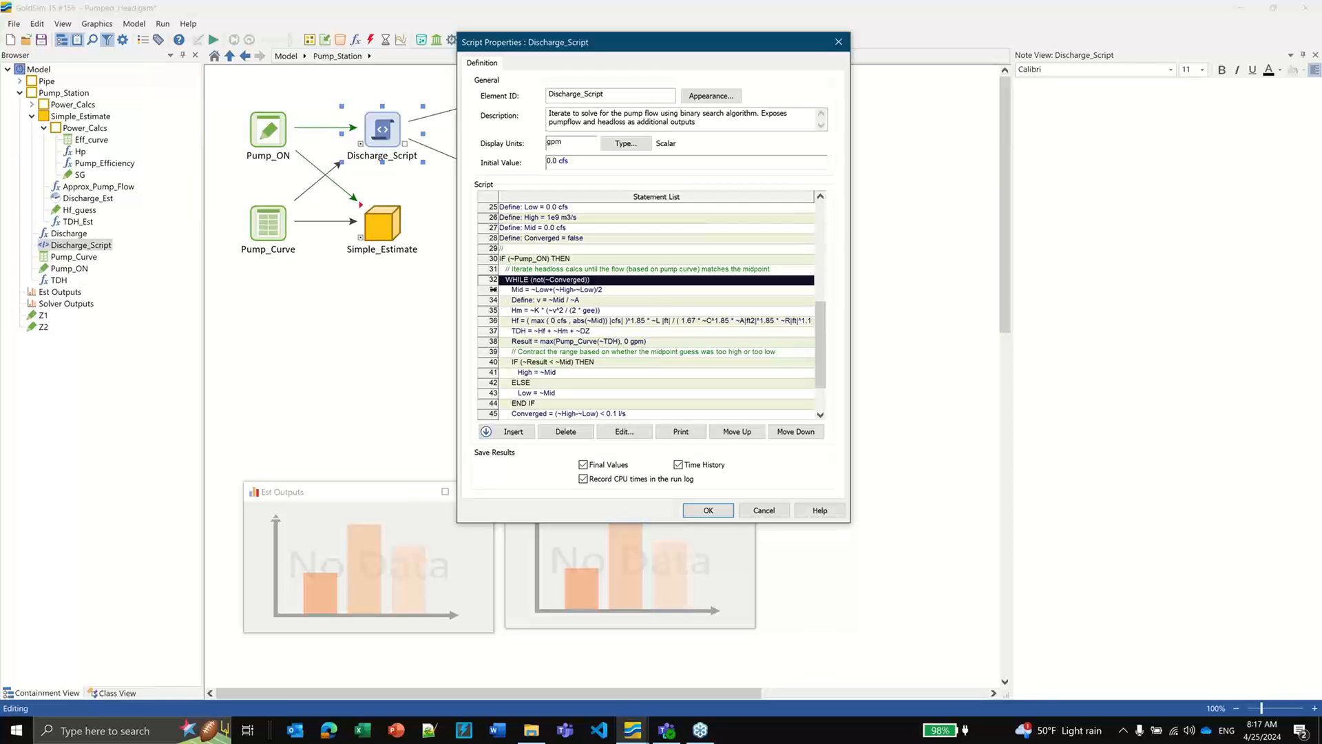
left_click(494, 290)
mouse_move(507, 379)
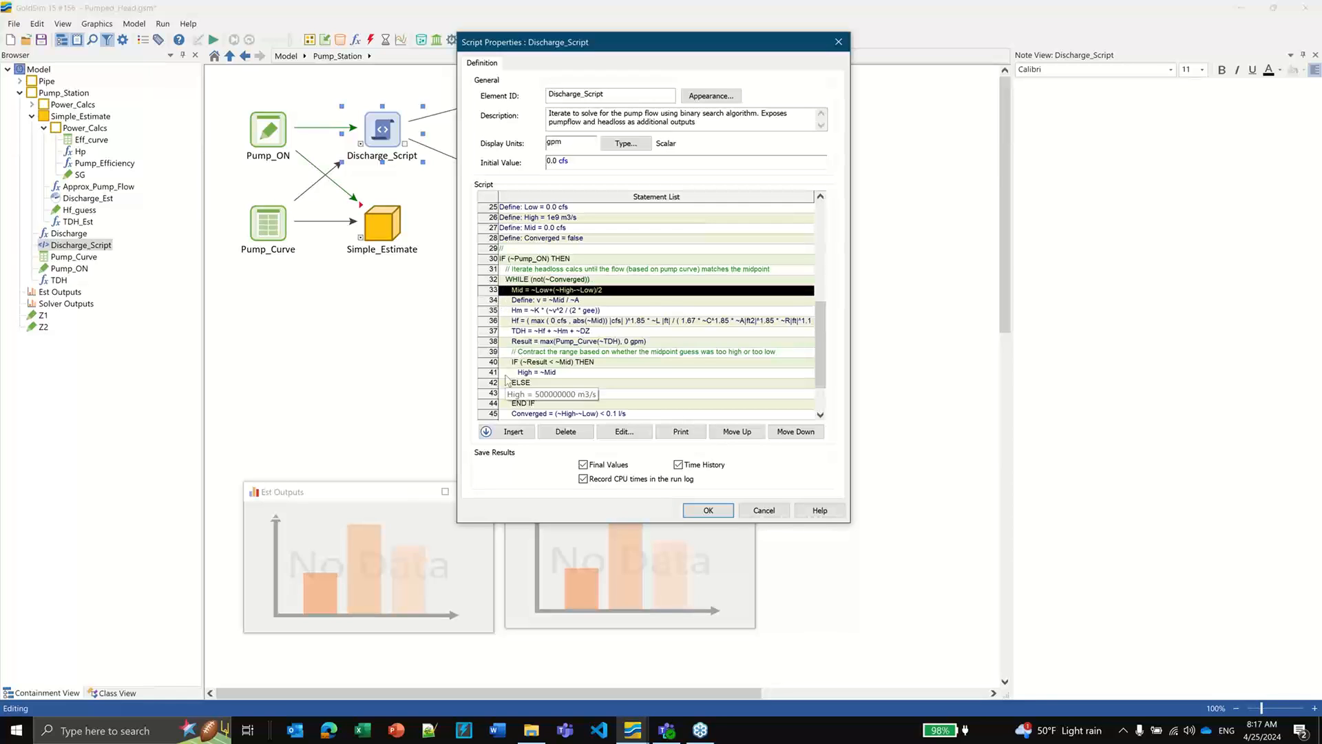
mouse_move(565, 294)
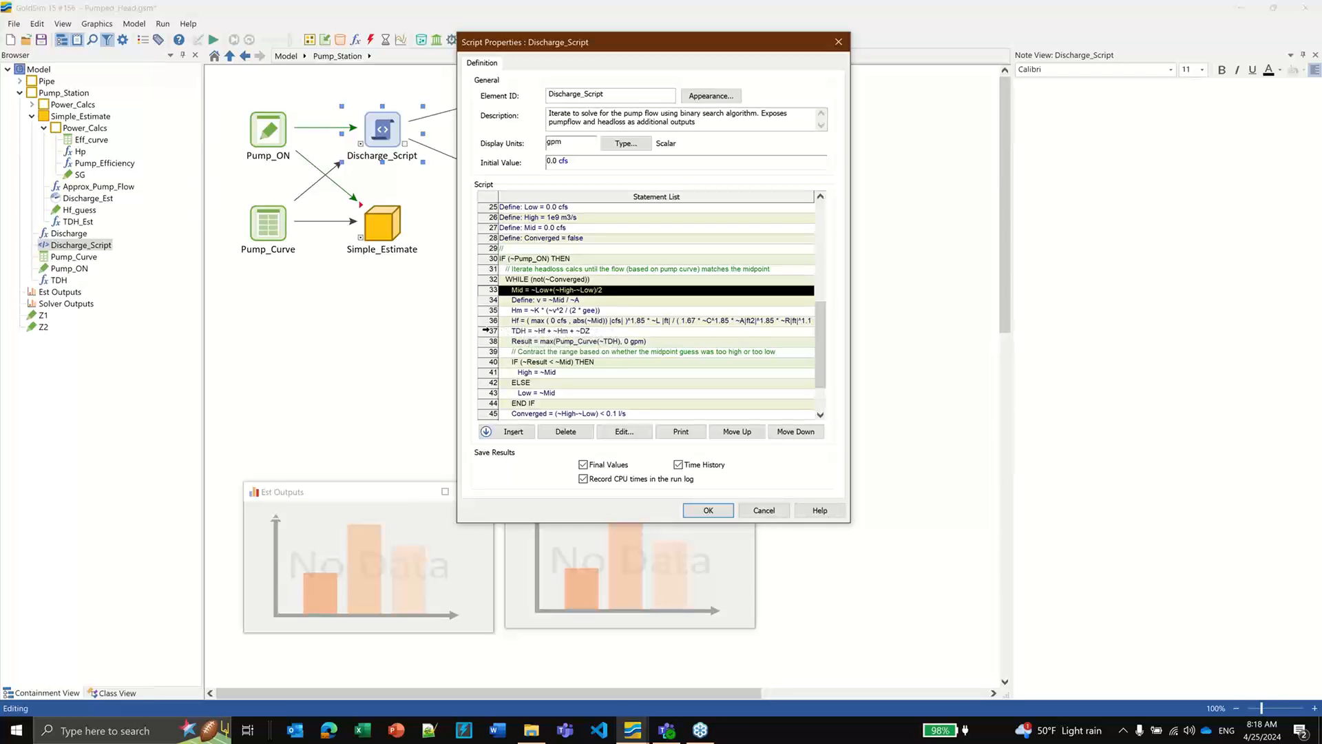
Step: Highlight the TDH sum and the Result statement that looks up Pump_Curve inside the loop
left_click(486, 330)
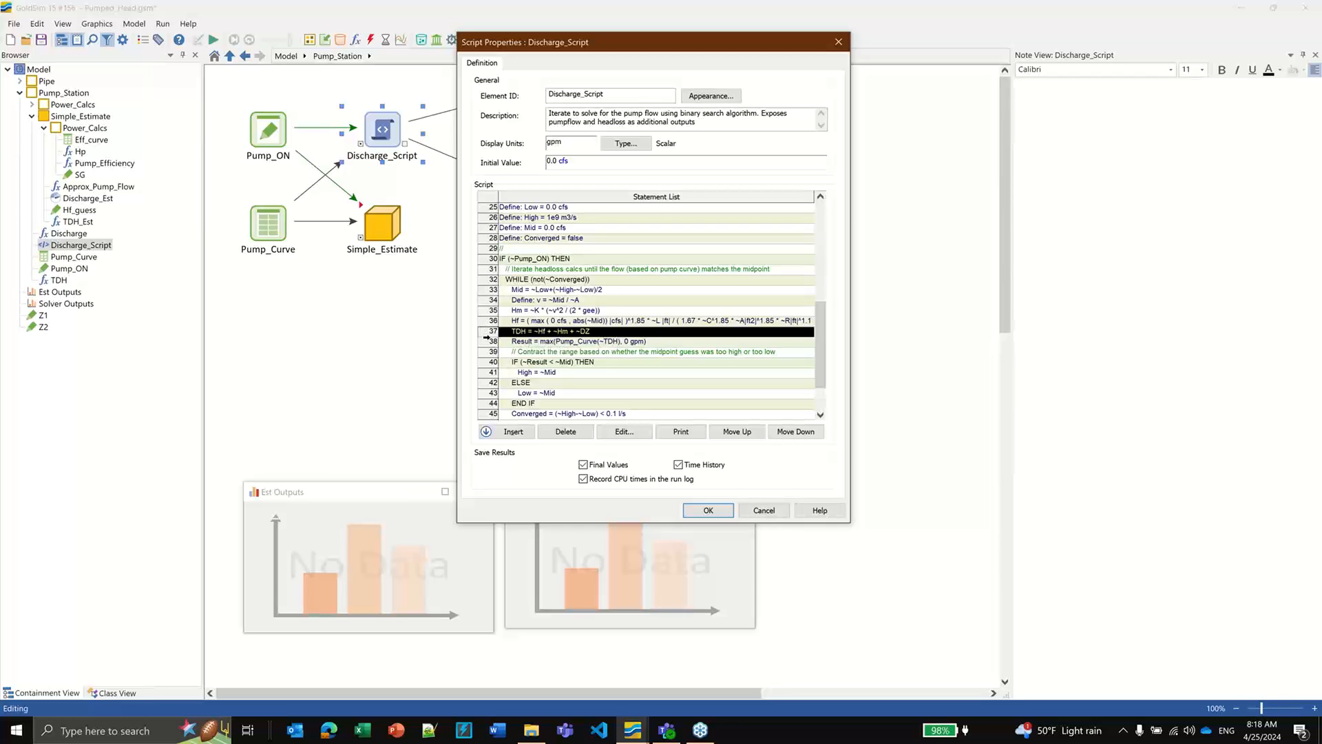
mouse_move(565, 342)
left_click(491, 341)
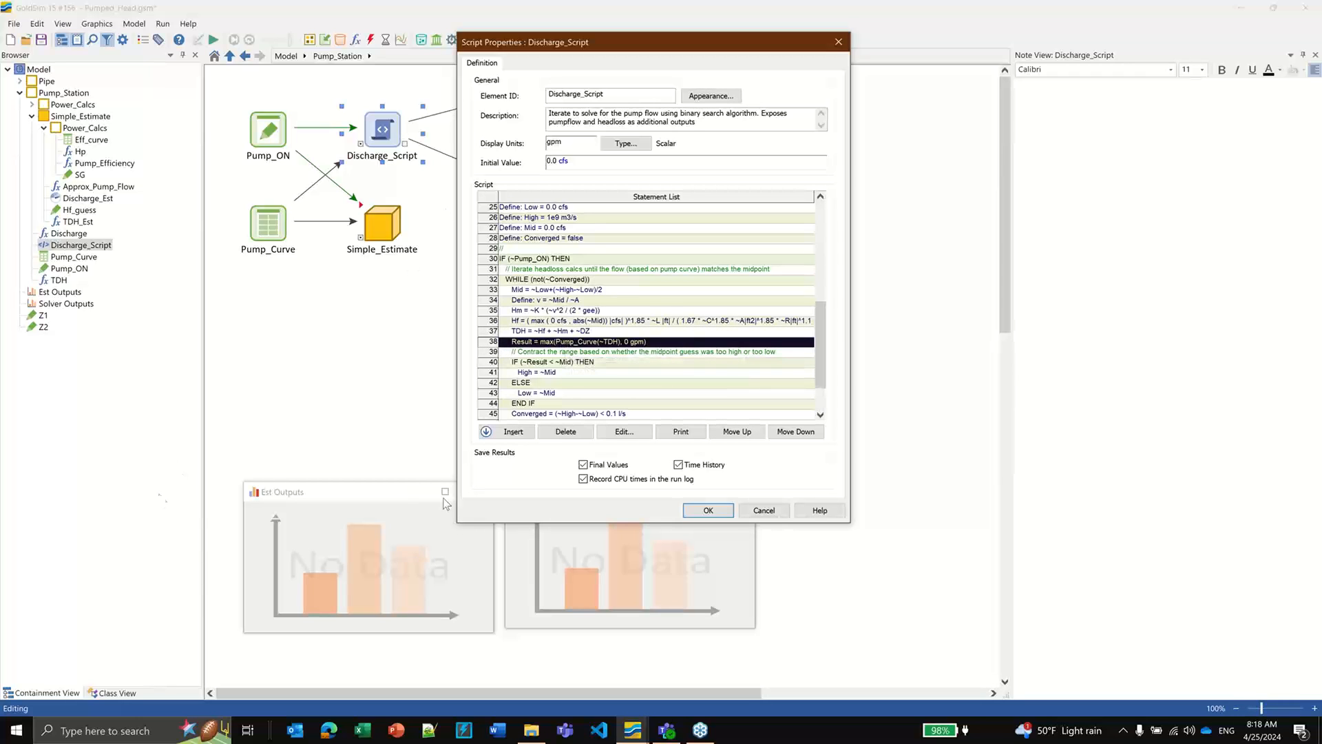
Step: Inspect the definition of variable Q at the end of the script, including its output exposure, and close the script properties
scroll(824, 413, "down", 2)
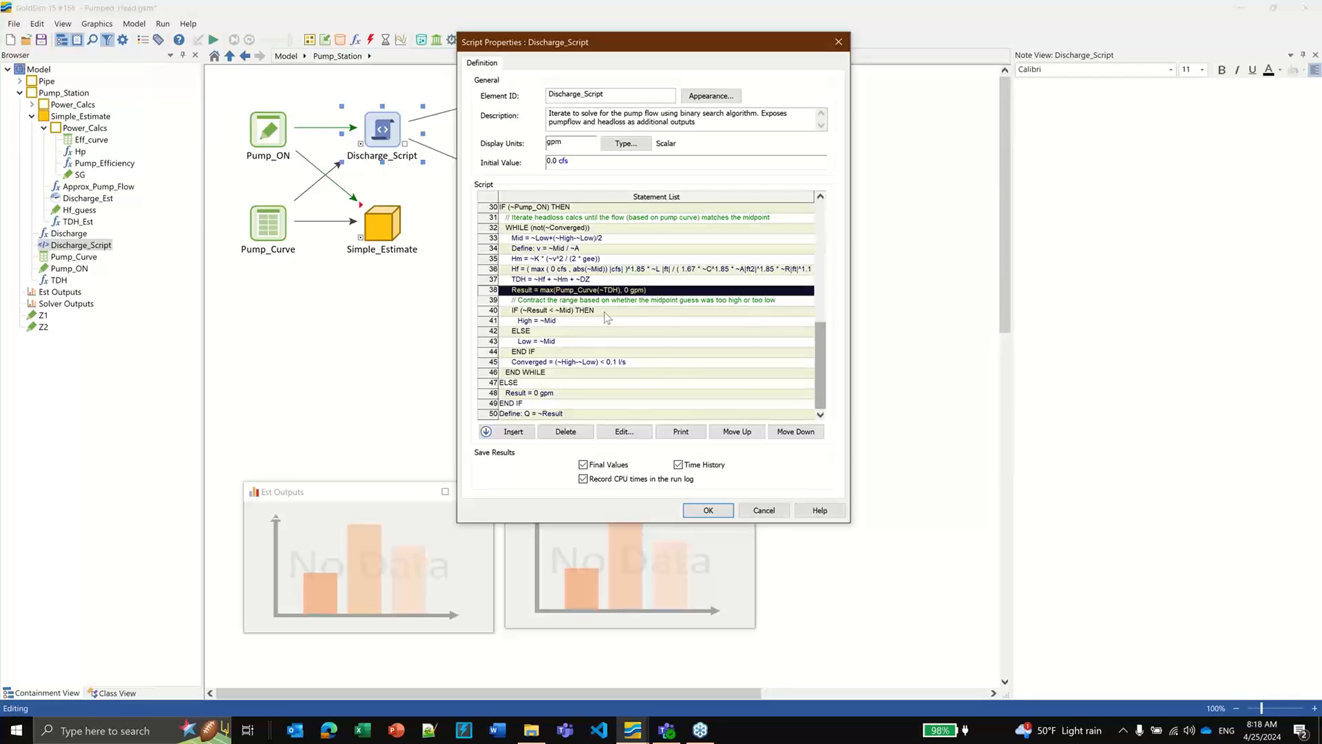
left_click(506, 413)
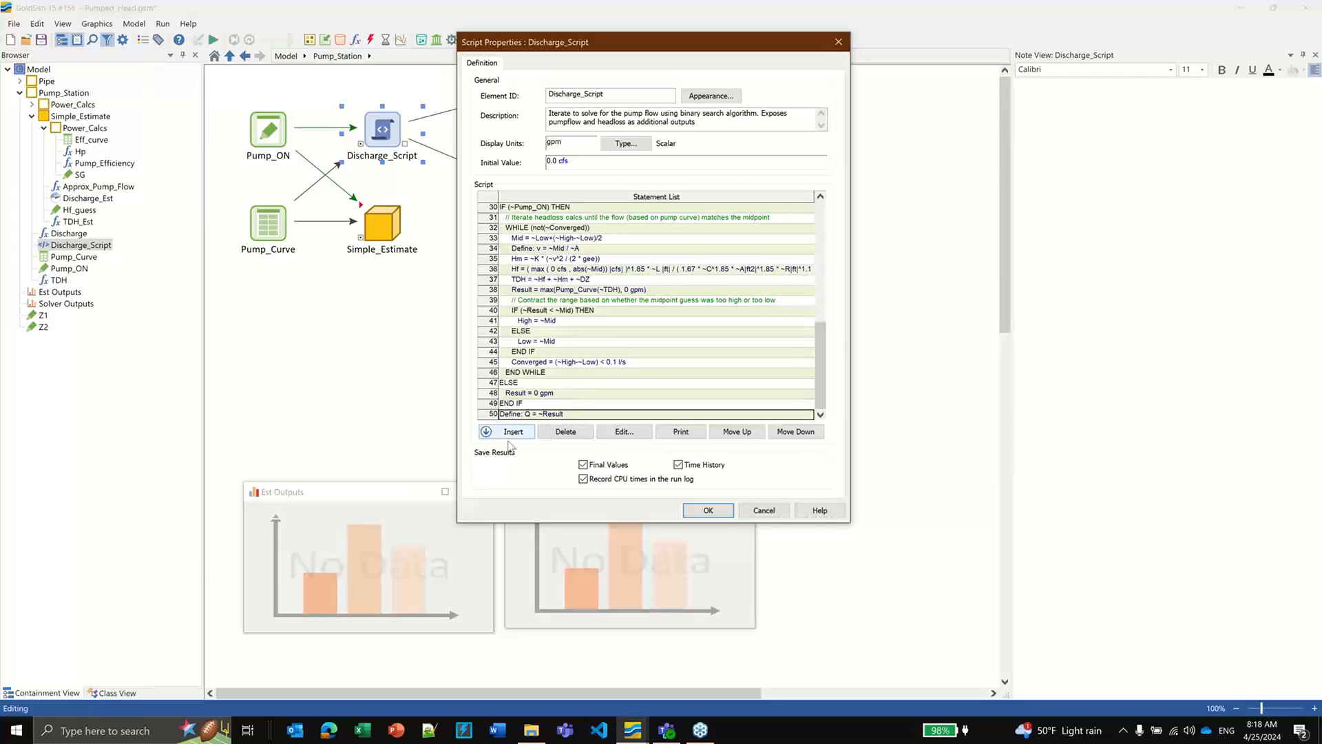
mouse_move(509, 417)
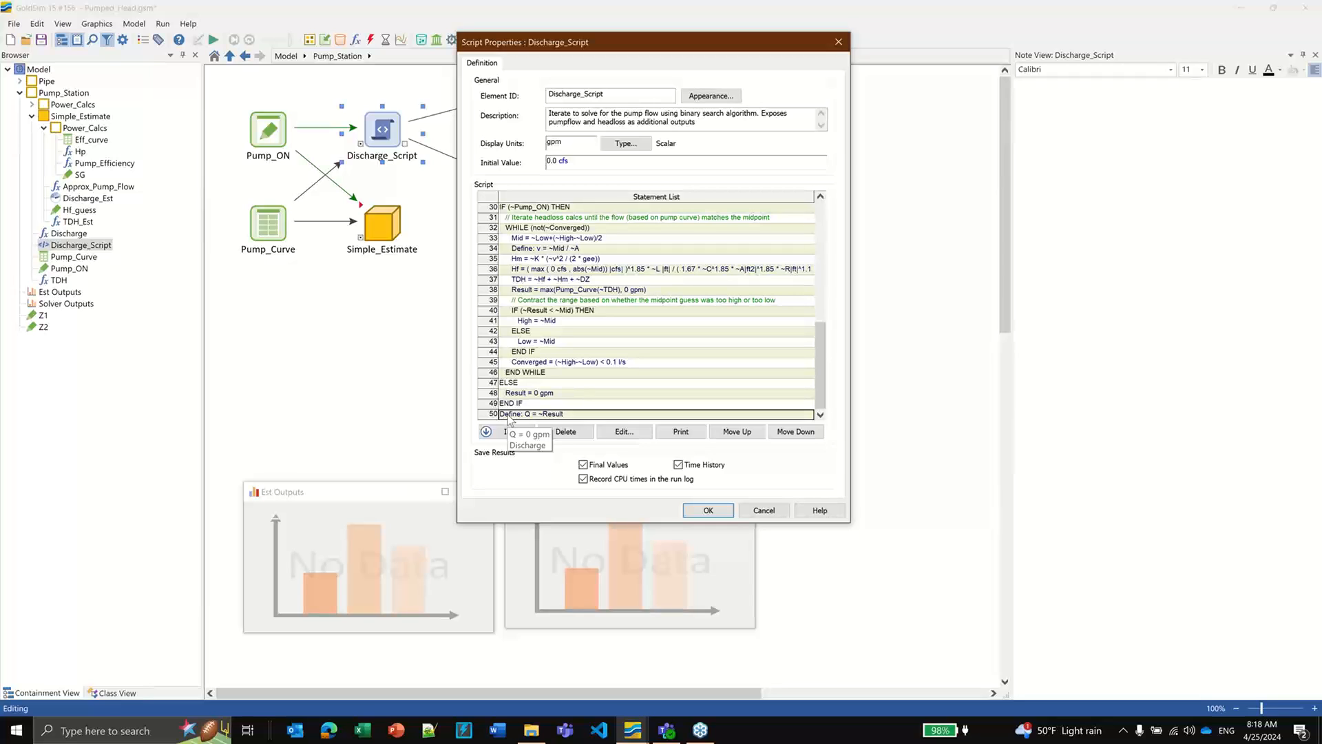
double_click(509, 415)
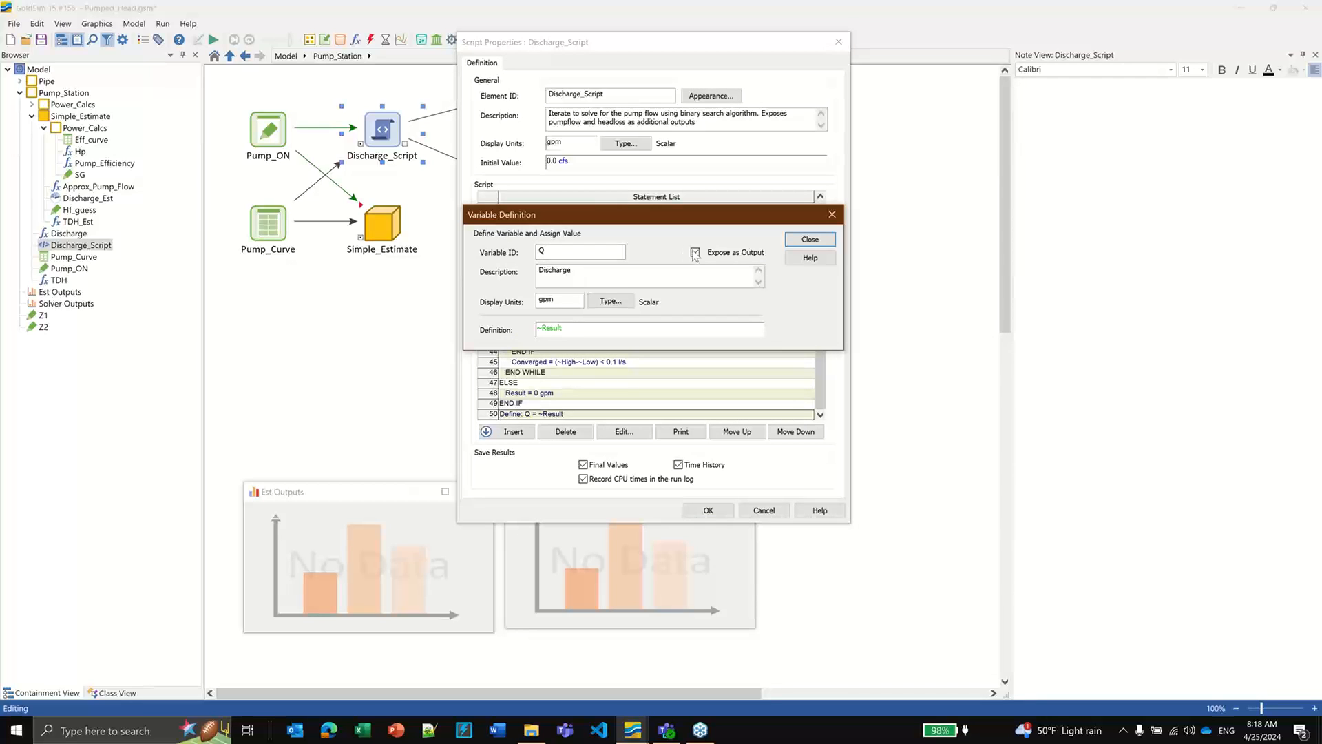
left_click(801, 240)
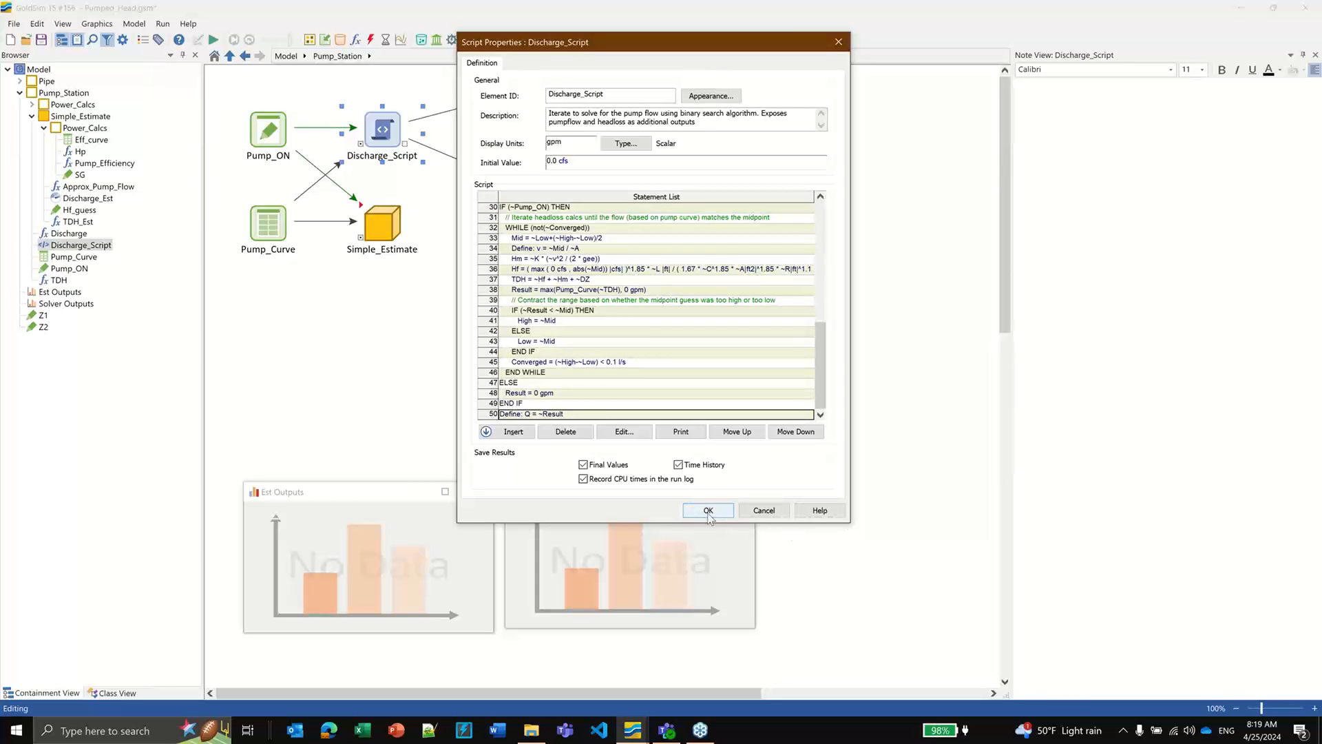
left_click(386, 338)
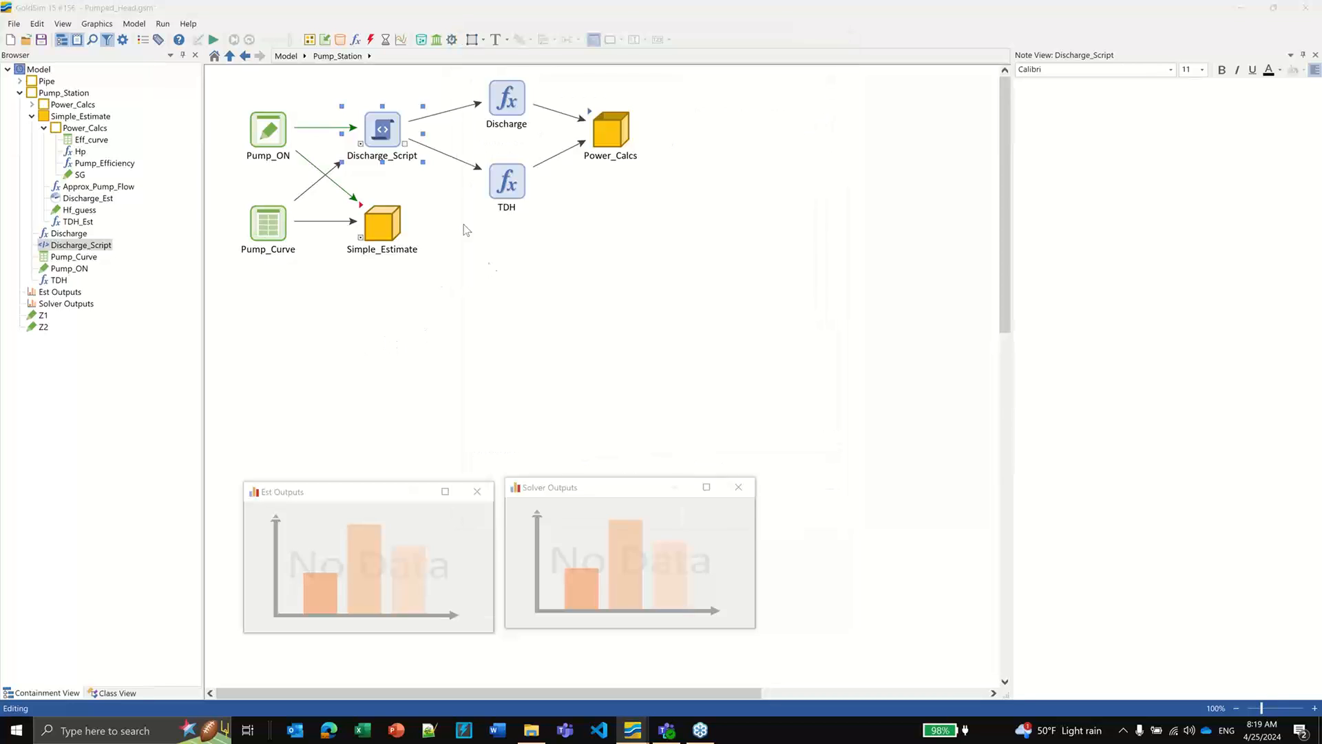
Step: Re-enter the output reference in the Discharge expression so its equation reads Discharge_Script.q, and accept the properties
double_click(509, 94)
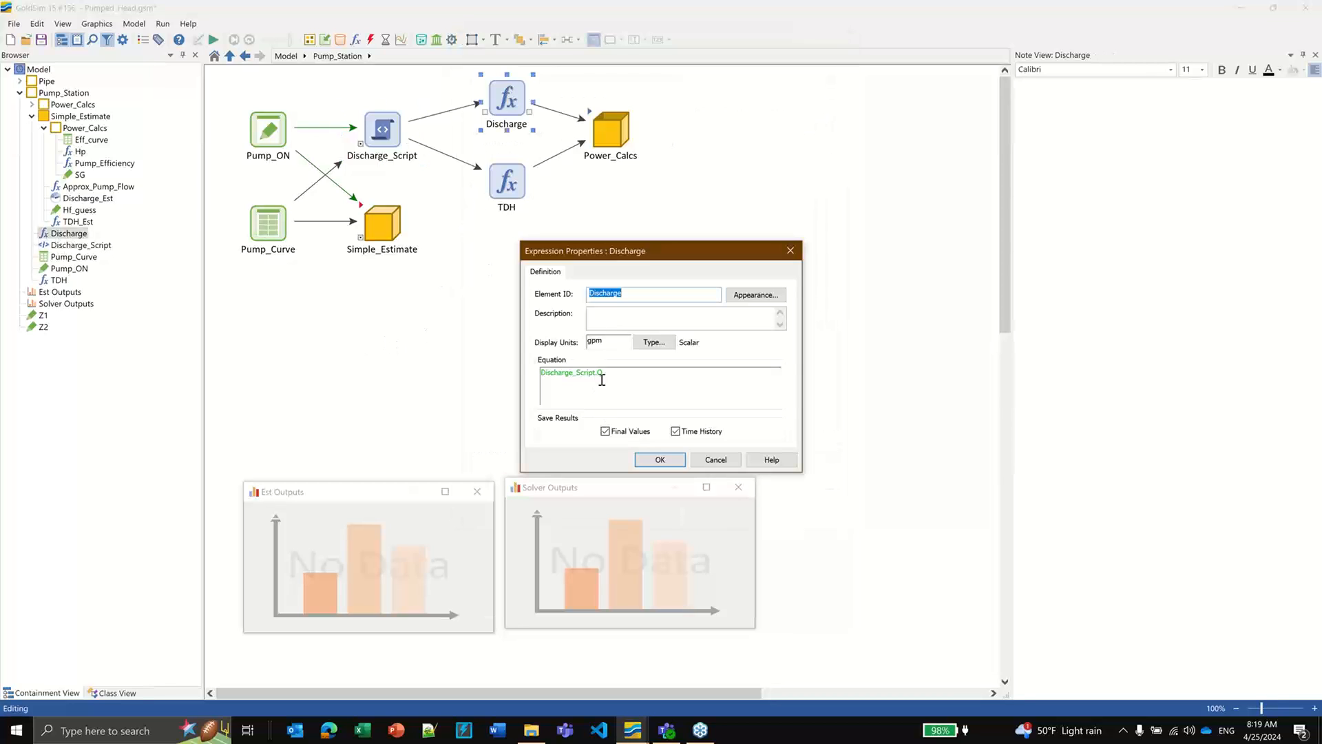
mouse_move(602, 375)
left_click(688, 397)
key("BackSpace")
key("BackSpace")
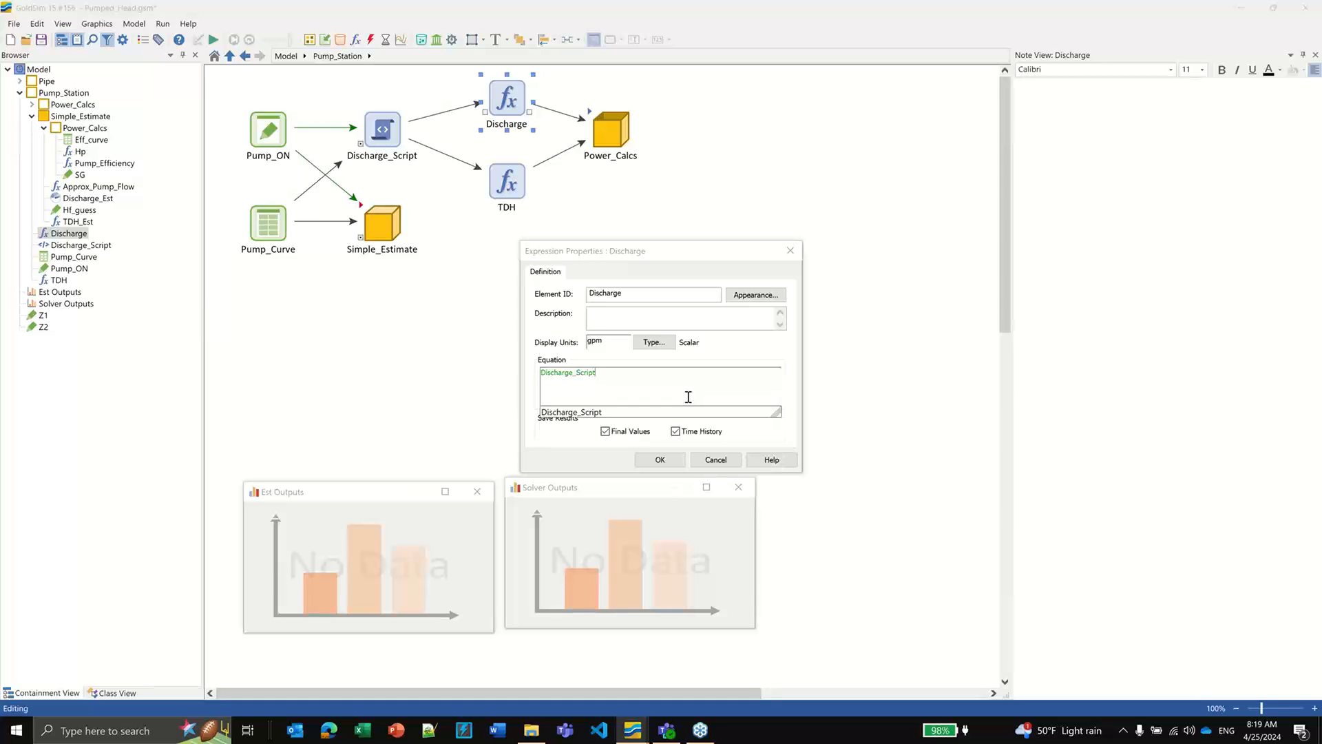
type(".q")
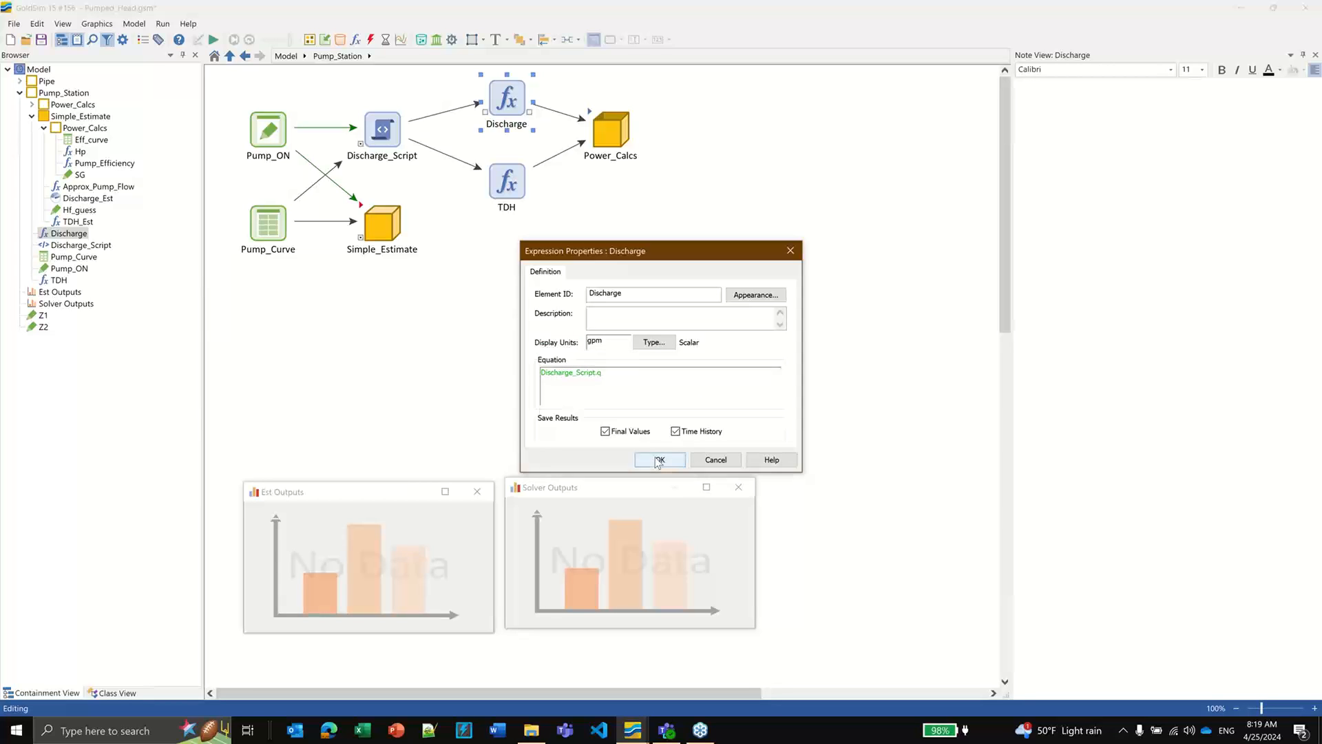
left_click(660, 459)
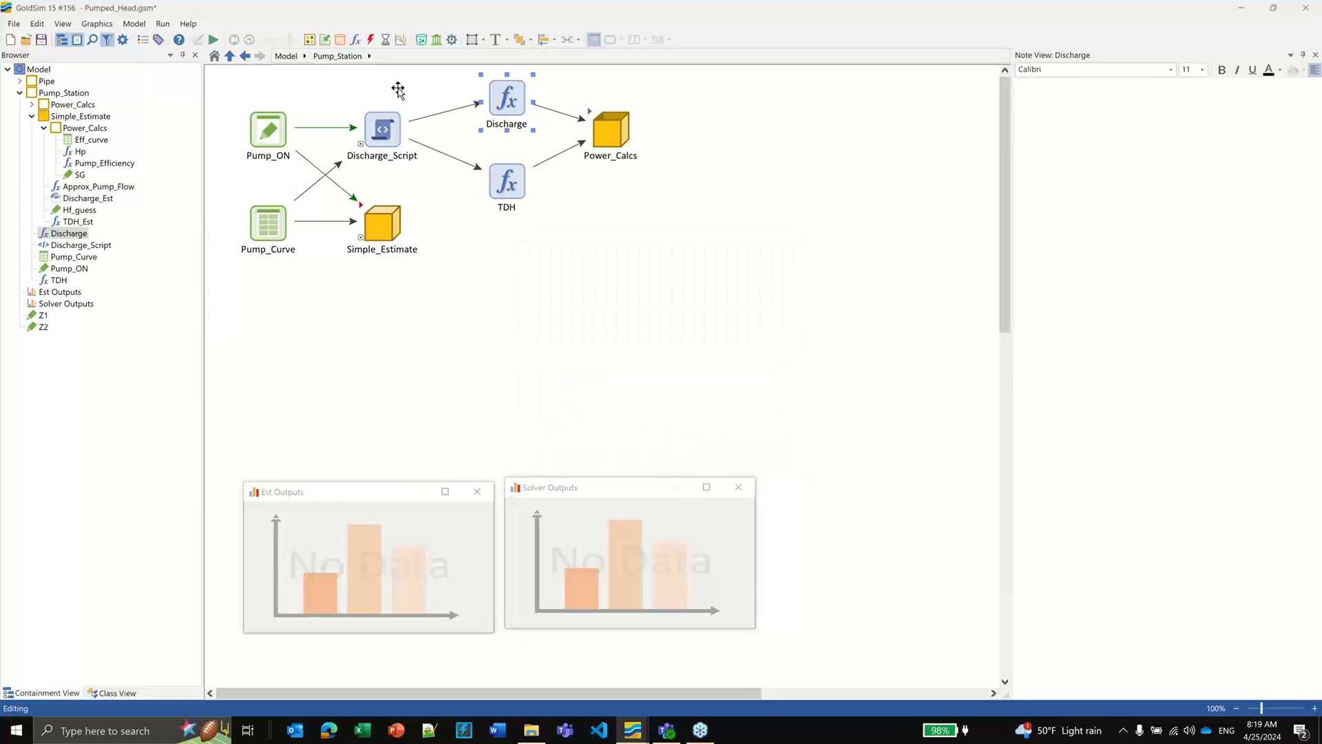
Step: Reopen the Discharge_Script properties and highlight the Result, High = ~Mid and Low = ~Mid statements
double_click(382, 129)
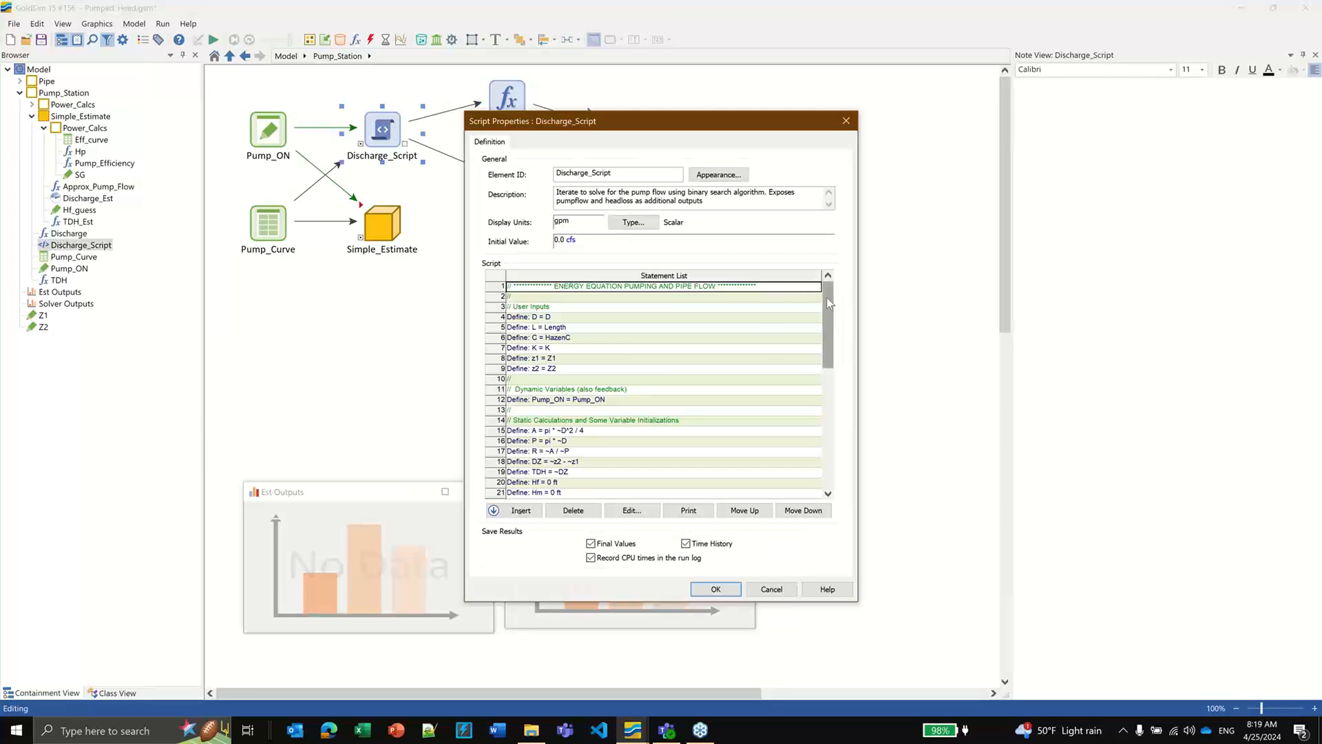
left_click_drag(826, 297, 849, 411)
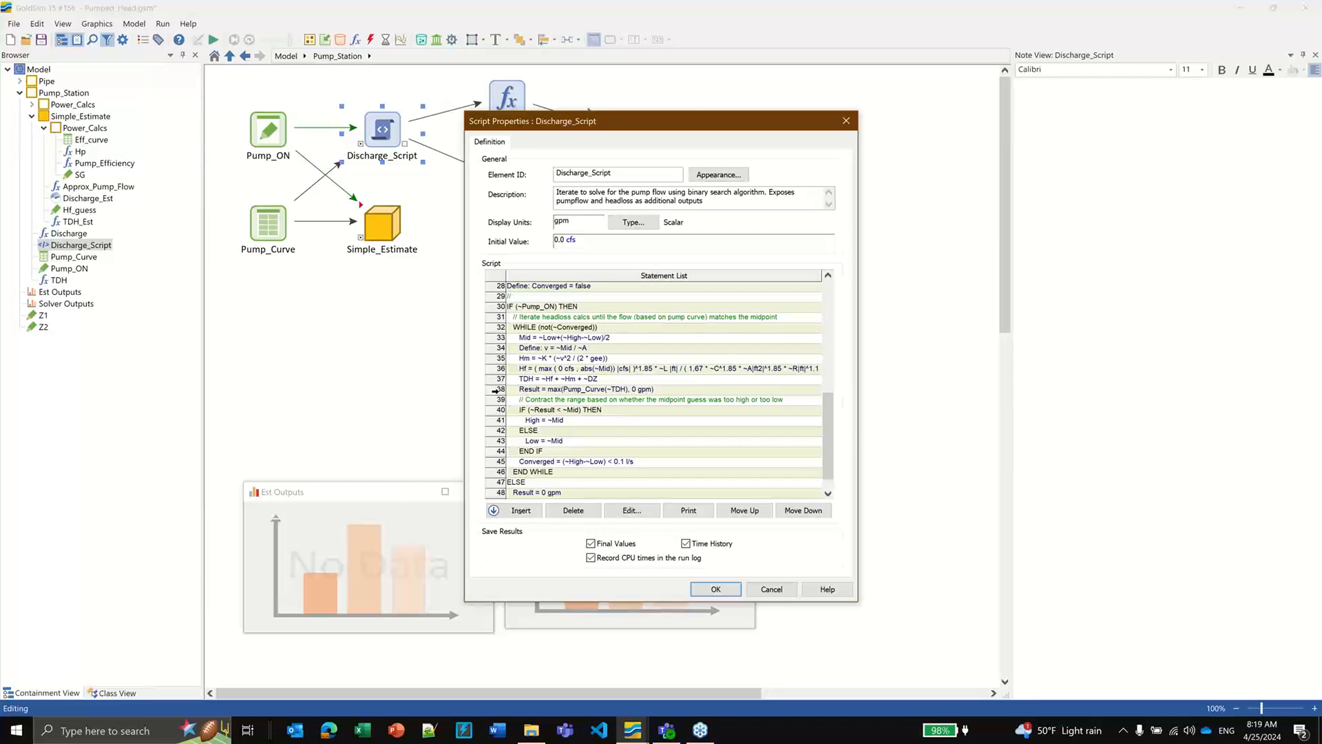
left_click(493, 389)
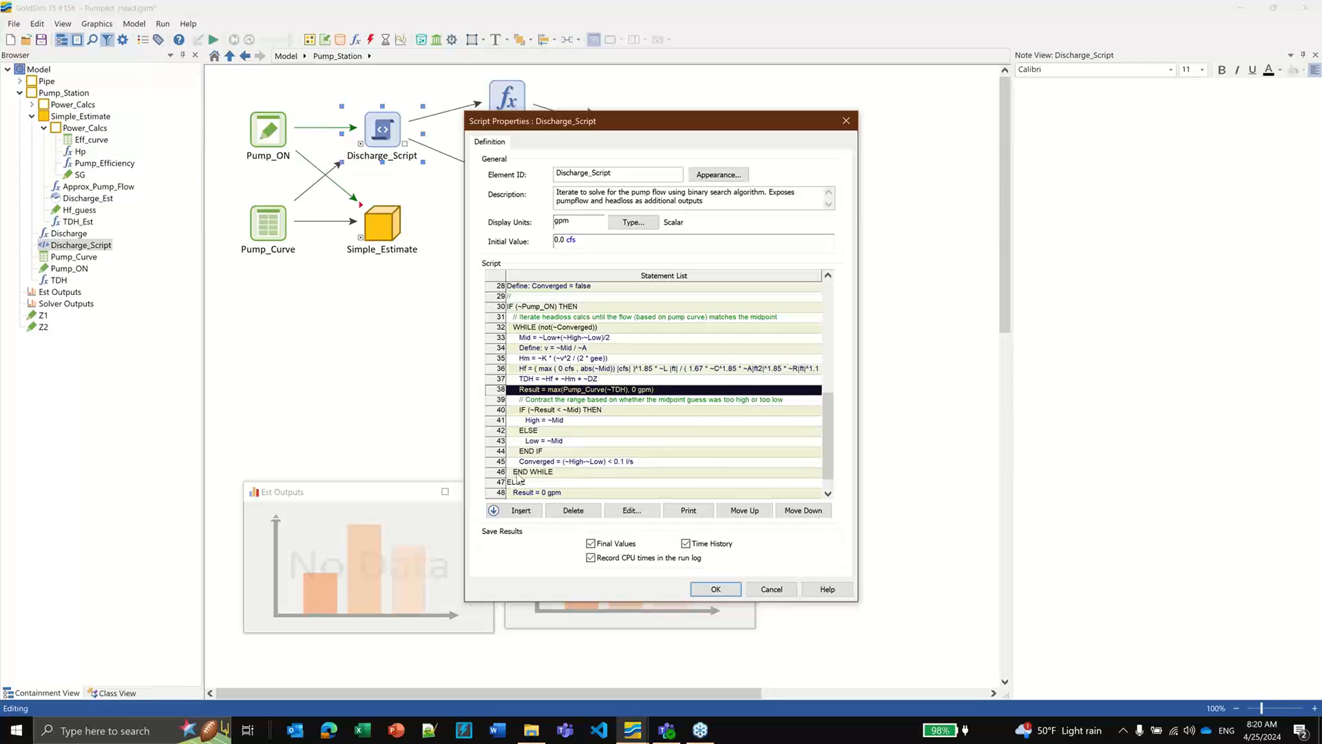
left_click(503, 420)
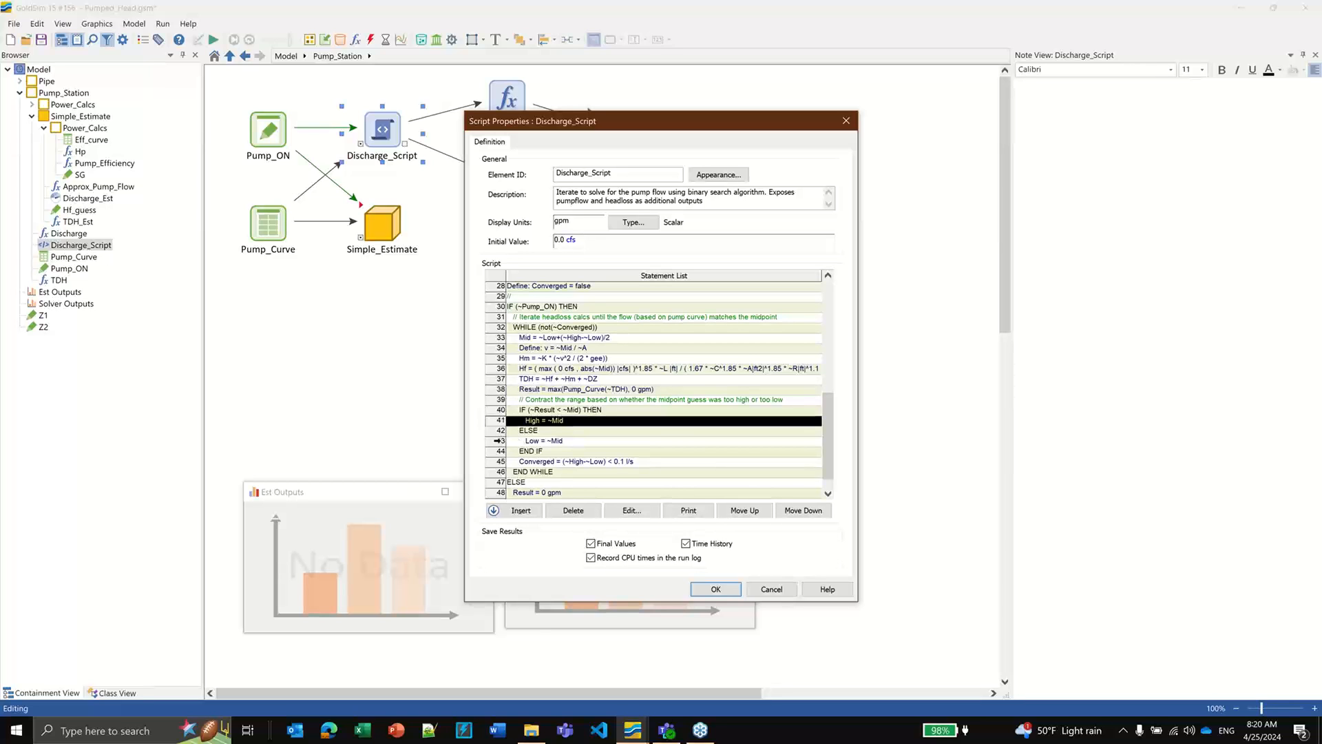
left_click(500, 440)
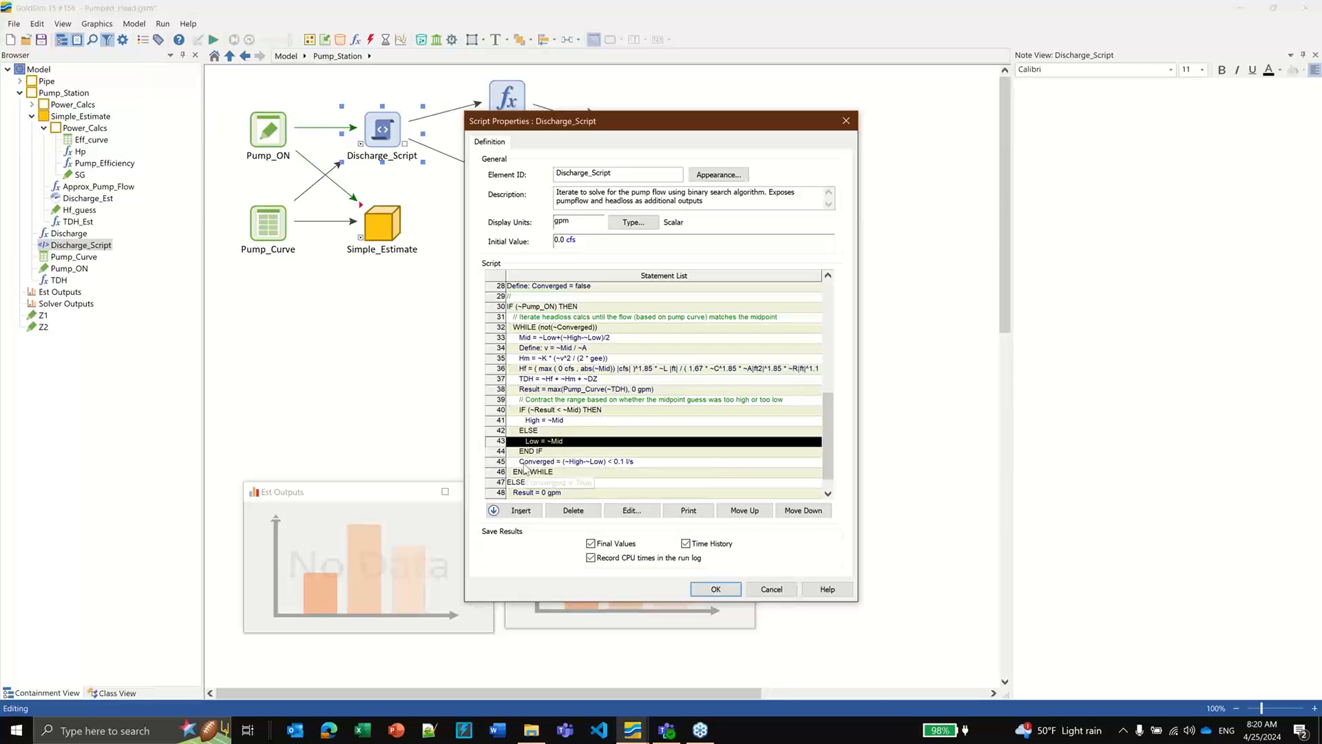
Step: Examine the Converged statement with its 0.1 l/s tolerance and compare it with the WHILE condition of the loop
left_click(526, 462)
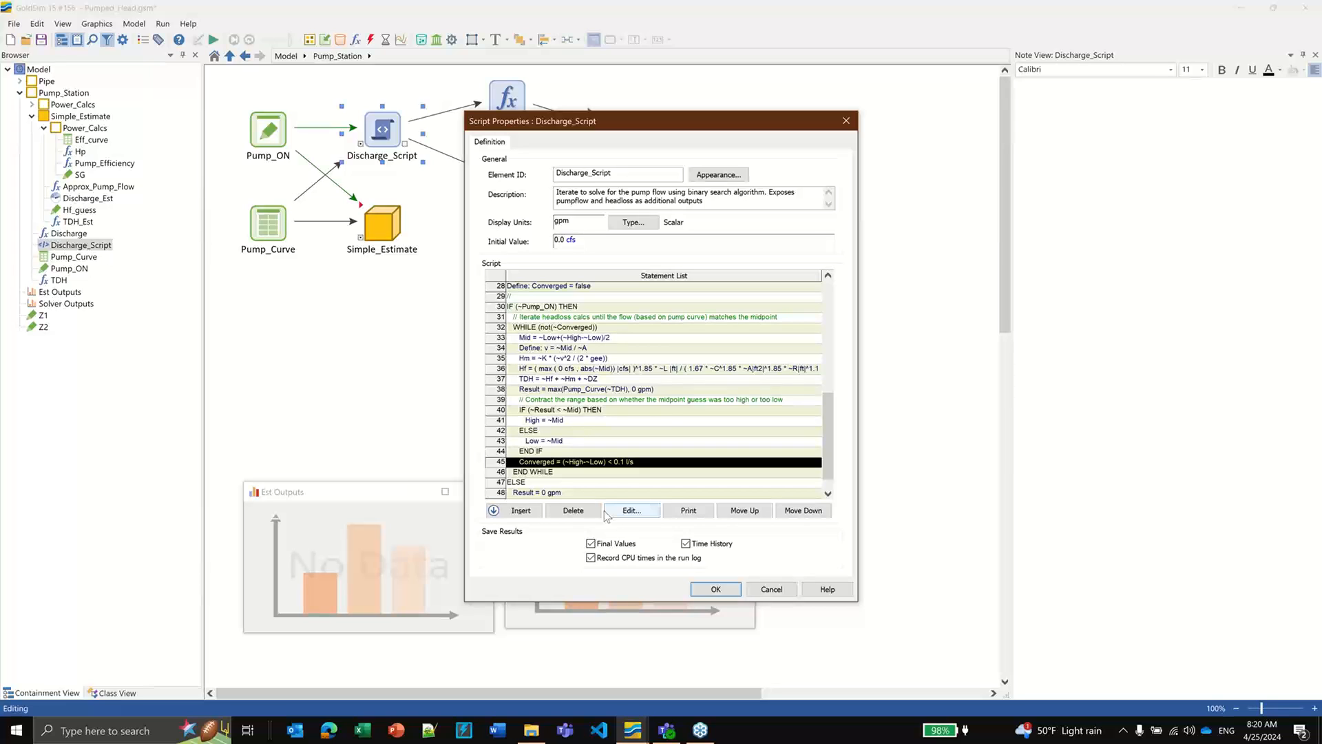
left_click(638, 464)
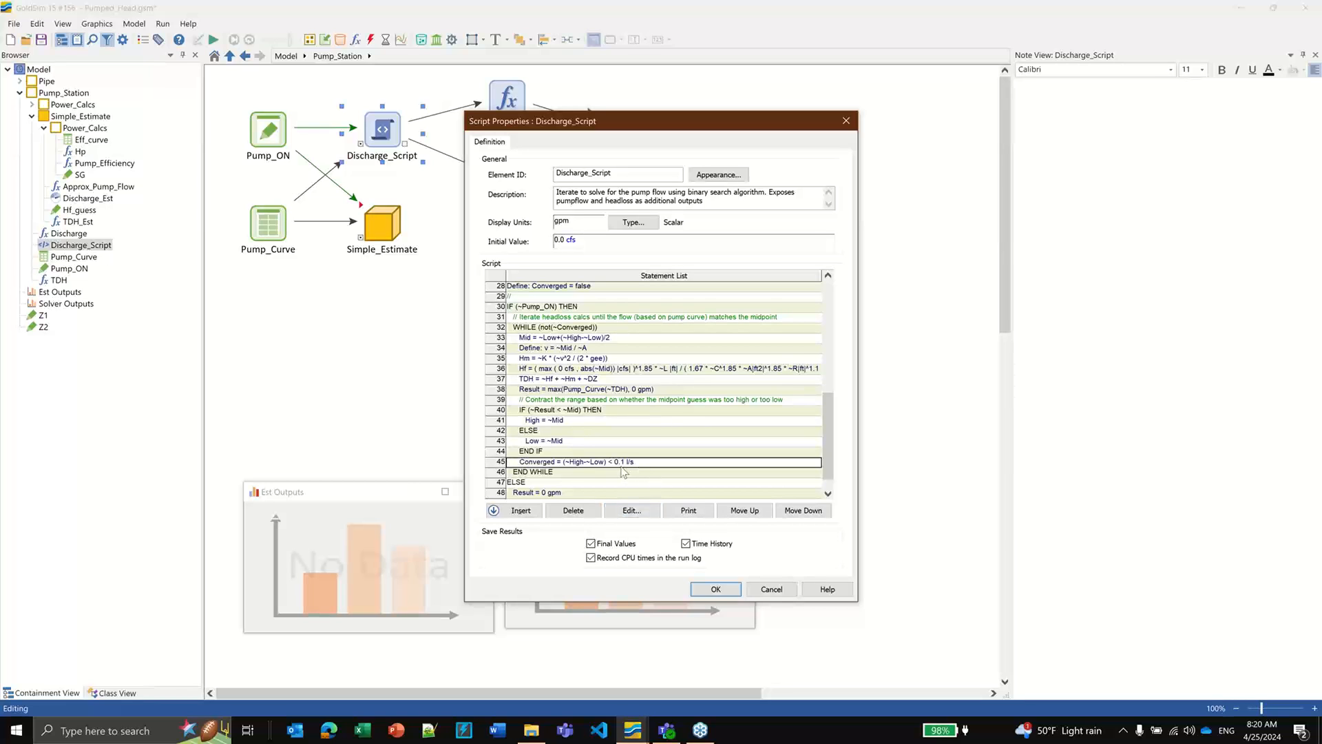
mouse_move(622, 466)
scroll(579, 482, "down", 1)
scroll(604, 442, "up", 3)
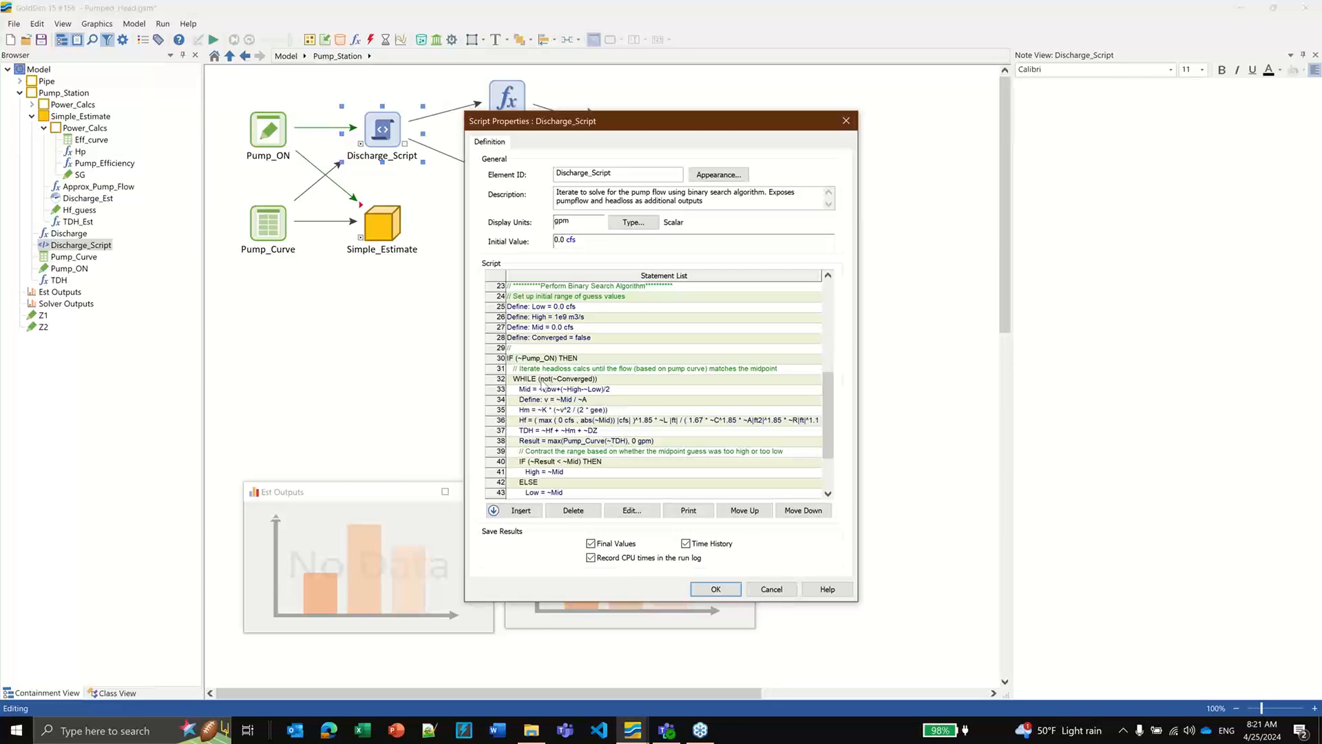
scroll(682, 427, "down", 2)
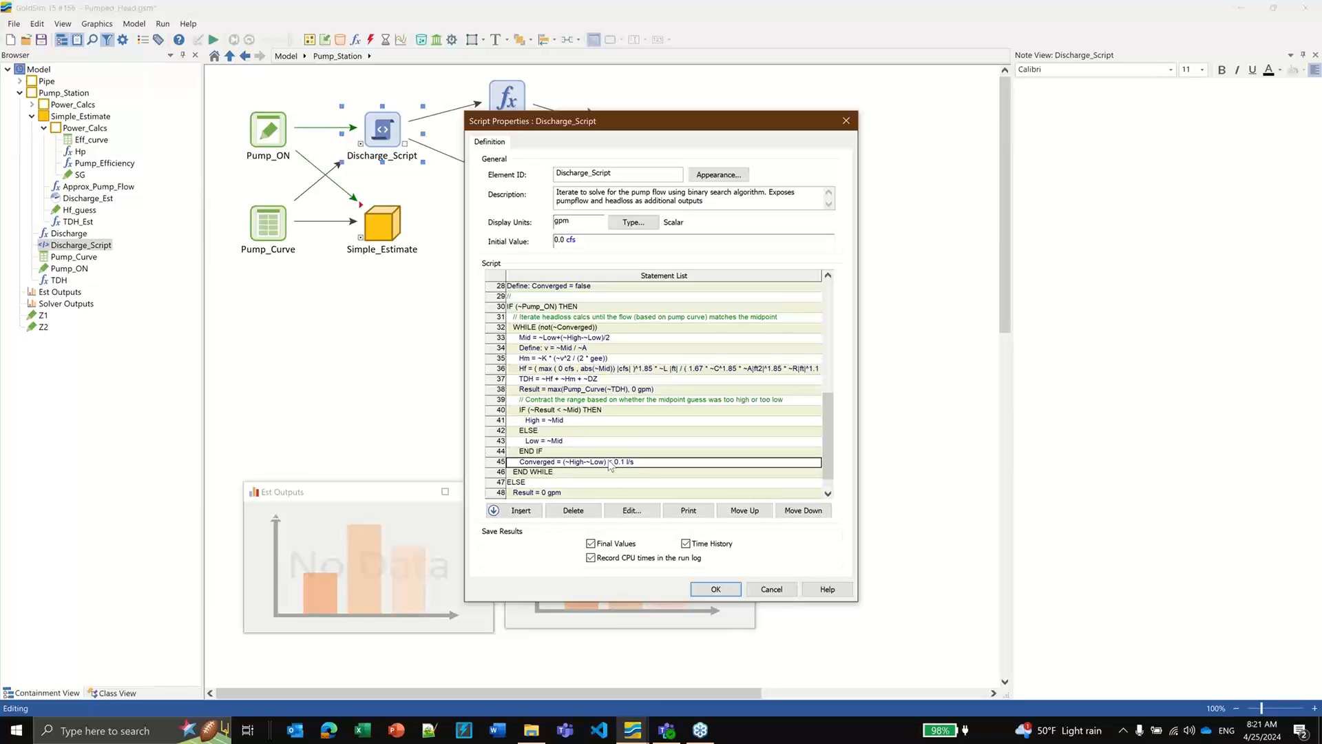
mouse_move(545, 466)
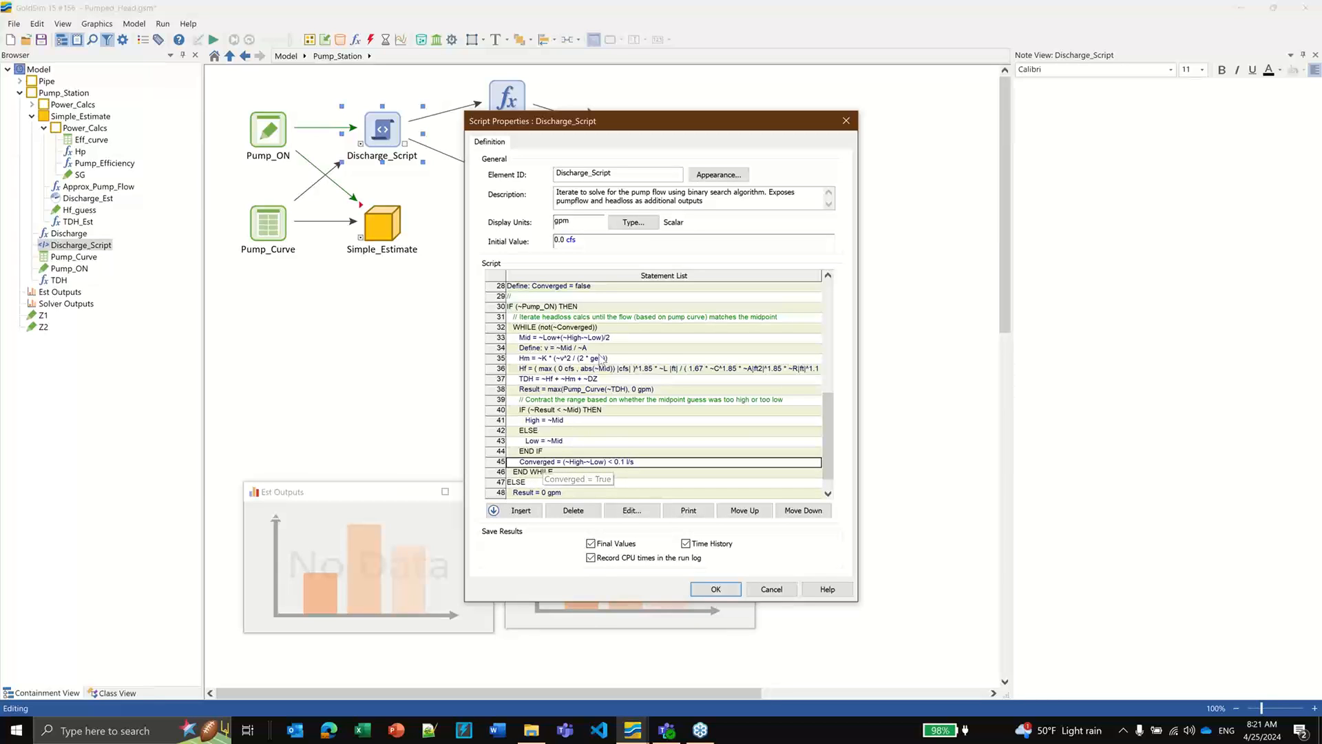
Step: Review the binary search loop from the initial guess values to the Converged statement, and close the script properties
scroll(597, 362, "up", 2)
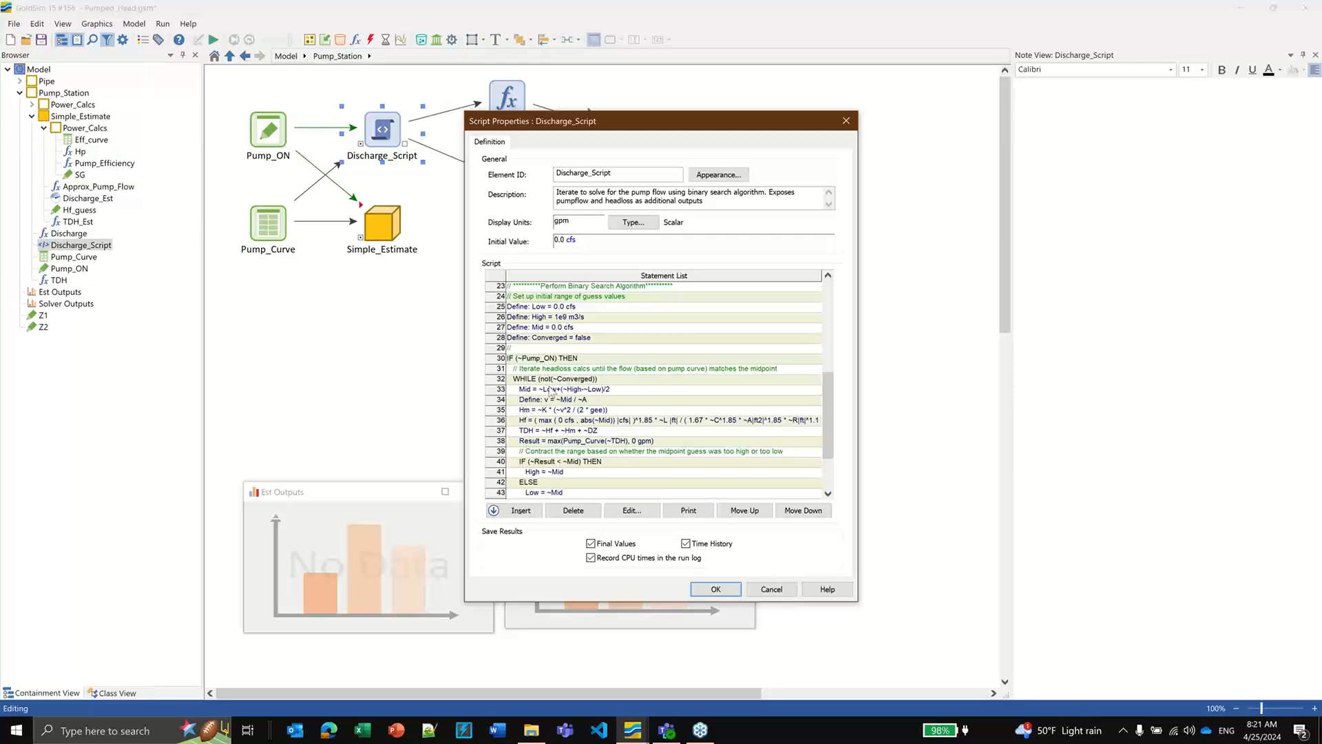
scroll(551, 387, "down", 1)
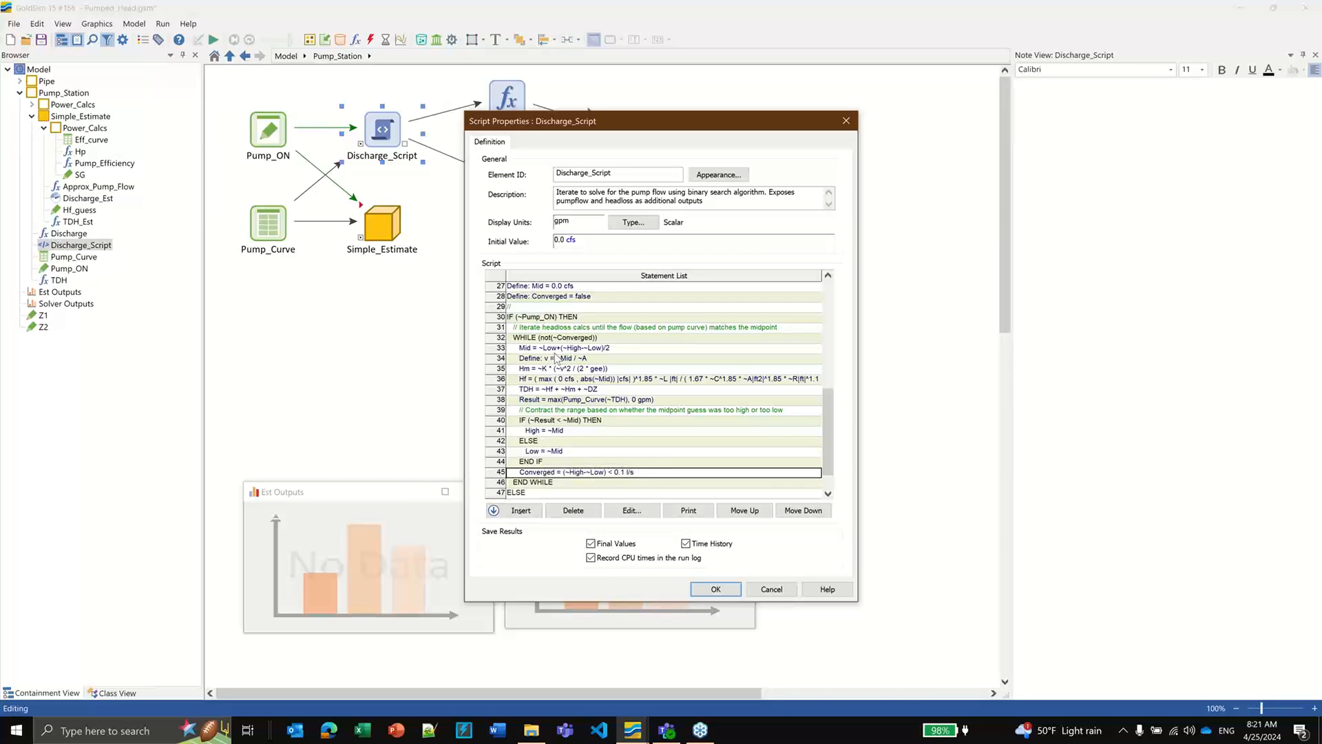
mouse_move(535, 354)
mouse_move(656, 477)
left_click(735, 590)
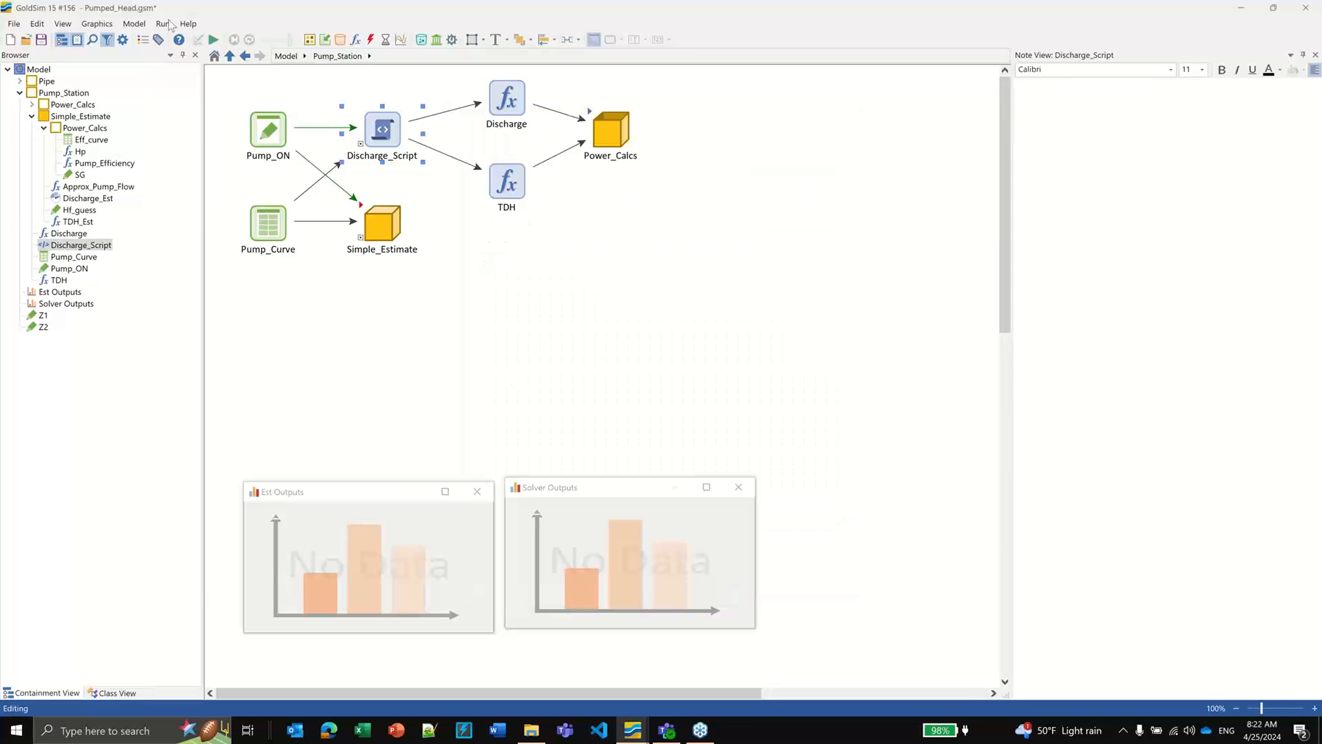
Step: Run the static simulation and check the simulation time settings in result mode without changing them
left_click(214, 41)
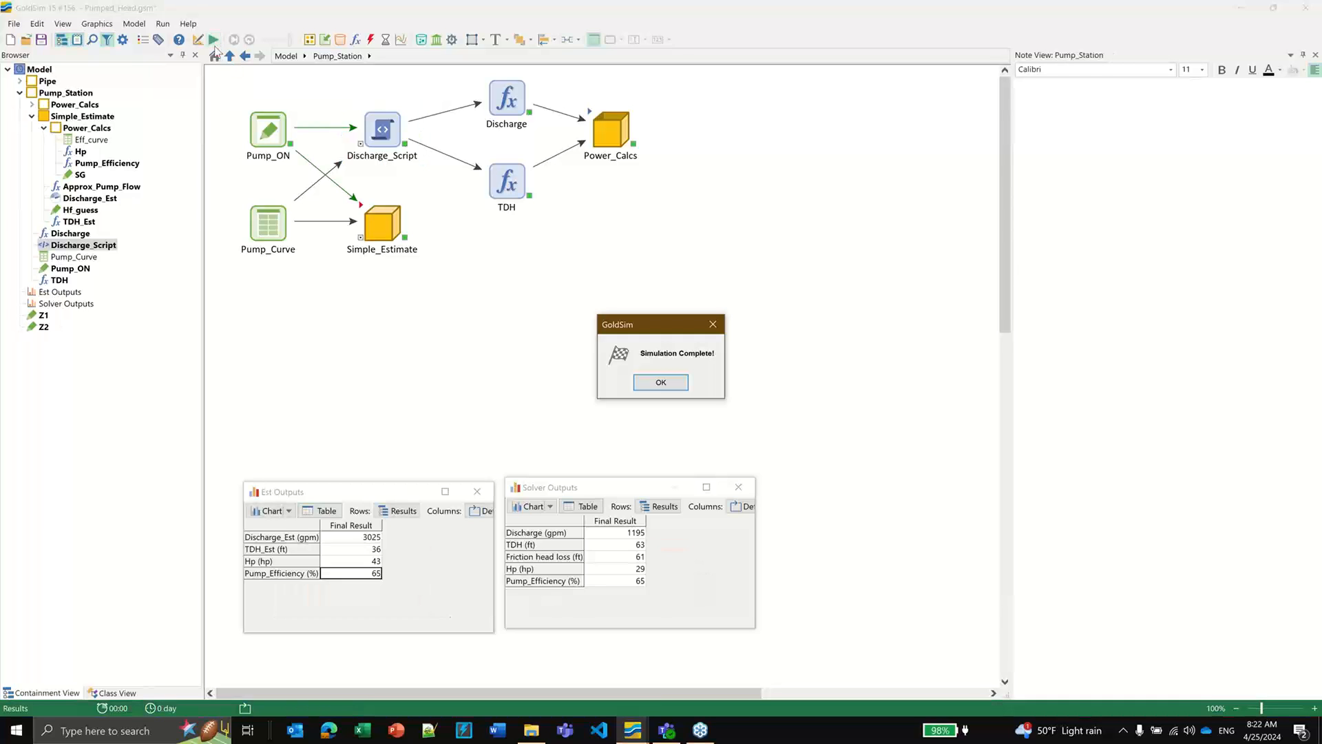
left_click(672, 385)
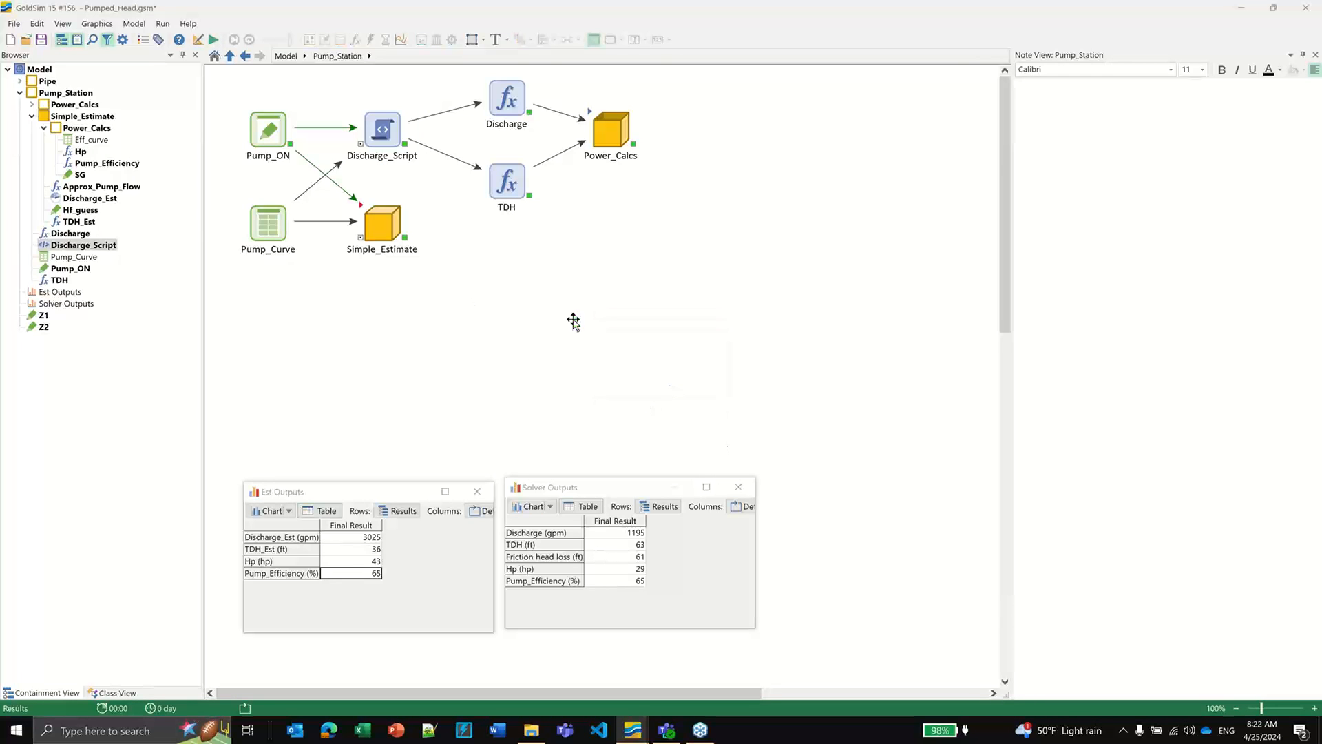
key("F2")
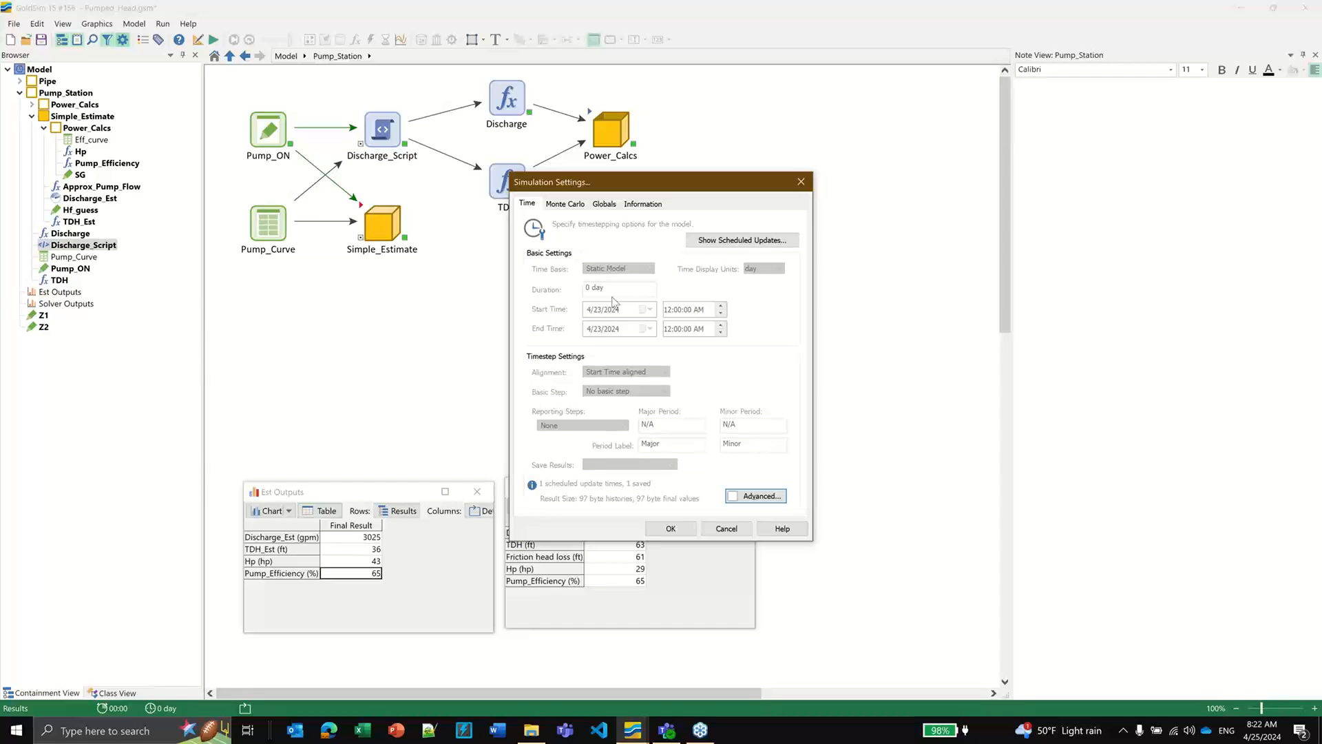
left_click(728, 531)
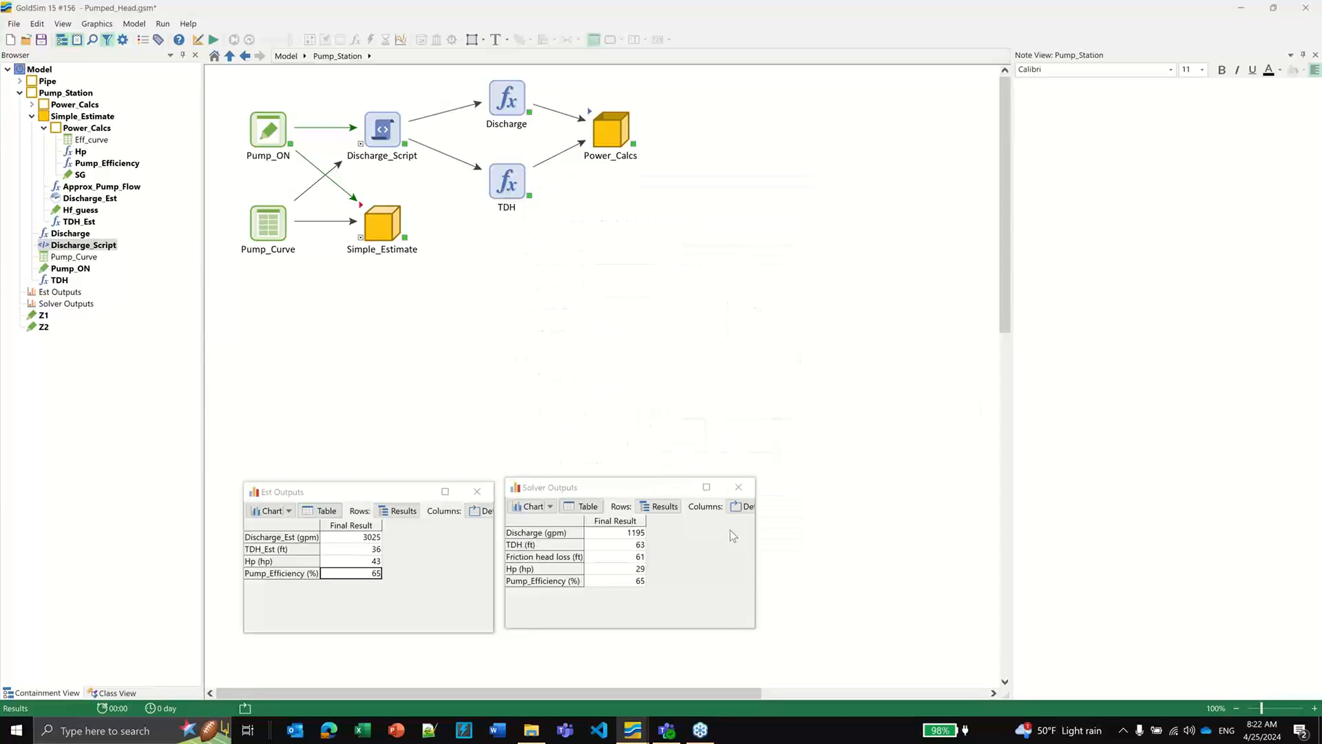
Step: Delete the results to return to Edit Mode, and set the simulation to Calendar Time with a 9990 day duration and a 1-day basic step
left_click(198, 40)
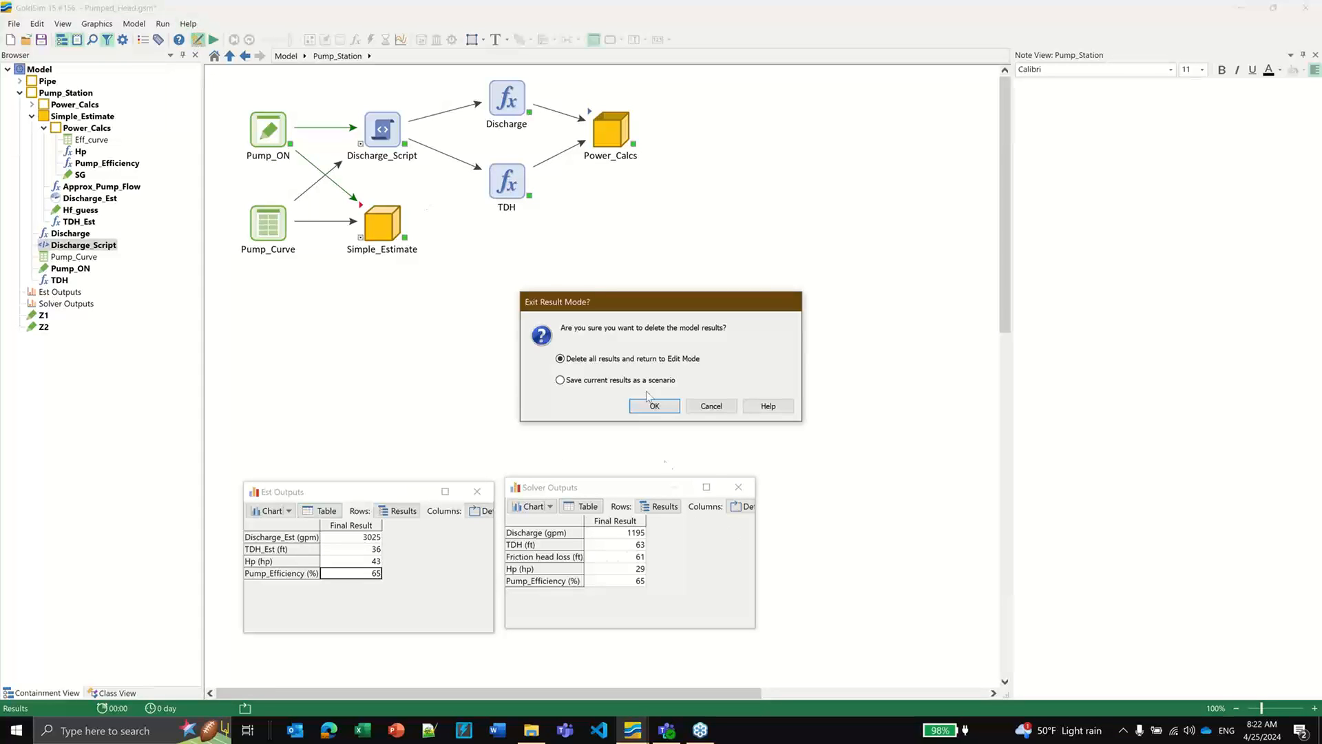
left_click(662, 408)
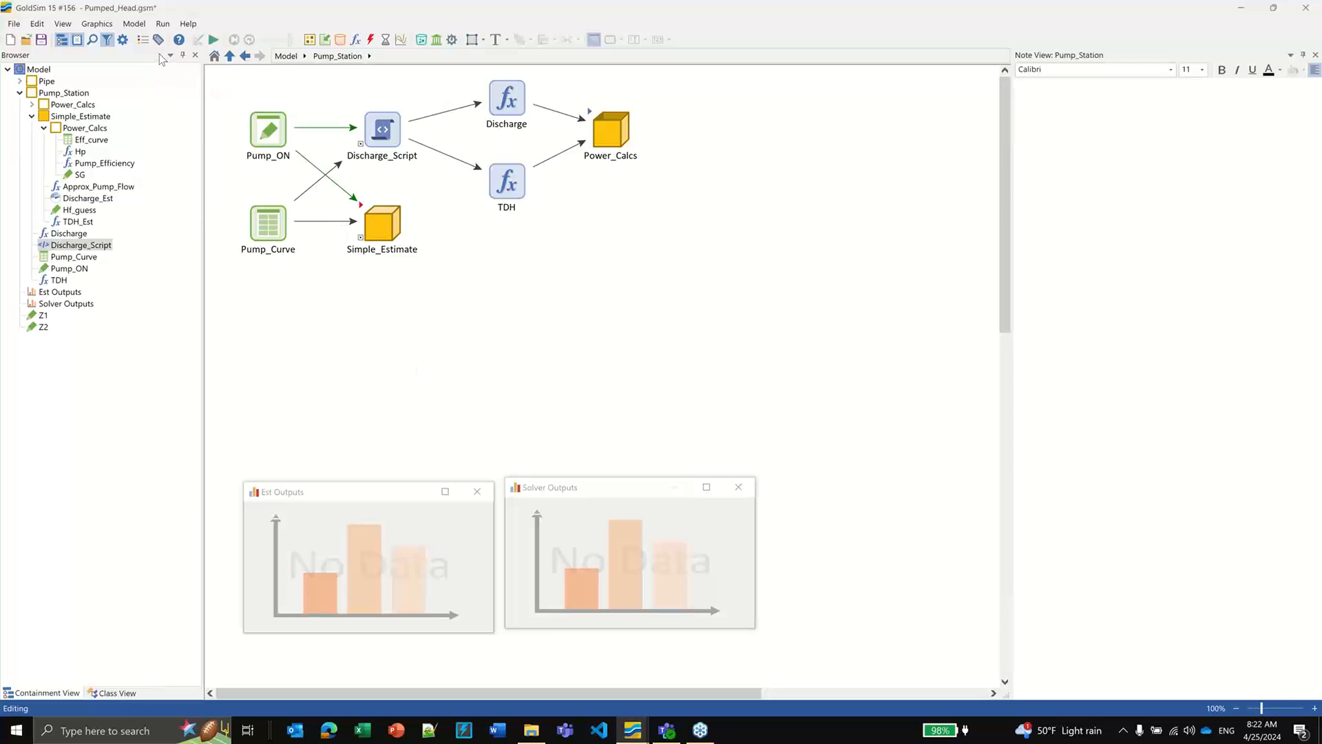
left_click(123, 39)
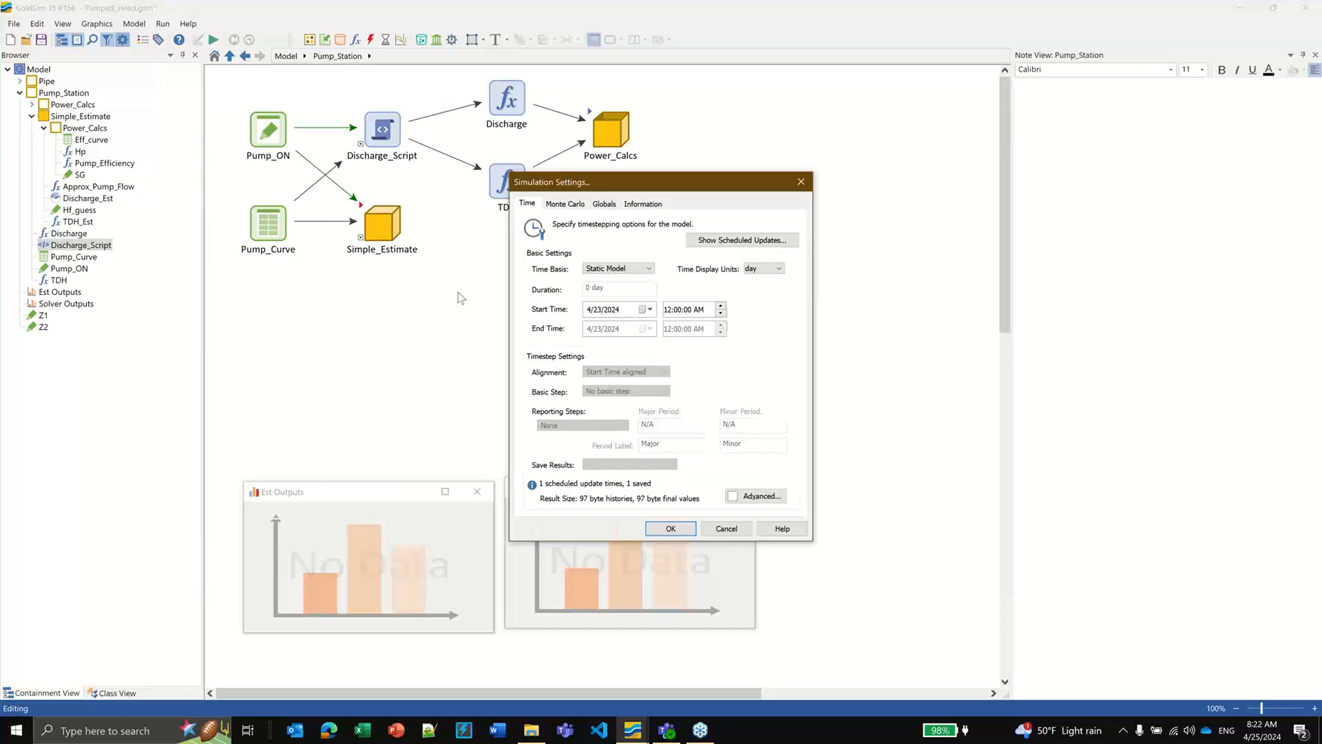
left_click(600, 272)
left_click(590, 294)
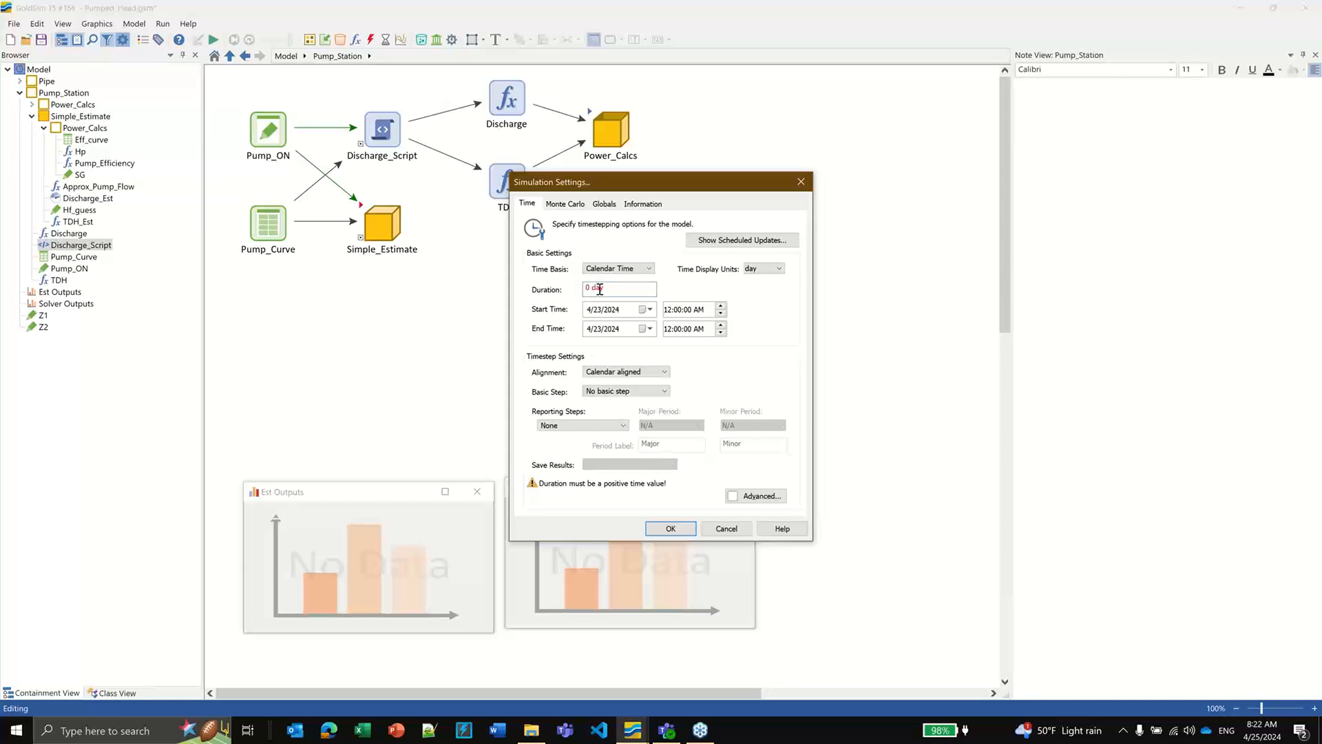
type("999")
left_click(625, 288)
left_click(646, 392)
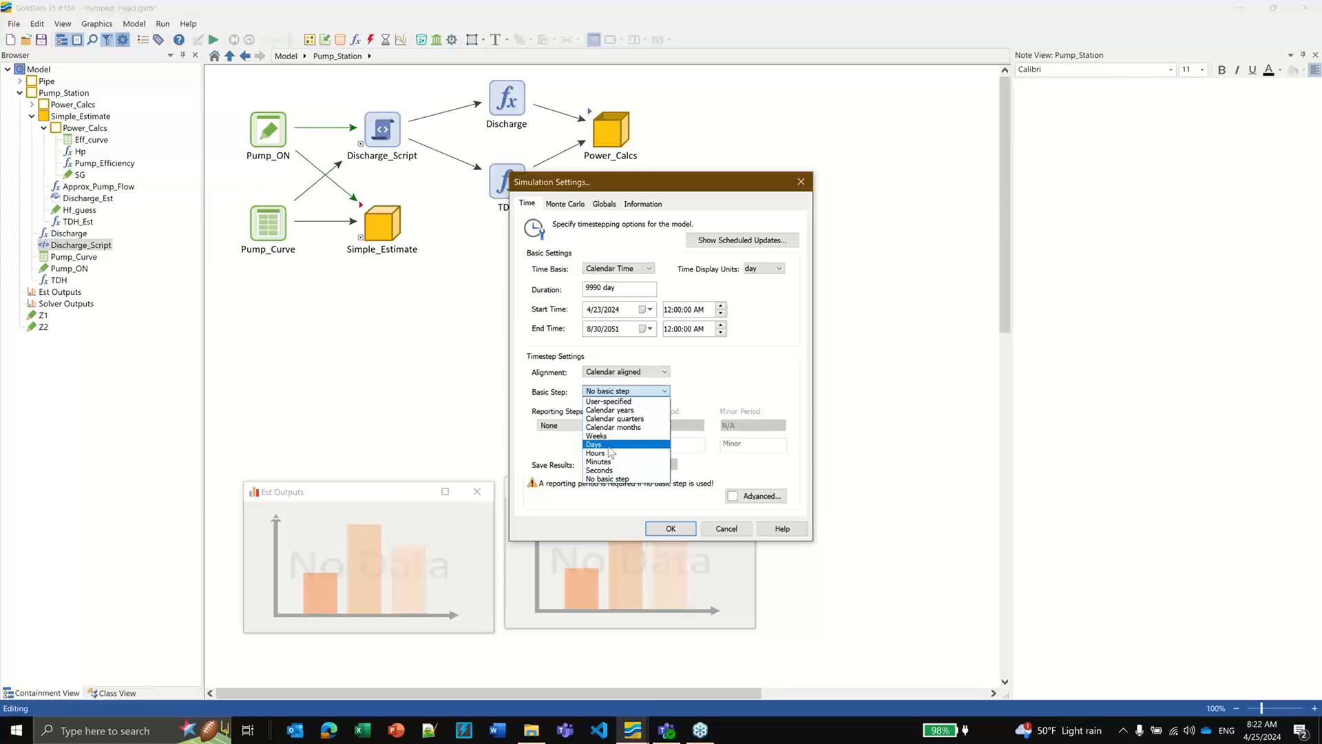
left_click(626, 460)
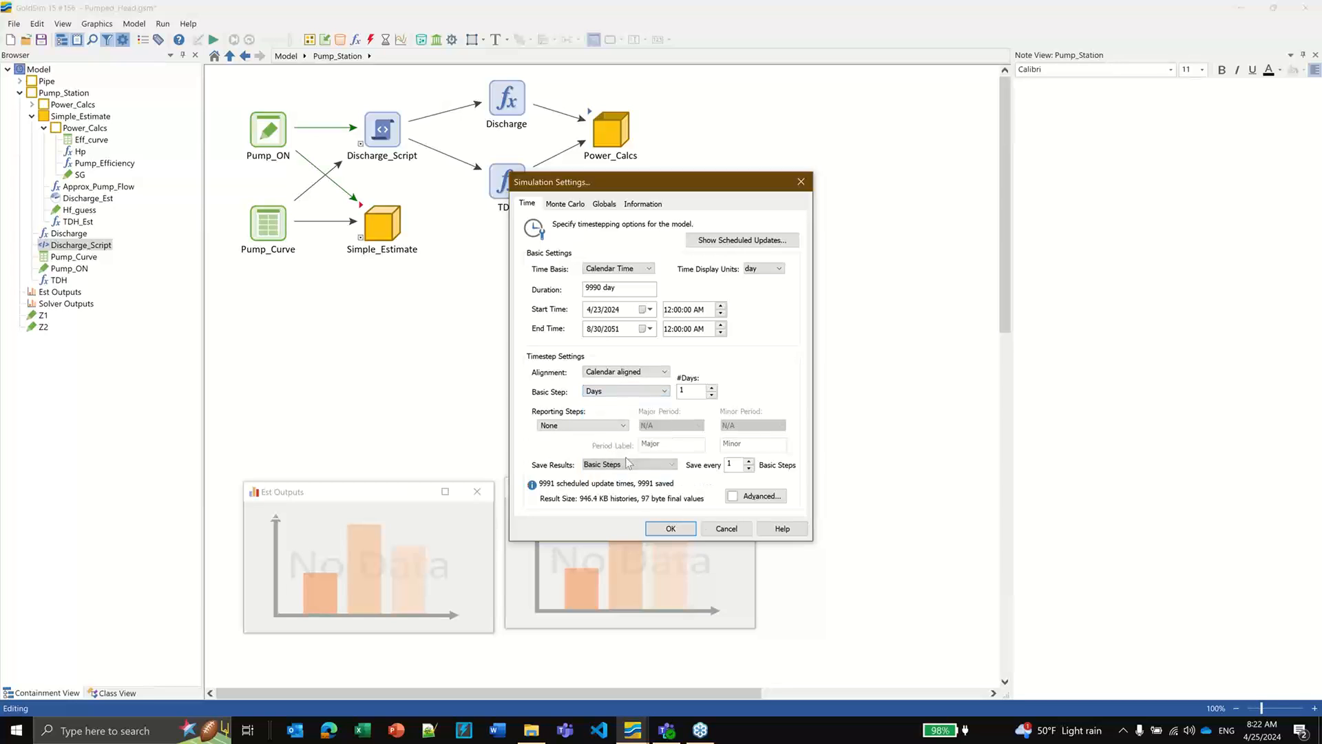
left_click(672, 528)
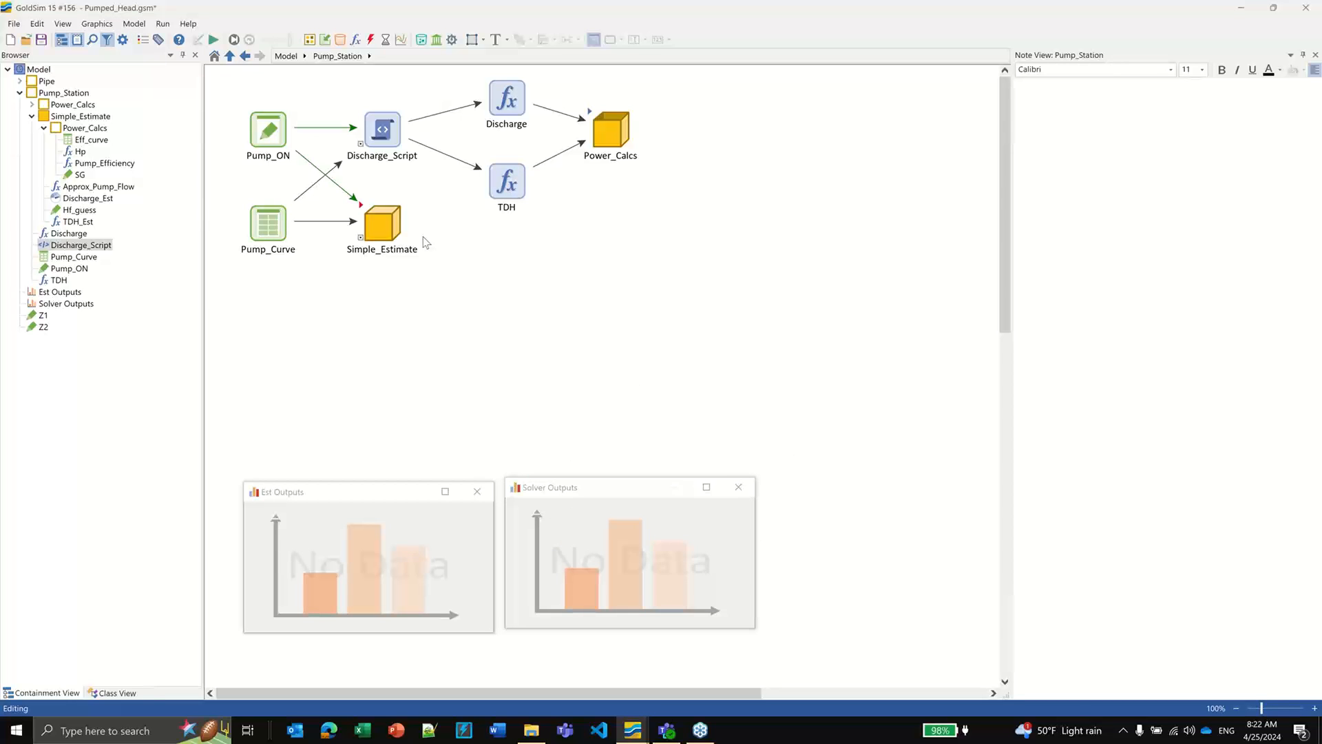
Step: Run the daily calendar-time simulation through to completion and return the model to Edit Mode
key("F5")
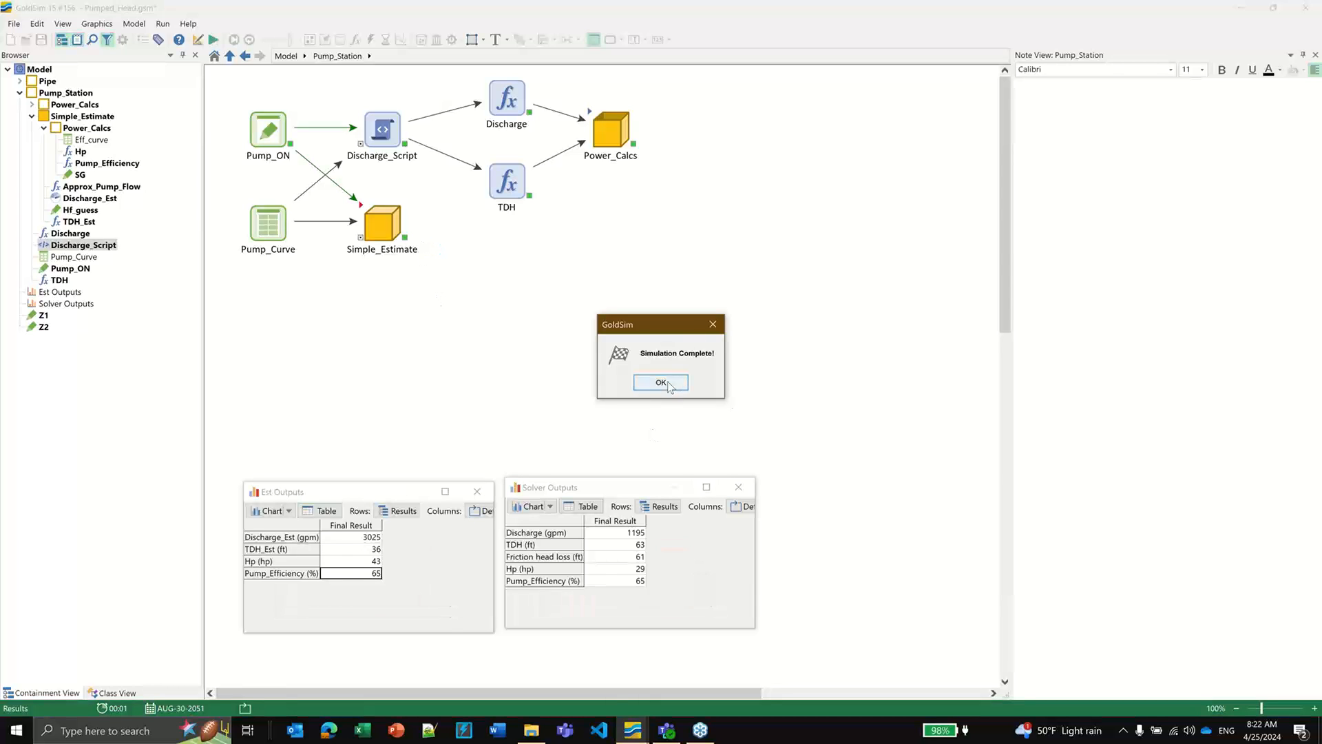
left_click(661, 383)
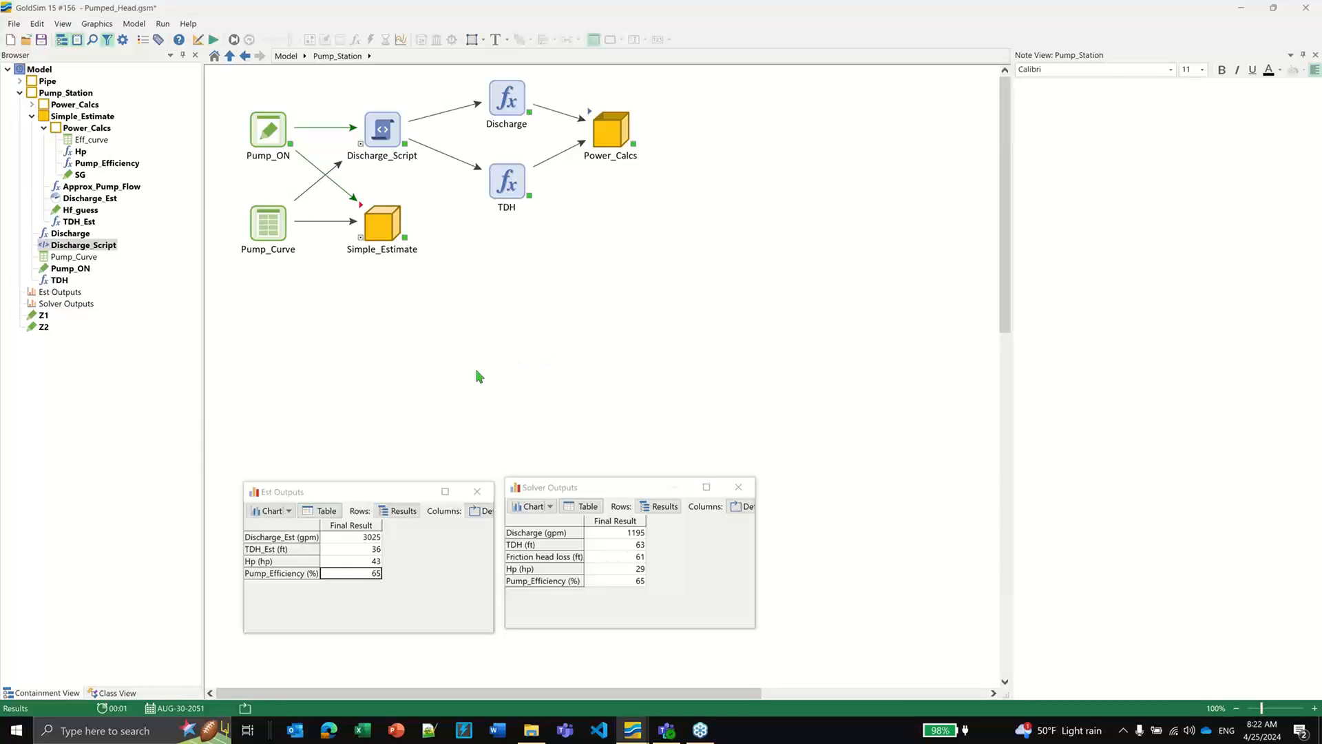
key("F4")
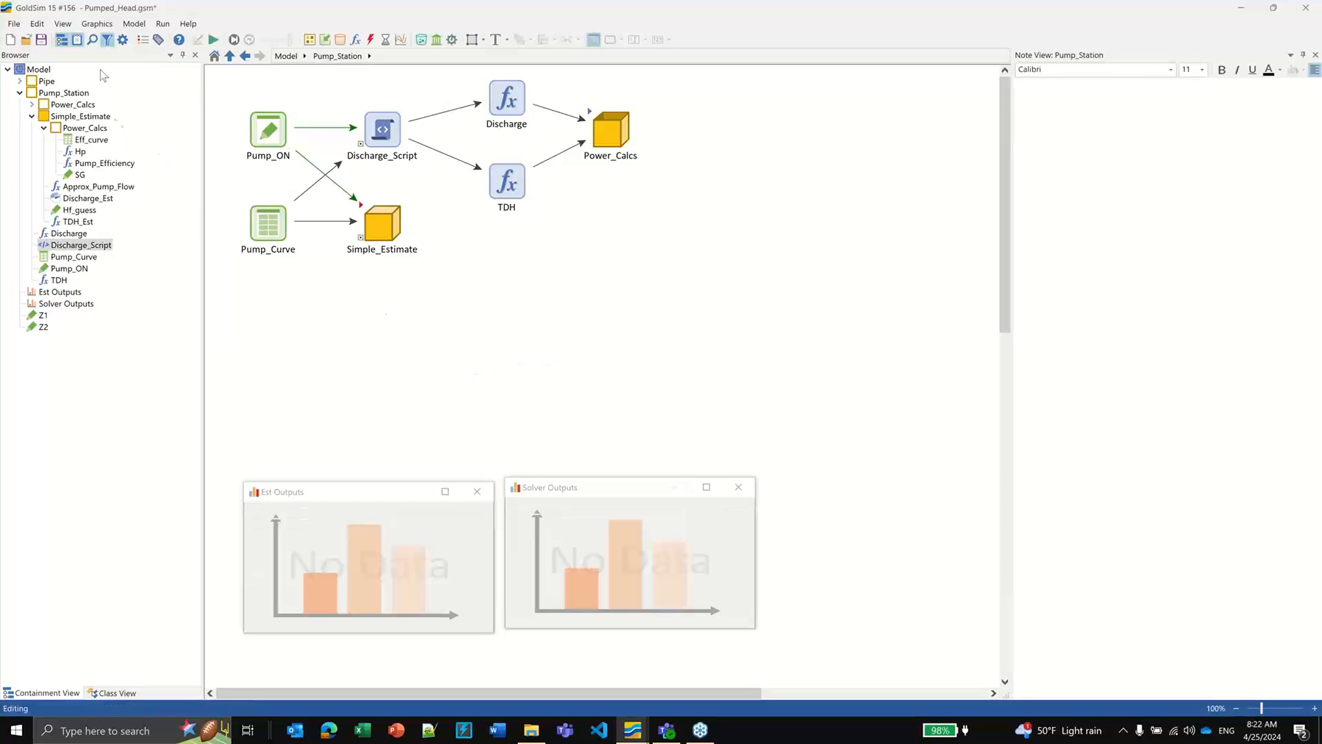
Step: Set the simulation's time basis to Static Model and rerun the model
left_click(122, 40)
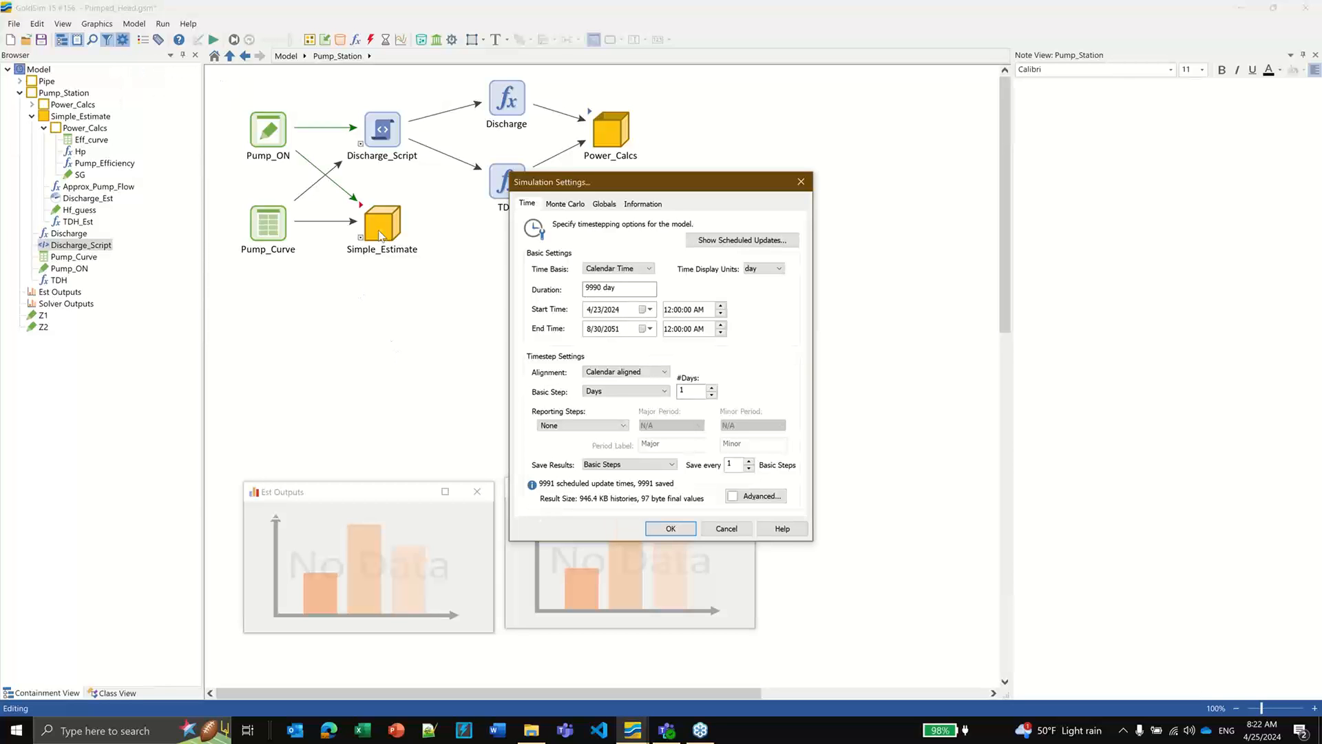
left_click(613, 268)
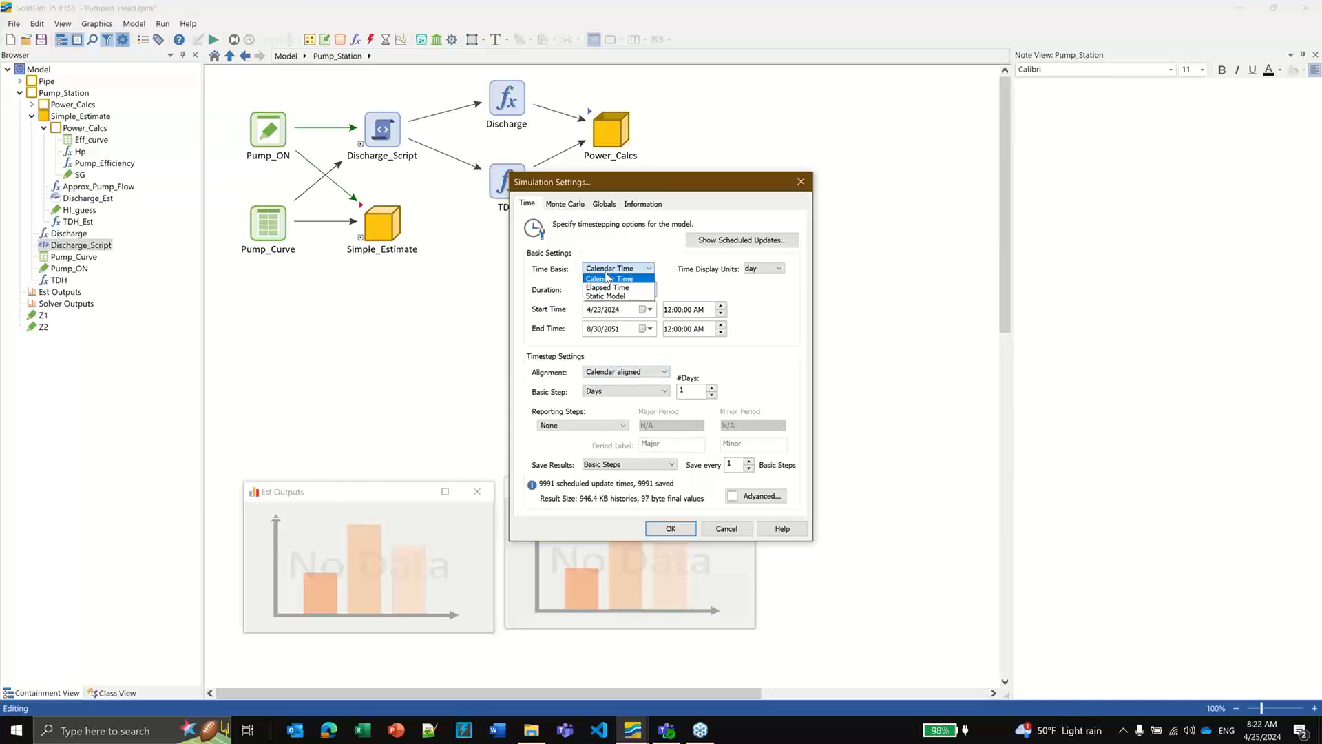
left_click(608, 298)
left_click(686, 529)
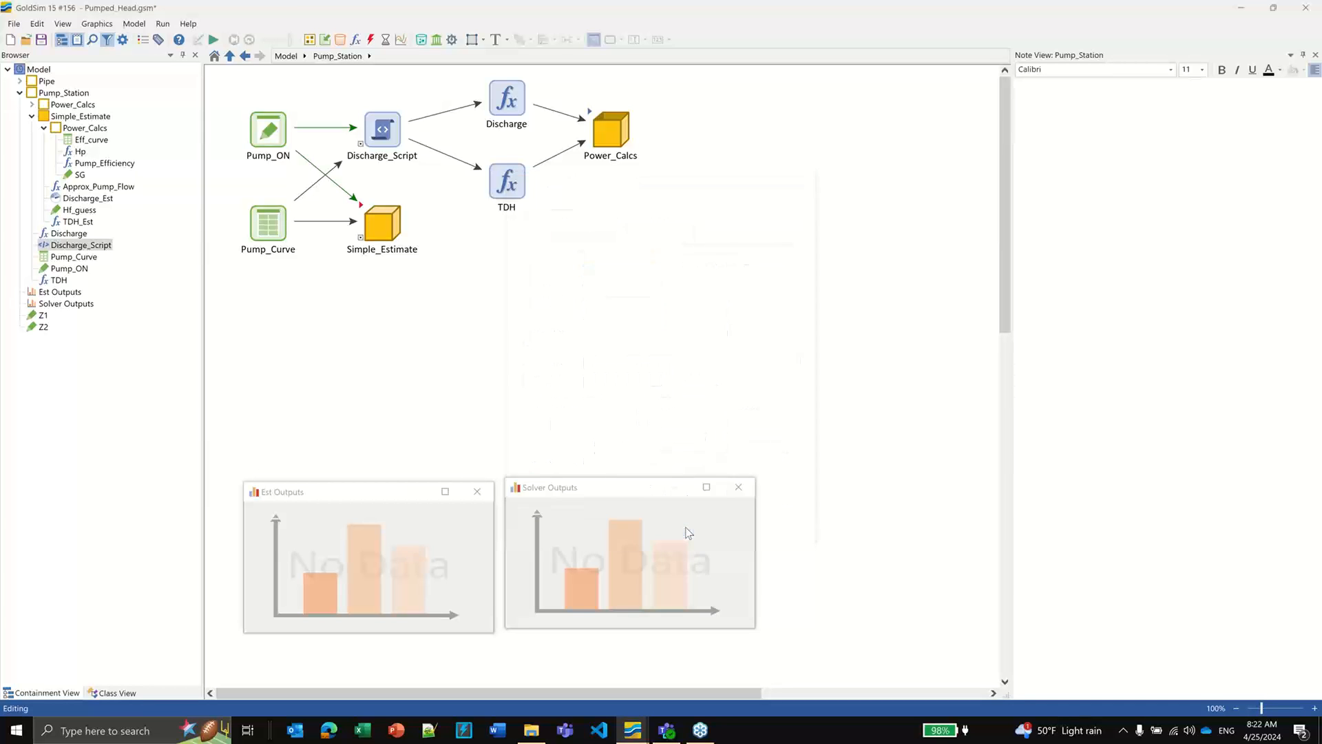
left_click(214, 39)
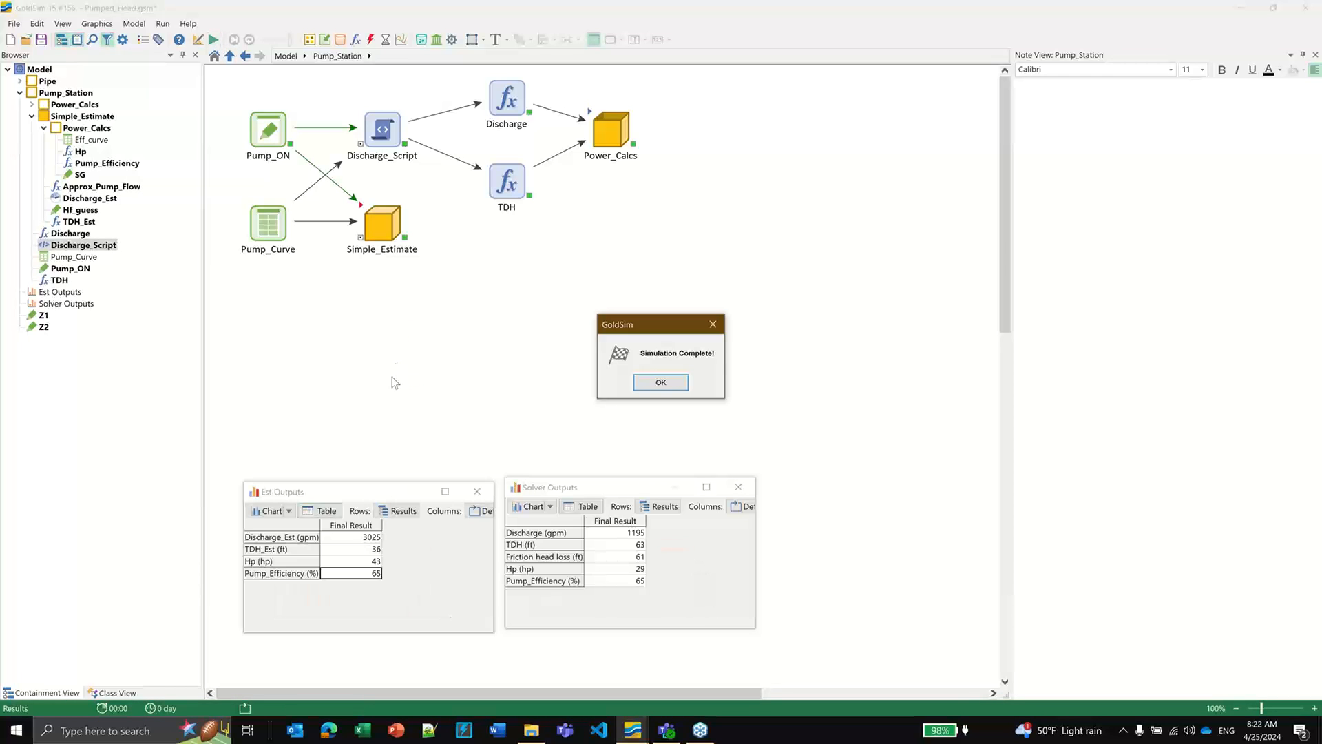
left_click(661, 383)
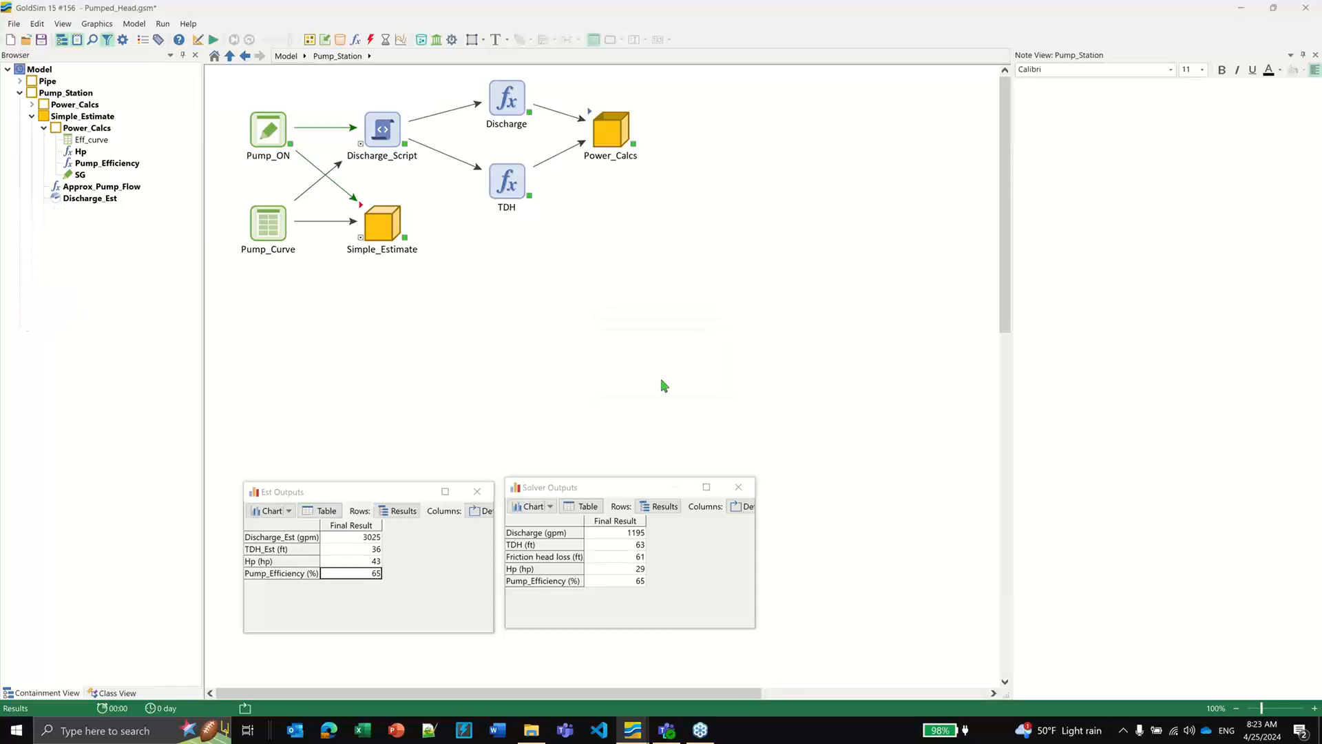
Step: Place the Est Outputs and Solver Outputs result windows side by side directly below the Pump_Station diagram
left_click(351, 496)
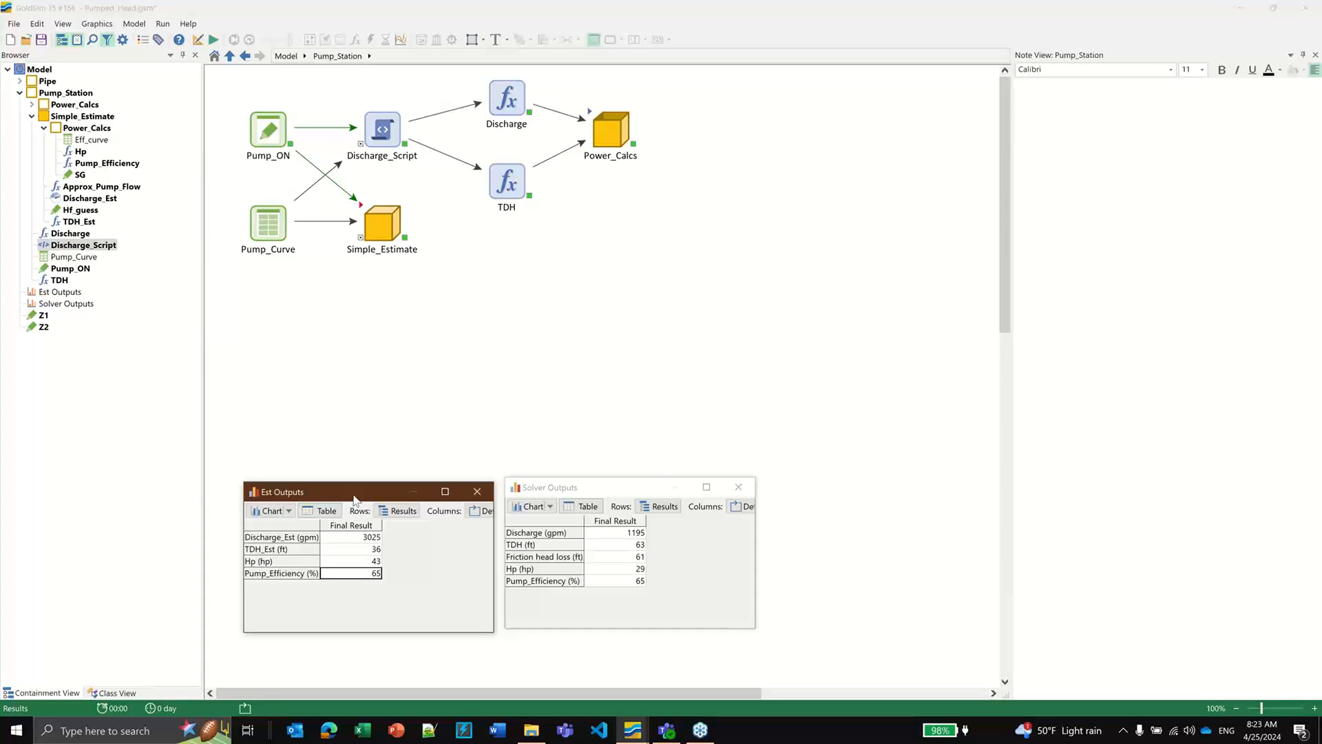
left_click_drag(364, 497, 345, 308)
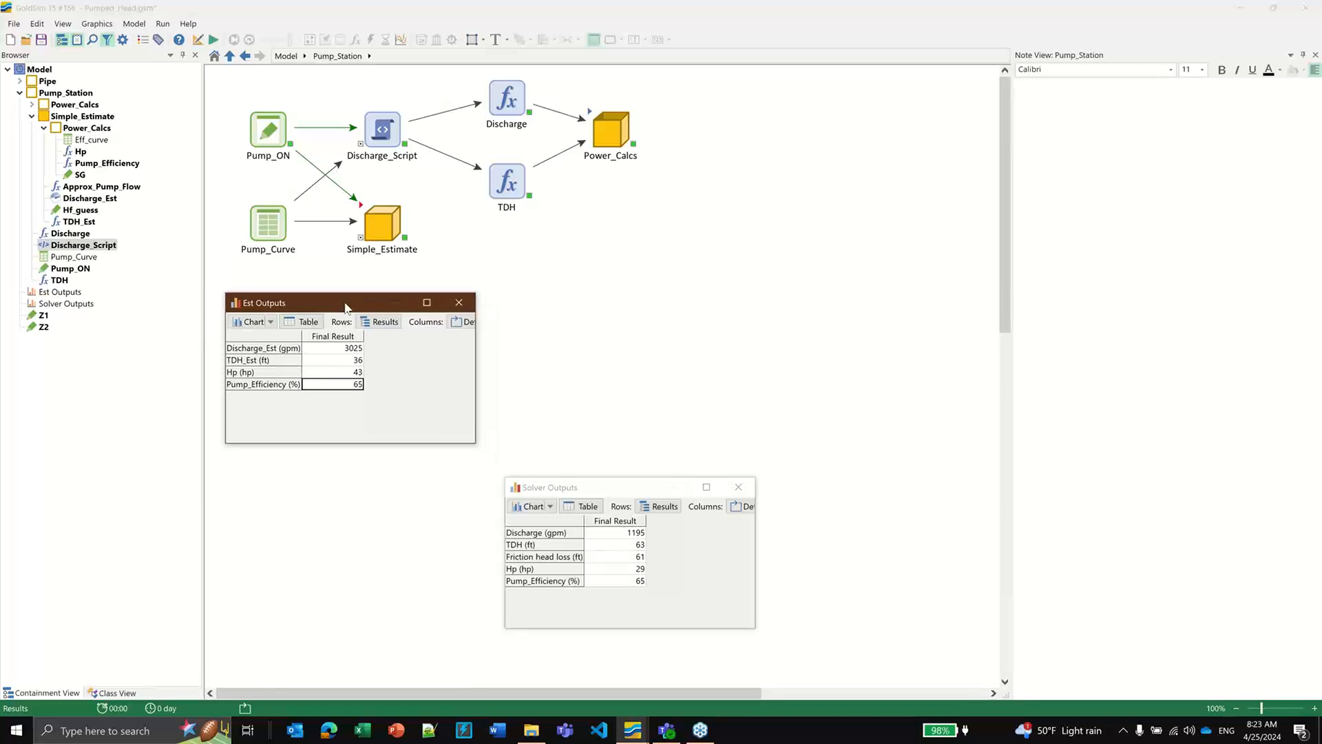
left_click_drag(616, 485, 598, 301)
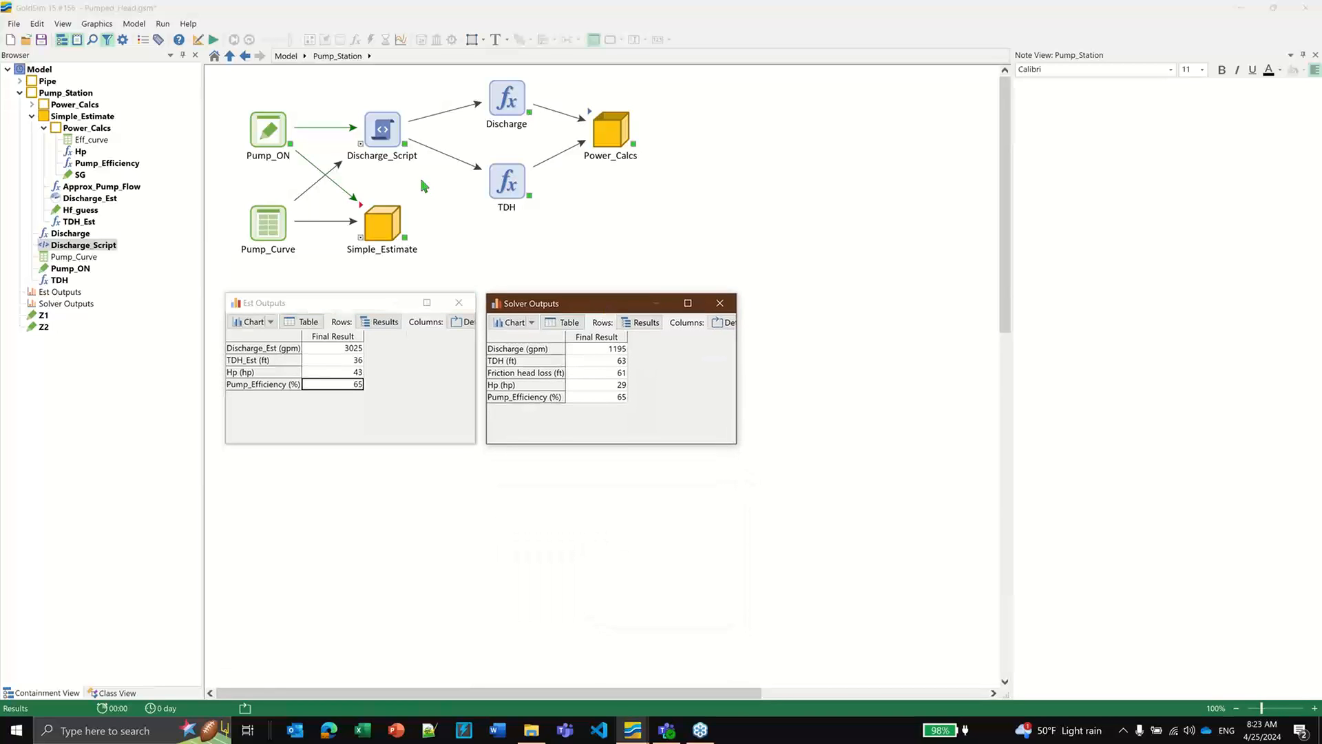
Step: Examine the estimated discharge, TDH and Hp in Est Outputs against Solver Outputs, and close both result windows
left_click(238, 348)
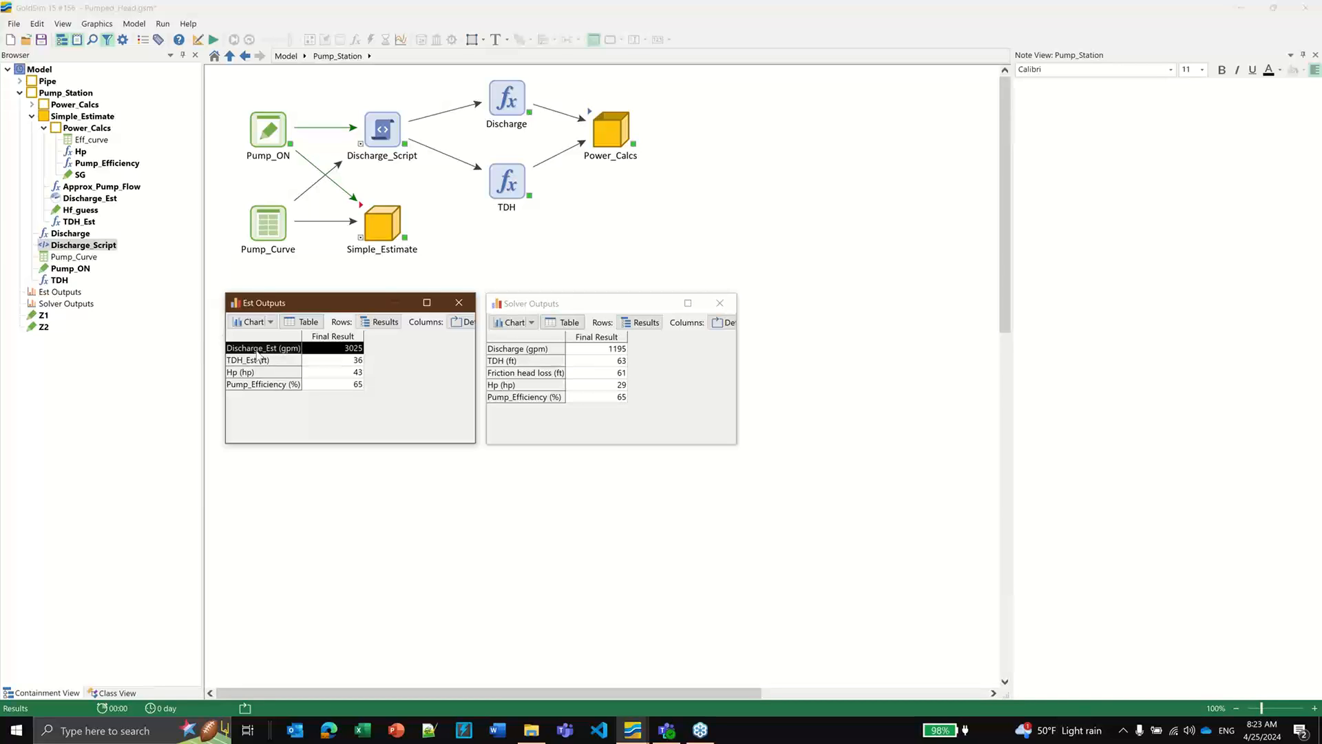
left_click(359, 363)
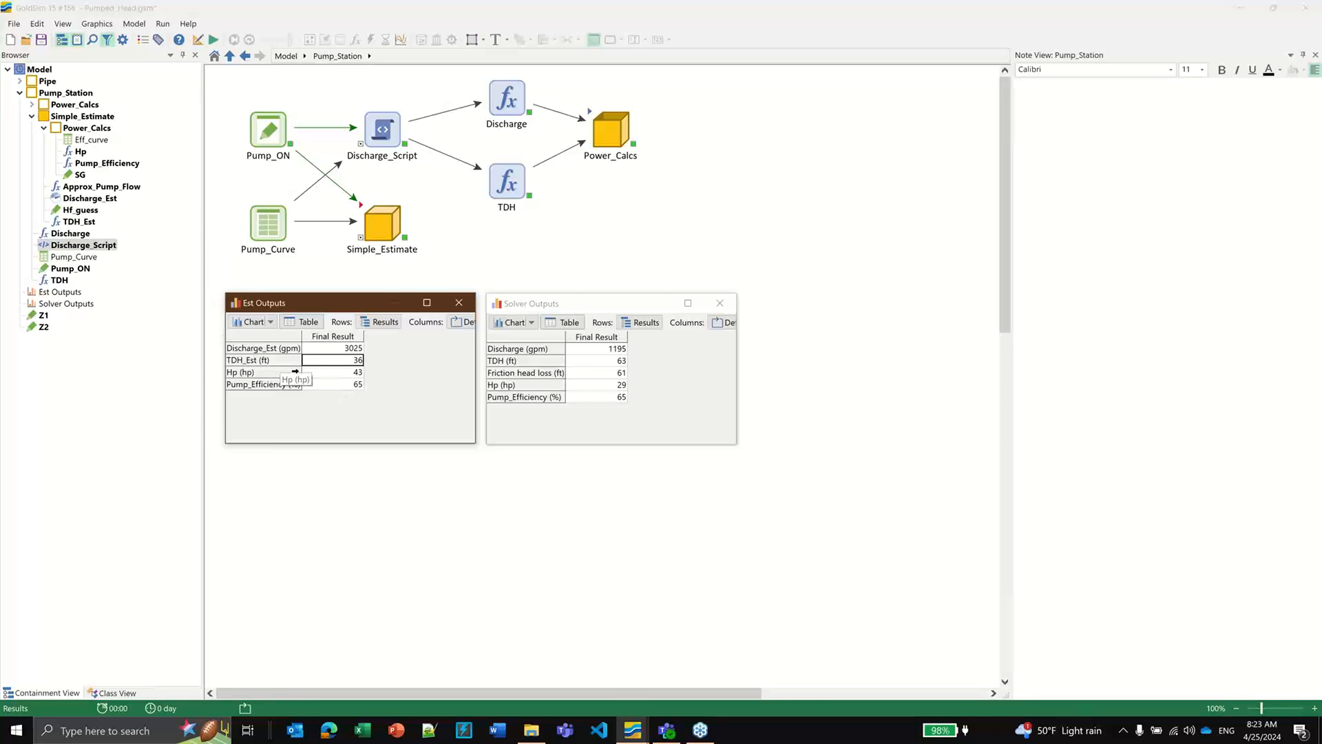
left_click(316, 375)
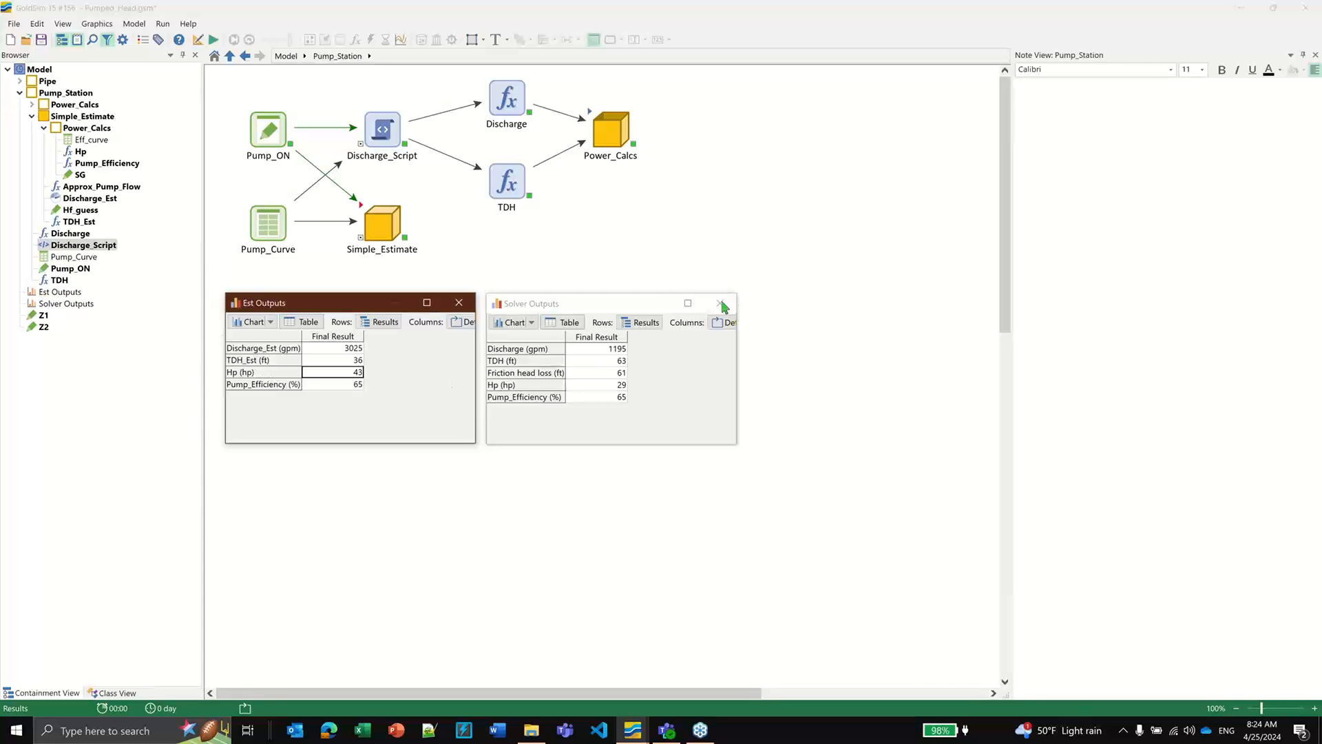
left_click(457, 305)
left_click(719, 304)
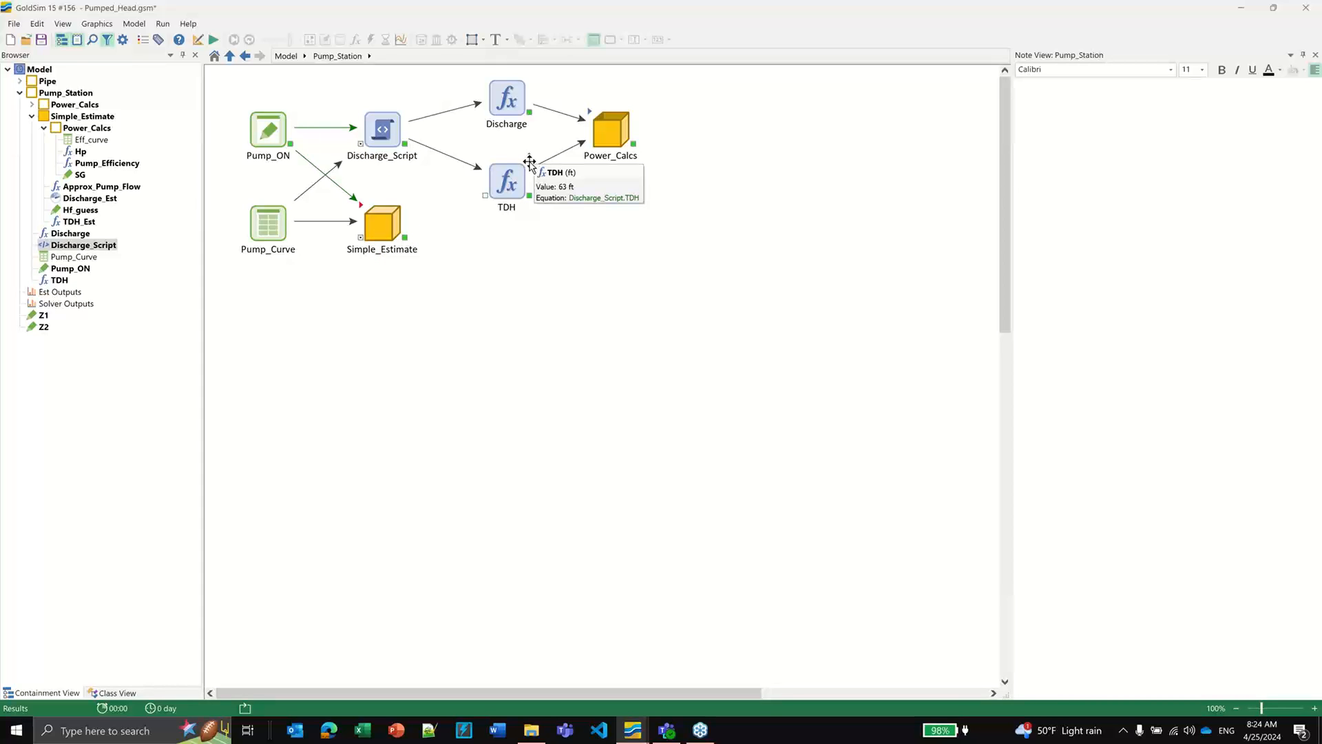
Step: Go up to the model's top level and open the Solver Outputs and Est Outputs results there
left_click(229, 55)
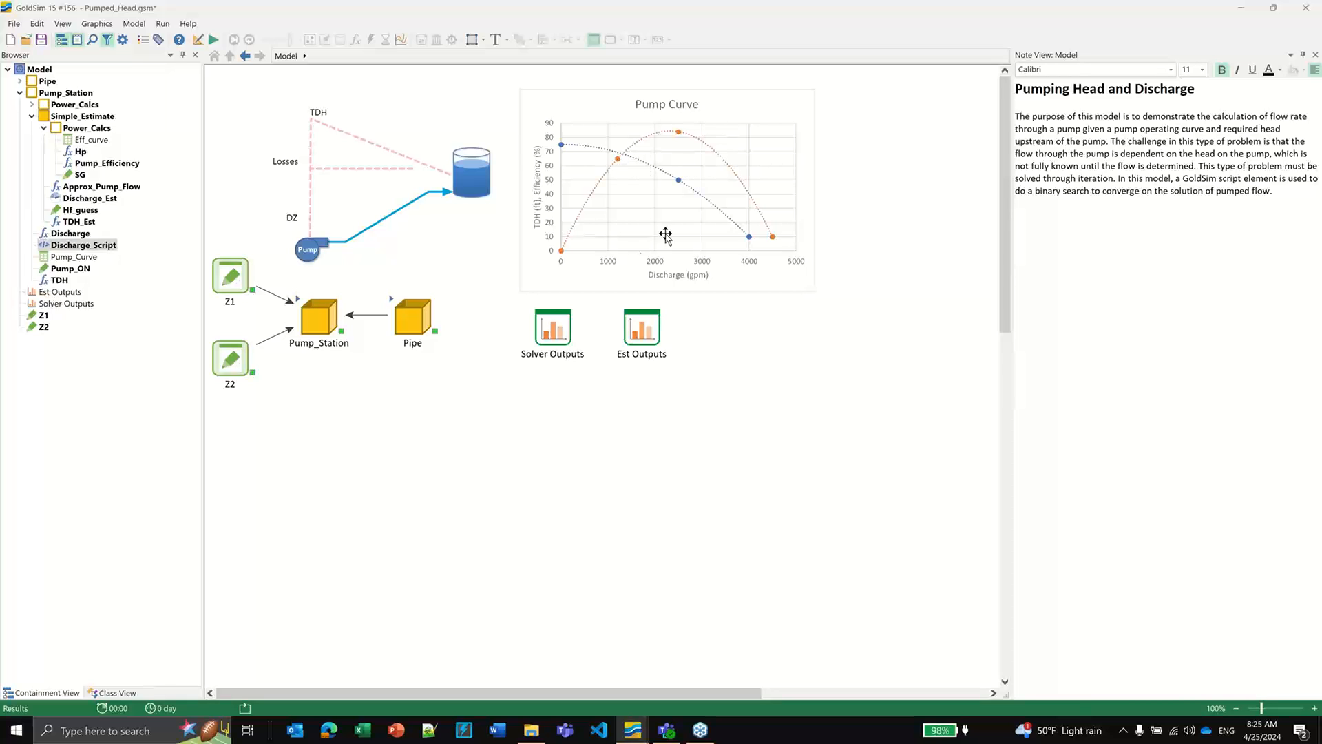
double_click(551, 325)
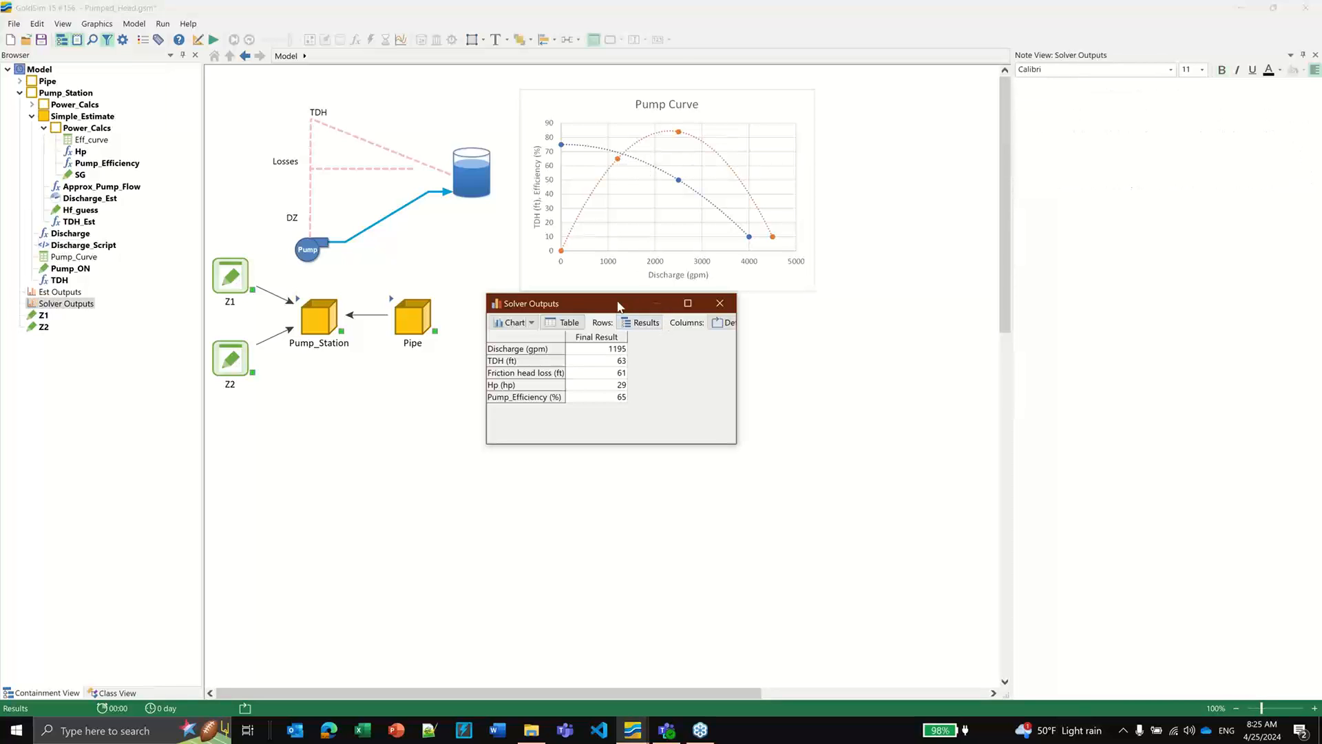
left_click_drag(620, 303, 435, 381)
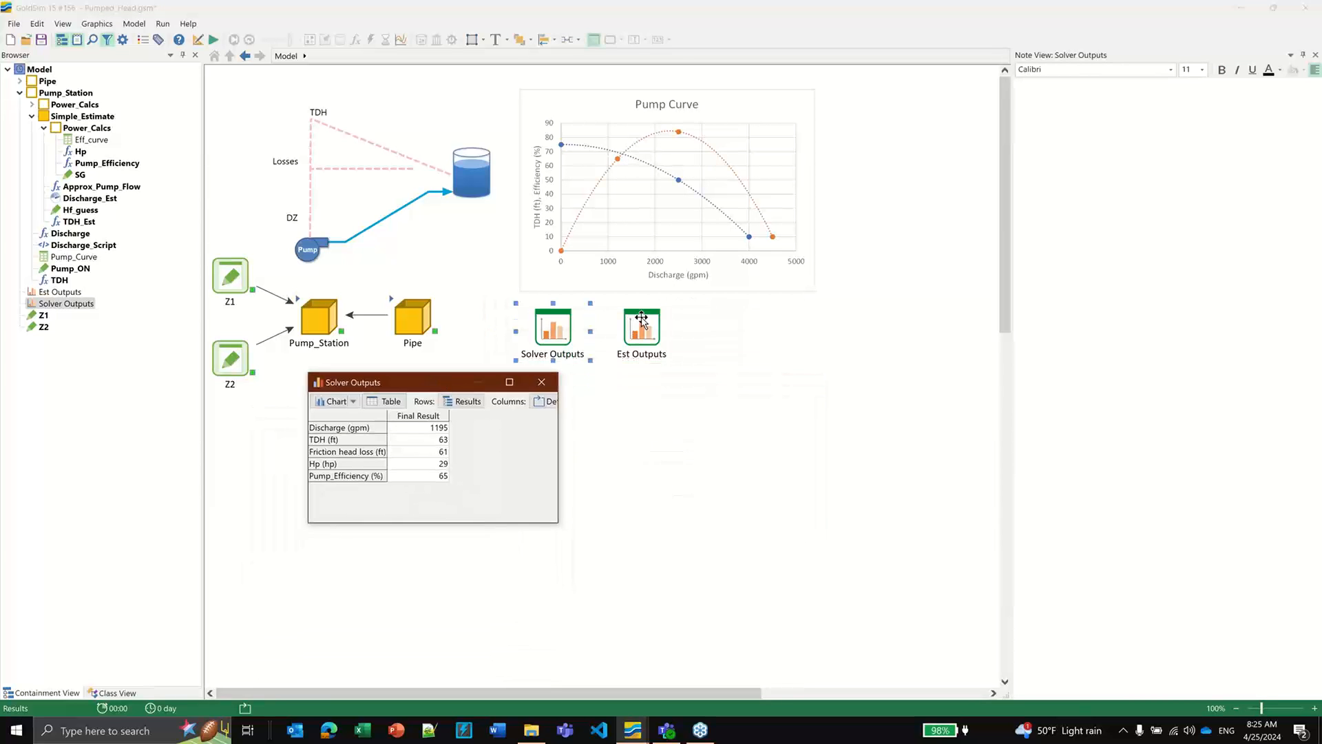
double_click(641, 327)
Step: Arrange Est Outputs and Solver Outputs side by side below the pump curve chart, and highlight the solver's Discharge row
left_click_drag(385, 320, 678, 379)
left_click(536, 418)
left_click_drag(414, 382, 783, 412)
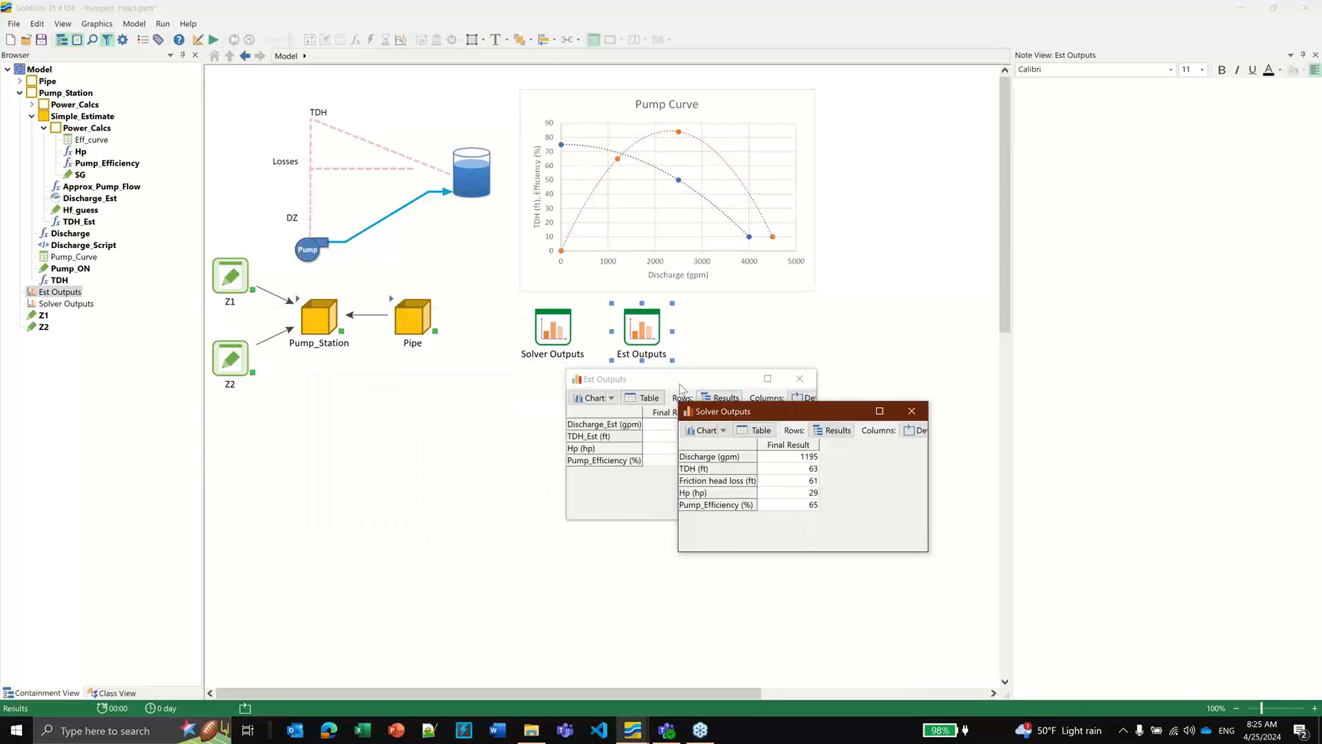
left_click_drag(679, 380, 438, 385)
left_click_drag(766, 414, 725, 313)
left_click_drag(464, 379, 522, 304)
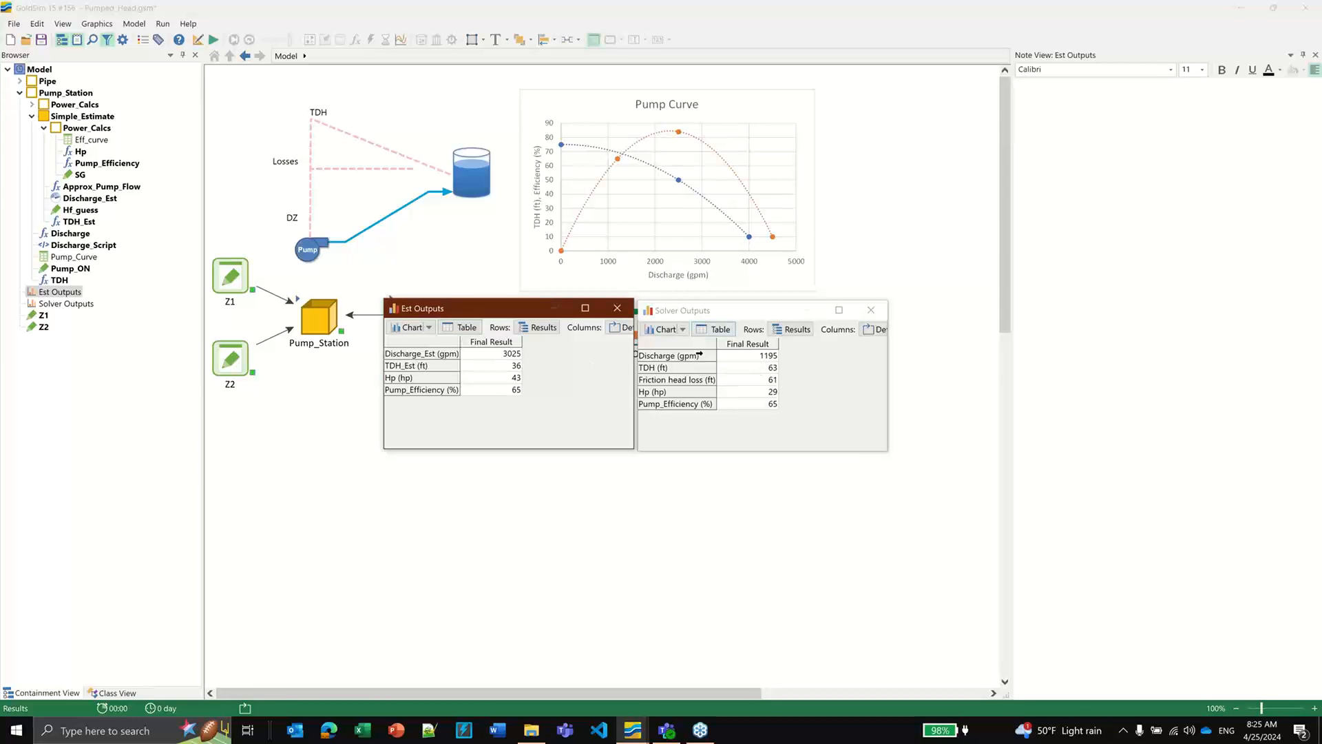
left_click(699, 355)
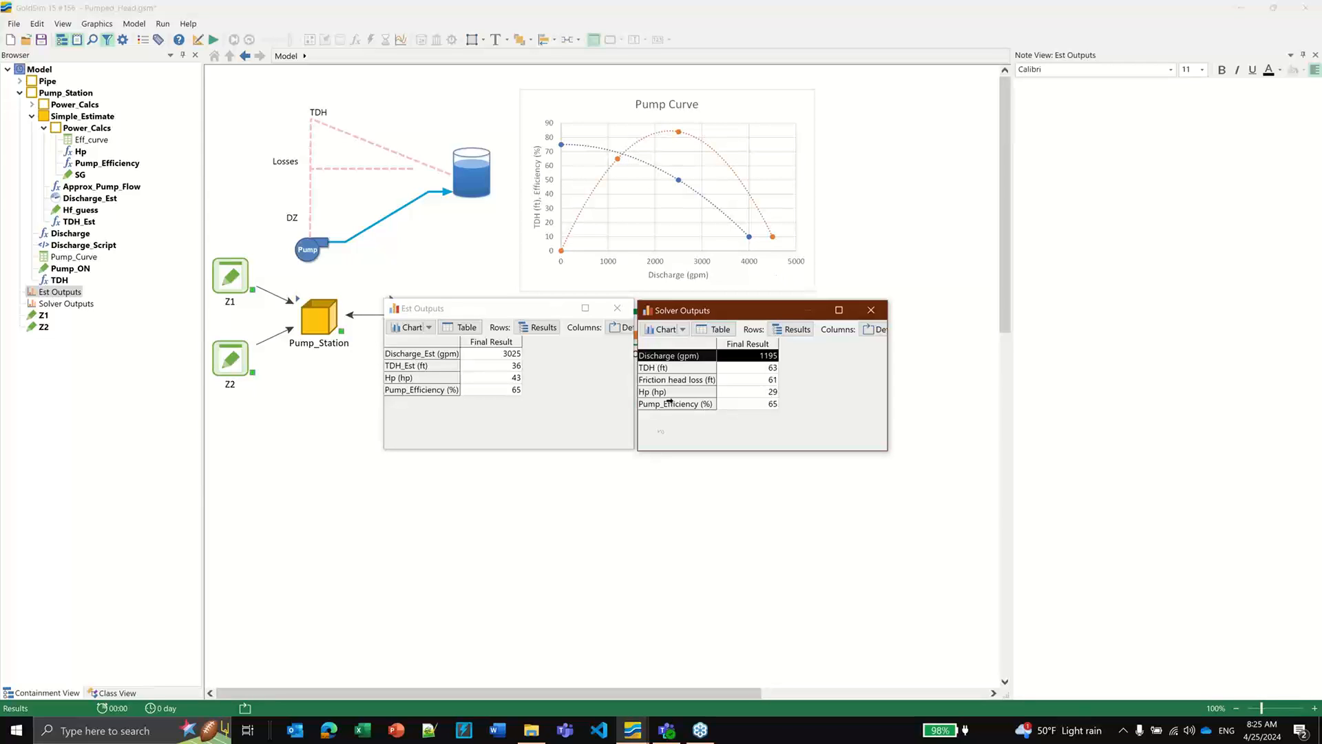
Step: Compare the Pump_Efficiency rows of Est Outputs and Solver Outputs, and close both result windows
left_click(451, 390)
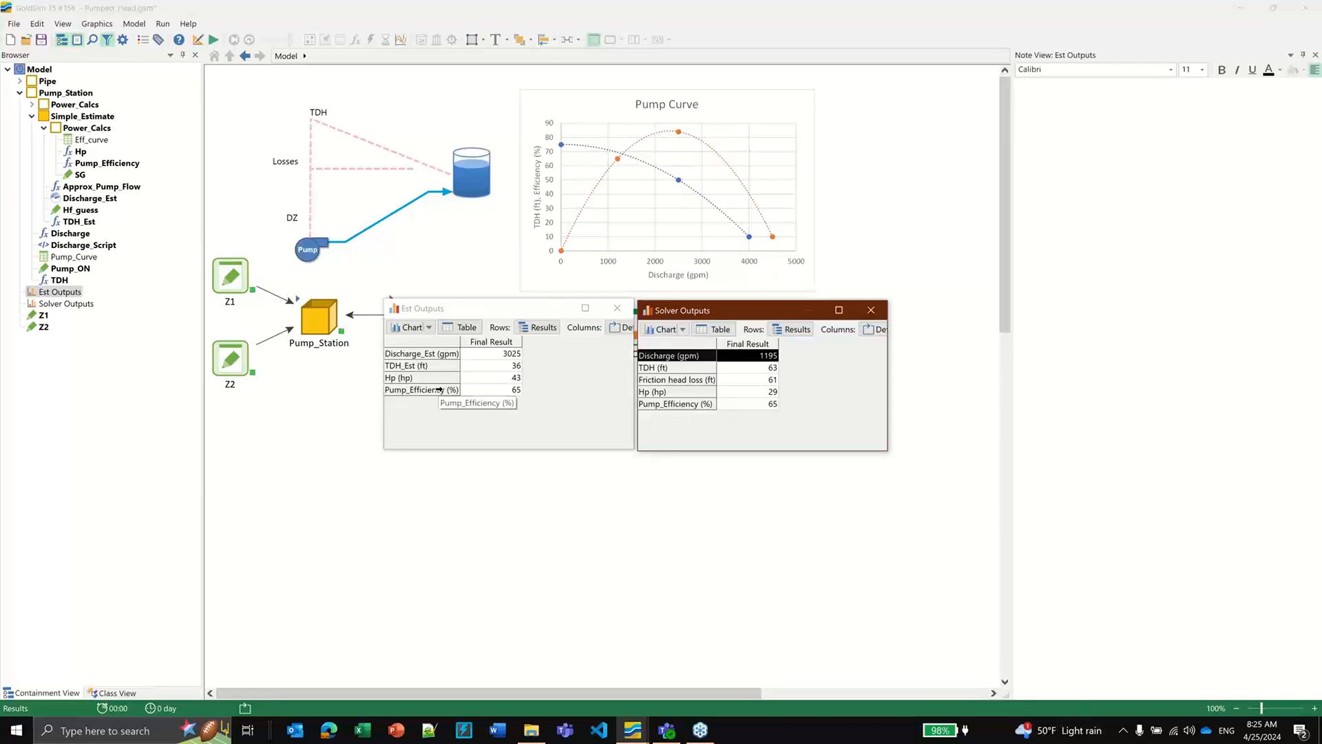
left_click(679, 402)
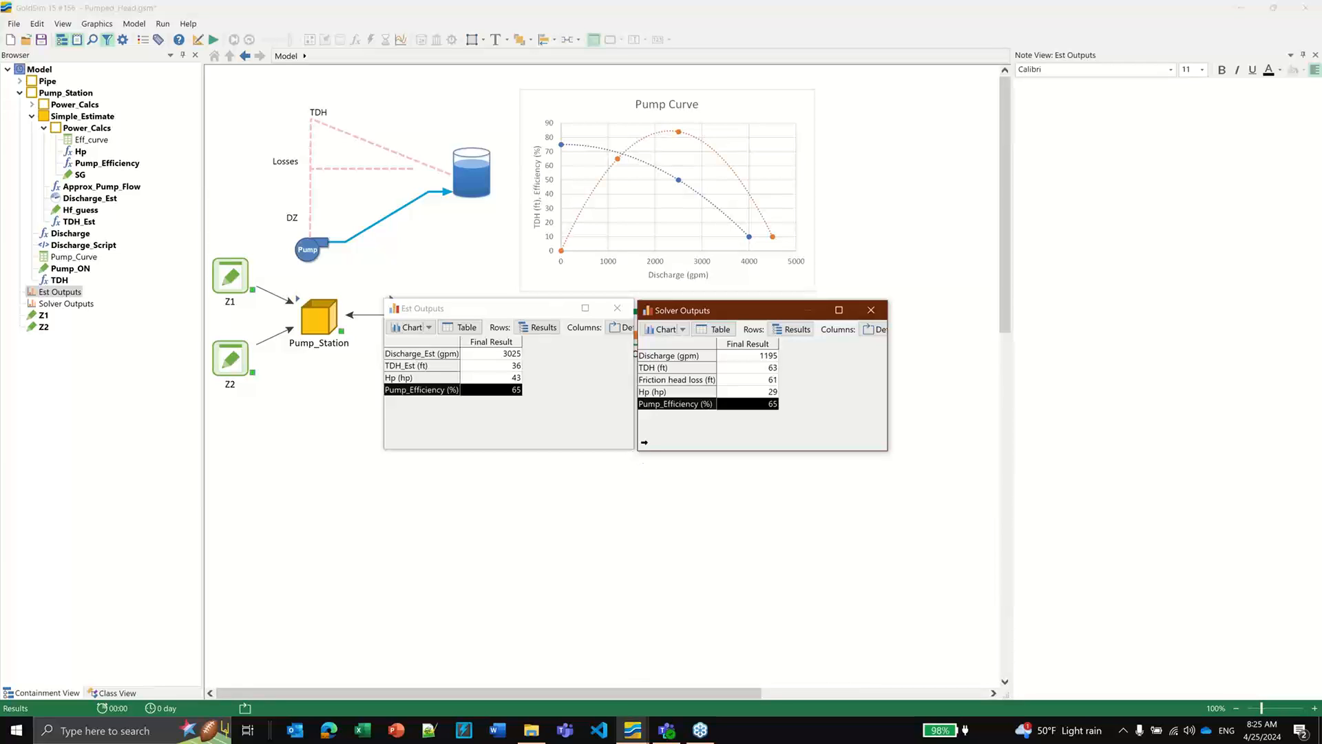
left_click(881, 308)
left_click(615, 308)
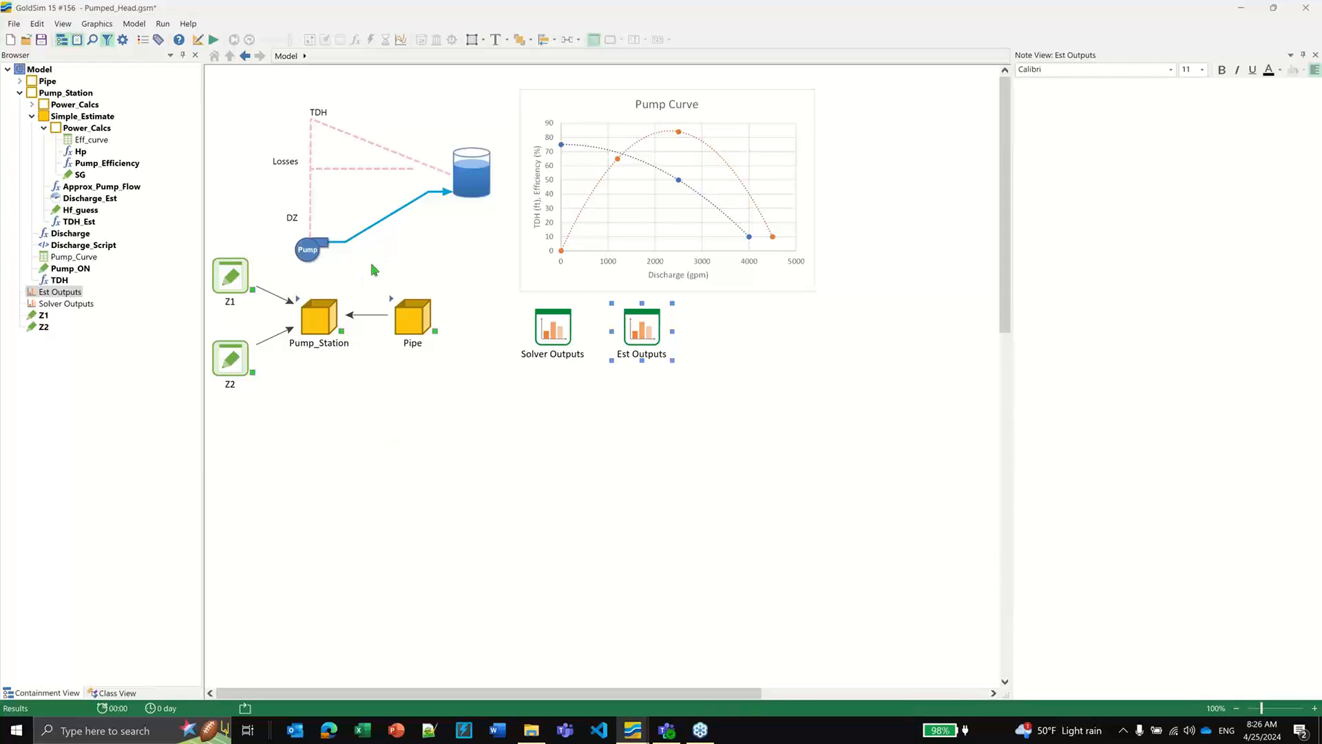
left_click(335, 431)
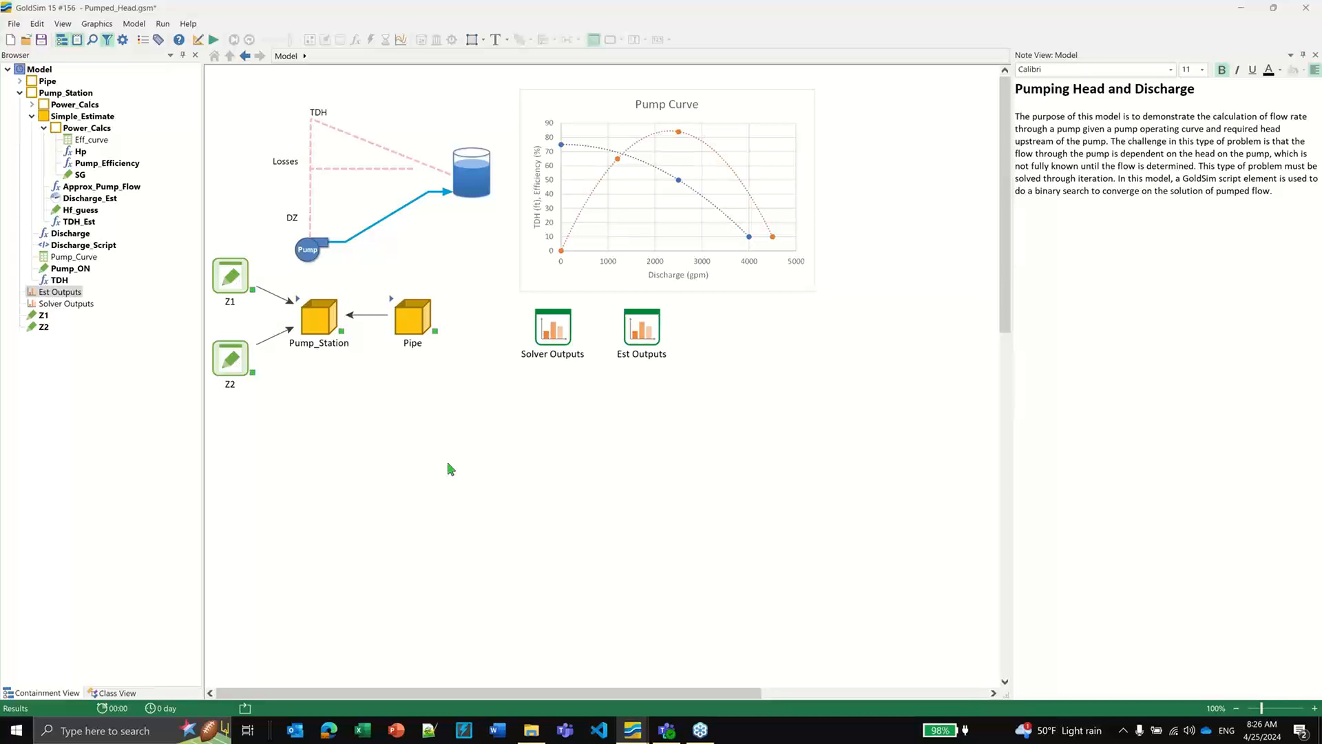
Step: Return to edit mode and copy Z1, Z2, Pump_Station and Pipe together with the pump, pipeline, tank and pump curve graphics
key("F4")
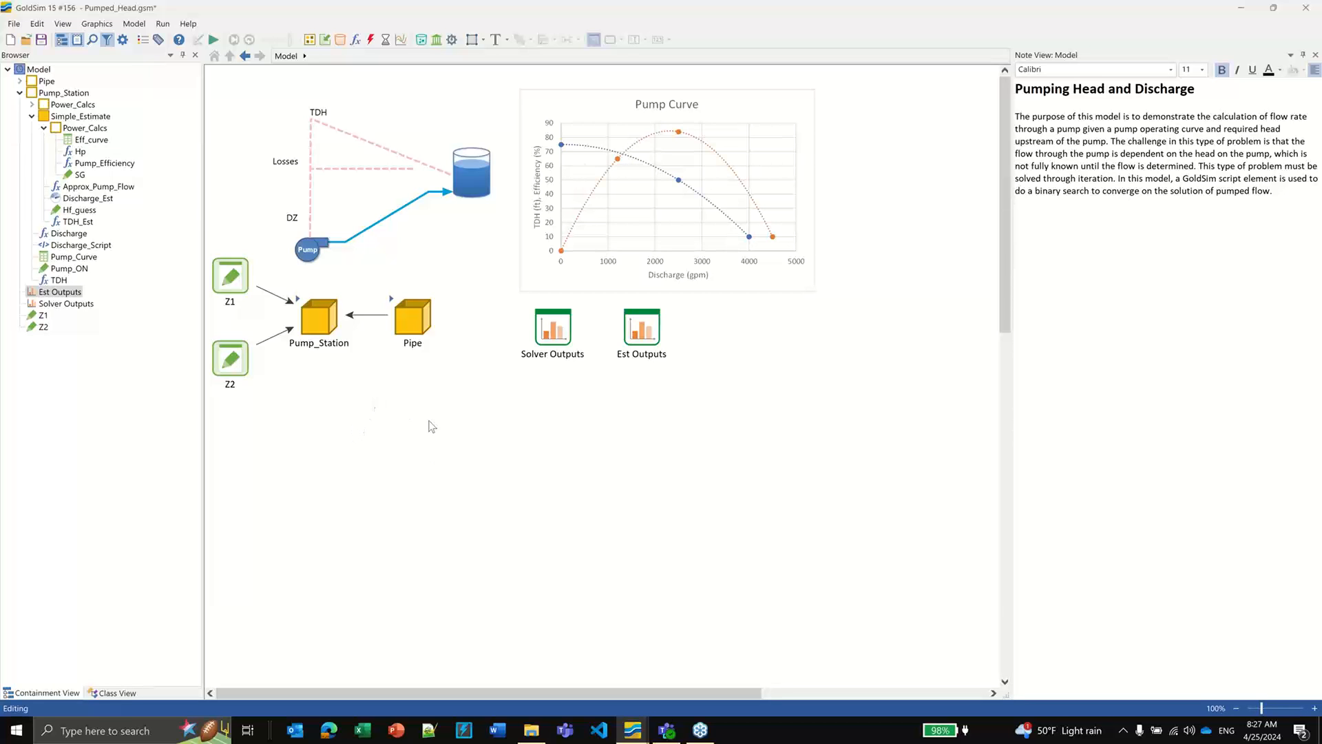
left_click_drag(453, 481, 154, 242)
left_click(338, 244, "ctrl")
left_click(464, 186, "ctrl")
Step: Save Pumped_Head.gsm and paste the copied elements and graphics into a new model
left_click(10, 41)
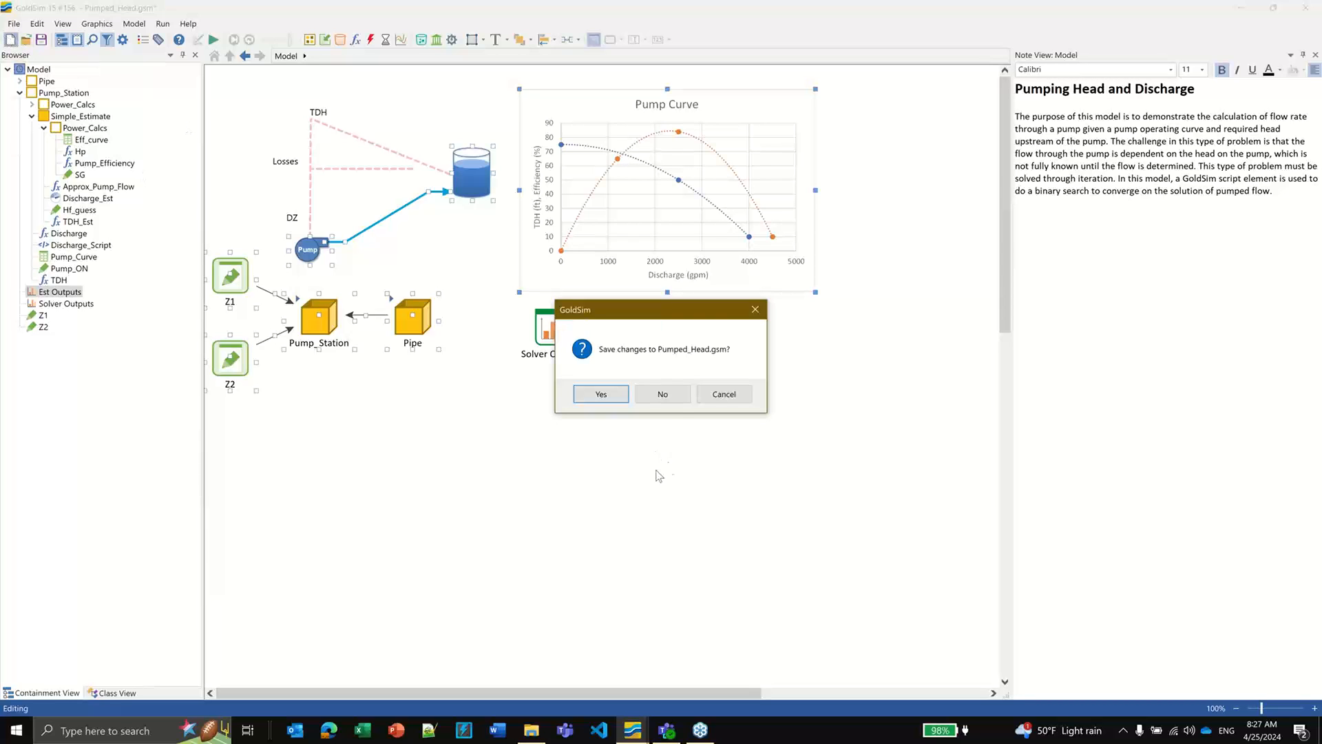
left_click(744, 402)
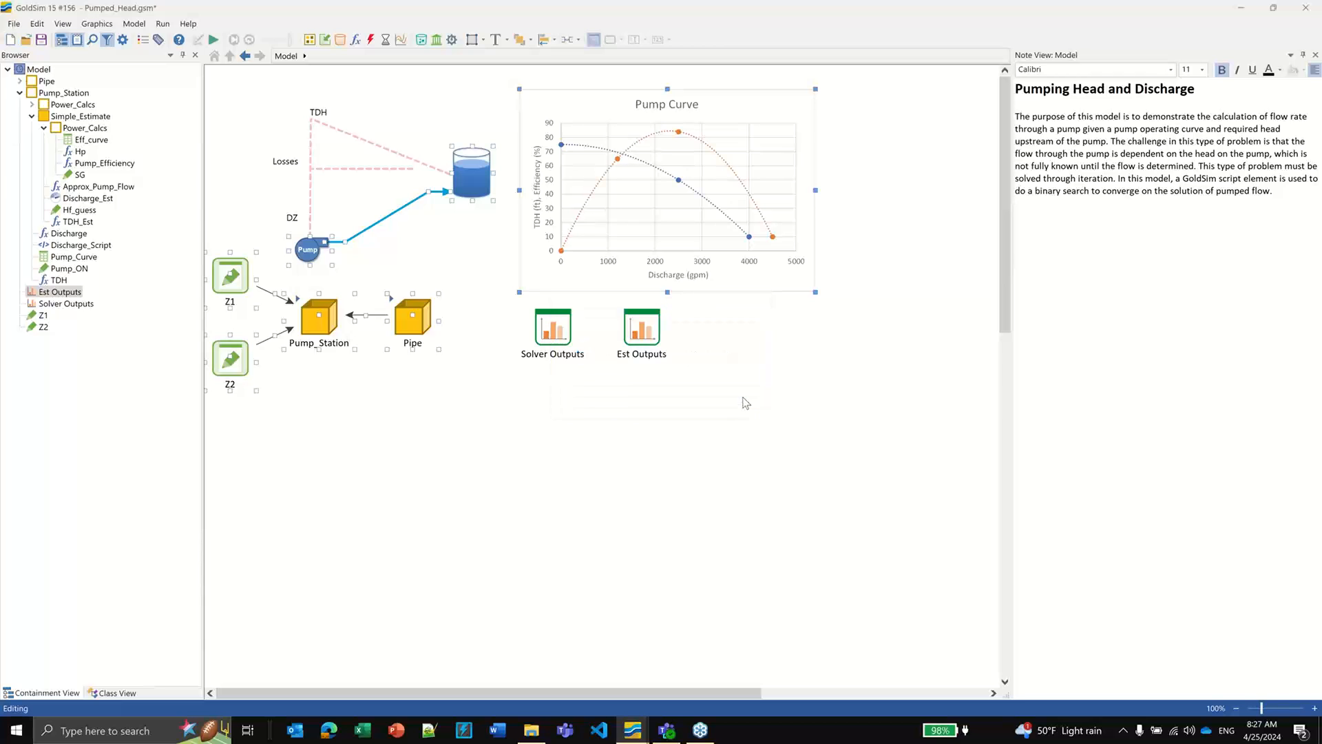
left_click(42, 41)
left_click(10, 41)
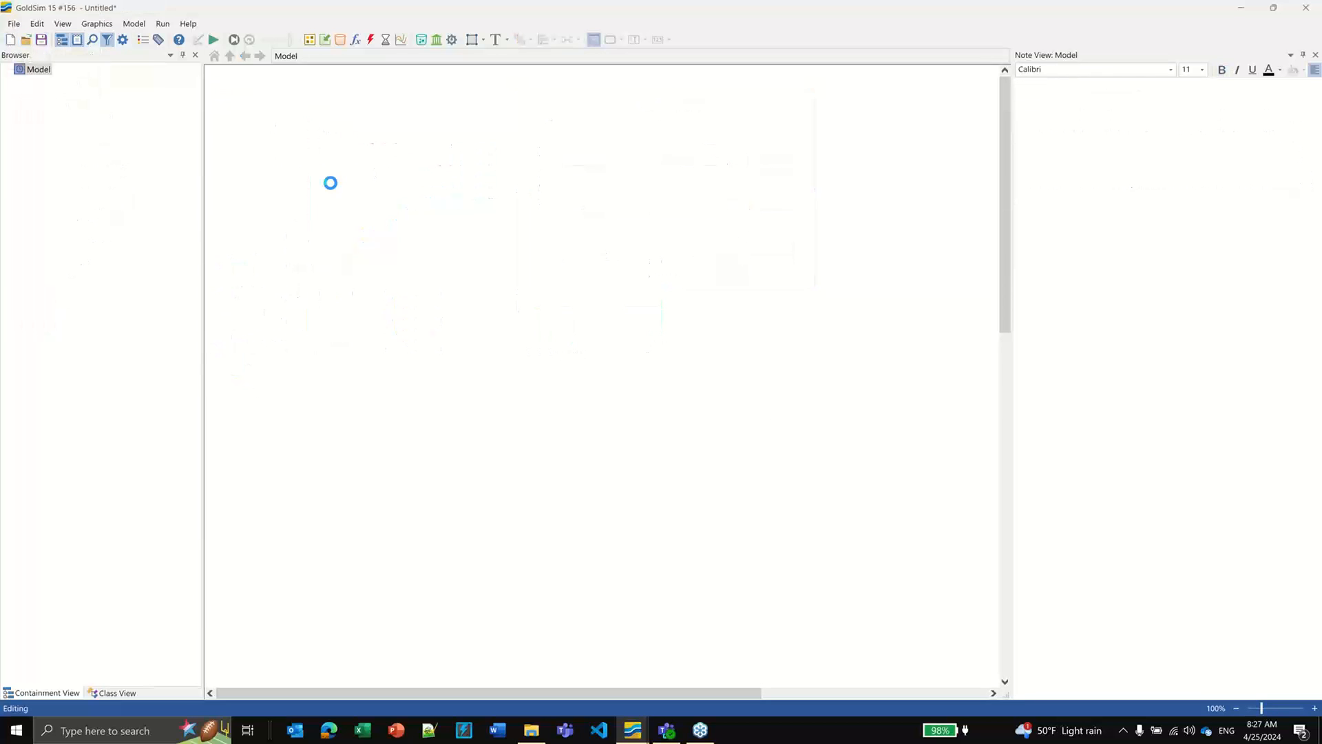
key("ctrl+v")
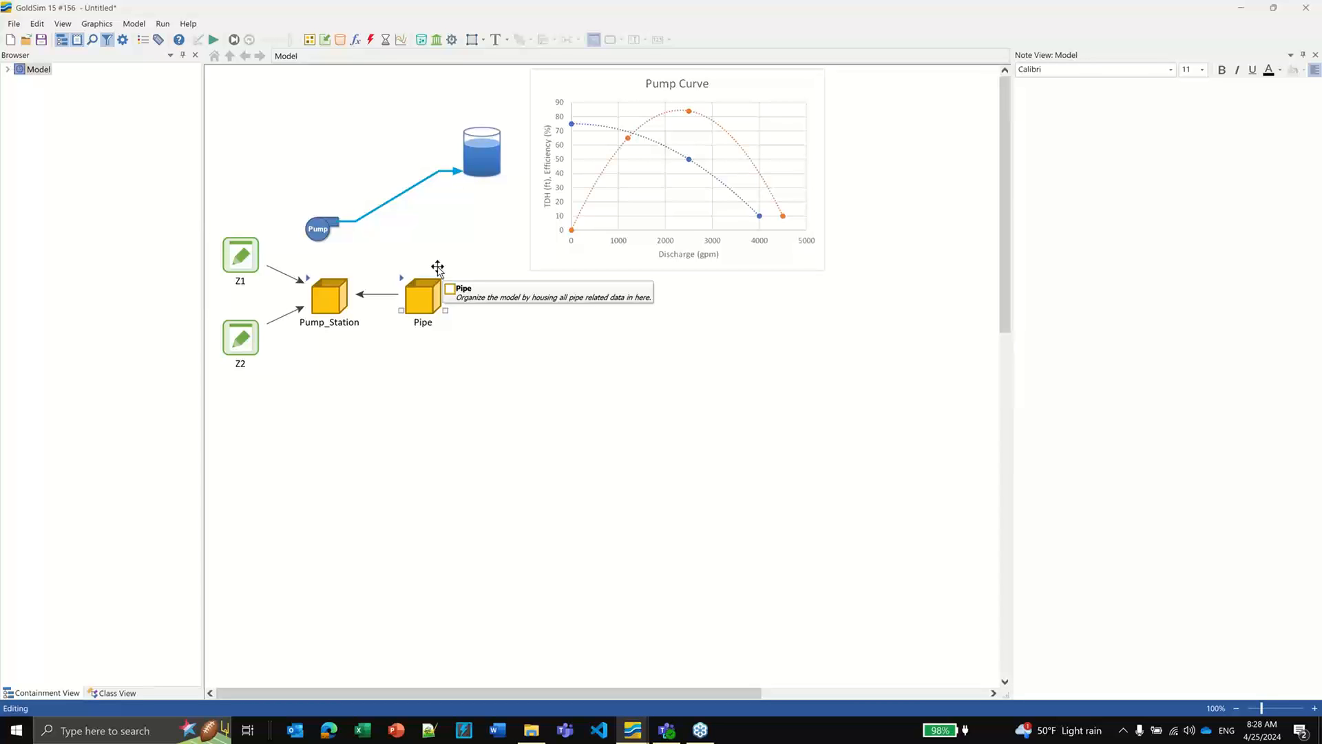
Step: Set the simulation's time basis to Calendar Time with an end date of 4/25/2026
left_click(123, 40)
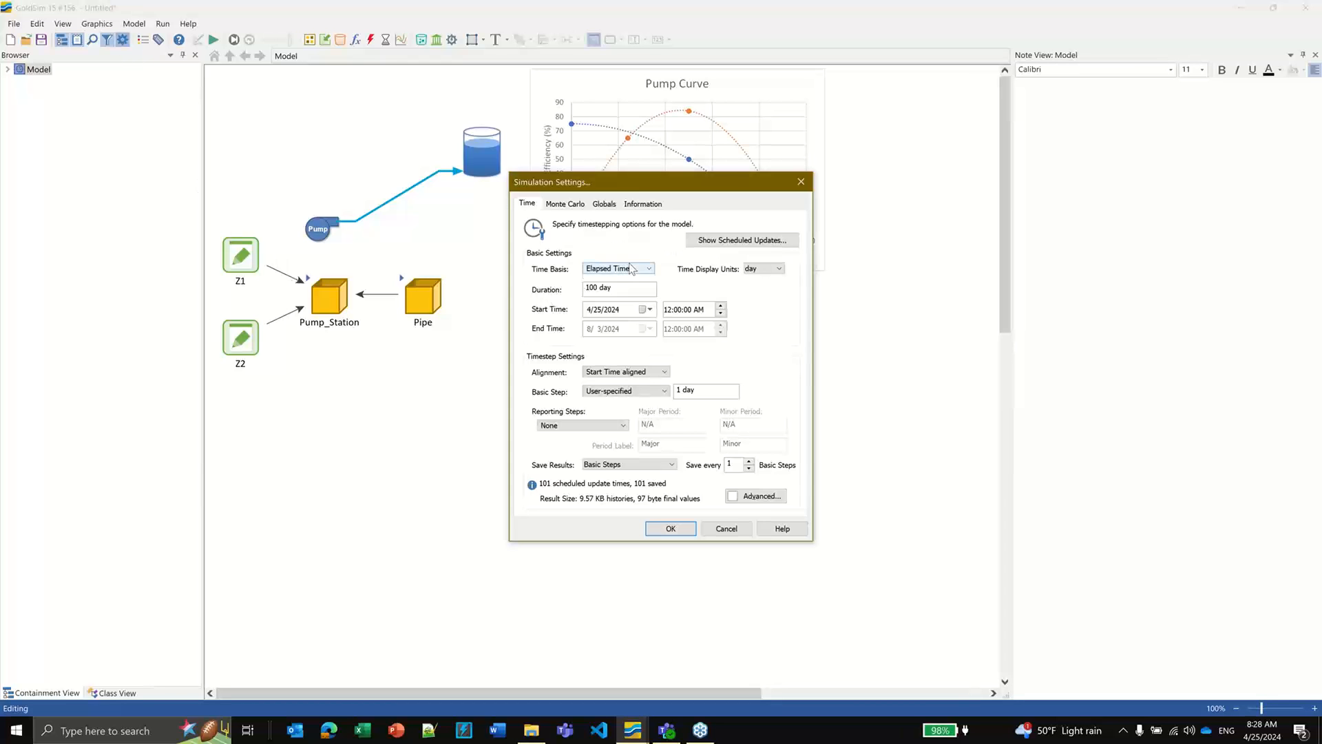
left_click(632, 268)
left_click(624, 281)
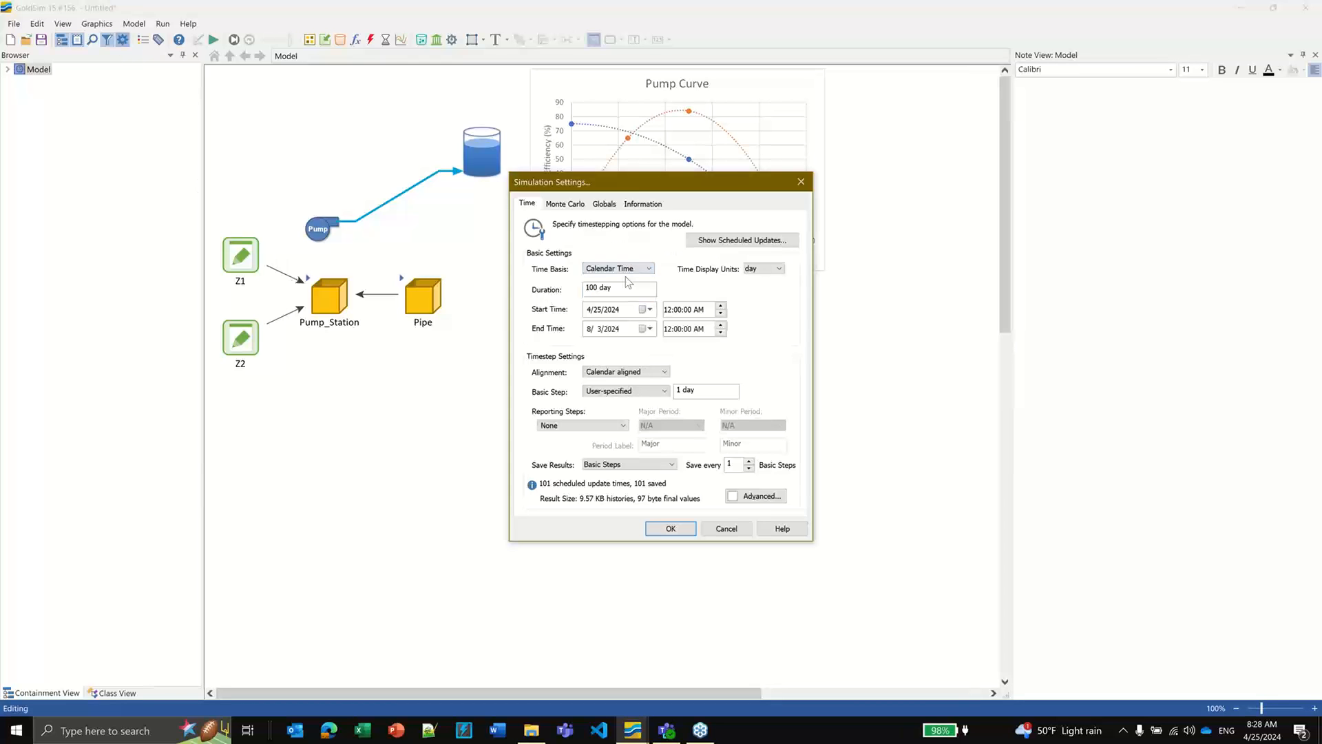
left_click(590, 331)
type("4/")
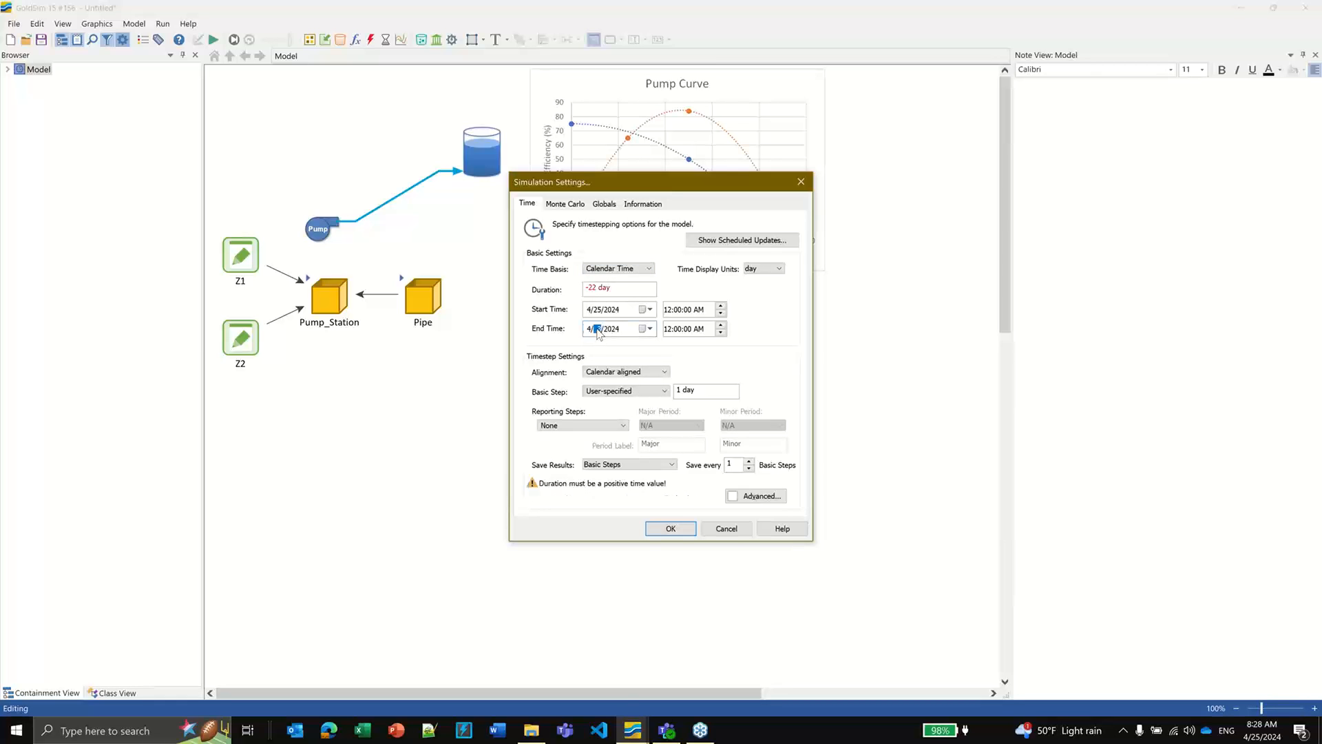
type("25")
left_click(617, 332)
type("2026")
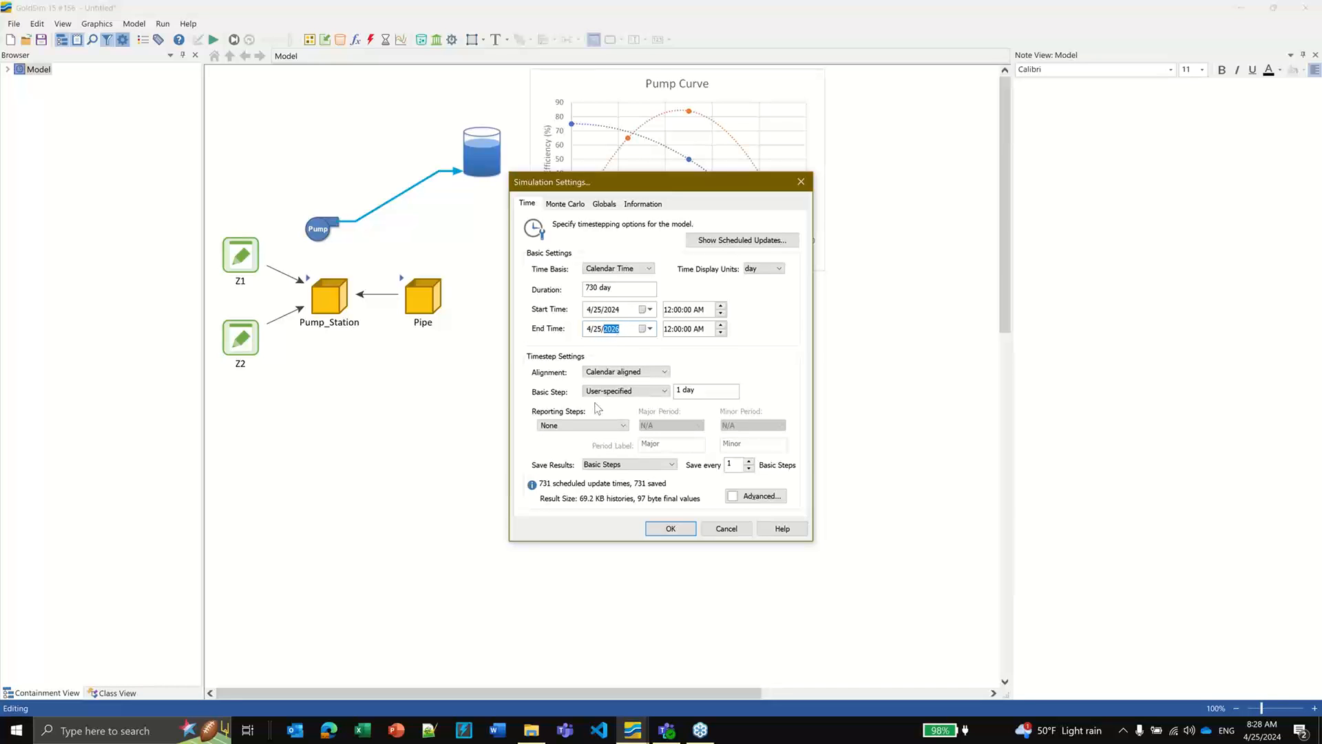
left_click(671, 529)
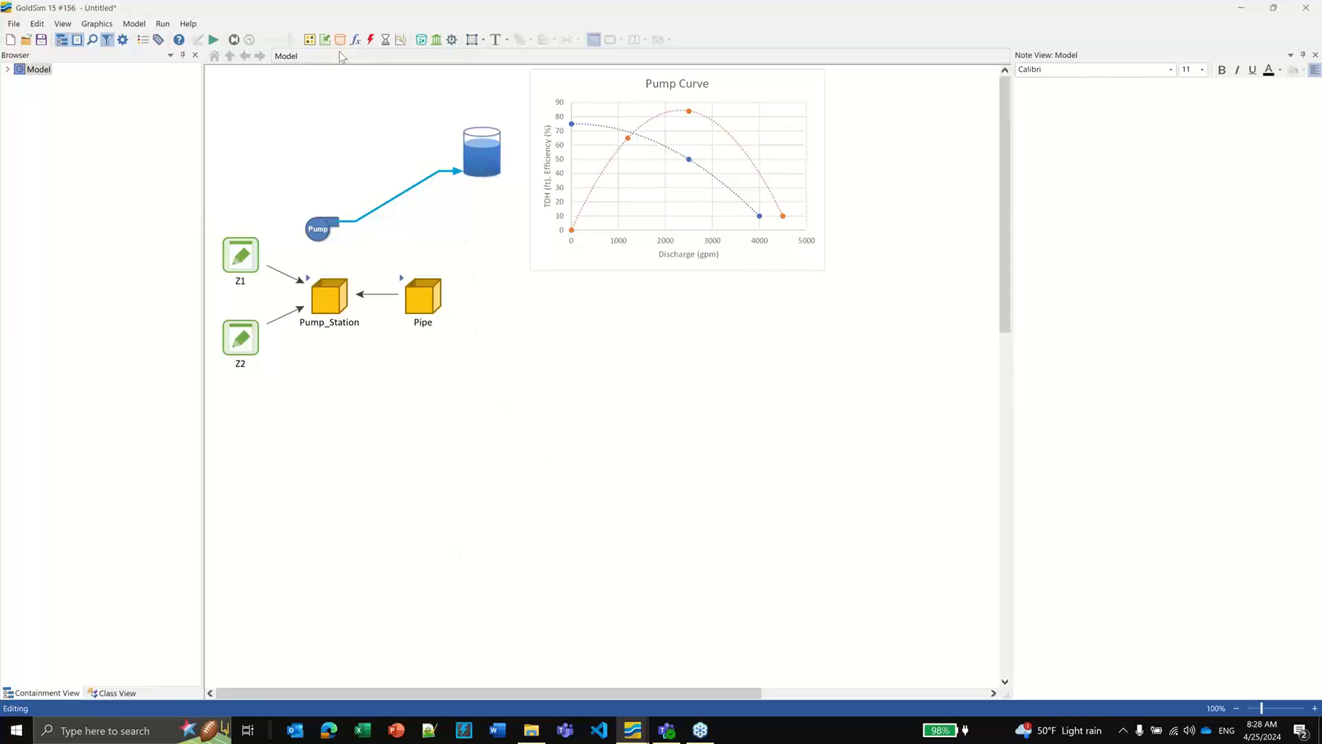
Step: Run the new model to check Discharge inside Pump_Station, and delete the results to return to edit mode
left_click(215, 39)
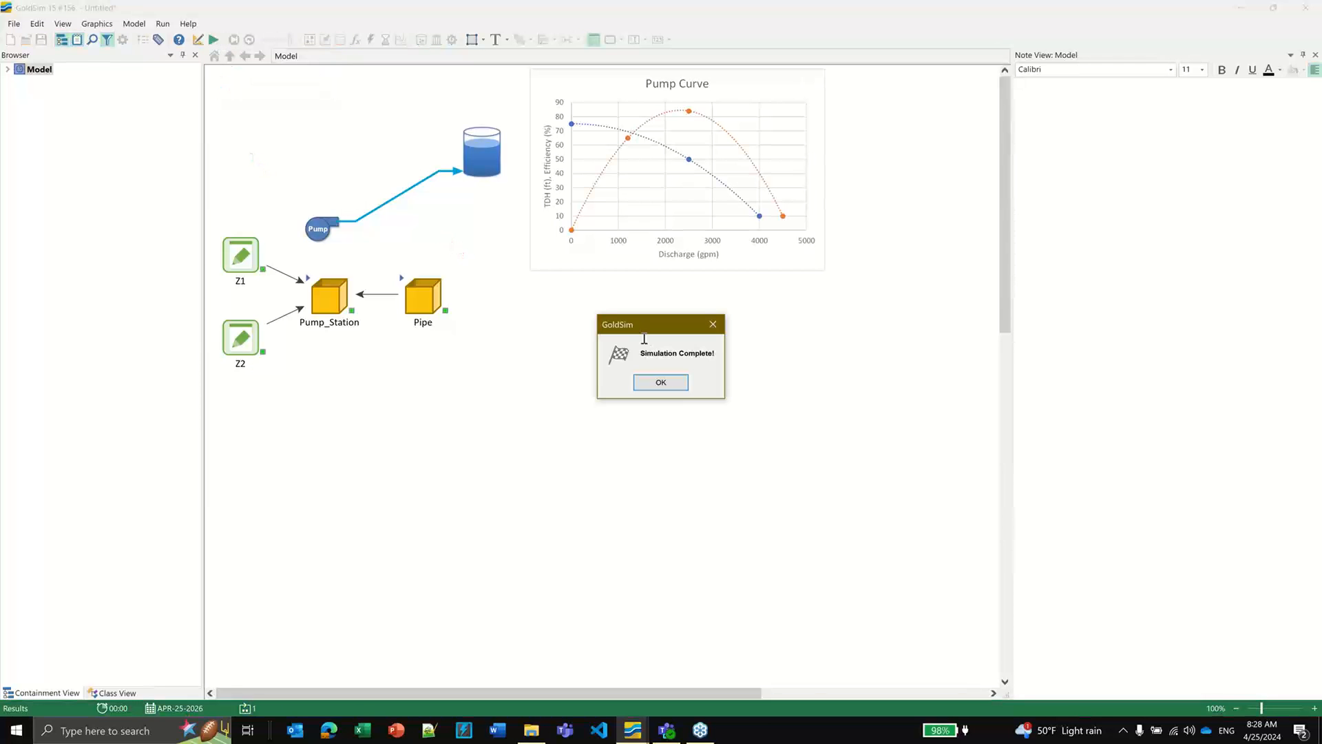
left_click(678, 384)
double_click(322, 289)
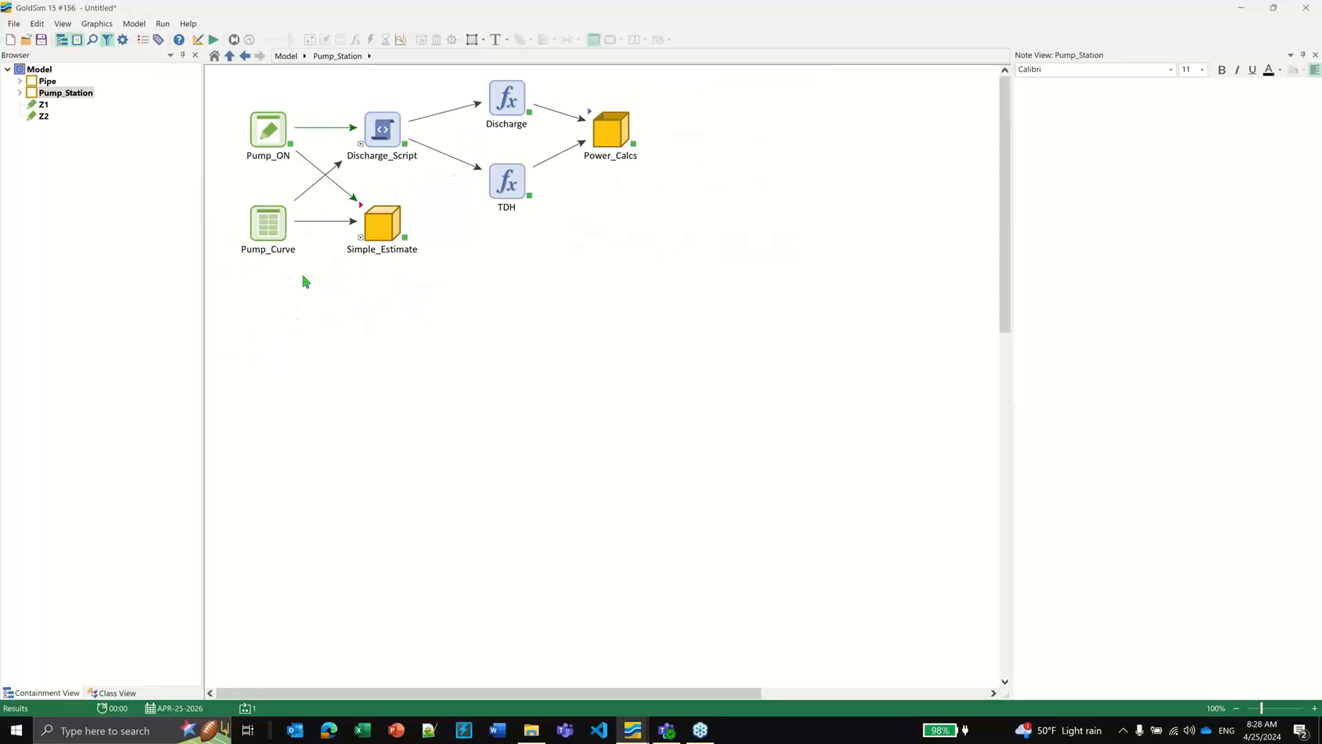
mouse_move(505, 101)
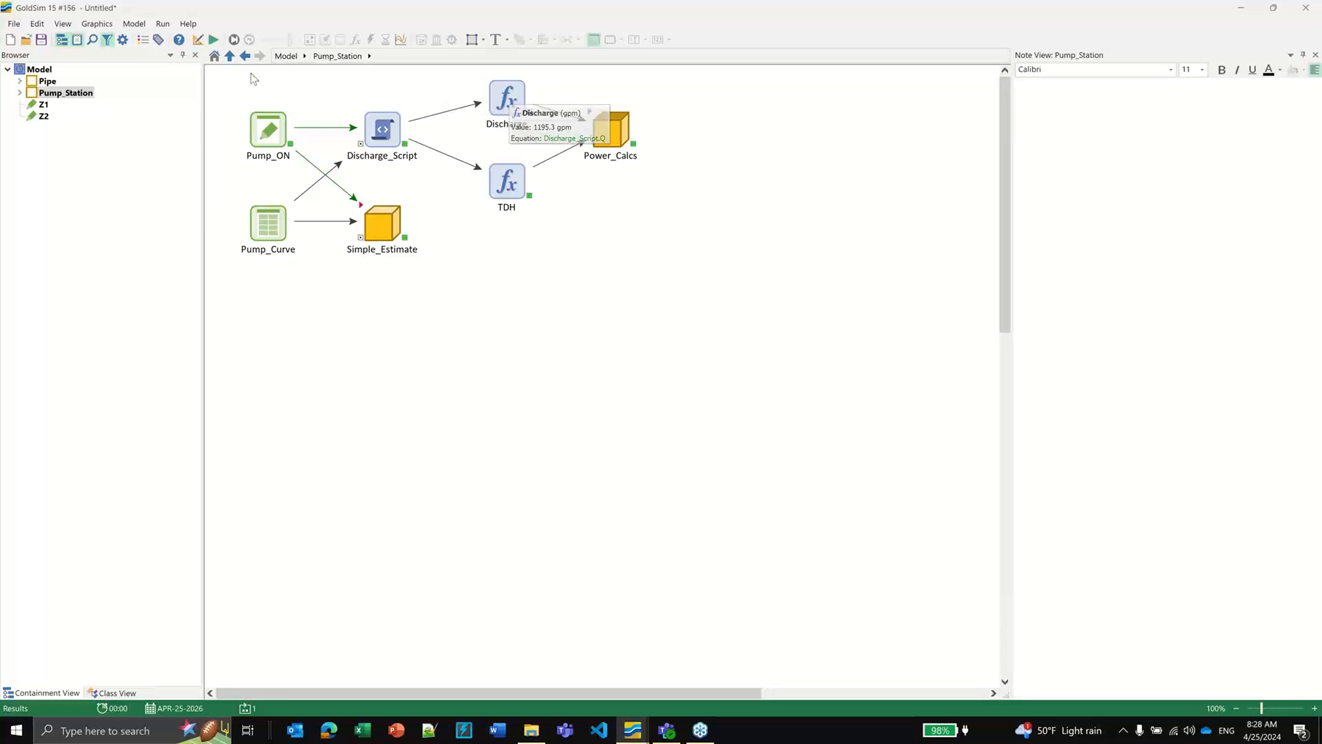
left_click(230, 58)
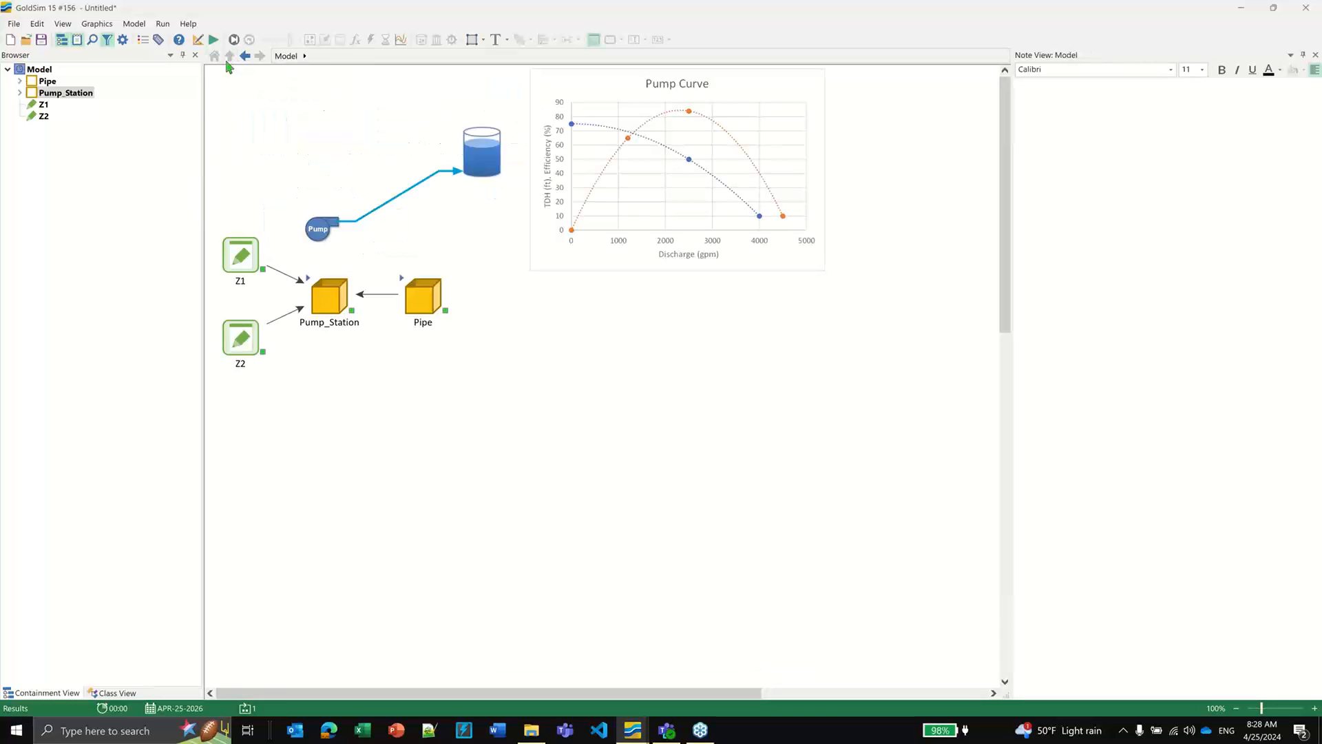
left_click(197, 40)
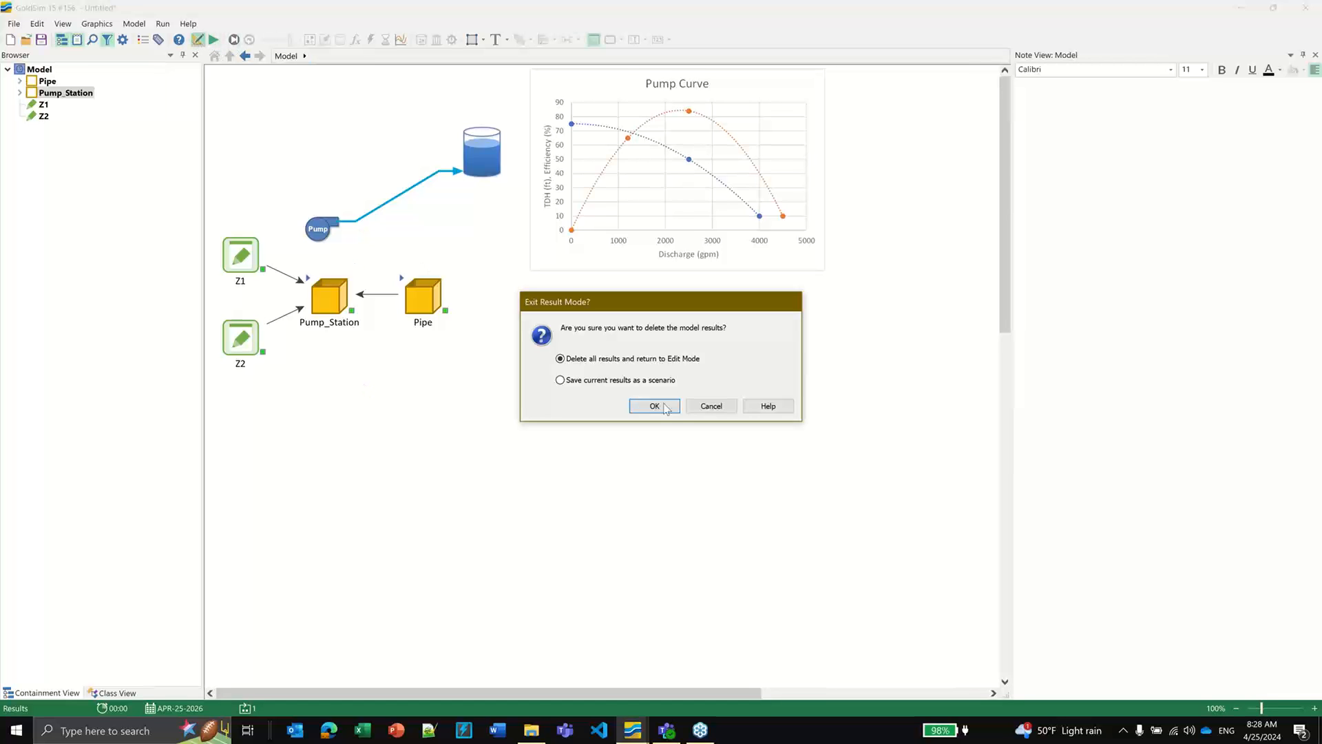
left_click(651, 405)
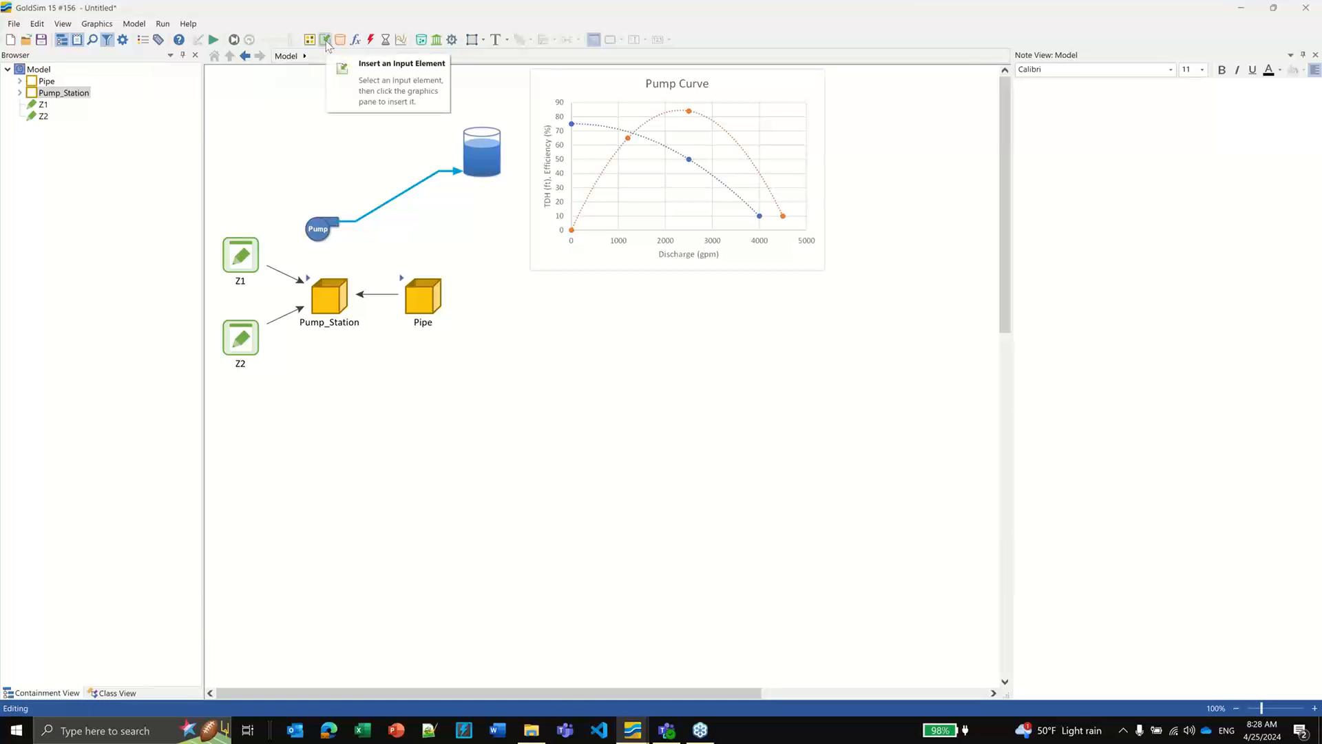
Step: Insert a Stochastic element named Demand below the pump curve chart, with display units of gpm
left_click(325, 40)
left_click(335, 67)
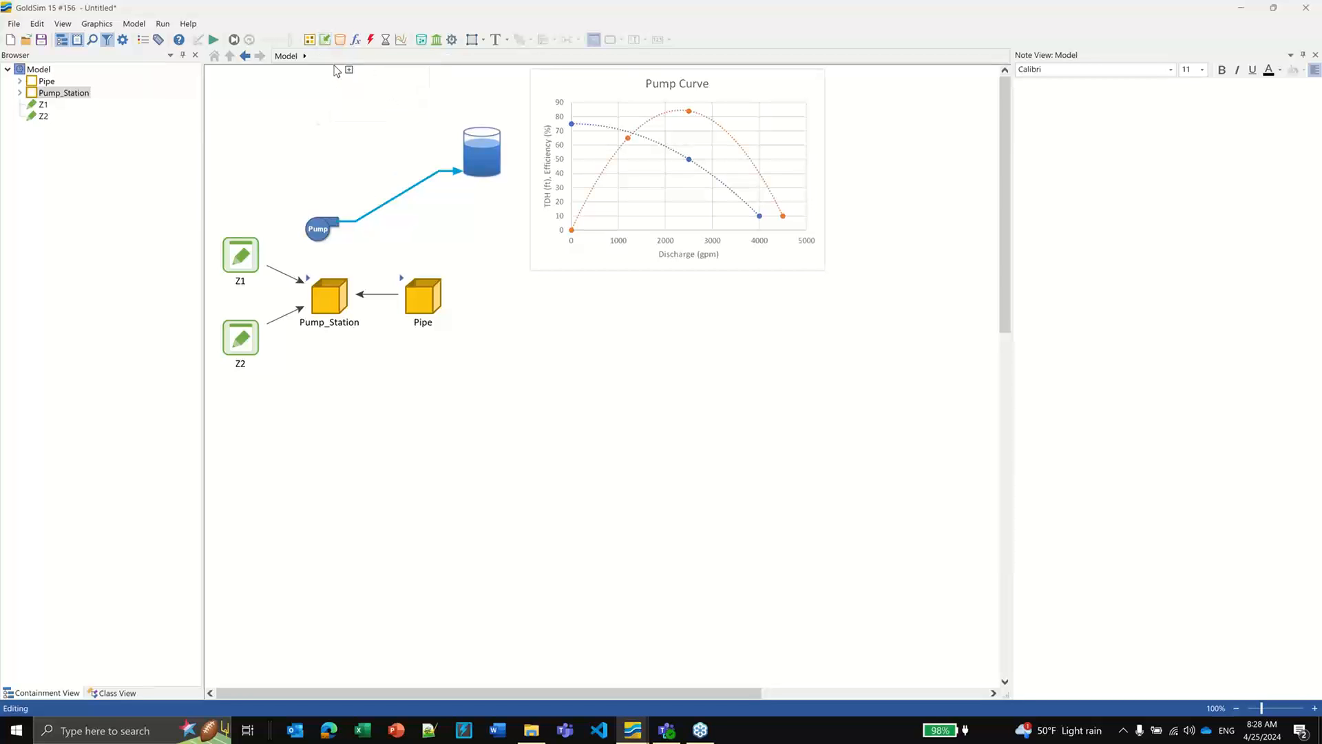
left_click(565, 322)
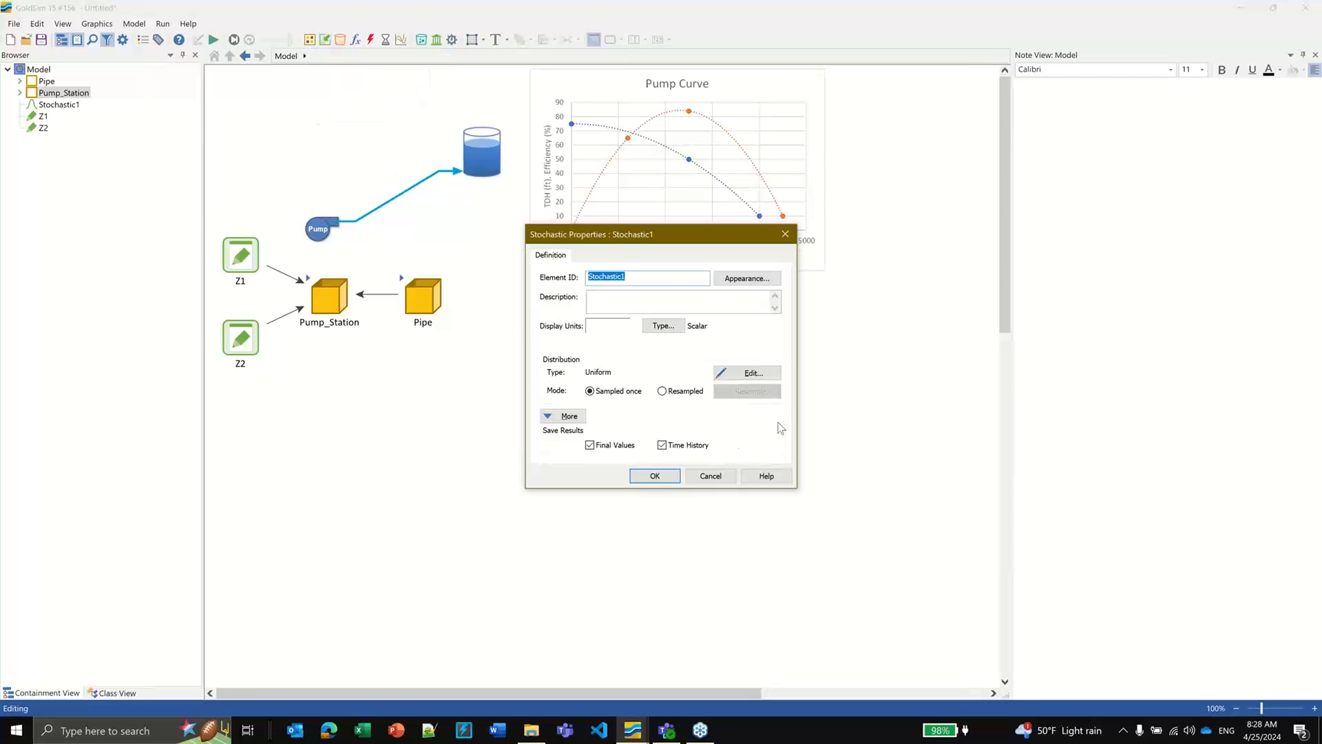
type("Demand")
left_click(608, 329)
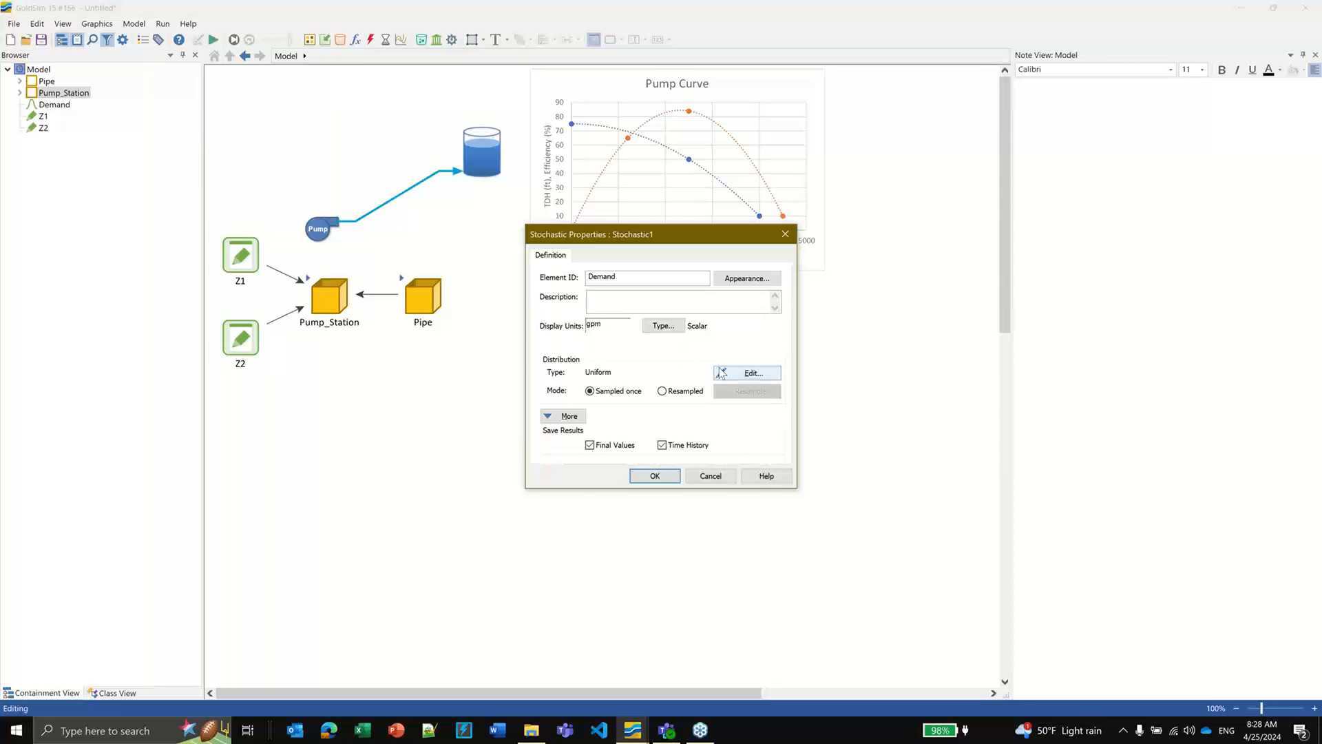
Step: Give Demand a Log-Normal distribution with a true mean of 1000 gpm and a true standard deviation of 100 gpm
left_click(747, 373)
left_click(572, 251)
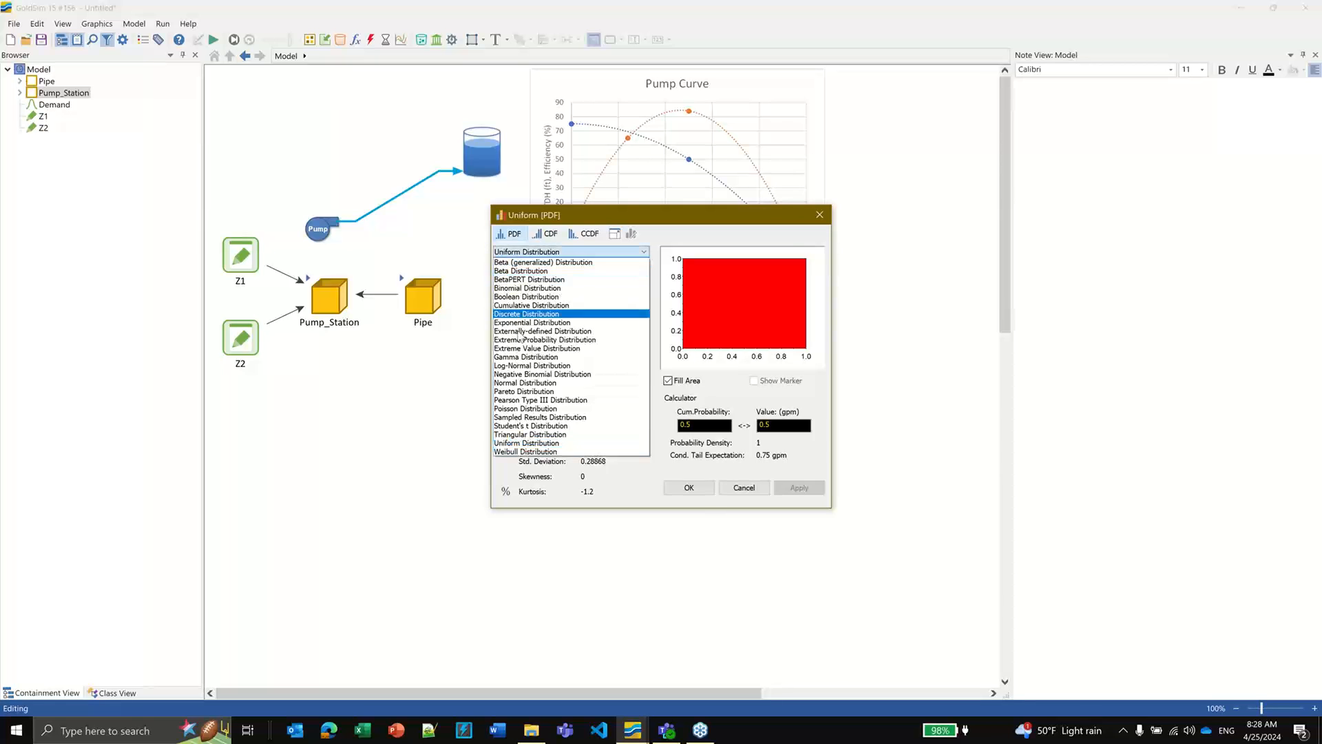
left_click(513, 373)
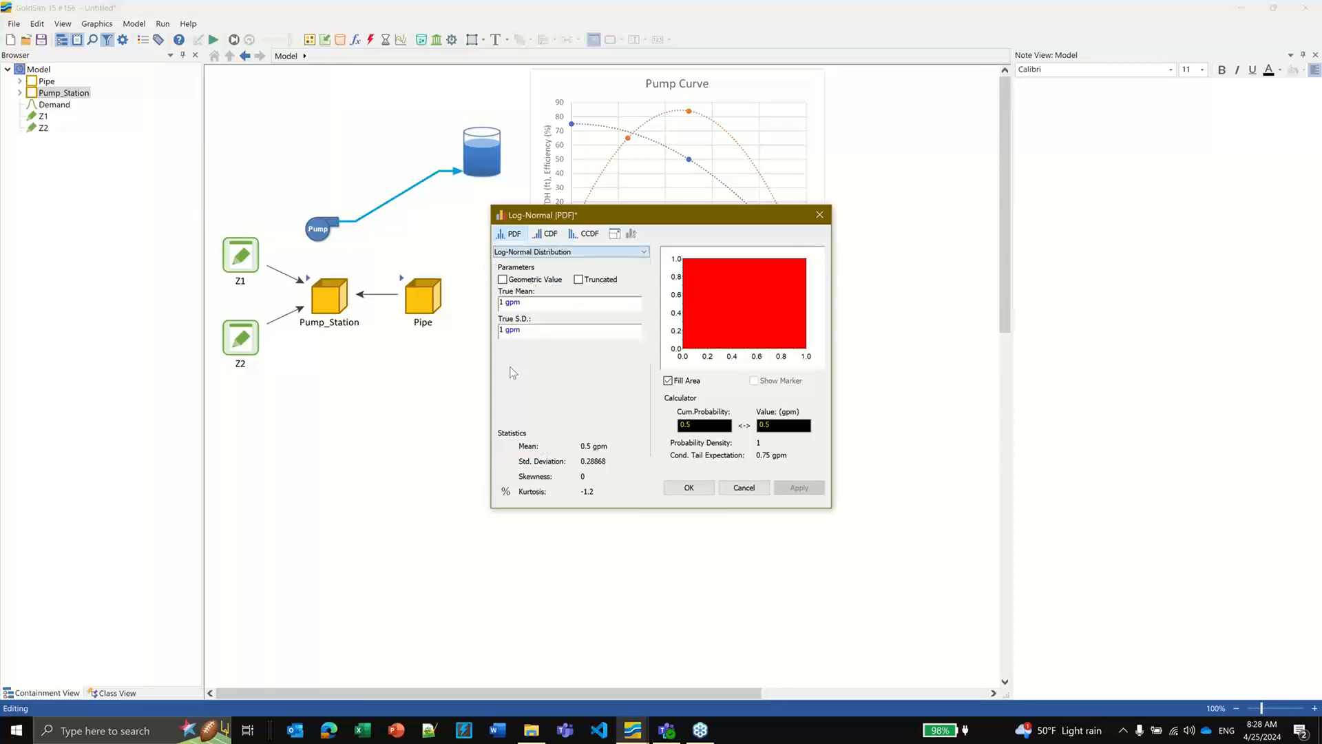
double_click(524, 303)
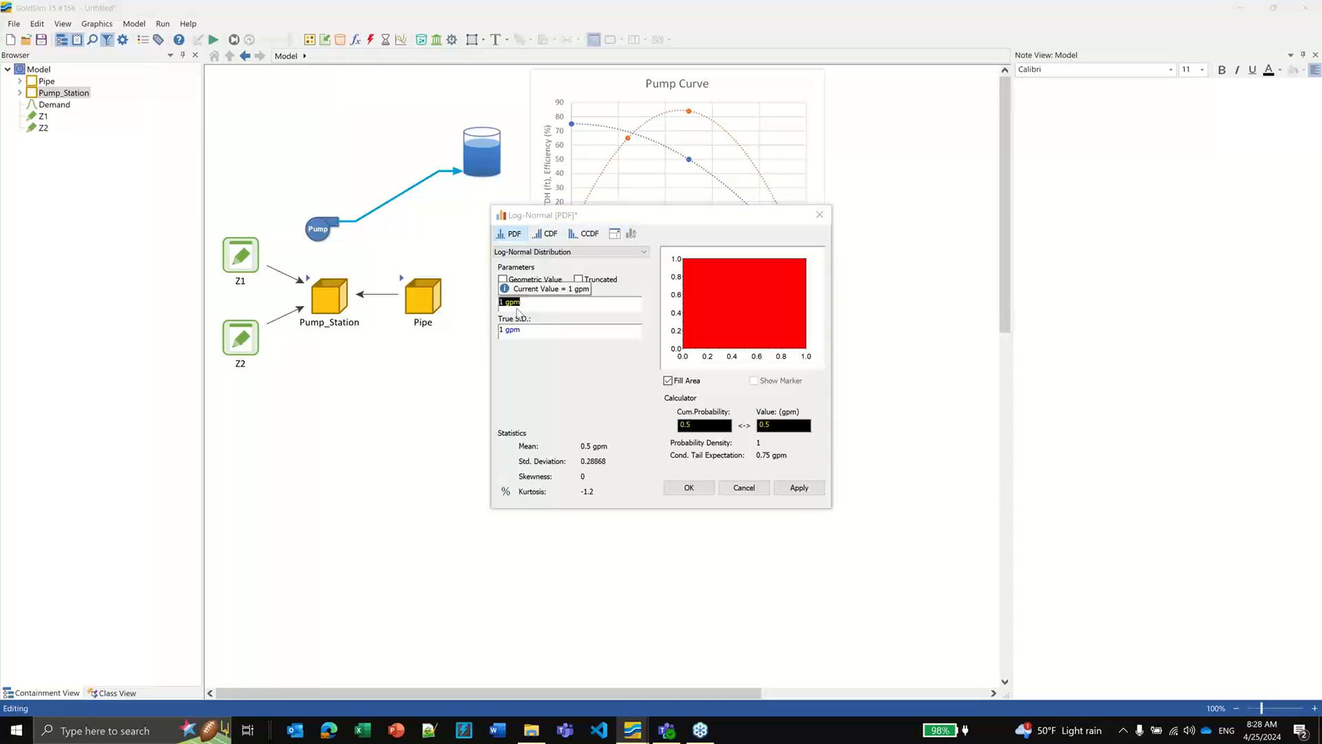
type("1000")
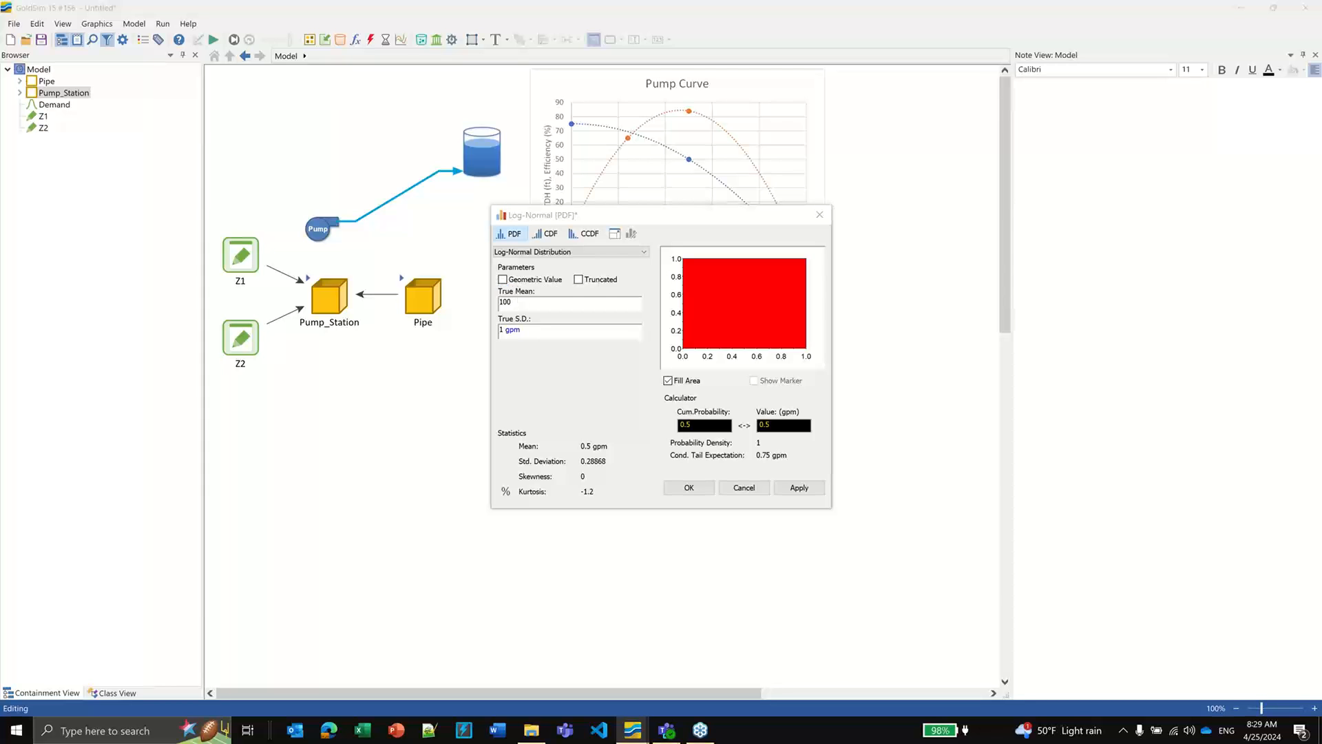
left_click(502, 330)
type("00")
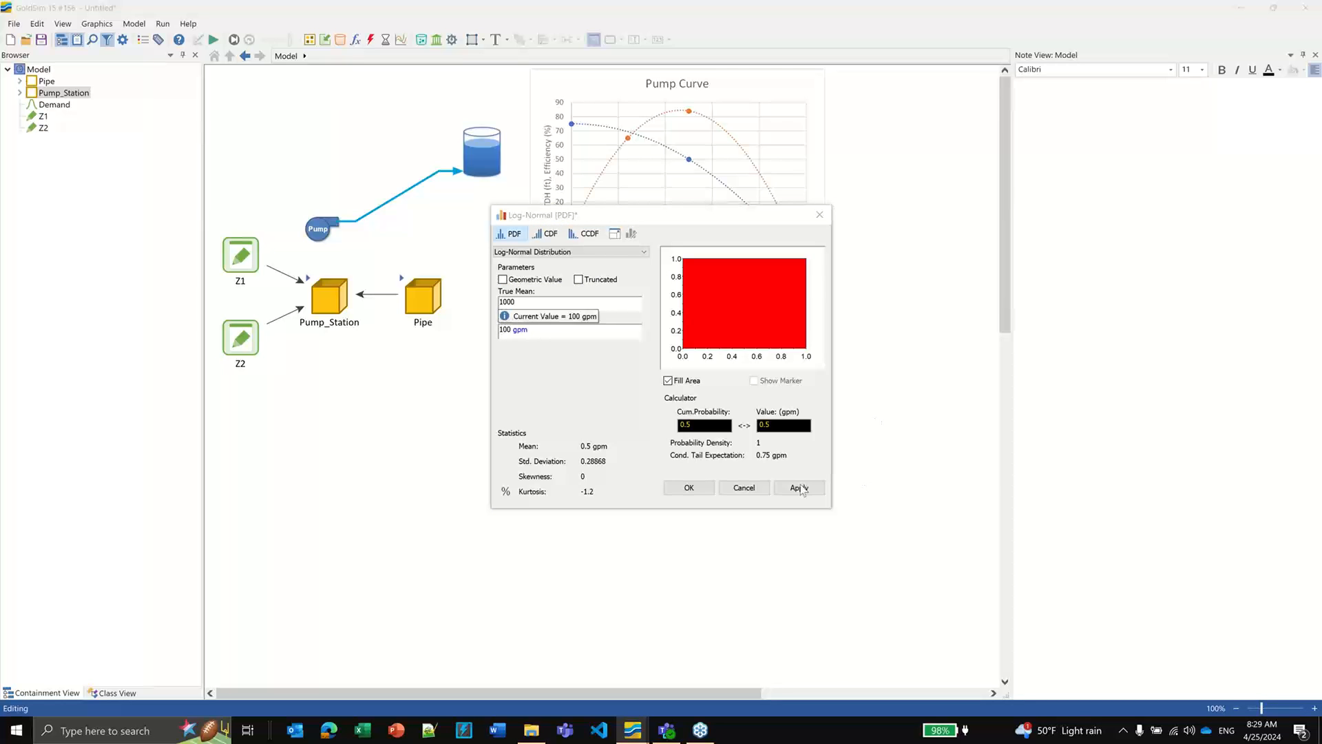
left_click(799, 488)
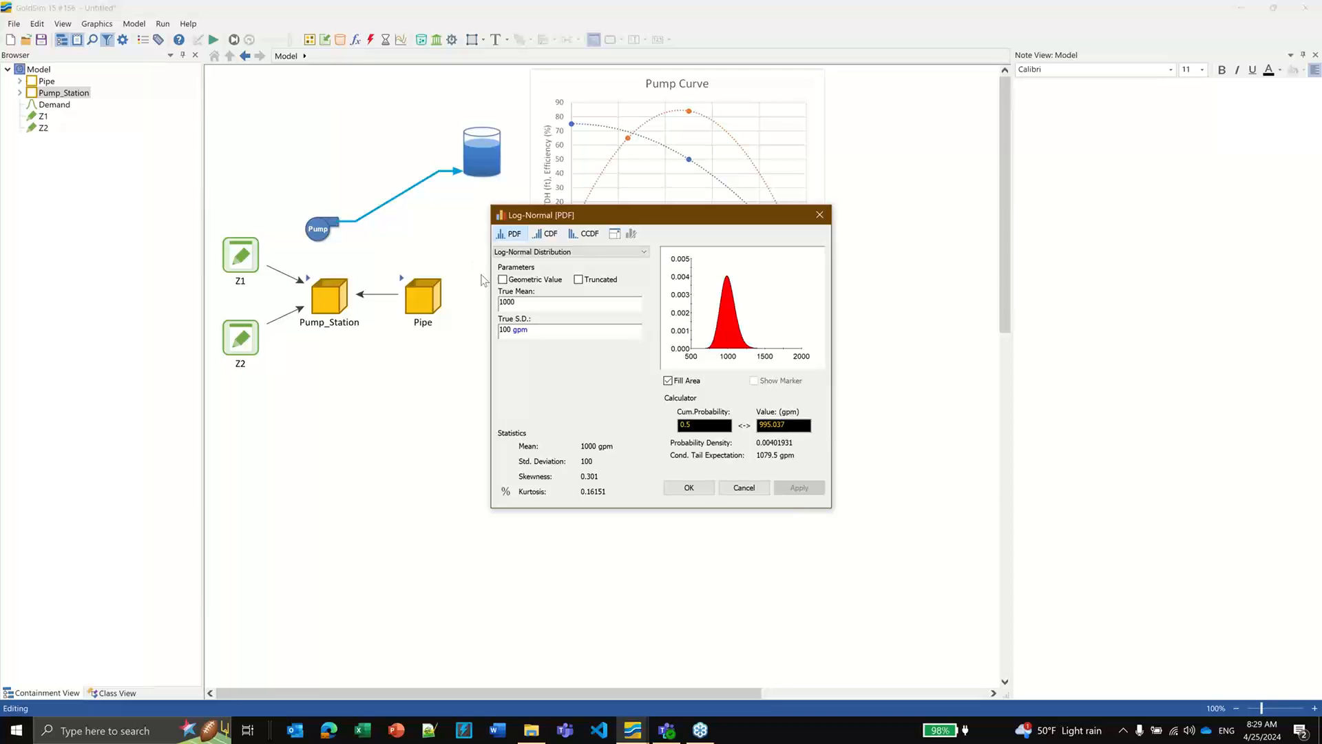
left_click(689, 487)
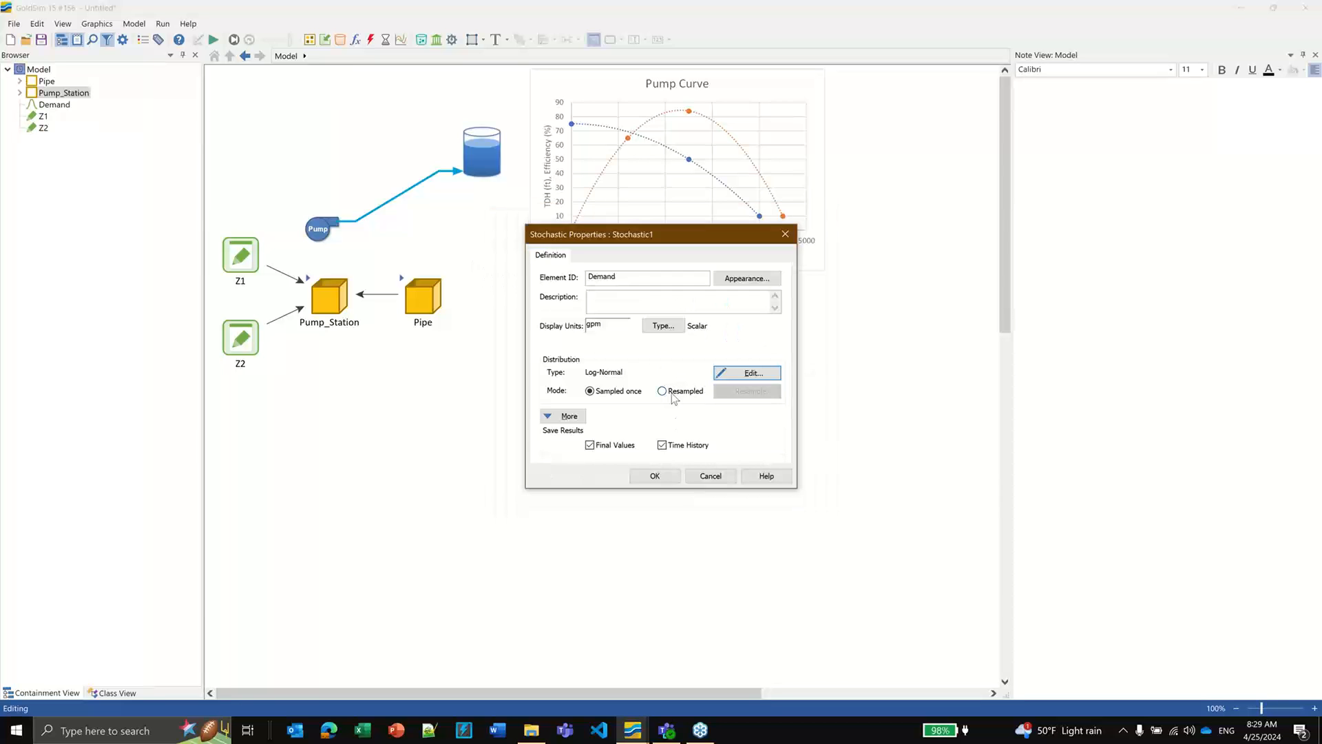
Step: Set Demand to Resampled mode with an On Changed trigger defined as eday
left_click(661, 389)
left_click(749, 391)
left_click(496, 407)
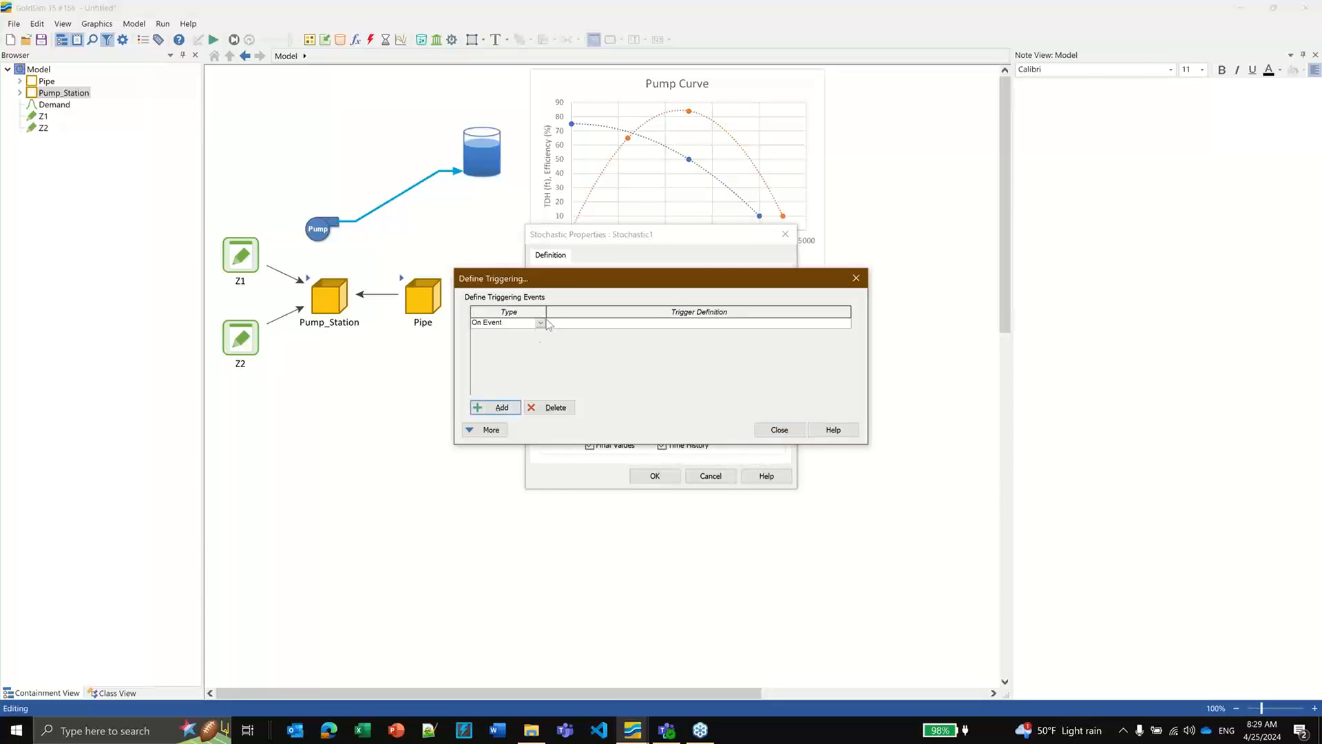
left_click(541, 323)
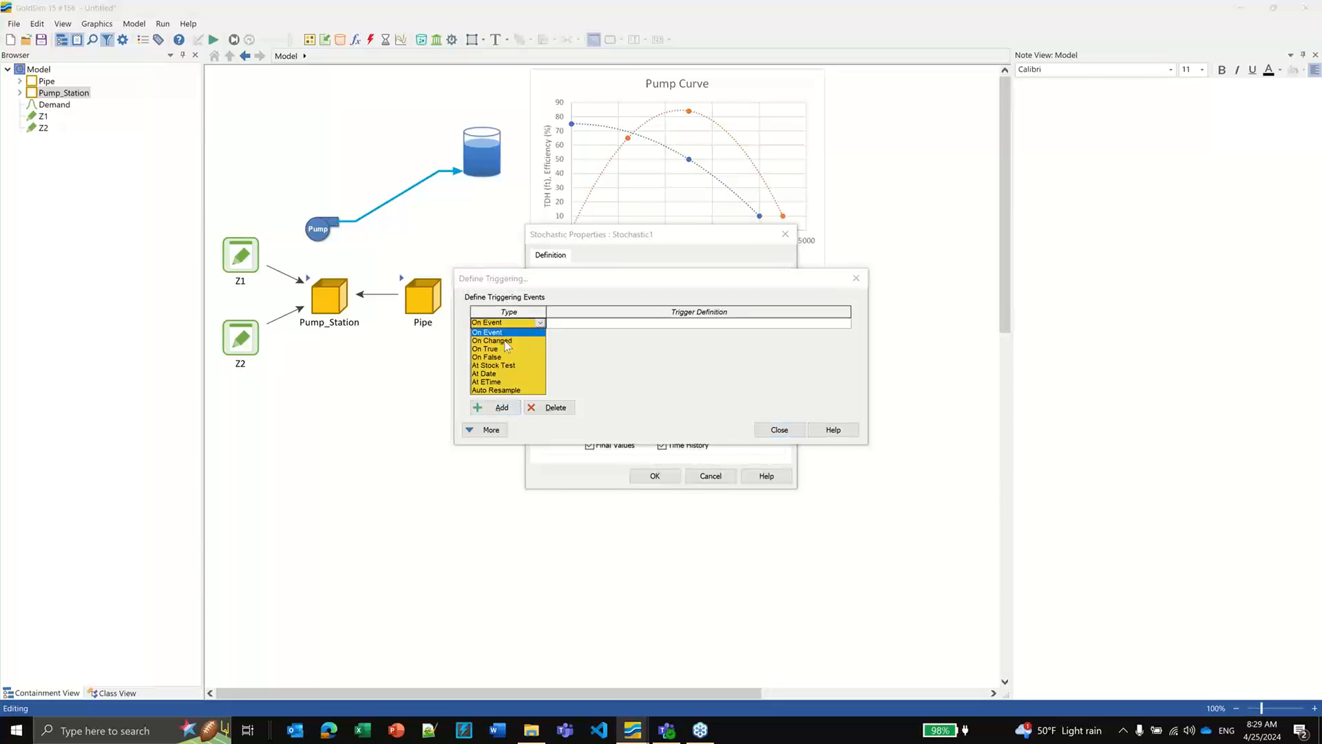
left_click(506, 340)
left_click(565, 324)
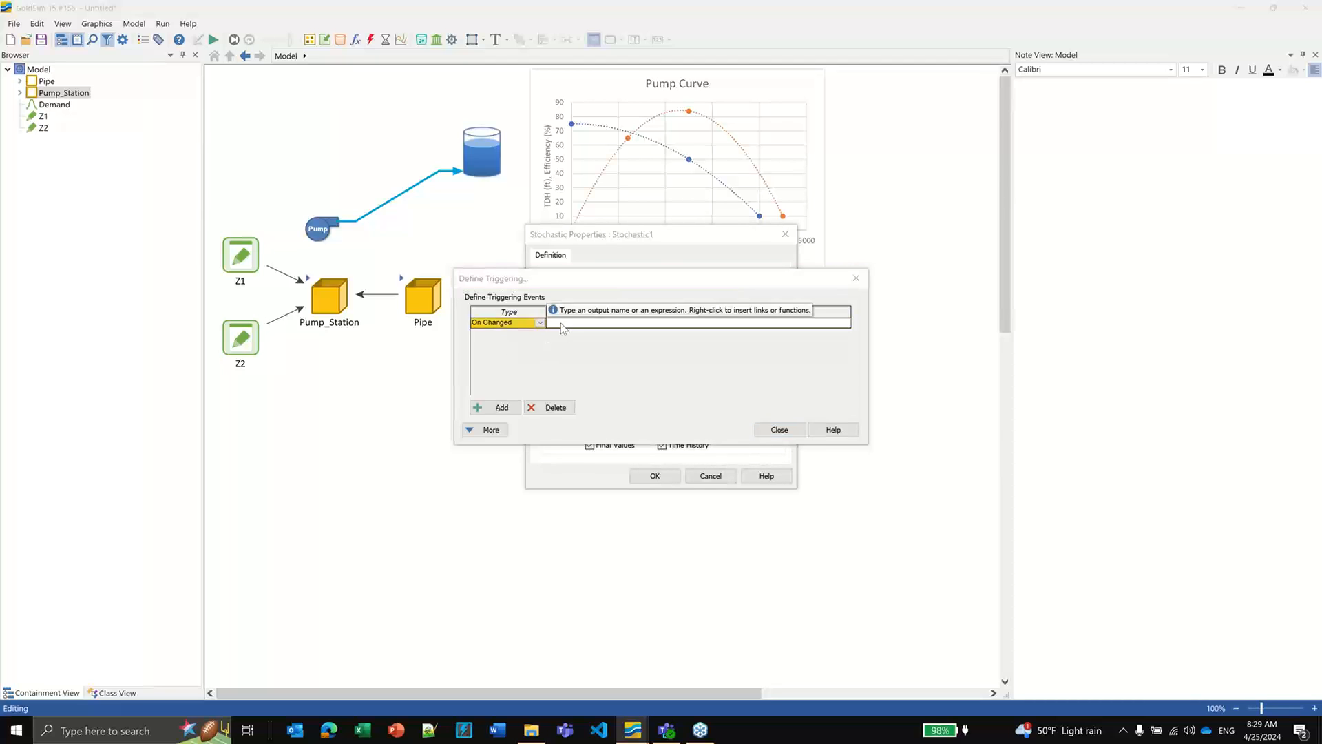
type("eday")
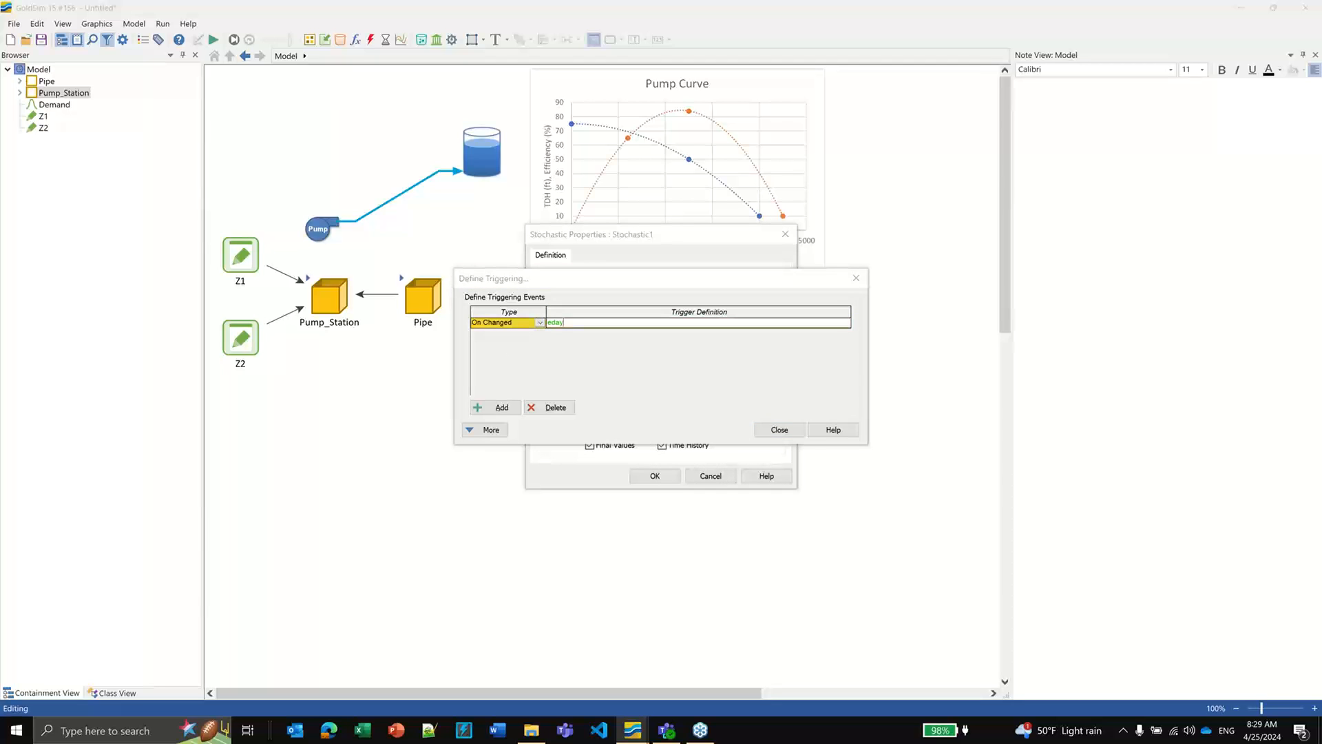
left_click(780, 430)
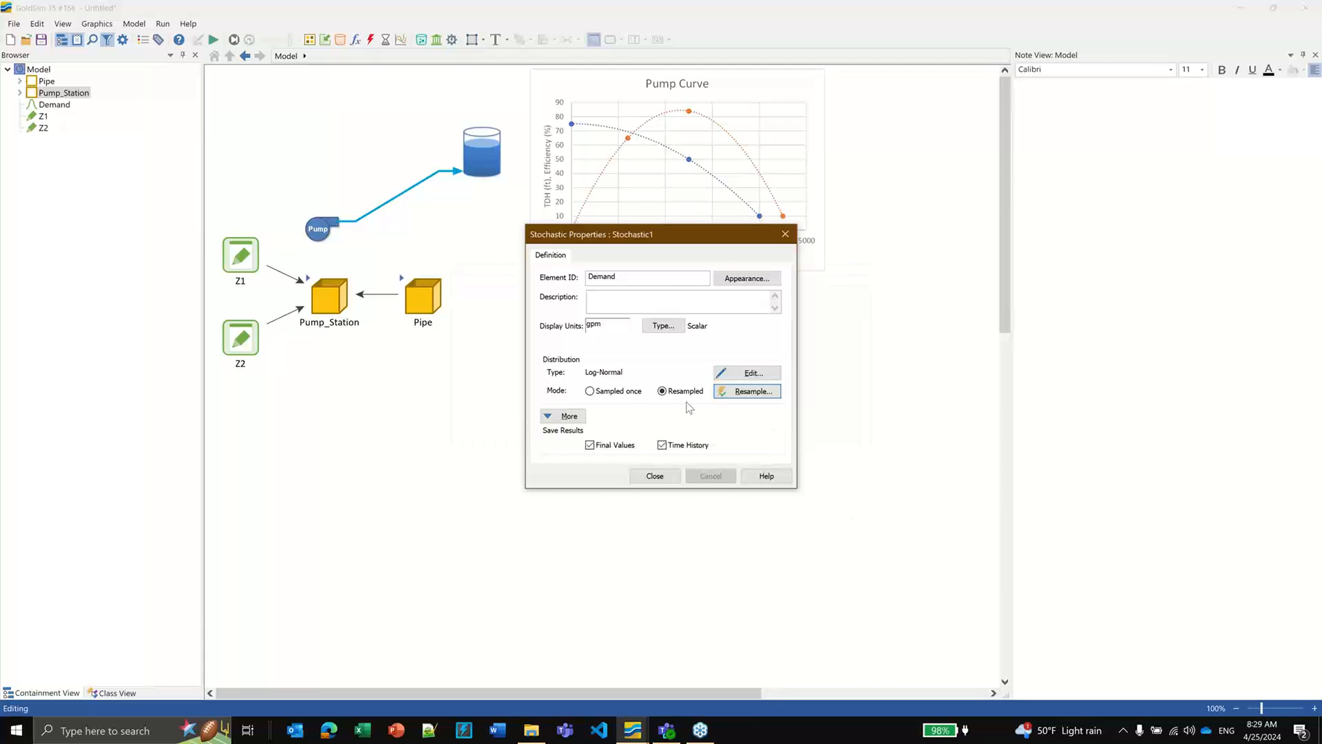
Step: Make Demand autocorrelated with a correlation value of 0.9, and shift the element slightly to the right below the chart
left_click(561, 416)
left_click(579, 452)
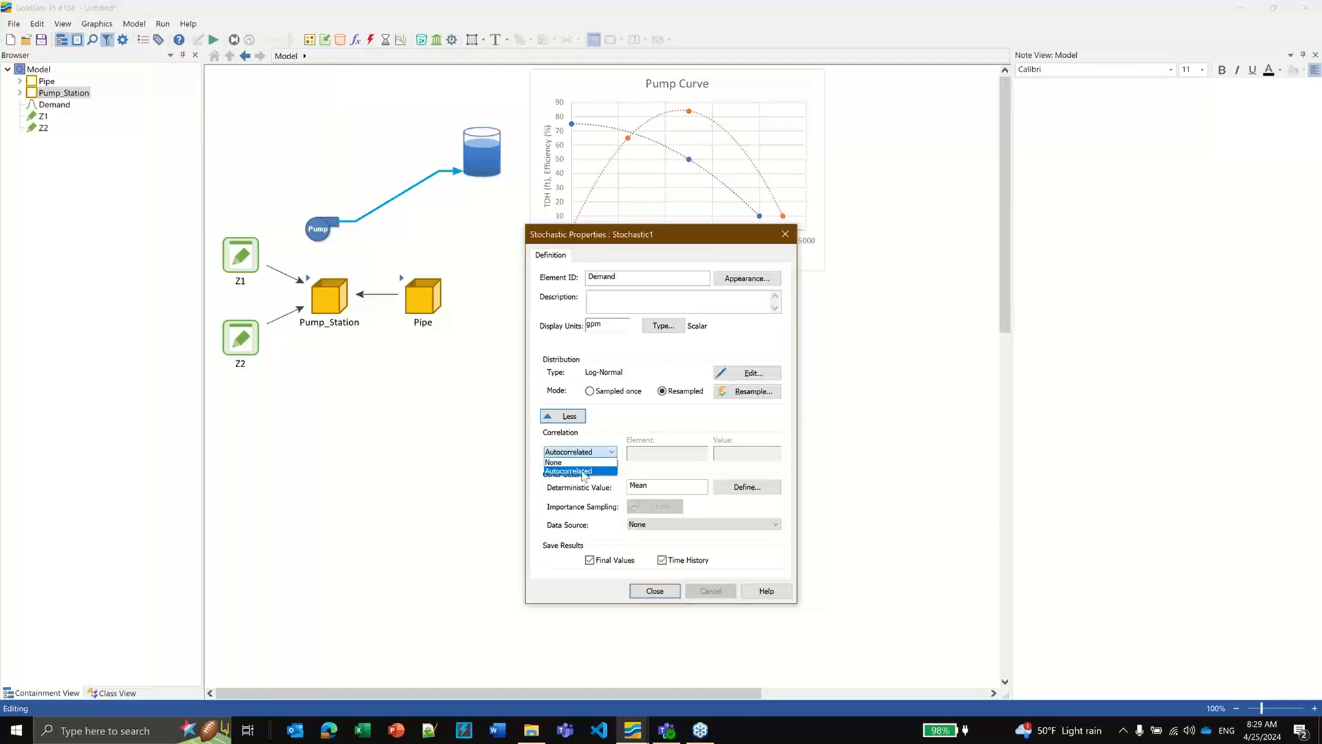
left_click(577, 471)
left_click(723, 449)
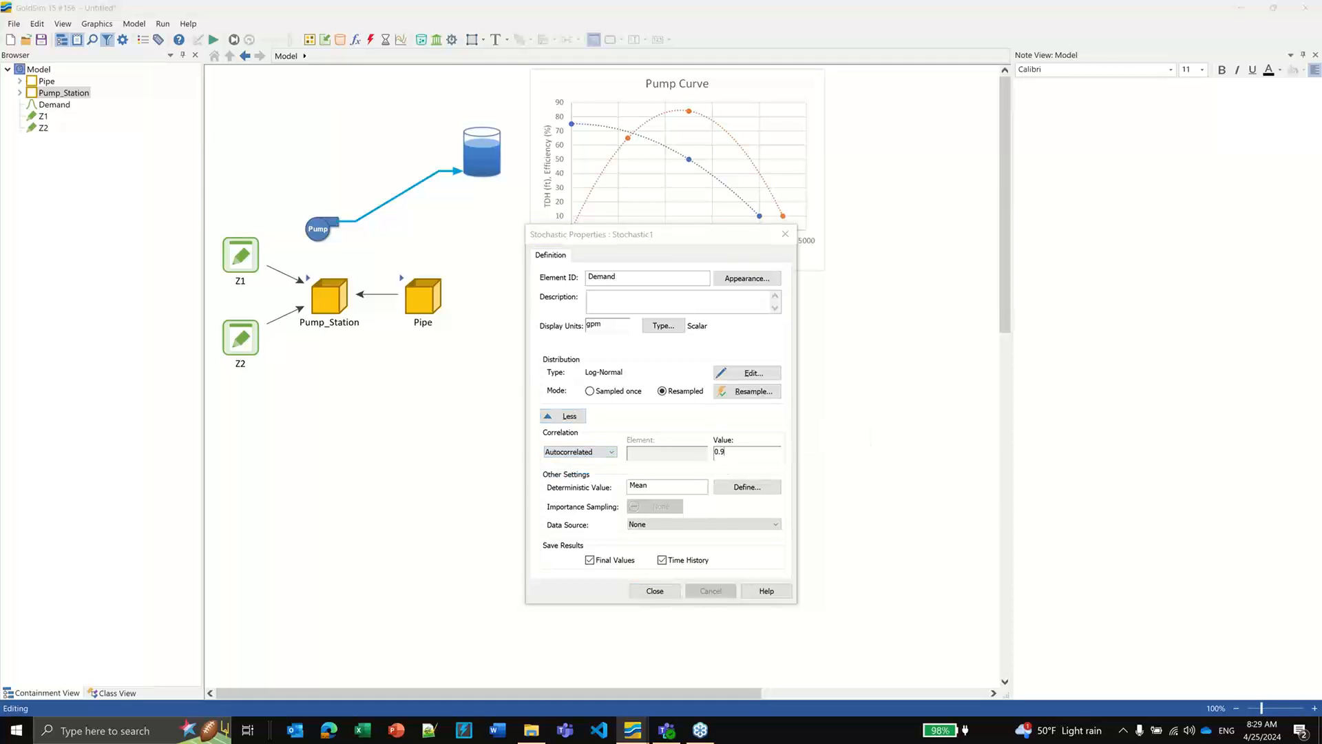
left_click(654, 591)
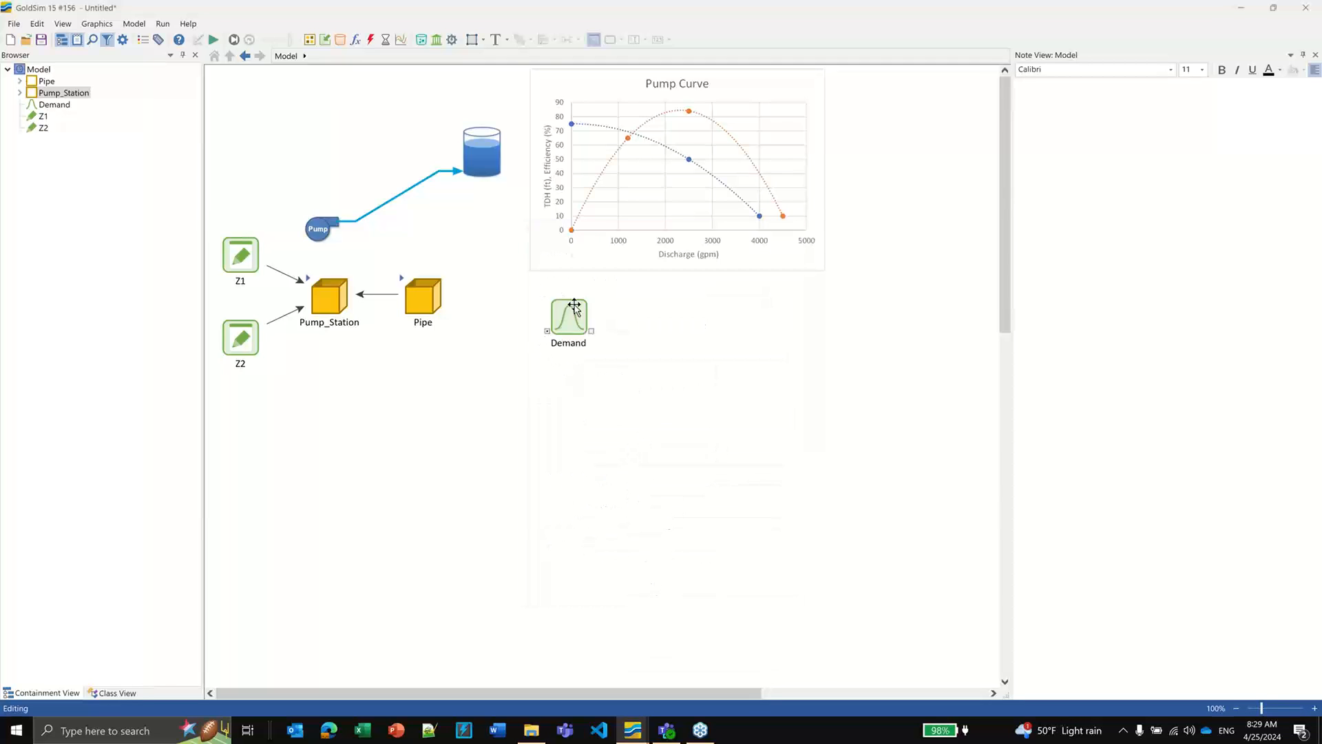
left_click_drag(574, 305, 595, 304)
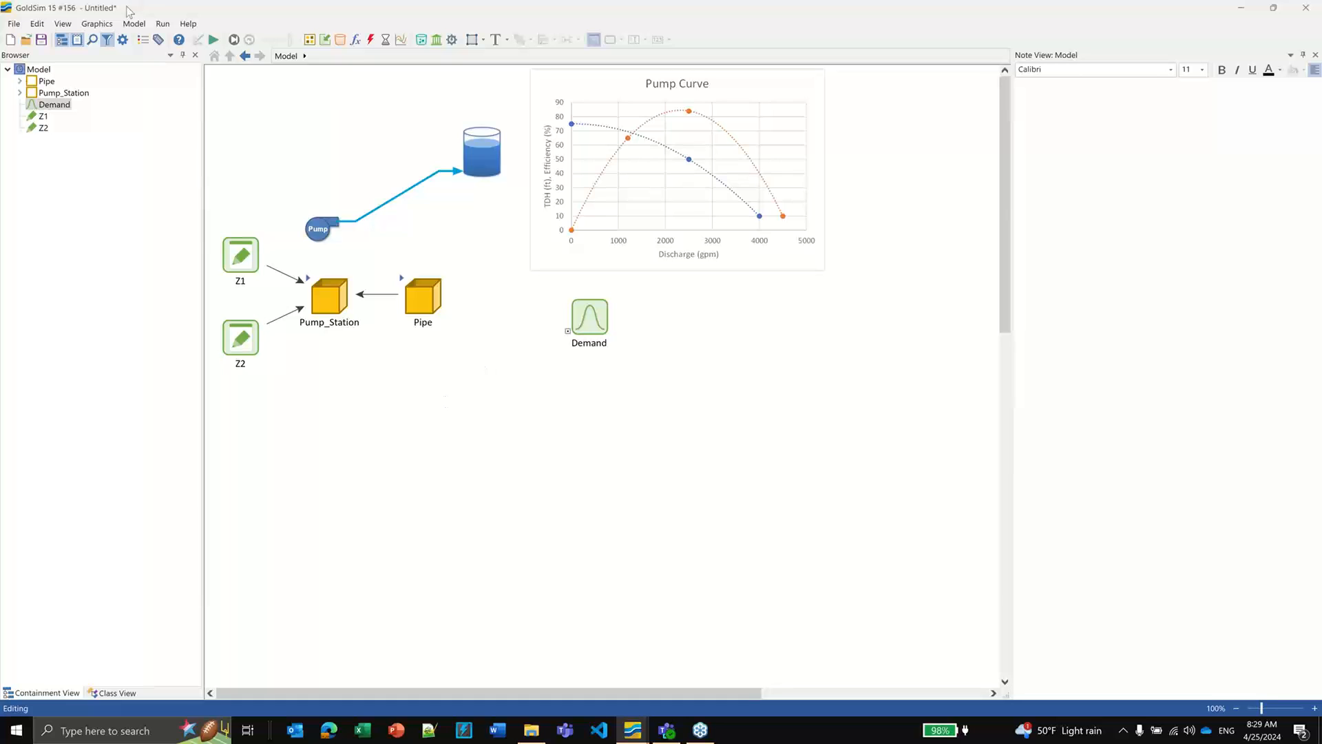
Step: Run the model to check Demand's time history chart, and return to edit mode
left_click(214, 39)
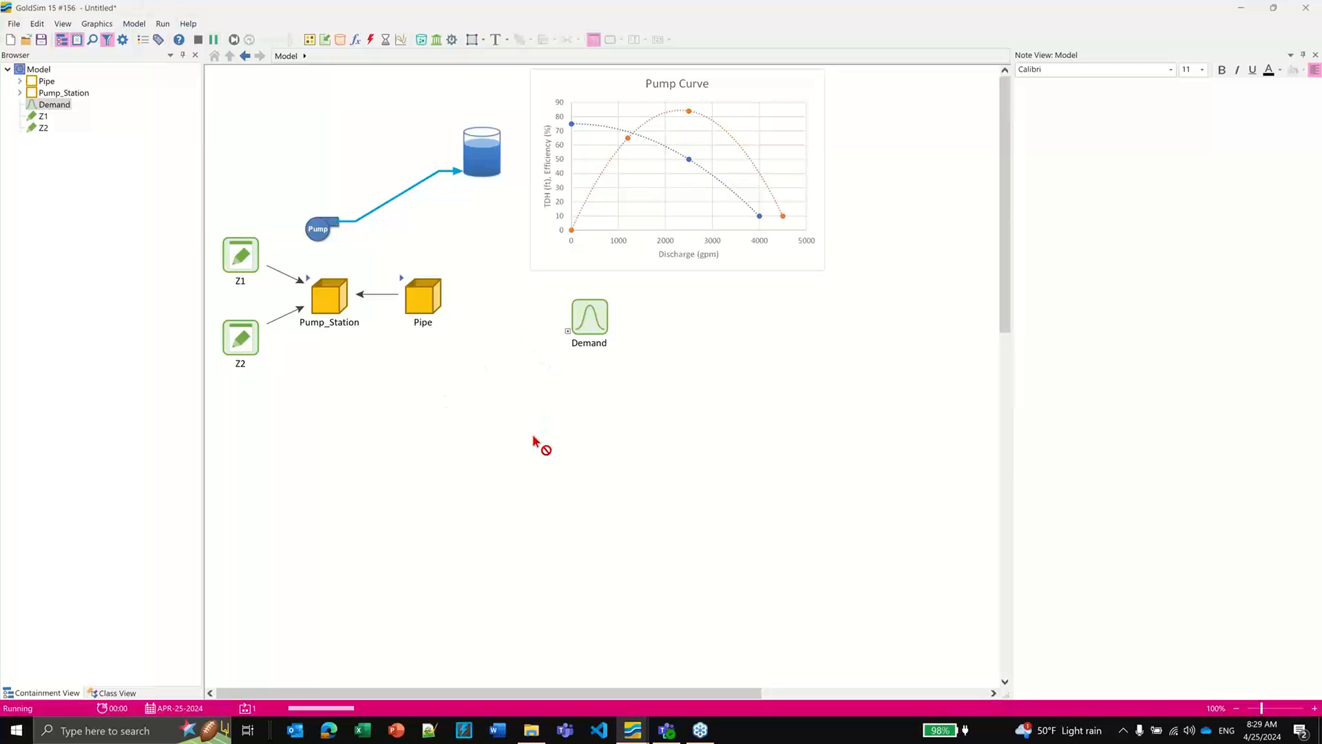
left_click(661, 382)
right_click(581, 320)
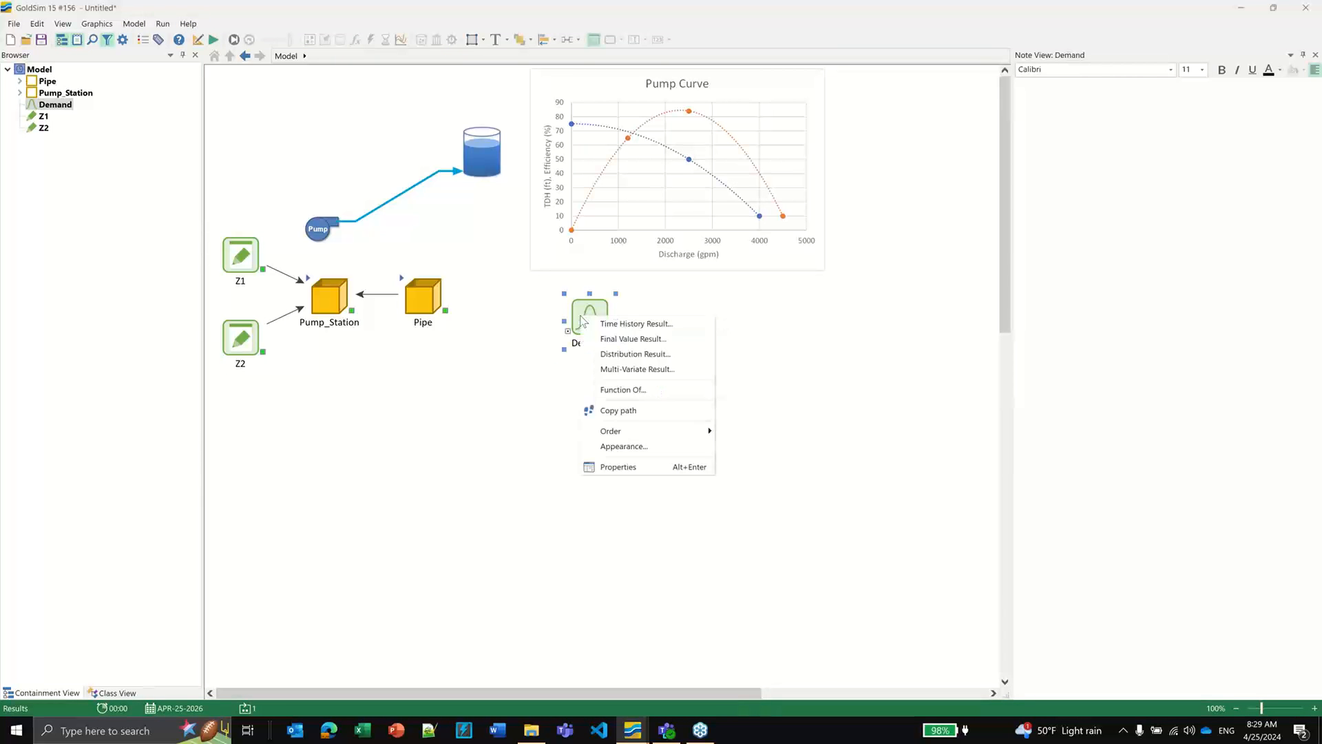
left_click(633, 323)
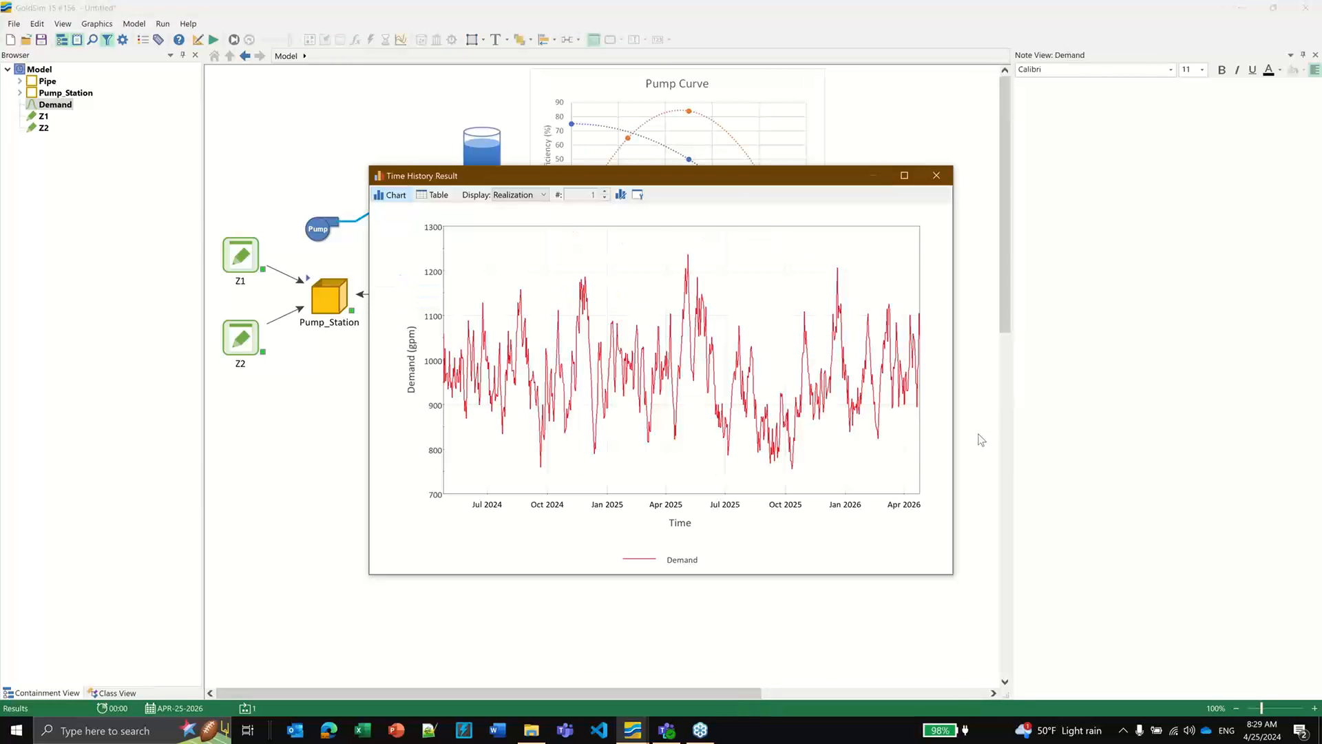
left_click(936, 175)
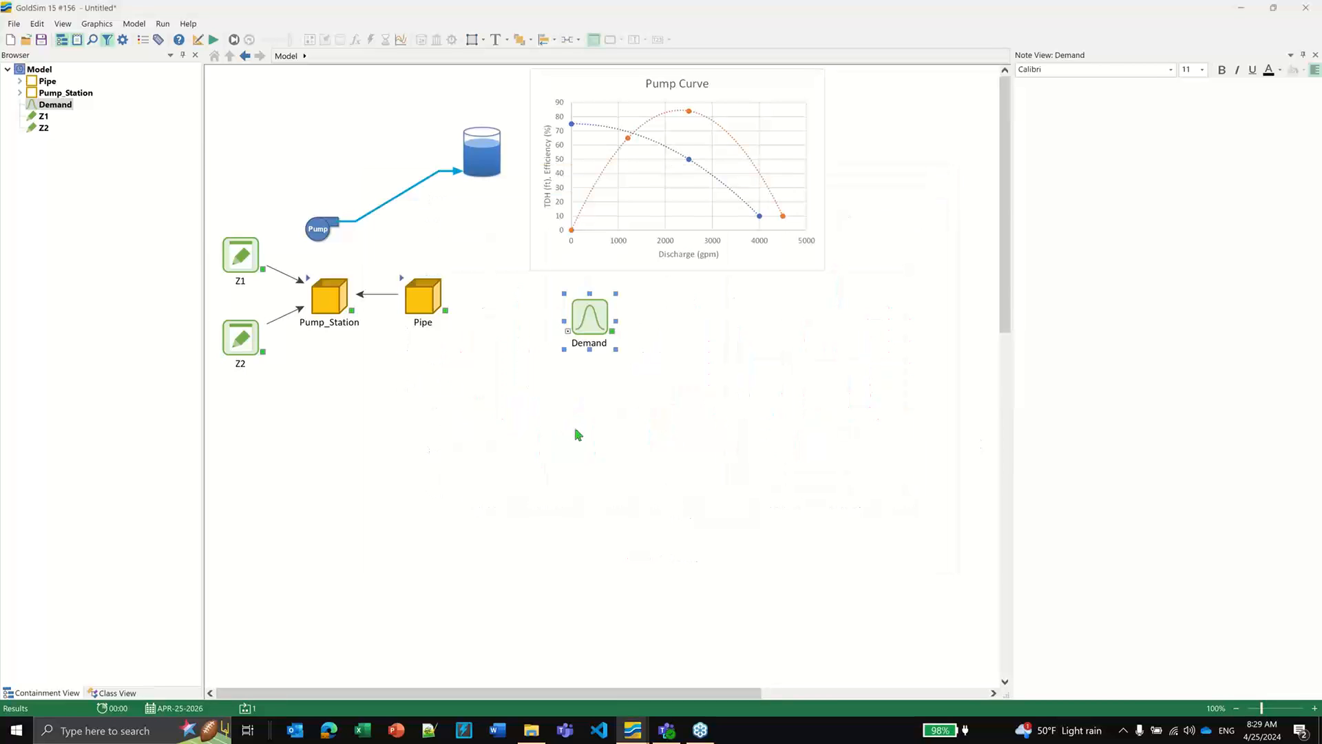
left_click(575, 437)
key("F4")
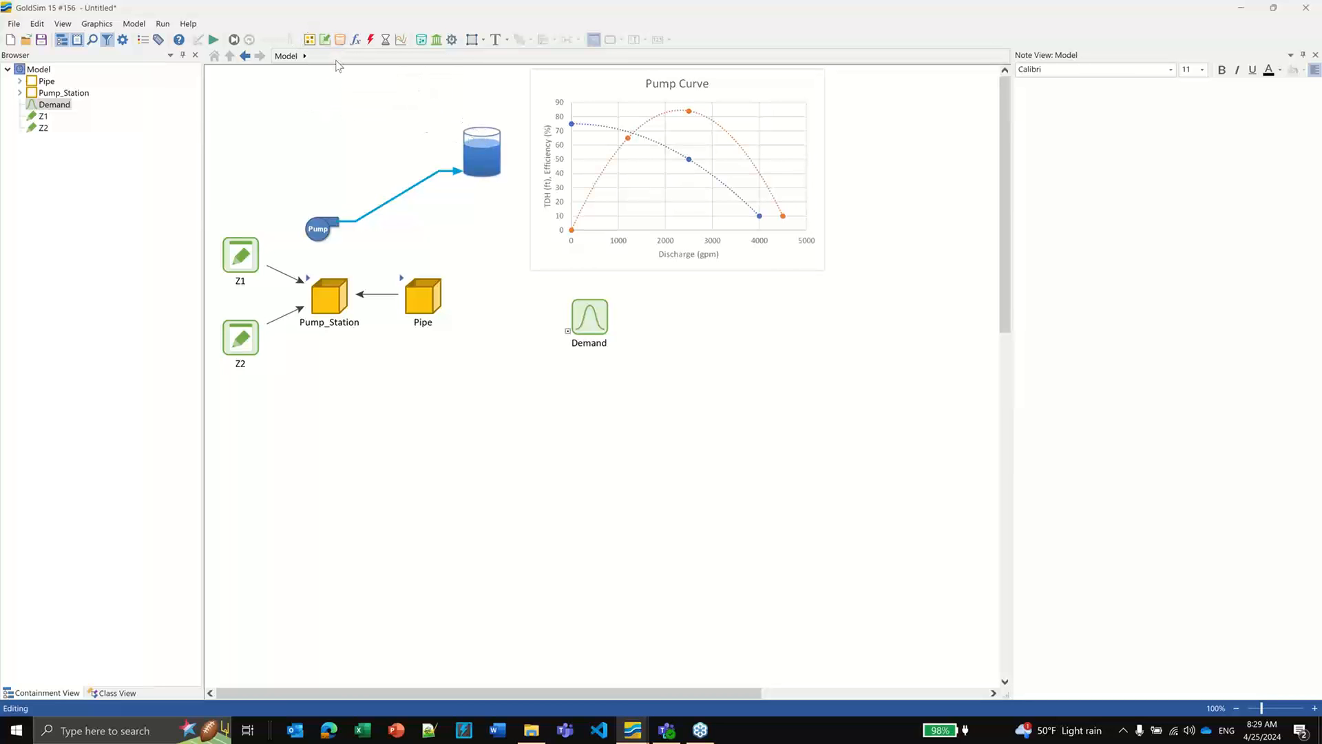
Step: Insert a Data element named Dia in the empty area below Demand
left_click(324, 39)
left_click(340, 55)
left_click(544, 468)
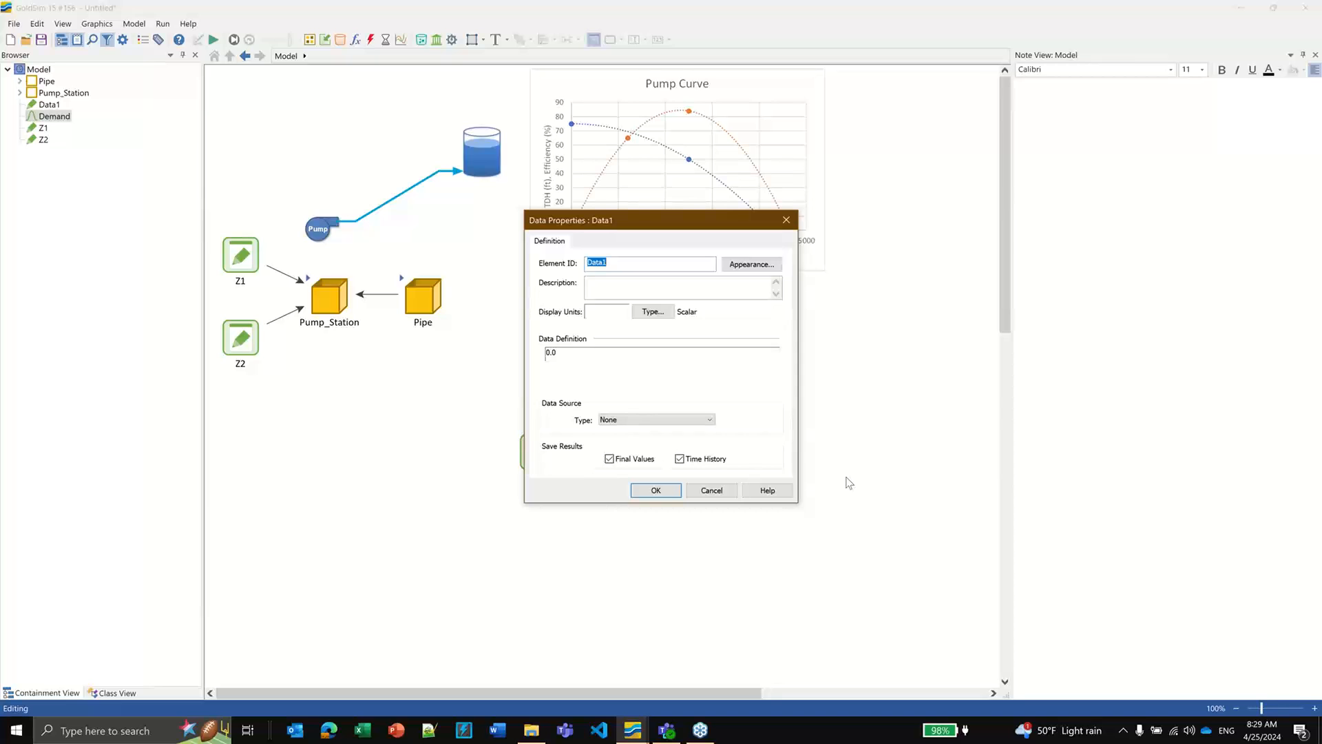
type("Dia")
type("D")
left_click(656, 490)
left_click(772, 395)
type("ia")
key("Return")
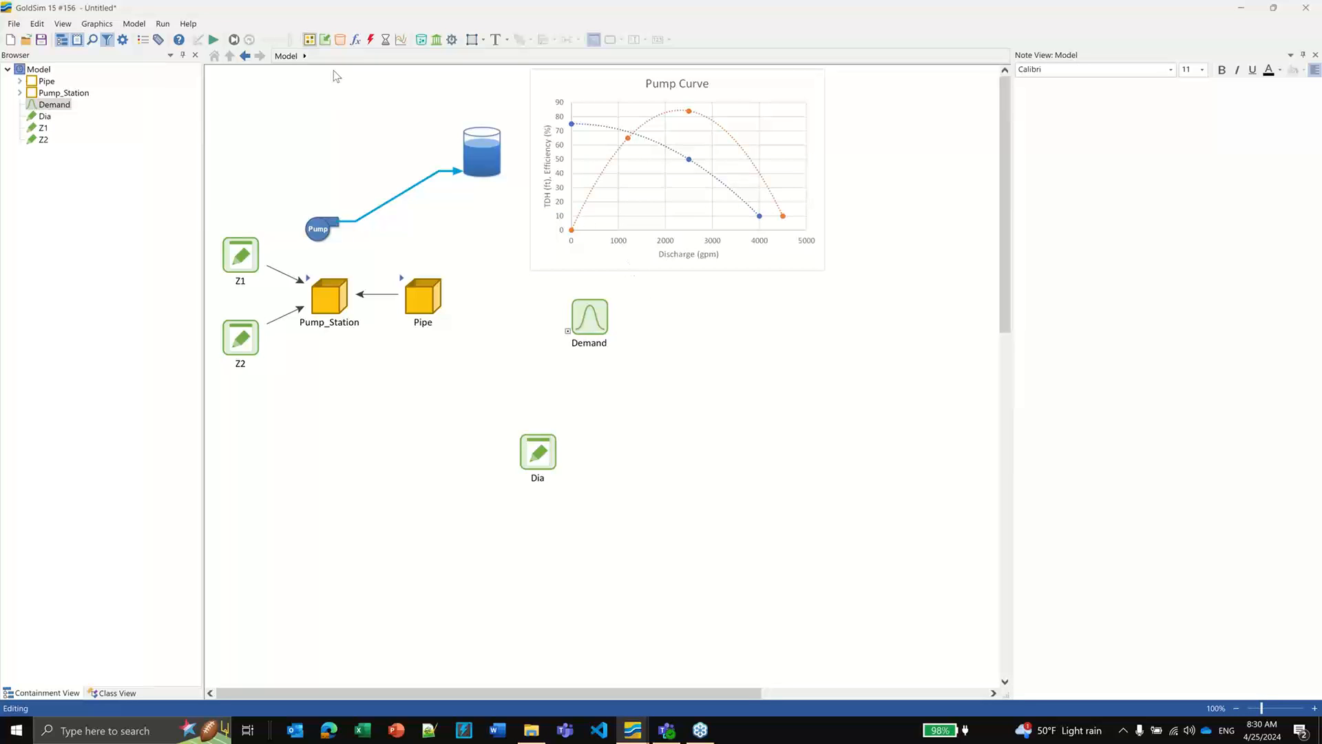
Step: Insert a localized container named Tank between Pipe and Demand
left_click(309, 39)
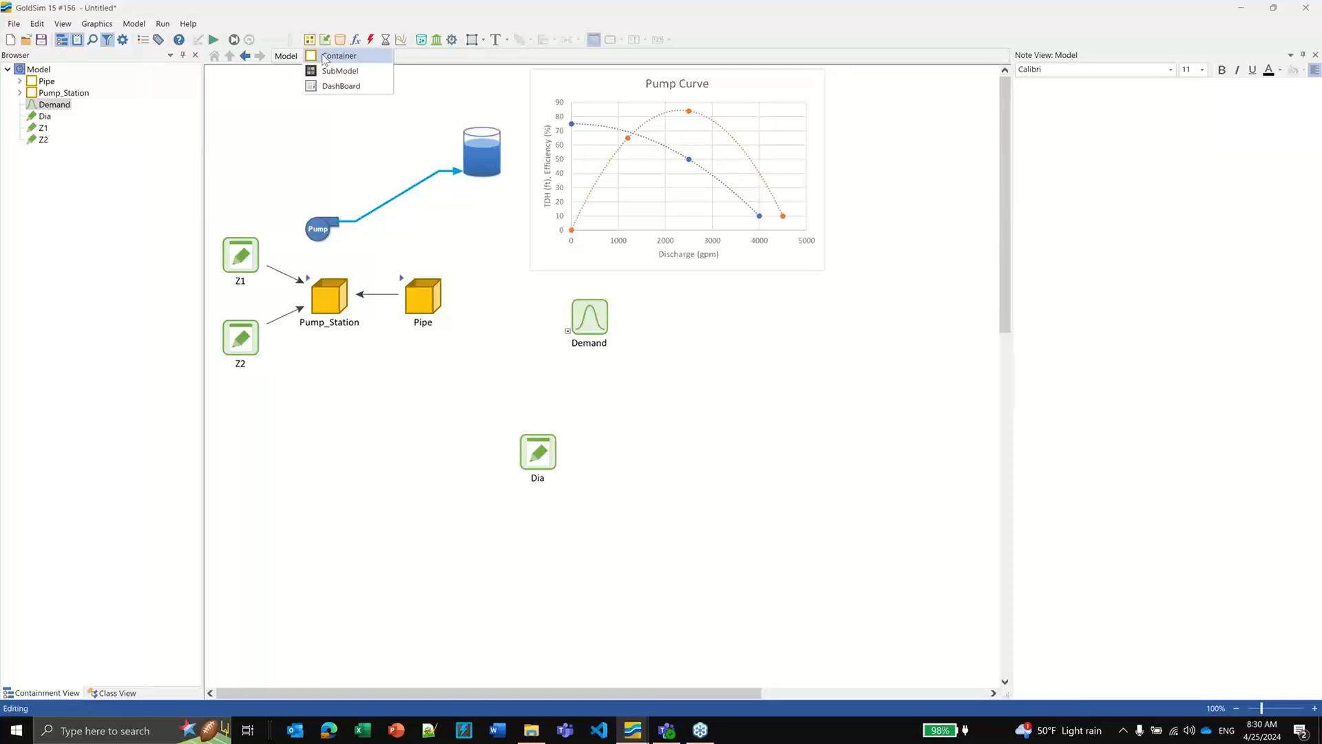
left_click(334, 53)
left_click(493, 301)
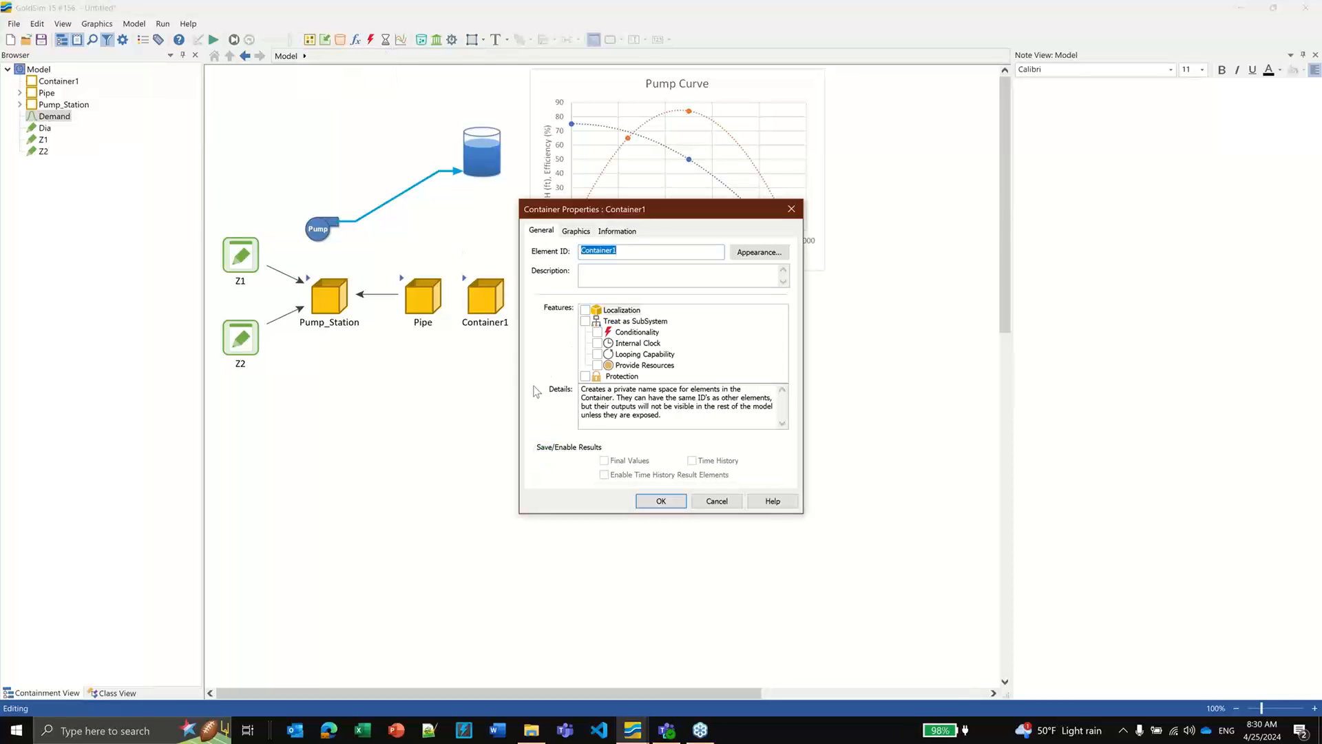
type("Tank")
left_click(661, 501)
Step: Localize the Pipe and Pump_Station containers, and shift Pipe slightly closer to Pump_Station
left_click(423, 315)
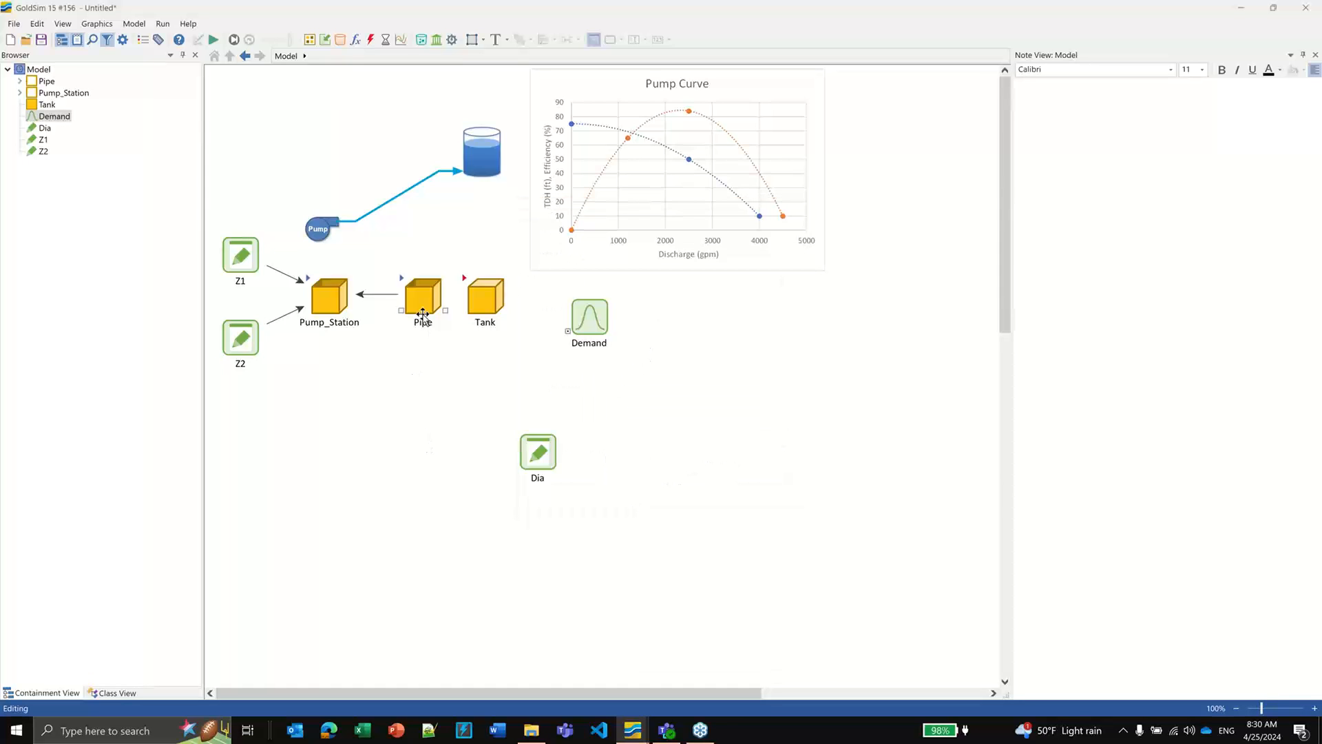
right_click(423, 304)
left_click(464, 328)
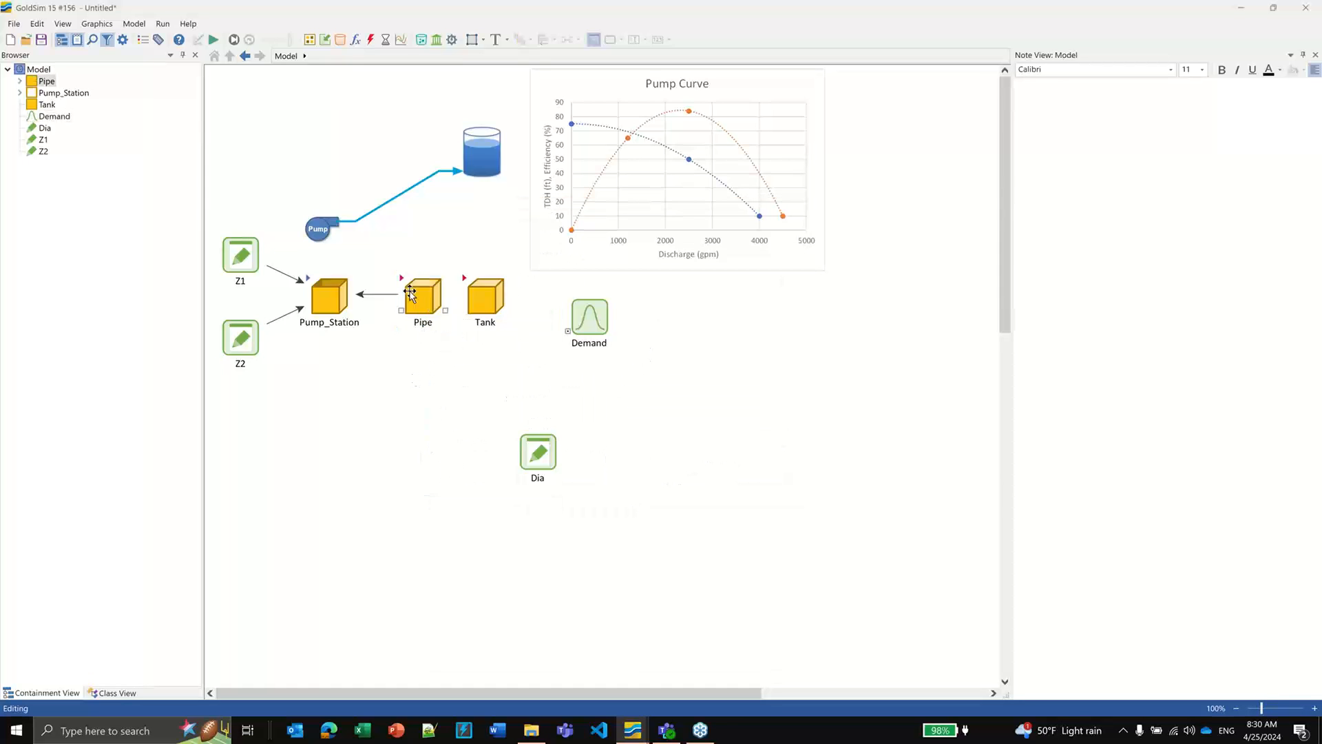
left_click(536, 451)
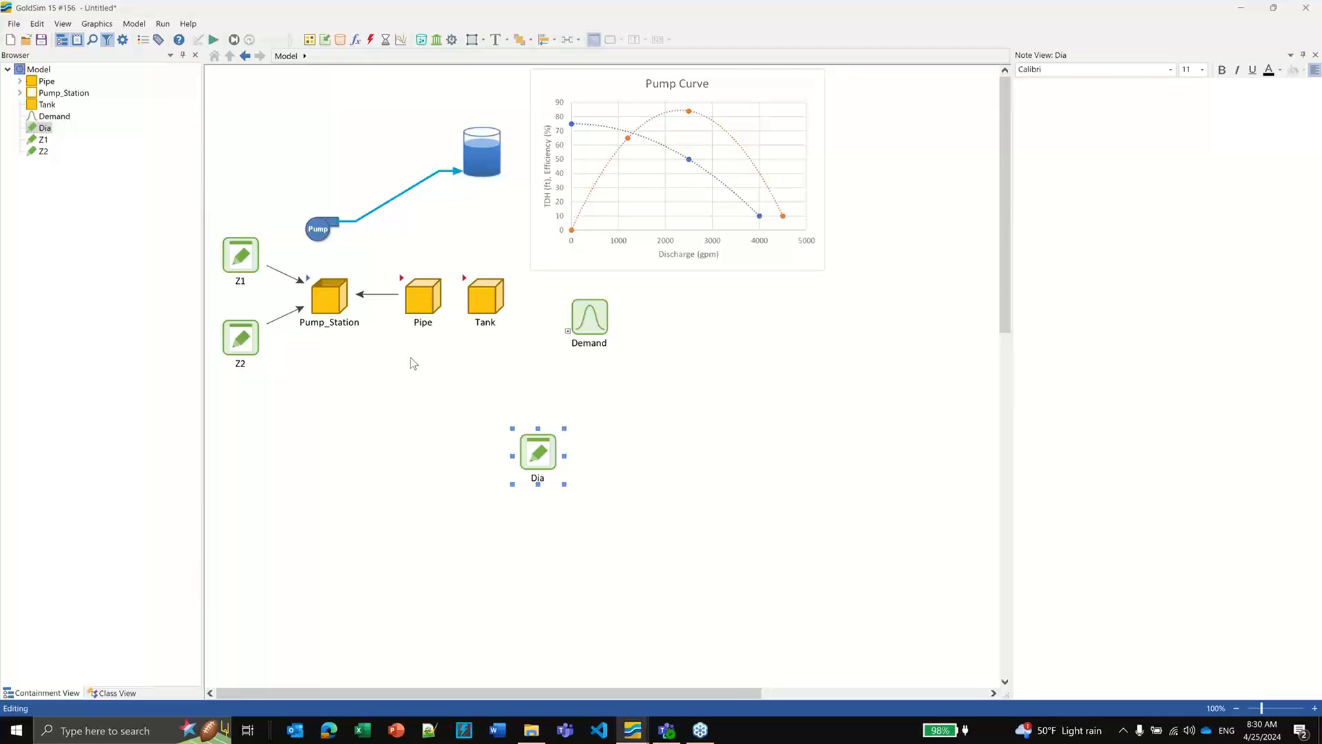
right_click(330, 296)
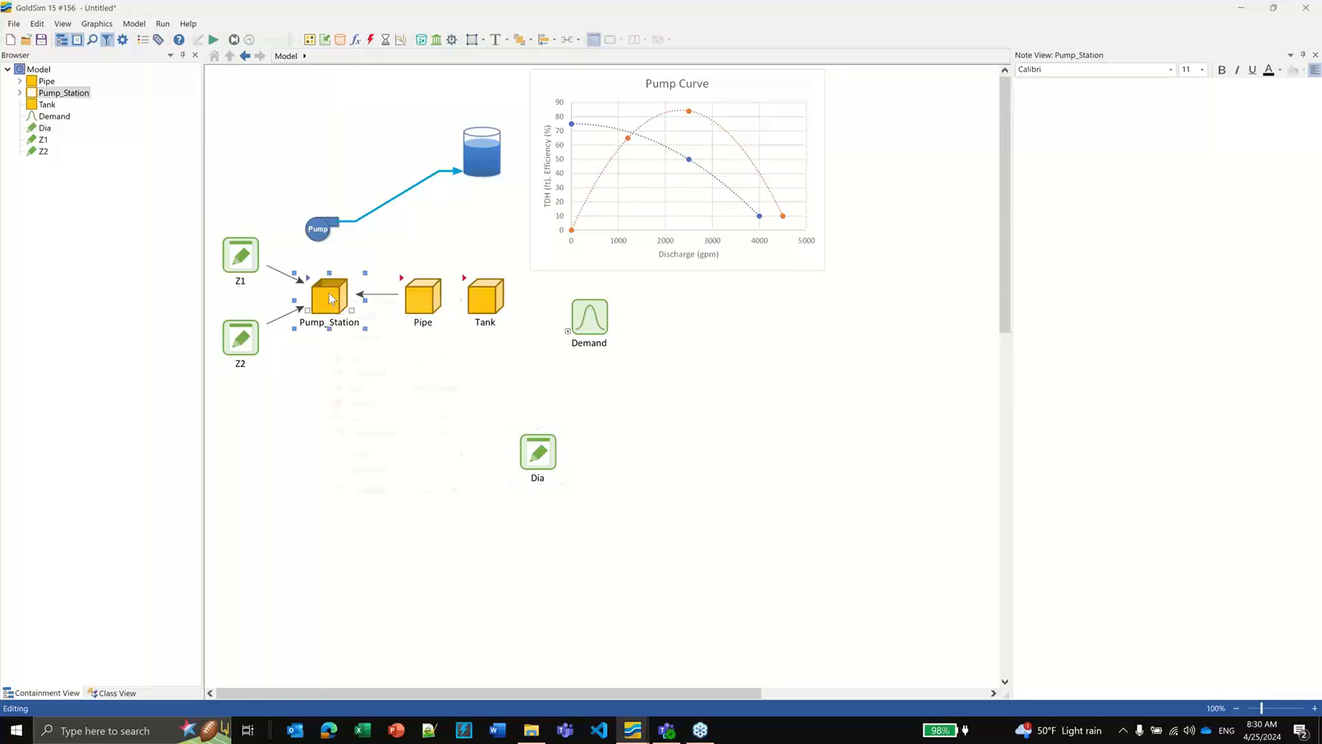
left_click(354, 319)
left_click(340, 386)
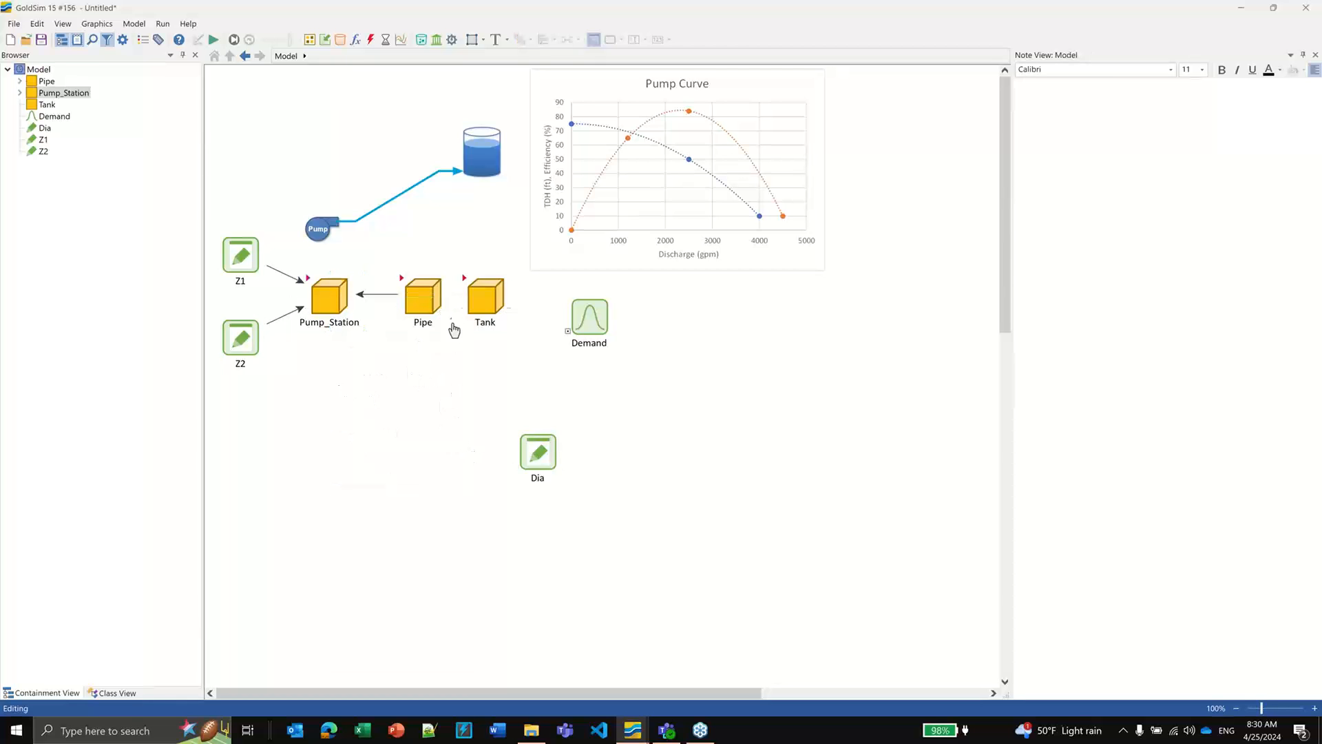
left_click_drag(426, 295, 416, 294)
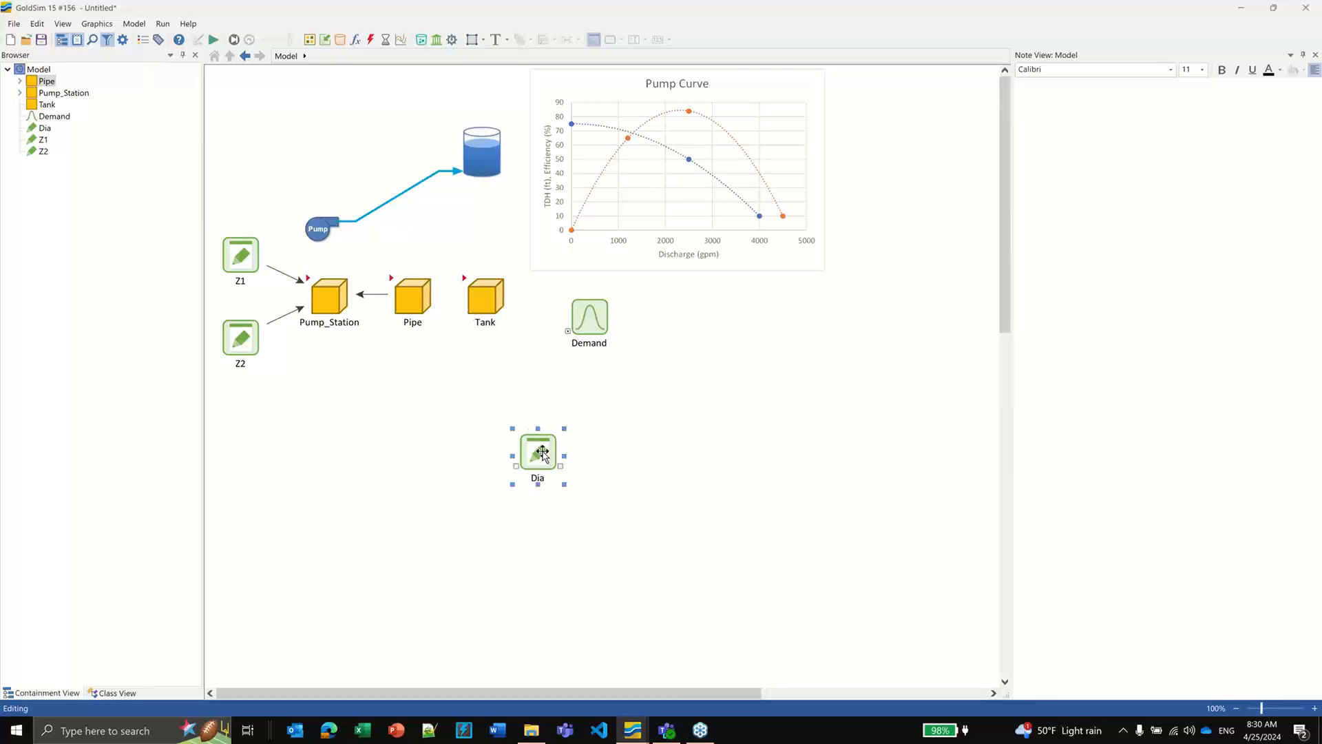
Step: Move Dia into the Tank container and place it near the upper-left corner of the container's canvas
left_click_drag(532, 451, 485, 300)
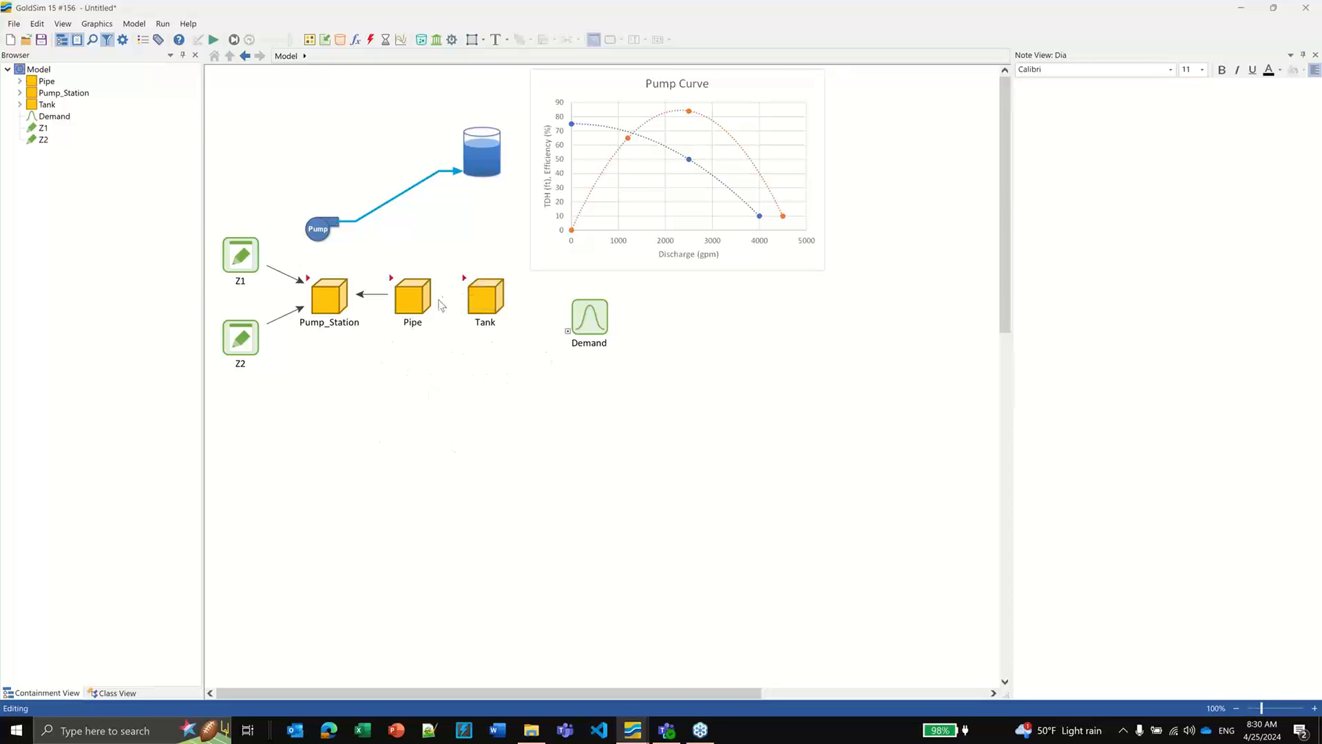
double_click(484, 296)
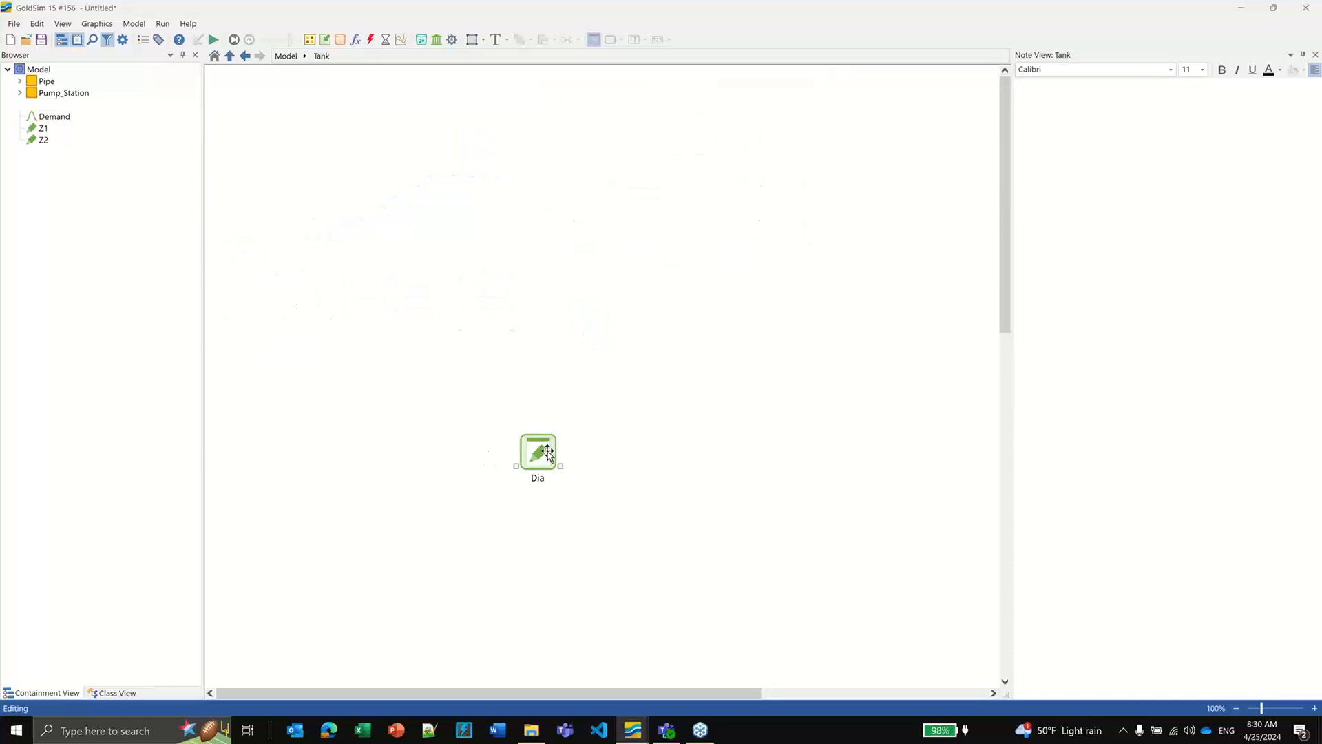
left_click_drag(548, 455, 298, 148)
right_click(327, 250)
key("Escape")
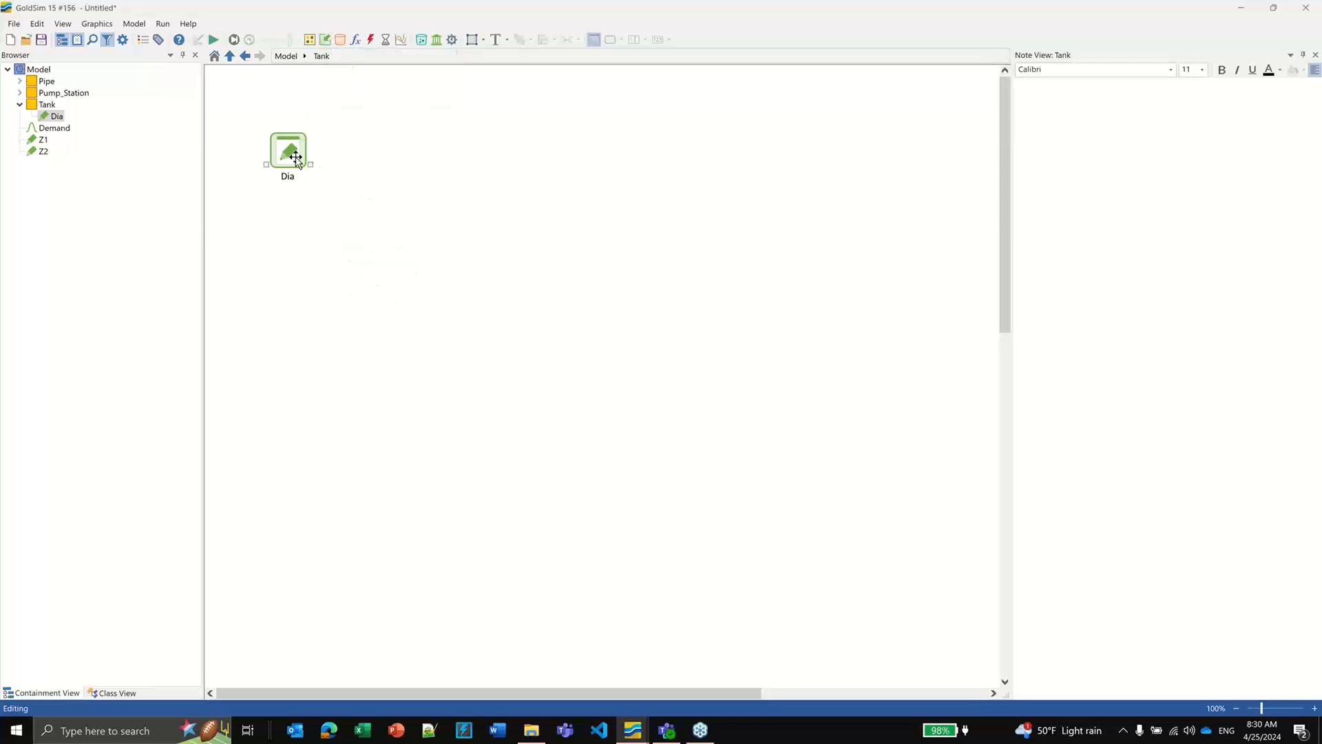
left_click(355, 41)
left_click(372, 55)
left_click(348, 153)
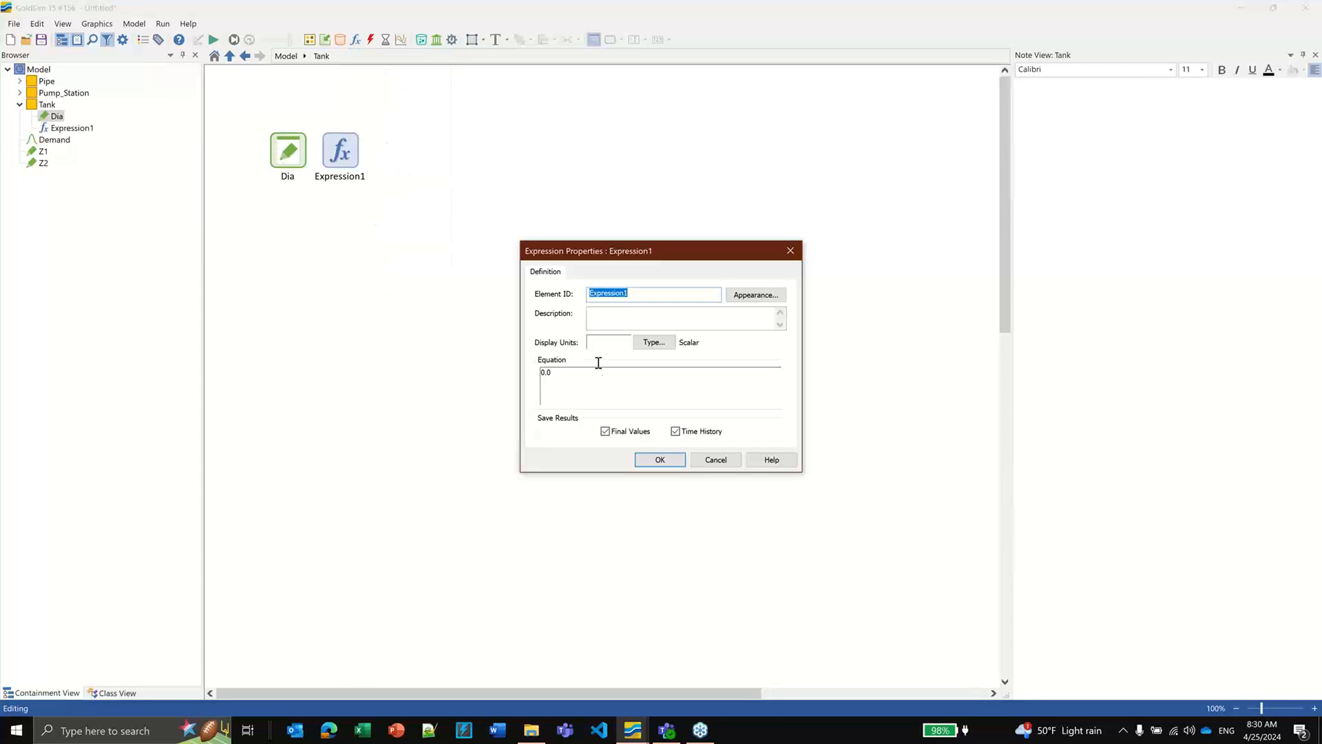
left_click(716, 460)
Step: Return to the top level of the model and line up Demand in the same row as Tank
left_click(229, 57)
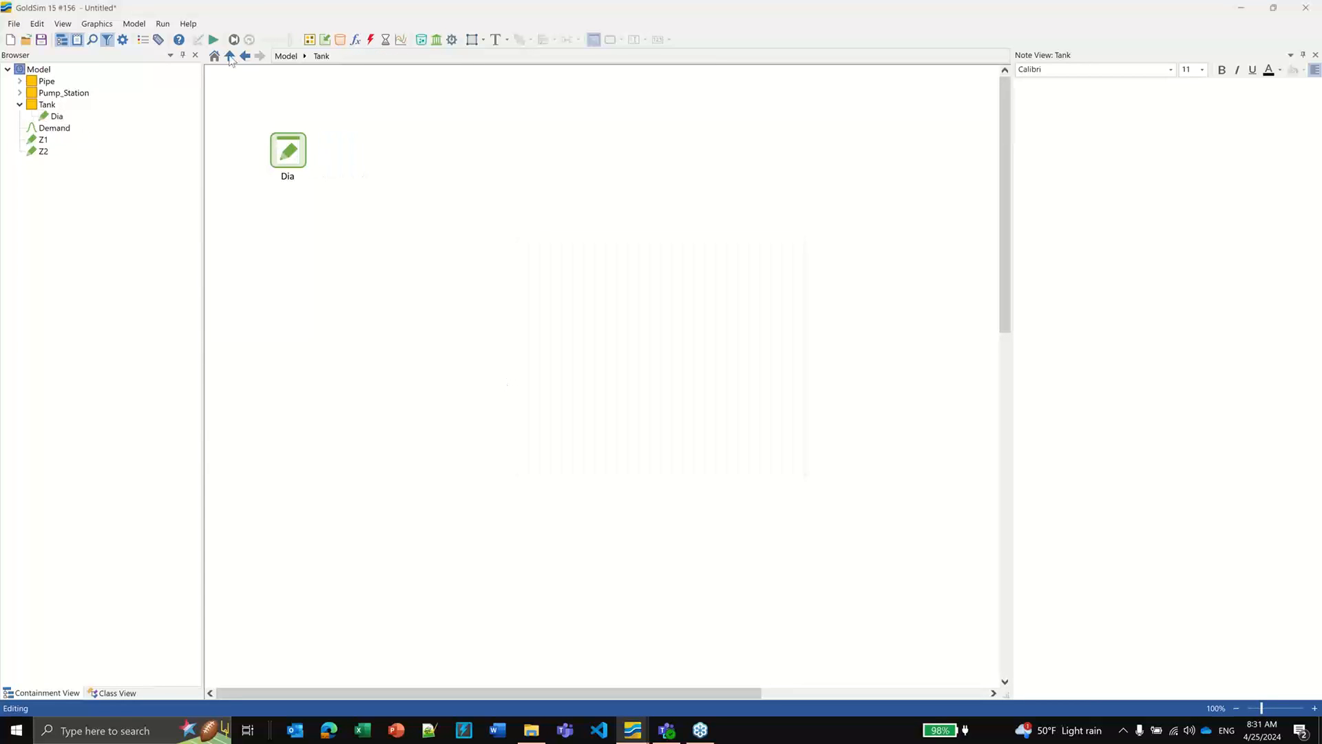
left_click(215, 56)
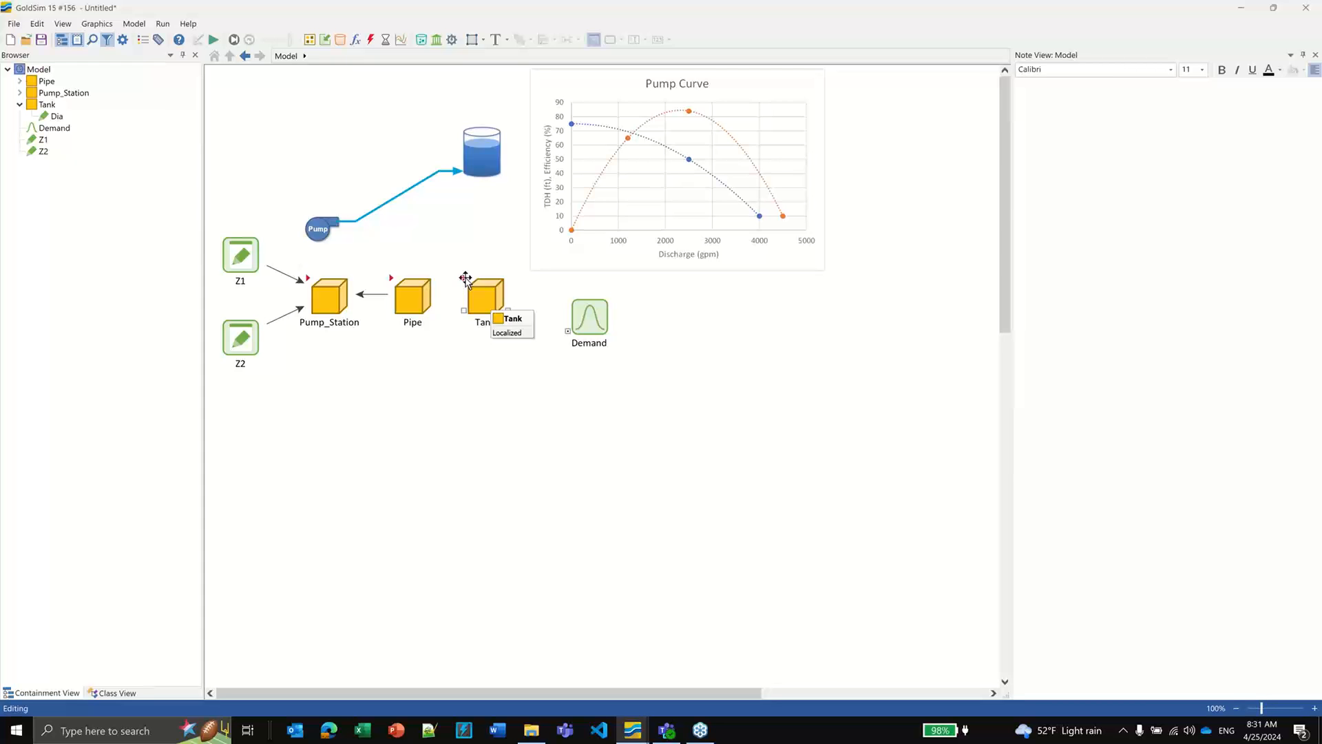
left_click_drag(590, 318, 582, 298)
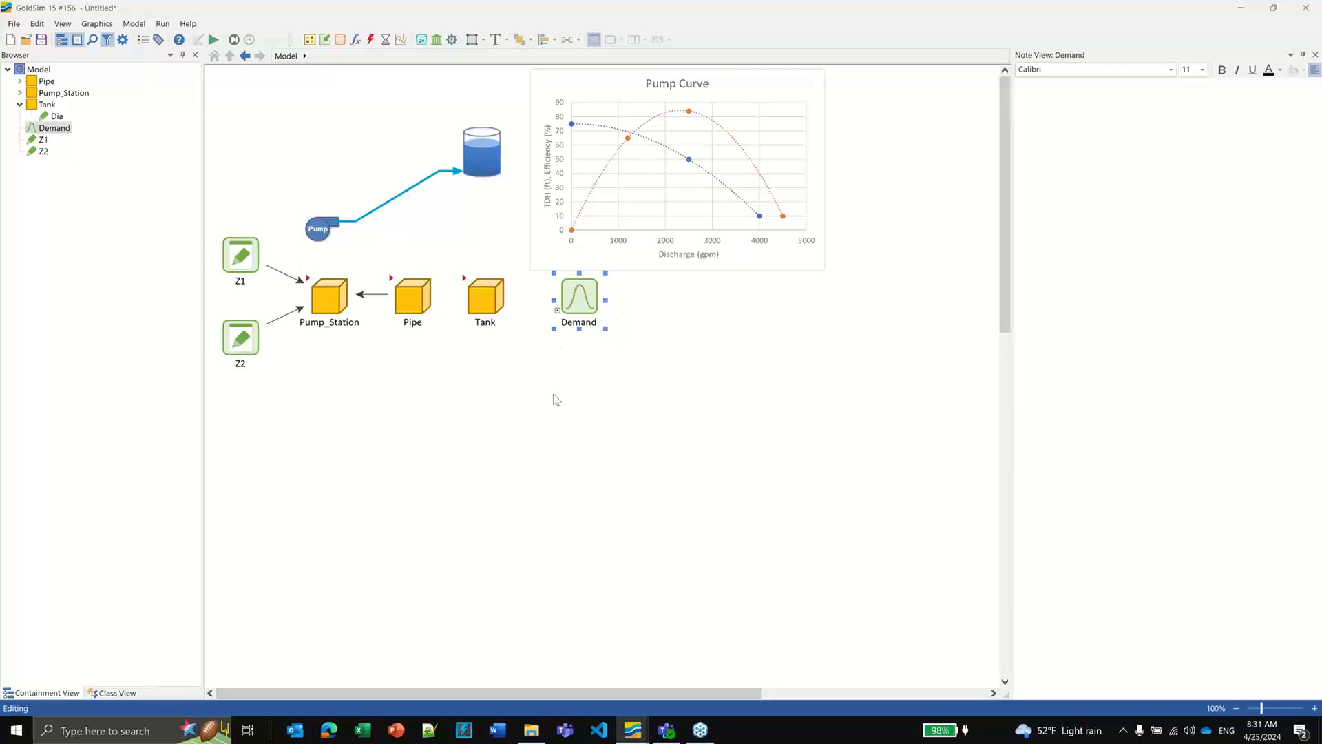
Step: Insert a Pool element beside Dia inside Tank, checking the available volume units for its quantity before accepting it
double_click(475, 294)
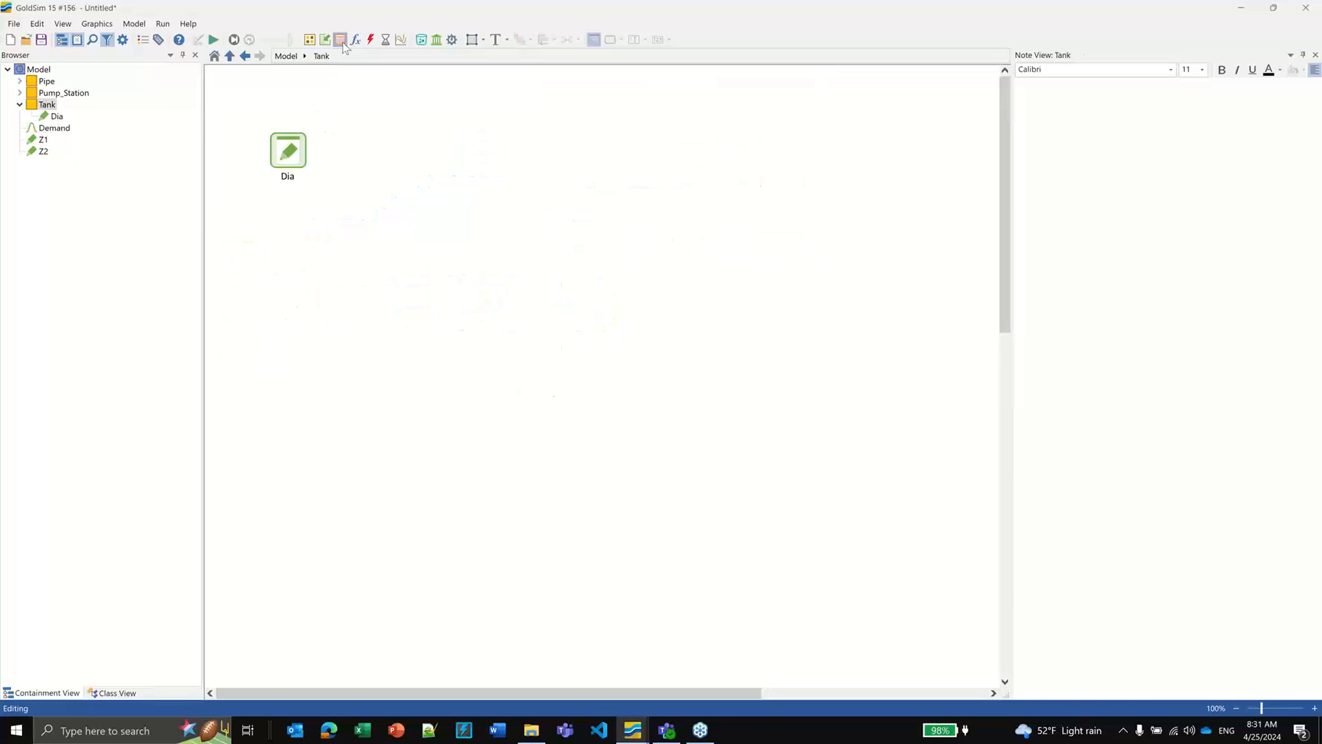
left_click(341, 40)
left_click(360, 85)
left_click(389, 150)
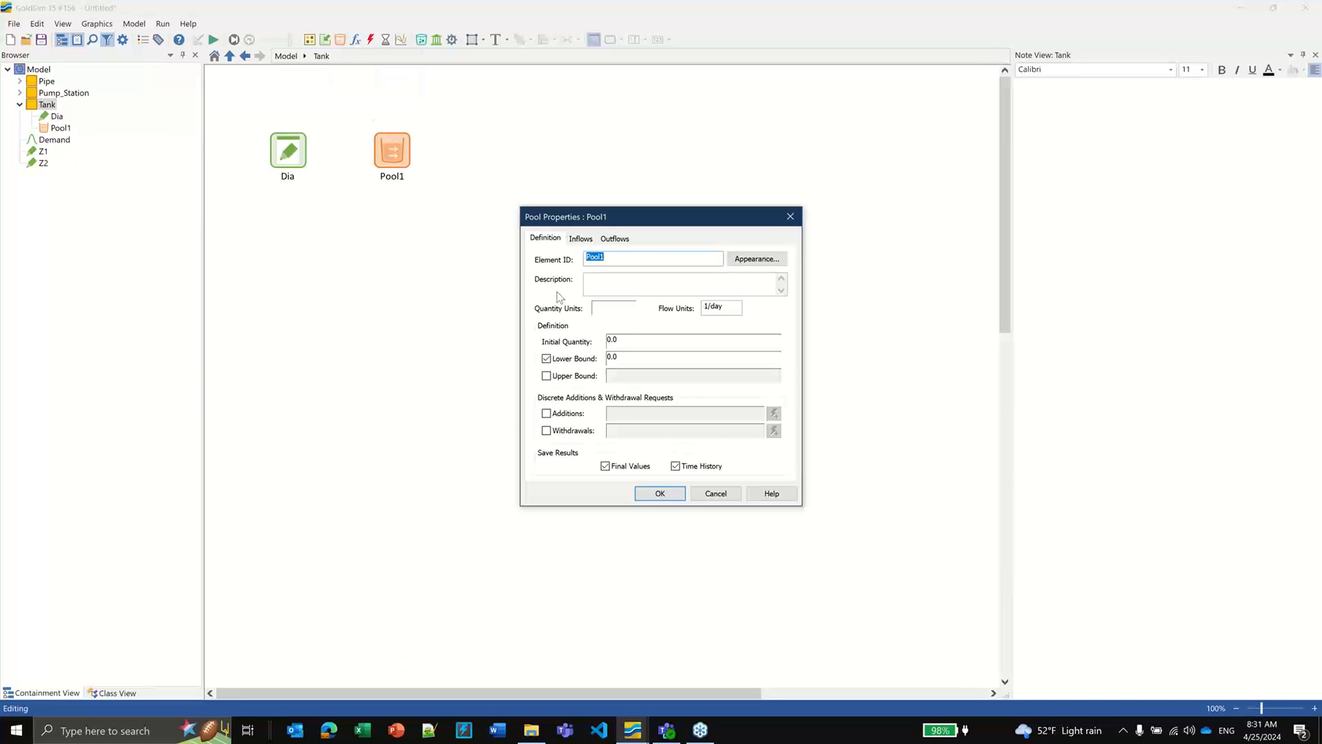
left_click(629, 311)
right_click(611, 309)
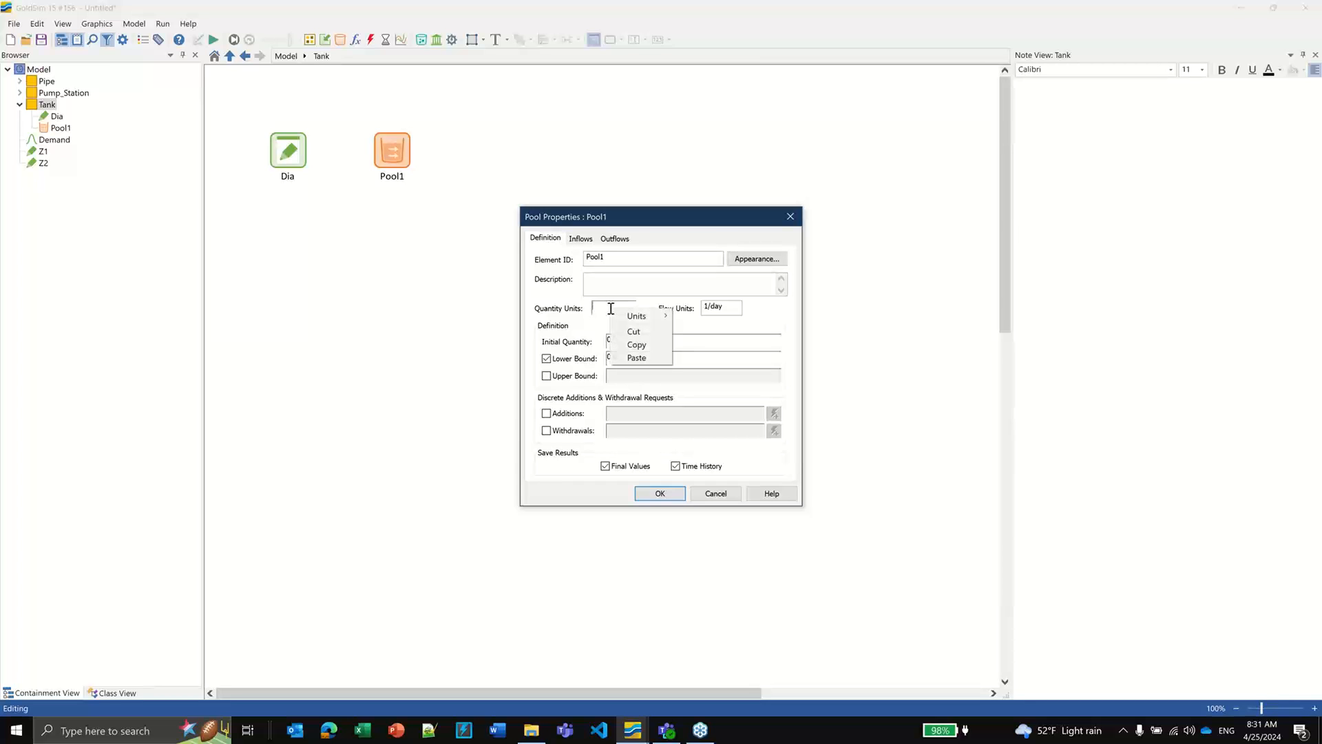
mouse_move(636, 315)
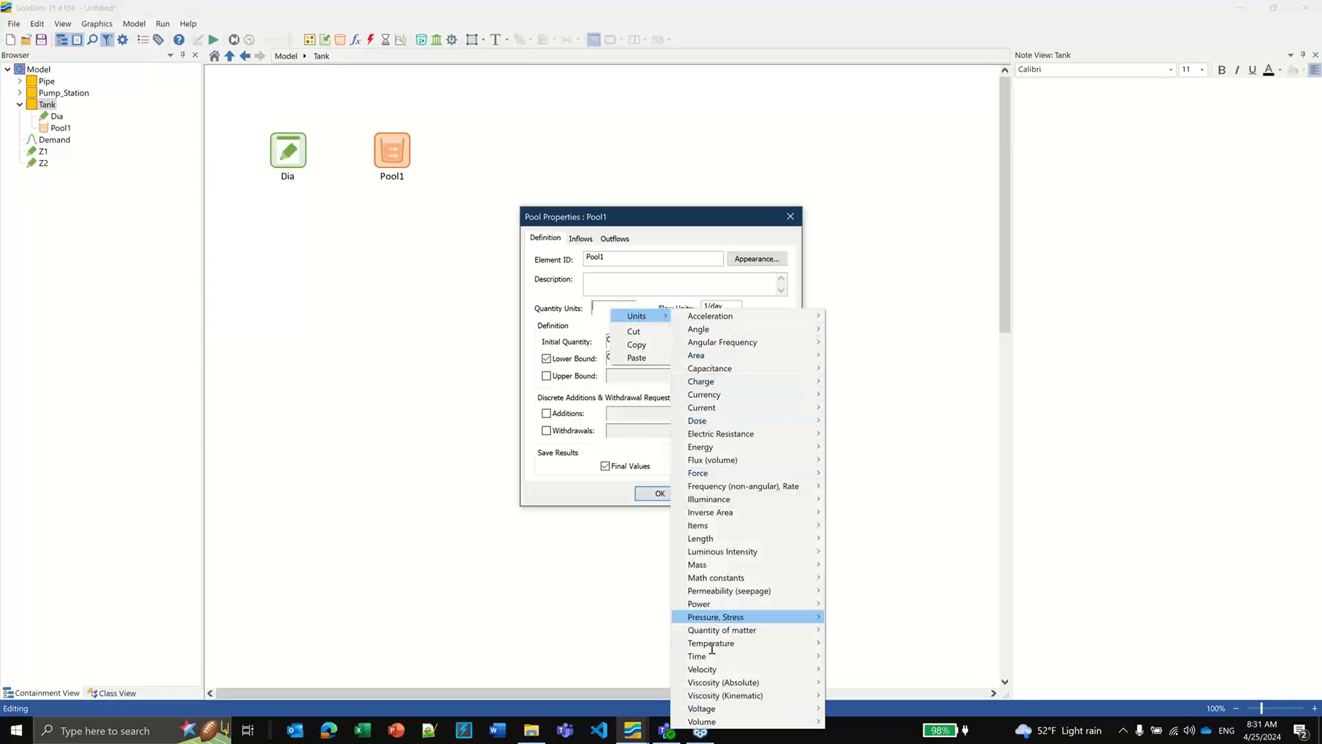
mouse_move(707, 721)
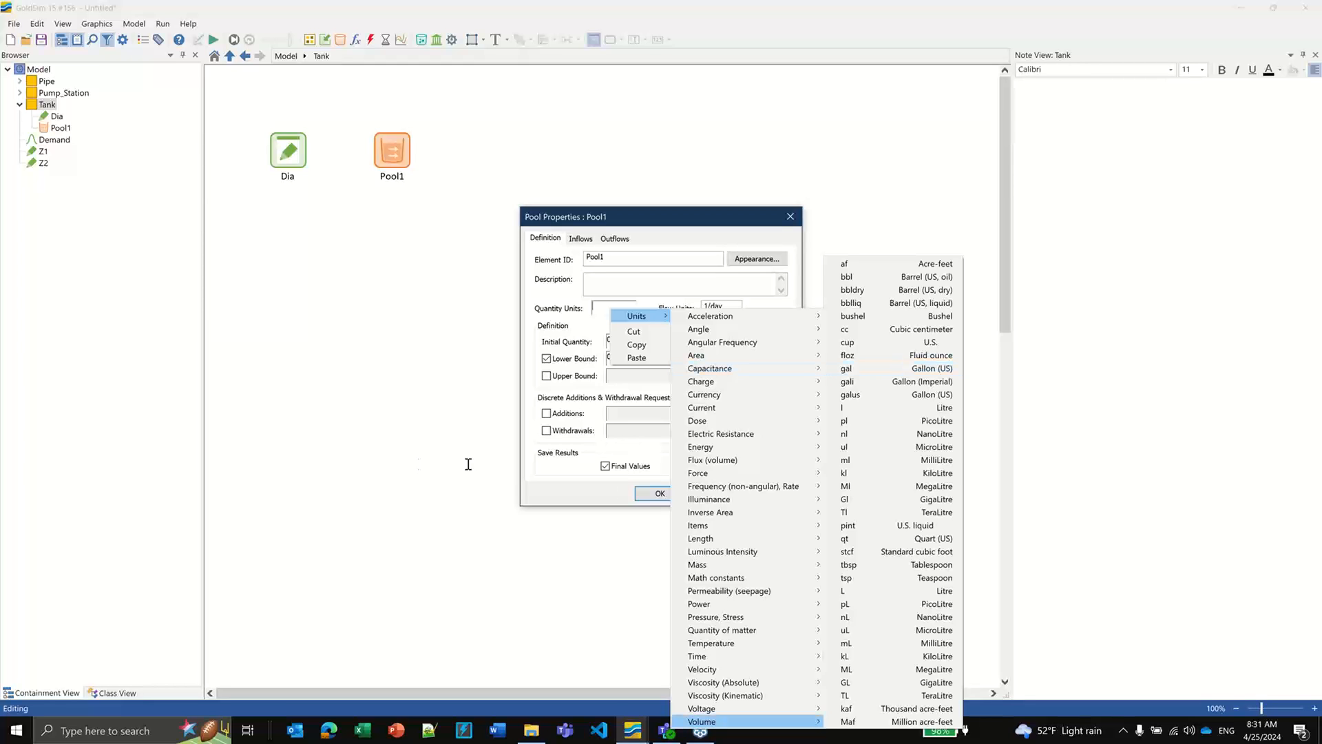
left_click(549, 464)
left_click(651, 493)
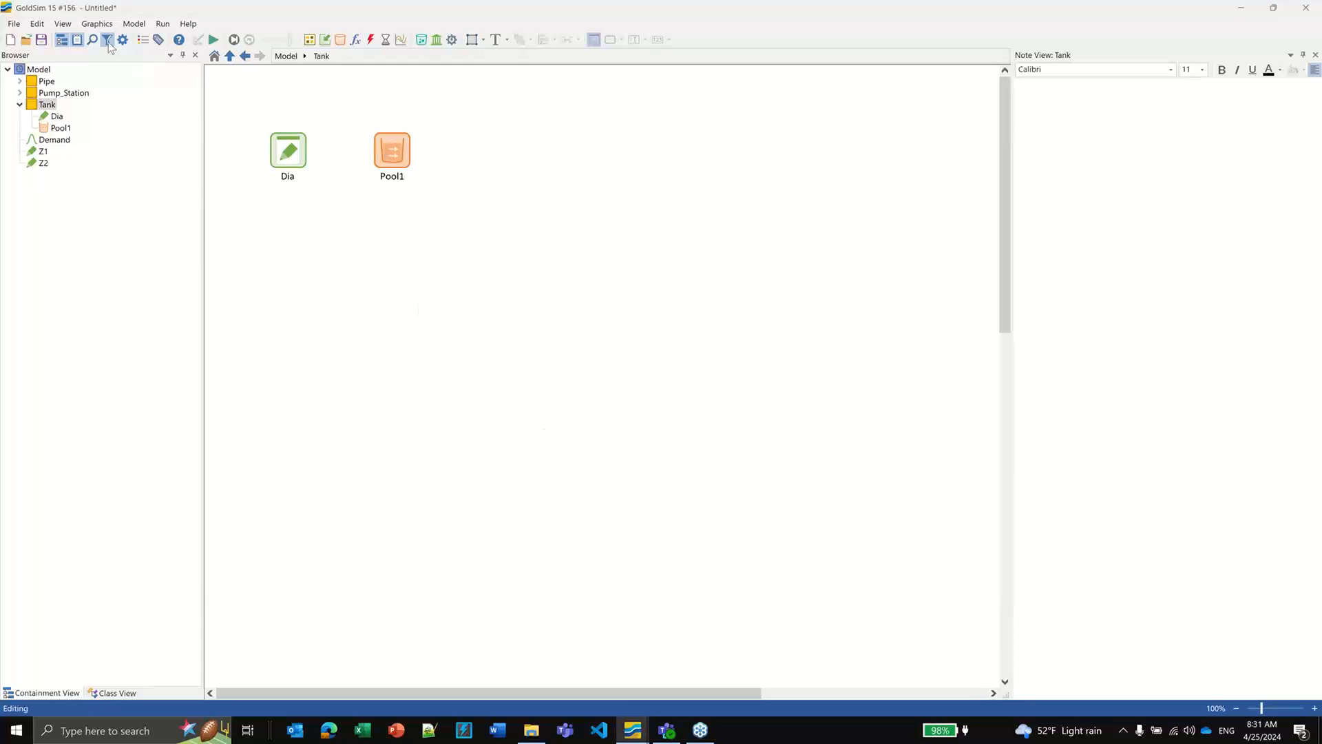
Step: Create a custom volume unit Mgal, described as million gallons and defined as 1000000 gal, and check its entry in the unit list
left_click(133, 24)
left_click(148, 72)
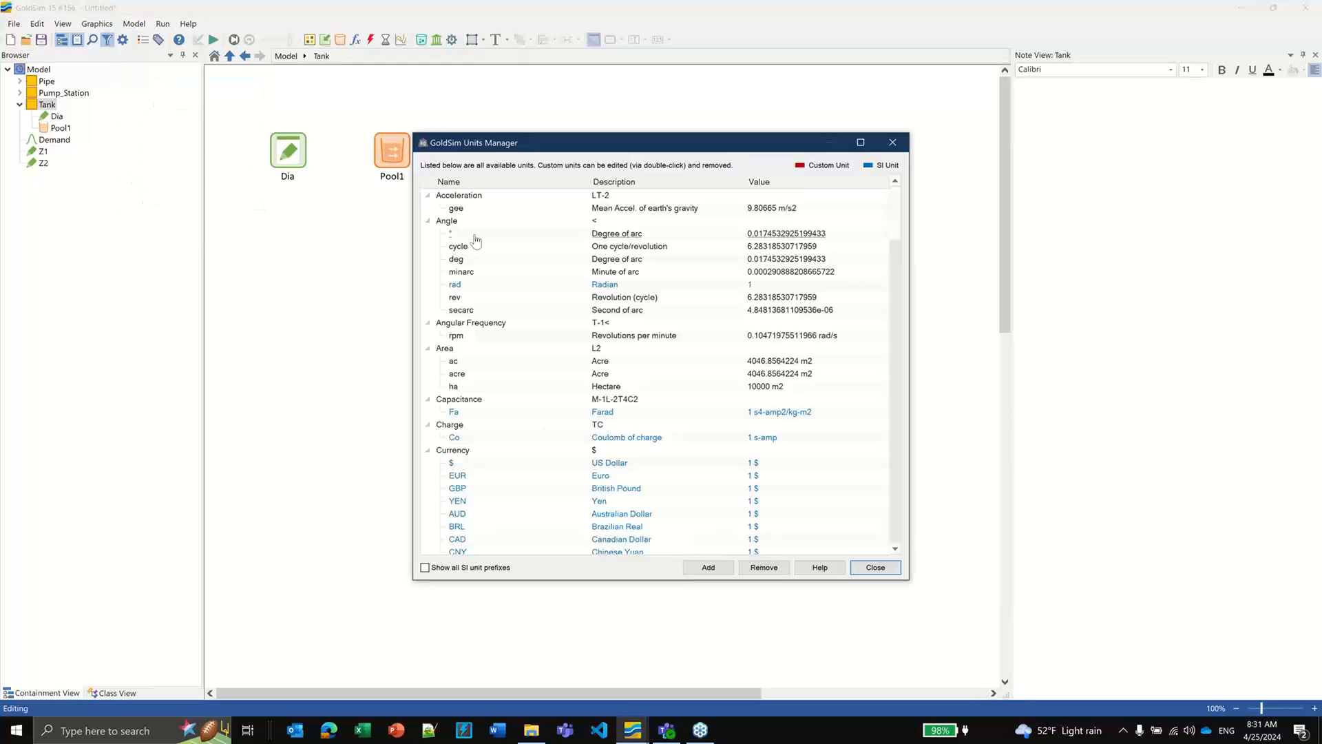
left_click(708, 566)
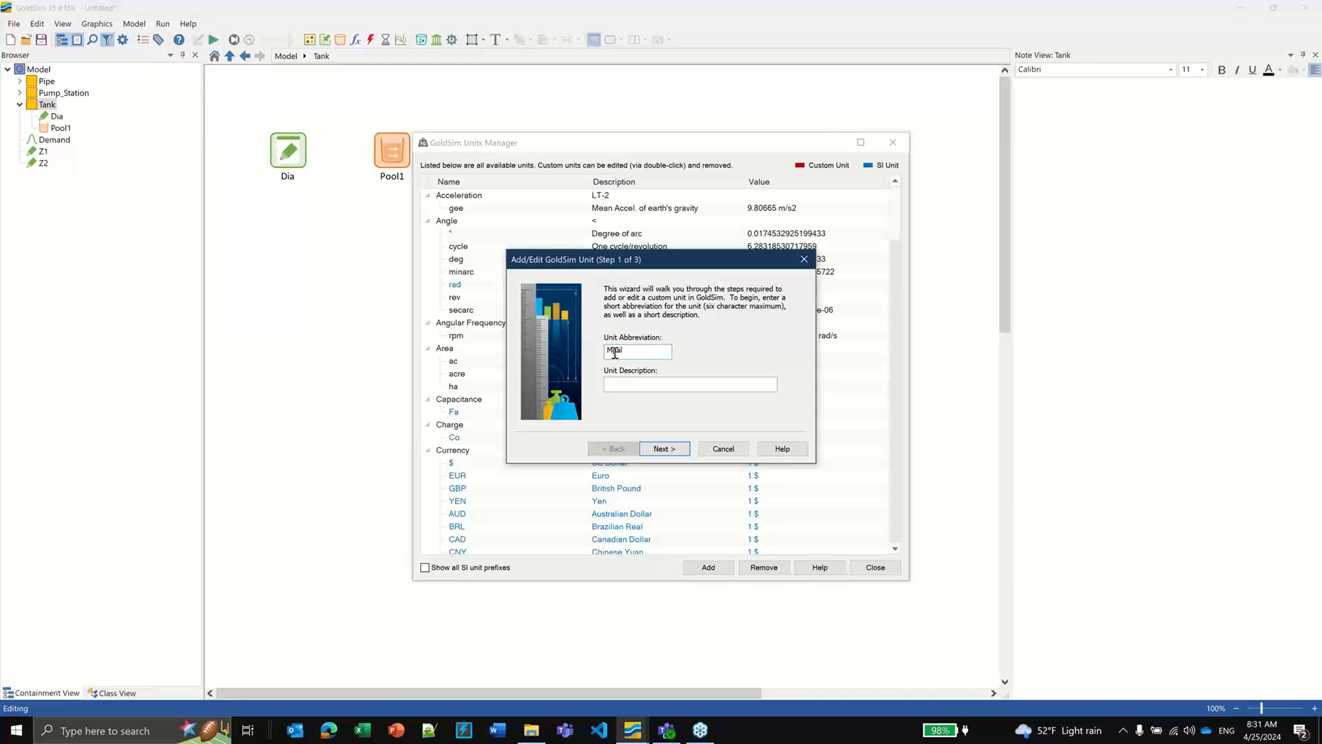
left_click(665, 384)
left_click(664, 449)
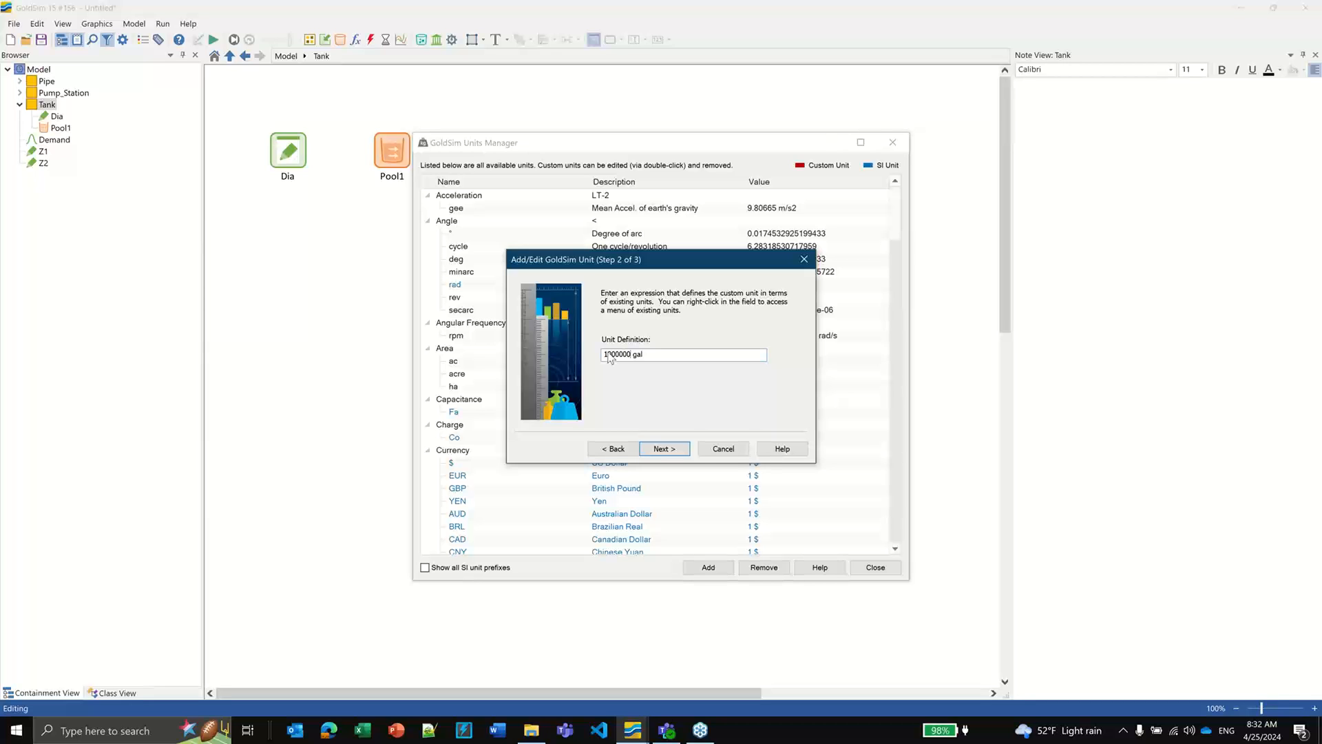
left_click(680, 451)
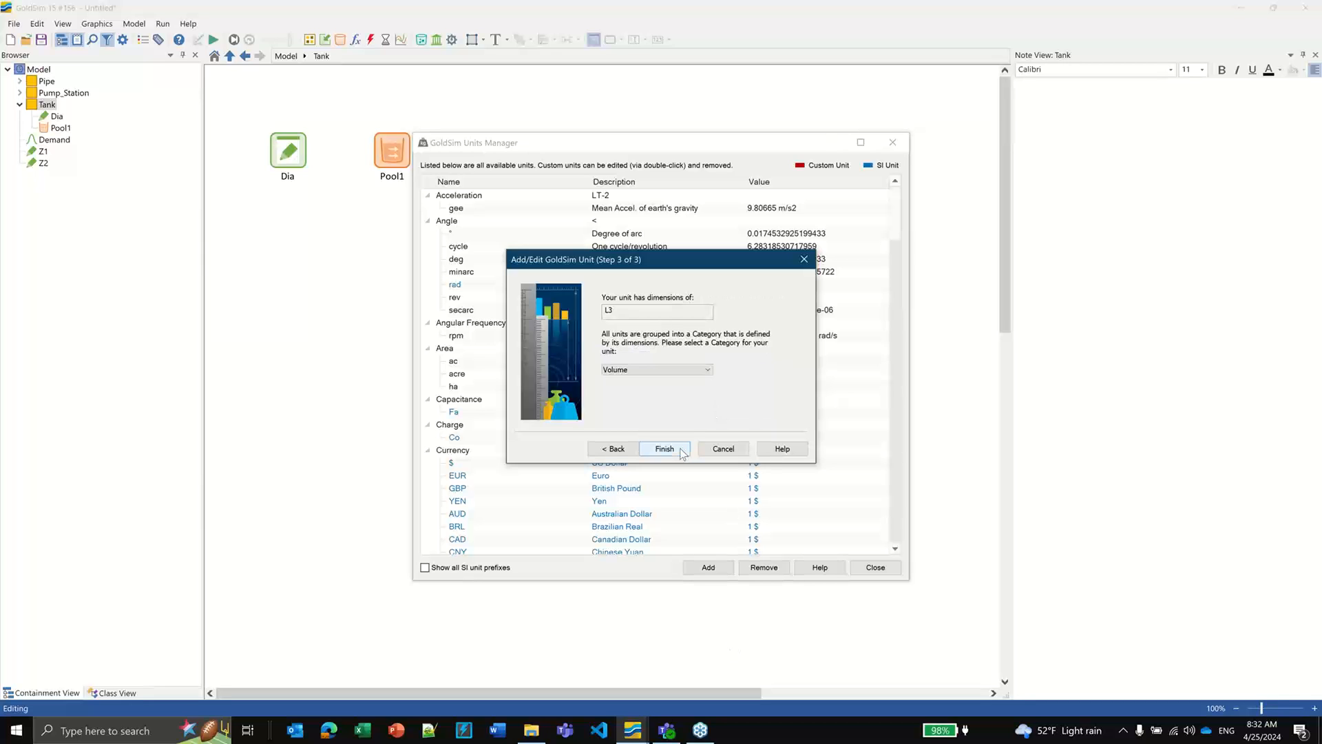
left_click(667, 449)
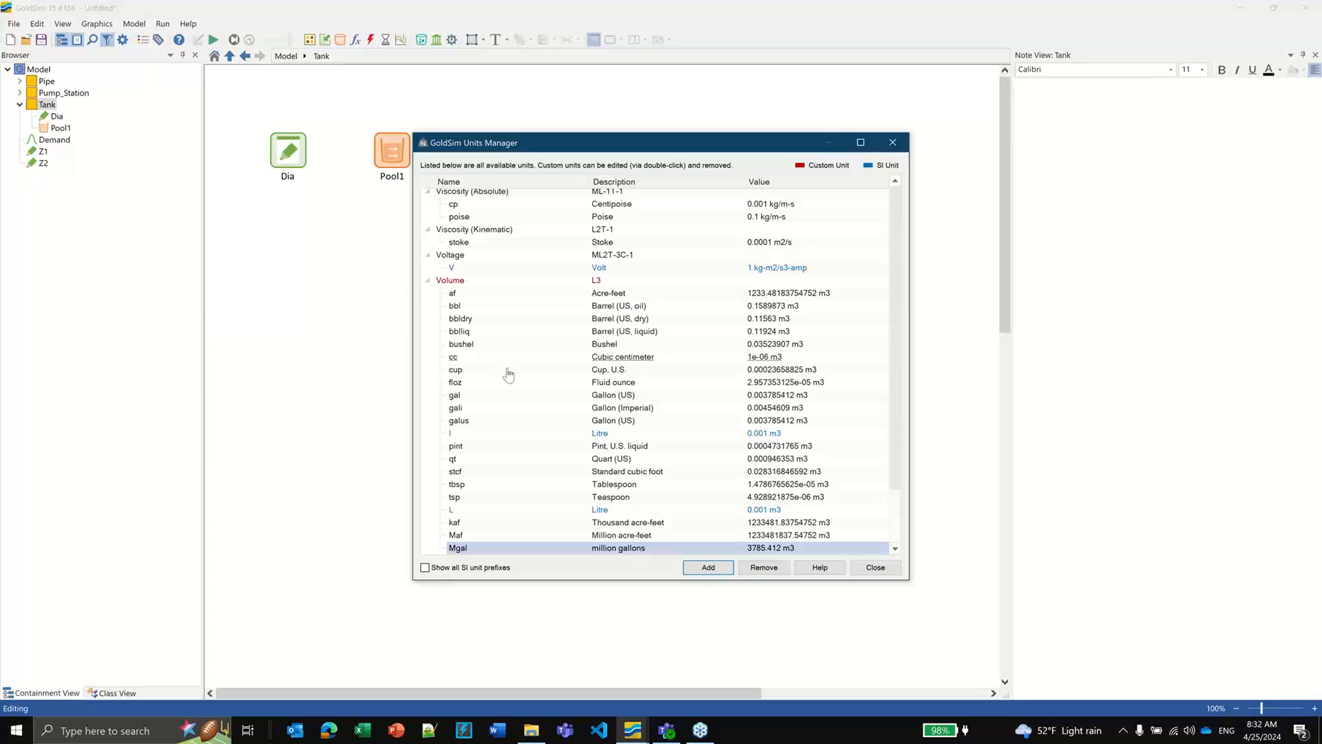
left_click(895, 463)
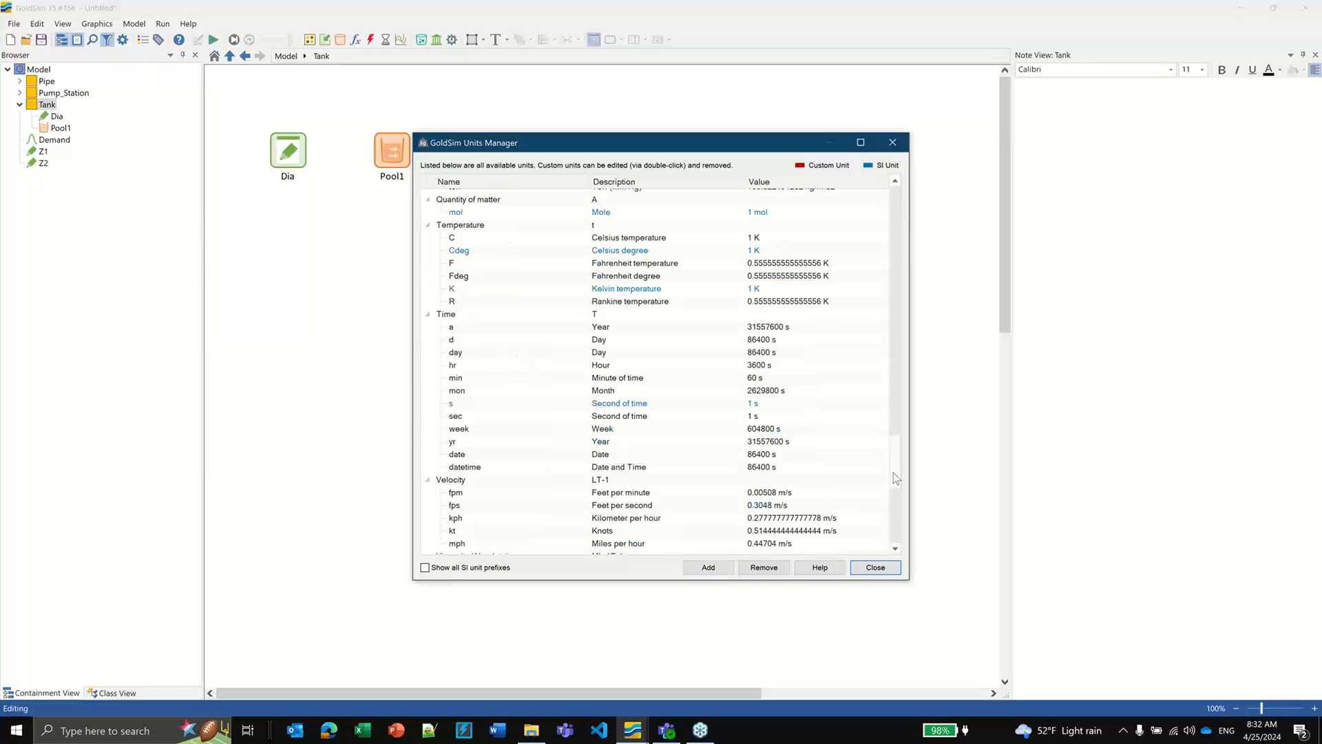
left_click(894, 500)
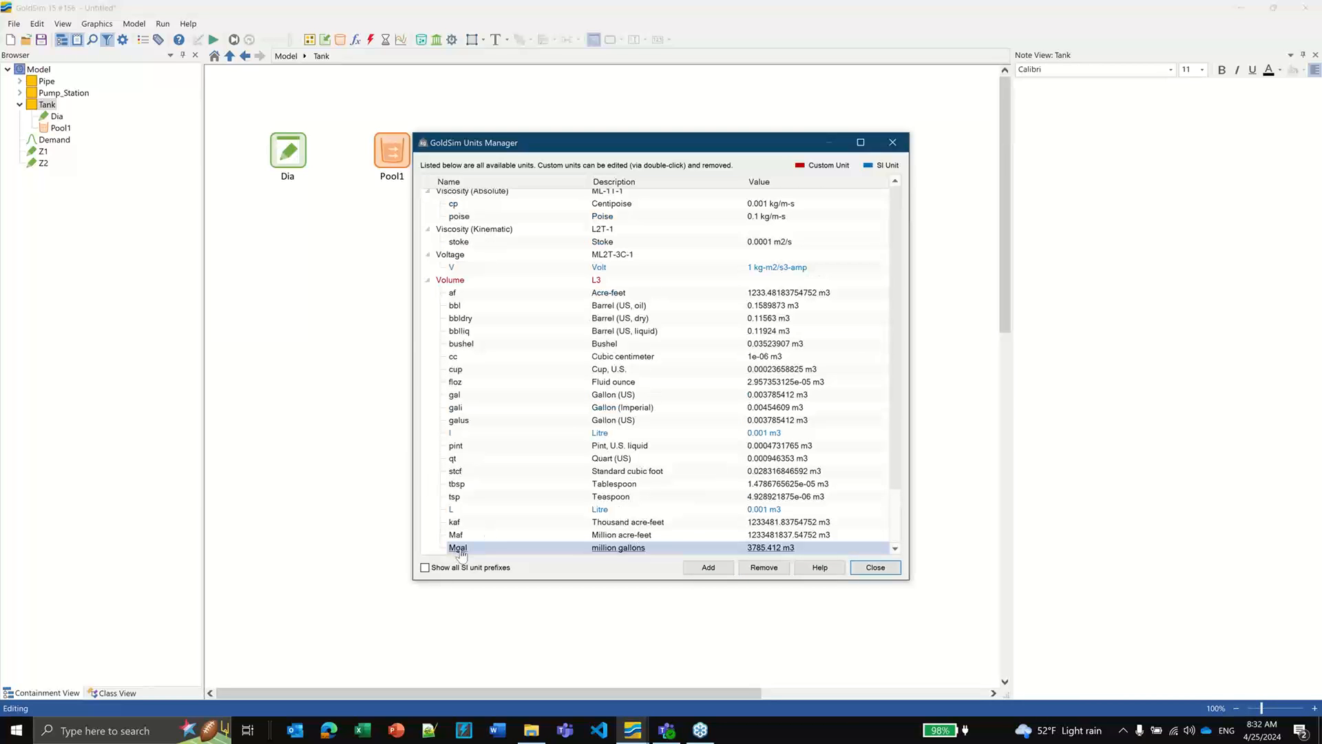
left_click(873, 568)
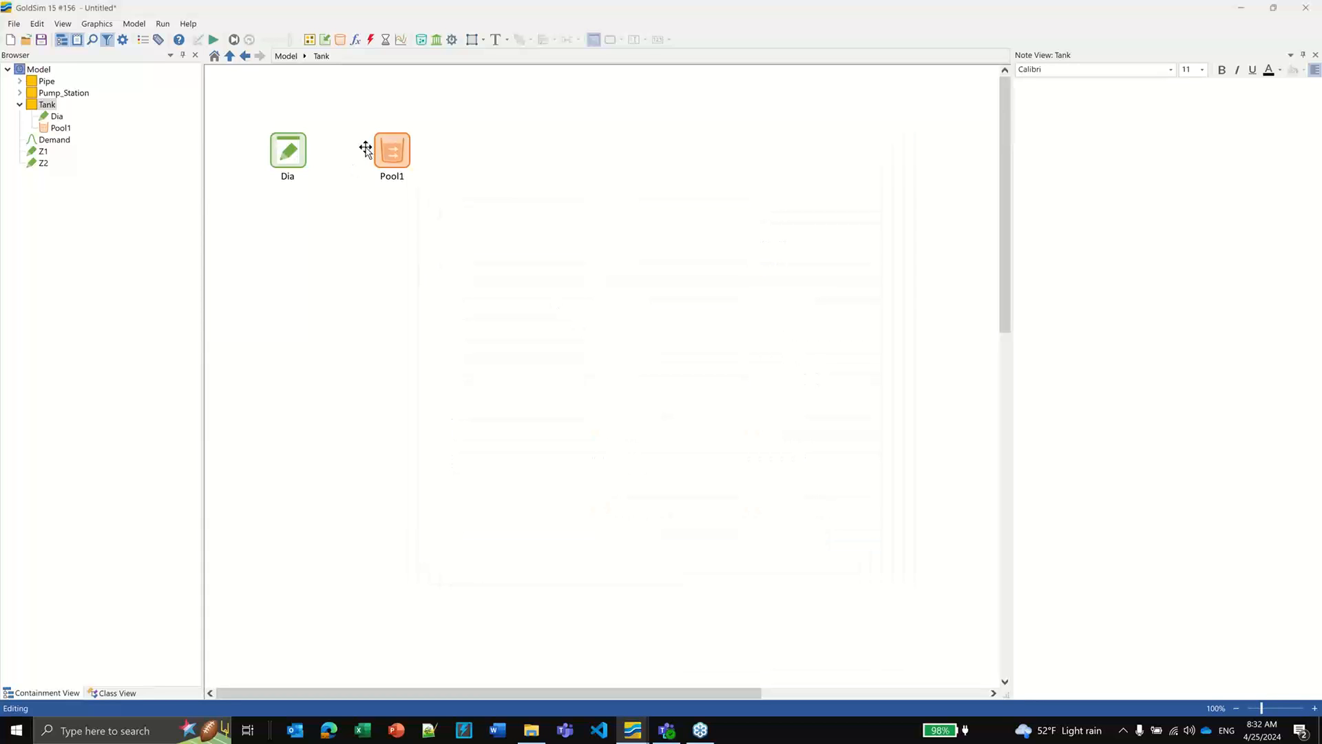
Step: Set Pool1's quantity units to Mgal and change its flow units from a per-day rate to a gallon-based flow unit
double_click(392, 149)
left_click(612, 307)
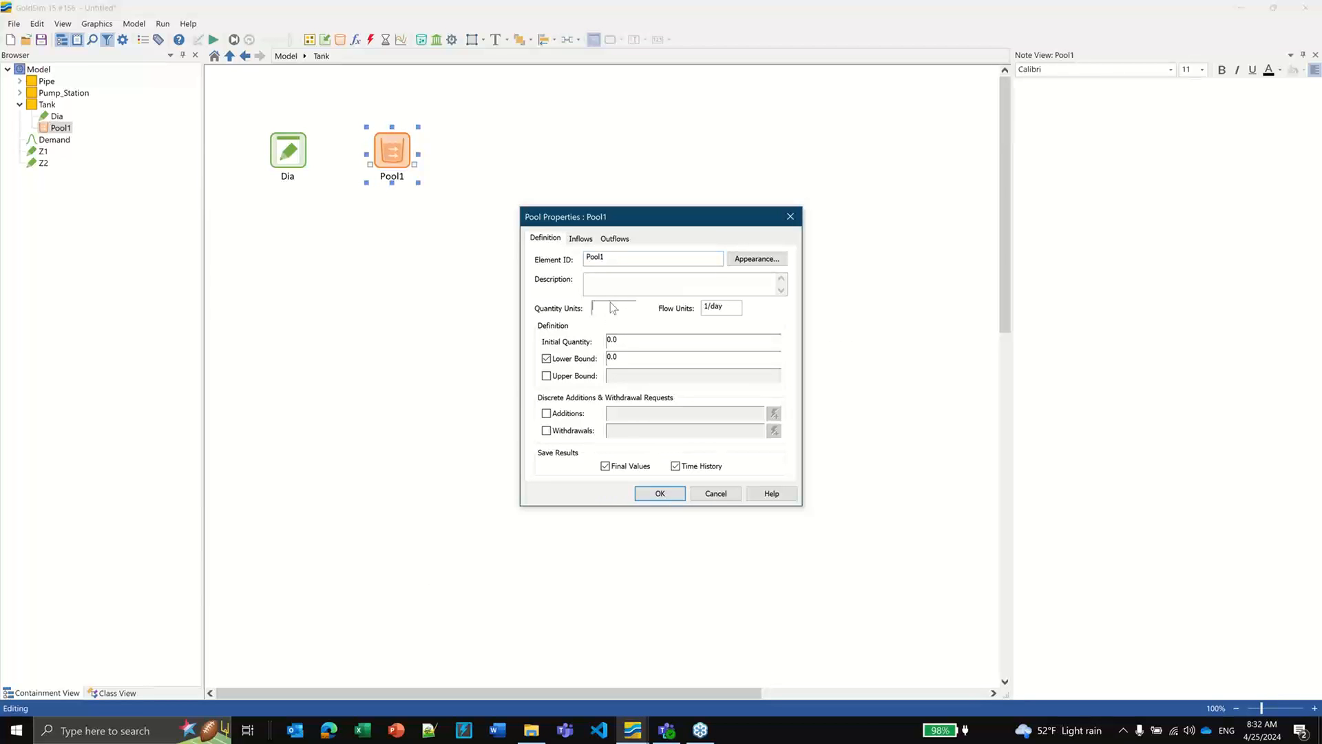
type("Mgal")
left_click(711, 310)
key("ctrl+a")
key("BackSpace")
type("gp")
left_click(654, 497)
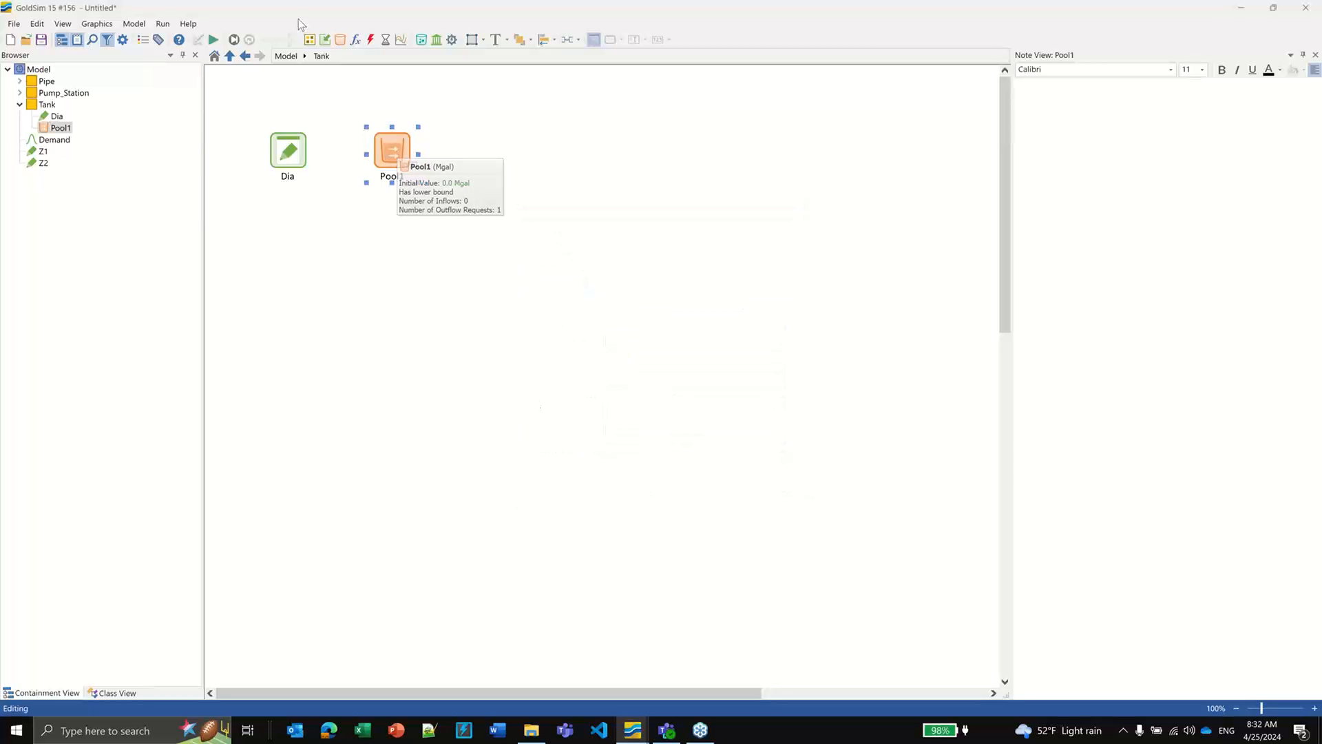
Step: Insert an Expression element named Area below Dia, with display units of ft2
left_click(356, 41)
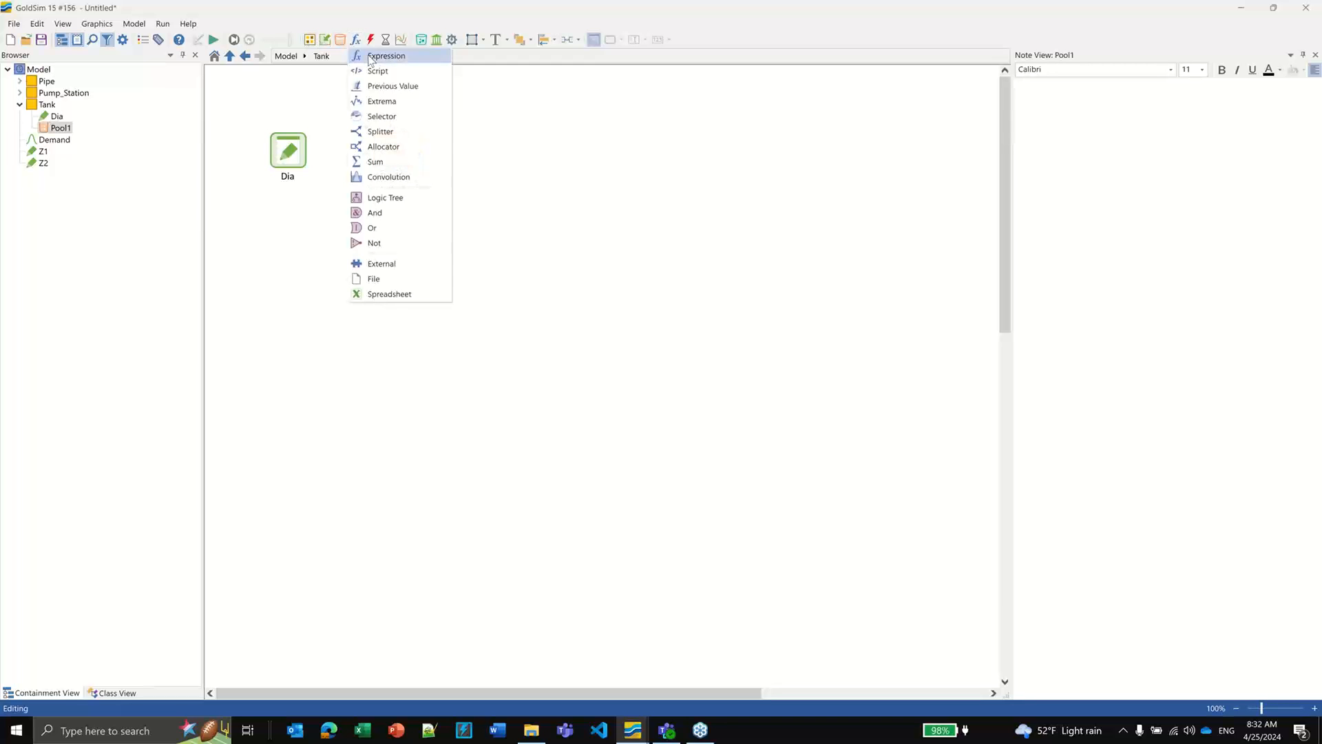
left_click(385, 56)
left_click(294, 259)
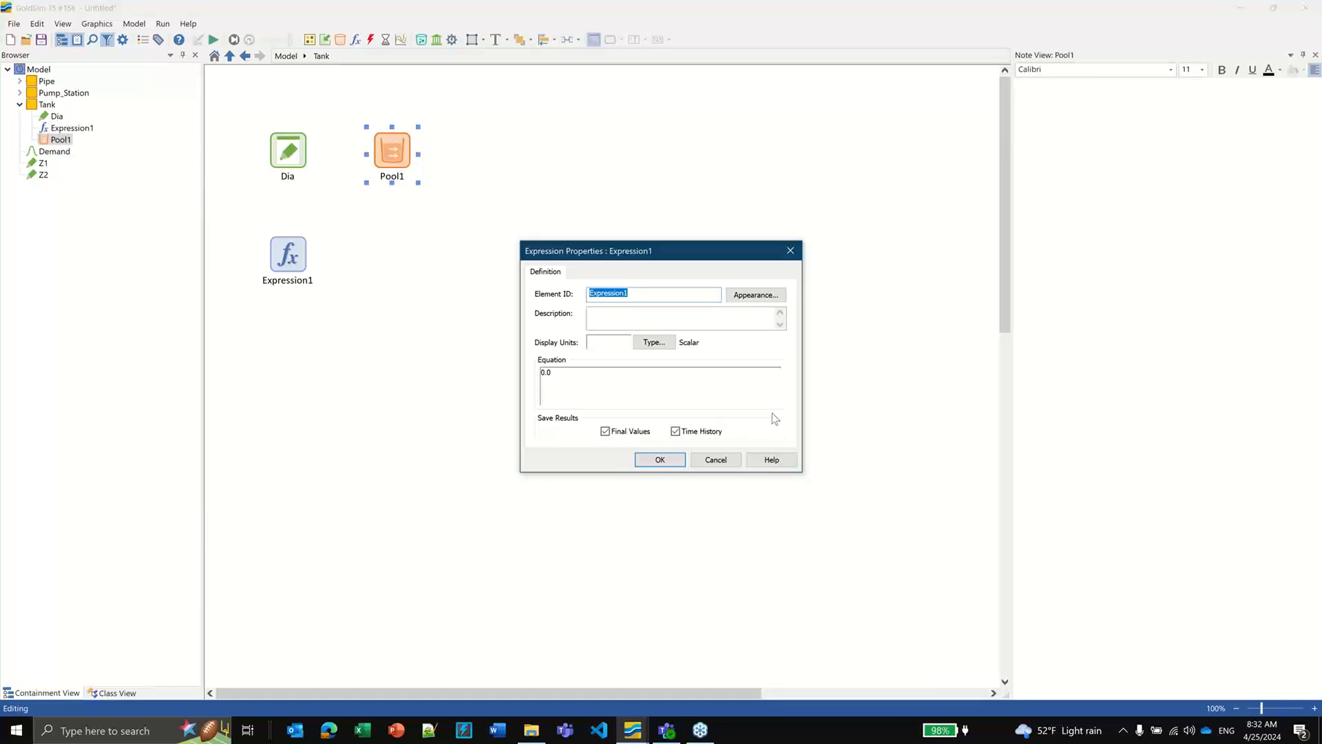
type("Area")
left_click(609, 342)
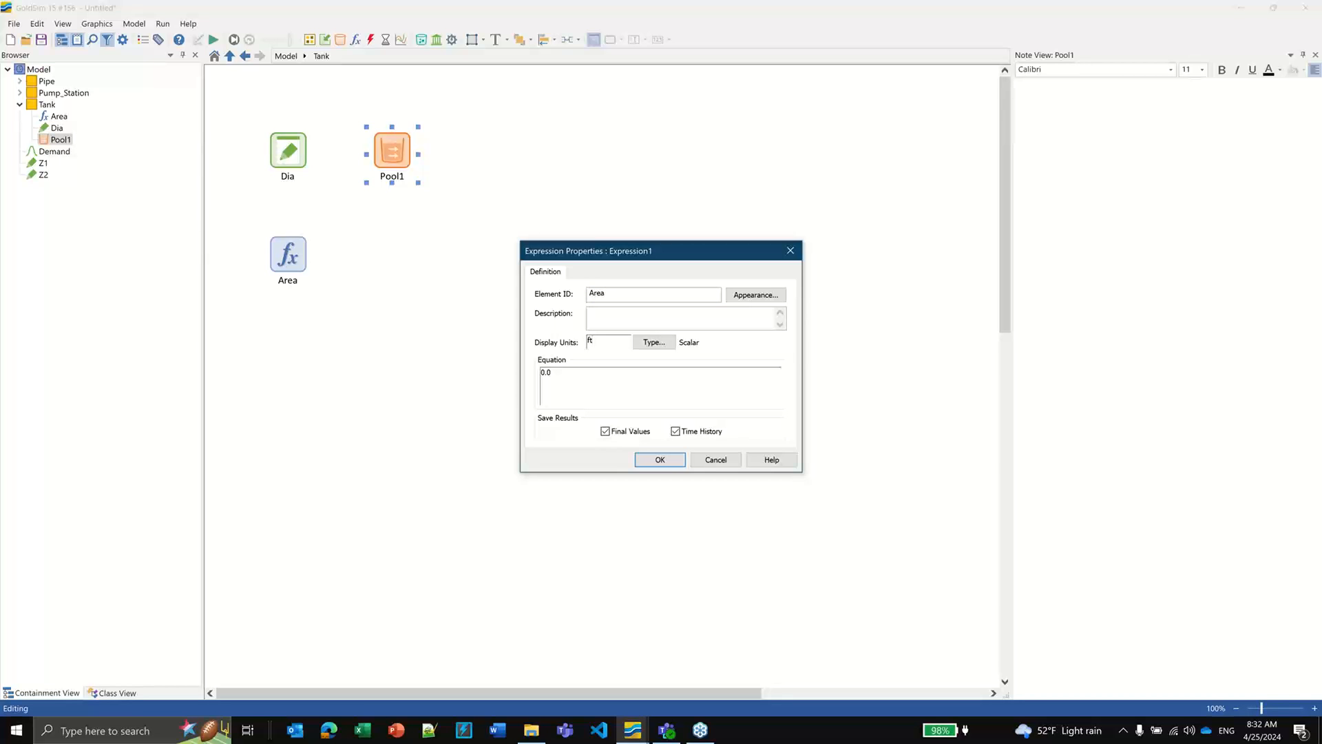
Step: Define the equation of the Area expression as dia^2 * pi / 4 and accept it
left_click_drag(570, 376, 541, 372)
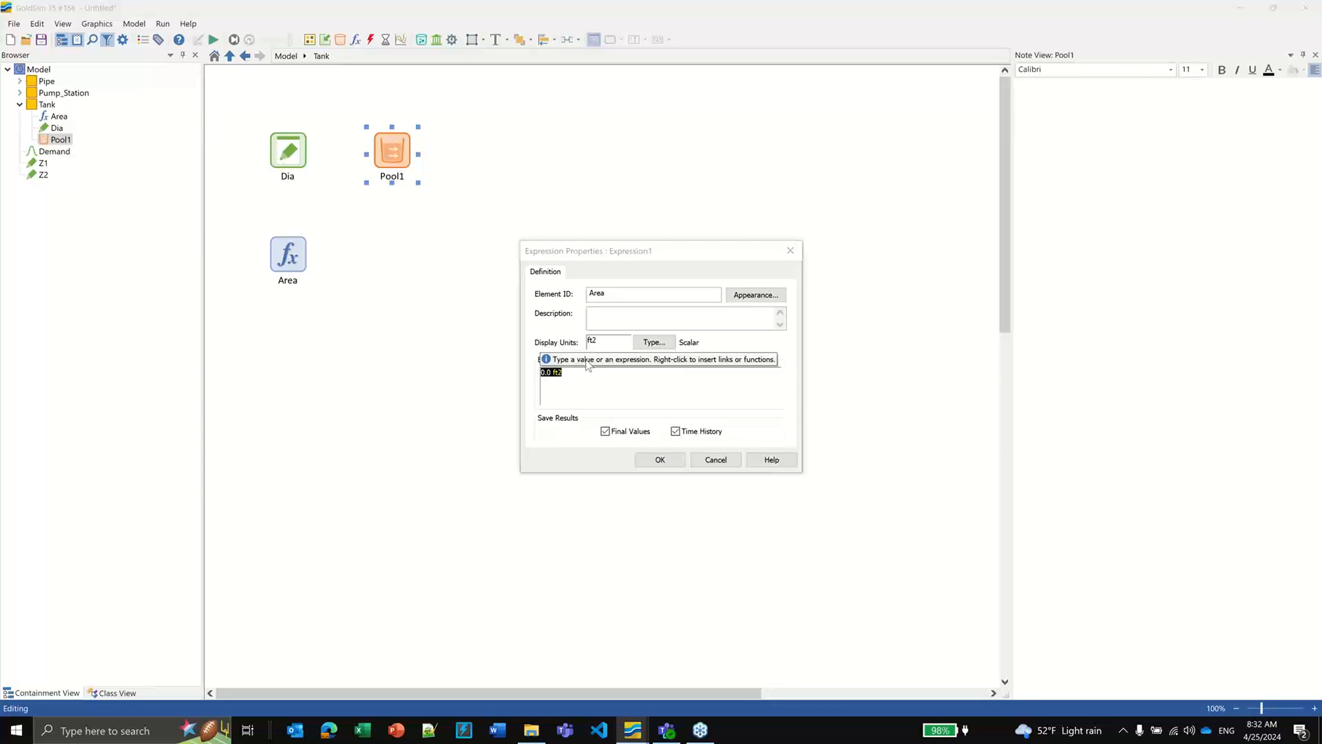
type("dia * ")
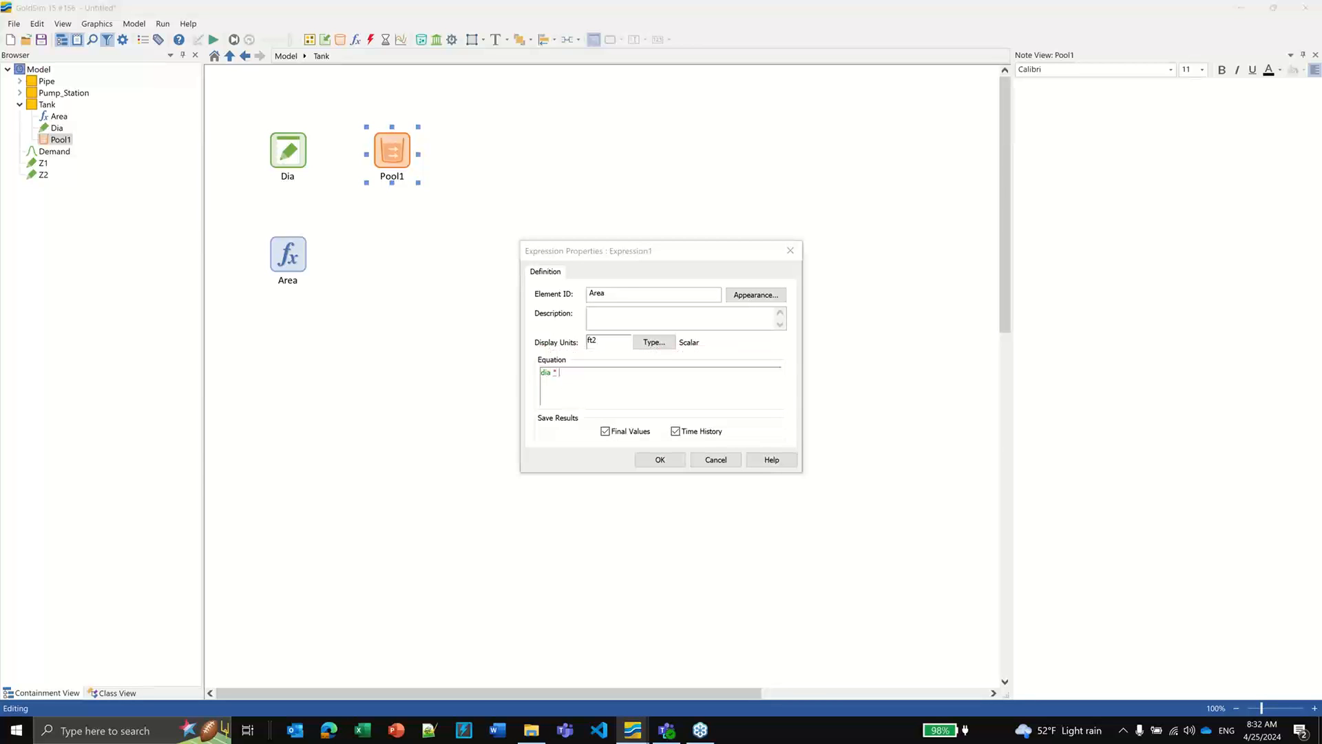
type("pi /")
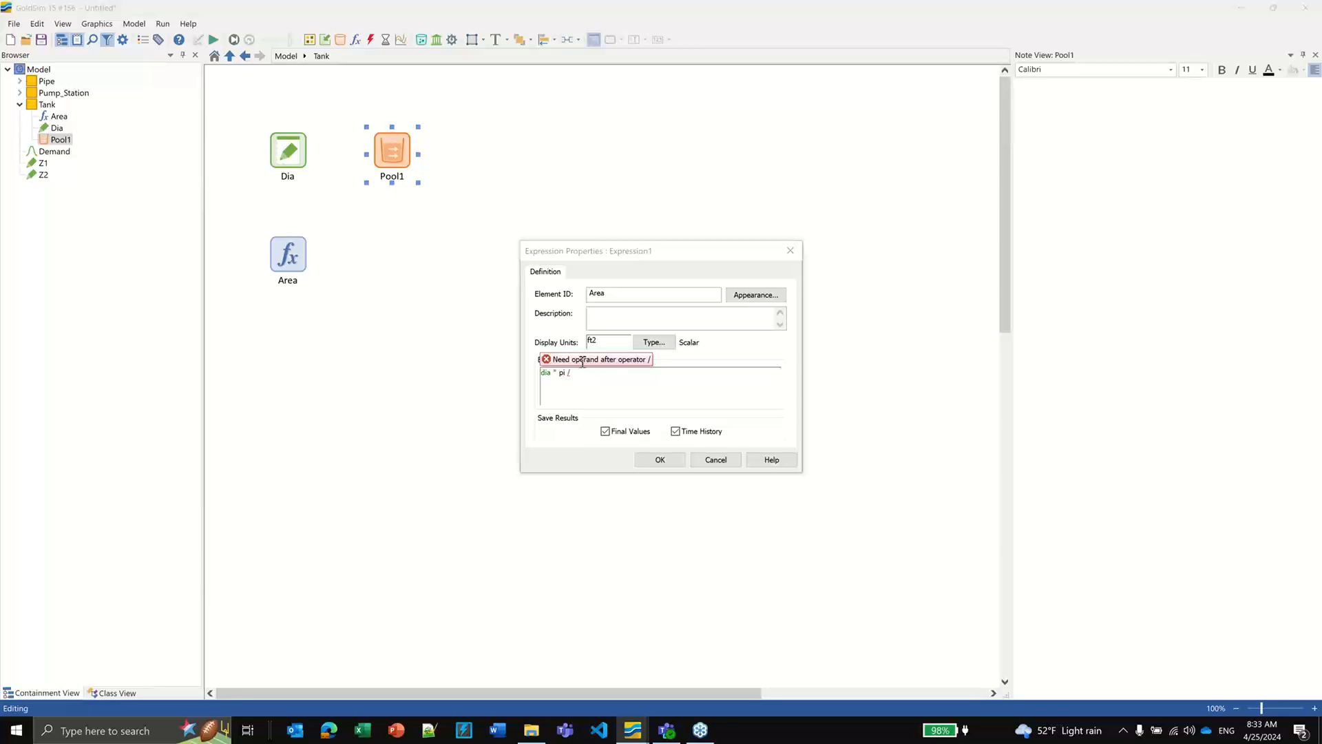
type(" 4")
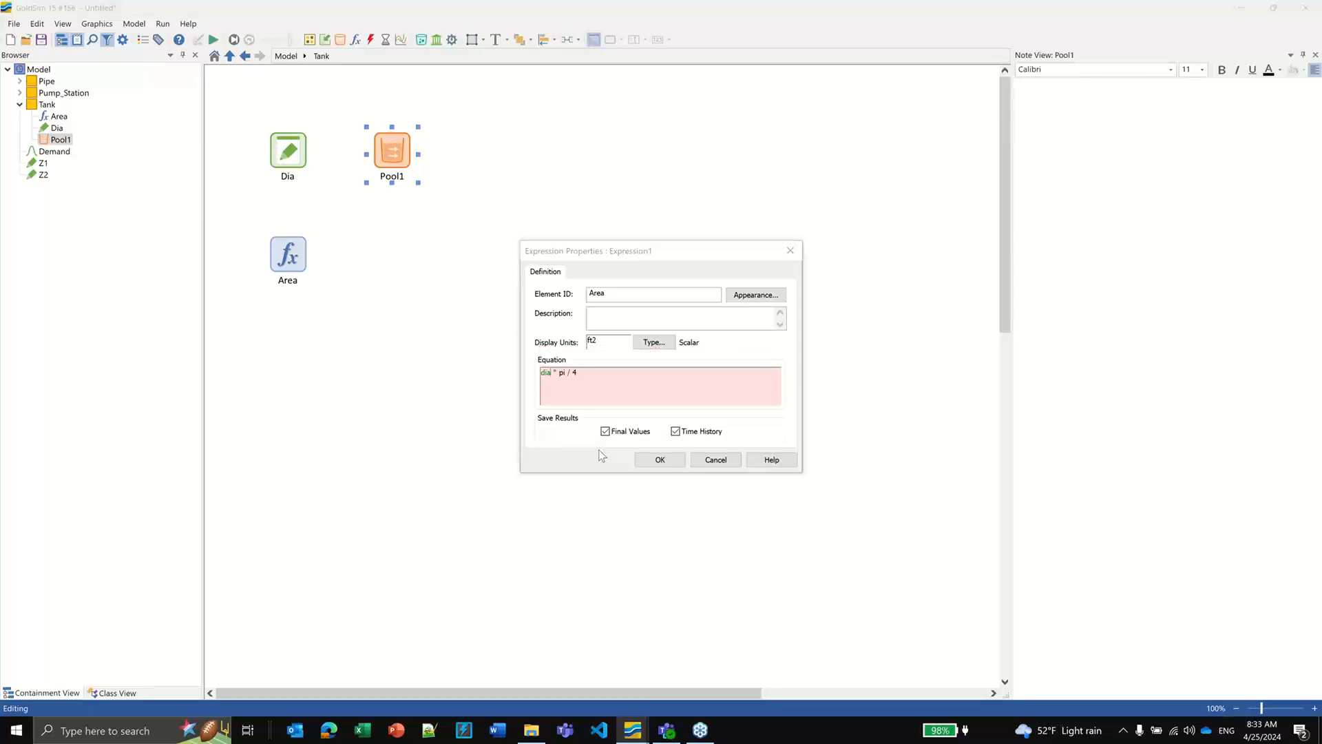
type("^2")
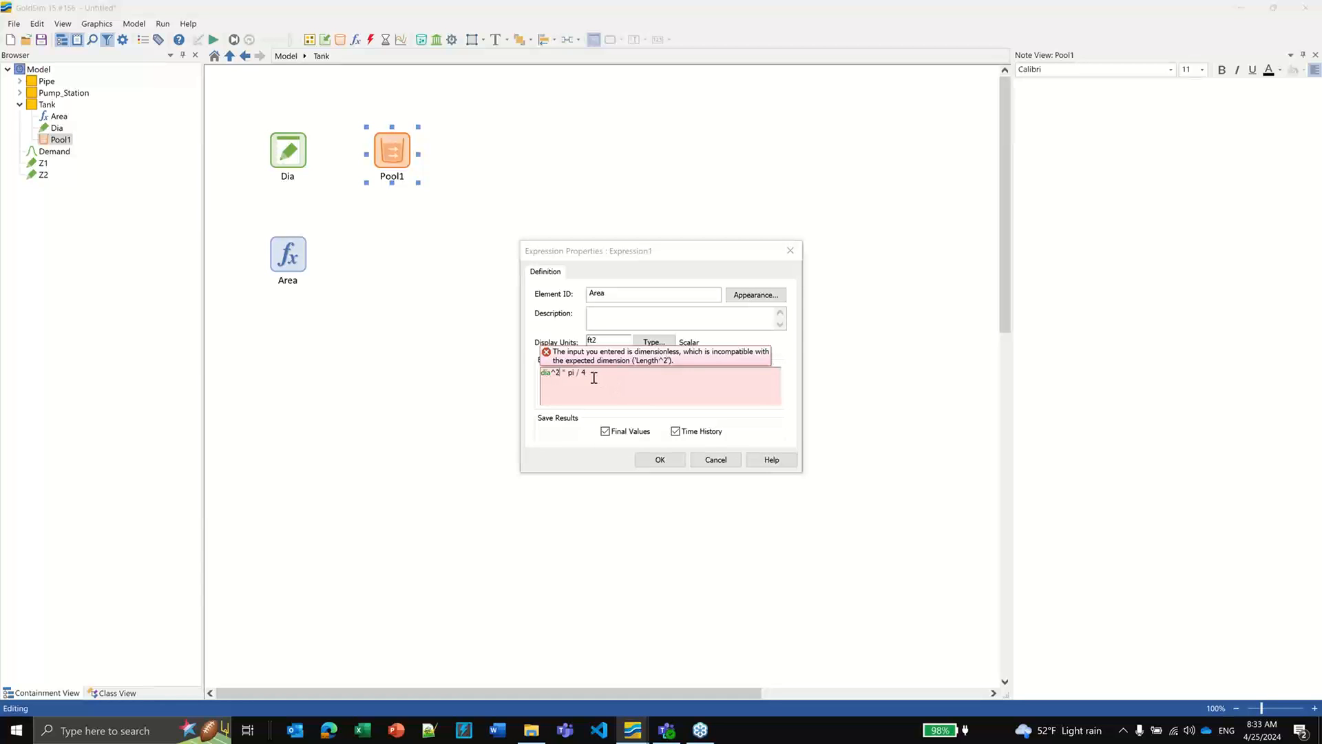
left_click(657, 459)
left_click(697, 404)
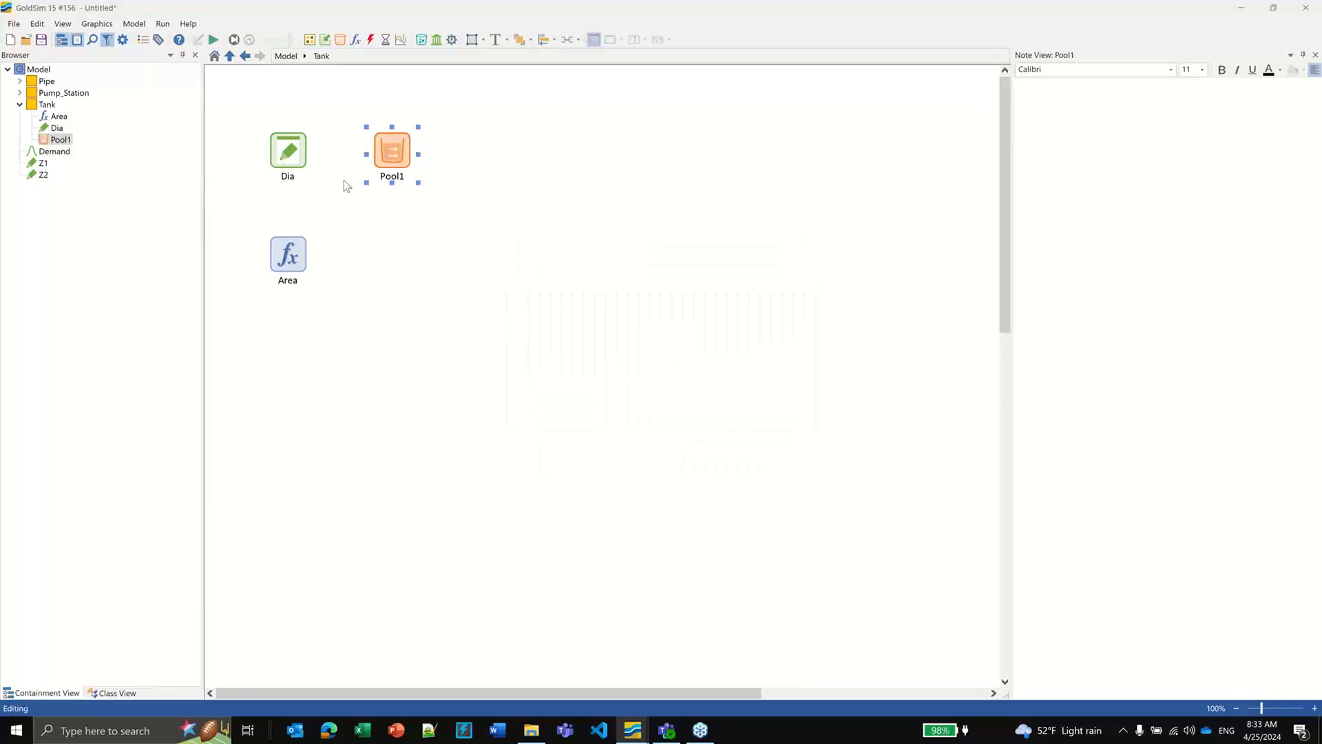
Step: Set the Dia data element to 30 ft and review the definition of the Area expression that depends on it
double_click(300, 151)
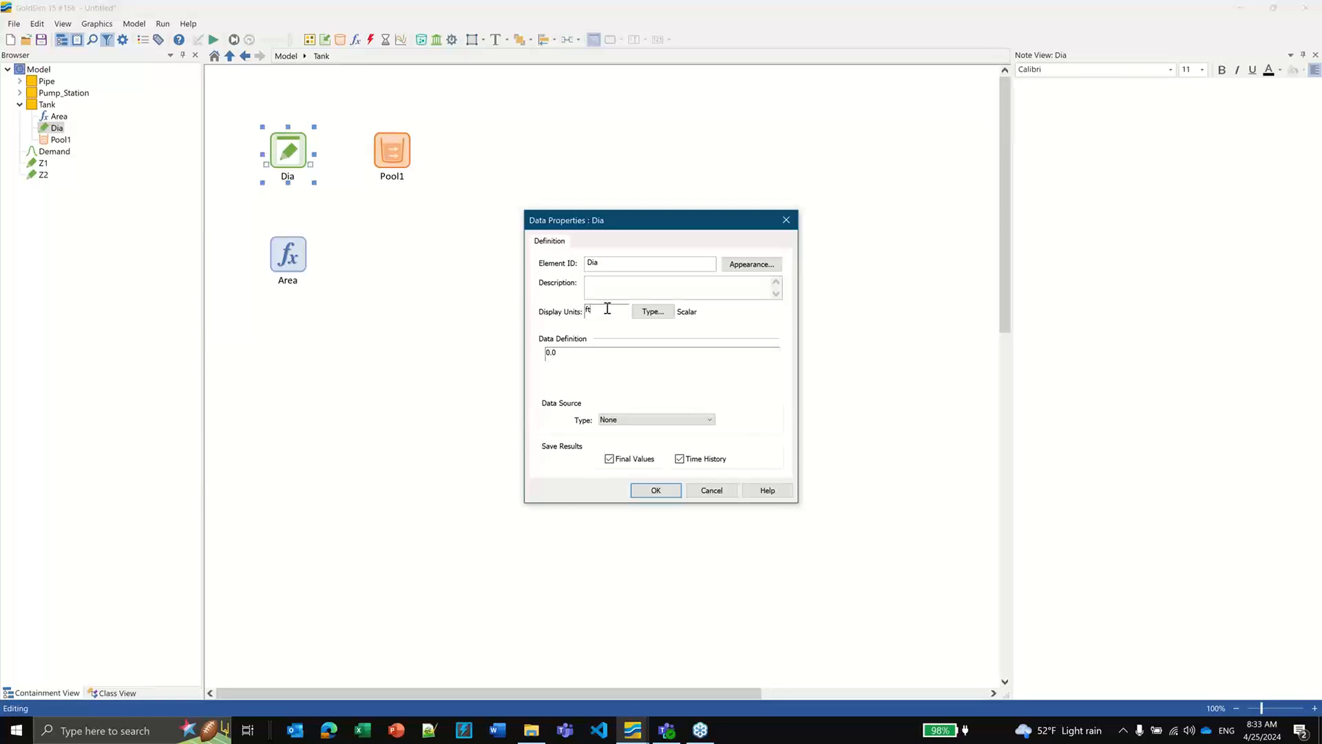
left_click(557, 354)
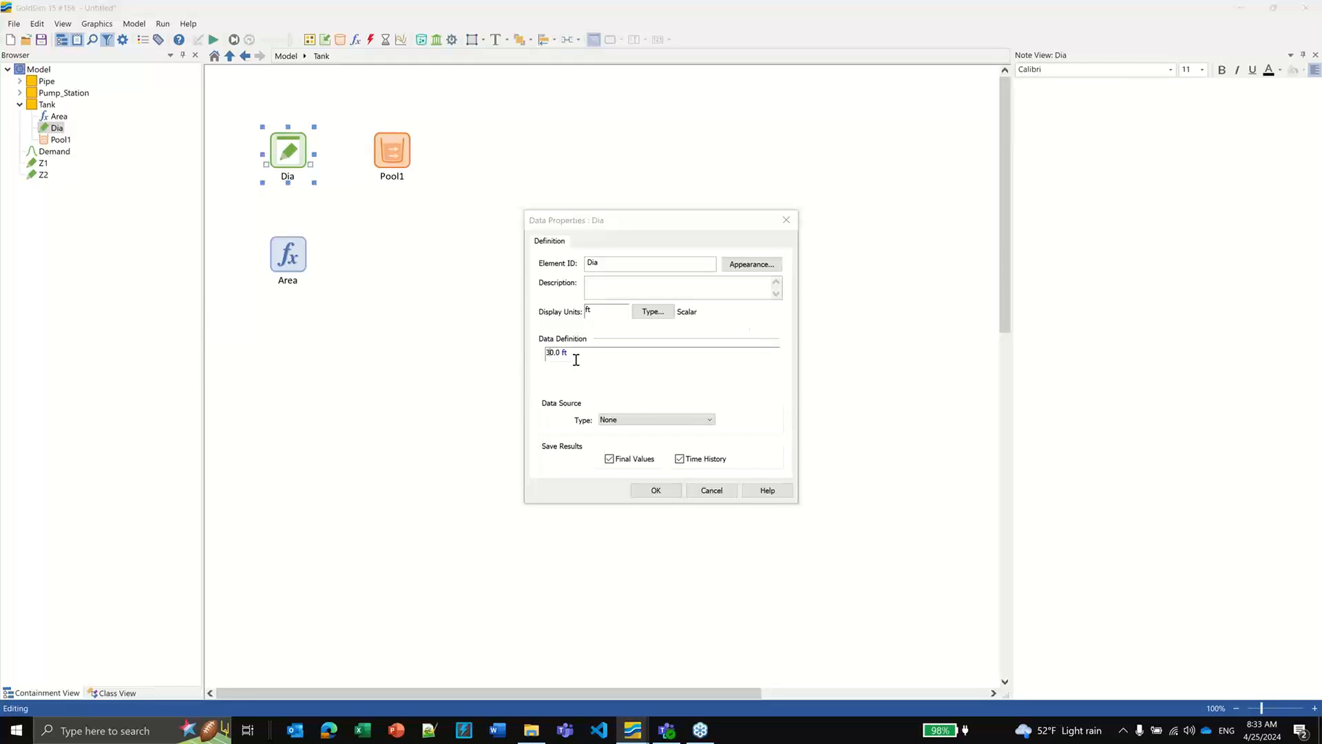
type("30")
left_click(656, 490)
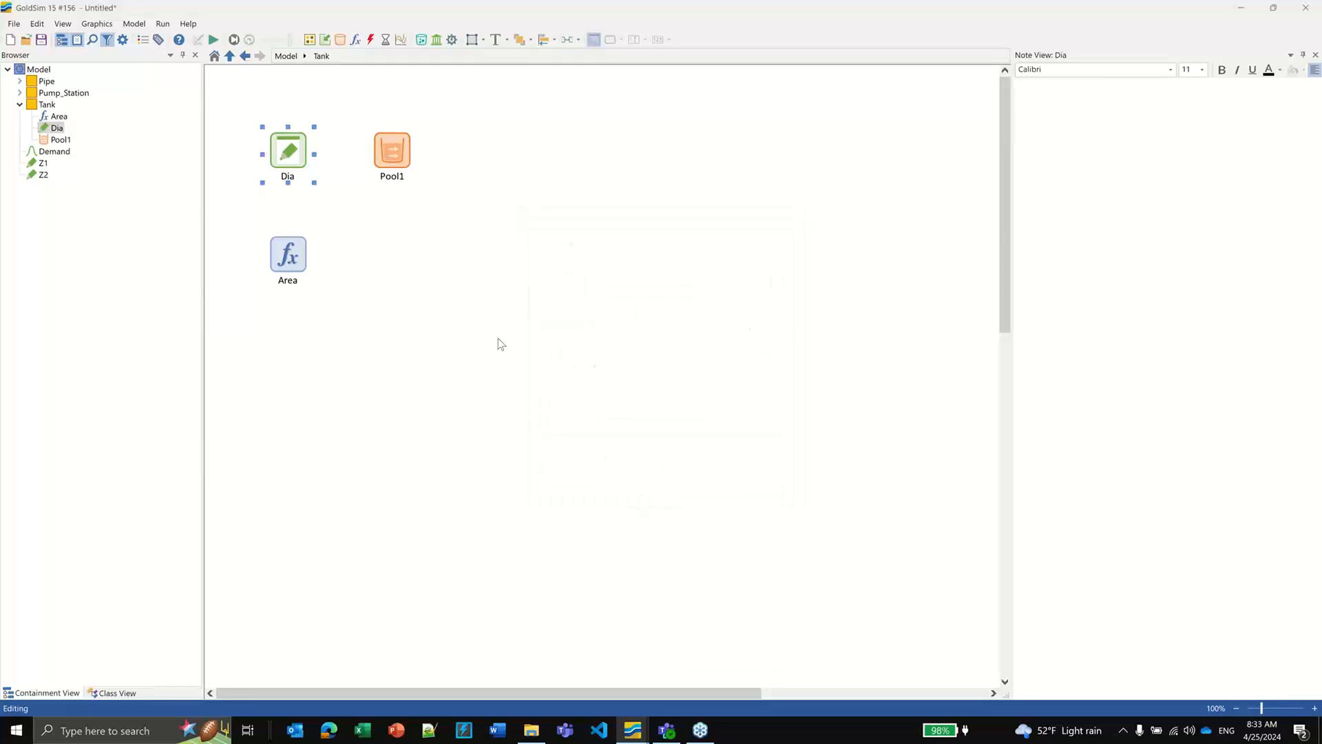
left_click(343, 290)
double_click(288, 254)
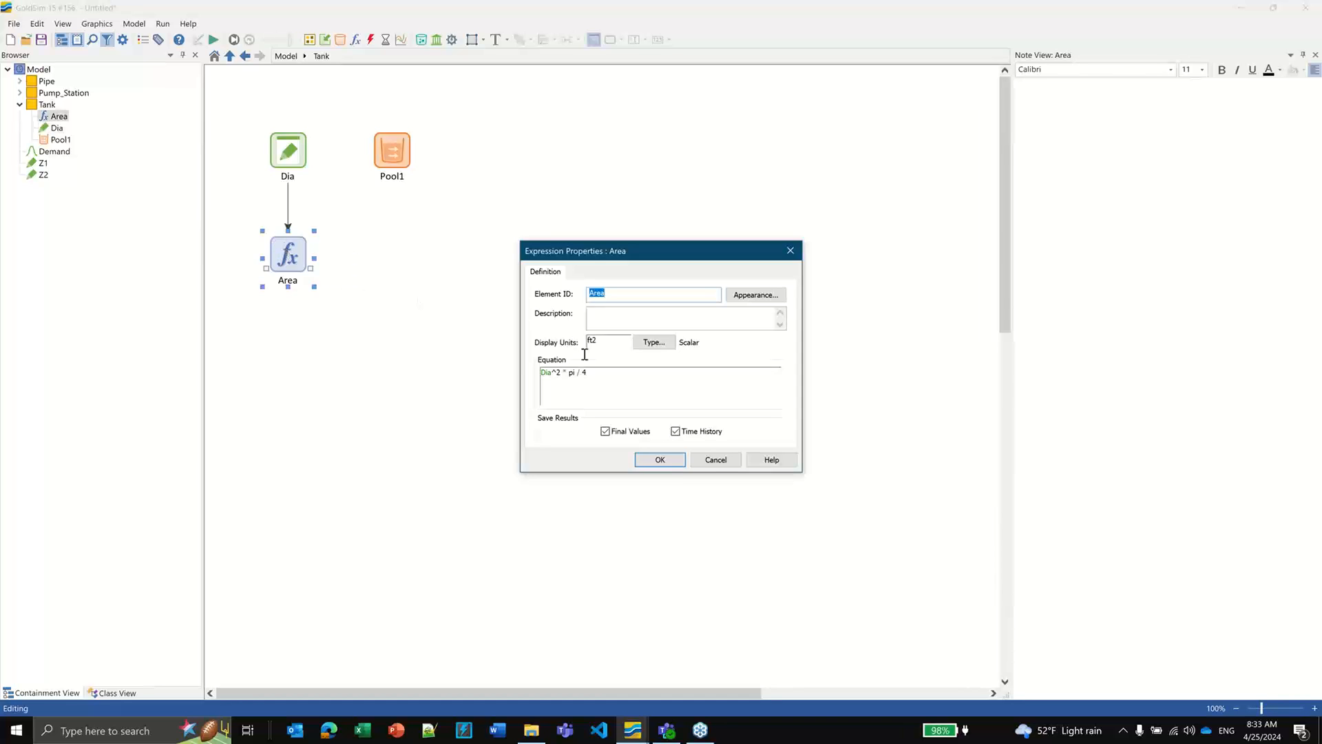
left_click(669, 461)
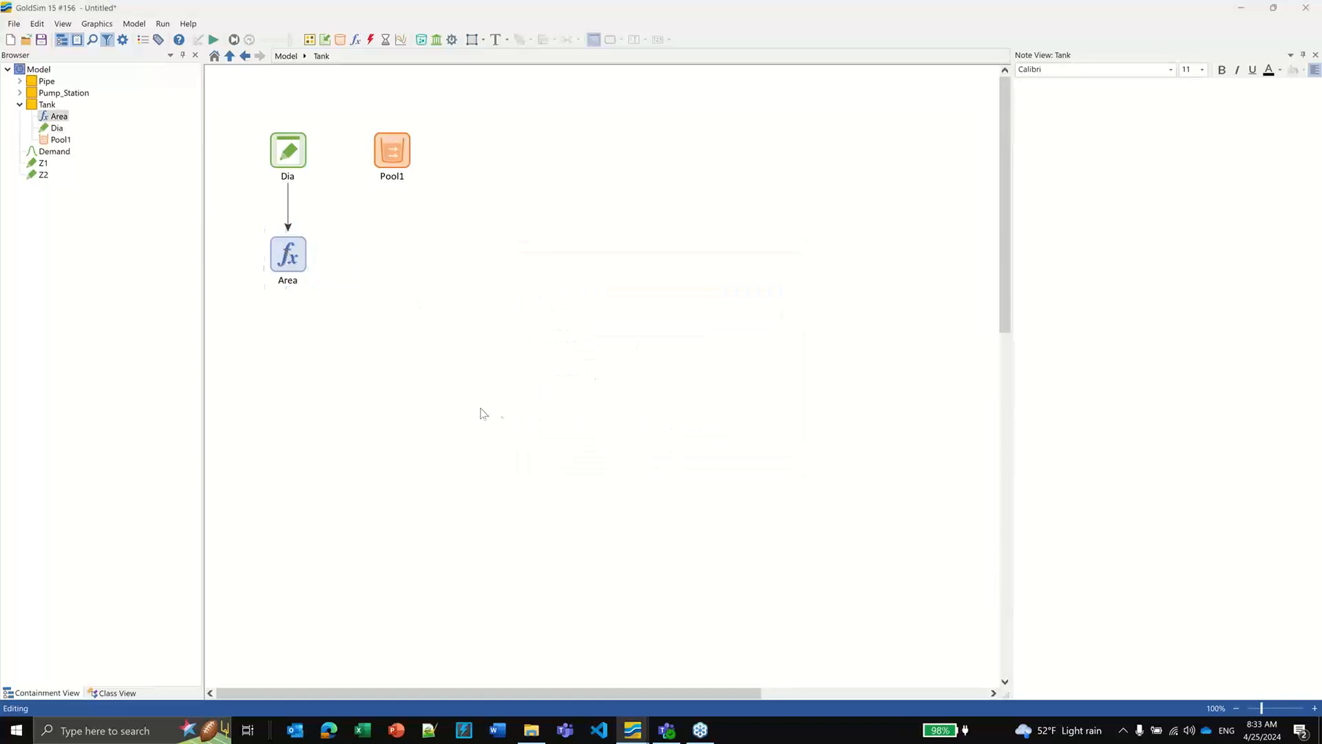
Step: Insert an Expression element named Depth below Pool1, with display units of ft
left_click(356, 42)
left_click(376, 55)
left_click(545, 346)
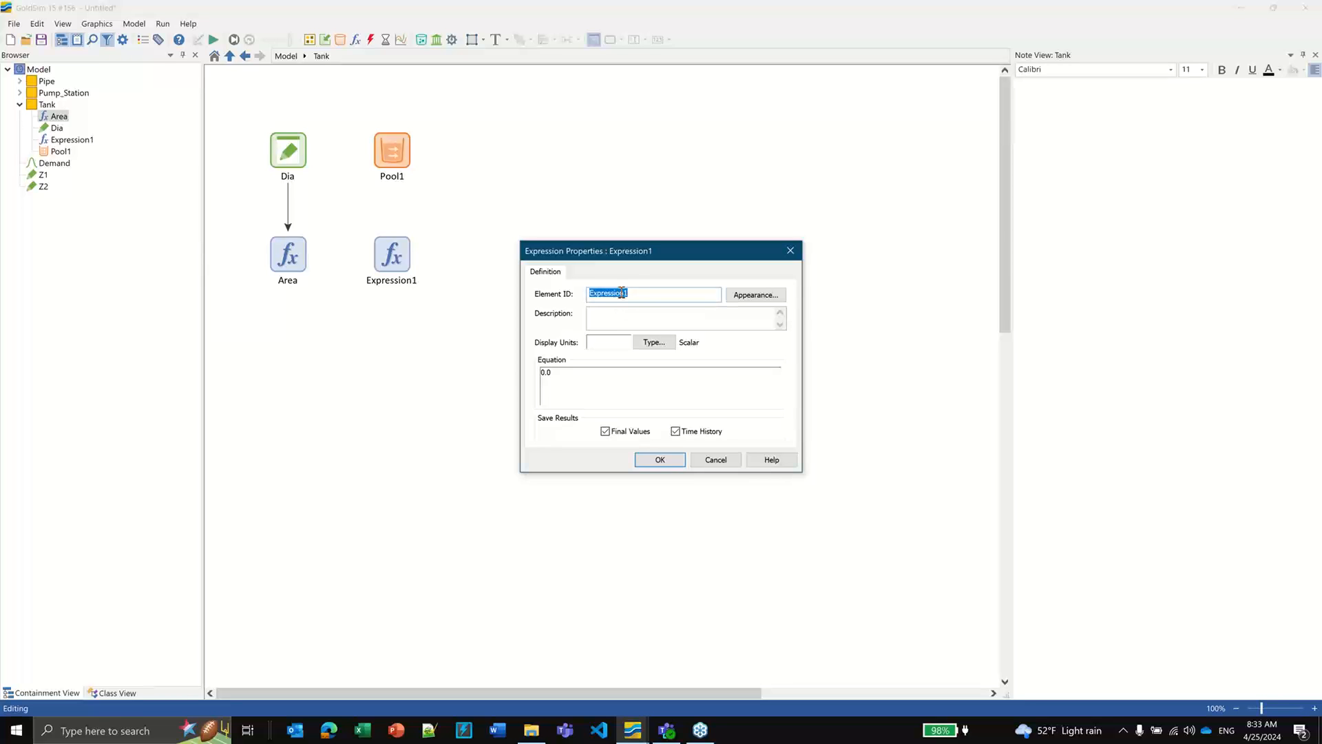
type("Depth")
key("Tab")
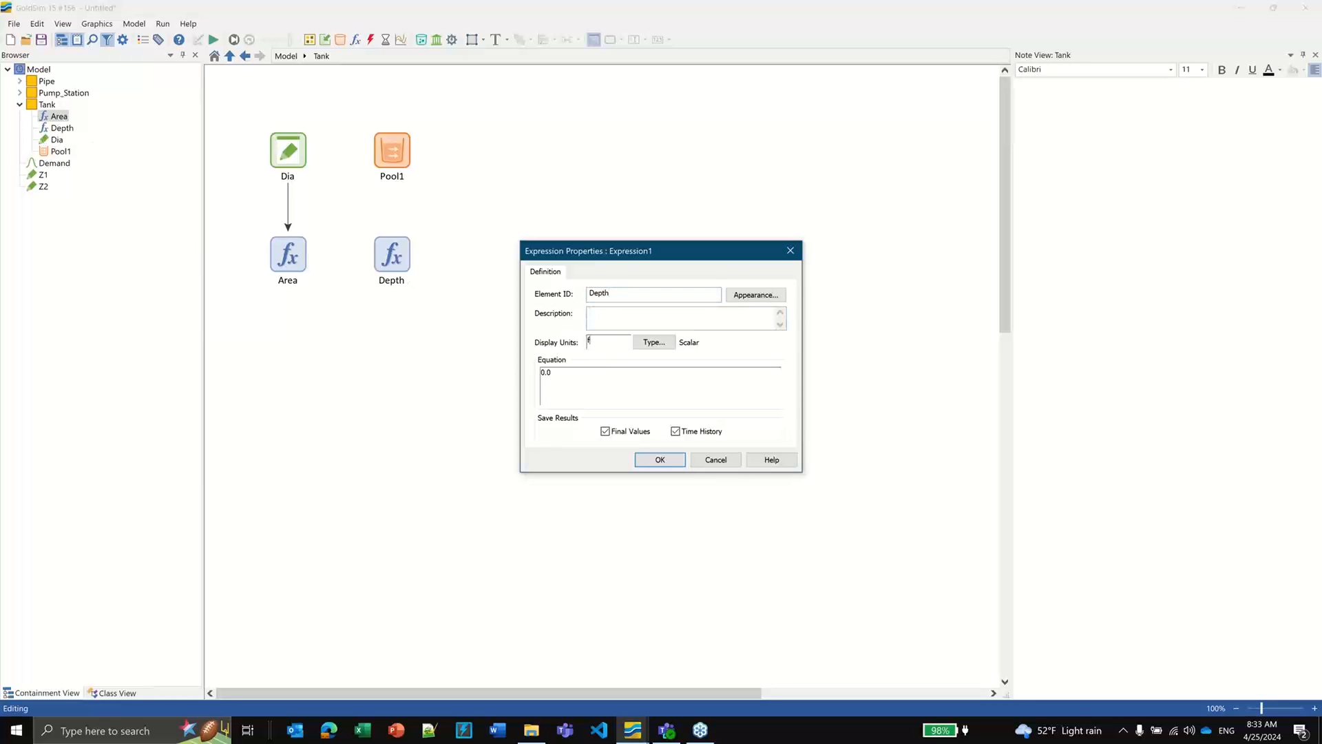
key("Tab")
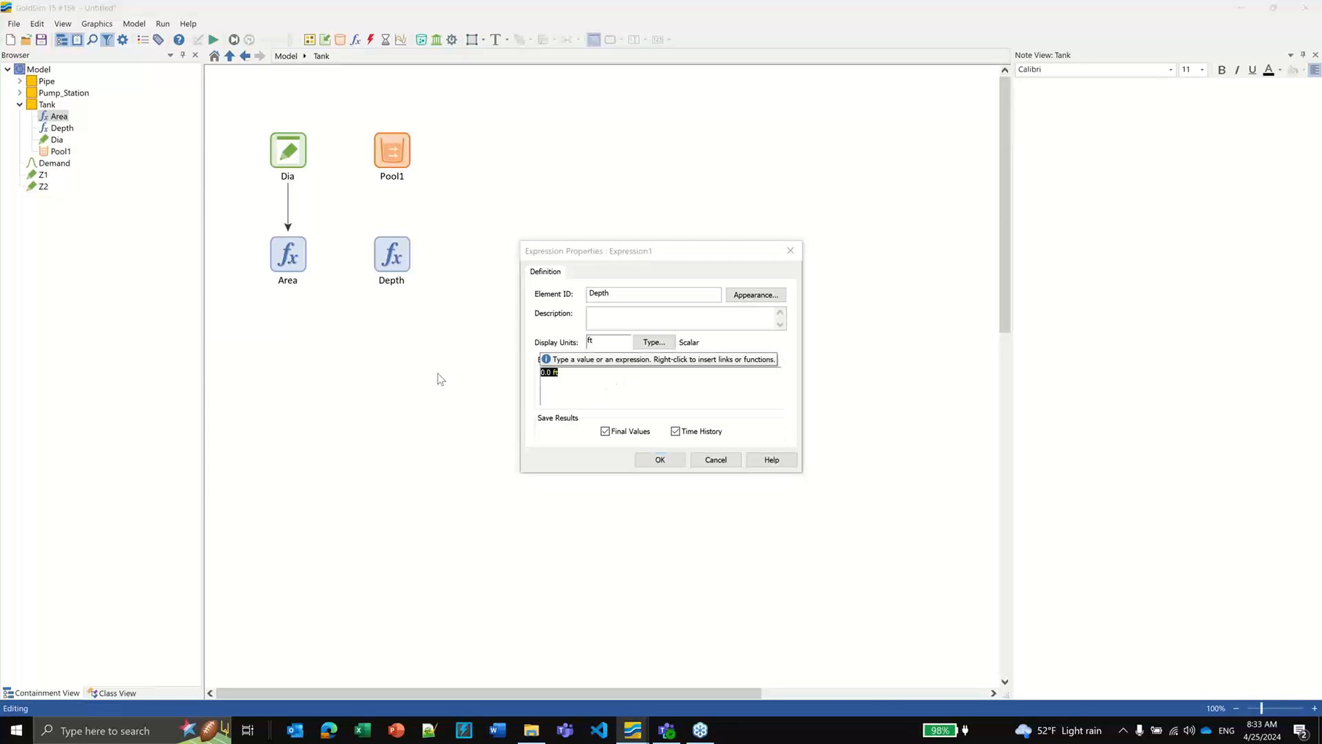
Step: Define the Depth equation as Pool1 / Area, recheck it, and return to the top level of the model
type("Pool1")
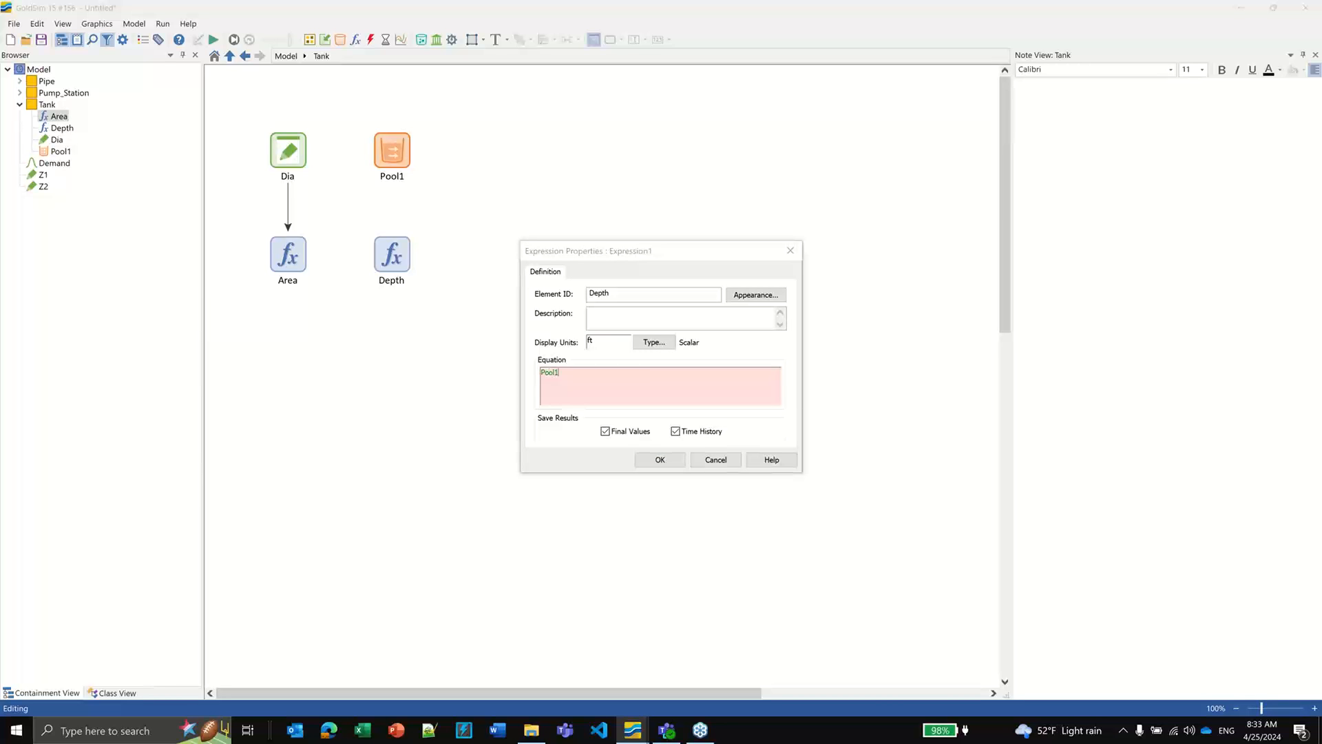
type(" /")
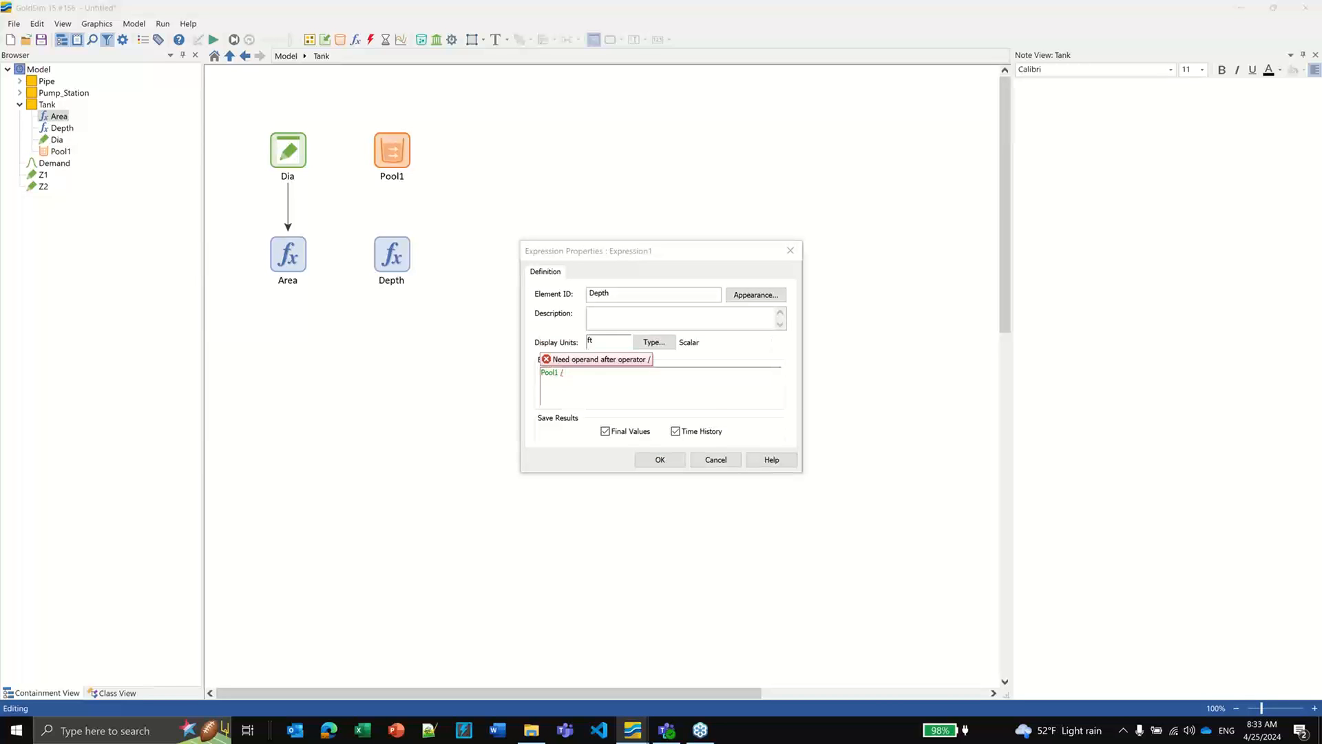
type(" are")
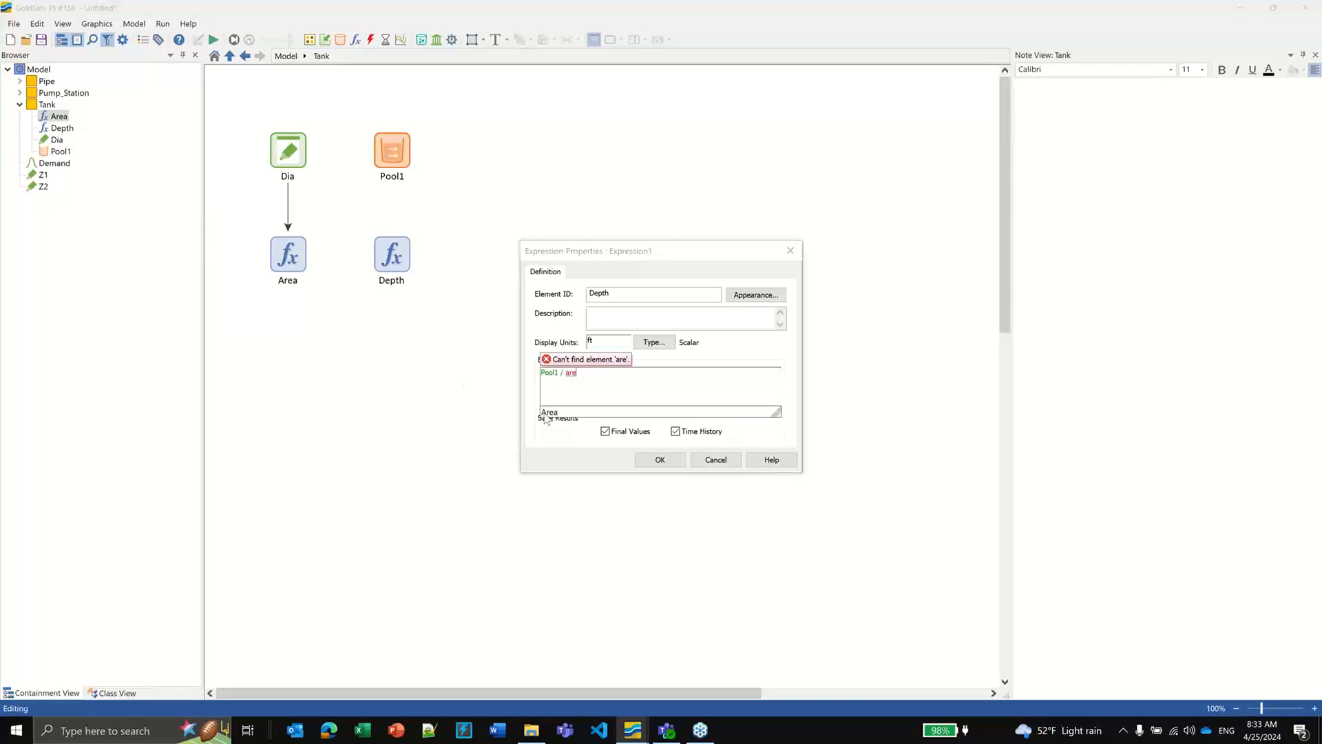
double_click(549, 412)
left_click(639, 460)
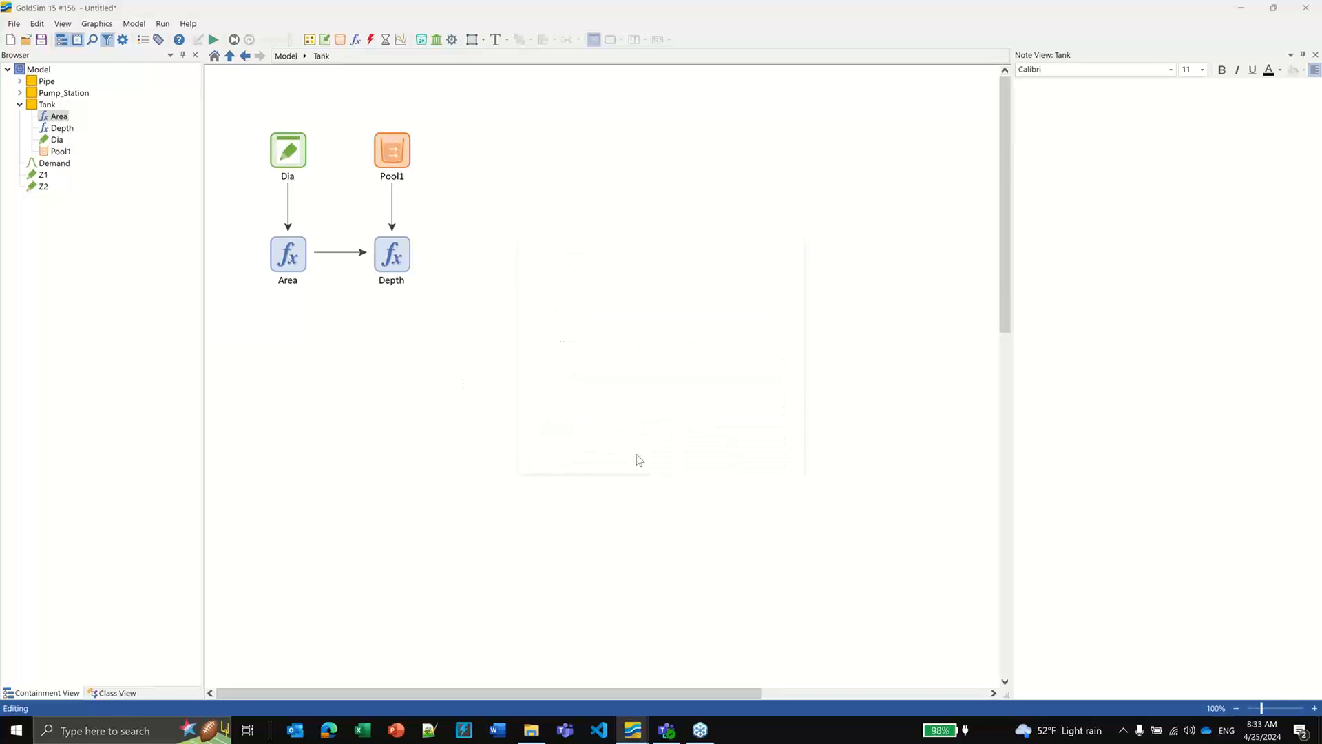
double_click(382, 250)
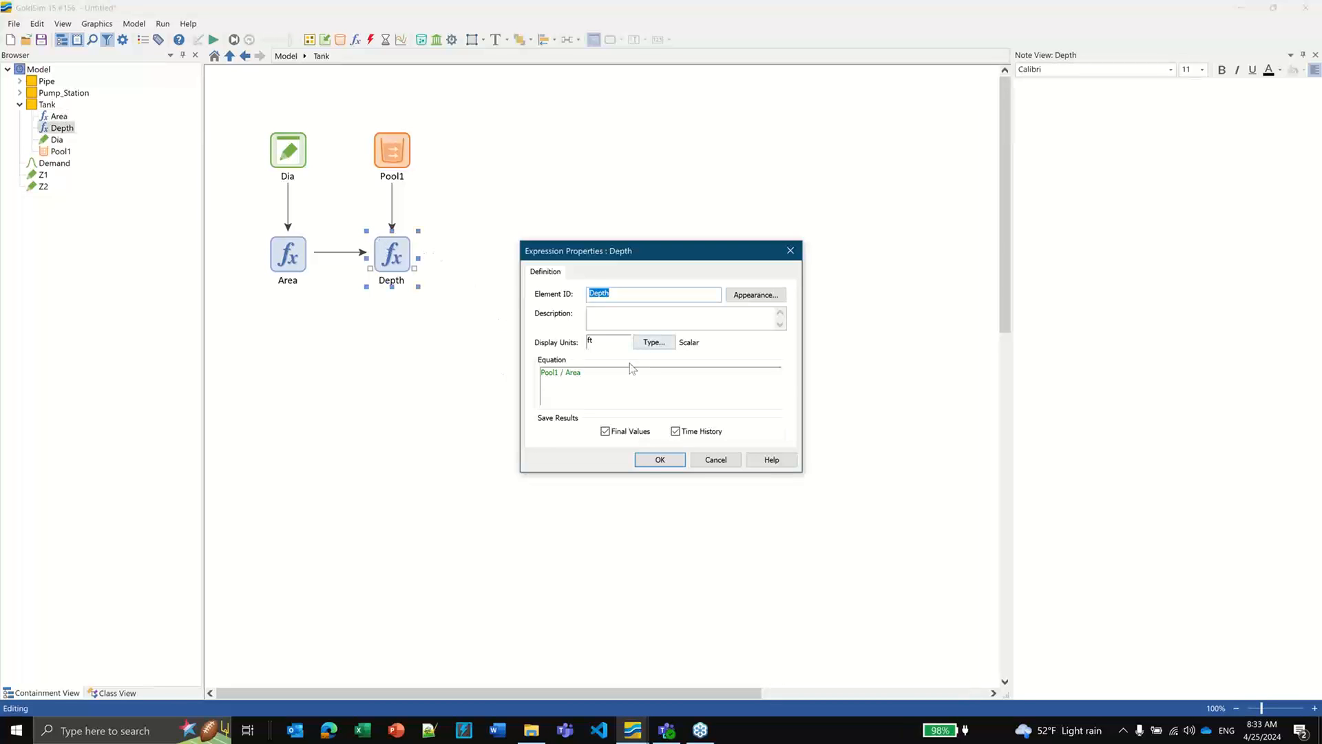
left_click(647, 460)
left_click(415, 407)
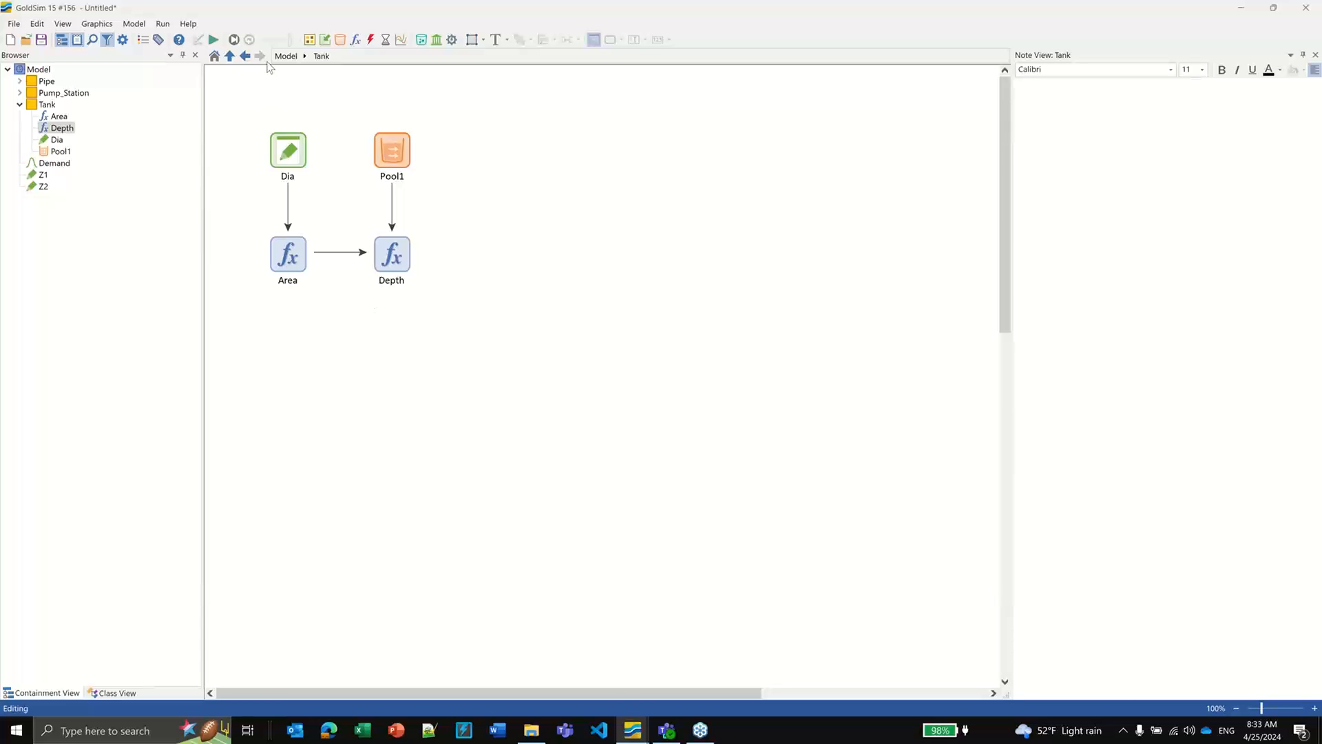
left_click(230, 58)
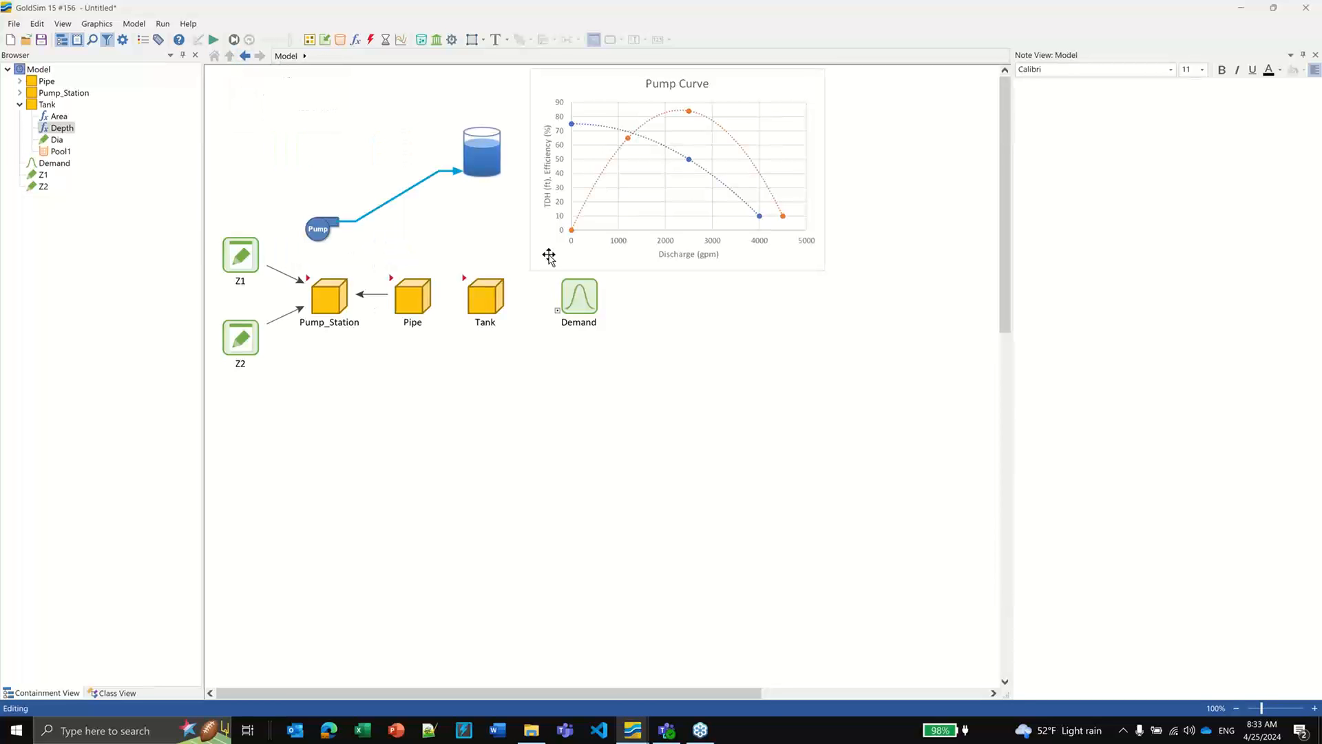
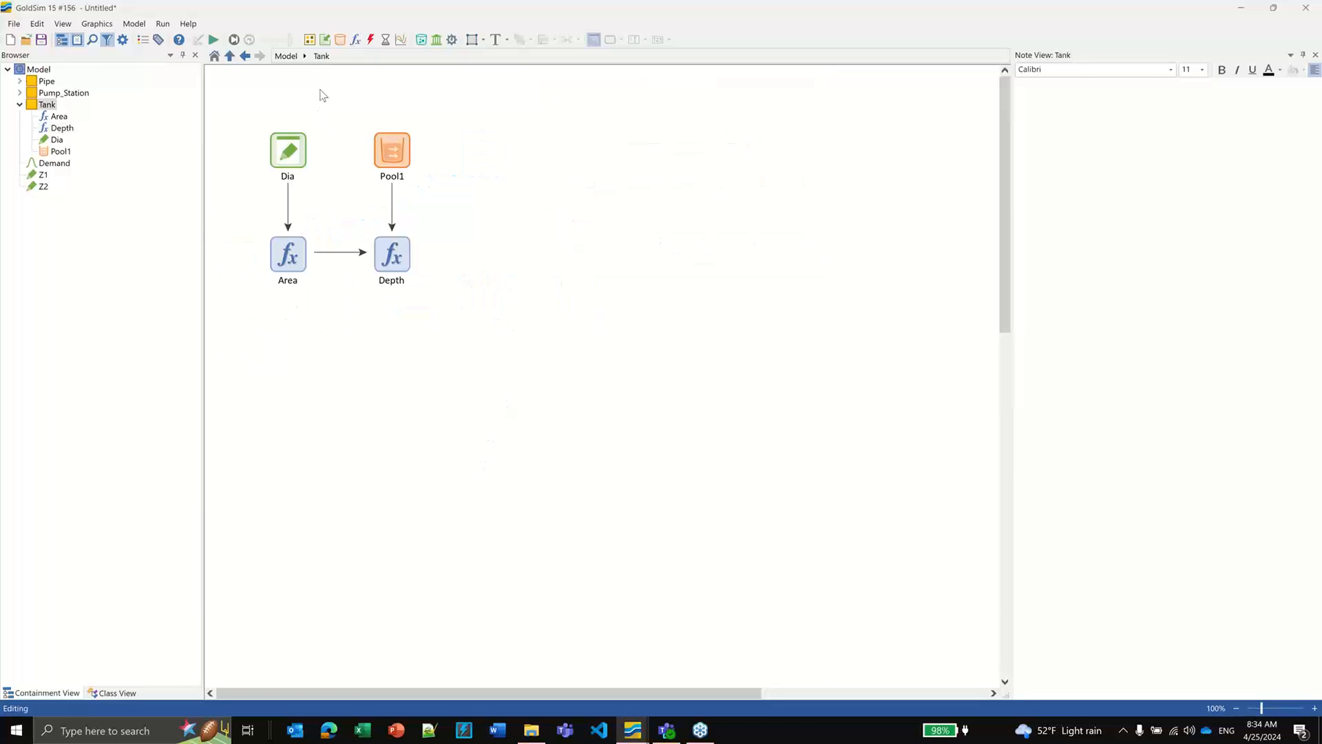
left_click(392, 262)
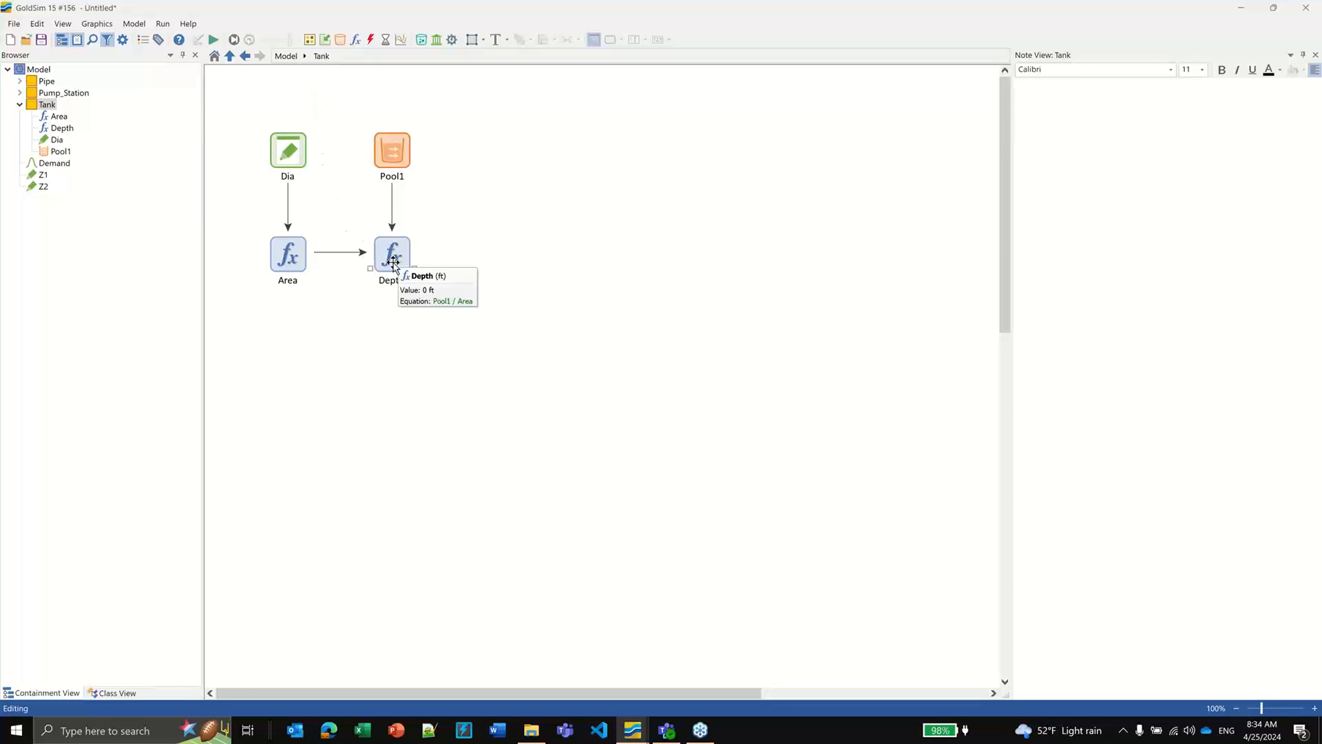
left_click(331, 287)
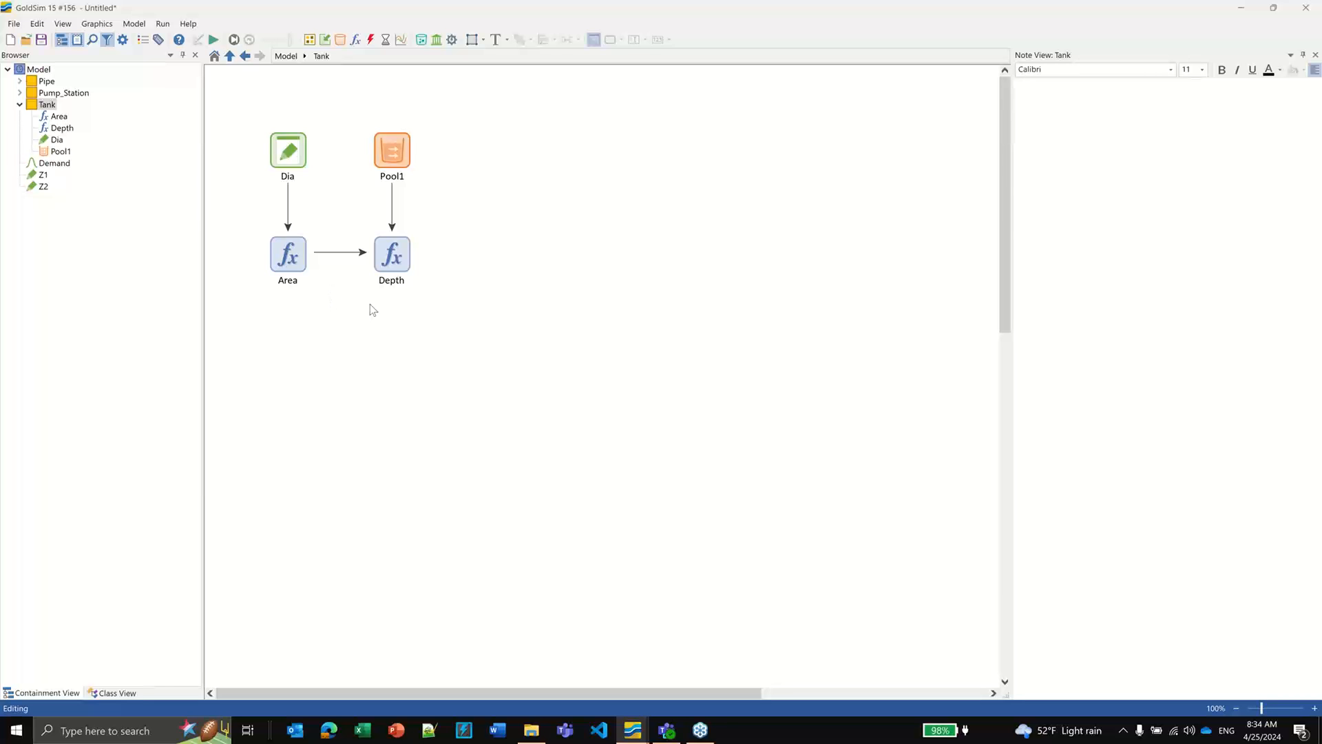
left_click(325, 39)
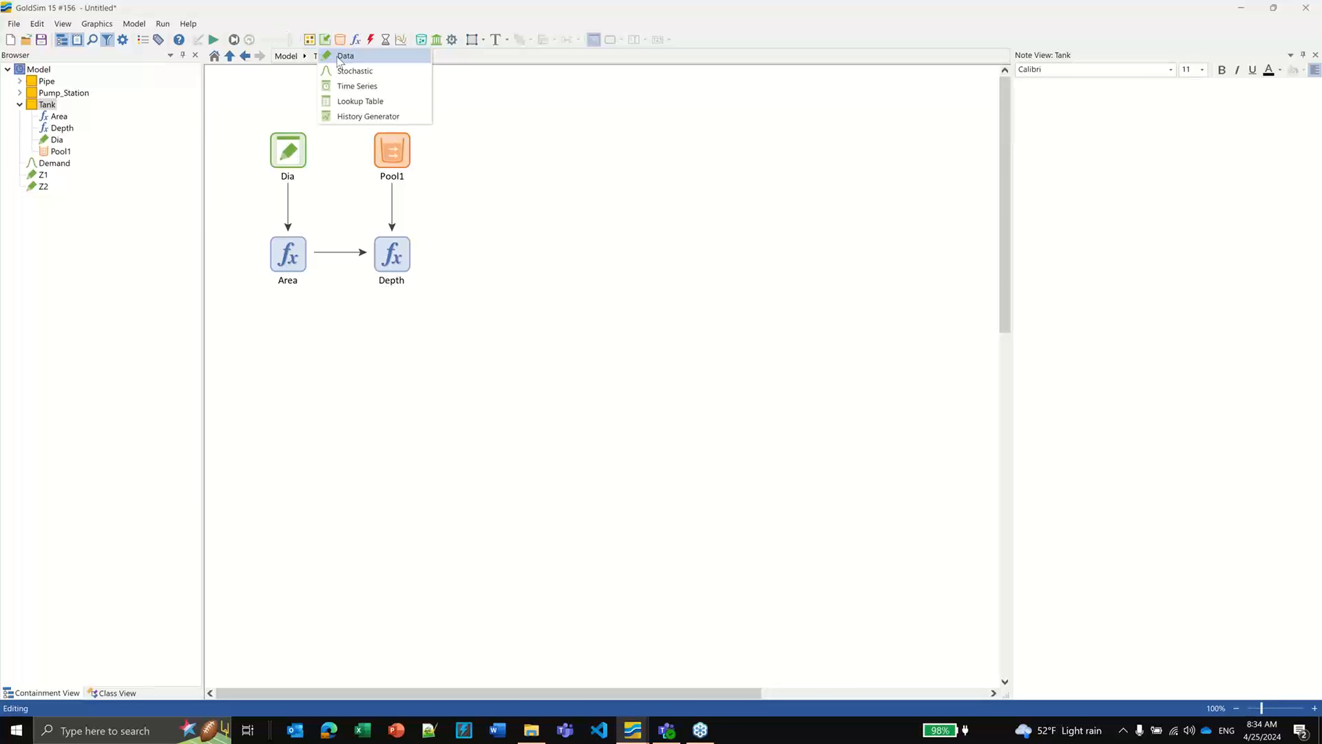
Step: Insert a Data element named Target_Tank in the Pump_Station container, with display units of ft and a value of 10 ft
left_click(215, 57)
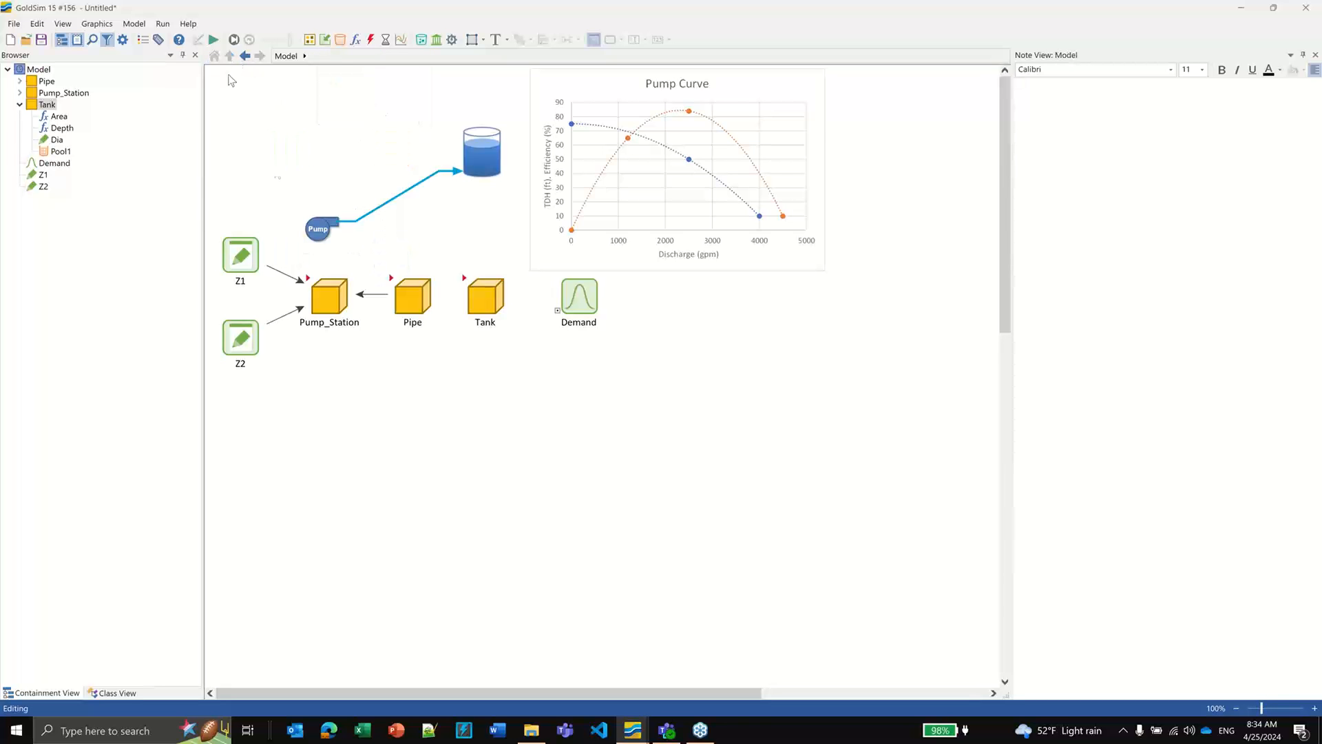
double_click(321, 290)
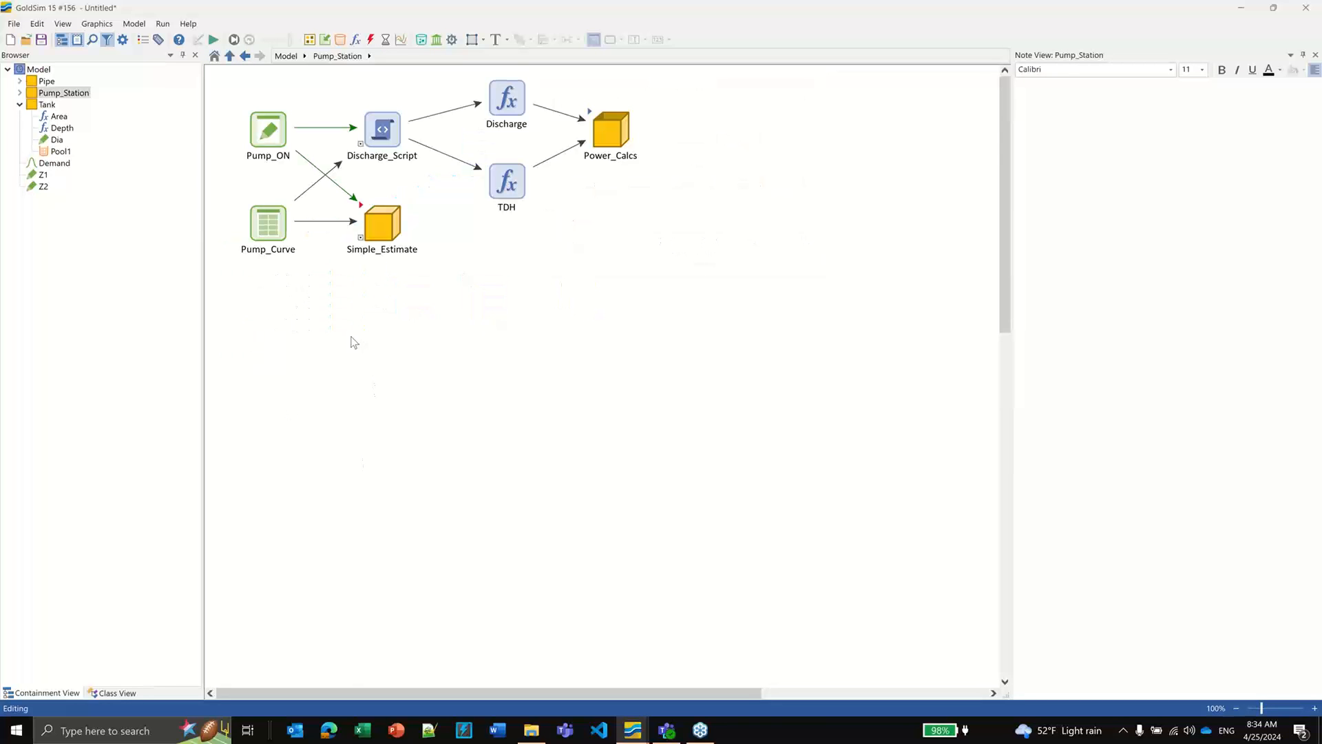
left_click(327, 42)
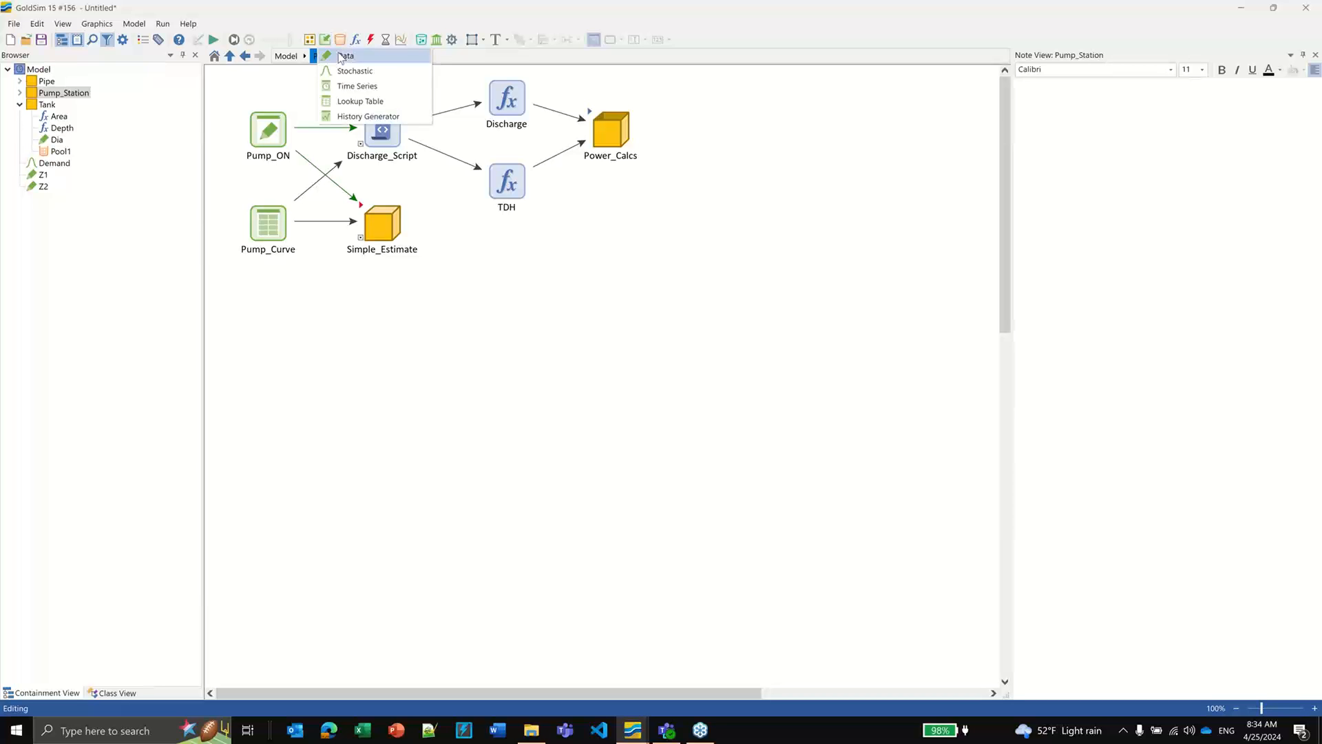
left_click(345, 50)
left_click(263, 349)
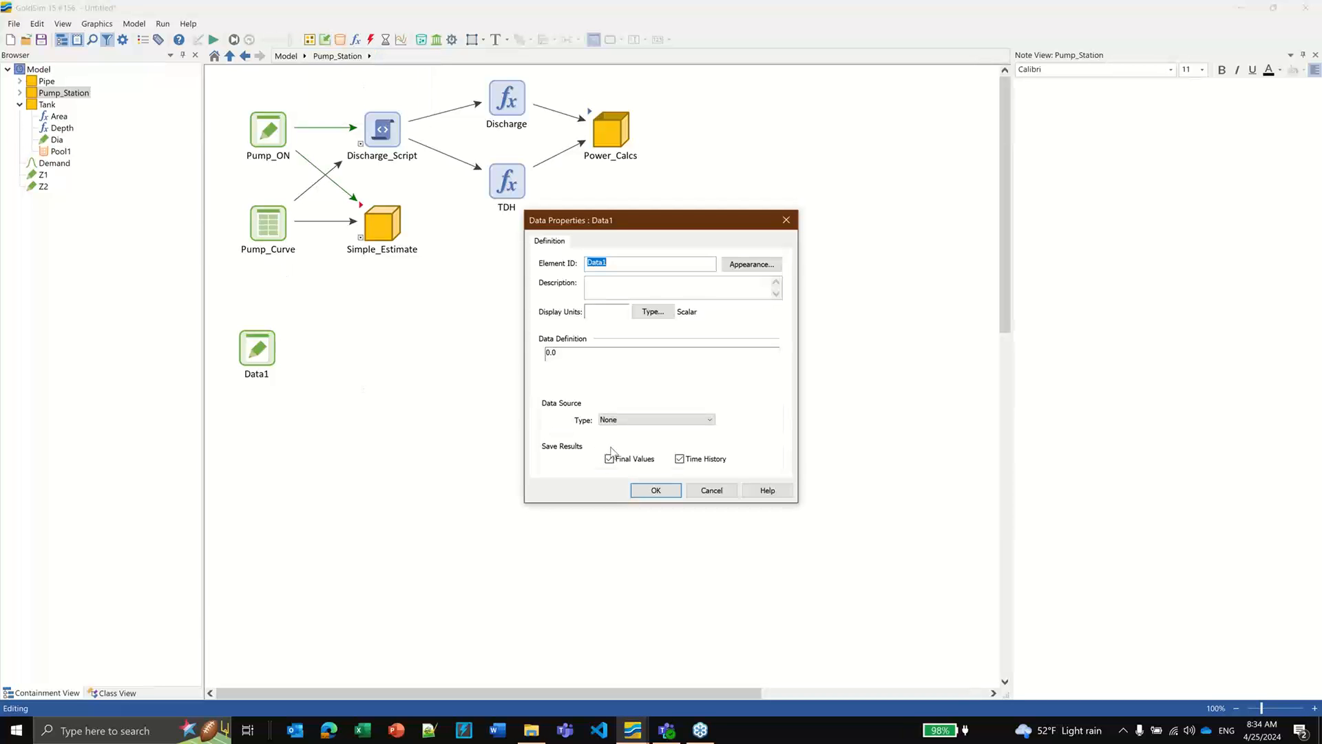
type("Target")
left_click(599, 312)
left_click(604, 324)
left_click(573, 353)
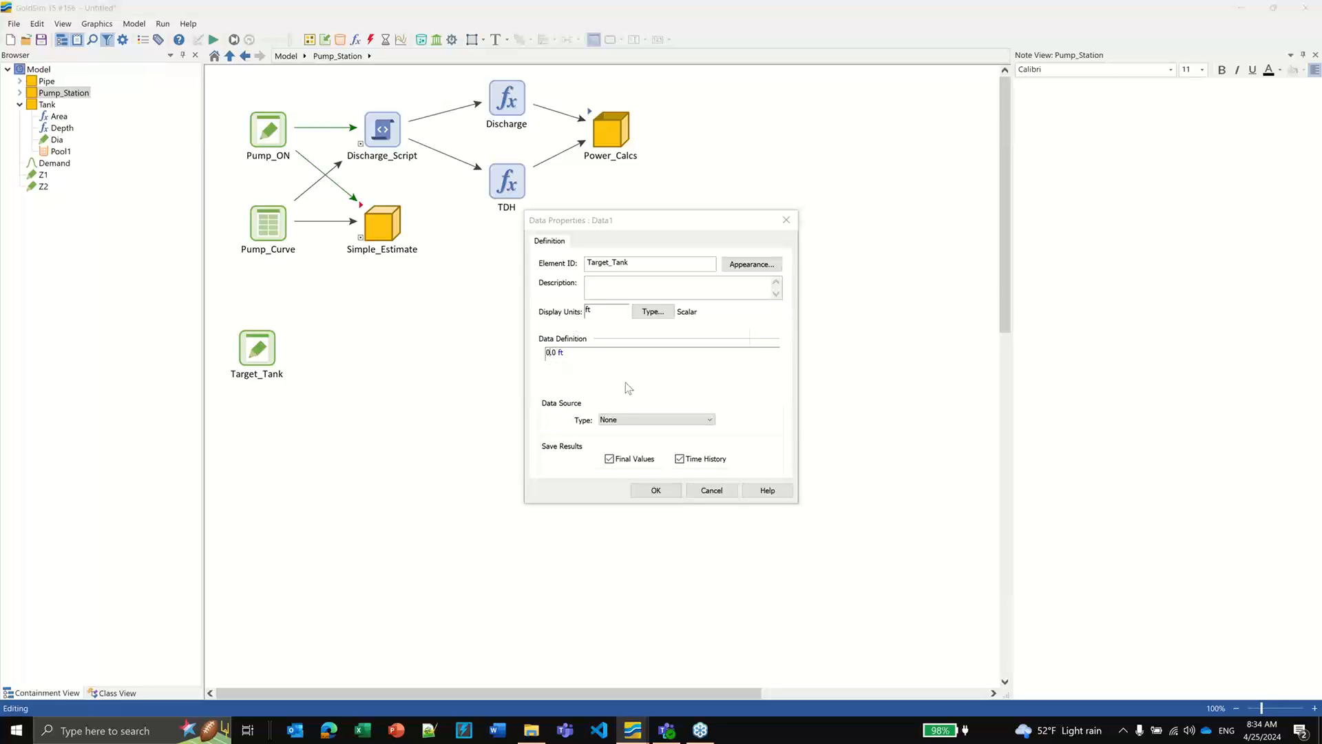
type("1")
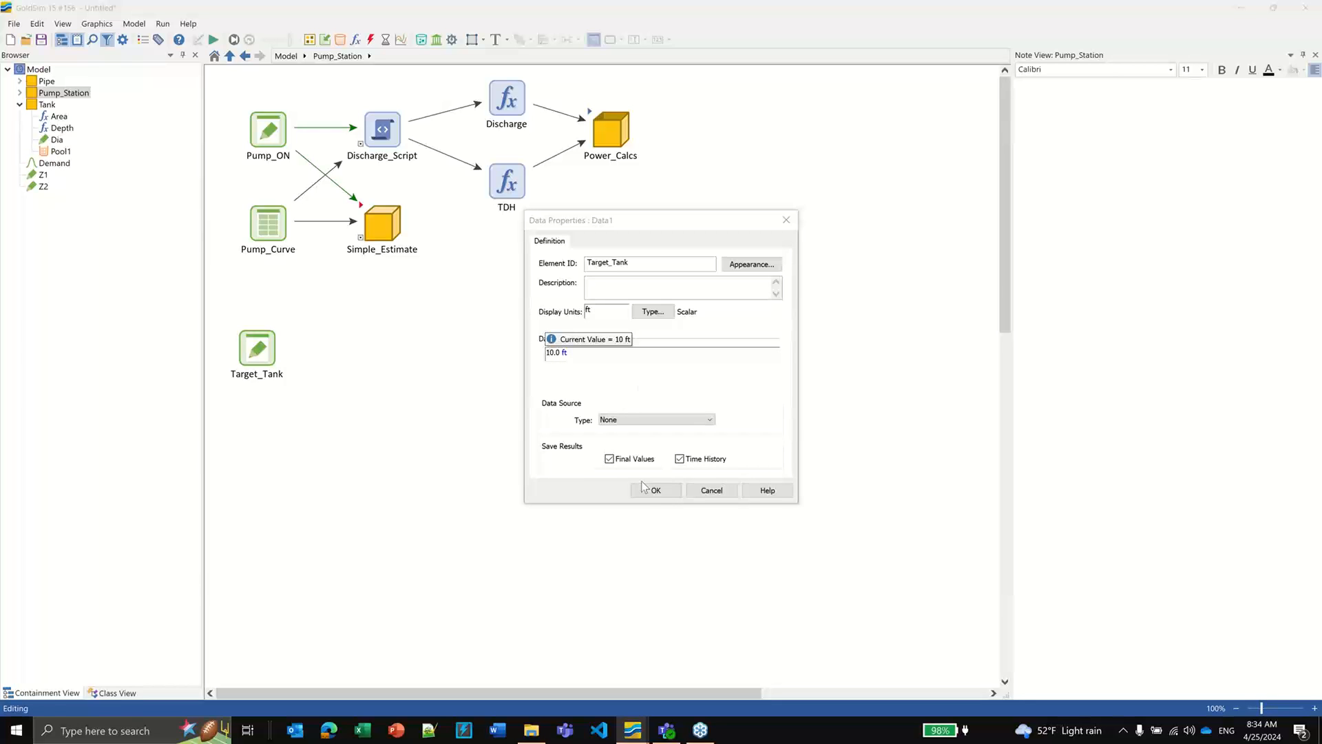
left_click(653, 491)
Step: Set the value of the Target_Tank data element to 20 ft and accept it
double_click(264, 348)
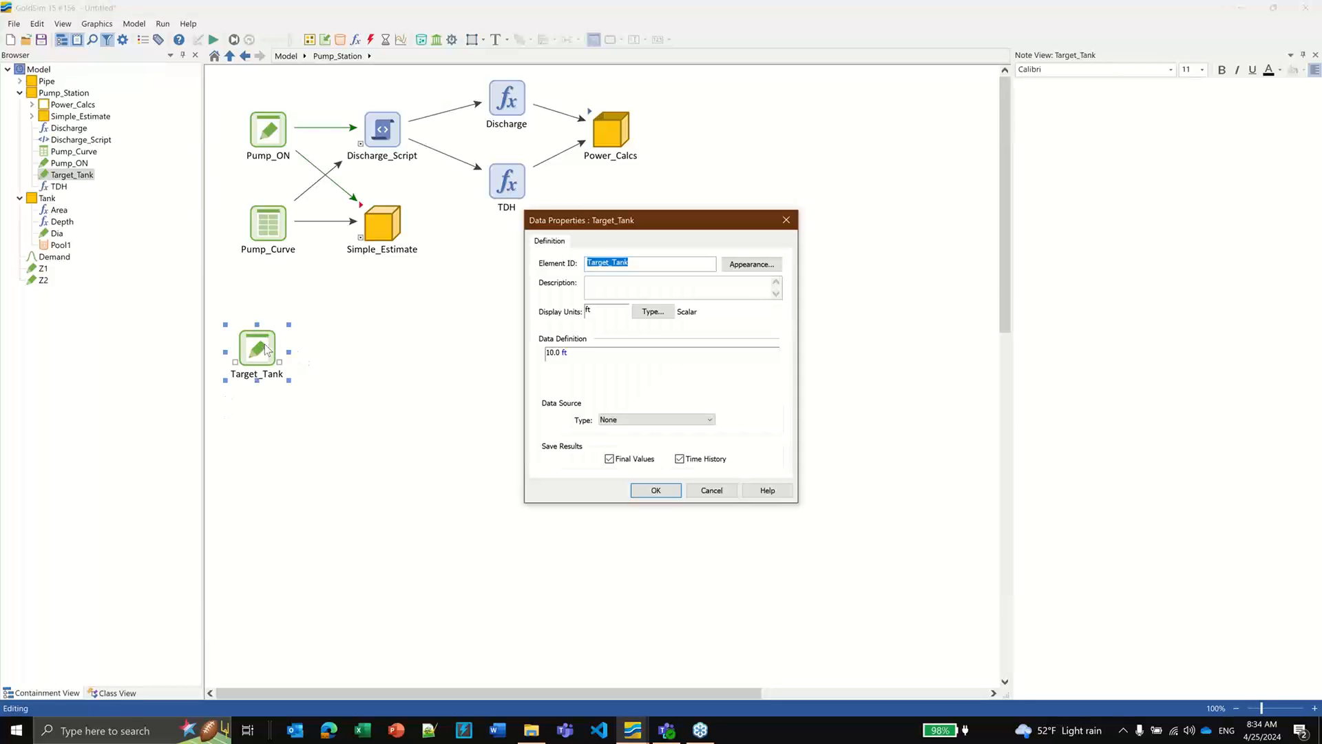
left_click(551, 354)
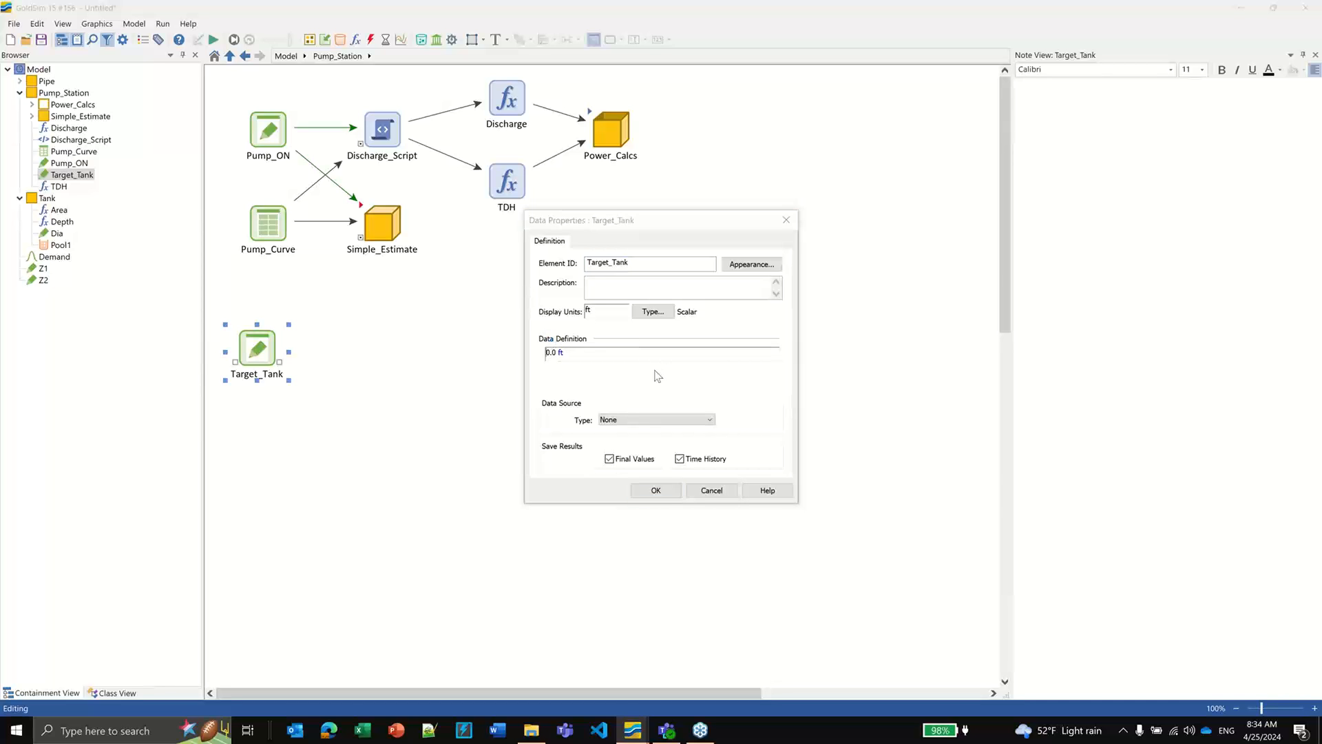
key("BackSpace")
type("2")
left_click(654, 490)
Step: Move the Target_Tank element into line below Pump_Curve and check its value
left_click(321, 400)
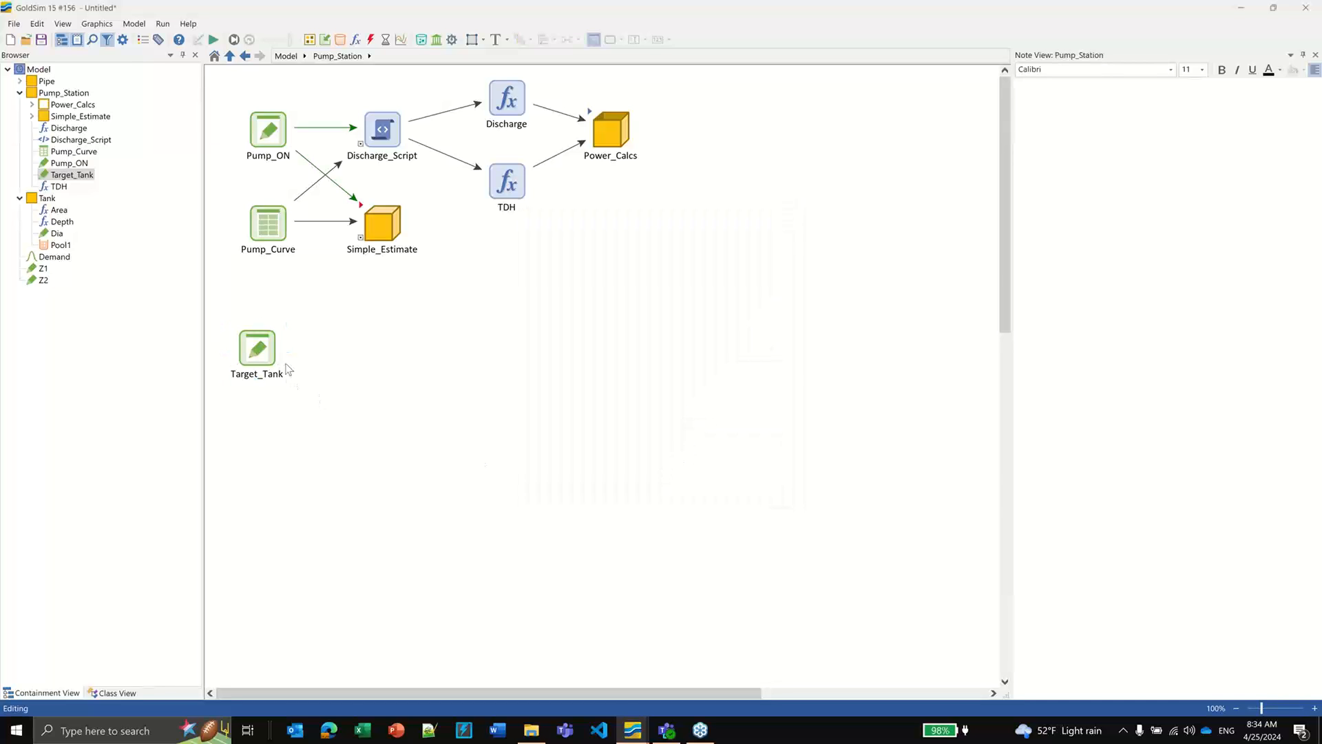
left_click_drag(259, 357, 268, 346)
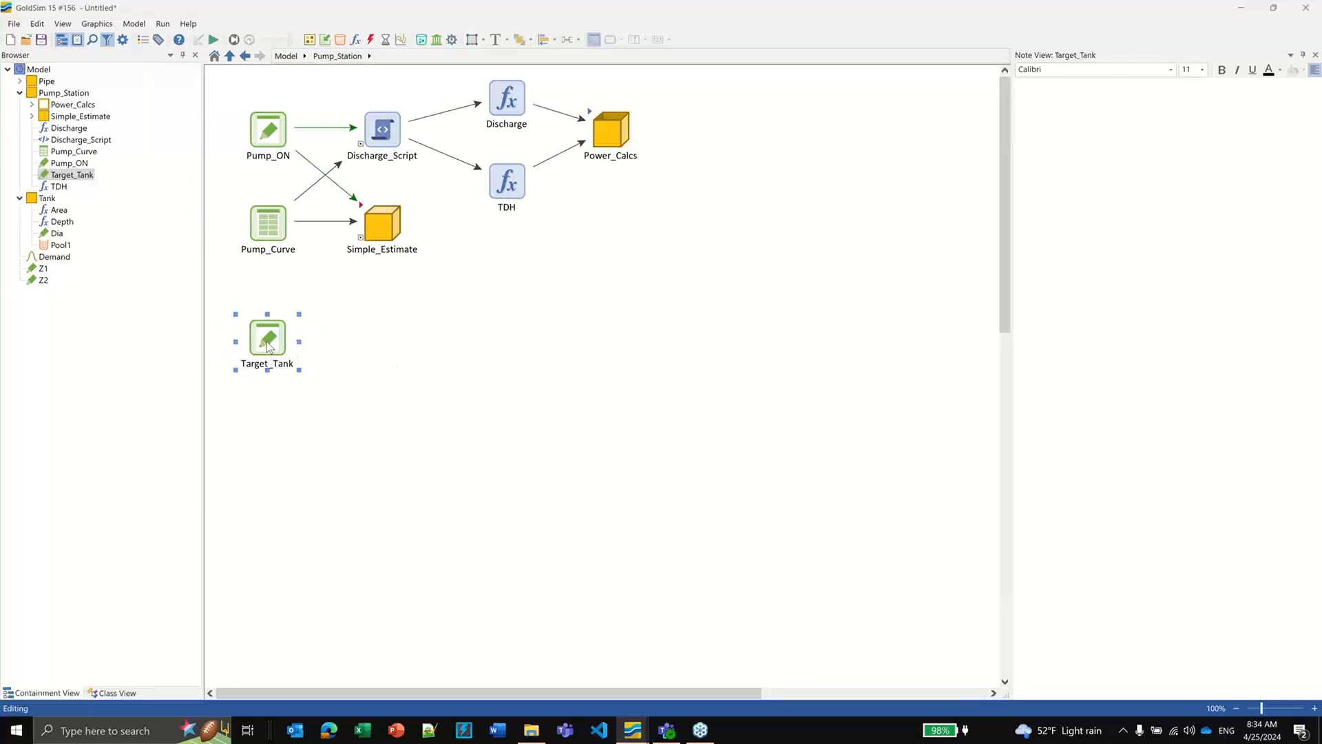
left_click(448, 337)
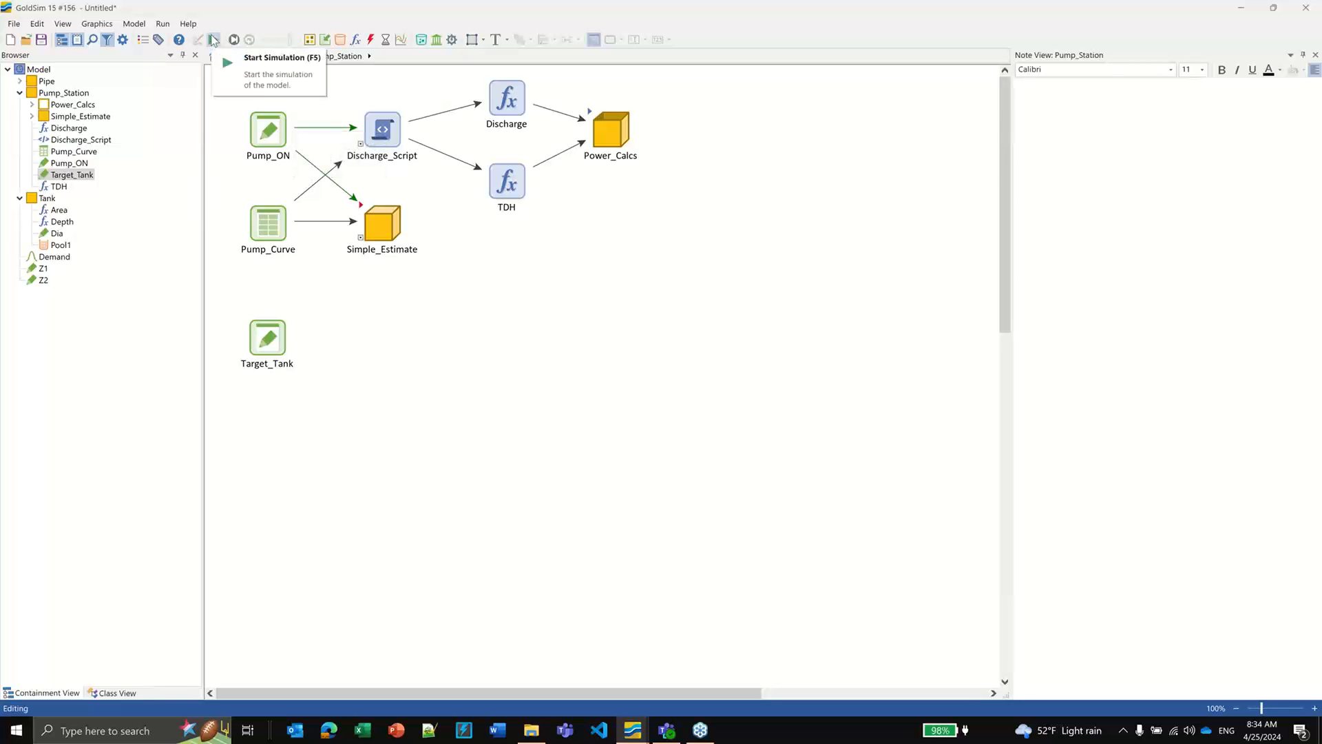
left_click(266, 342)
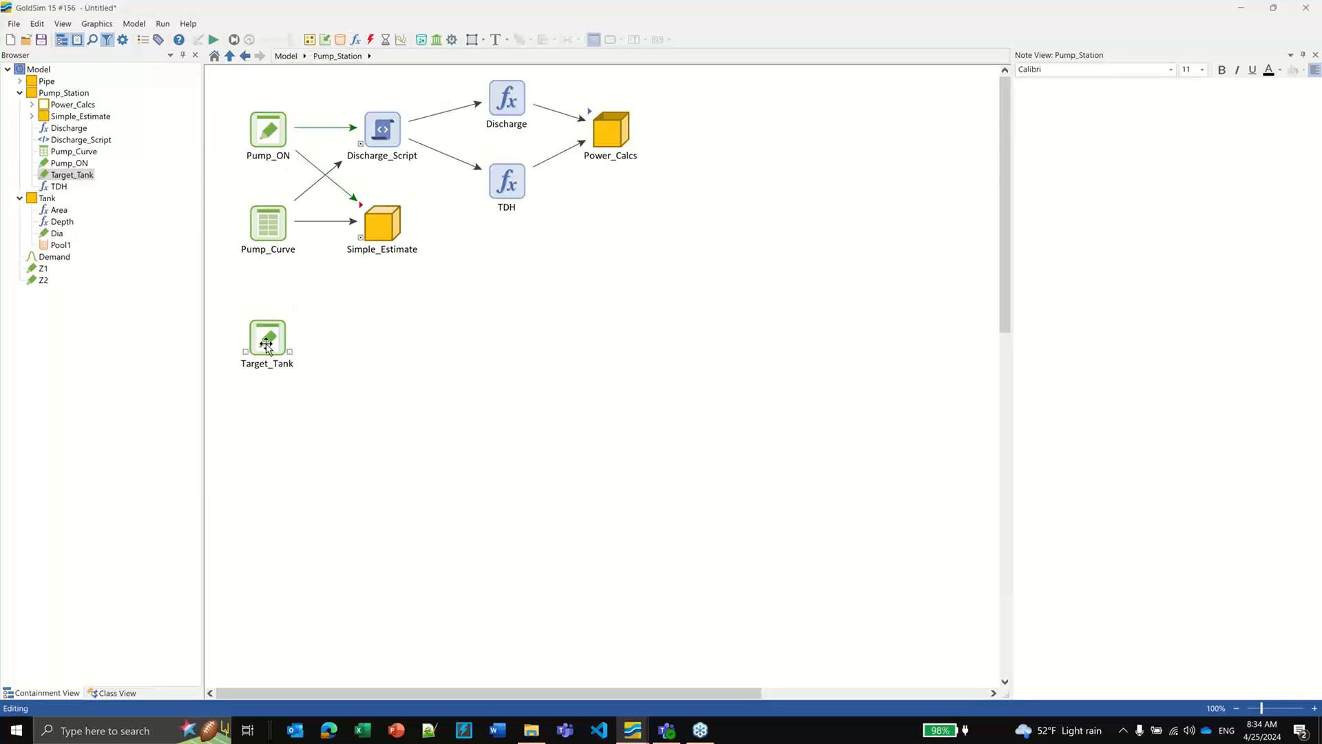
mouse_move(265, 343)
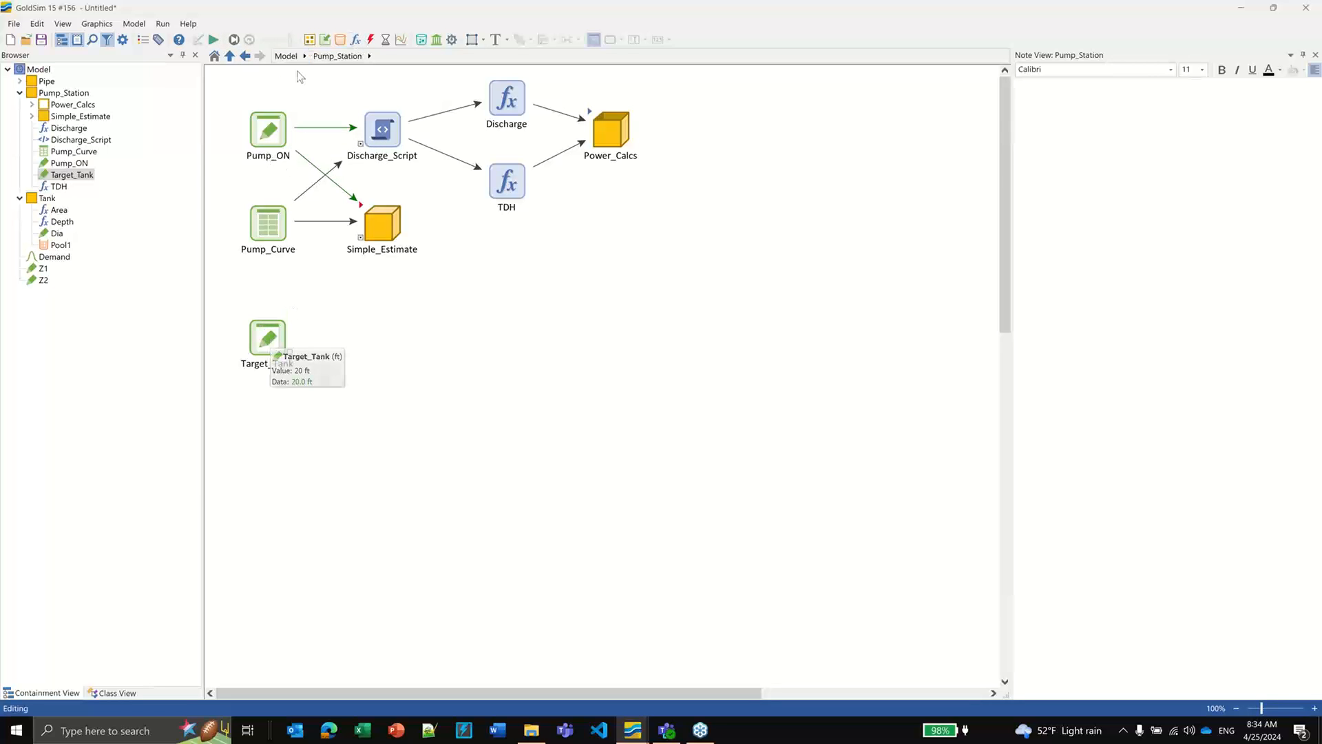
Step: Insert an Expression element named Tank_Level below Target_Tank, with display units of ft
left_click(357, 40)
left_click(384, 56)
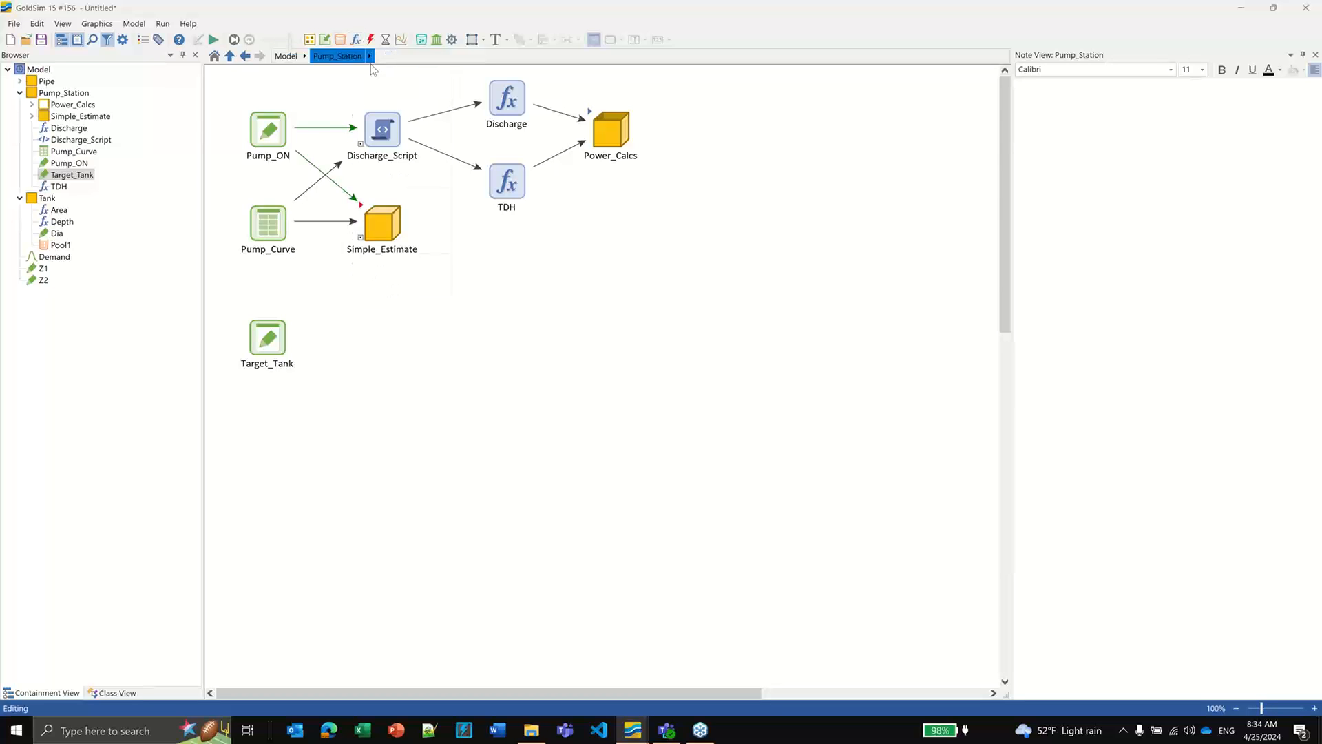
left_click(289, 434)
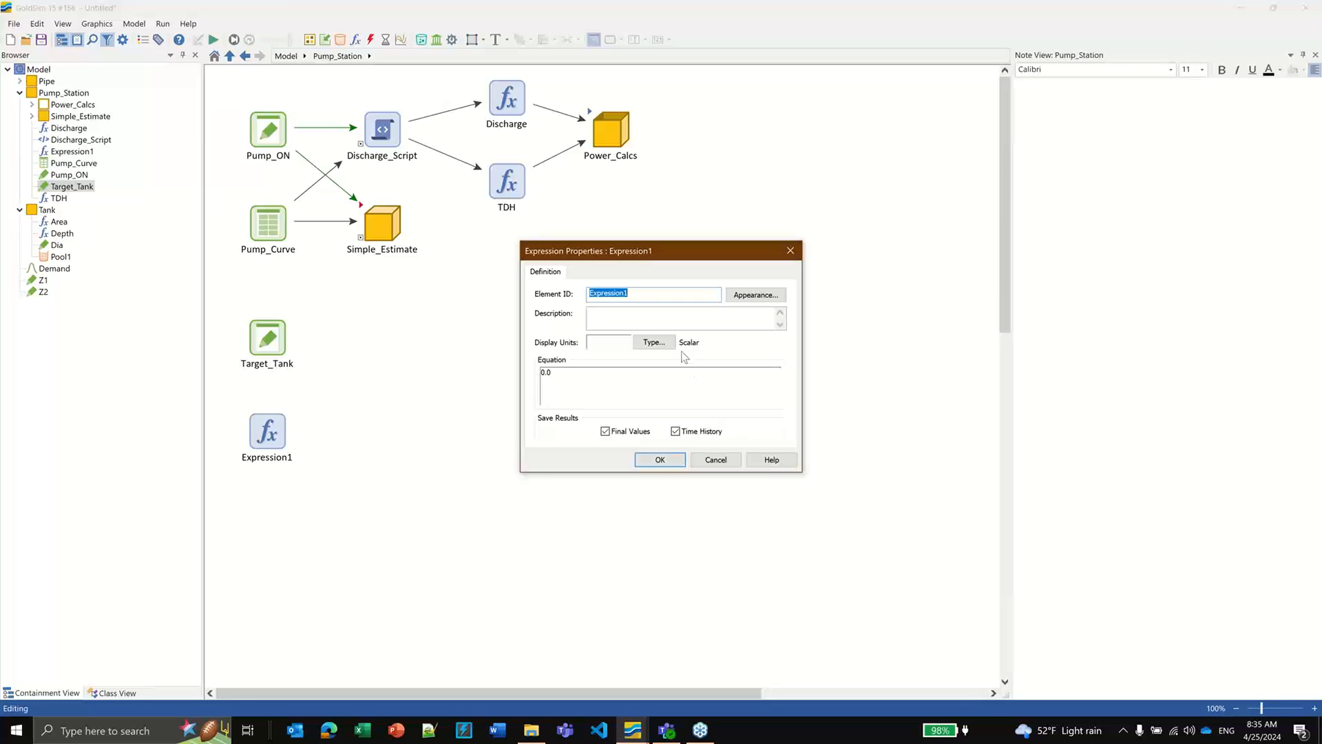
type("Tank_Level")
Step: Link the Tank_Level equation to the Depth output of the Tank container, exposing that output, and check the definition
left_click(625, 372)
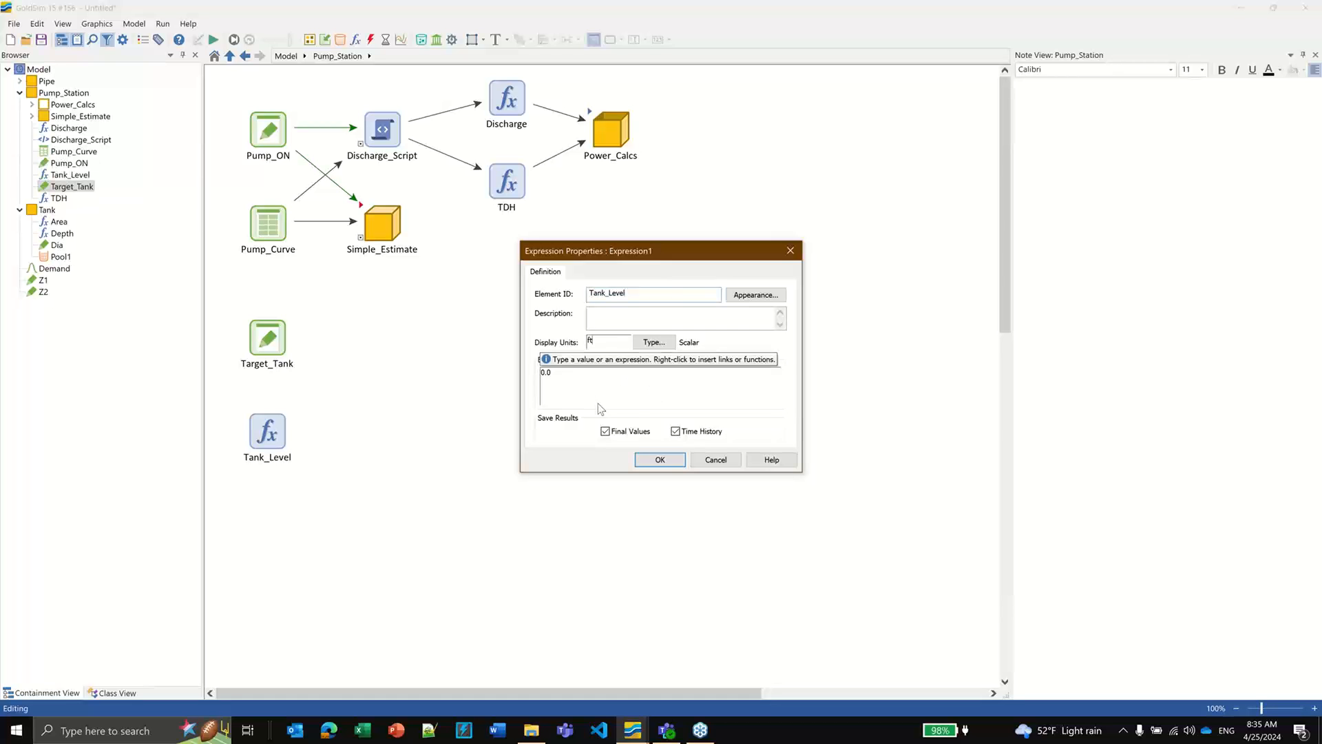
left_click_drag(606, 381, 442, 383)
right_click(559, 378)
left_click(586, 384)
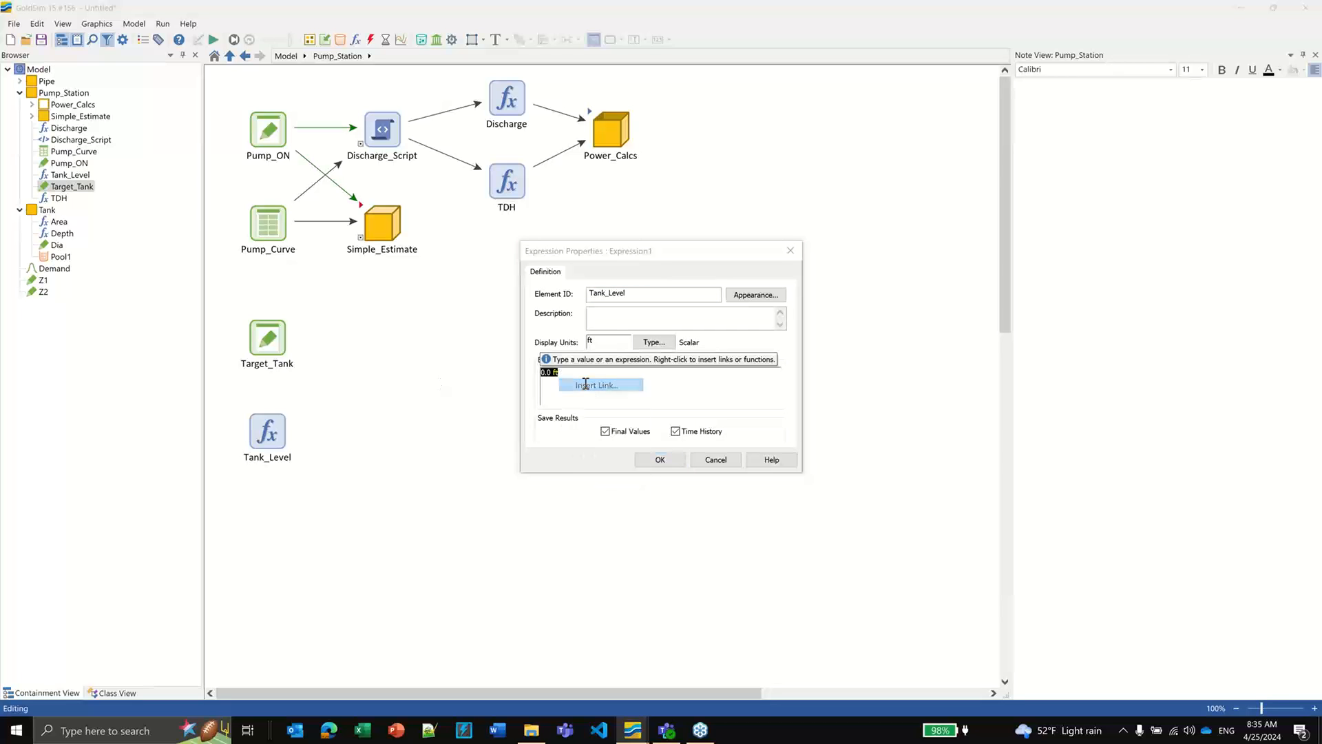
left_click(559, 442)
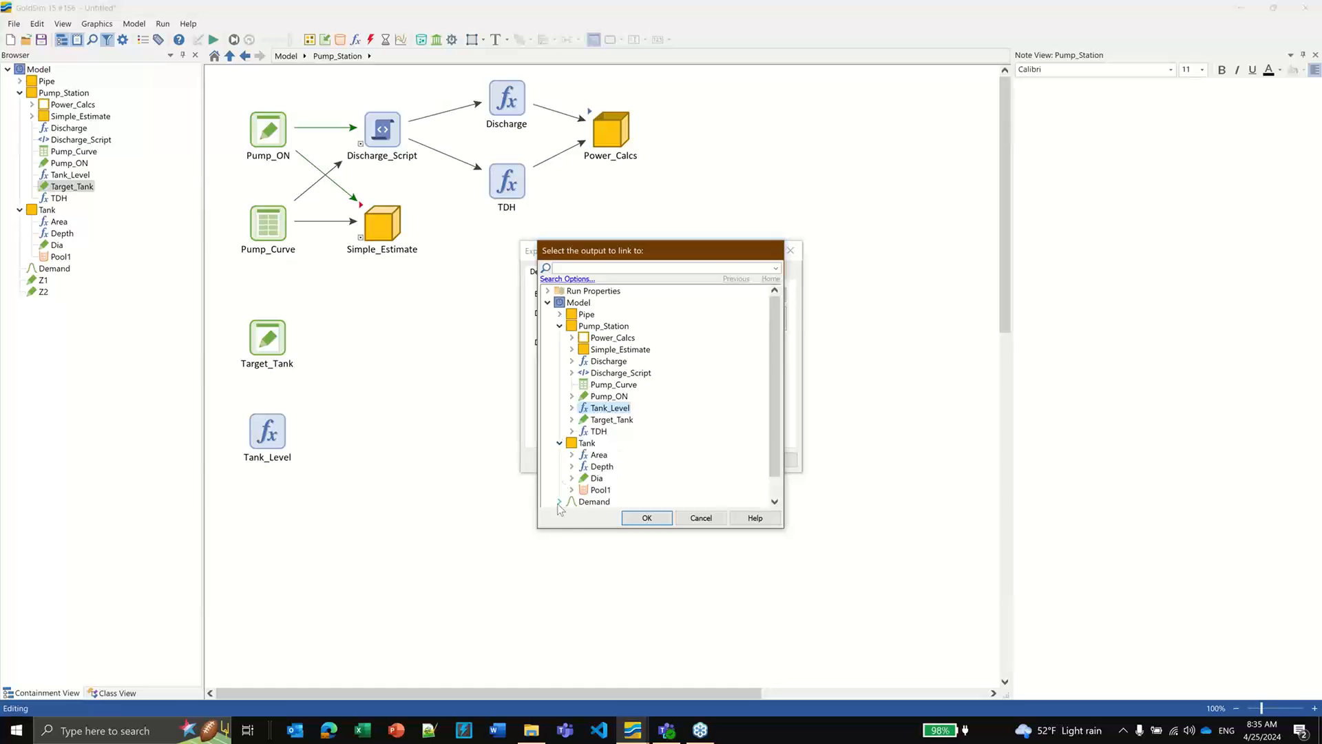
double_click(605, 467)
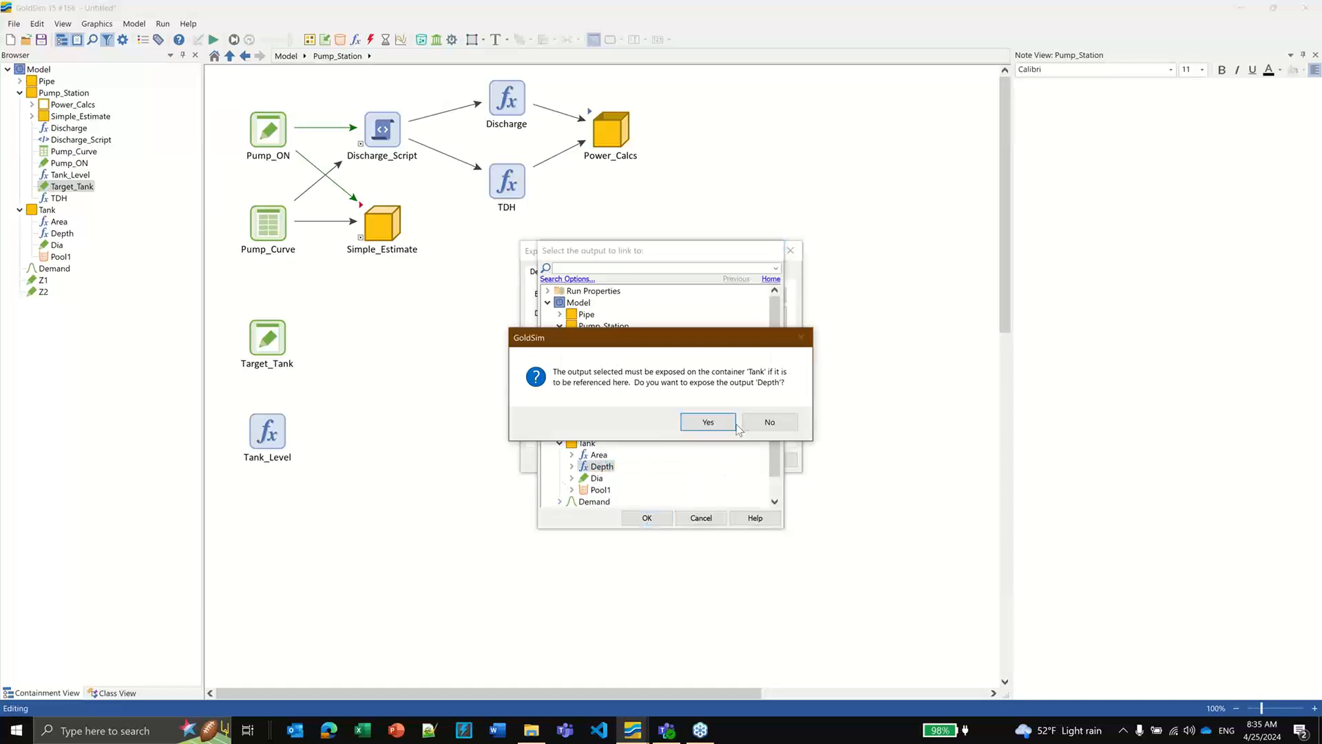
left_click(723, 423)
left_click(660, 460)
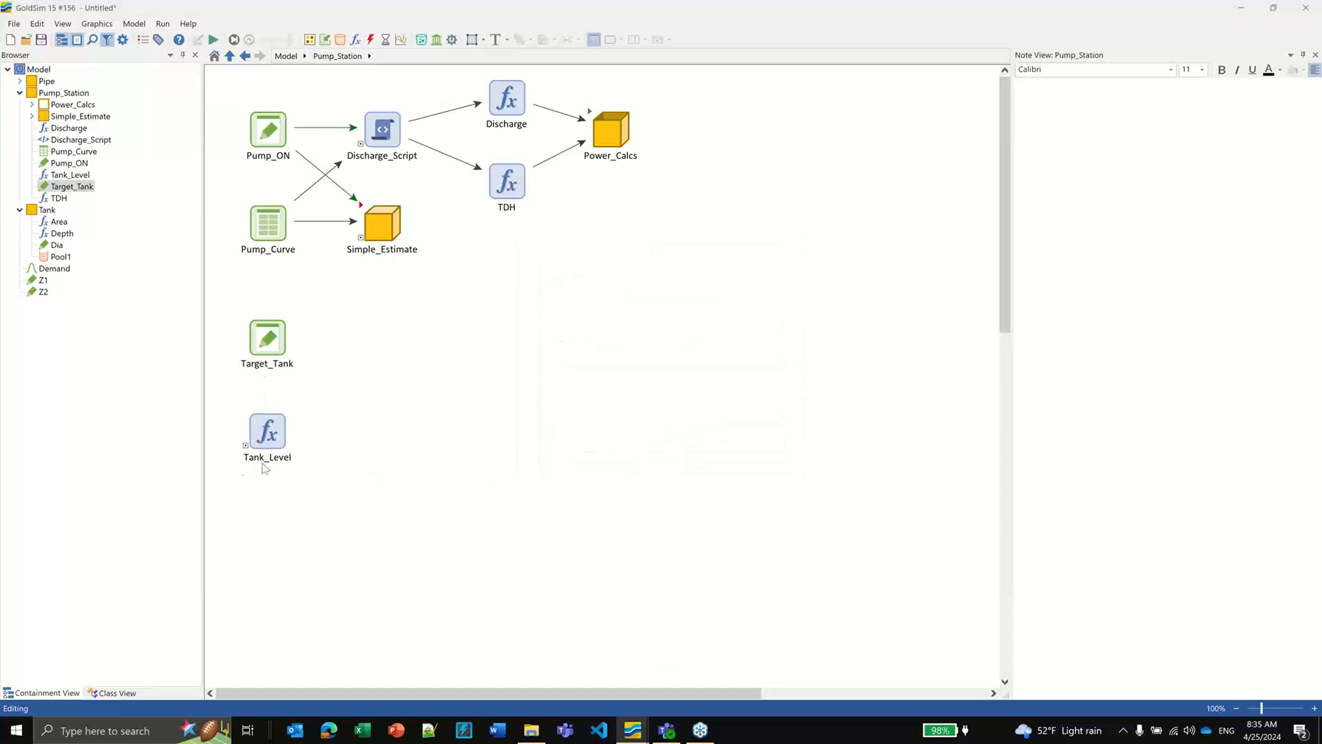
mouse_move(247, 455)
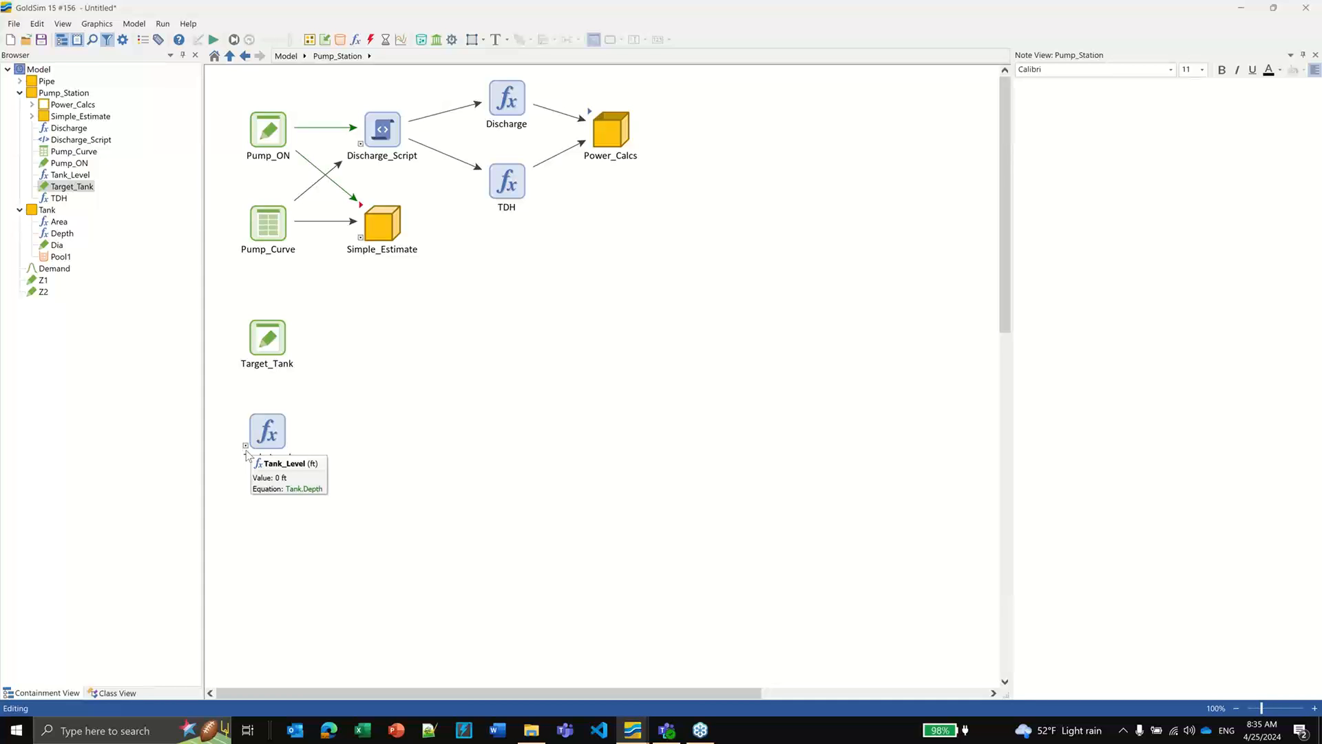
Step: At the top level of the model, bend the influence arrow from Tank to Pump_Station so it curves below Pipe
left_click(284, 57)
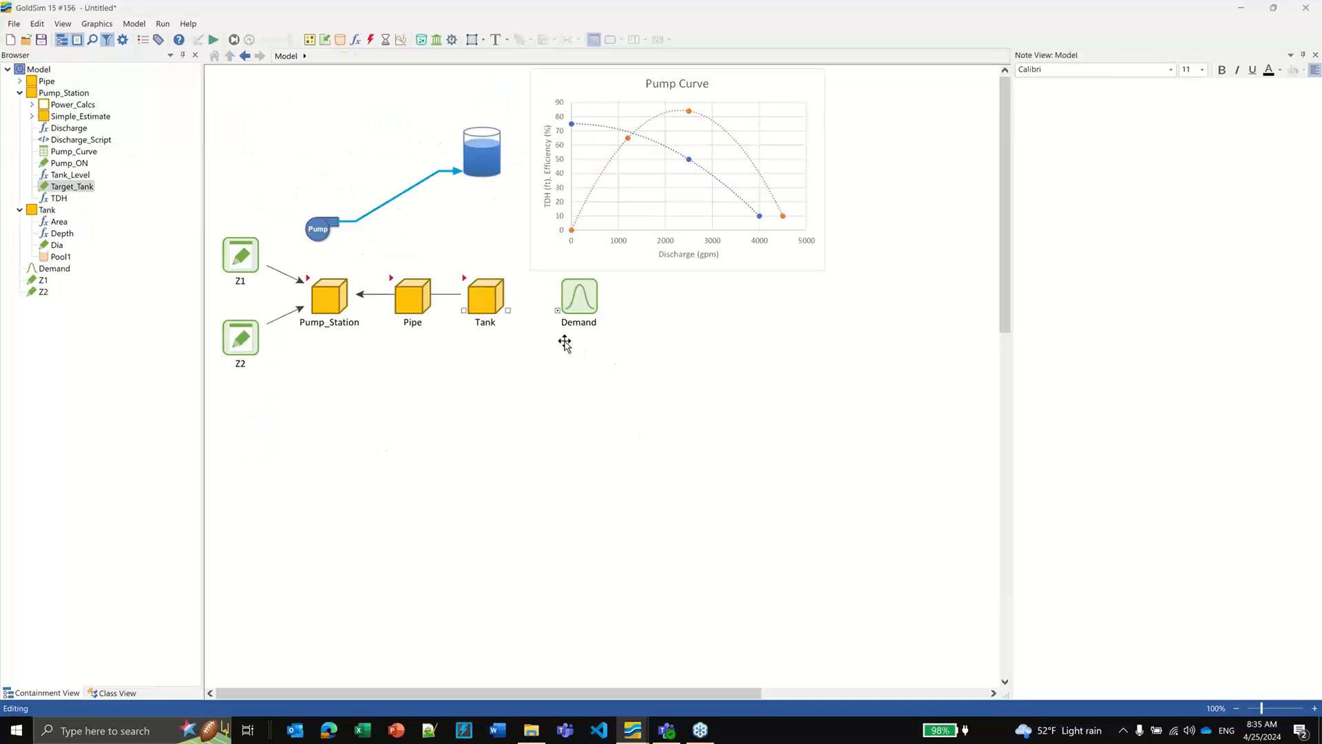
left_click(443, 294)
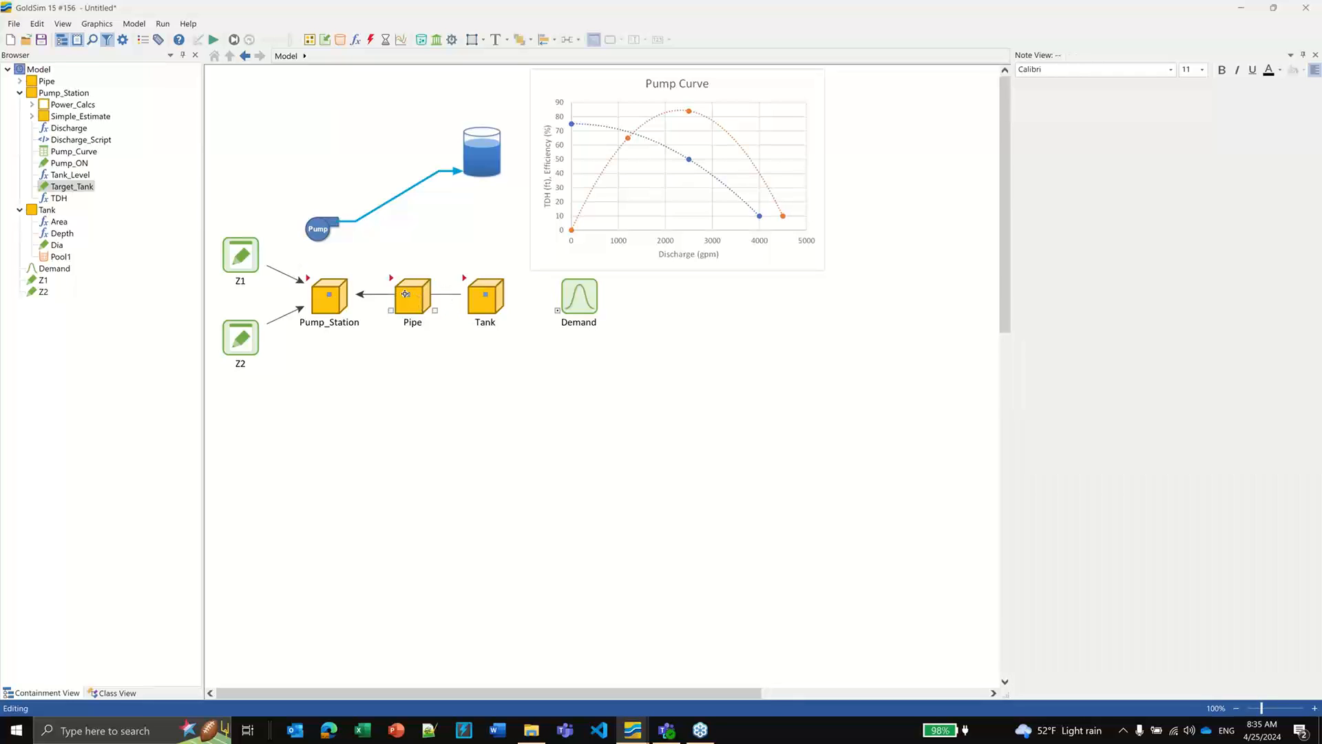
left_click_drag(407, 294, 411, 365)
left_click(472, 471)
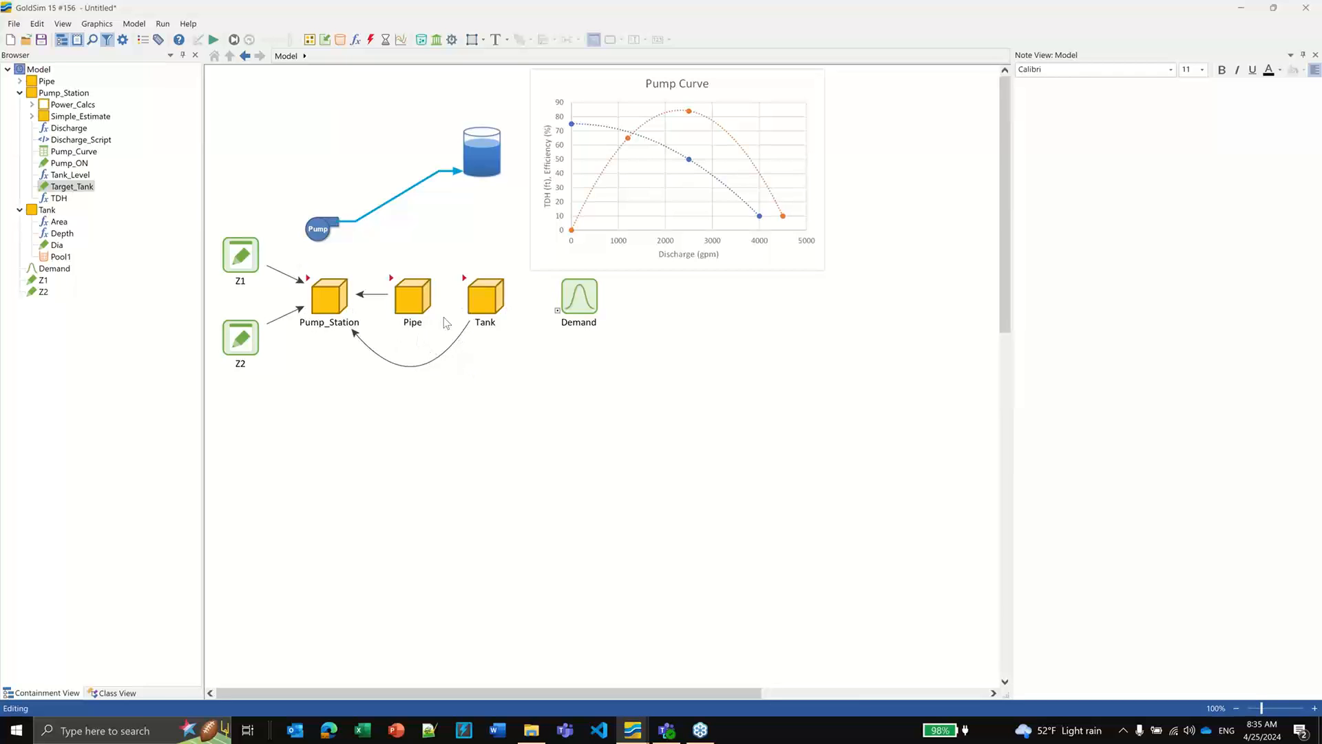
left_click(500, 297)
Step: Insert a Status element in the Pump_Station container, beside Target_Tank and Tank_Level
double_click(324, 292)
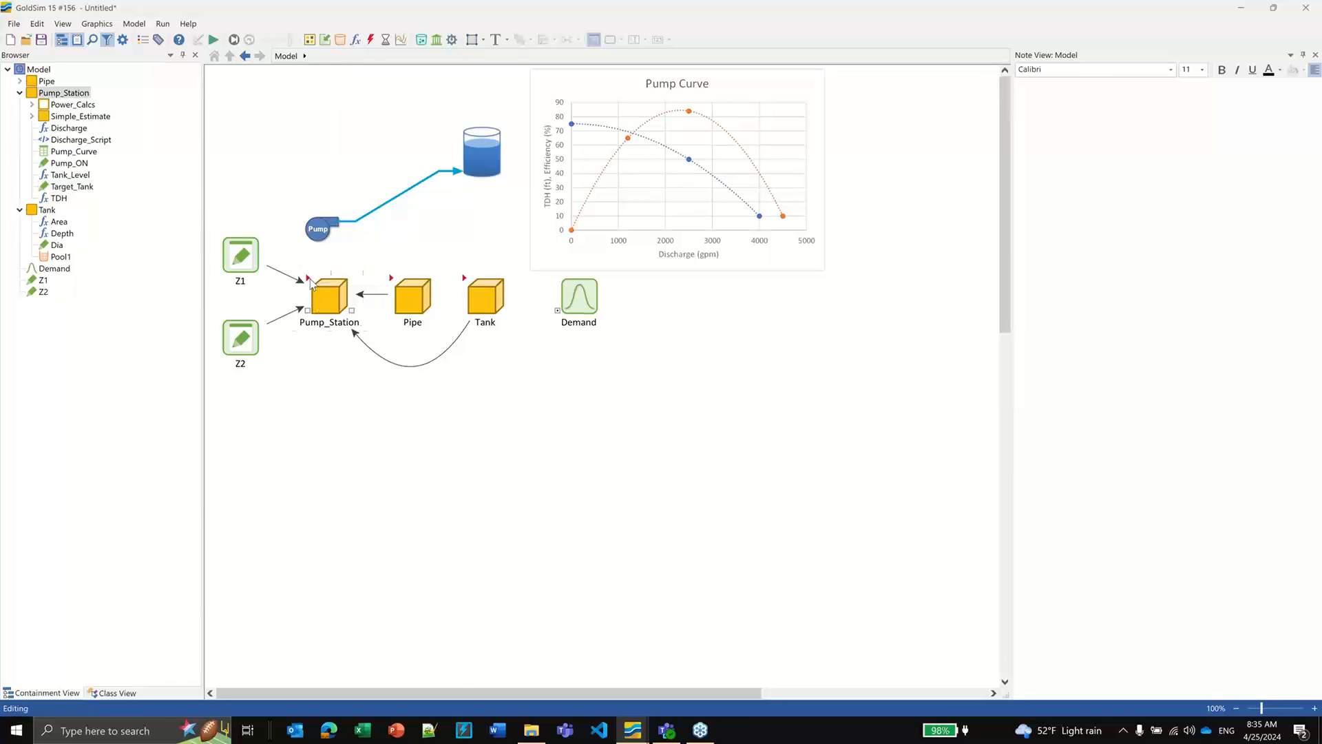
left_click(370, 39)
left_click(392, 131)
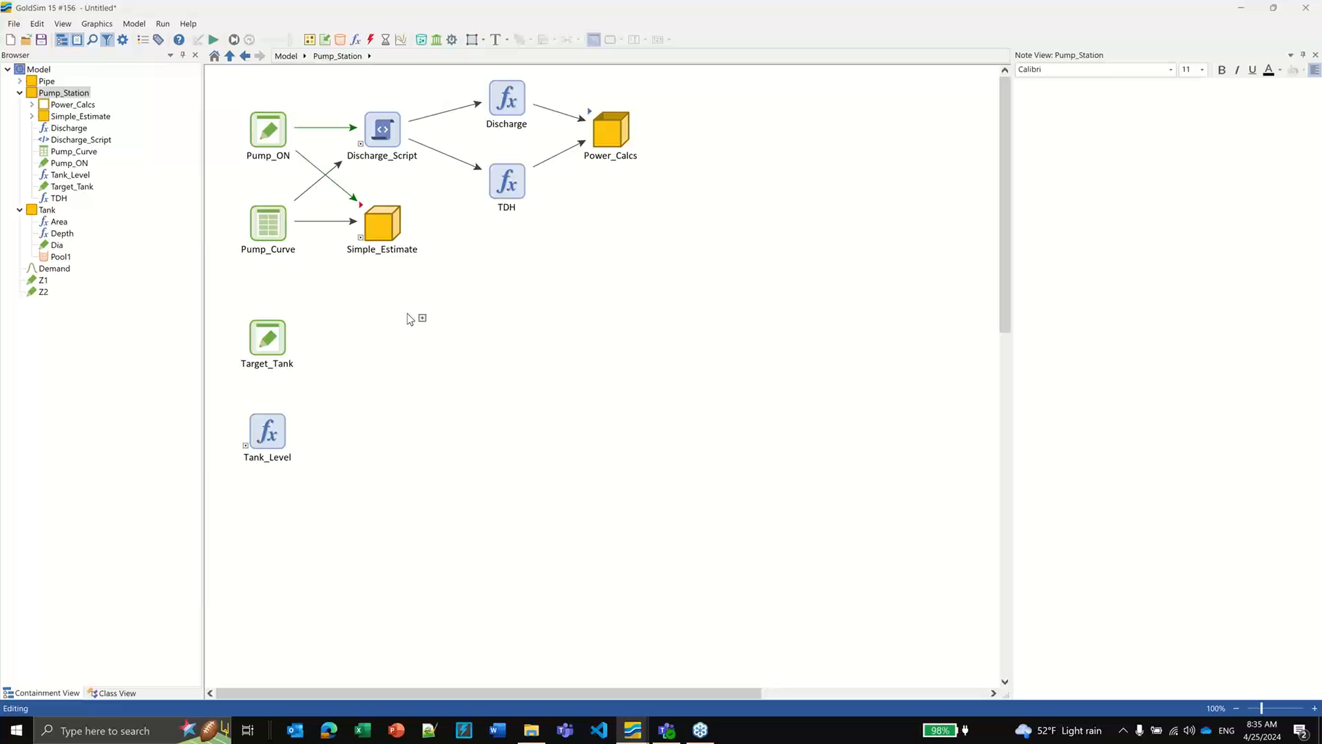
left_click(365, 385)
left_click_drag(649, 219, 604, 211)
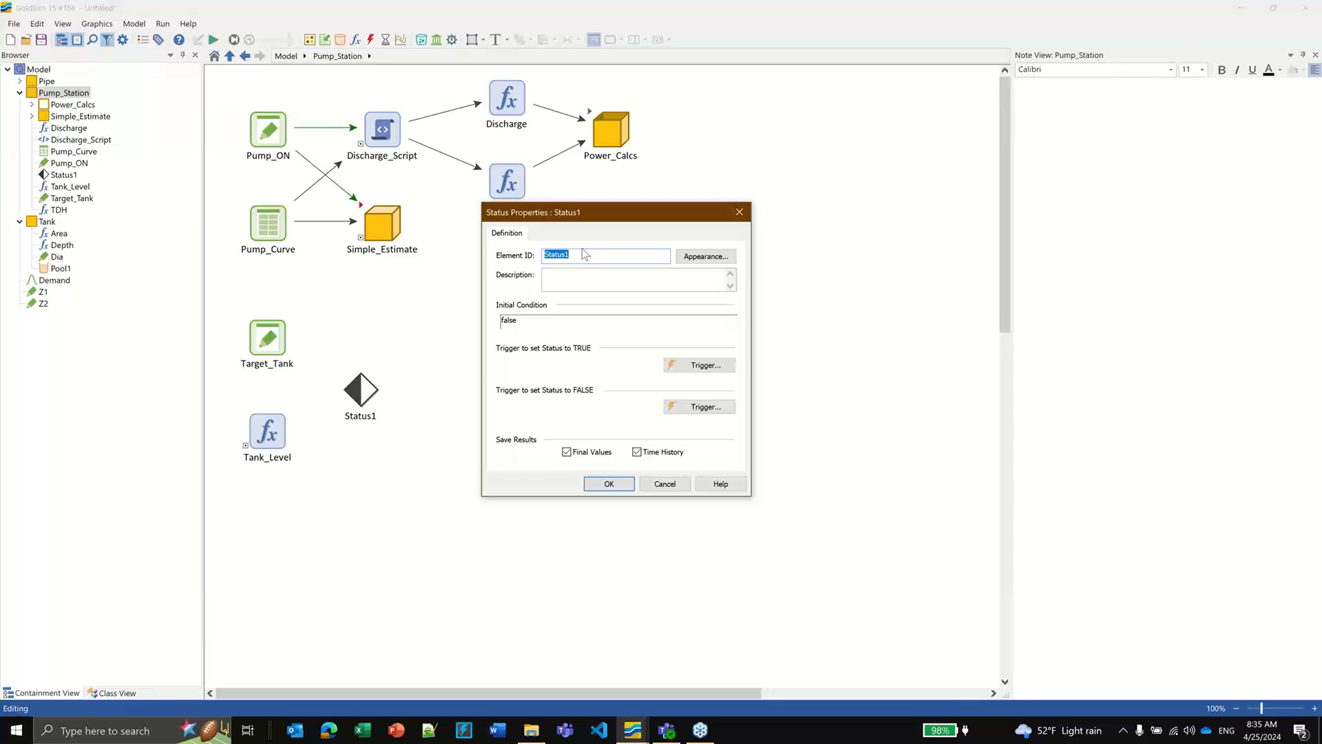
Step: Add an On True trigger that sets the Status element to TRUE with the condition Tank_Level < Target_Tank
left_click(694, 365)
left_click(451, 400)
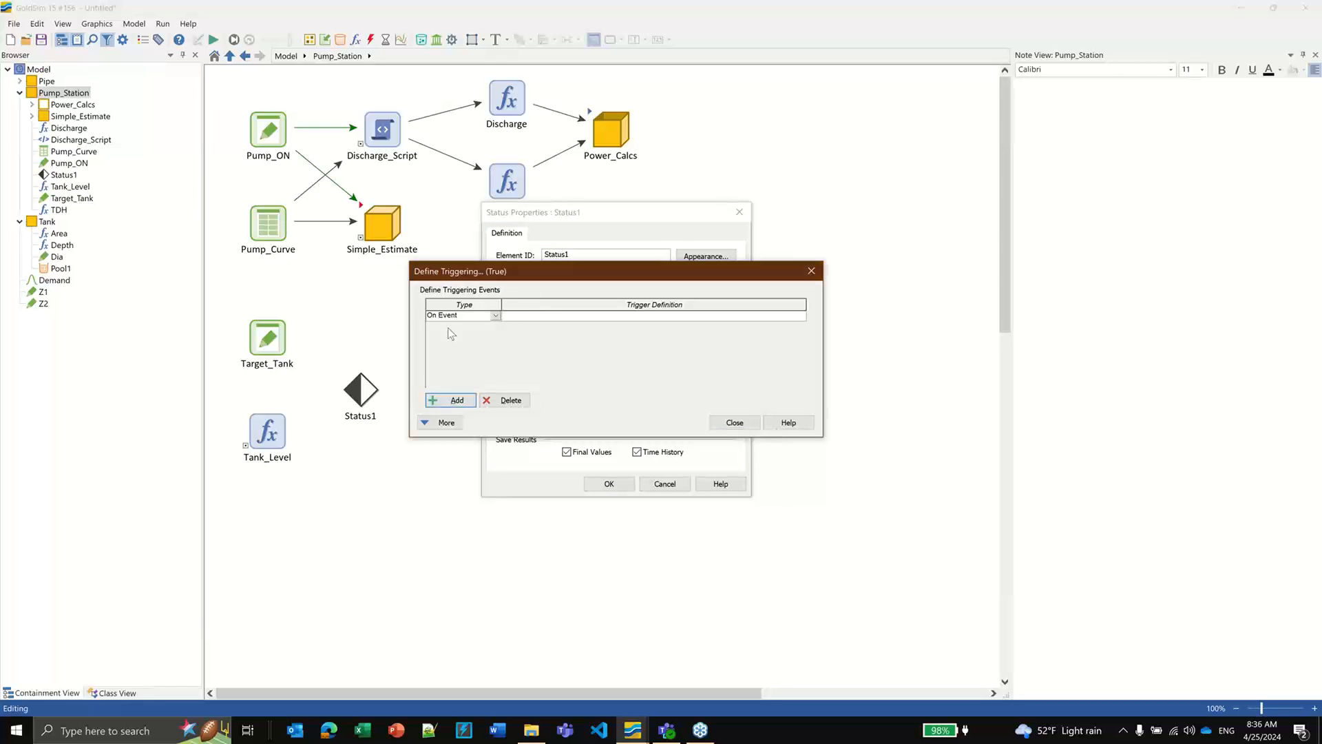
left_click(495, 316)
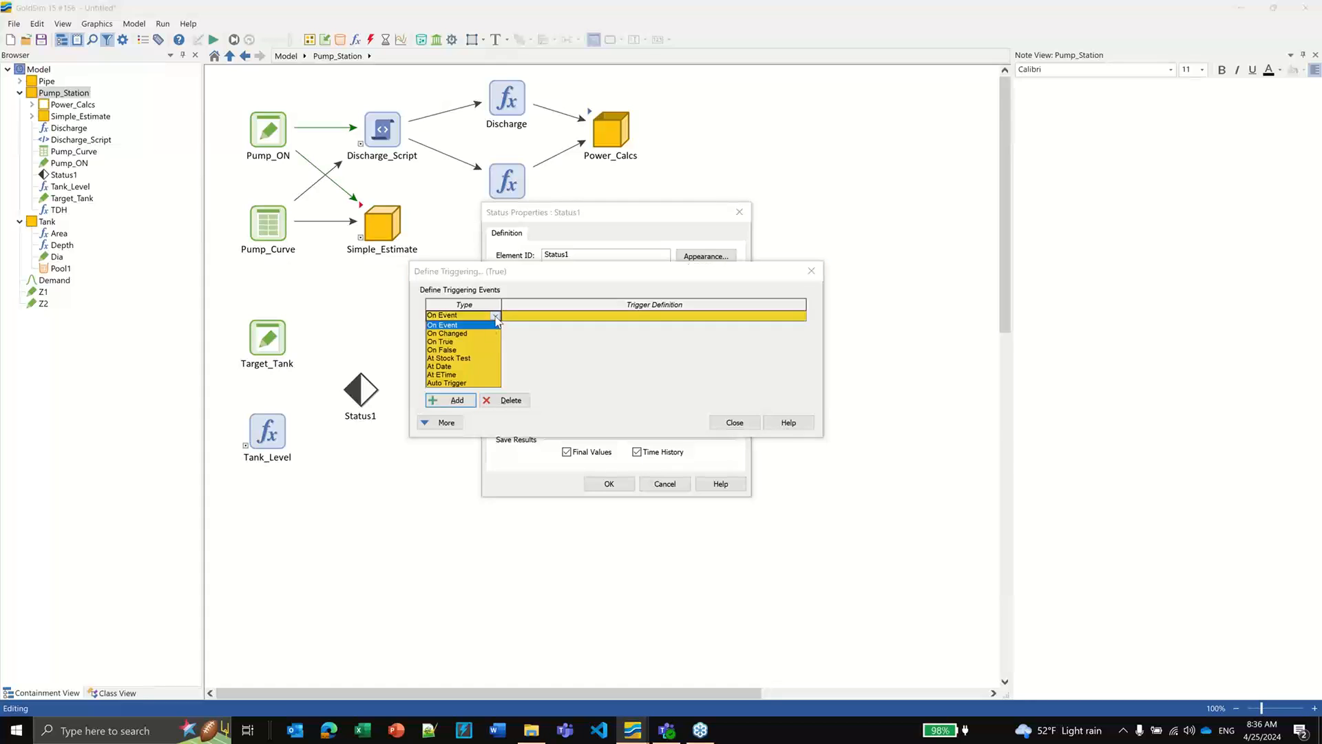
left_click(449, 343)
left_click(525, 316)
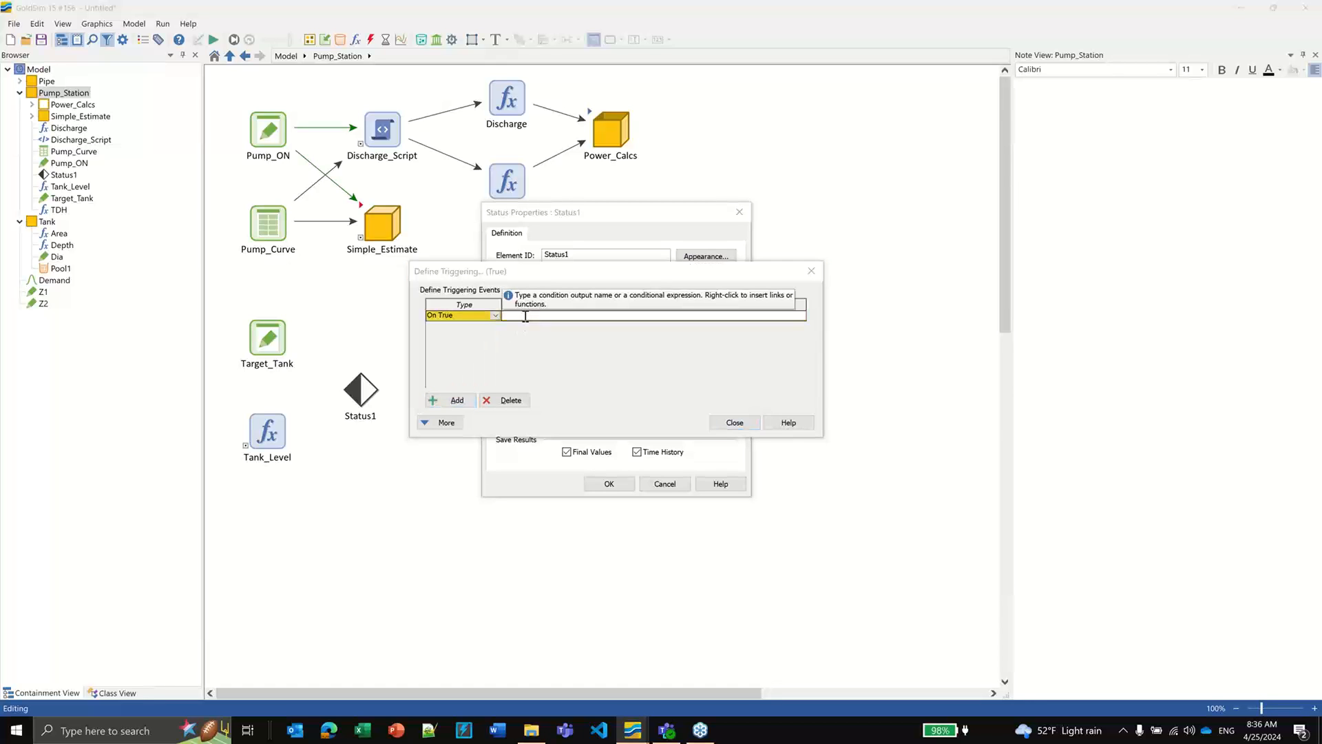
type("ta")
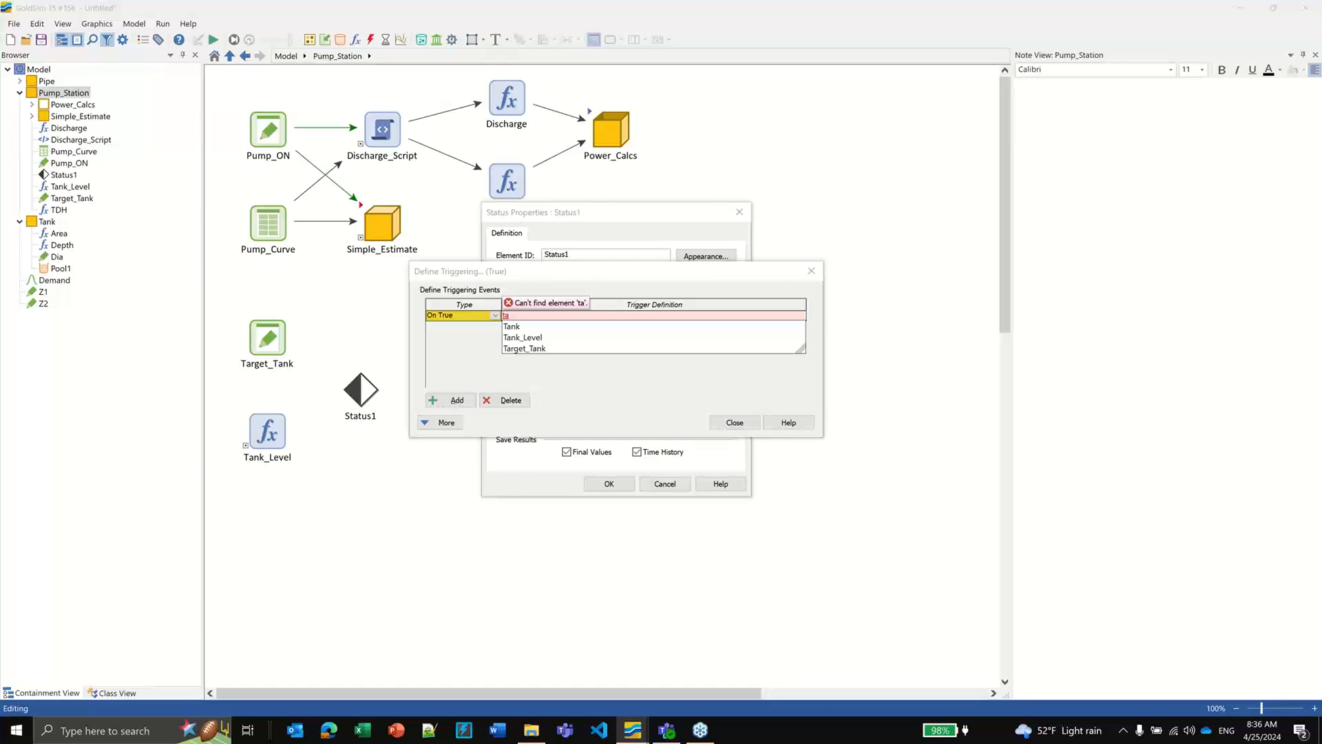
left_click(531, 336)
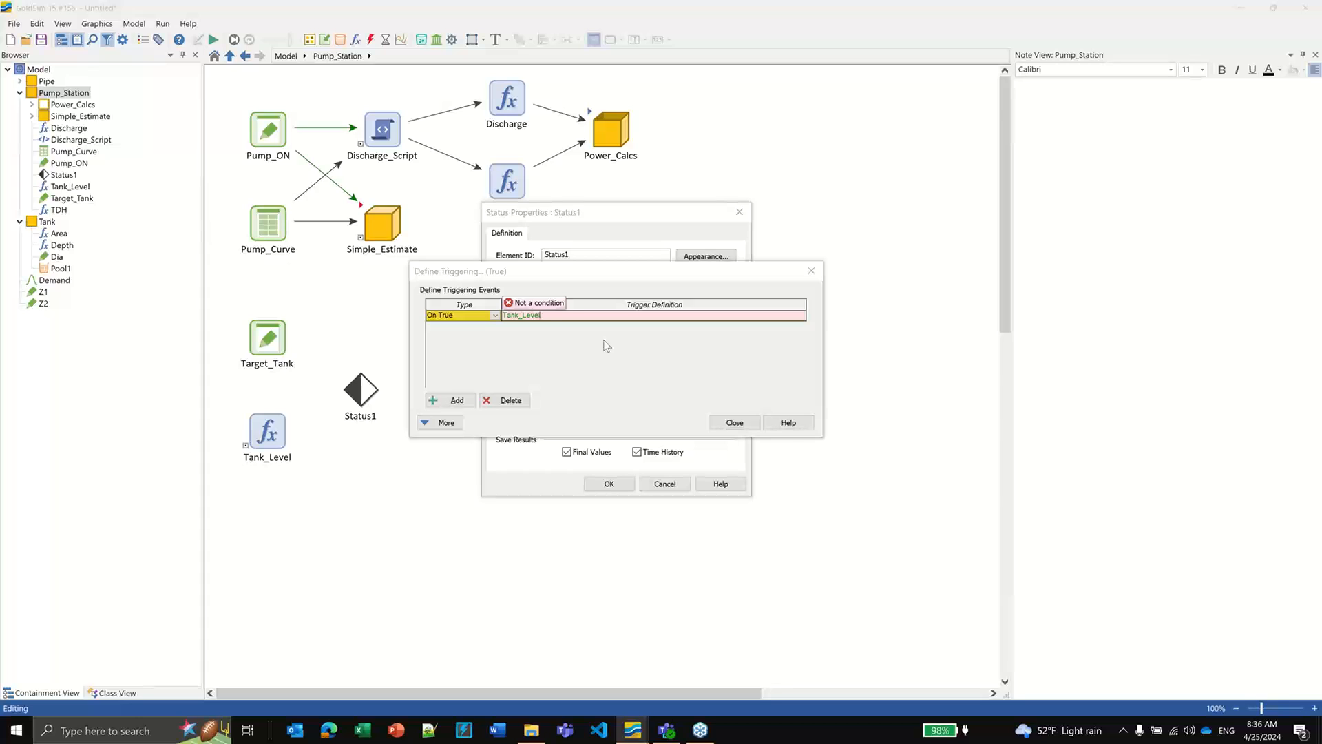
type("< tar")
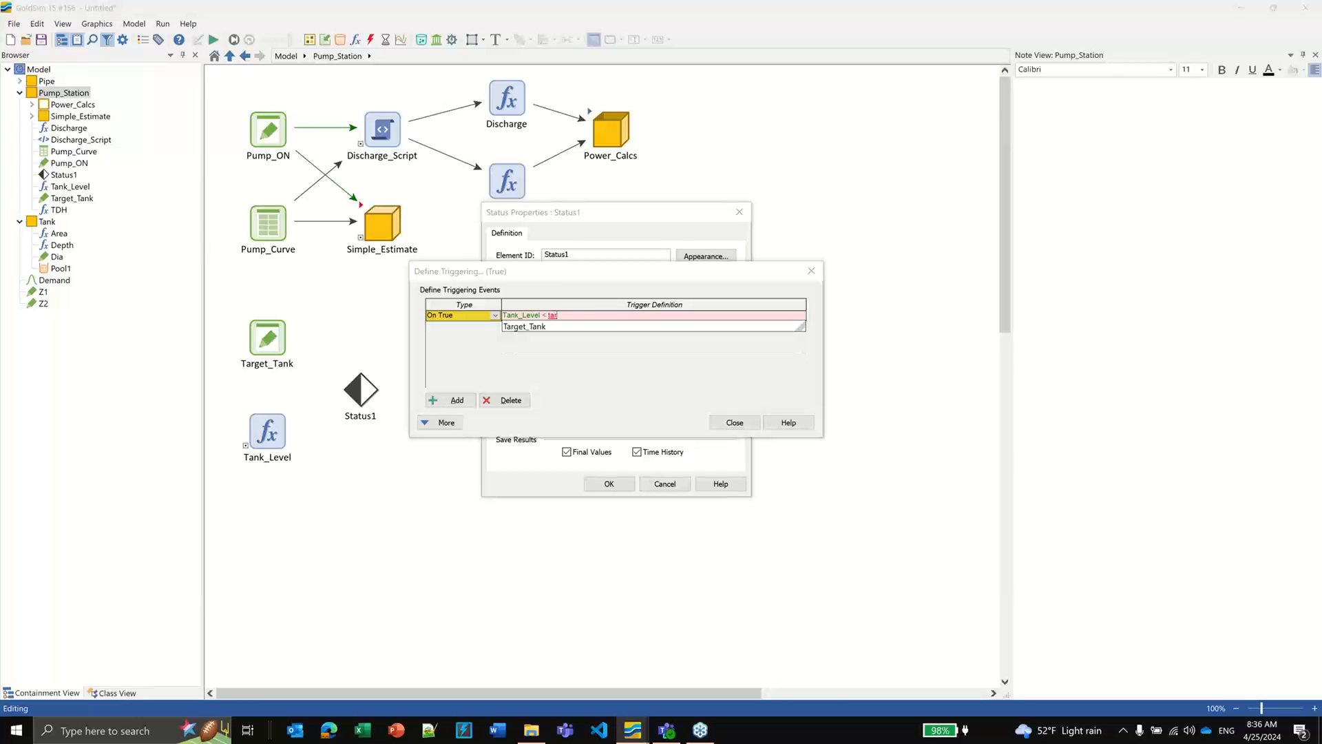
left_click(526, 327)
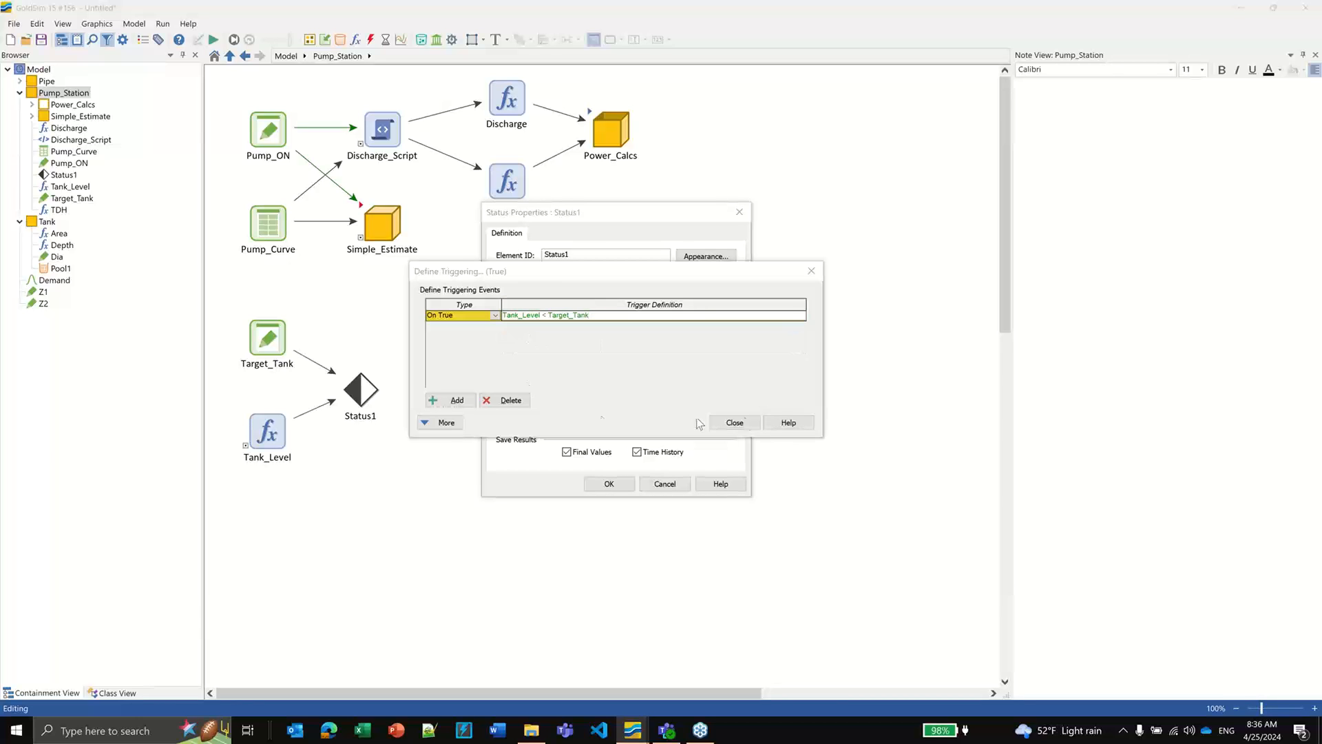
left_click(733, 423)
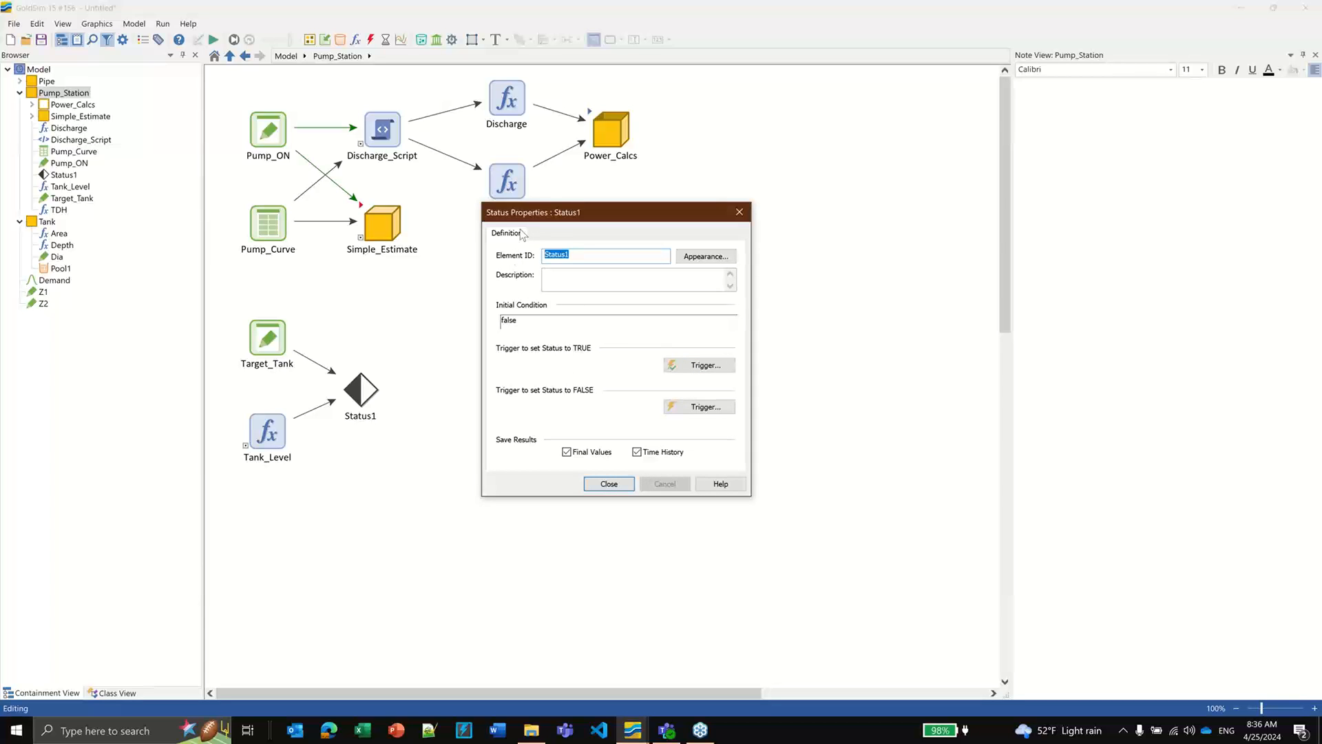
Step: Try to name the Status element Pump_ON, then name it Pump_ON_ and close its properties
type("Pump_ON")
left_click(697, 407)
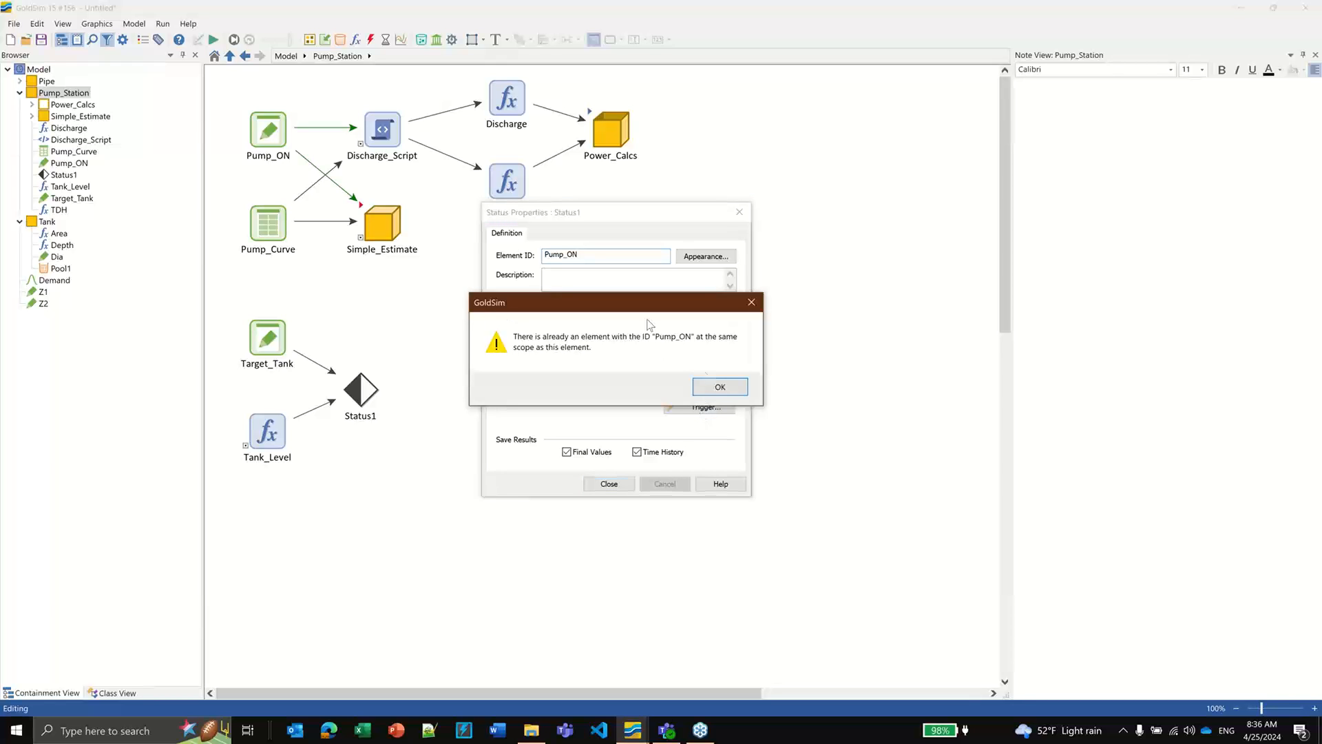
left_click(735, 385)
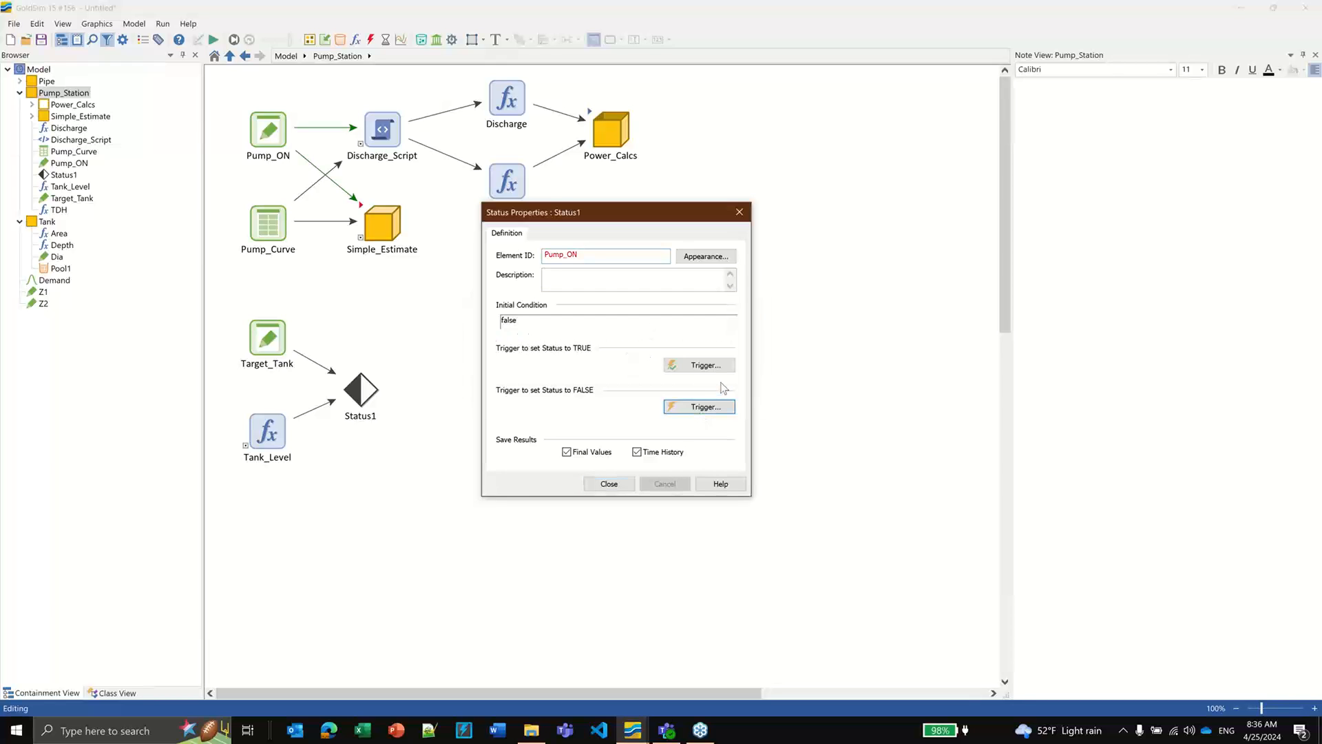
left_click(589, 254)
type("_")
key("Return")
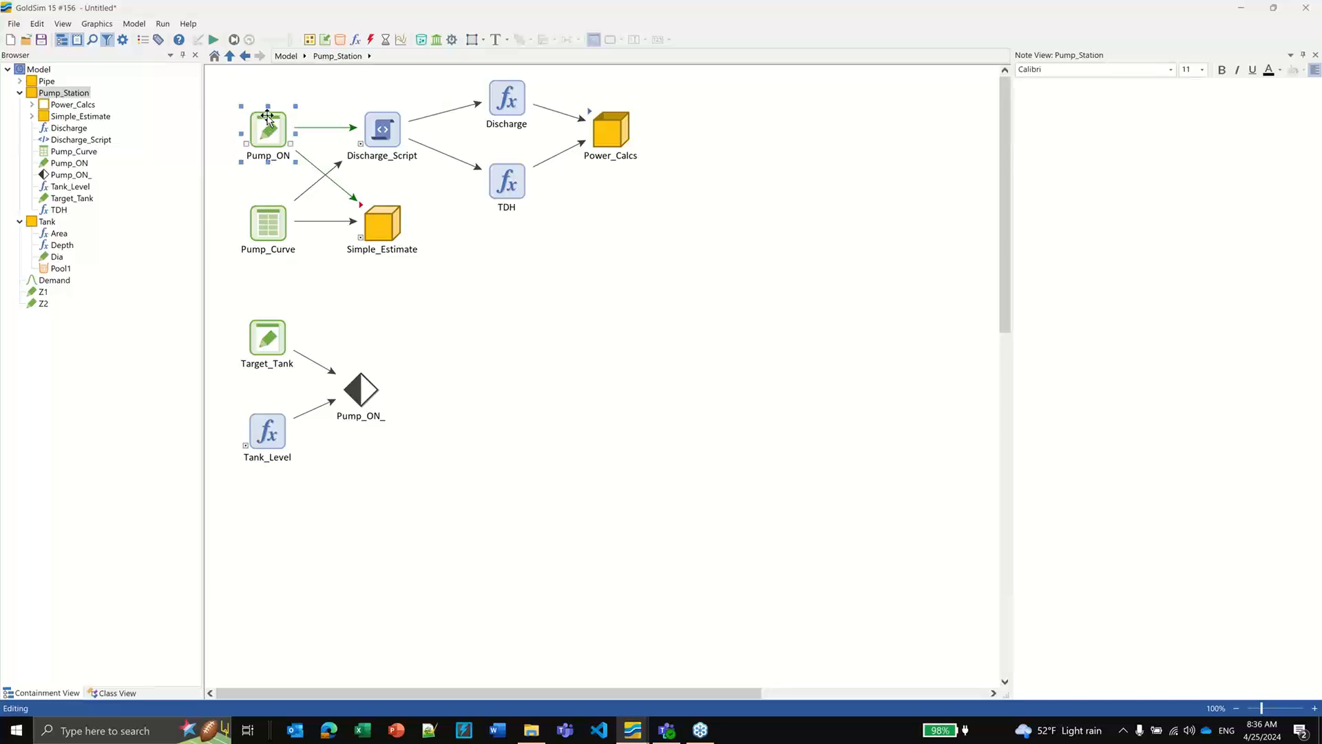
Step: Delete the original Pump_ON data element from the Pump_Station container
left_click(267, 125)
key("Delete")
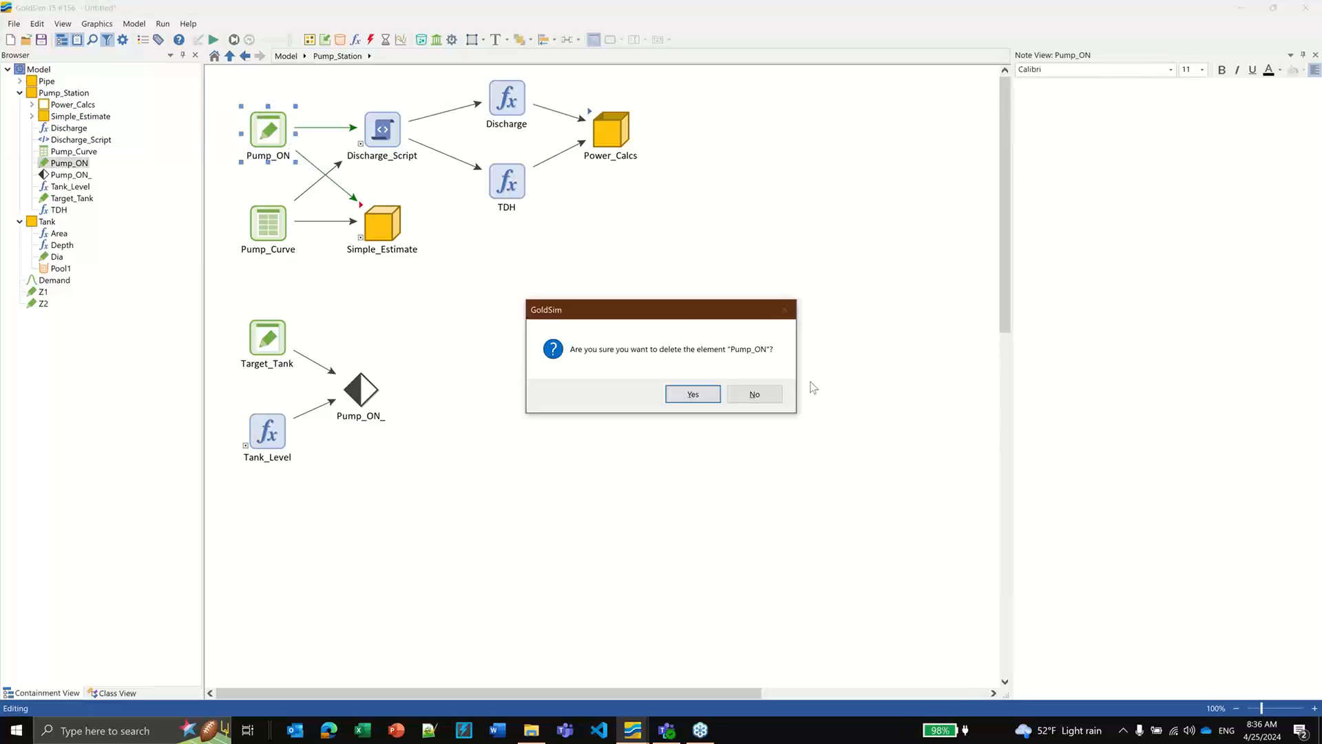
key("Return")
Step: Rename the Status element as Pump_ON, without the trailing underscore, so it takes over the links to the discharge calculations
left_click(356, 390)
double_click(357, 390)
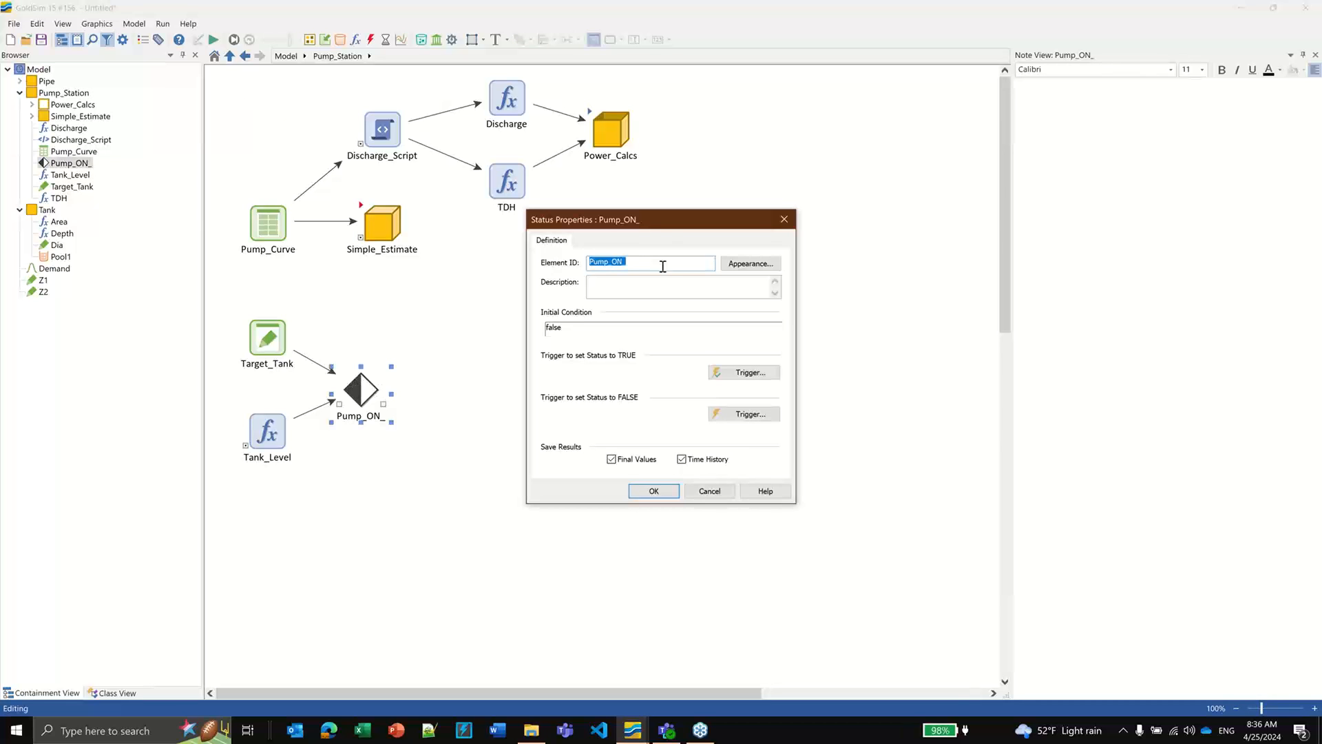
left_click(667, 259)
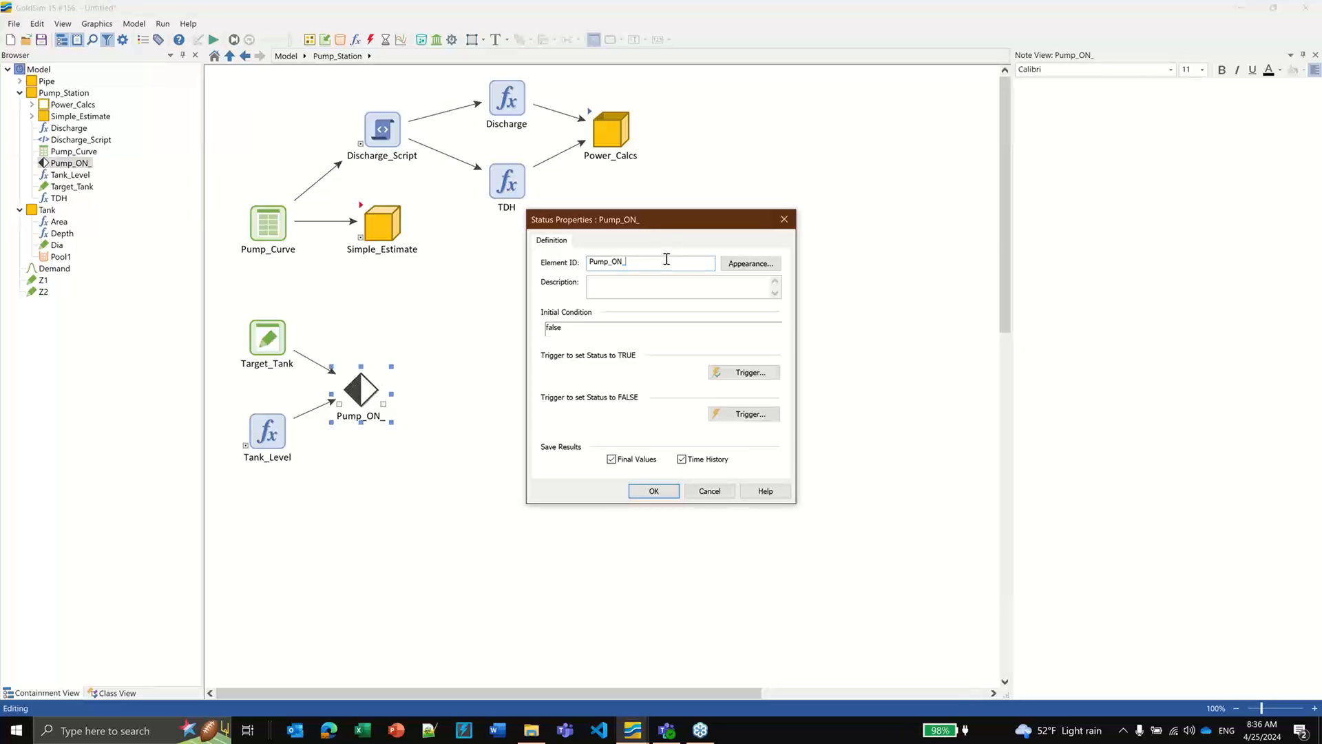
left_click(654, 491)
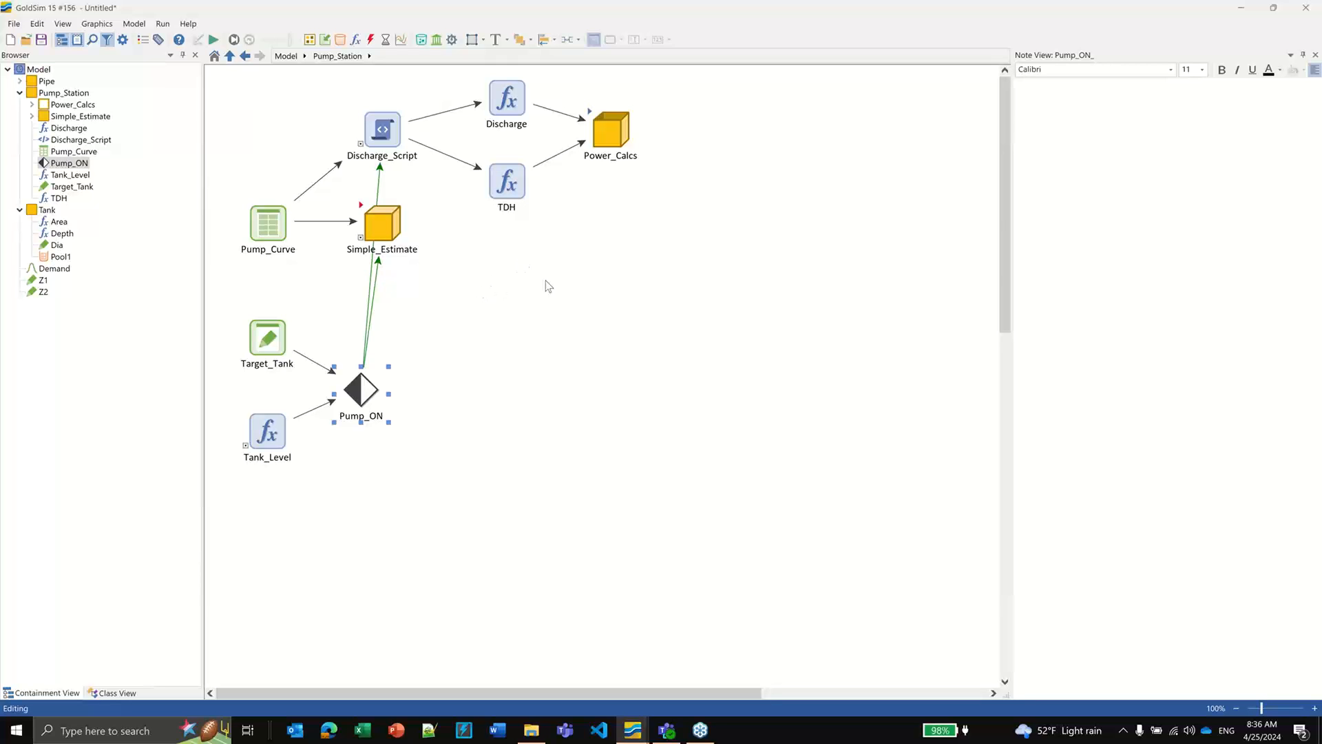
Step: Move the upper group of pump elements down beside the Status element and delete the Simple_Estimate container
left_click_drag(711, 297, 218, 88)
left_click_drag(441, 261, 538, 336)
left_click(533, 341)
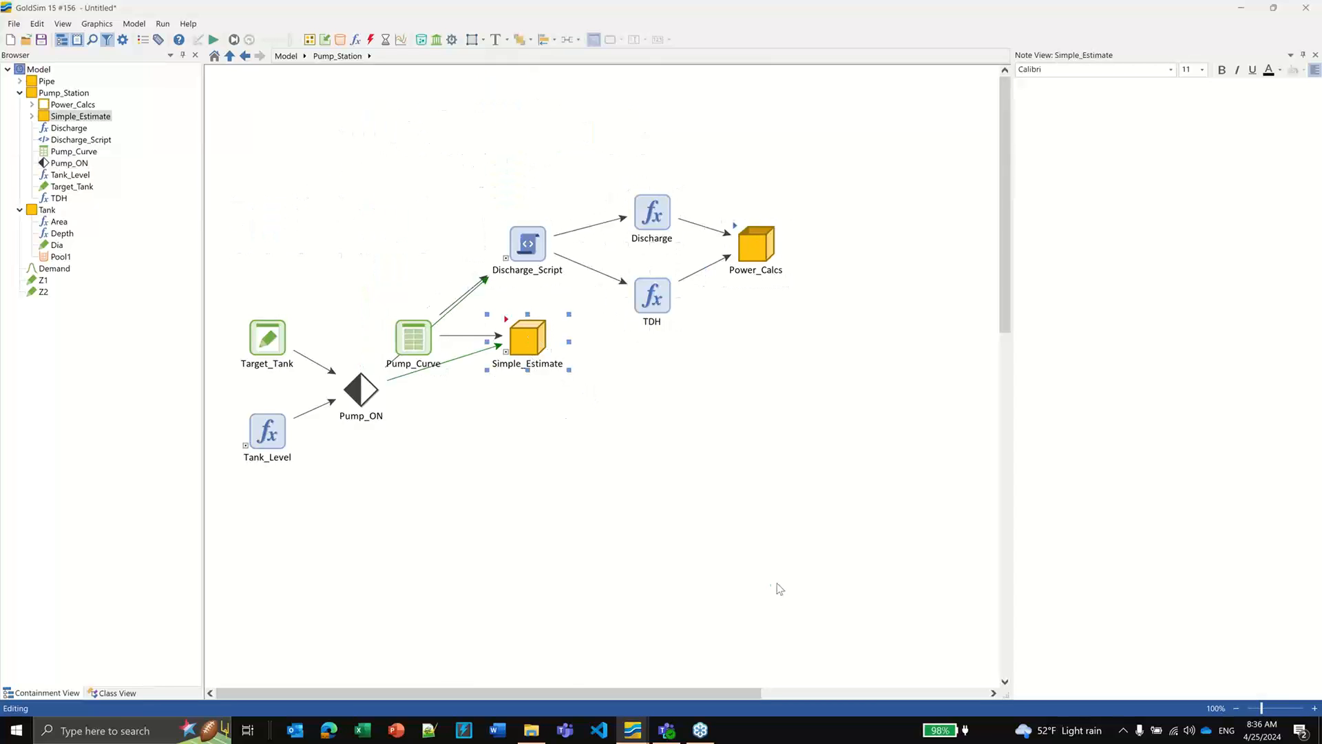
key("Delete")
key("Return")
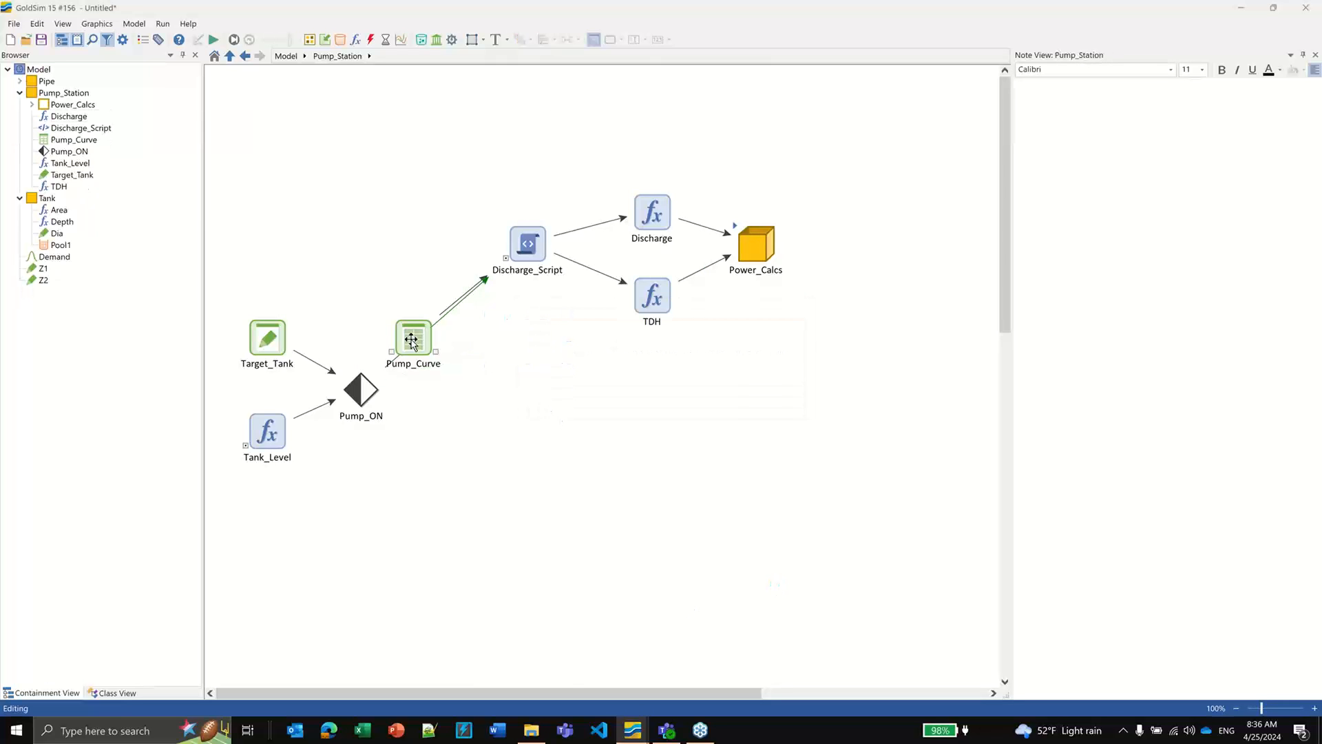
Step: Place Pump_Curve above Discharge_Script, and move the whole discharge group level with Pump_ON
left_click_drag(411, 342, 531, 153)
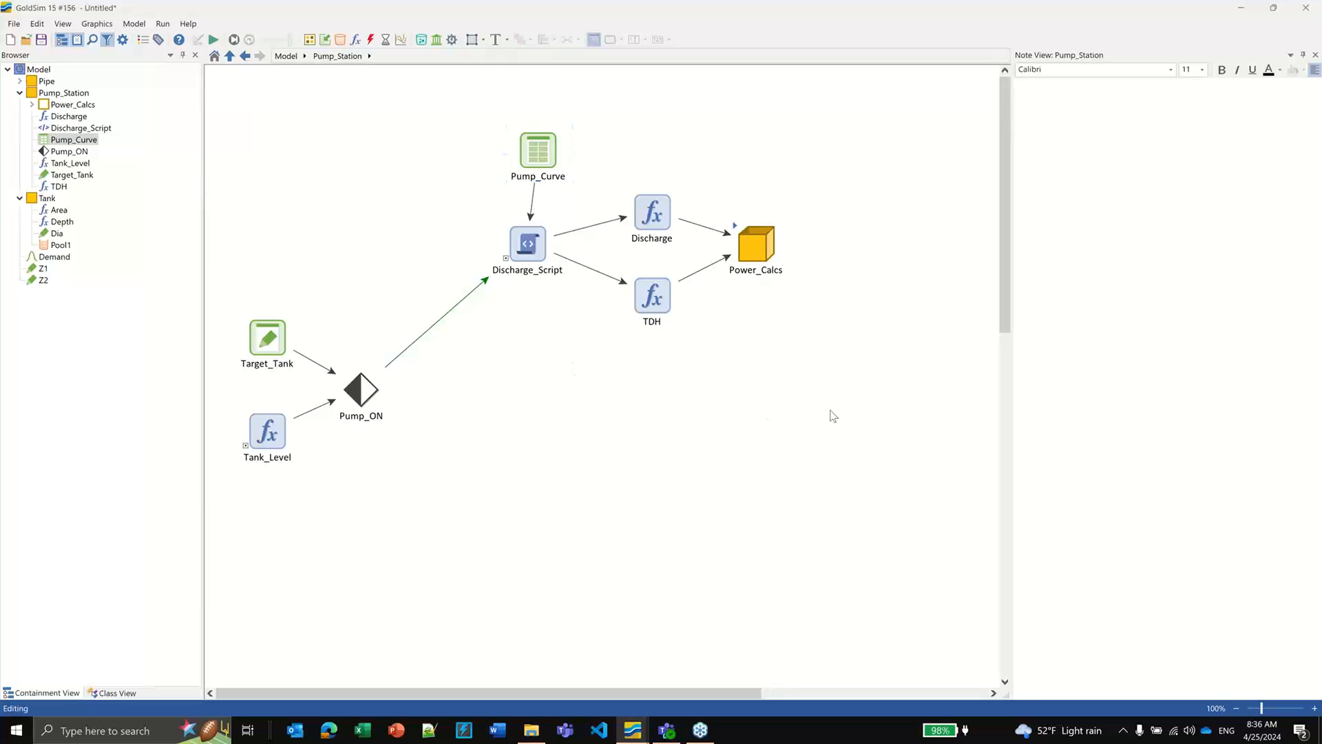
left_click_drag(878, 400, 508, 135)
left_click_drag(511, 227, 439, 375)
left_click(411, 531)
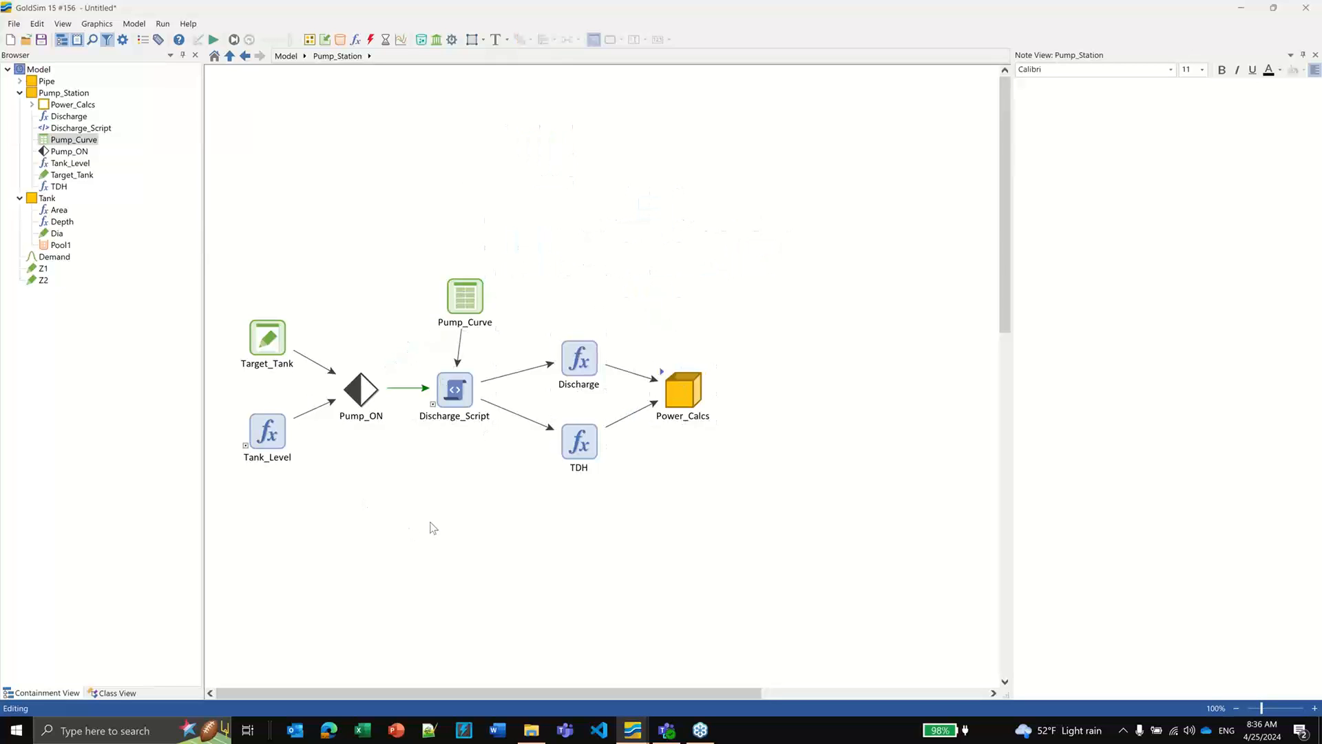
Step: Add an On True trigger that sets Pump_ON to FALSE with the condition Tank_Level > Target_Tank
left_click(358, 386)
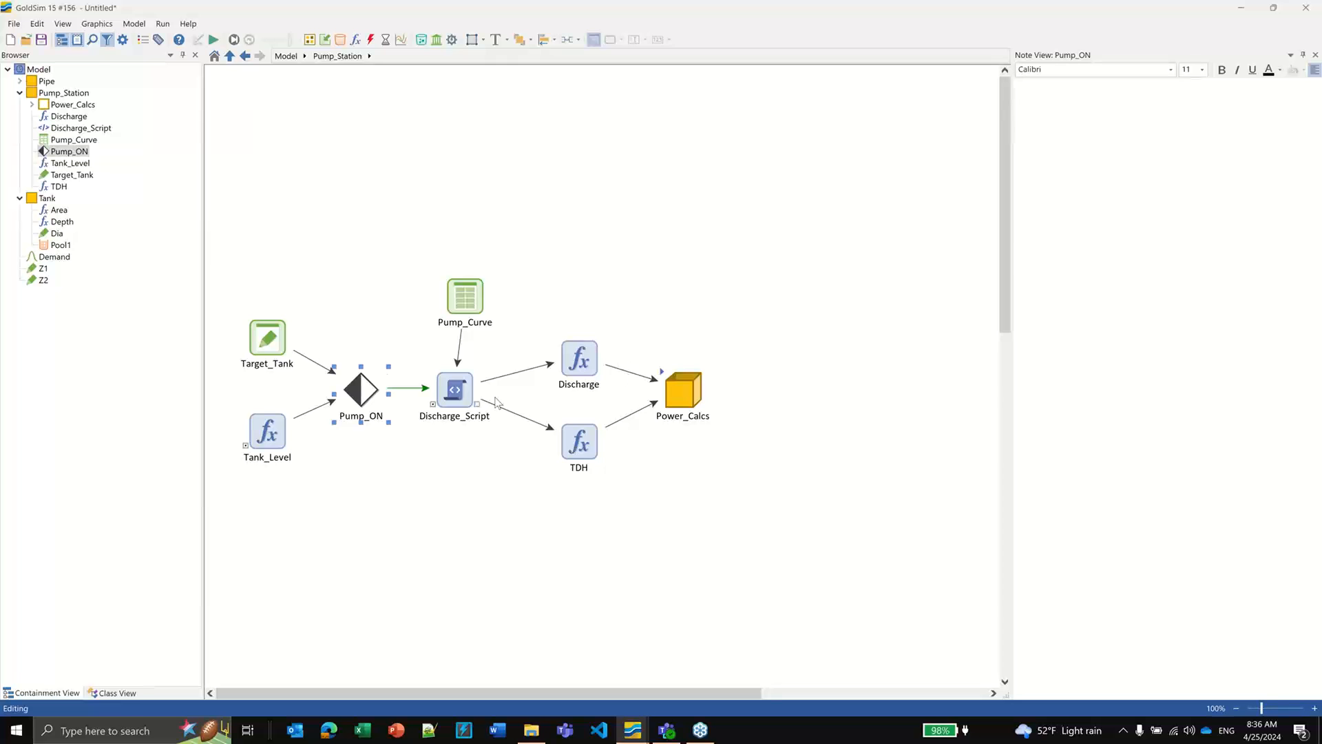
double_click(360, 389)
left_click(745, 414)
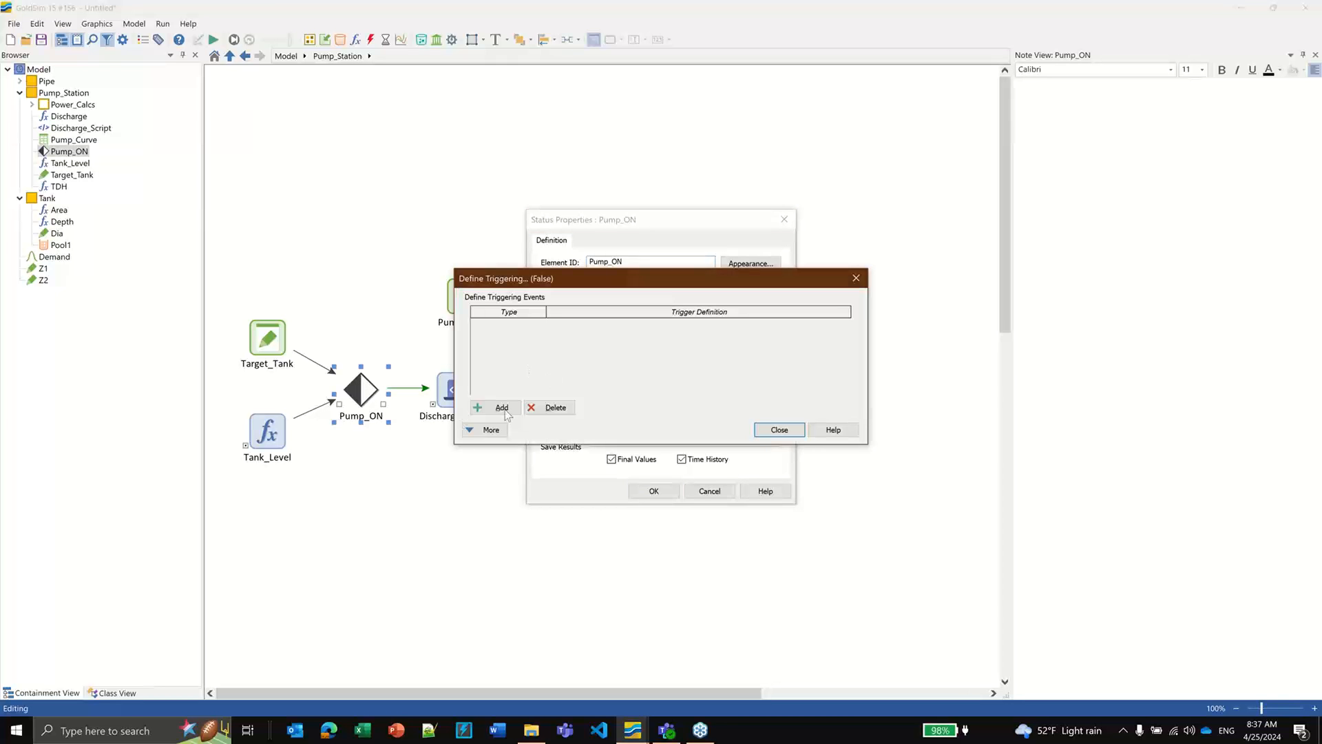
left_click(502, 408)
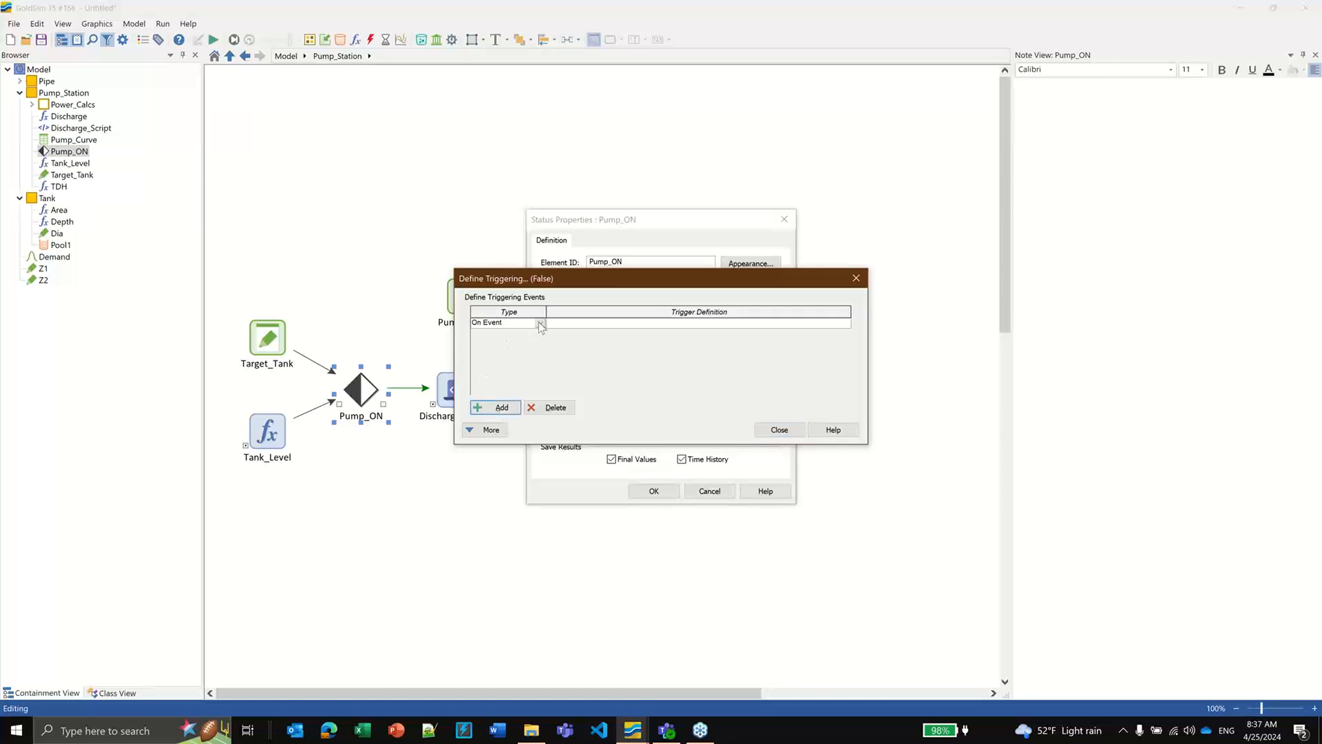
left_click(541, 323)
left_click(505, 349)
left_click(572, 322)
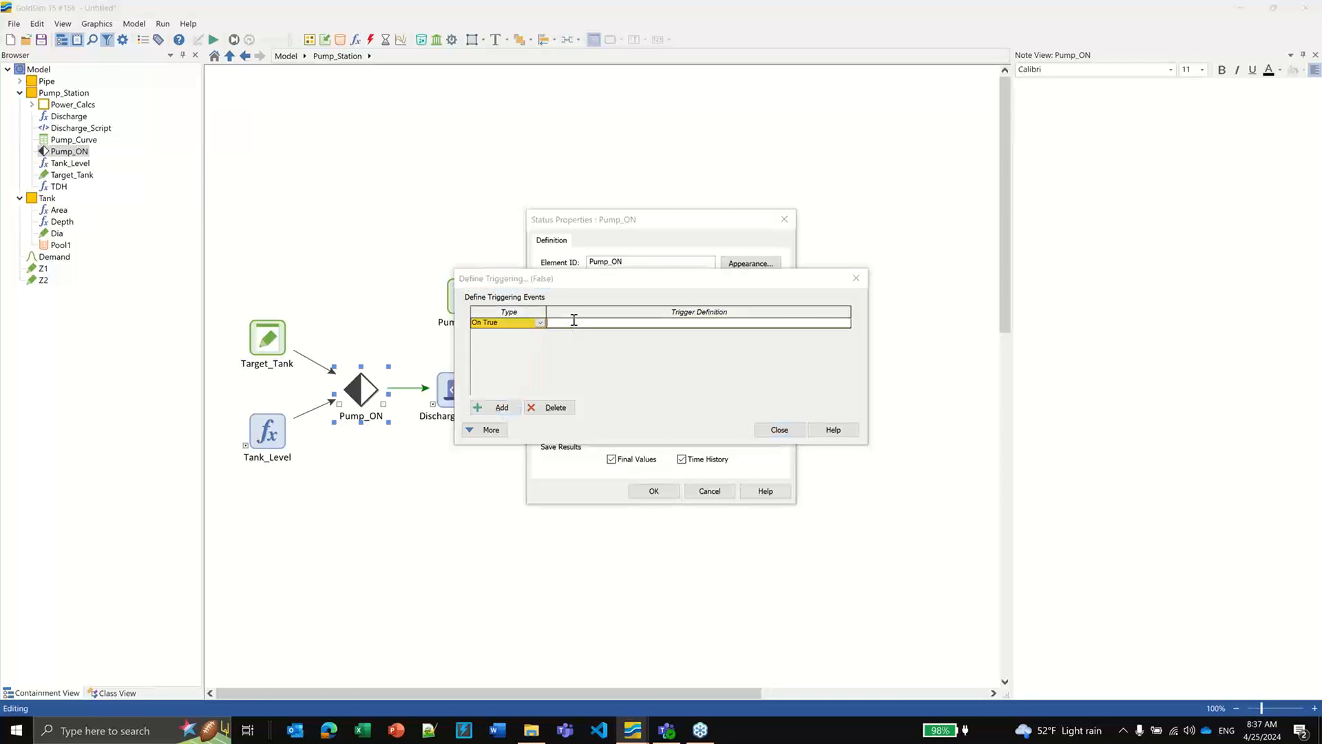
type("ta")
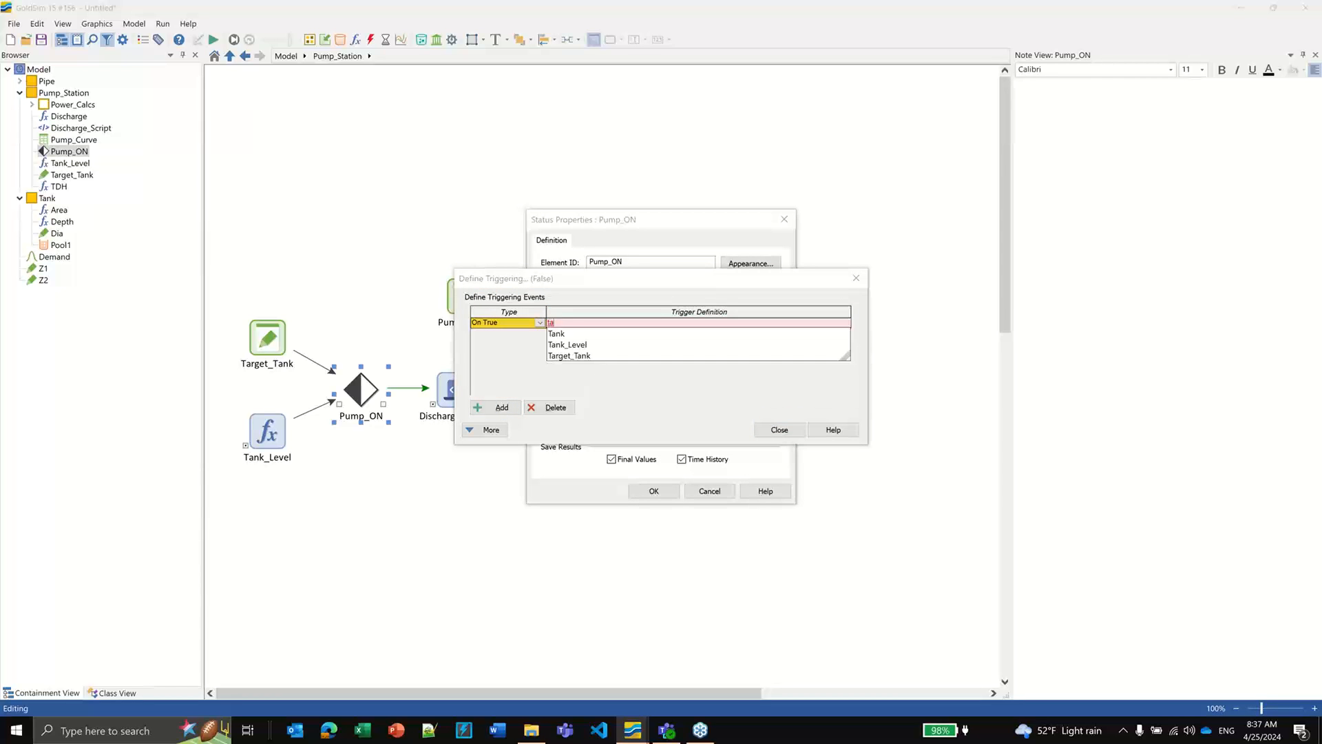
double_click(570, 344)
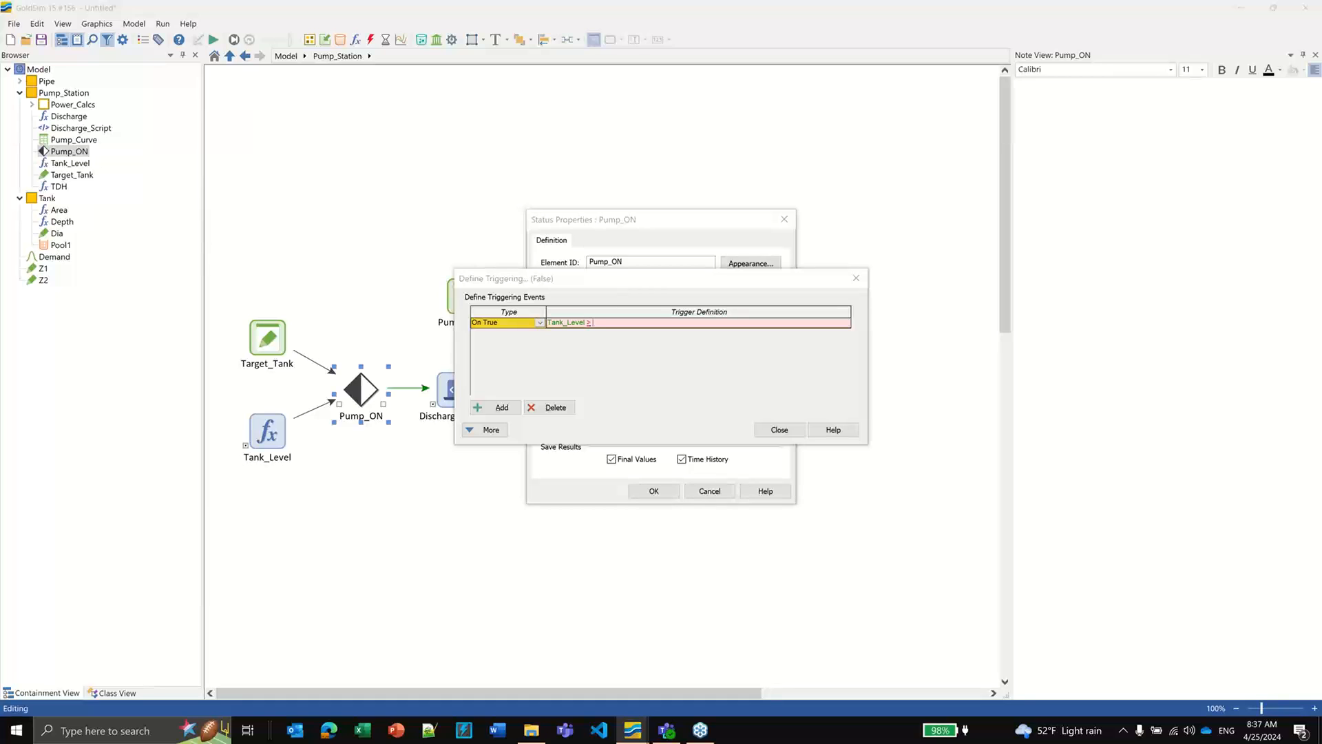
type("> Target_Tank")
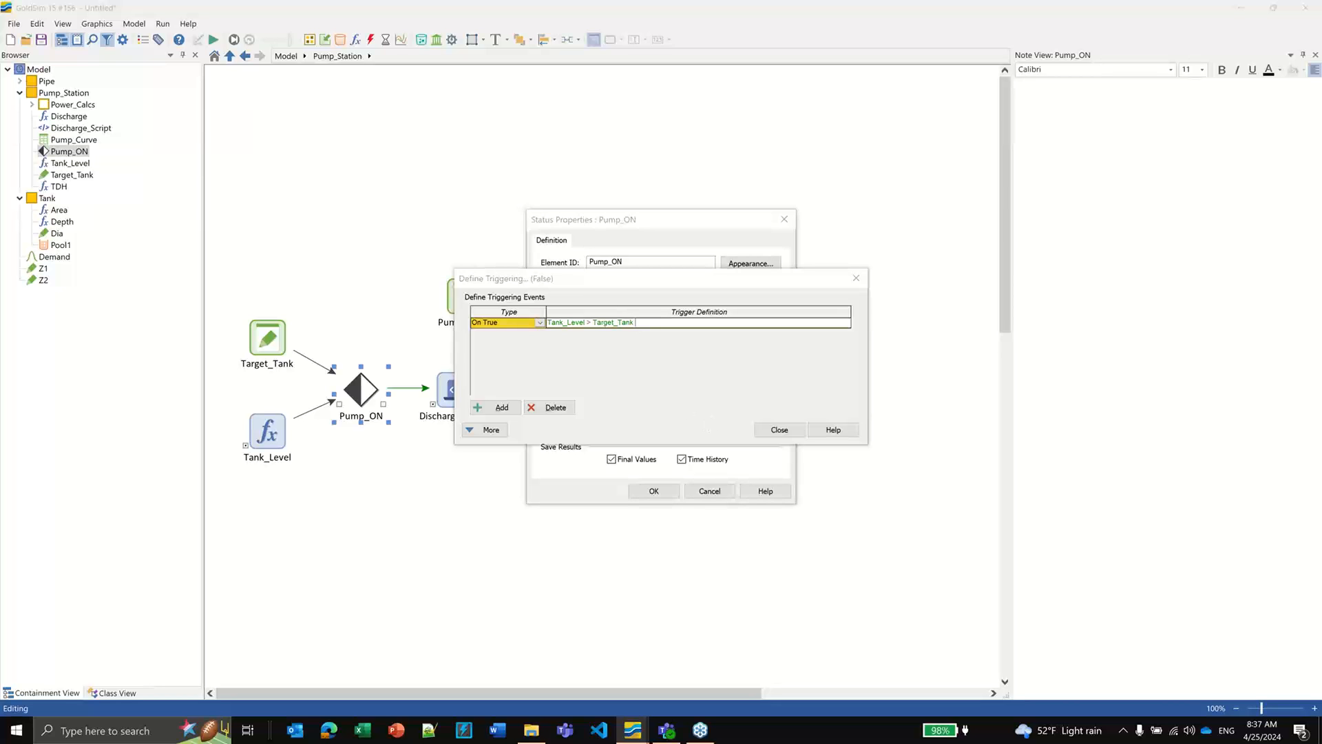
left_click(776, 432)
Step: Change the Pump_ON trigger for TRUE to Tank_Level < Target_Tank * 0.5, and review the trigger for FALSE
left_click(755, 374)
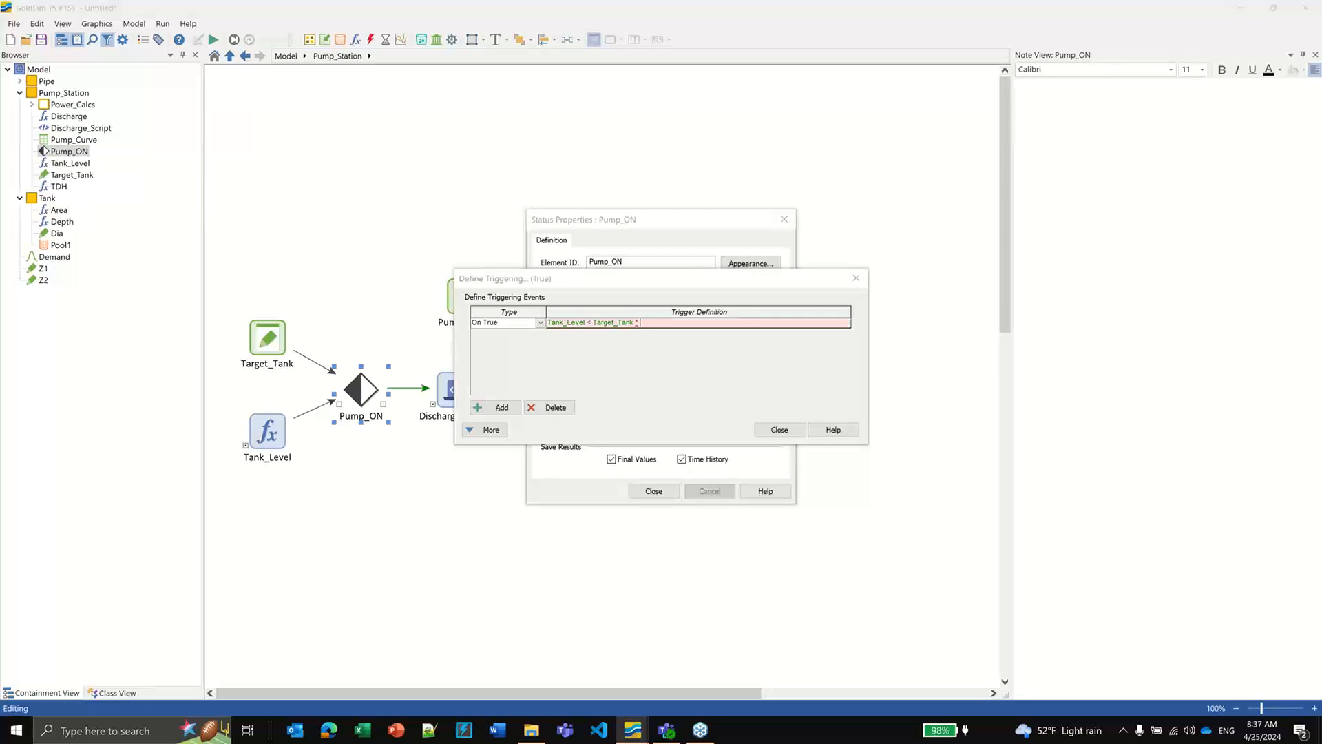
type("* 0.5")
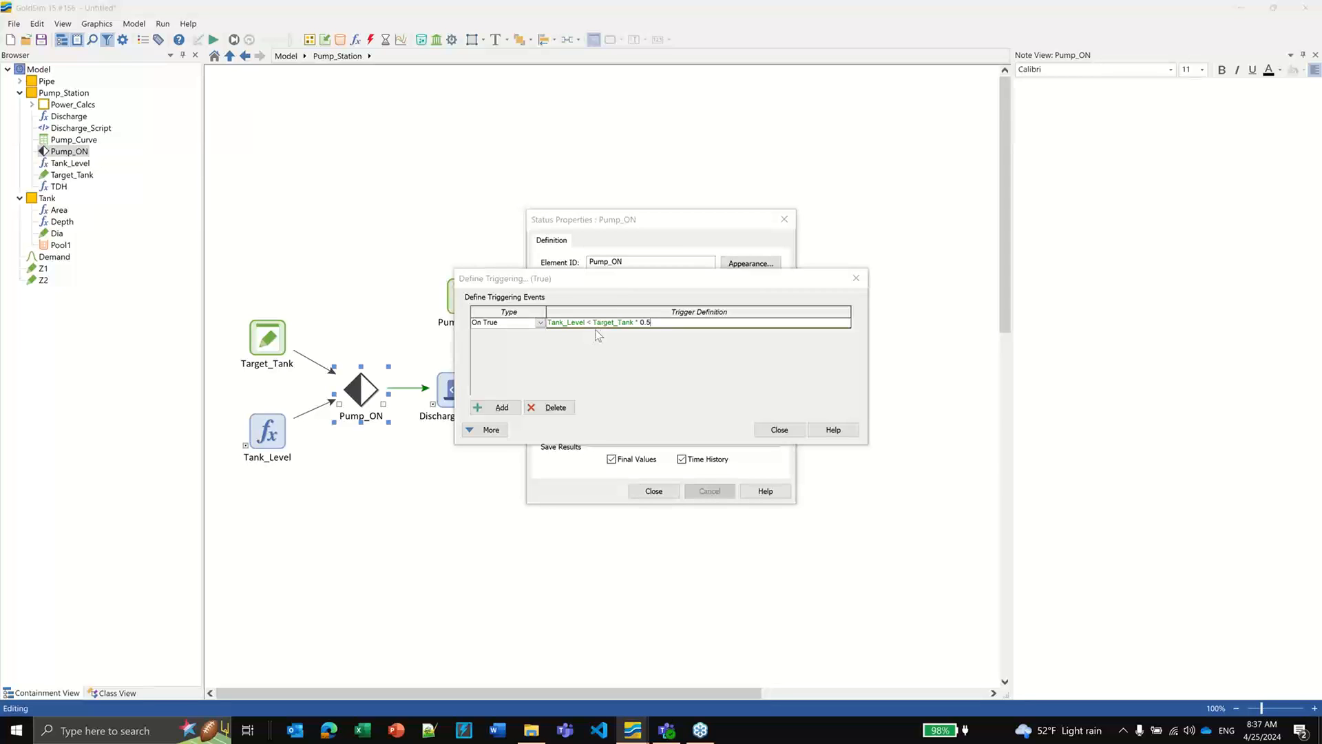
left_click(774, 434)
left_click(751, 414)
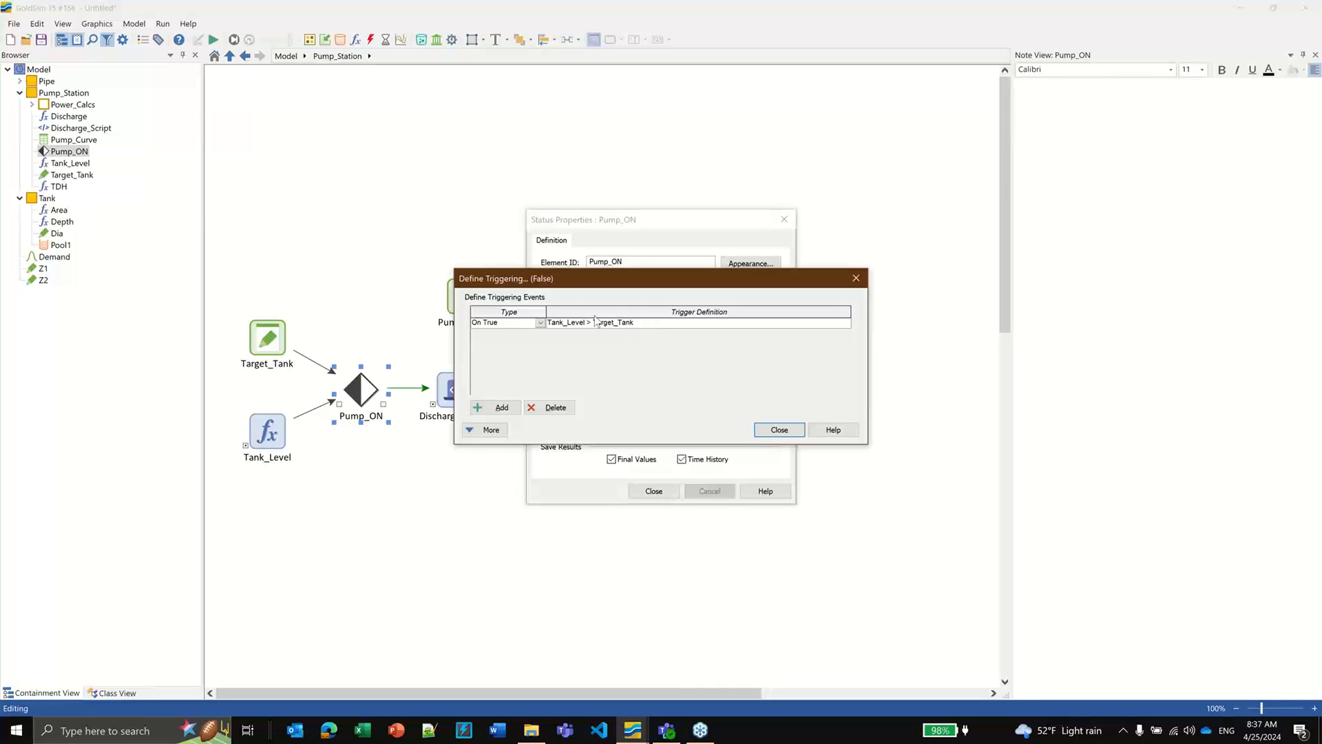
left_click(779, 430)
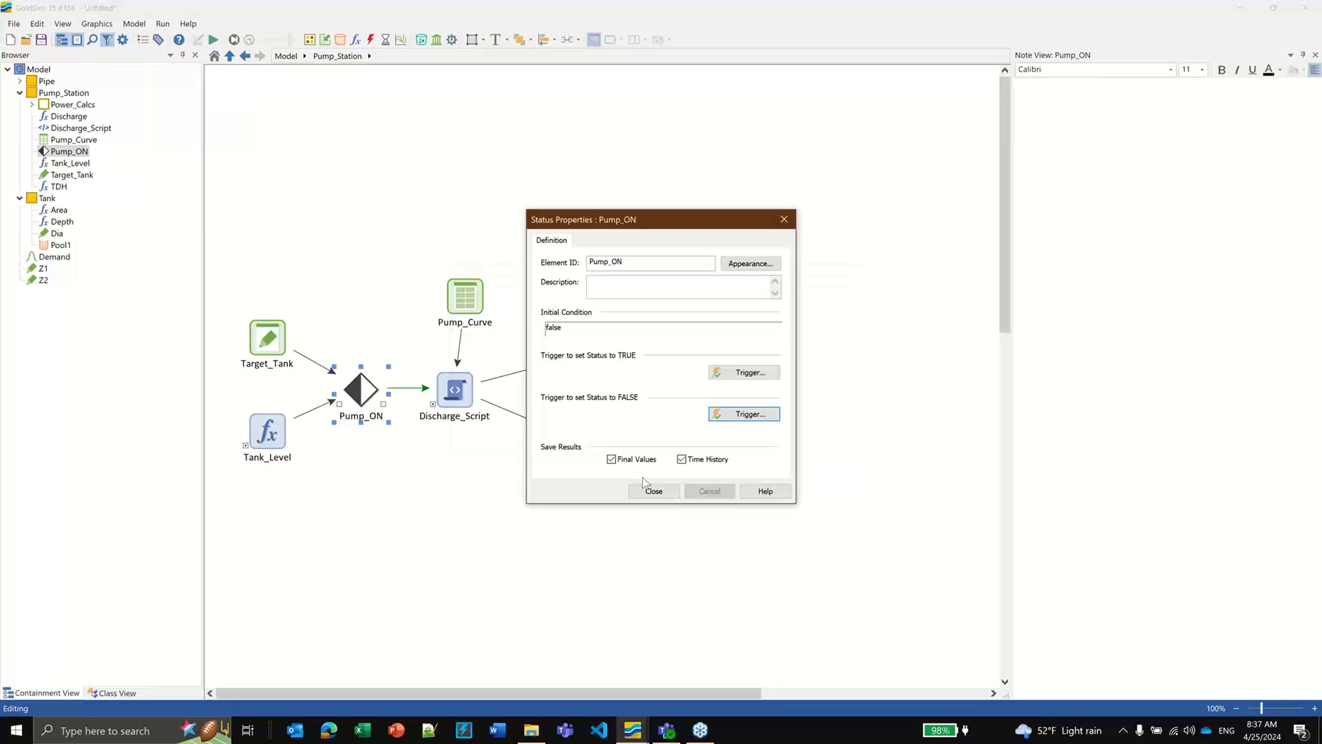
left_click(654, 490)
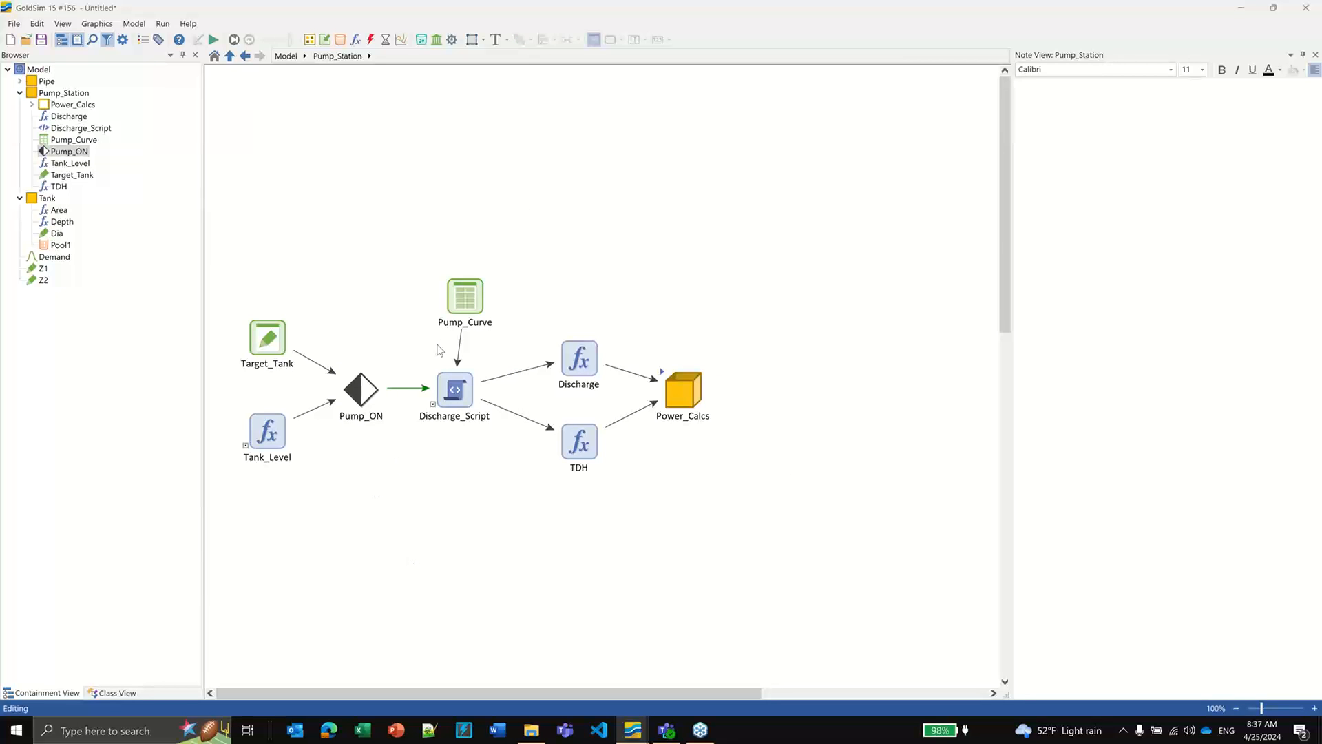
Step: Align Pump_Curve directly above Discharge_Script
left_click_drag(463, 296, 453, 296)
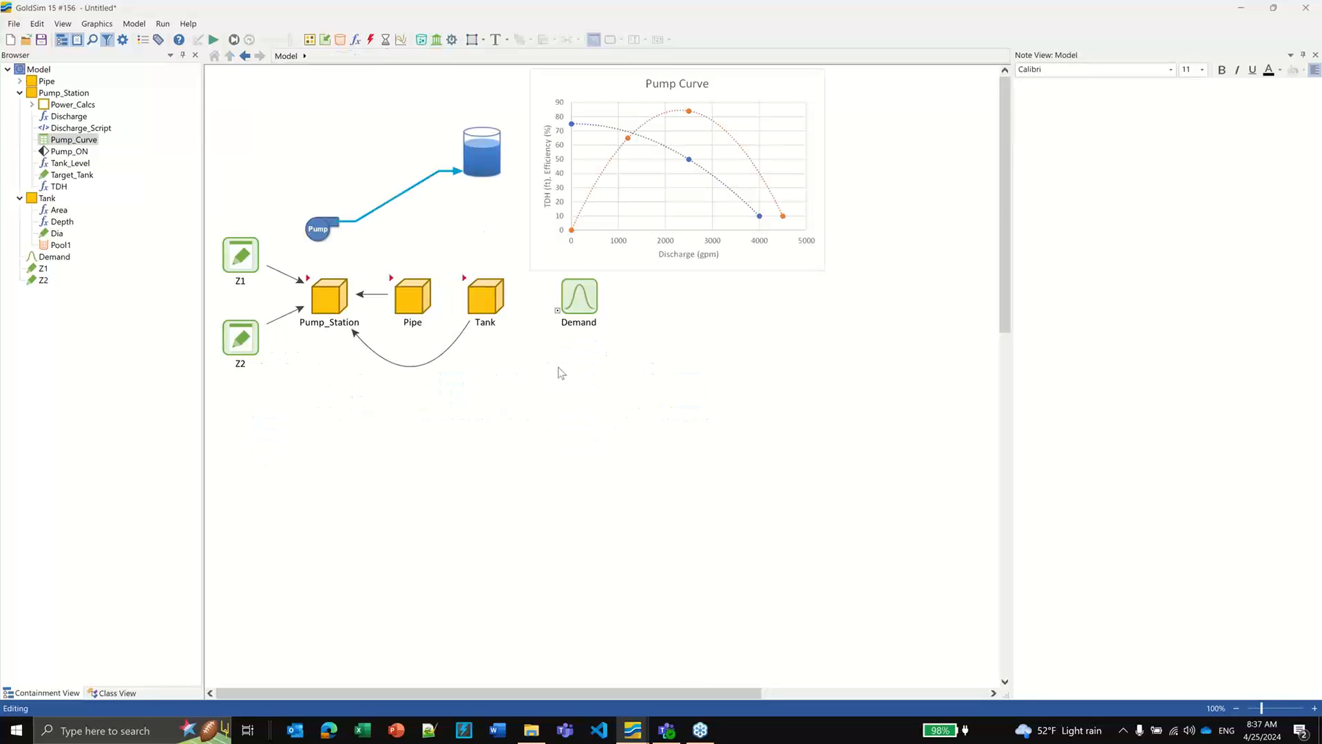
Step: From the top level of the model, open the Pipe container and examine its pipe inputs, including the diameter D
double_click(405, 302)
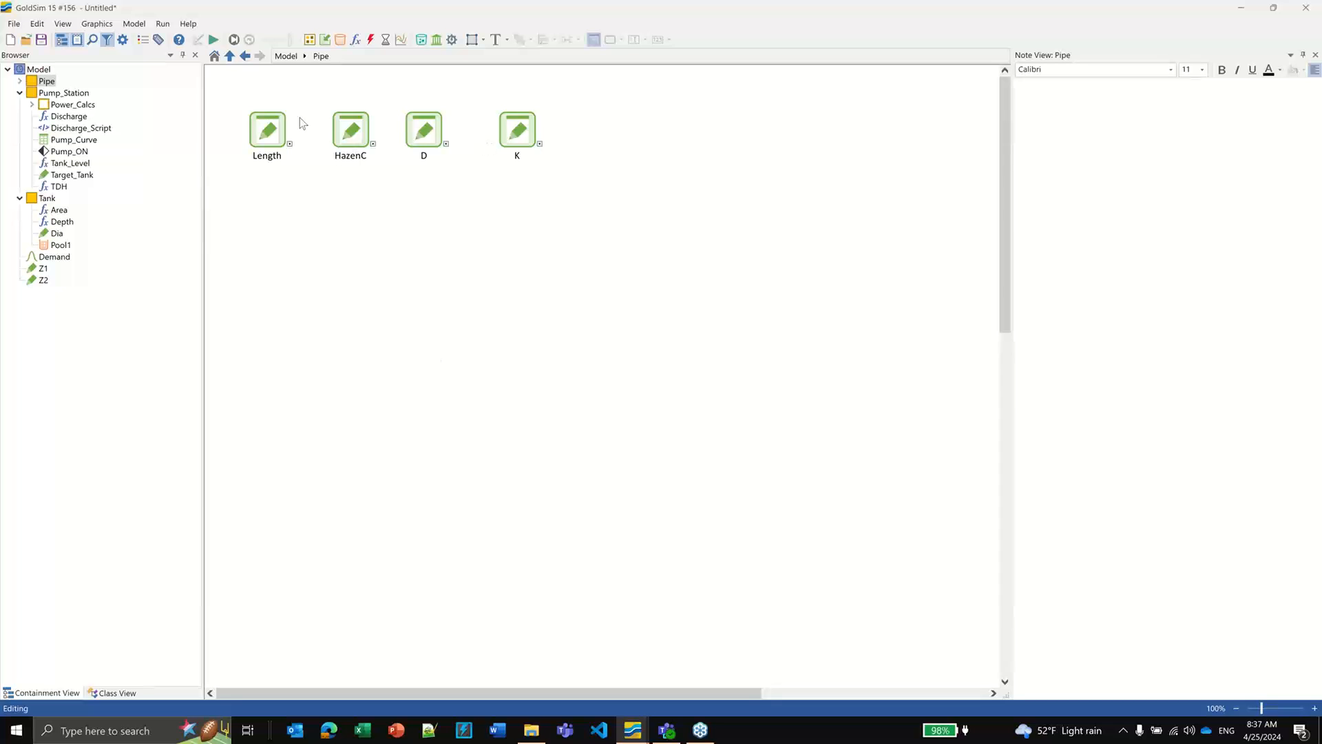
left_click(284, 56)
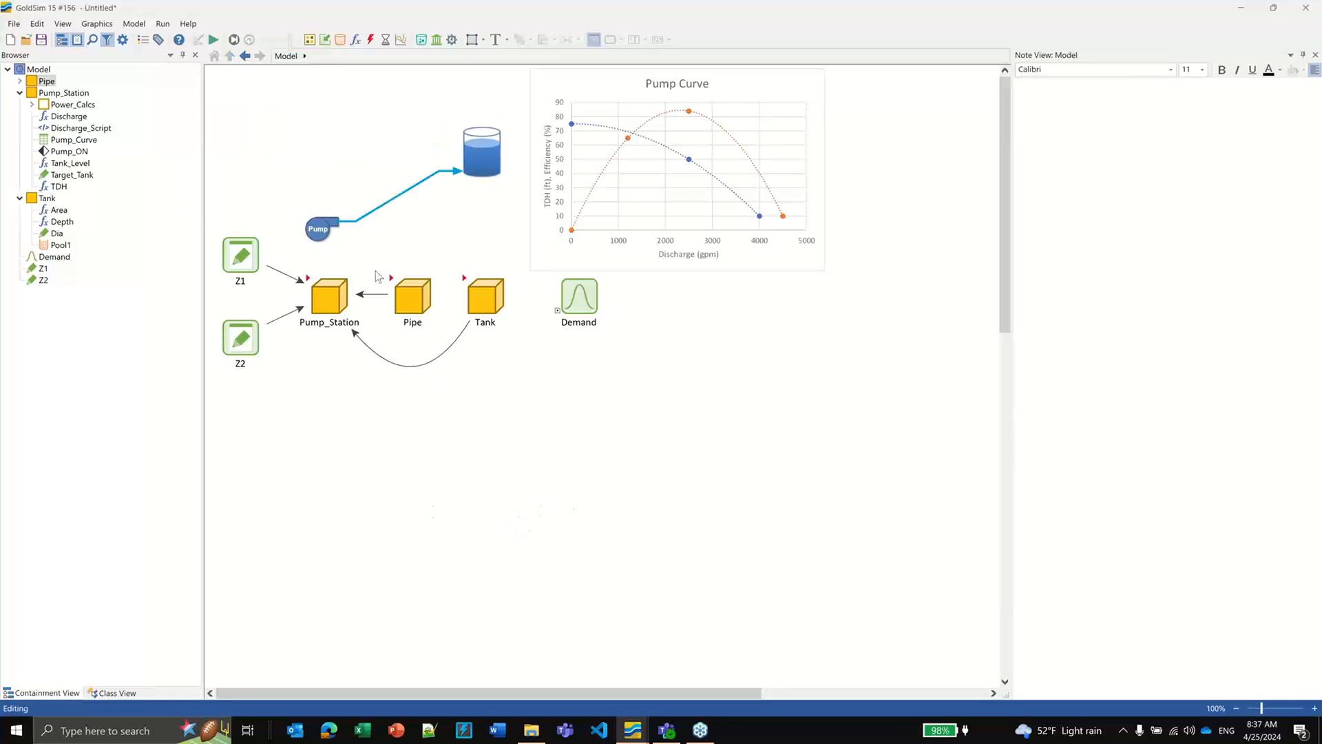
double_click(405, 296)
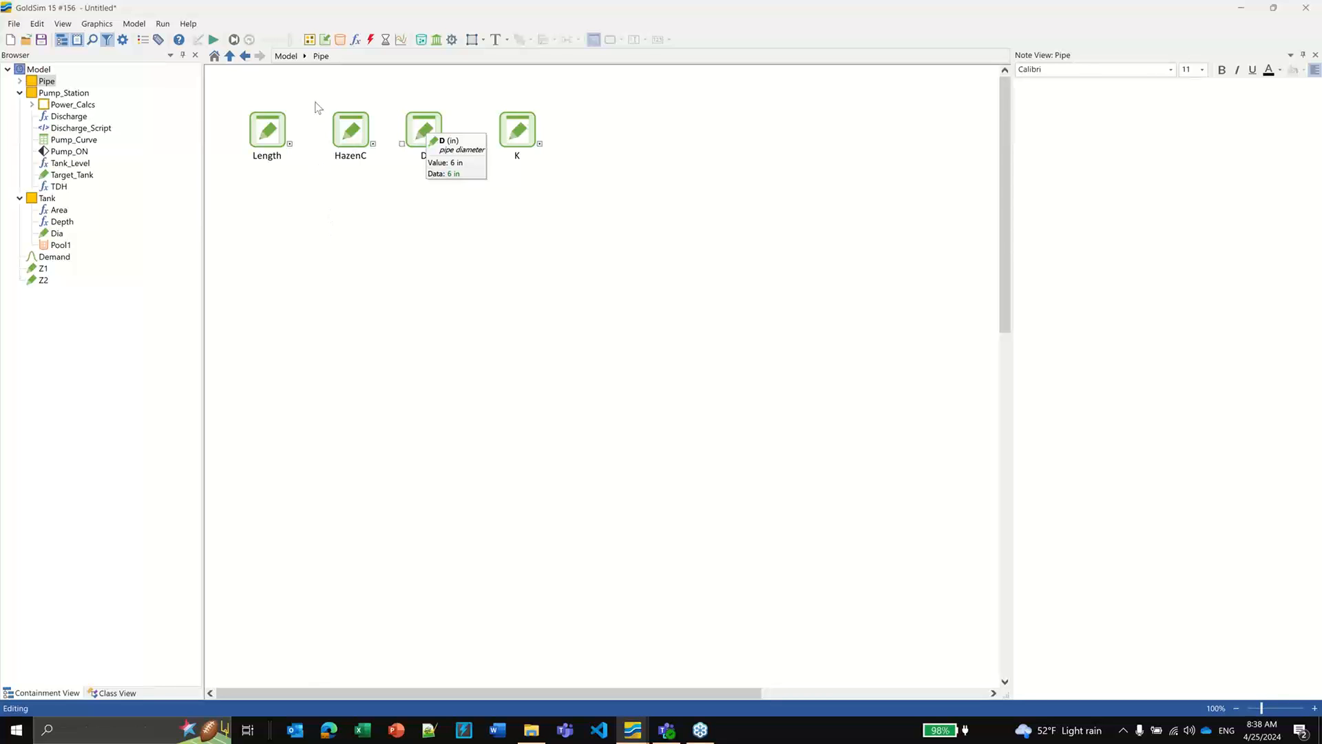
Step: From the top level of the model, set the simulation end time to 8/25/2024
left_click(287, 57)
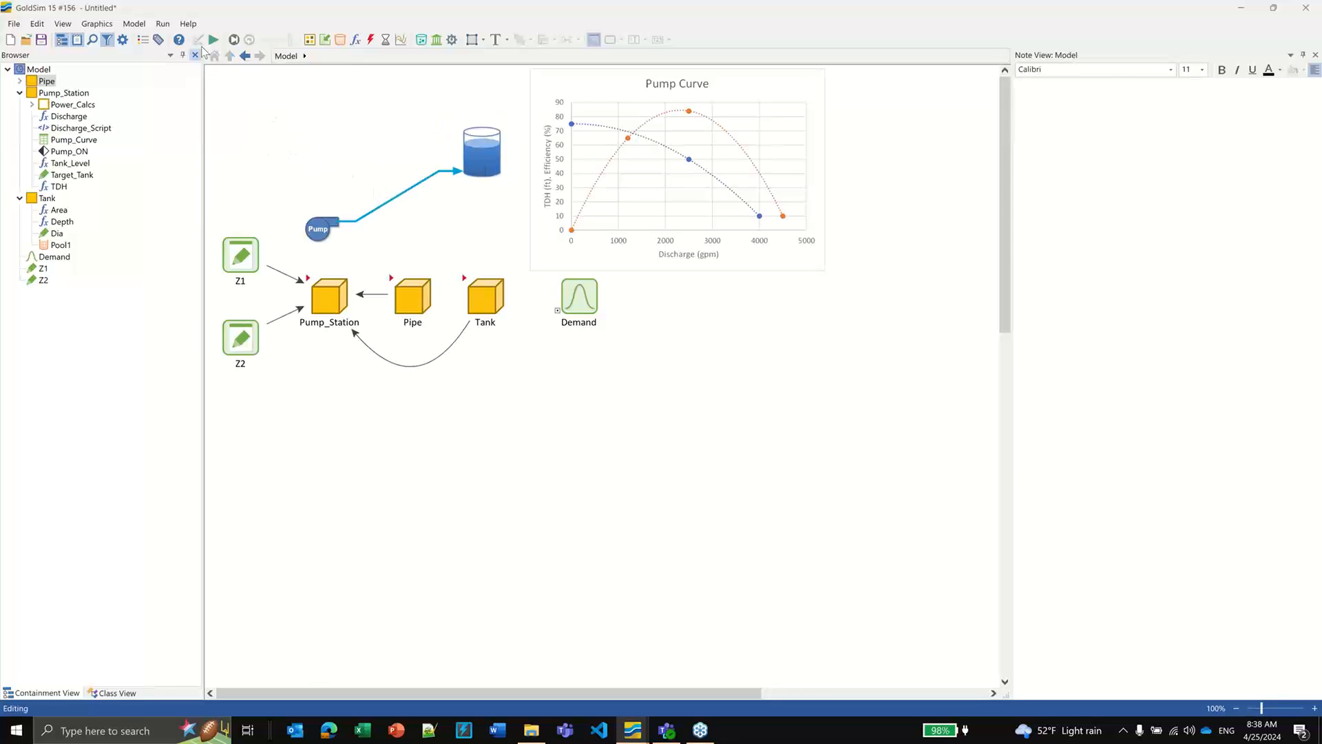
left_click(122, 41)
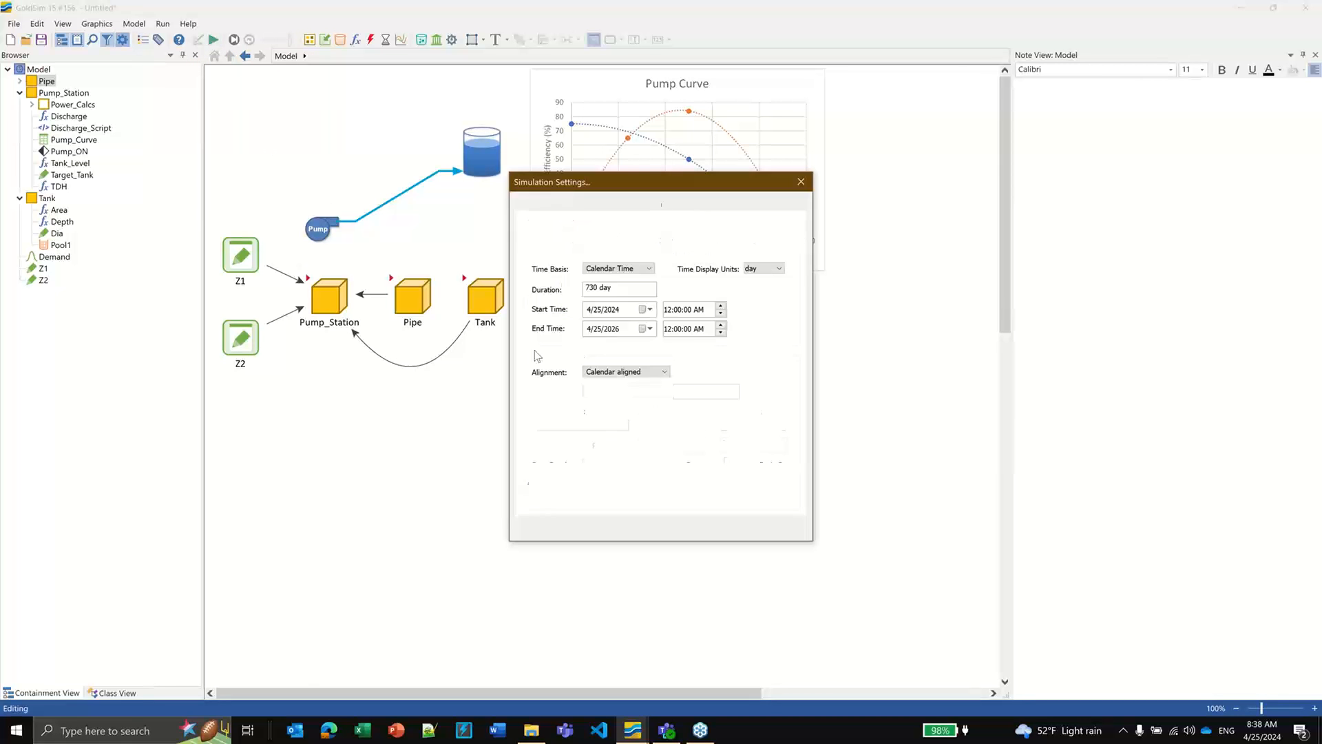
left_click(613, 328)
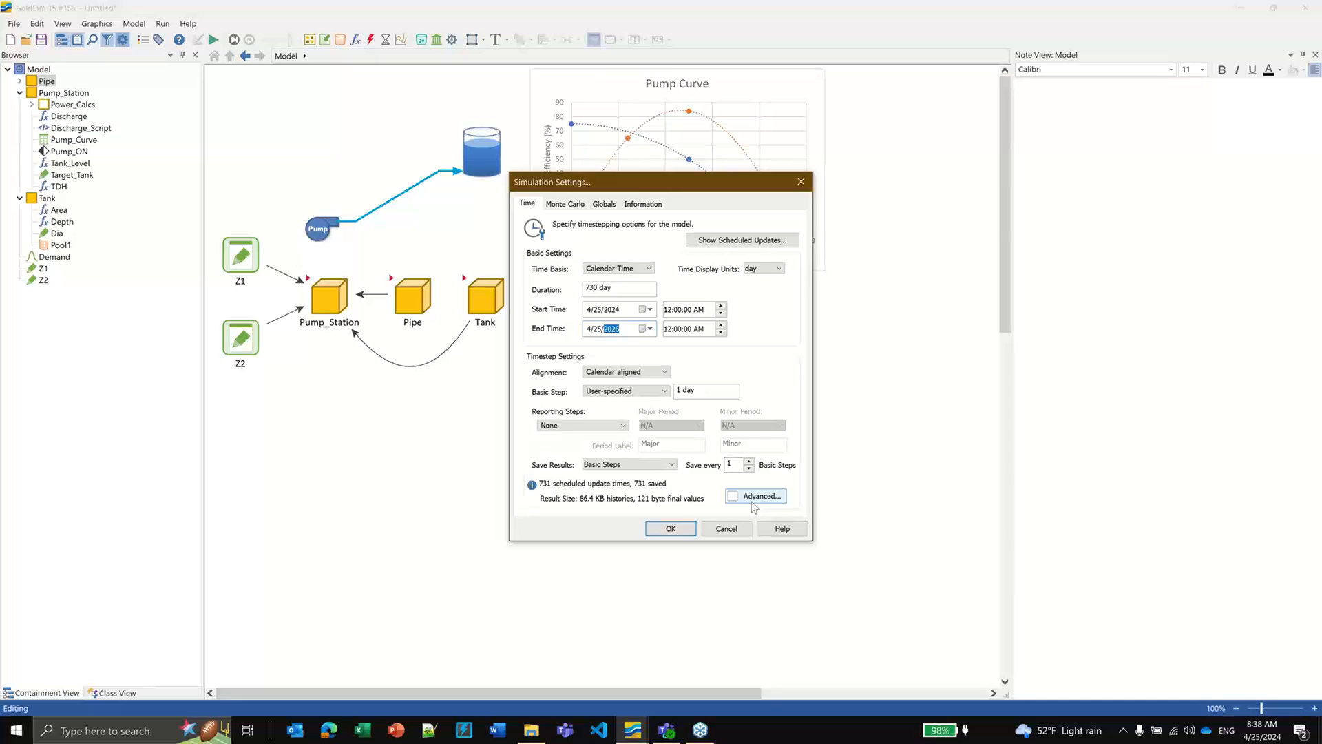
key("Down")
key("Down")
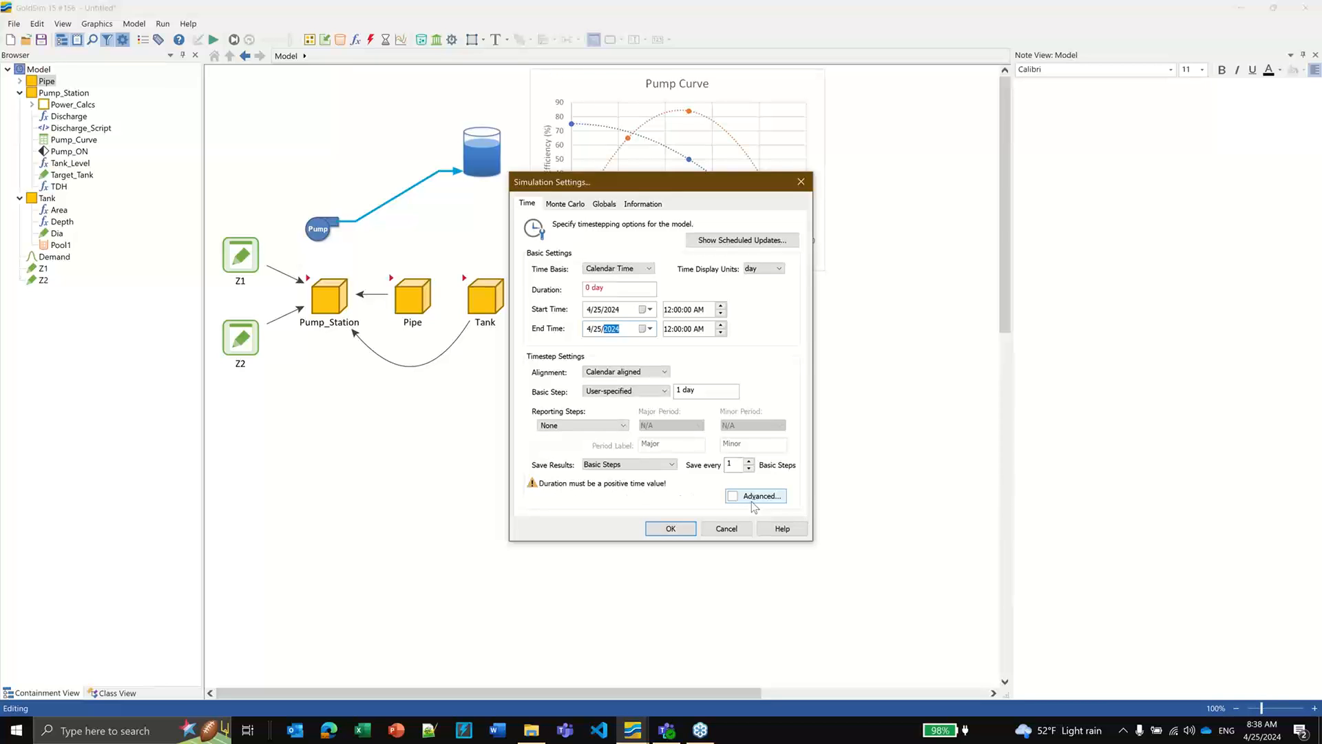
key("Left")
key("Left")
left_click(681, 531)
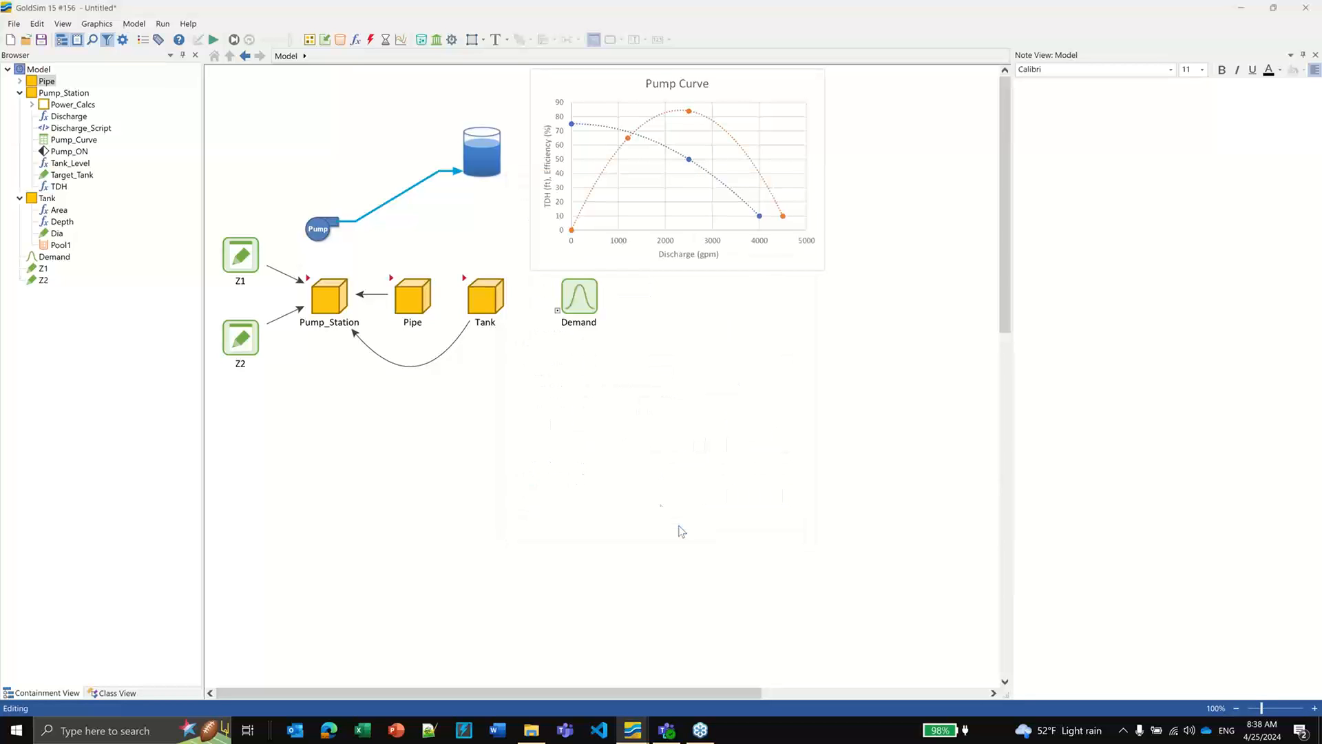
Step: Run the simulation, view the time history of Pool1 in the Tank container, and check the Depth value
left_click(213, 39)
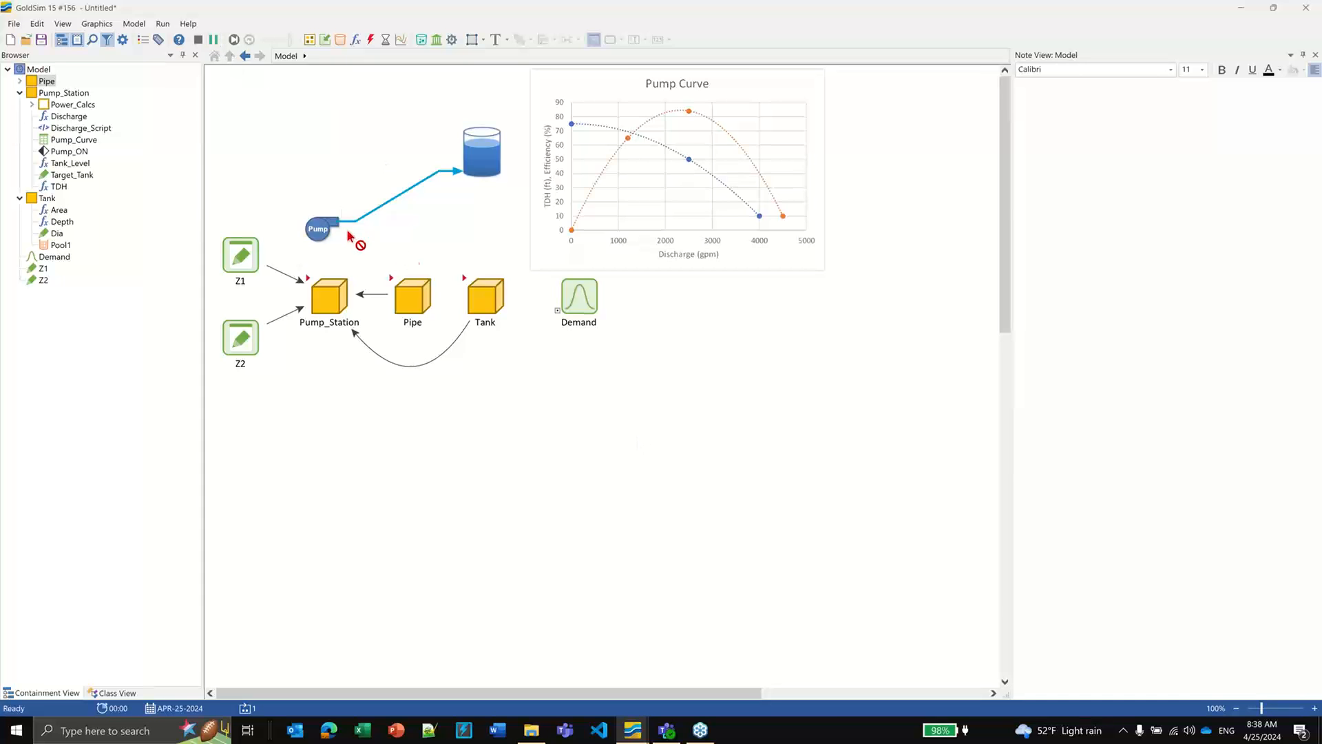
left_click(665, 382)
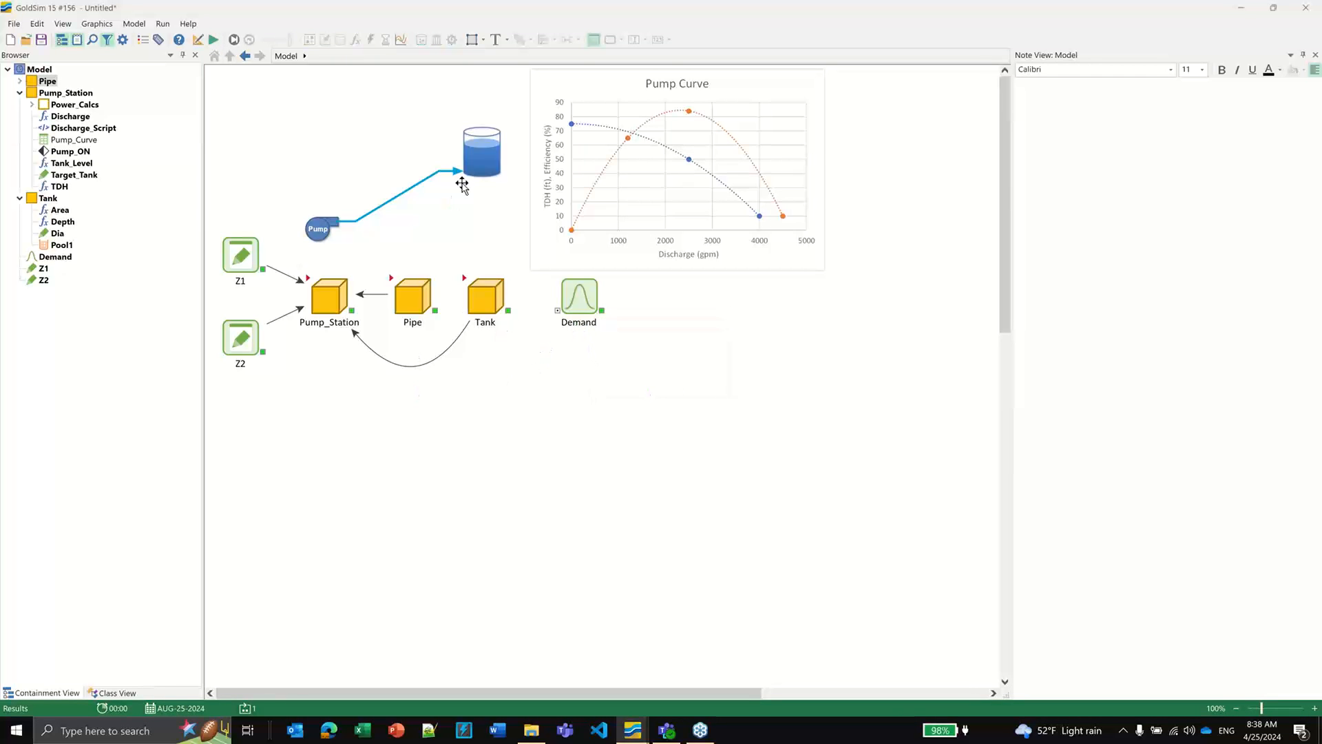
left_click(467, 279)
double_click(466, 279)
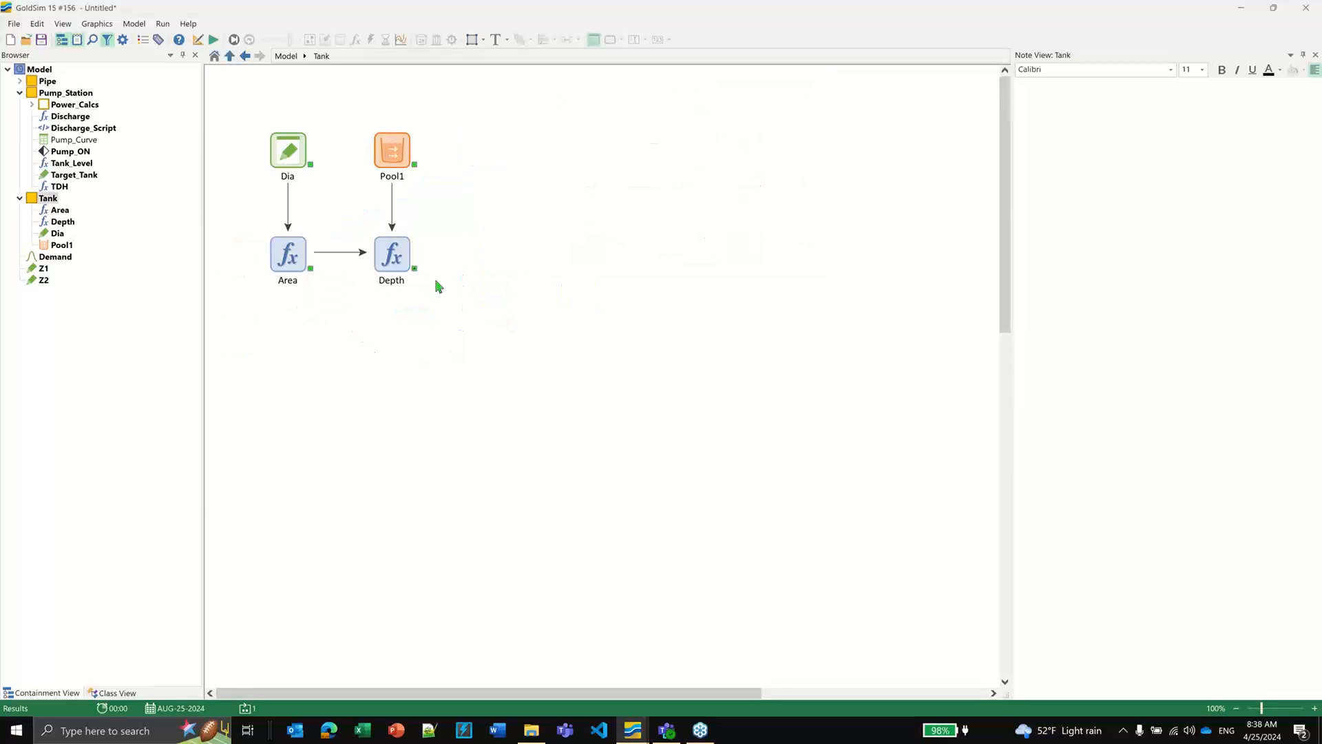
right_click(397, 149)
left_click(417, 157)
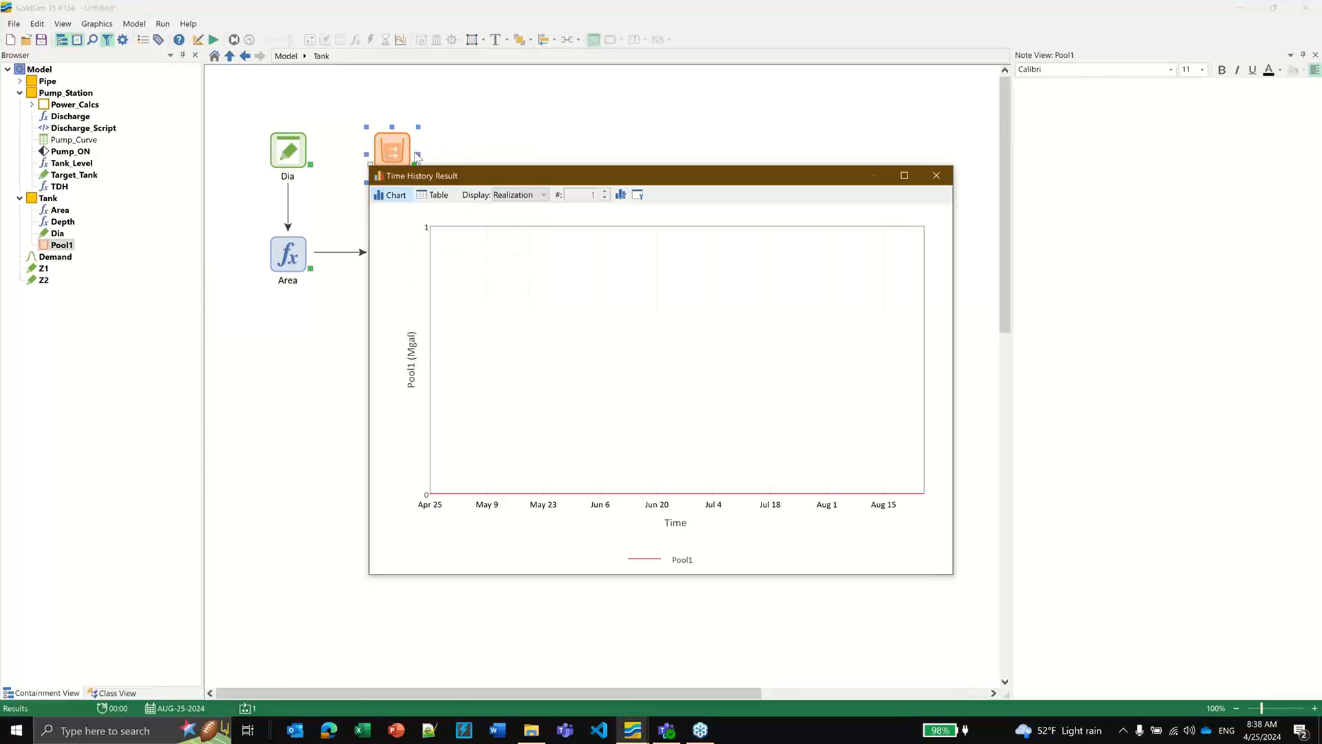
left_click(938, 181)
mouse_move(393, 265)
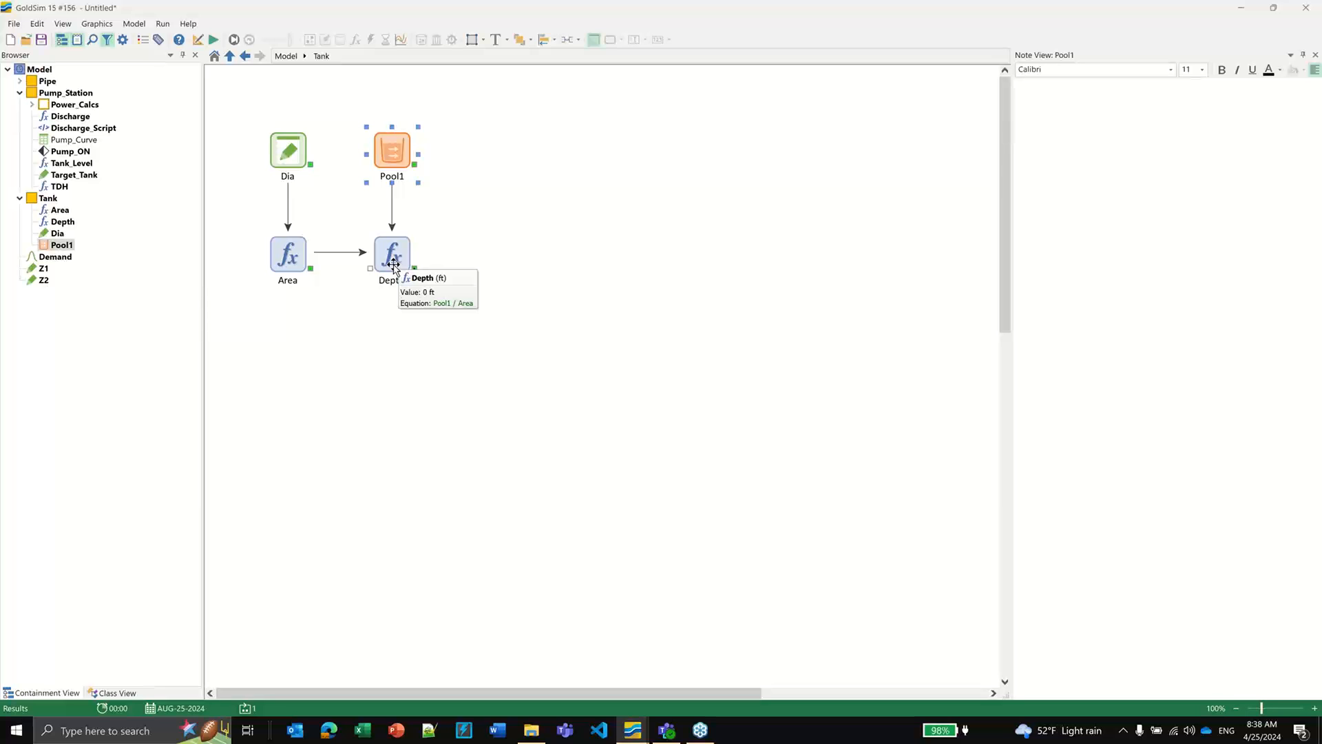
Step: View the Pump_ON time history in the Pump_Station container and check the Discharge value
left_click(285, 56)
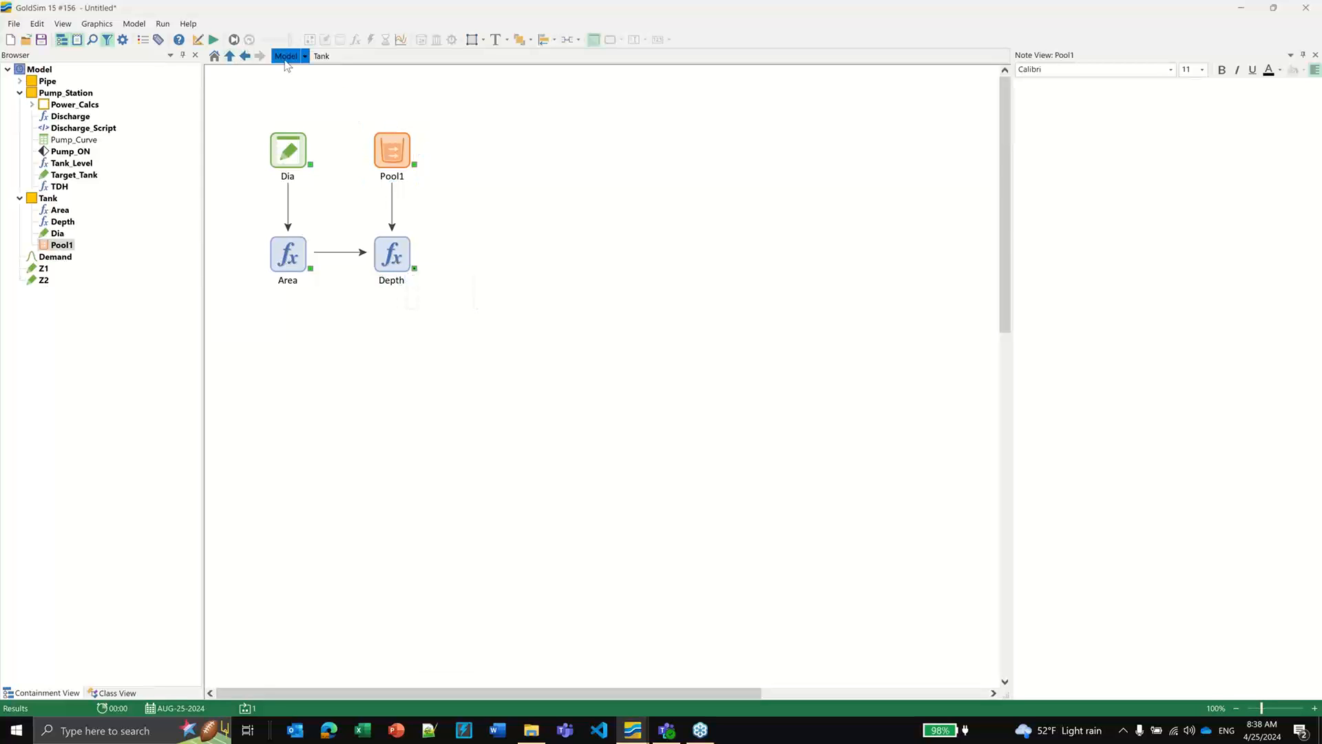
double_click(327, 286)
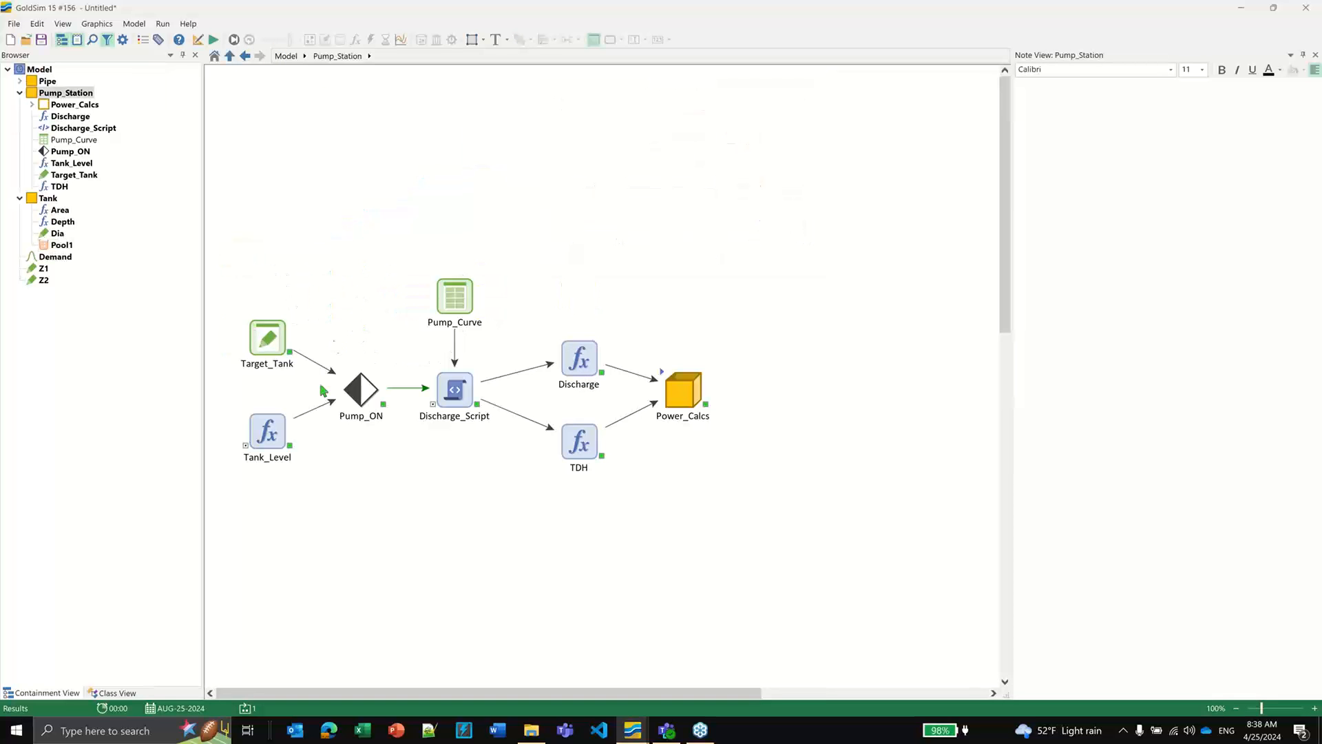
right_click(359, 383)
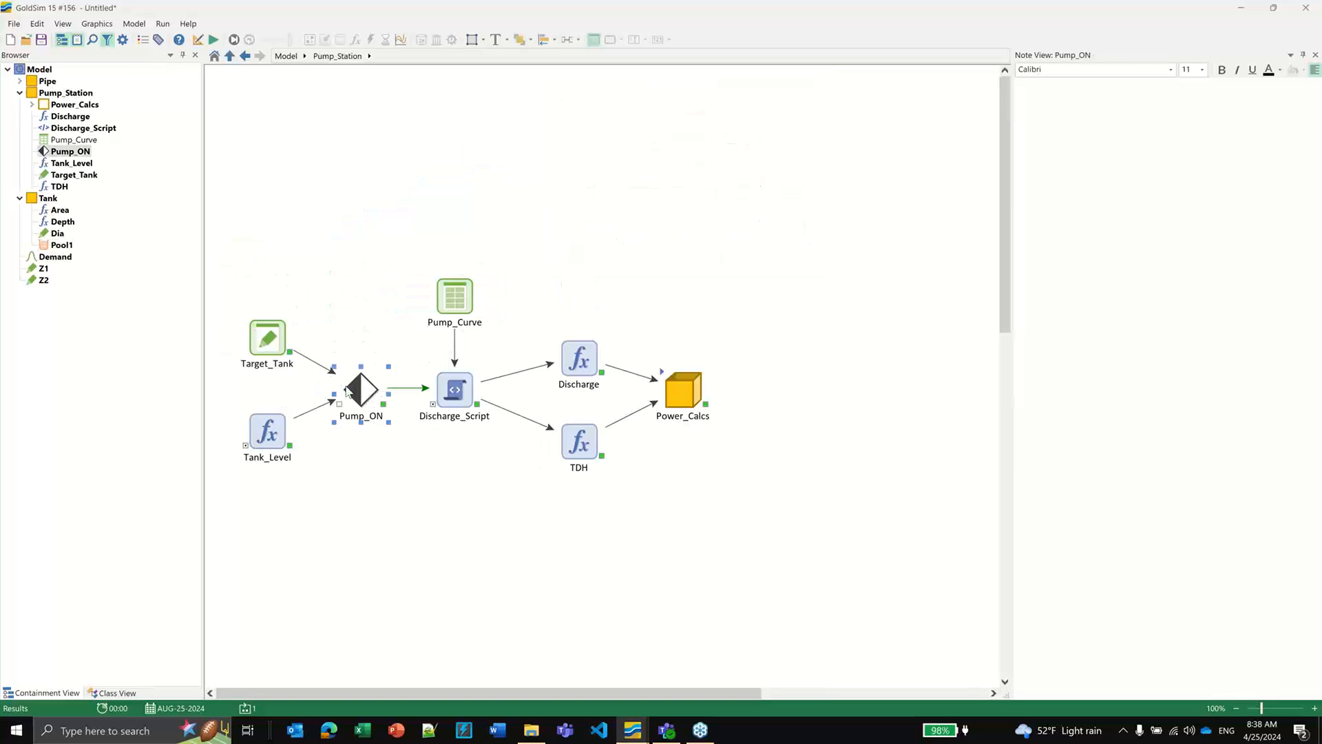
left_click(394, 393)
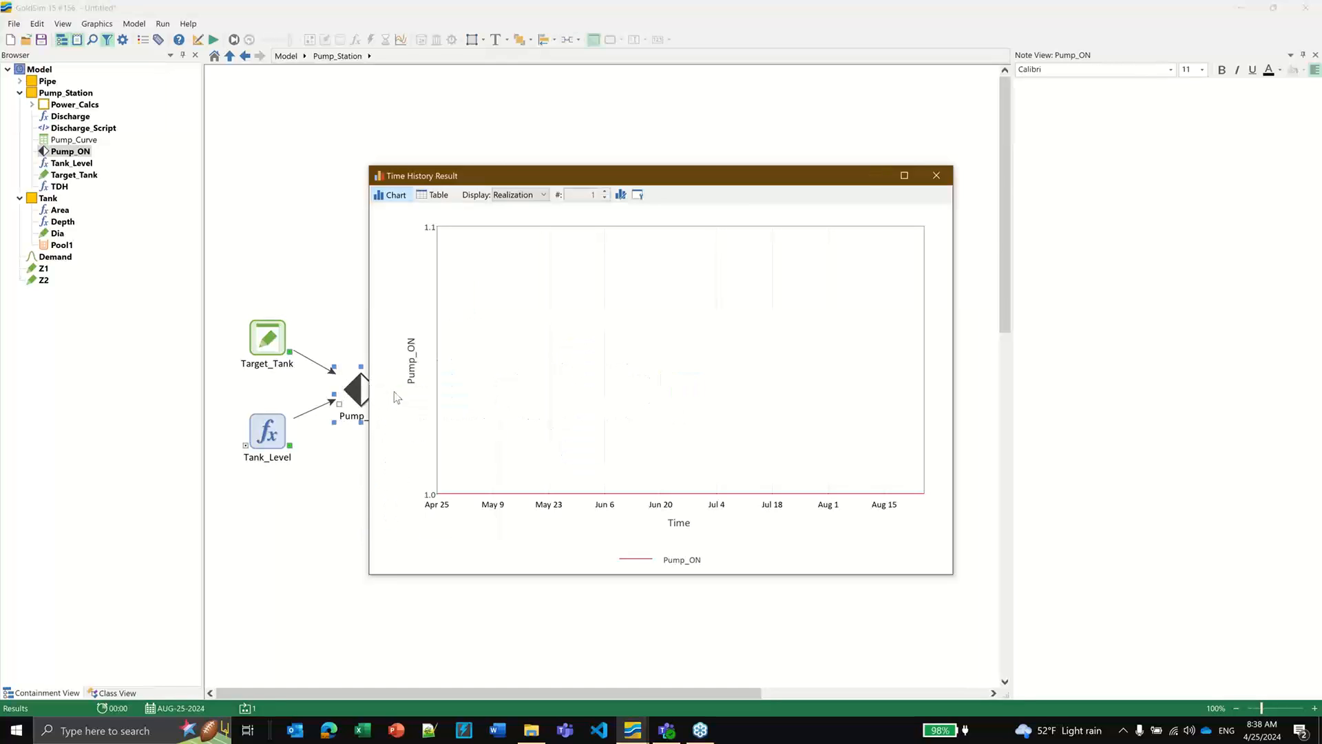
left_click(937, 175)
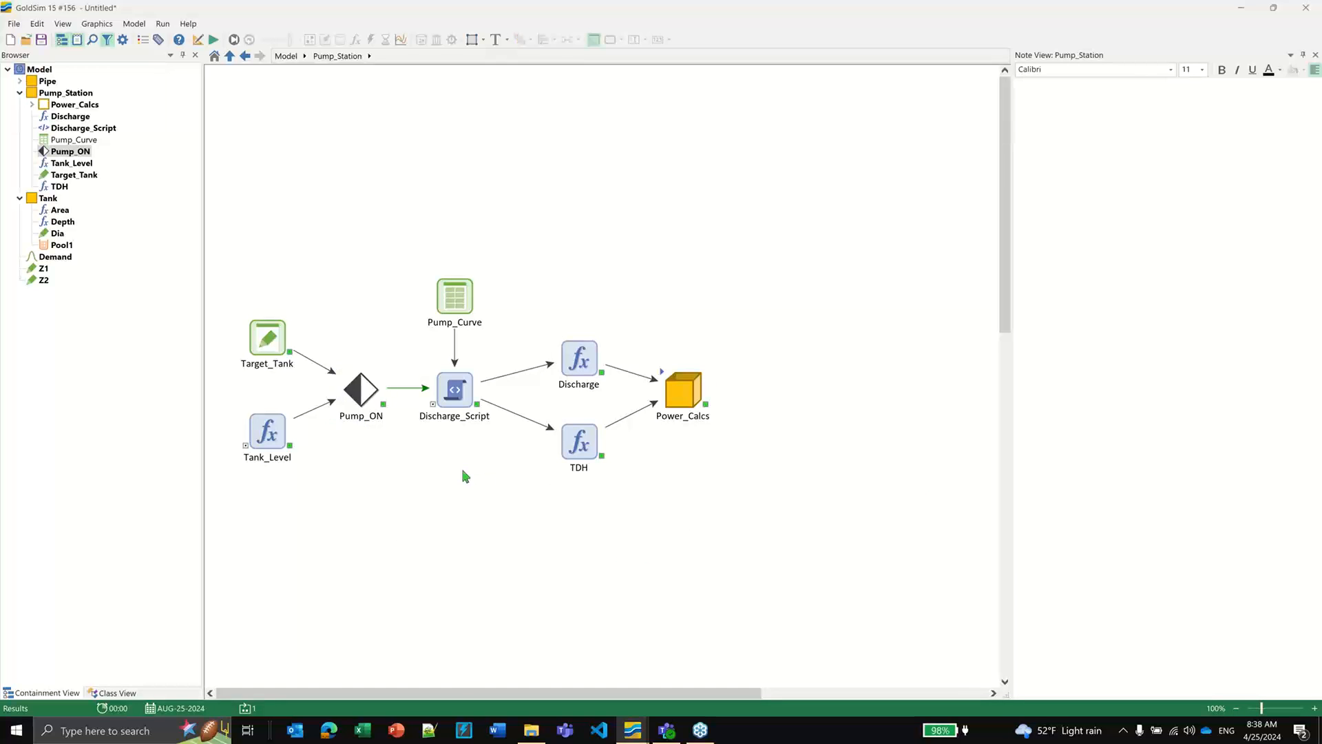
mouse_move(579, 358)
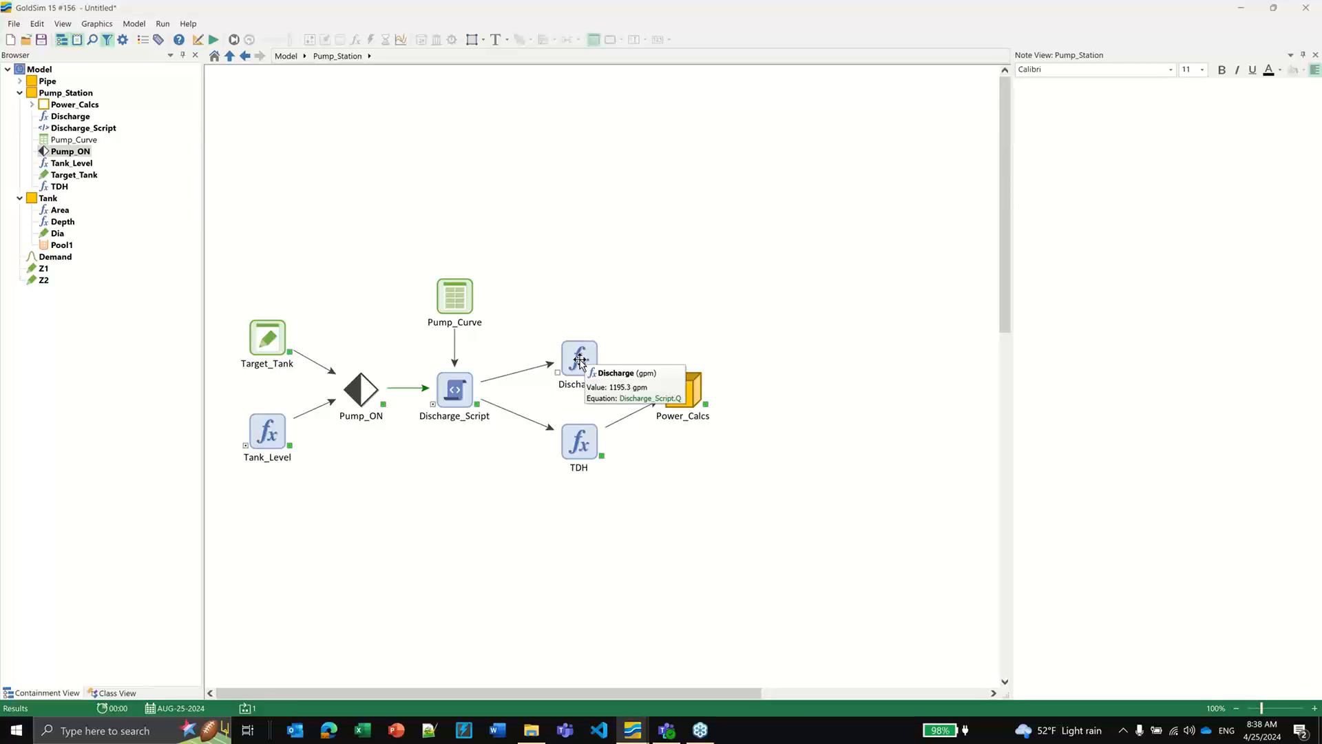
Step: Return to the top level of the model, delete all results, and go back to Edit Mode
left_click(229, 58)
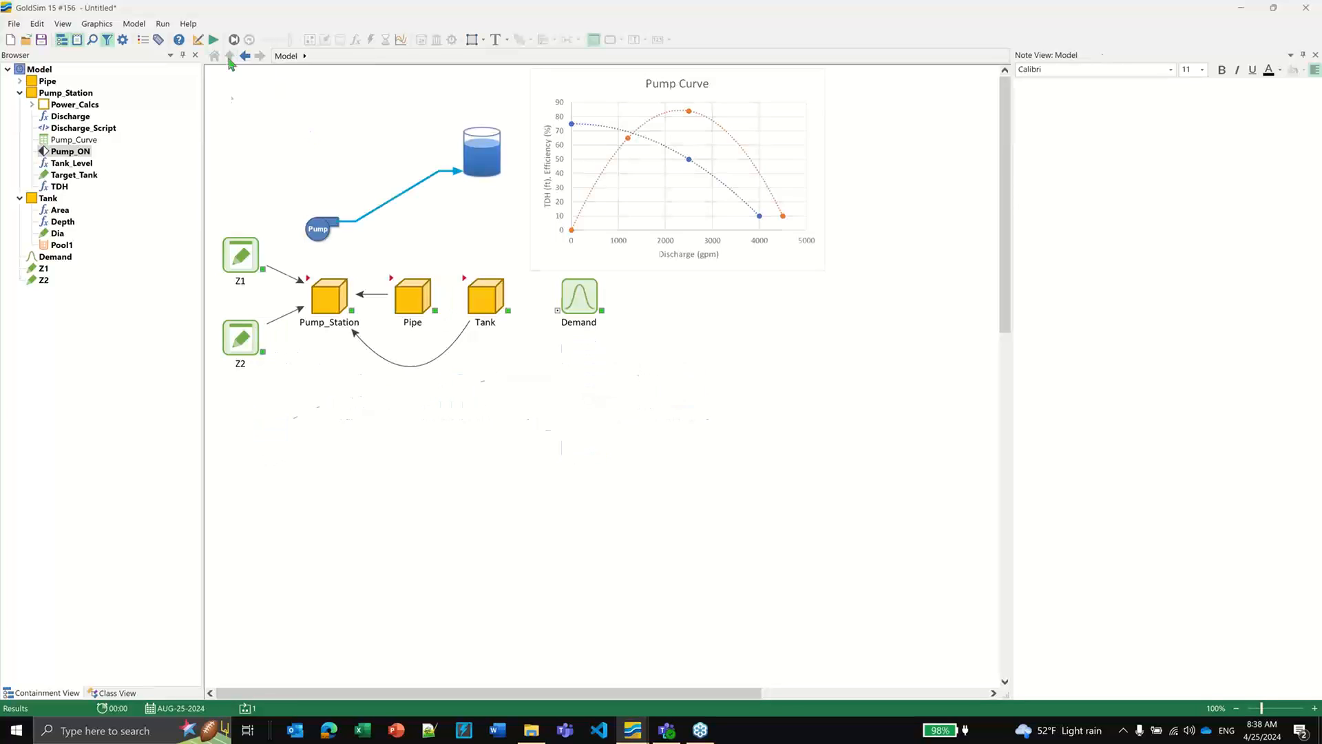
key("F4")
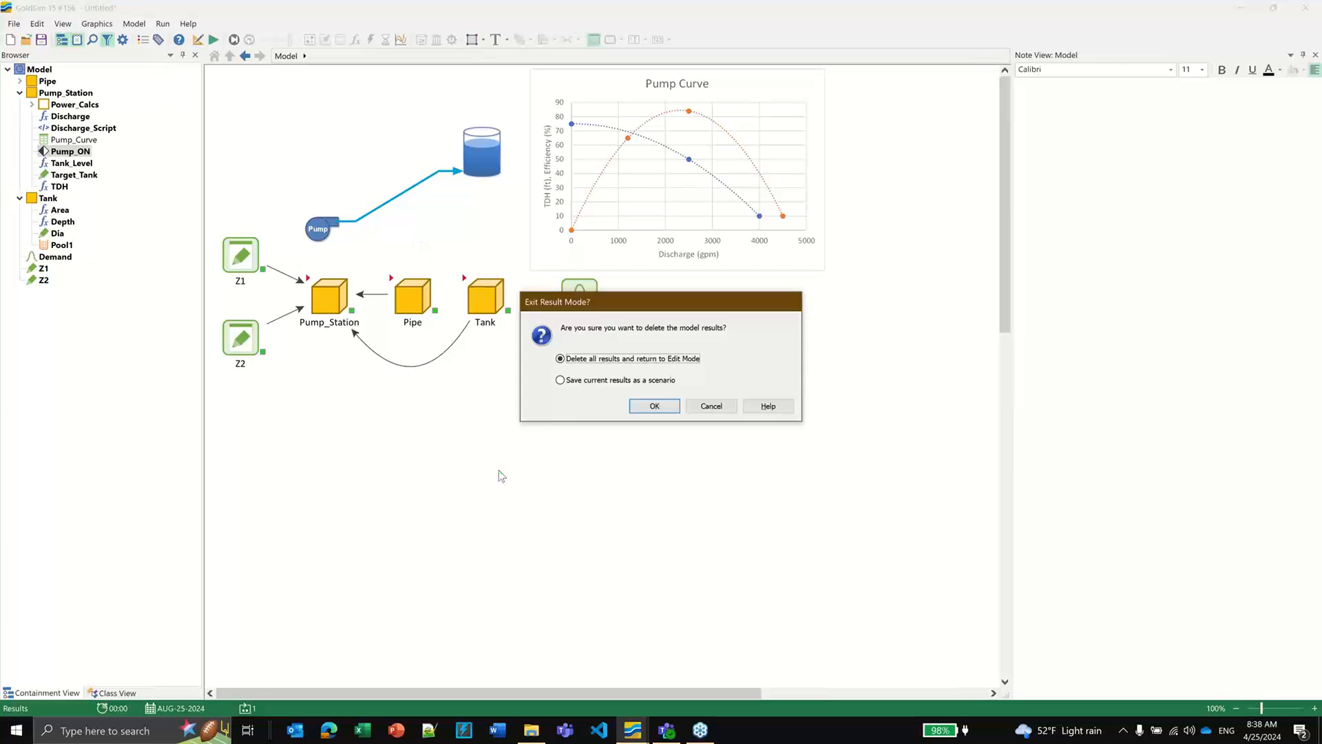
key("Return")
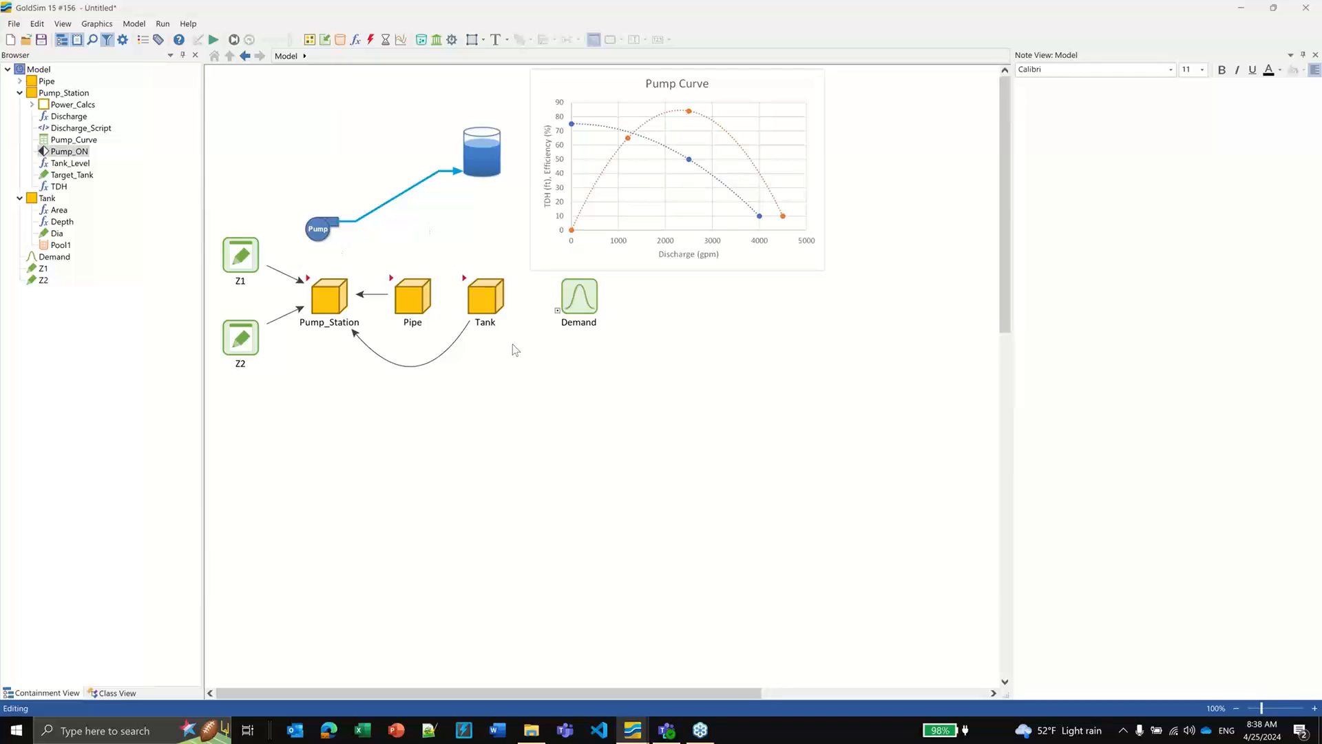
Step: Move the Tank container up beneath the tank graphic and curve its link to Pump_Station above the Pipe container
left_click(403, 276)
left_click_drag(484, 295, 475, 231)
left_click(449, 320)
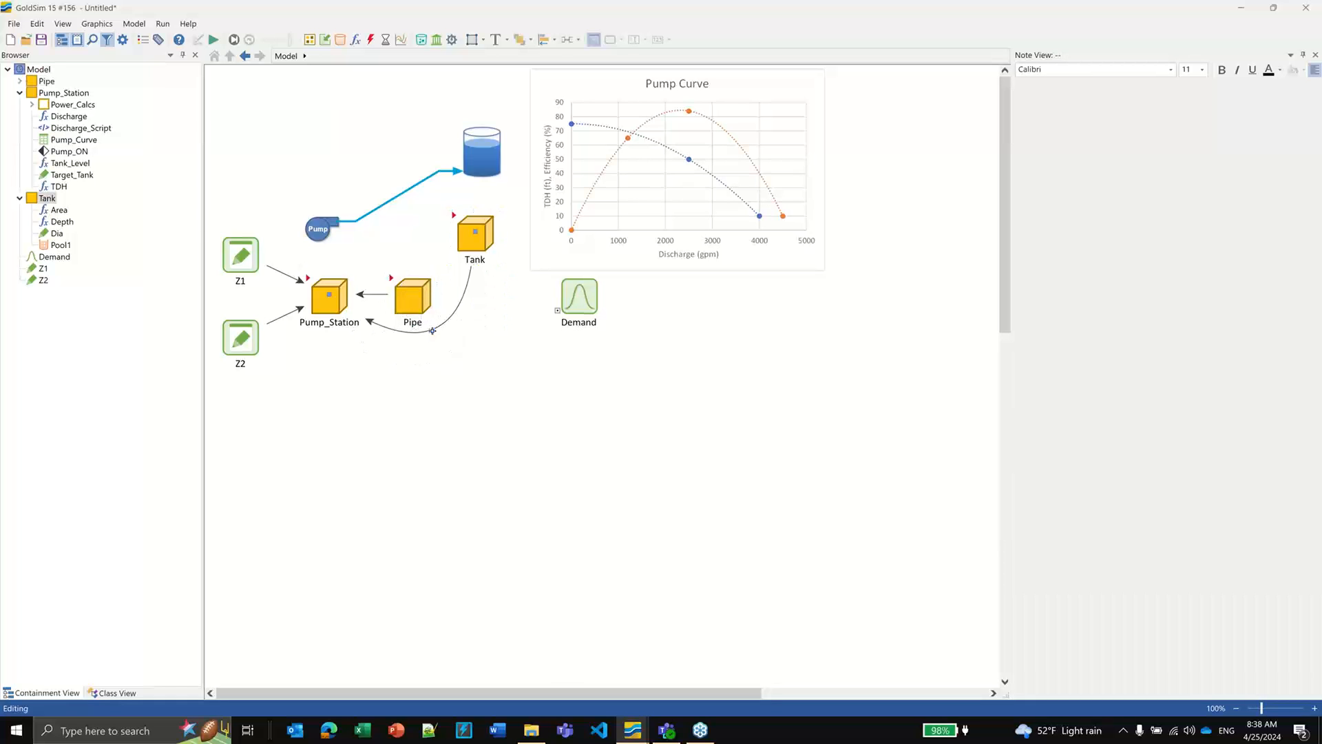
left_click_drag(362, 170, 388, 228)
left_click(440, 420)
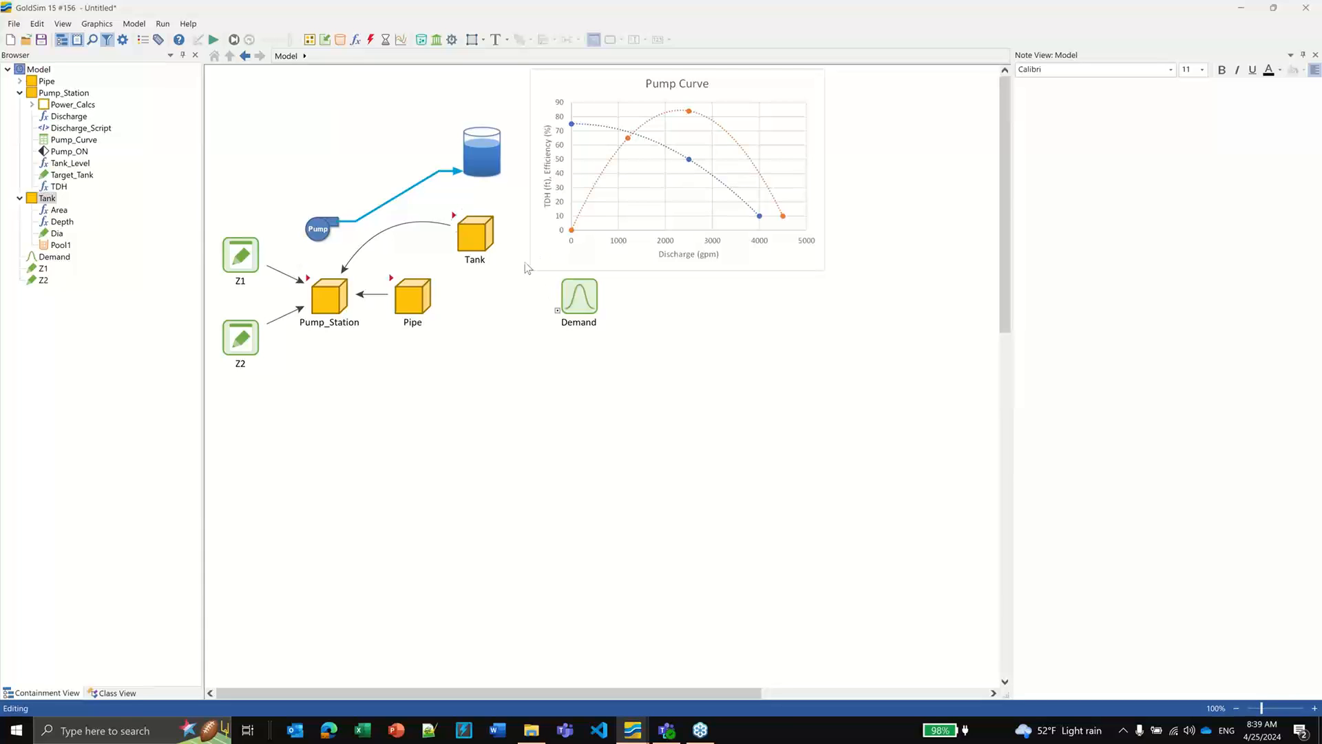
Step: Add the Discharge output of Pump_Station as an inflow to Pool1 in the Tank container
double_click(460, 224)
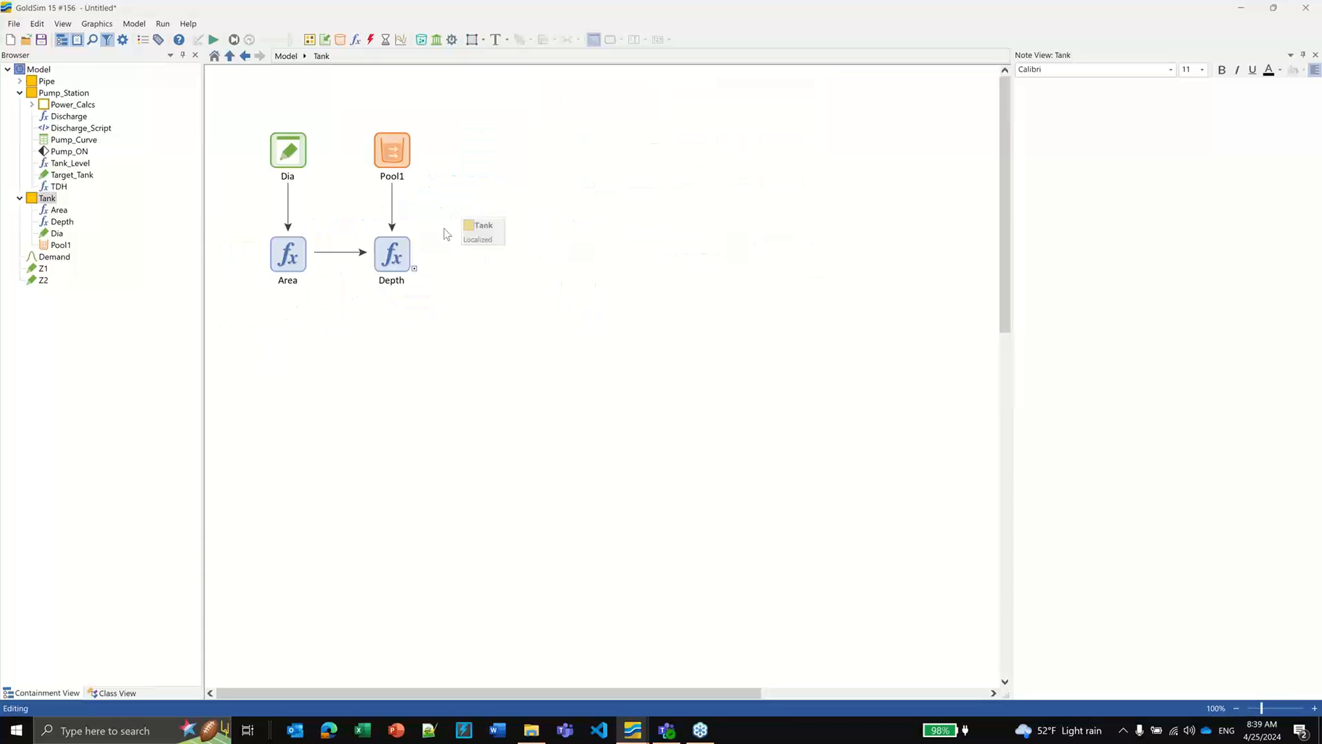
double_click(373, 135)
left_click(581, 238)
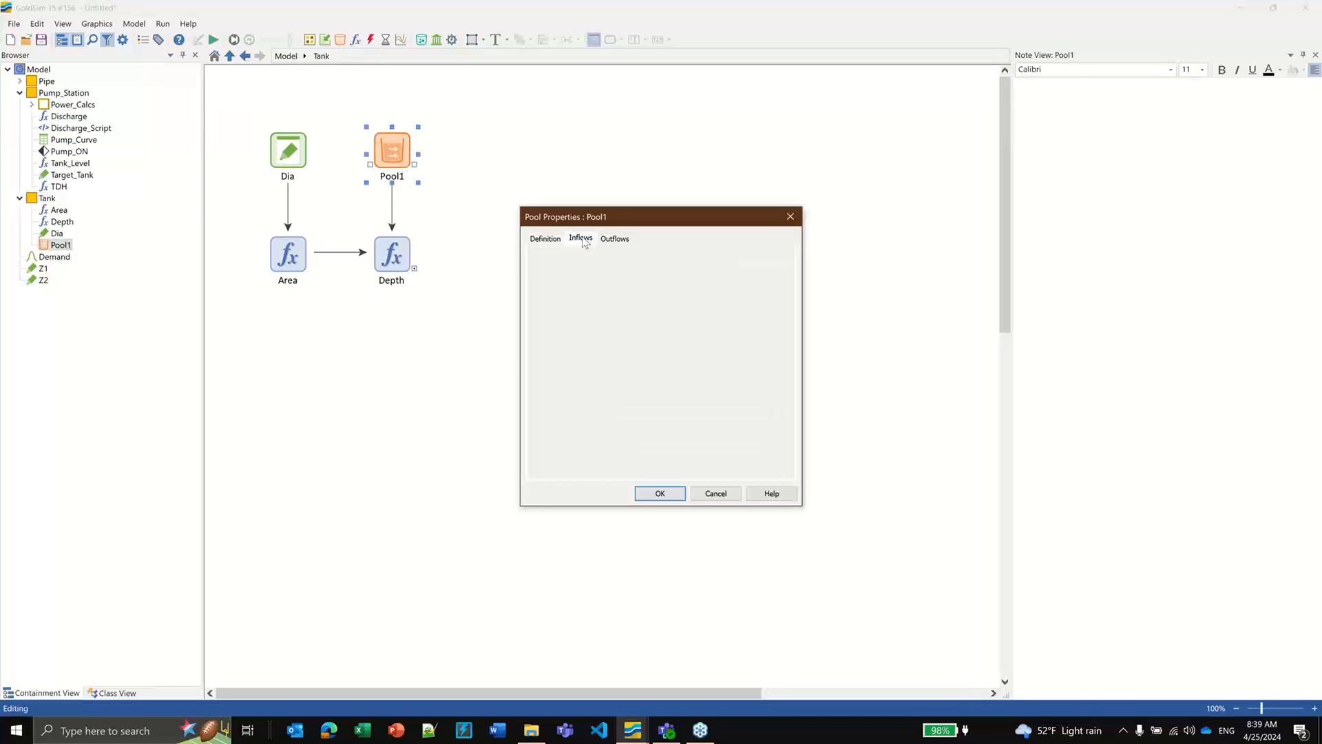
left_click(546, 442)
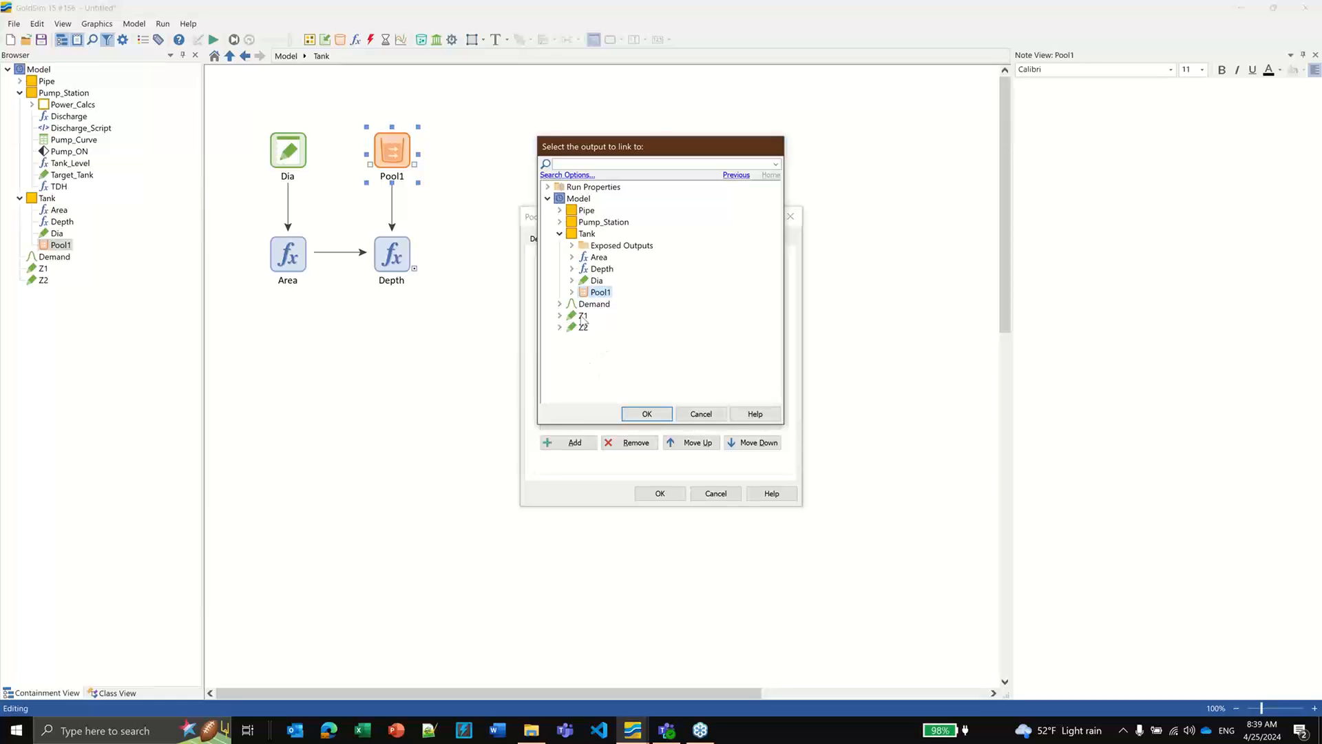
left_click(559, 223)
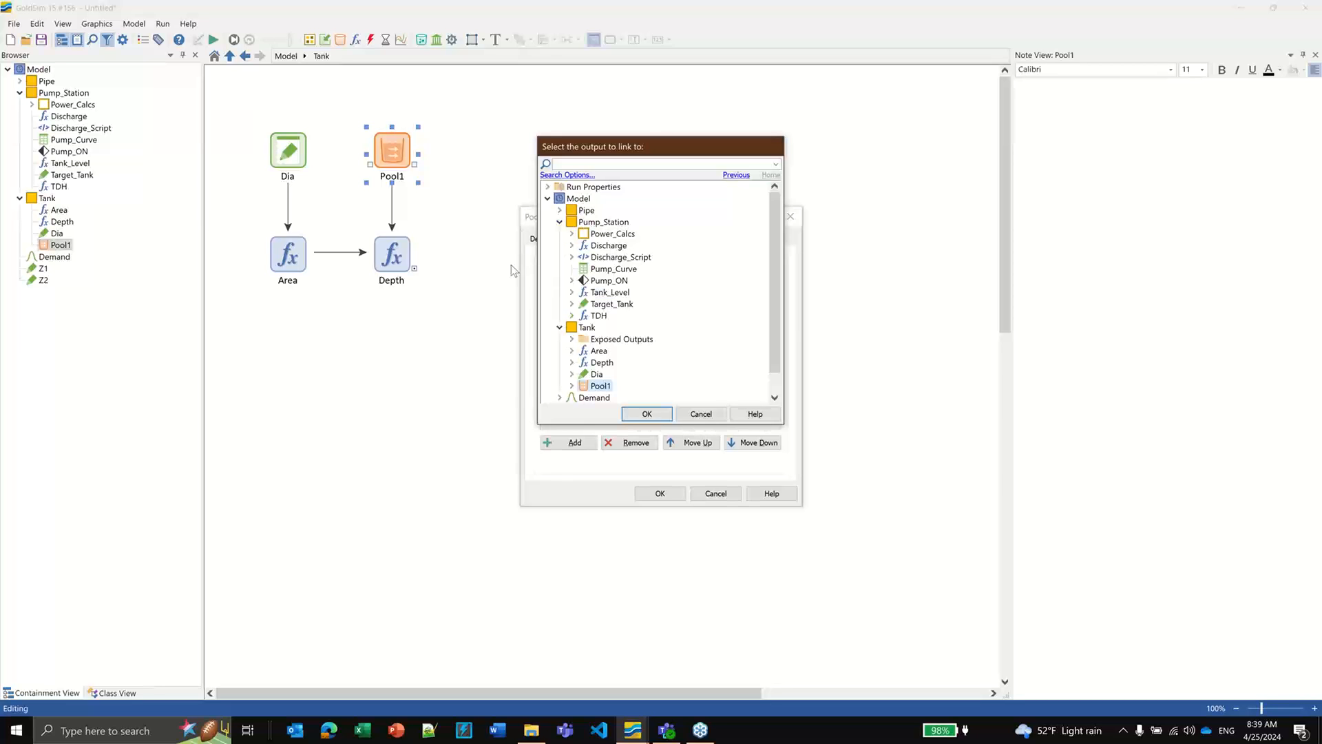
mouse_move(585, 290)
left_click(606, 246)
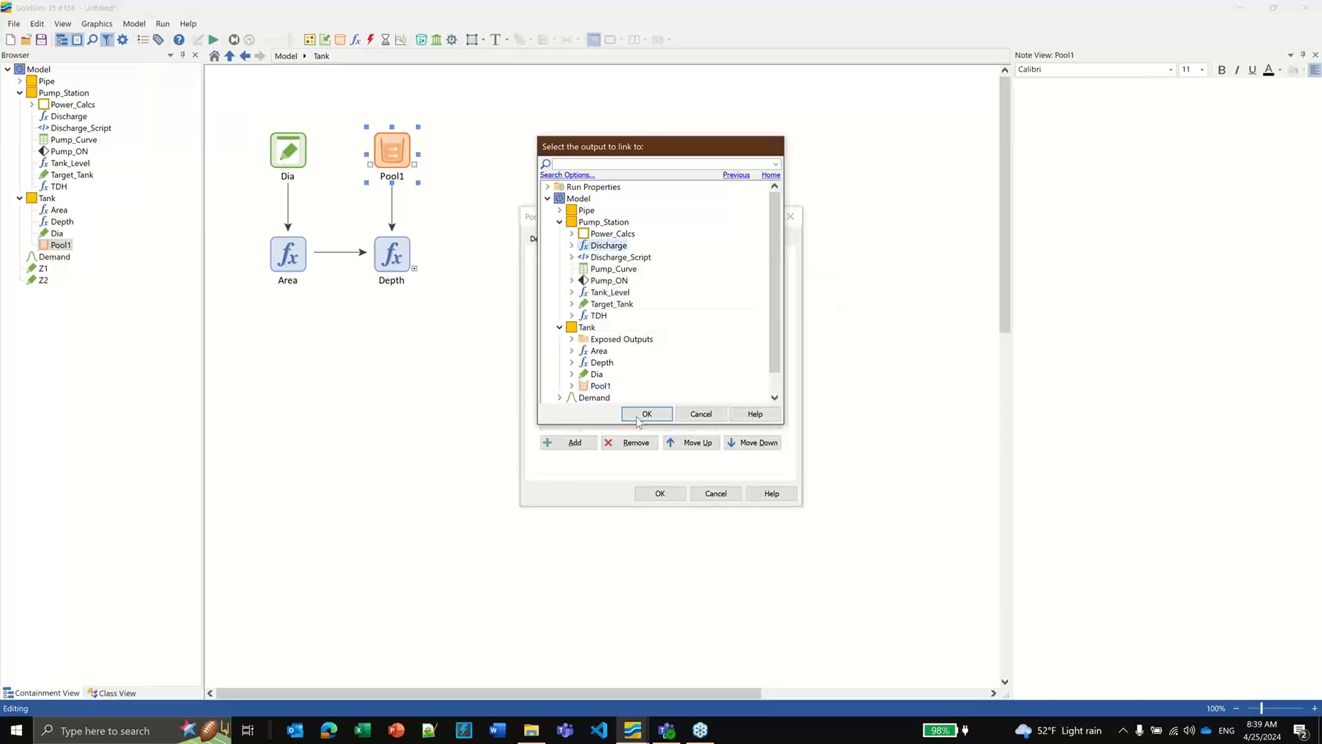
left_click(646, 415)
left_click(701, 322)
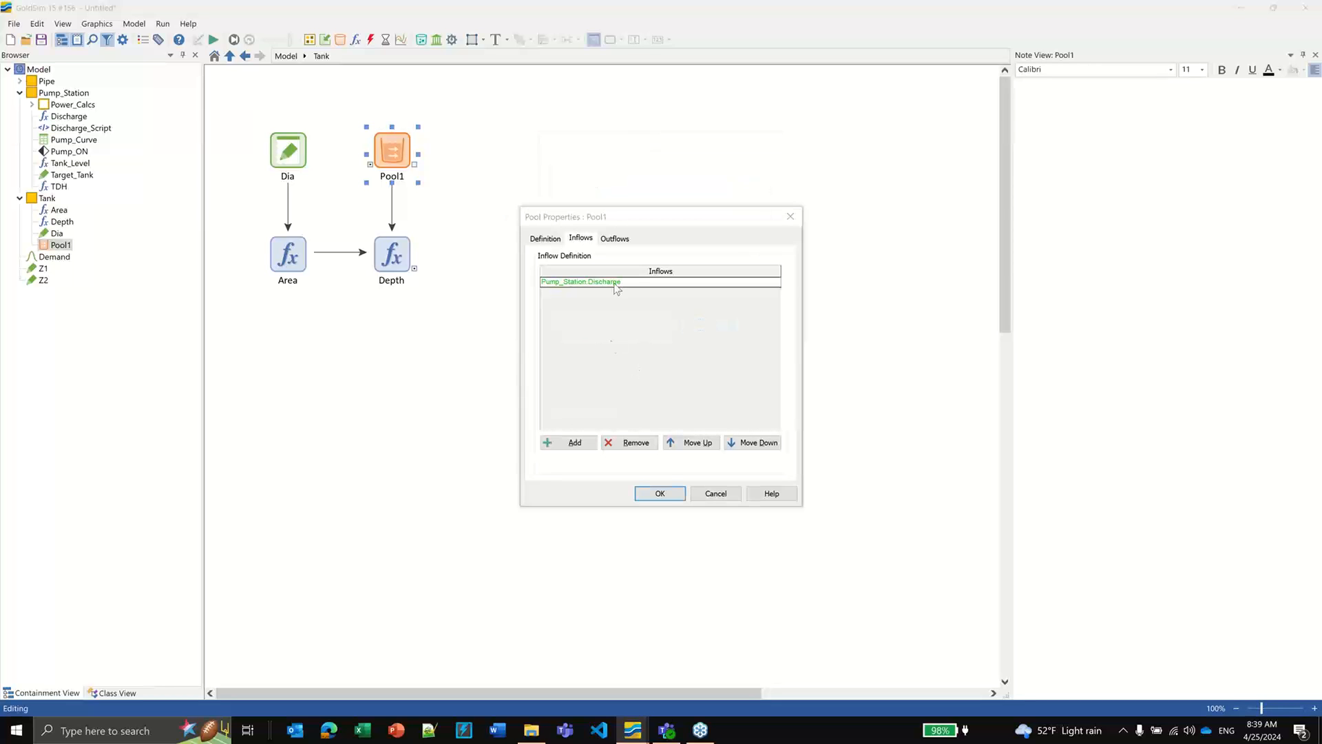
Step: Rename Pool1's outflow request as Irrigation and link its request to Demand
left_click(619, 239)
left_click(643, 284)
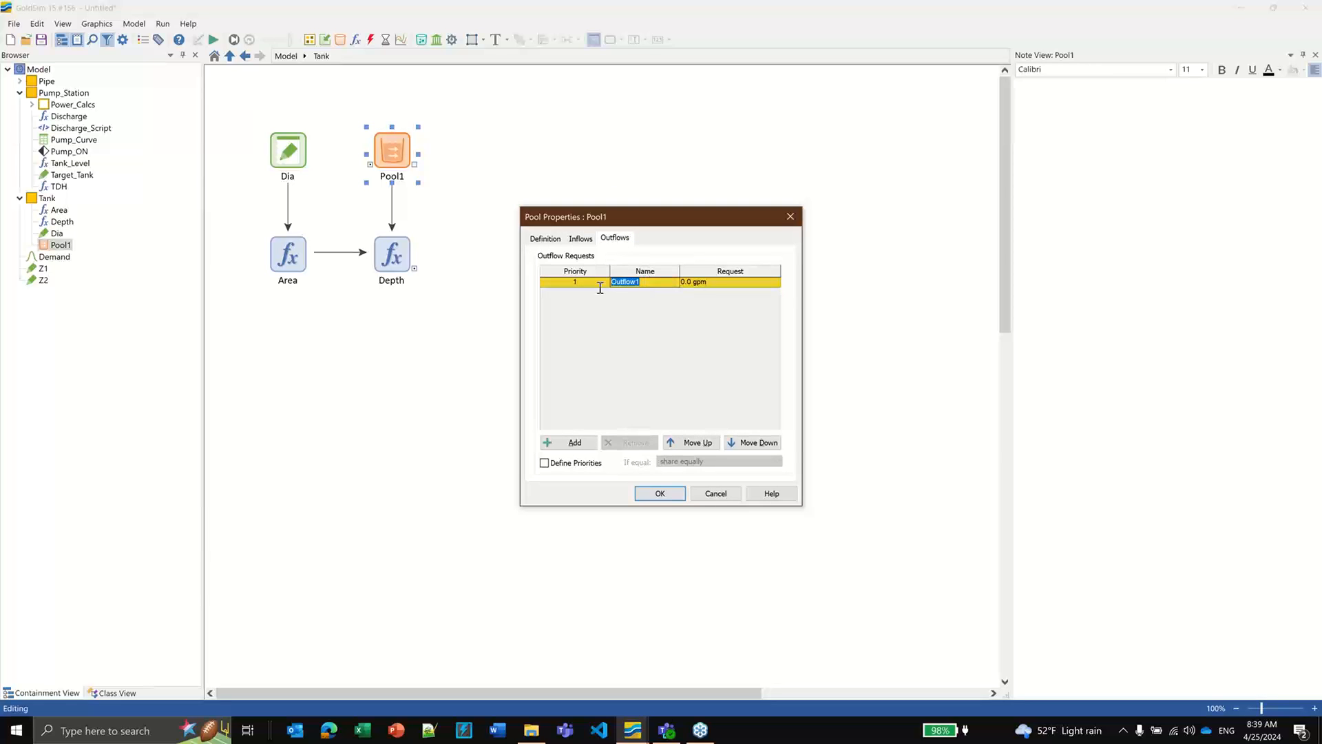
key("BackSpace")
left_click(710, 283)
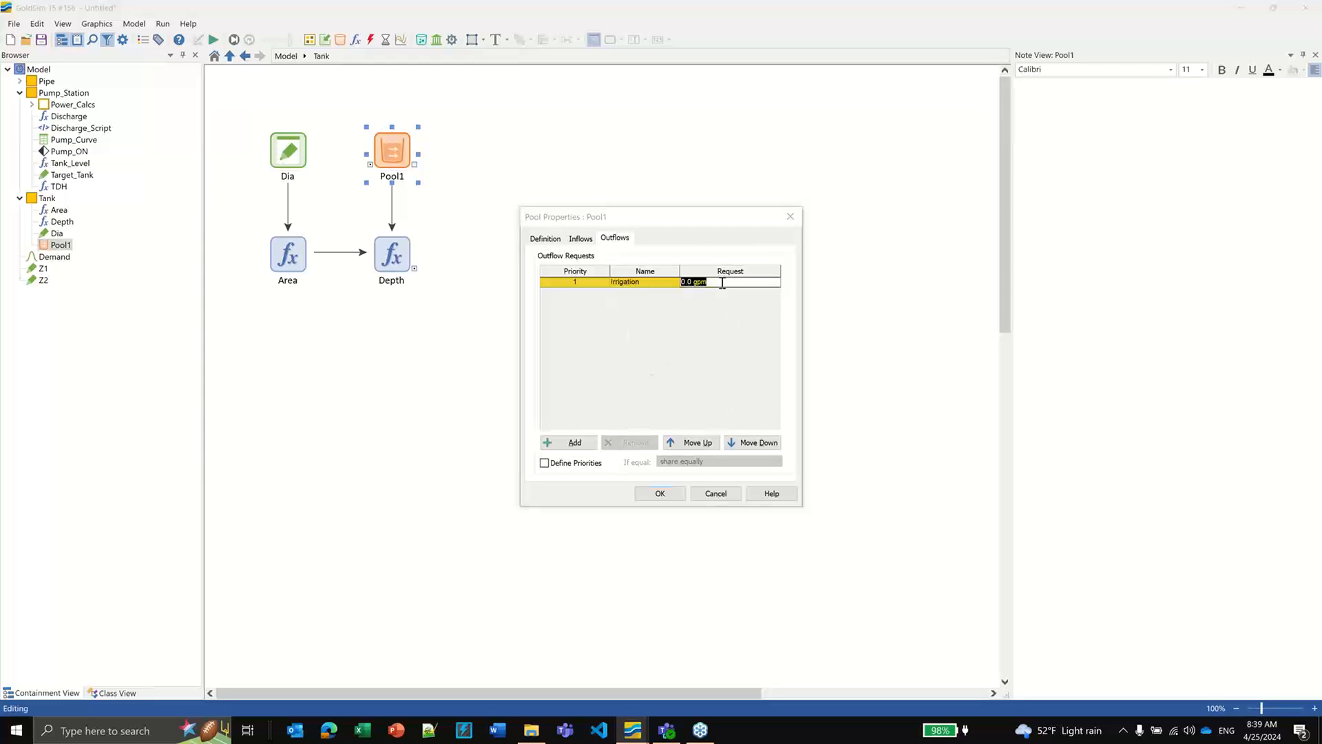
right_click(723, 283)
left_click(733, 285)
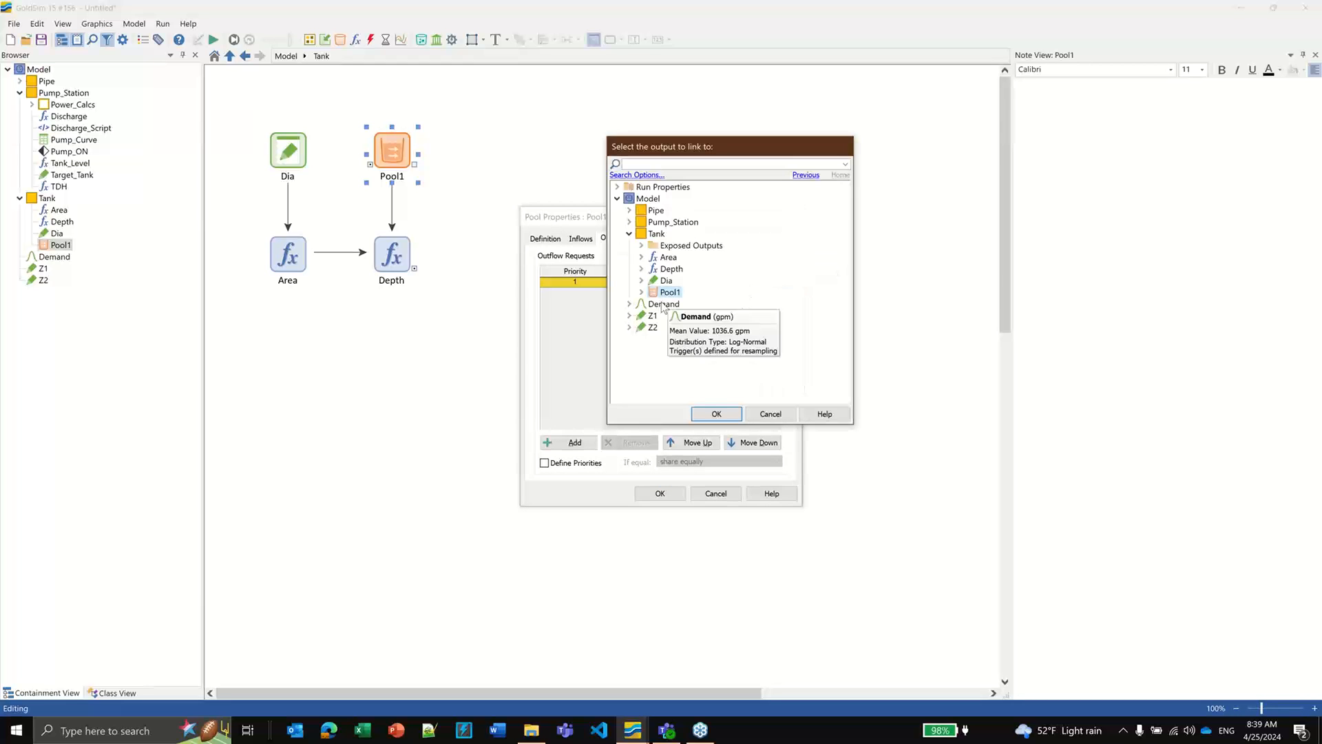
left_click(662, 304)
left_click(712, 413)
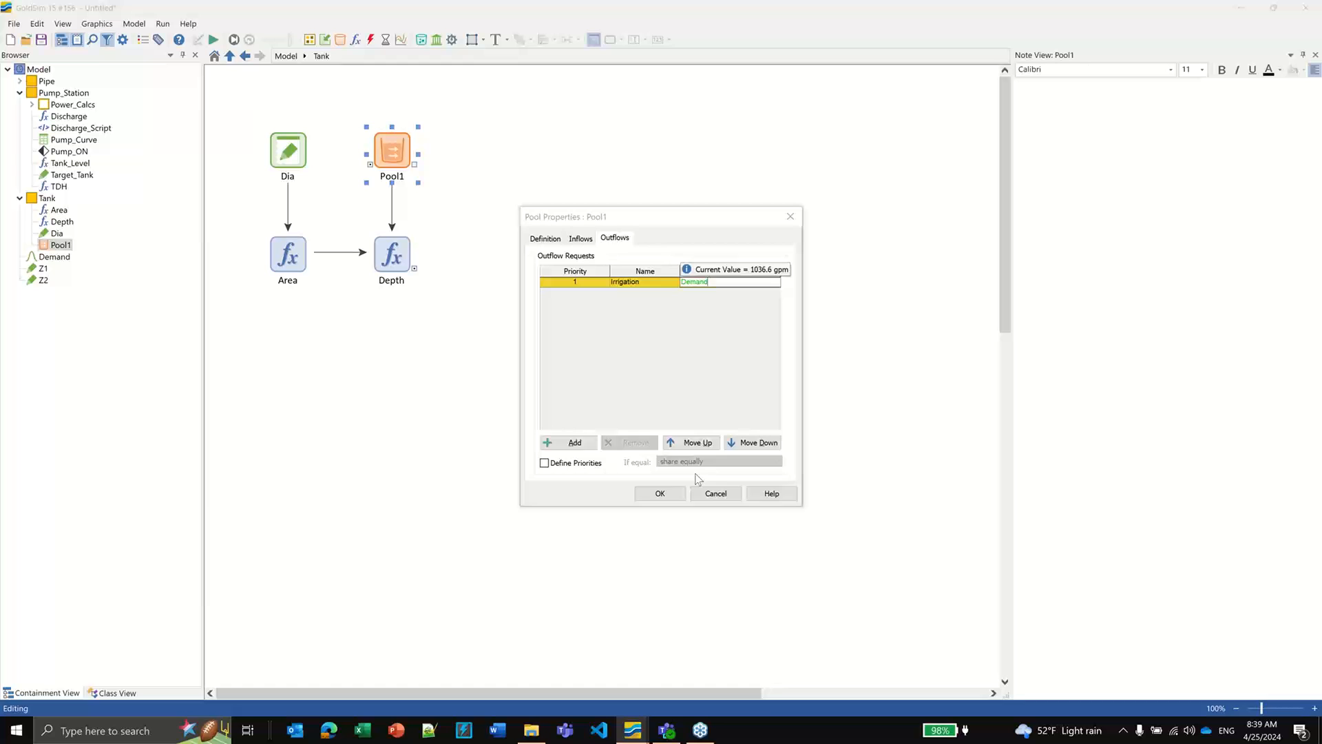
left_click(667, 497)
Step: Move the Demand element into the Tank container, place it to the right of Pool1, and return to the top level
left_click(285, 56)
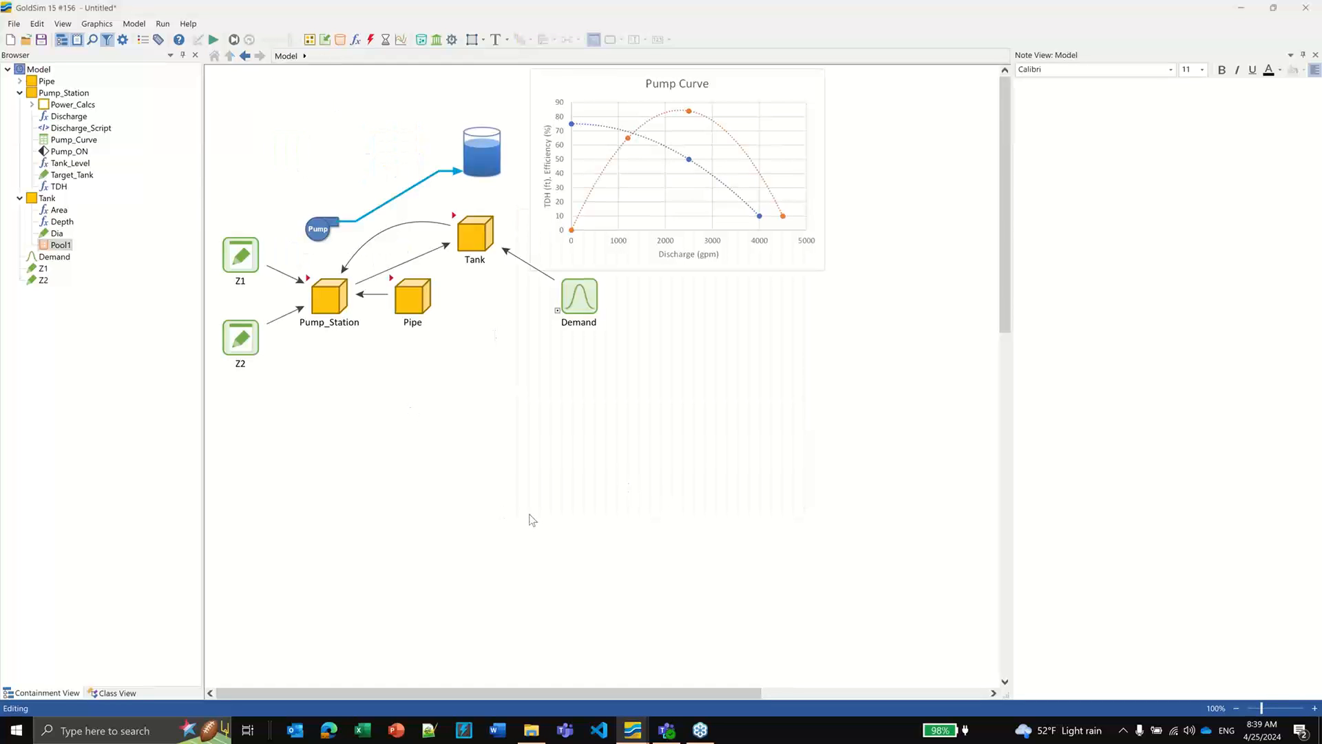
left_click(564, 298)
mouse_move(566, 290)
left_click_drag(577, 296, 475, 235)
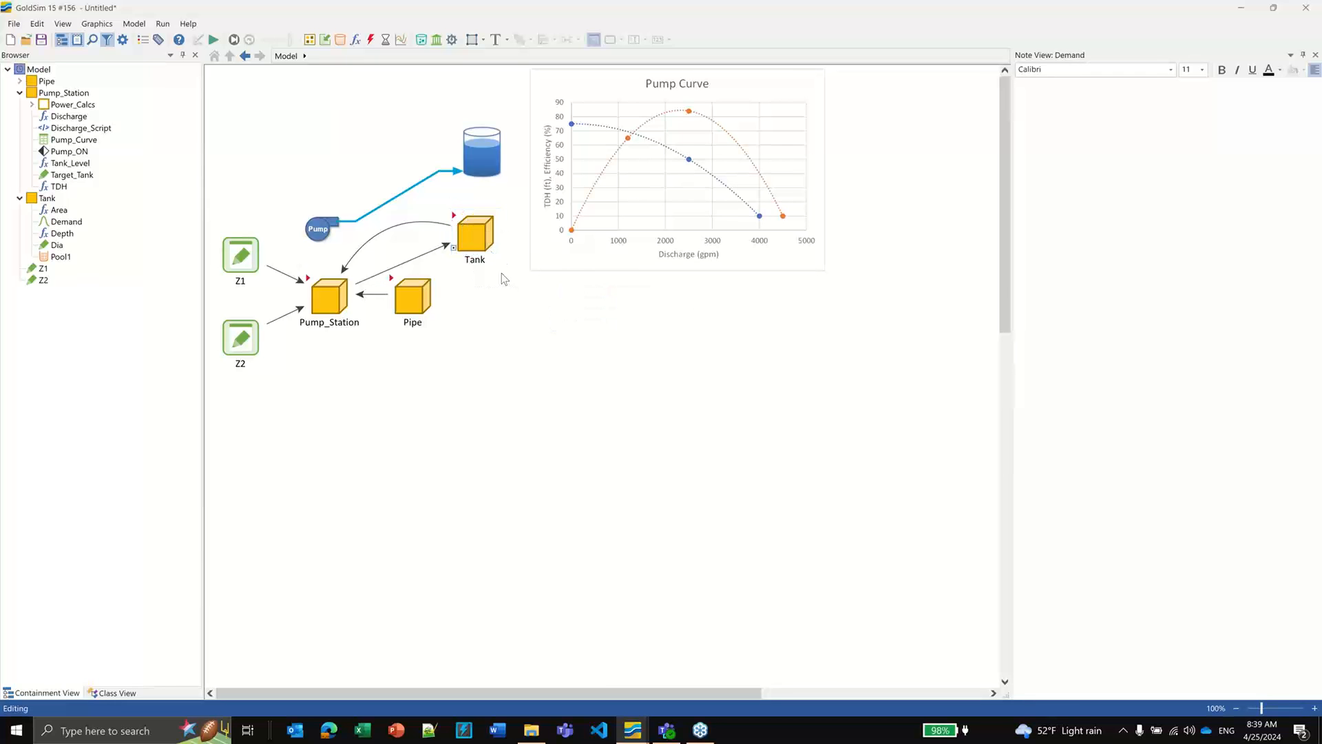
double_click(460, 227)
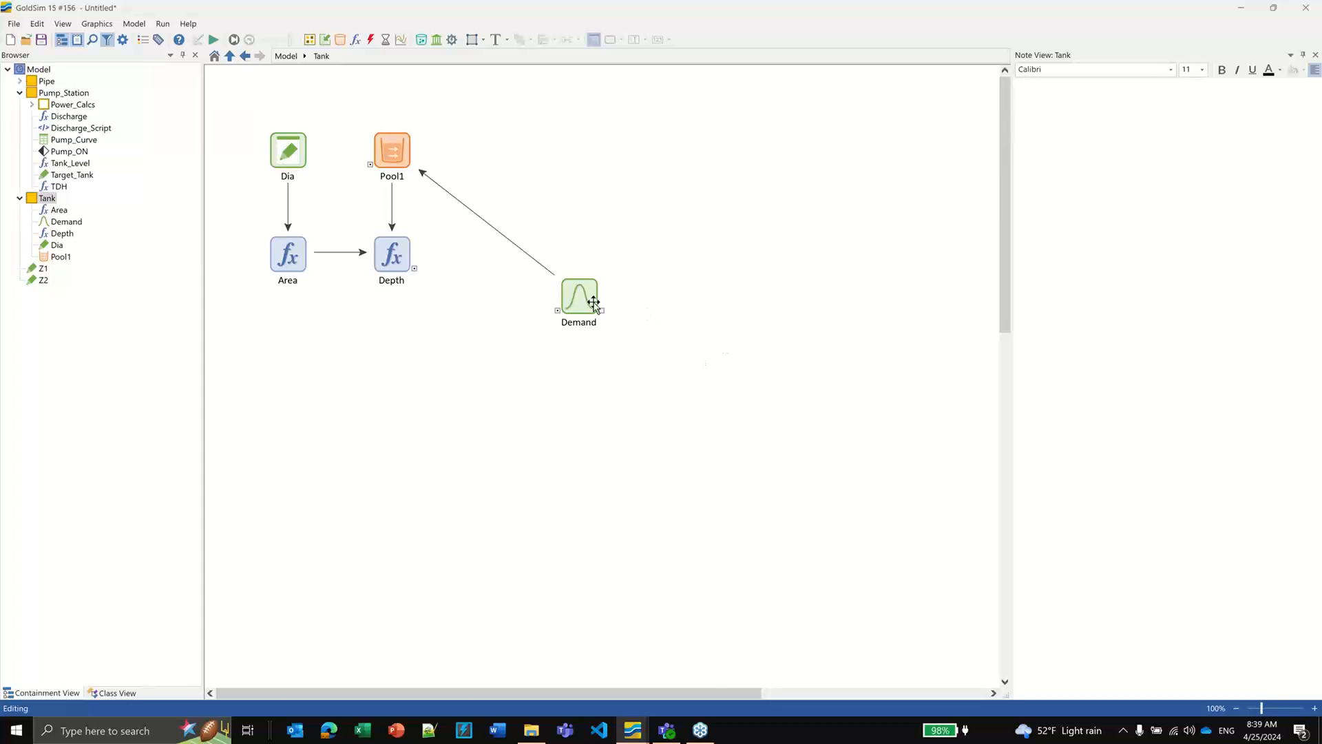
left_click_drag(585, 299, 511, 154)
left_click(286, 56)
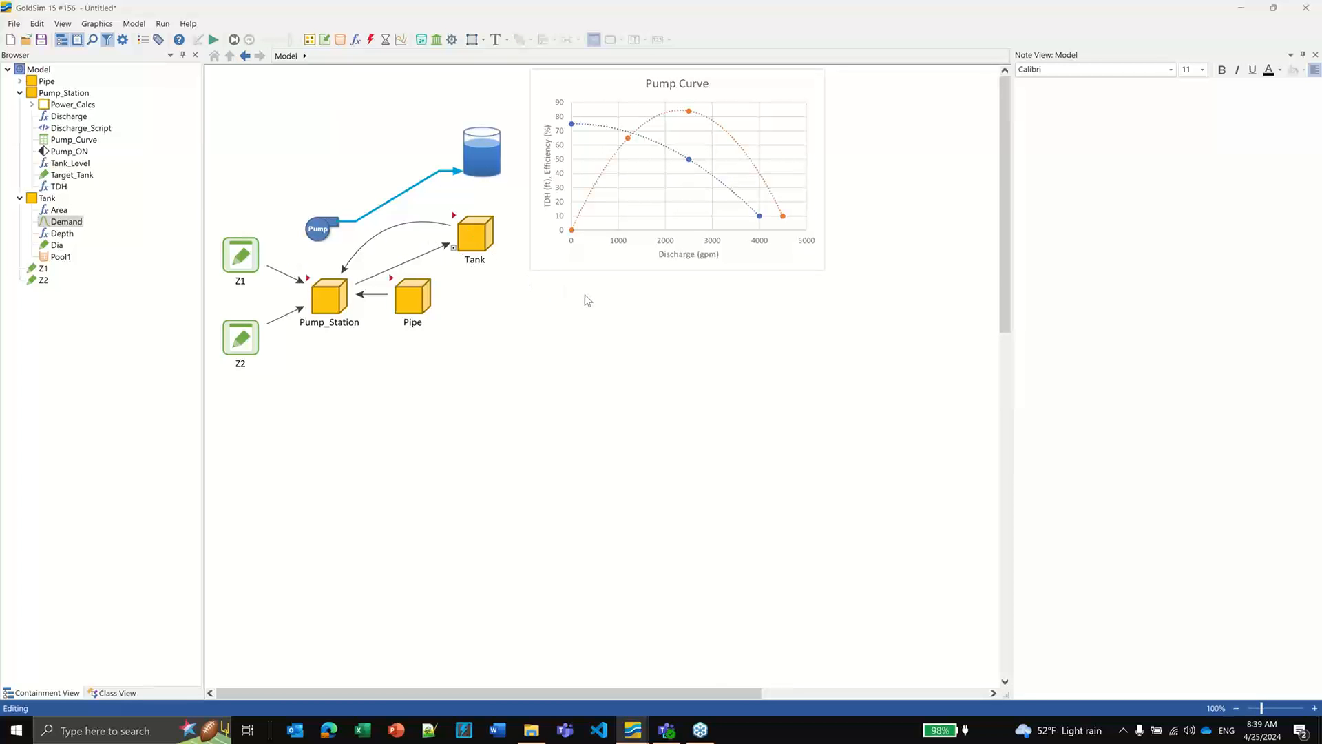
Step: Move the Pump Curve chart farther away from the Tank container and run the simulation
left_click_drag(538, 167, 659, 167)
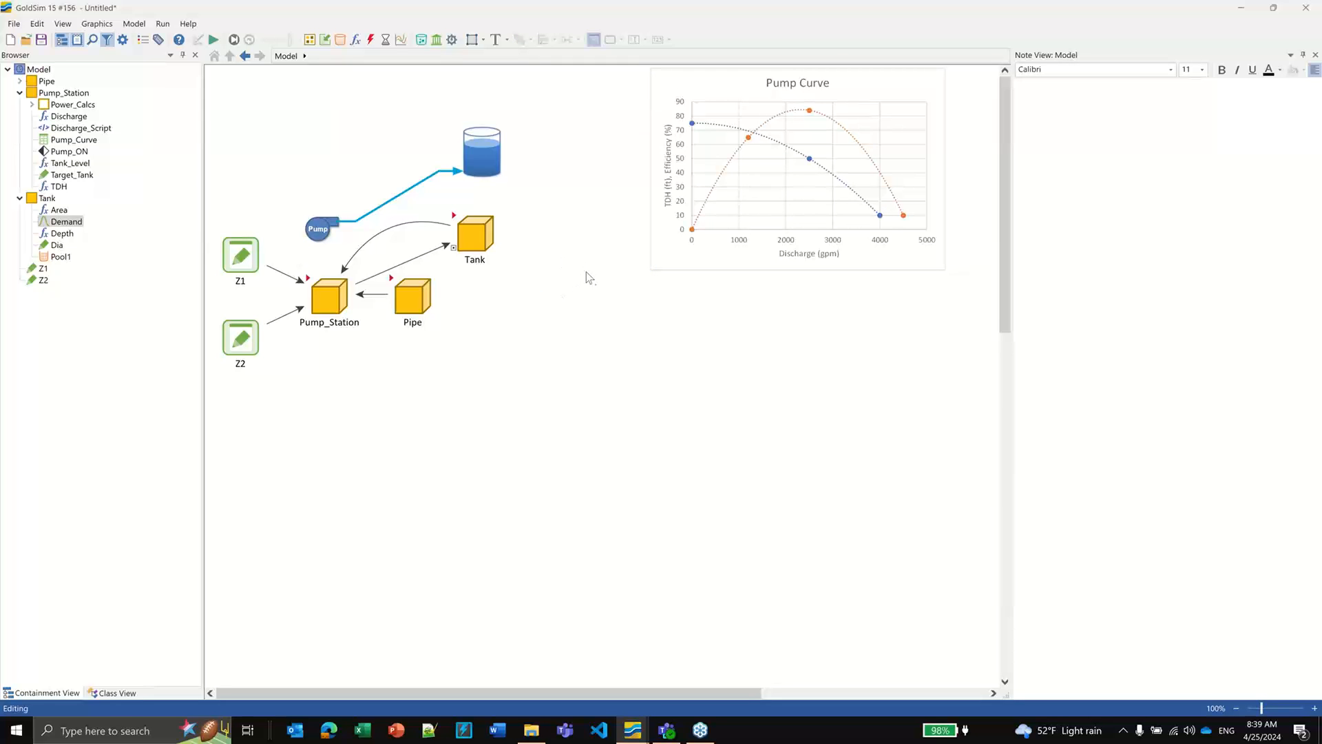
left_click(214, 39)
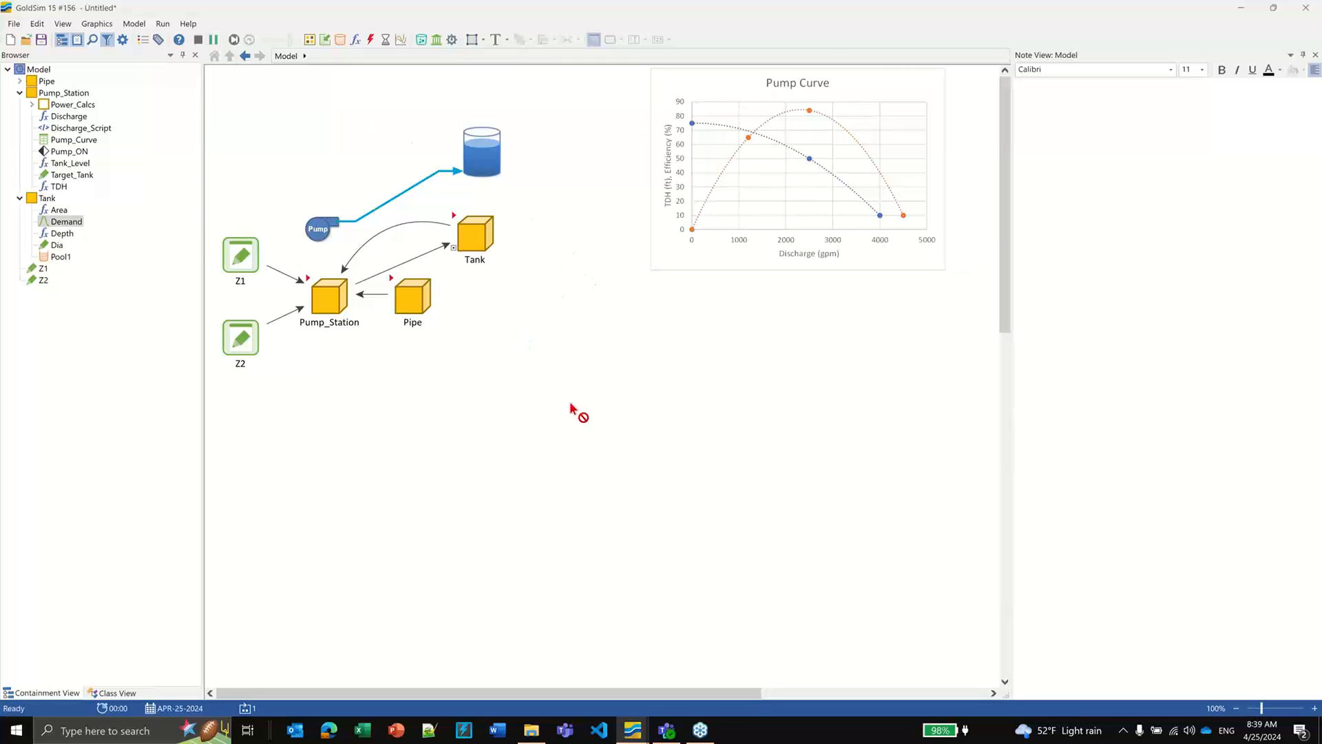
left_click(658, 383)
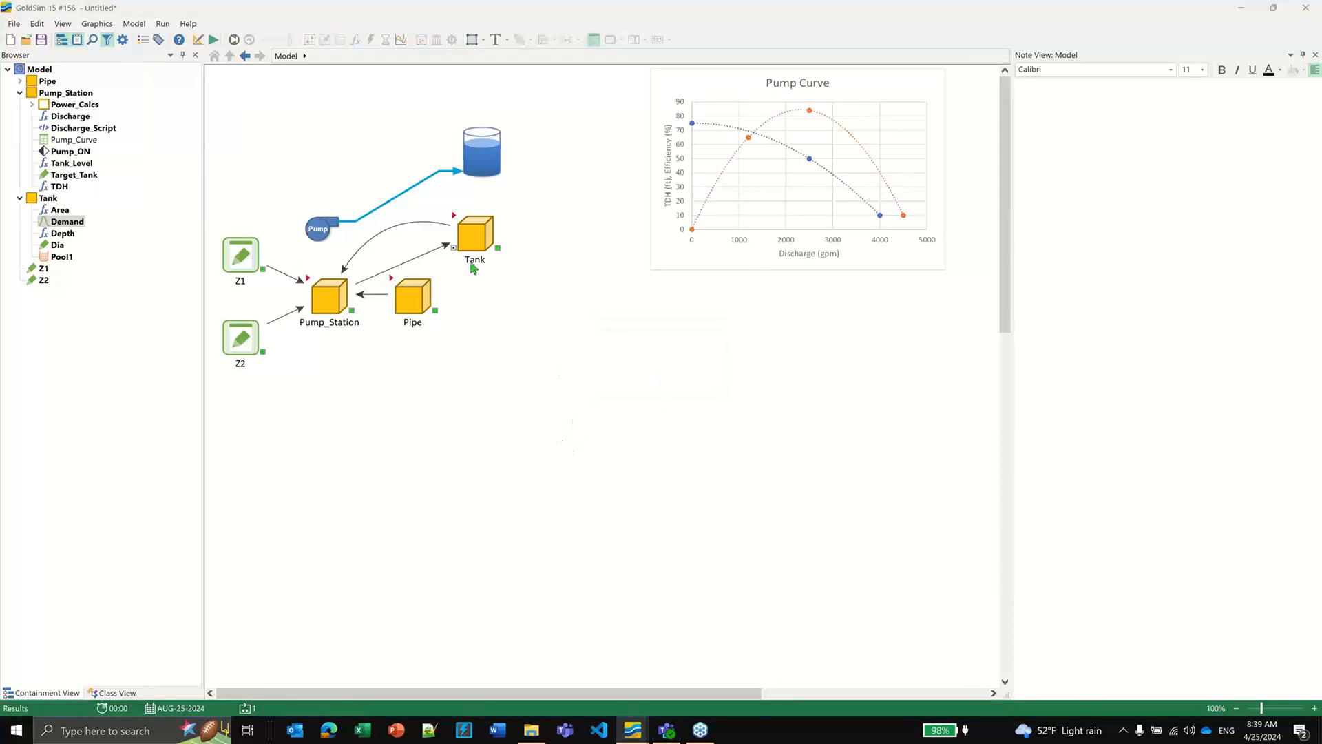
Step: Display the time history chart of Pool1 in the Tank container and place it below the Pool1 element
double_click(474, 232)
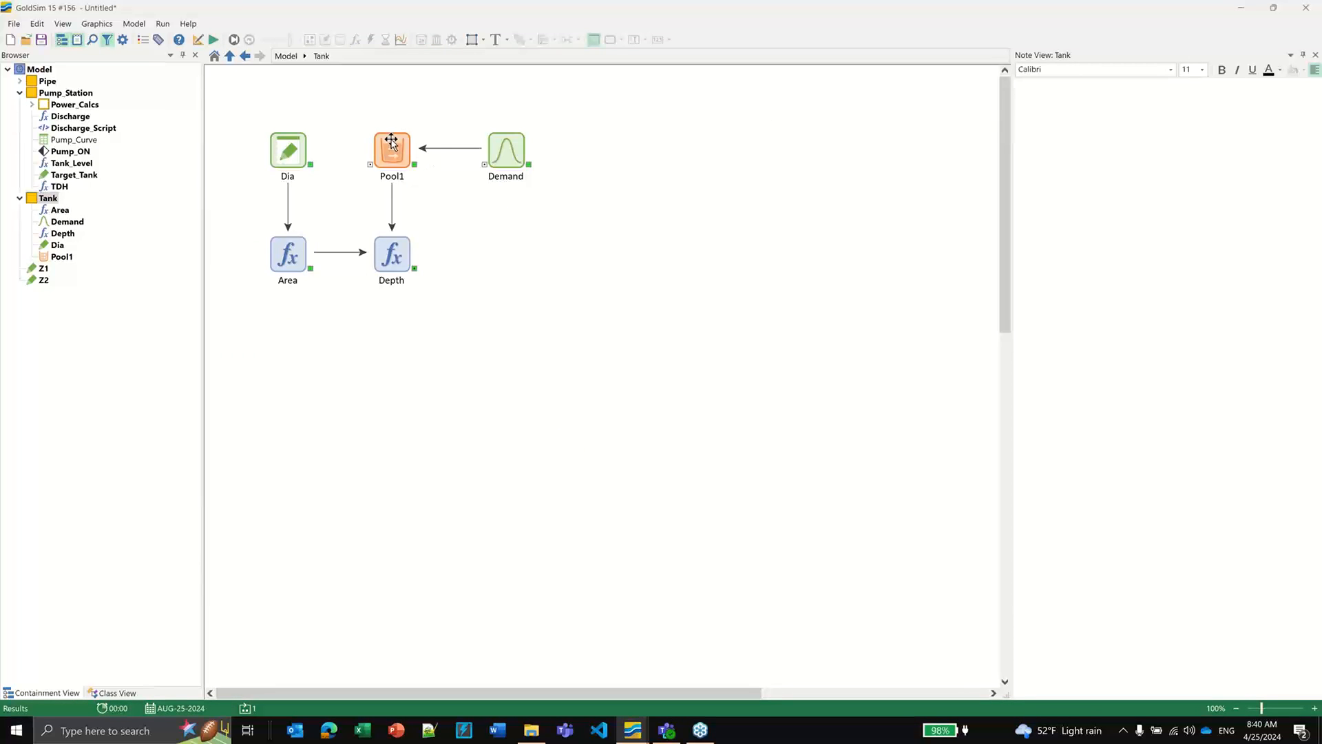
right_click(391, 141)
left_click(412, 148)
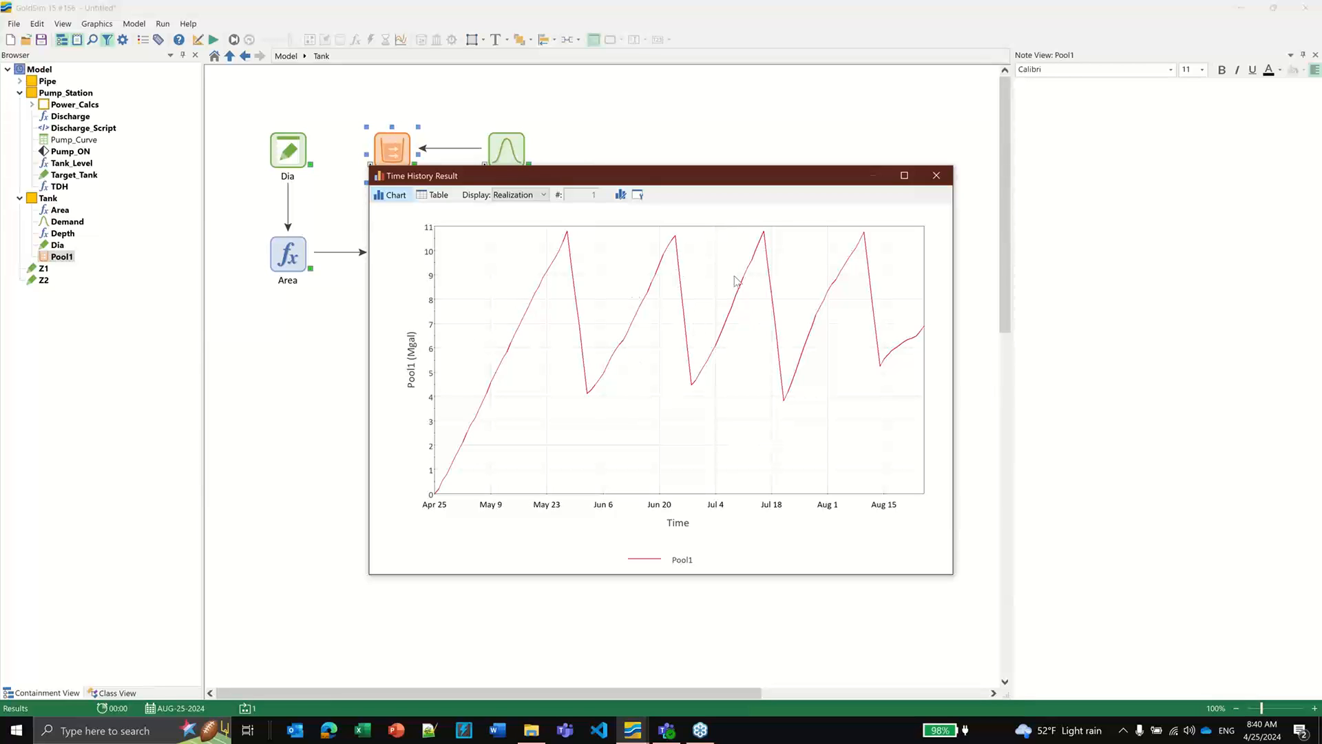
left_click_drag(645, 177, 521, 235)
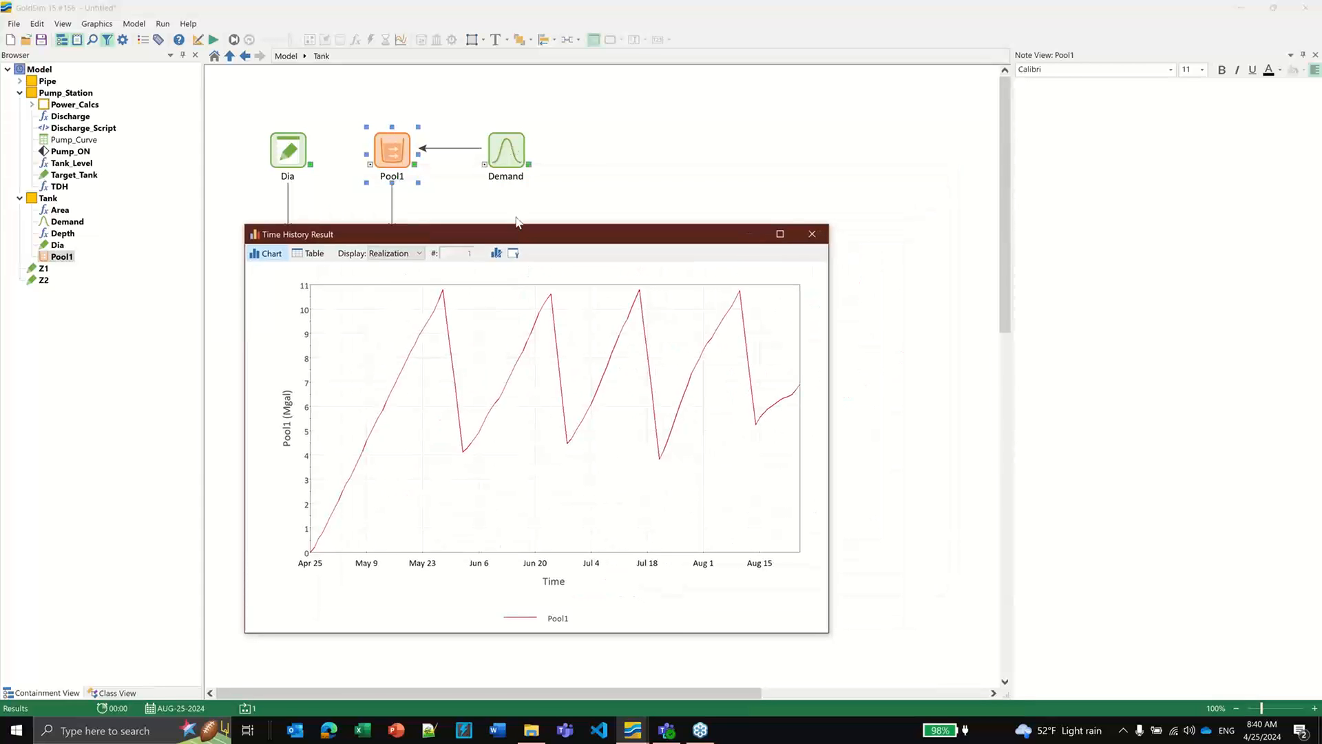
Step: Add Pool1's Total_Inflow output to the time history result
left_click(513, 254)
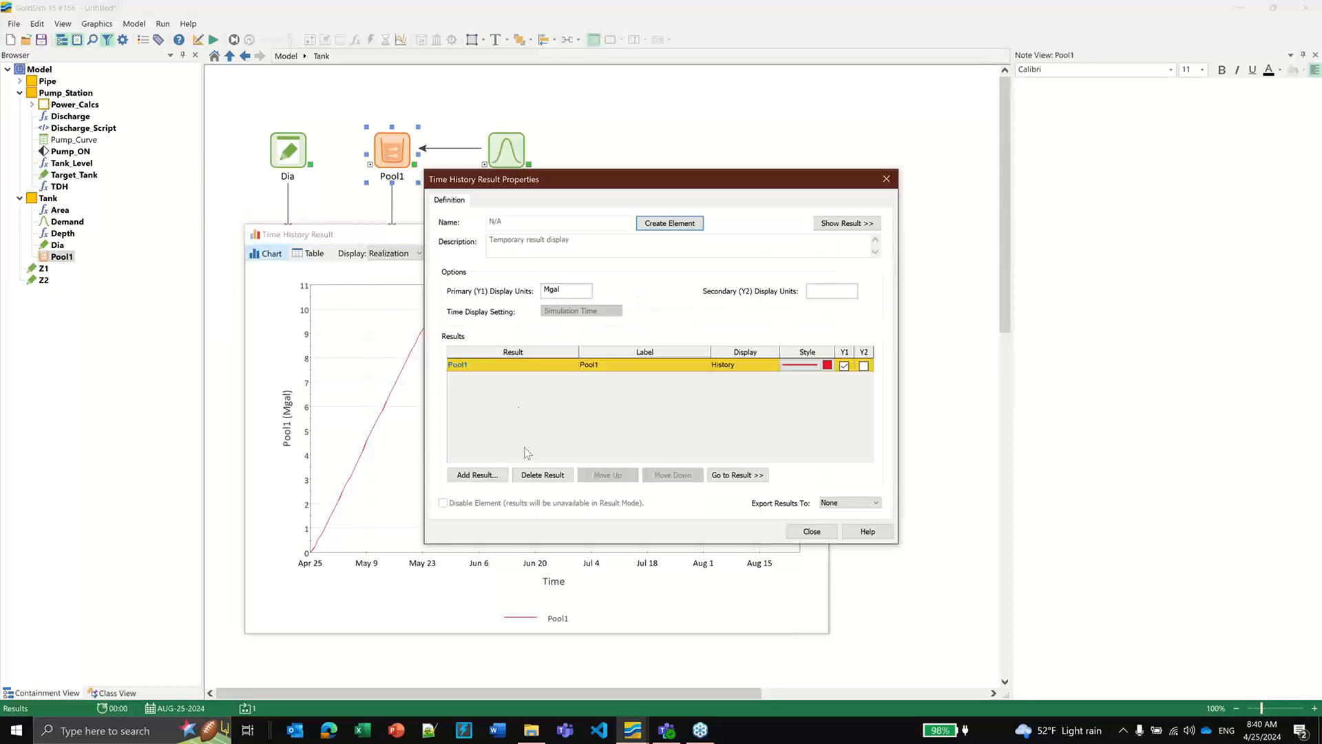
left_click(476, 475)
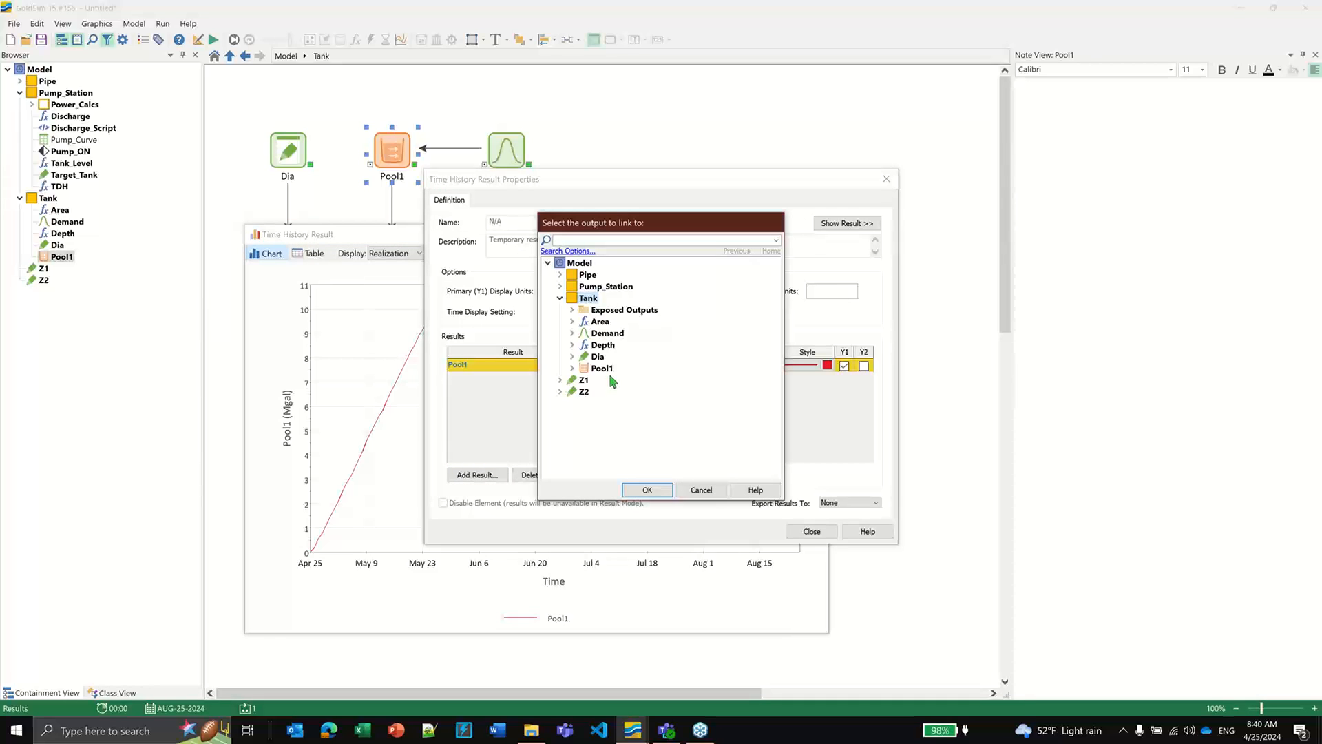
mouse_move(610, 373)
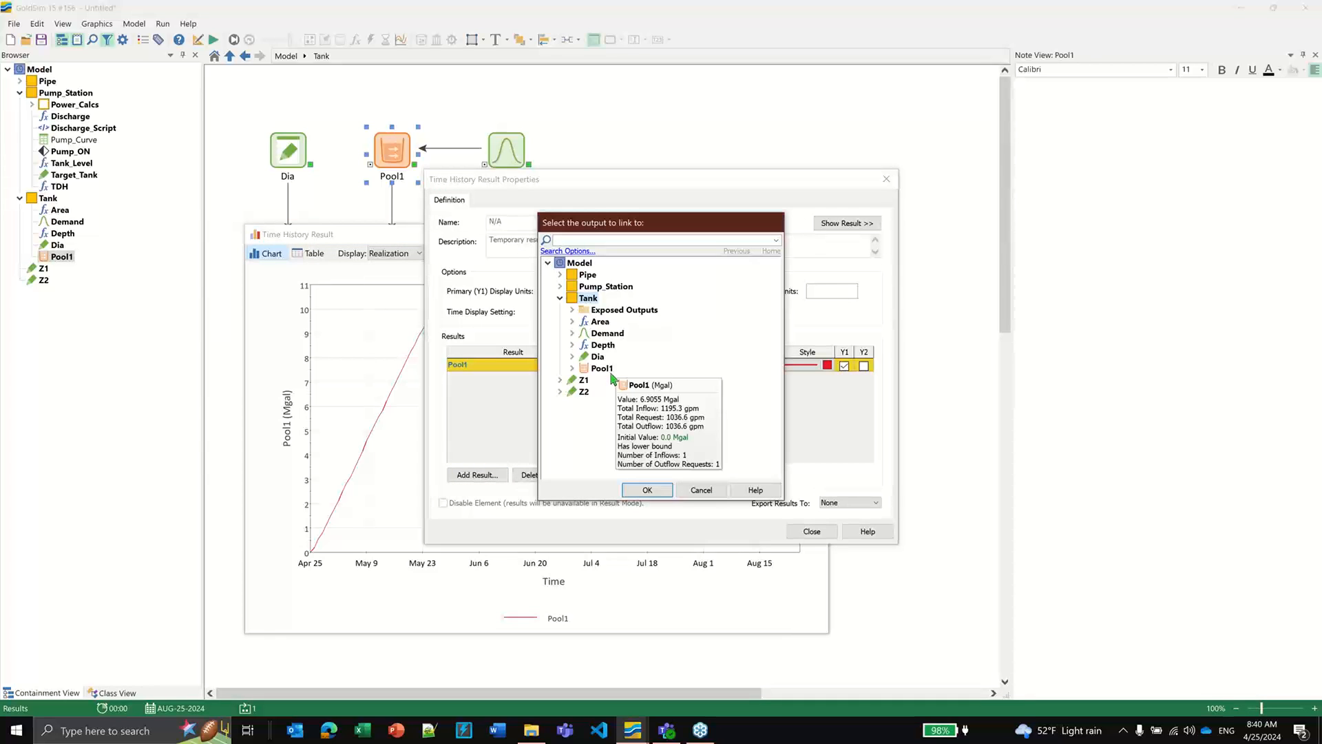
left_click(573, 368)
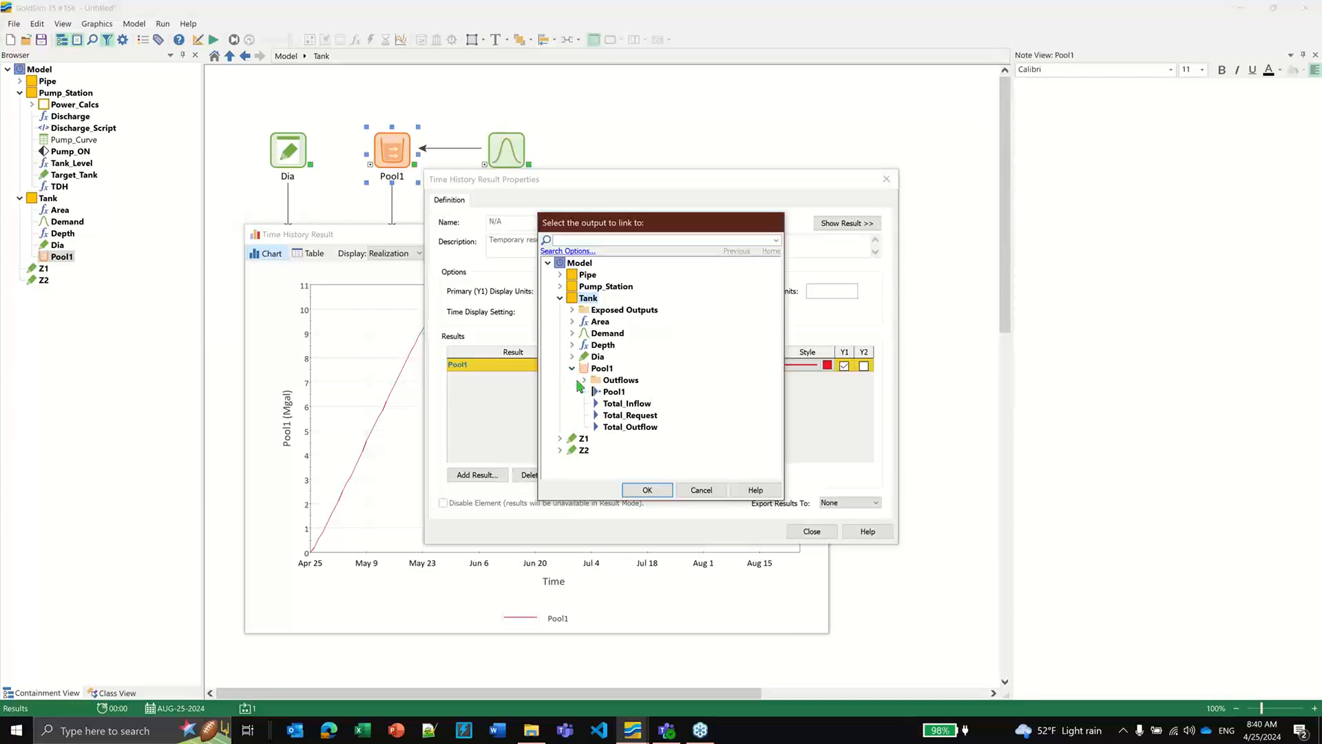
mouse_move(625, 411)
left_click(622, 405)
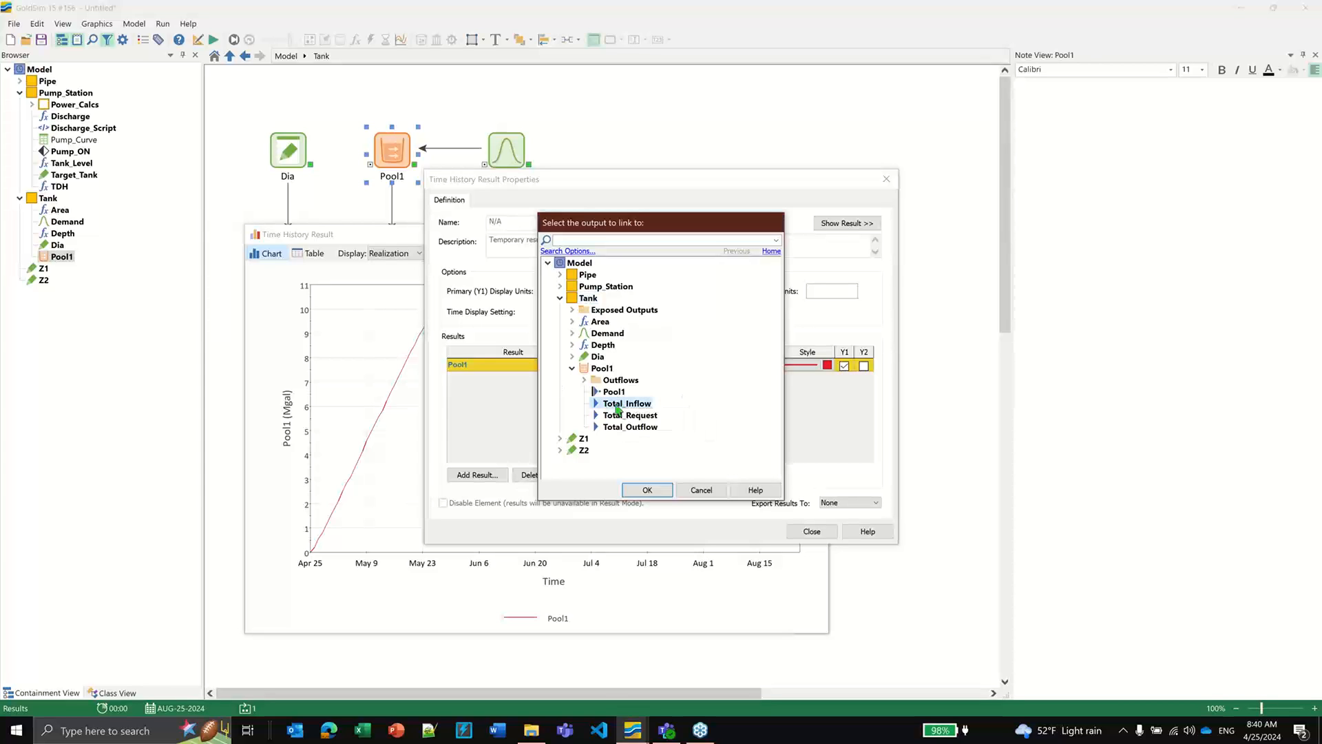
left_click(659, 491)
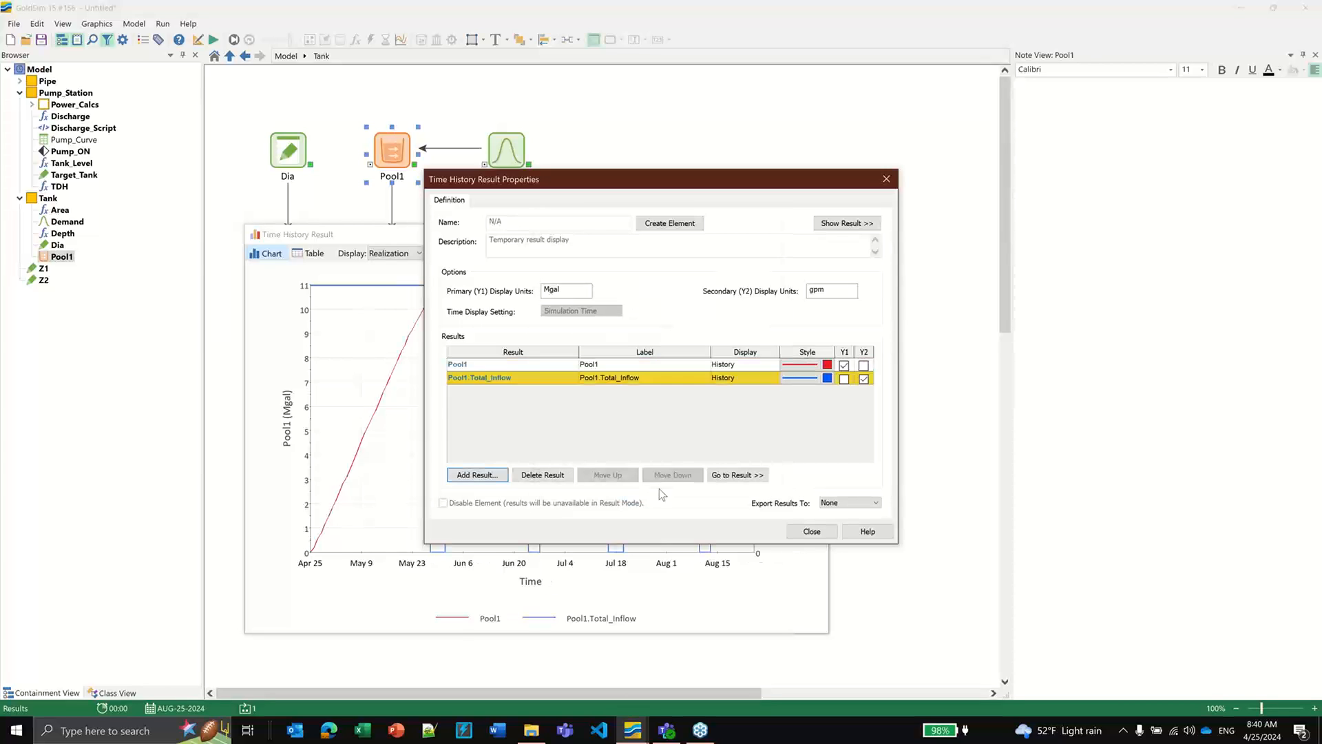
Step: Add Pool1's Total_Outflow to the time history result, view the combined chart, and close it to return to the top level
left_click(478, 475)
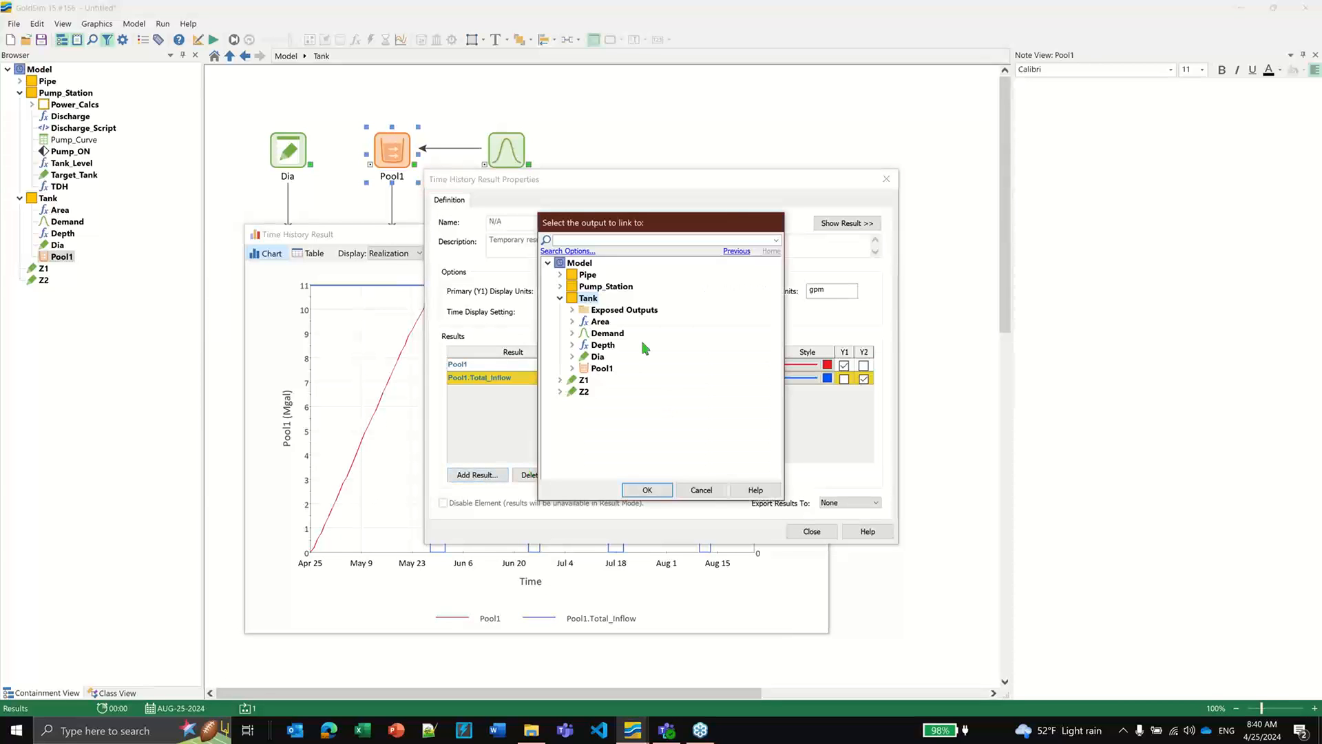
left_click(573, 367)
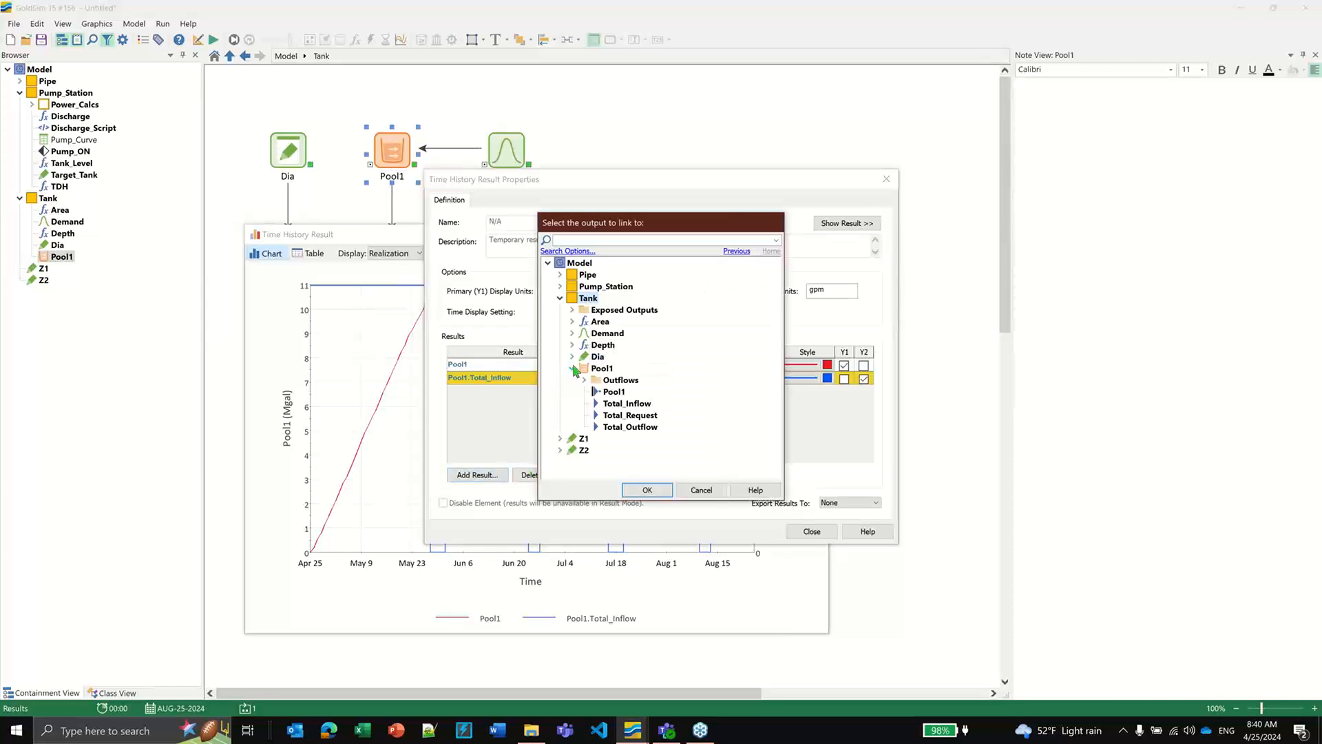
left_click(623, 427)
left_click(635, 489)
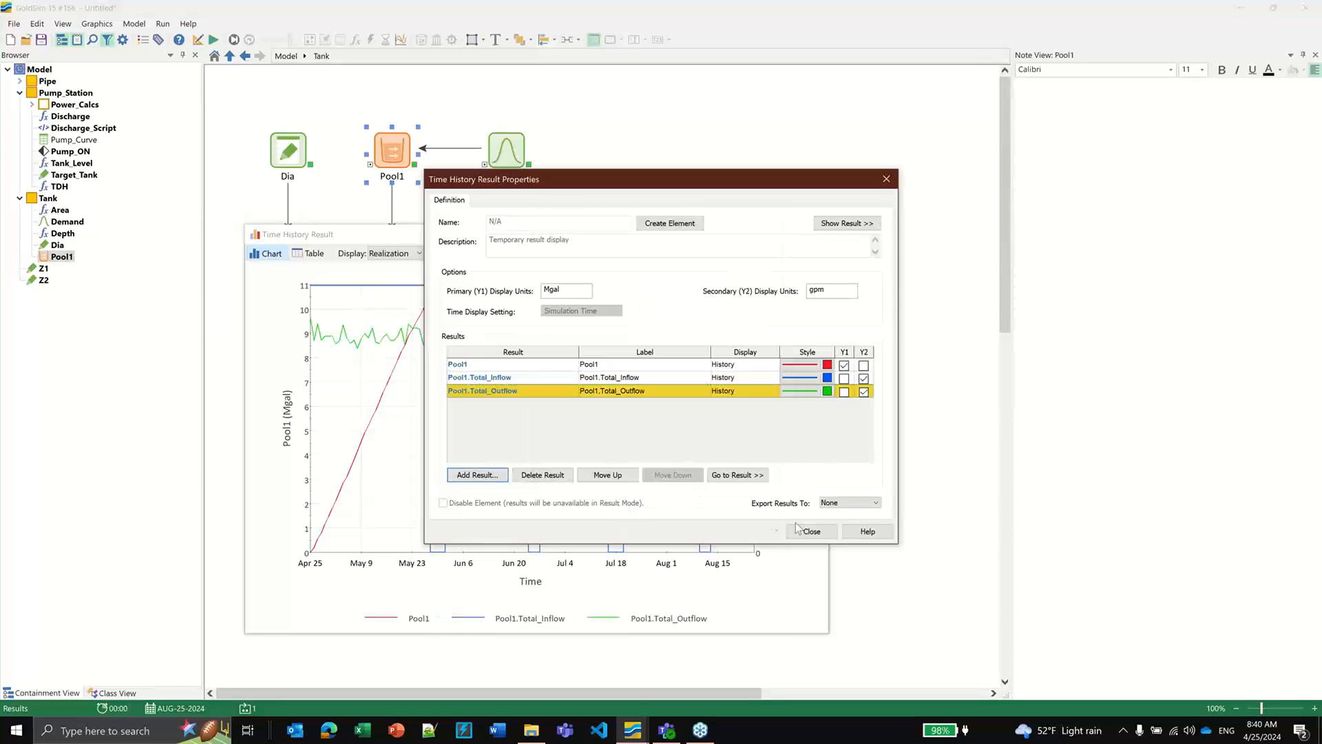
left_click(815, 531)
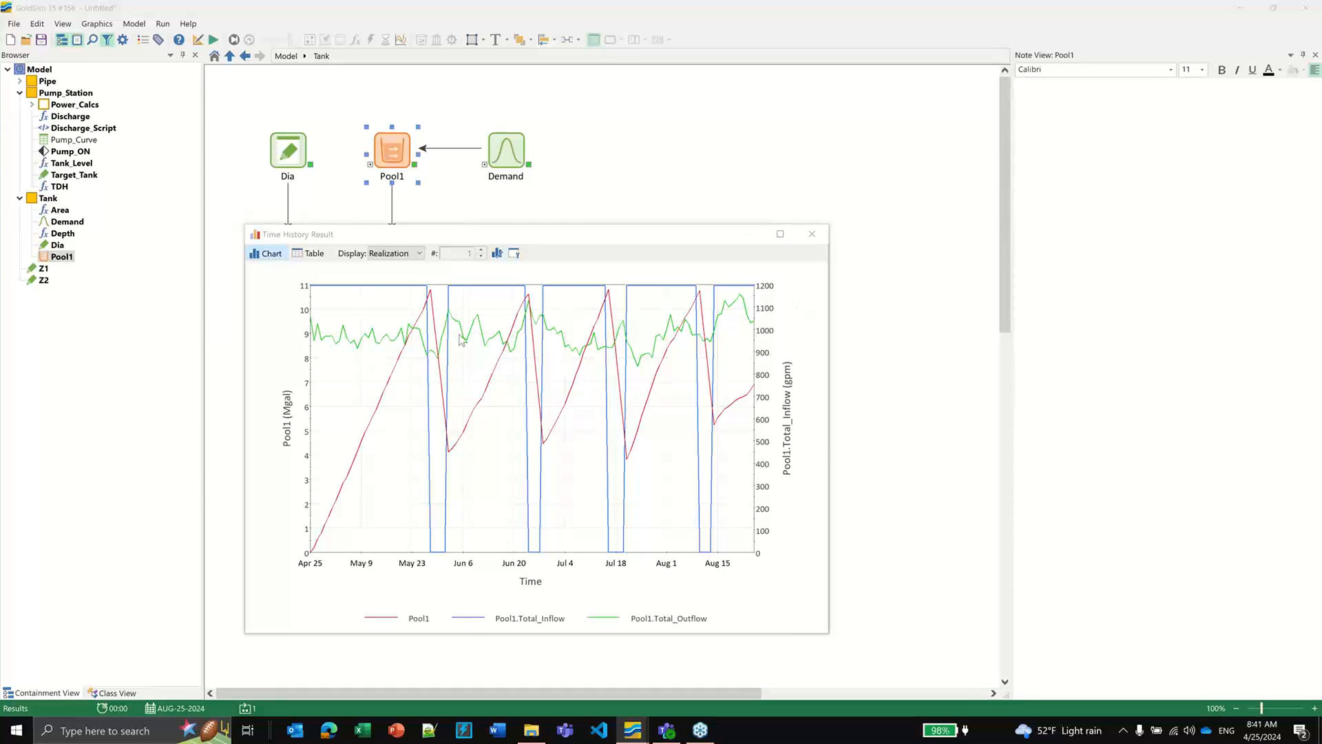
left_click(812, 234)
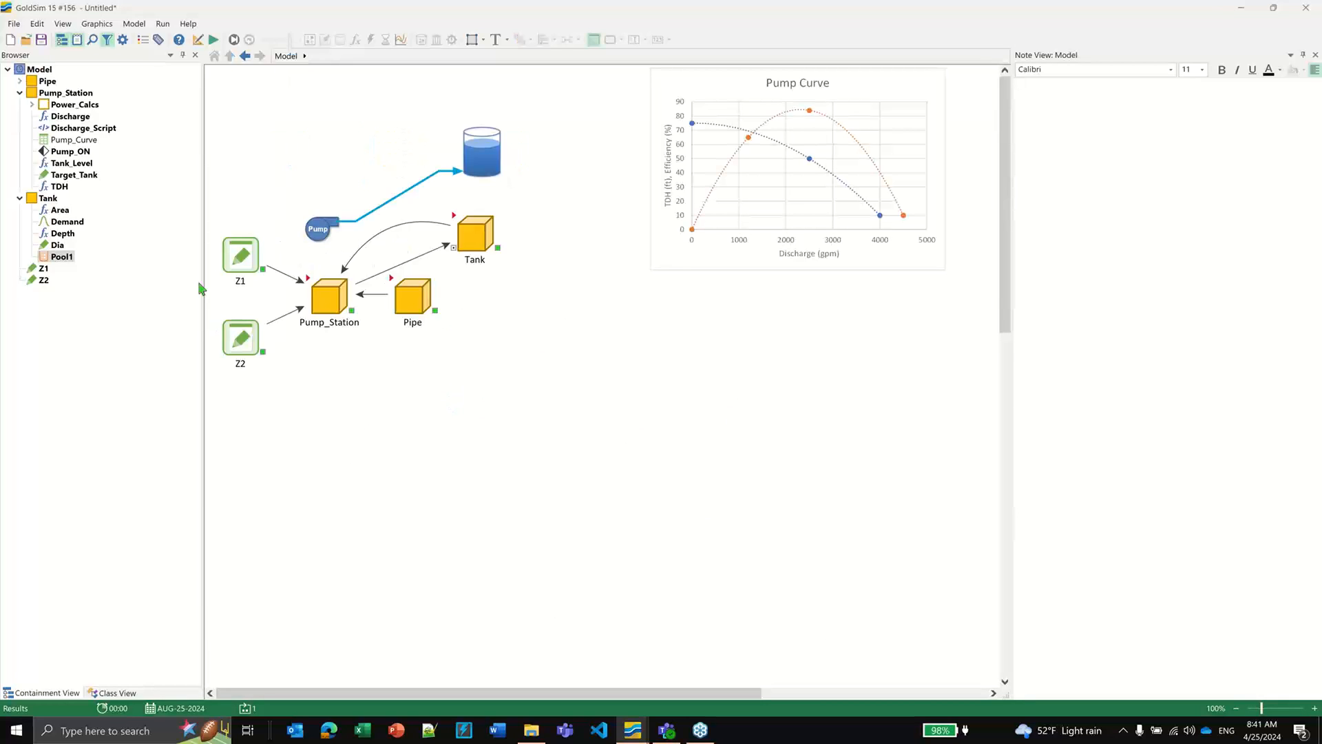
Step: Inspect the final output values of Discharge_Script in the Pump_Station container, including Hf and TDH
double_click(312, 279)
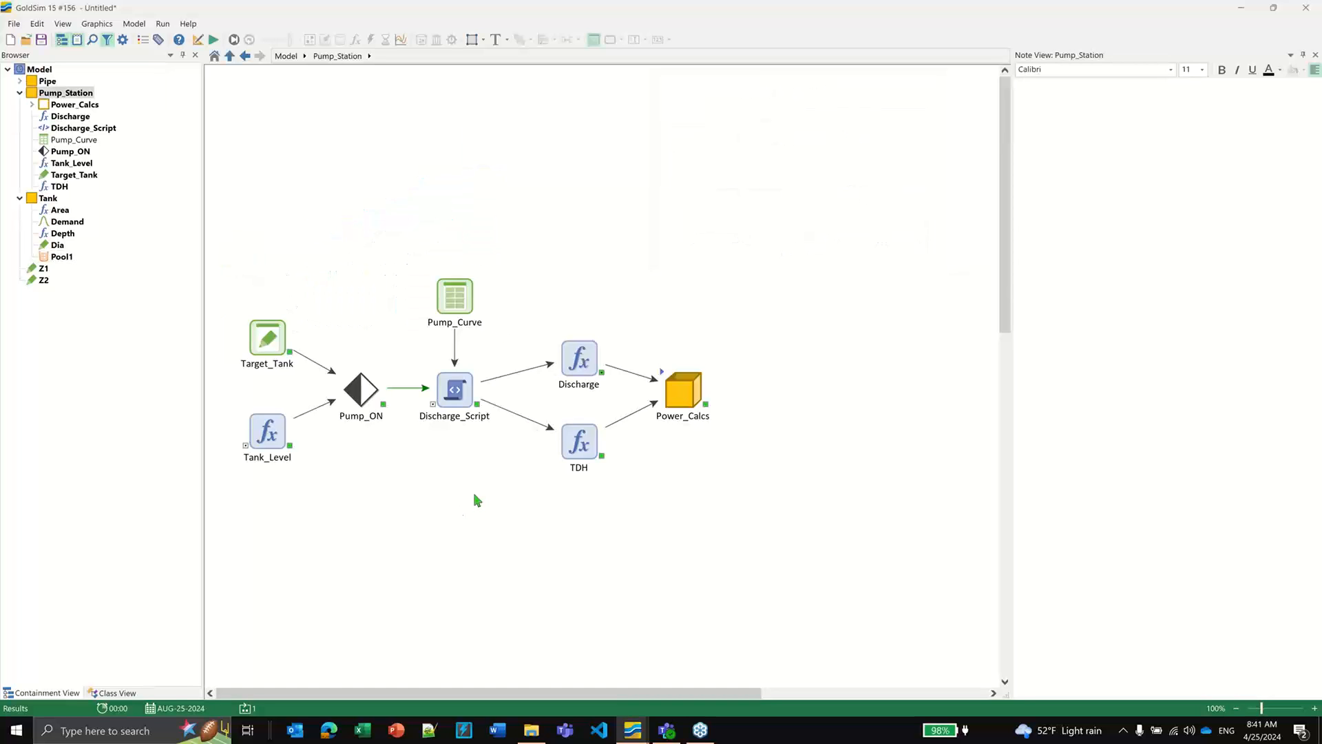
left_click(478, 405)
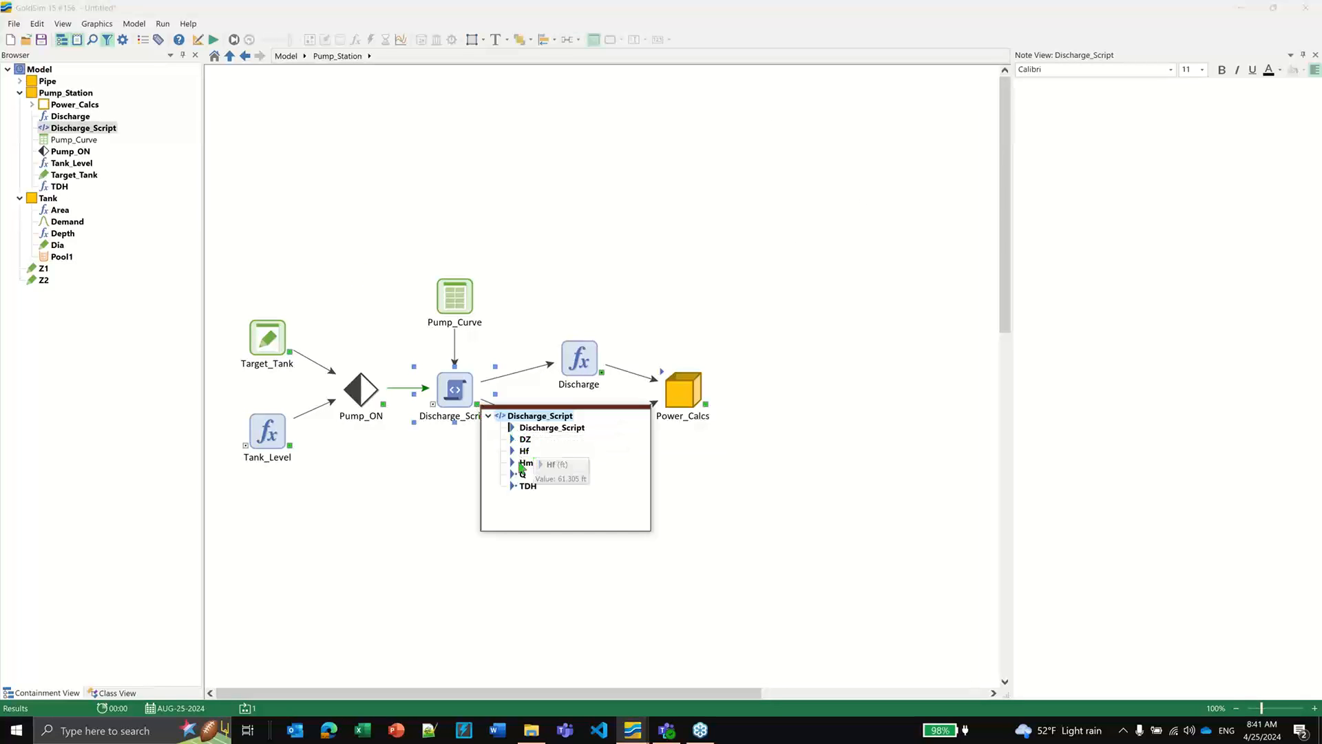
mouse_move(528, 489)
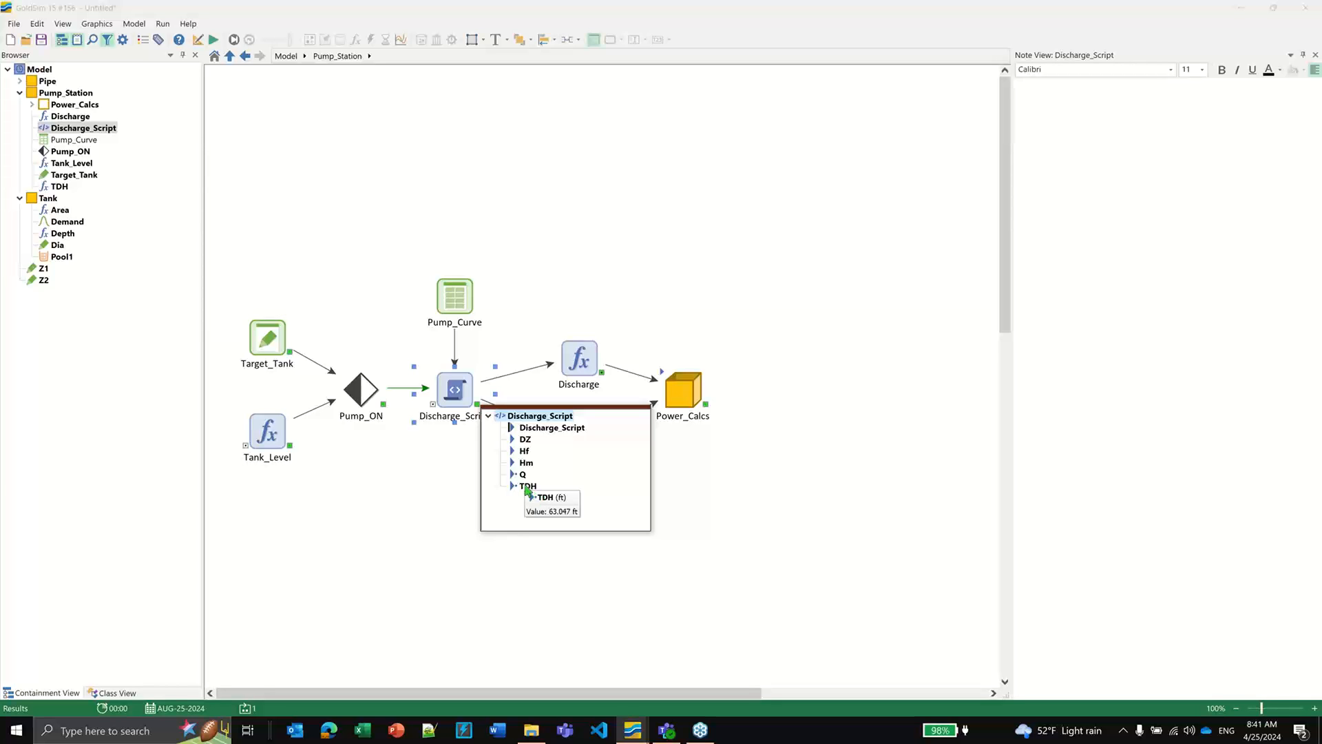
left_click(449, 513)
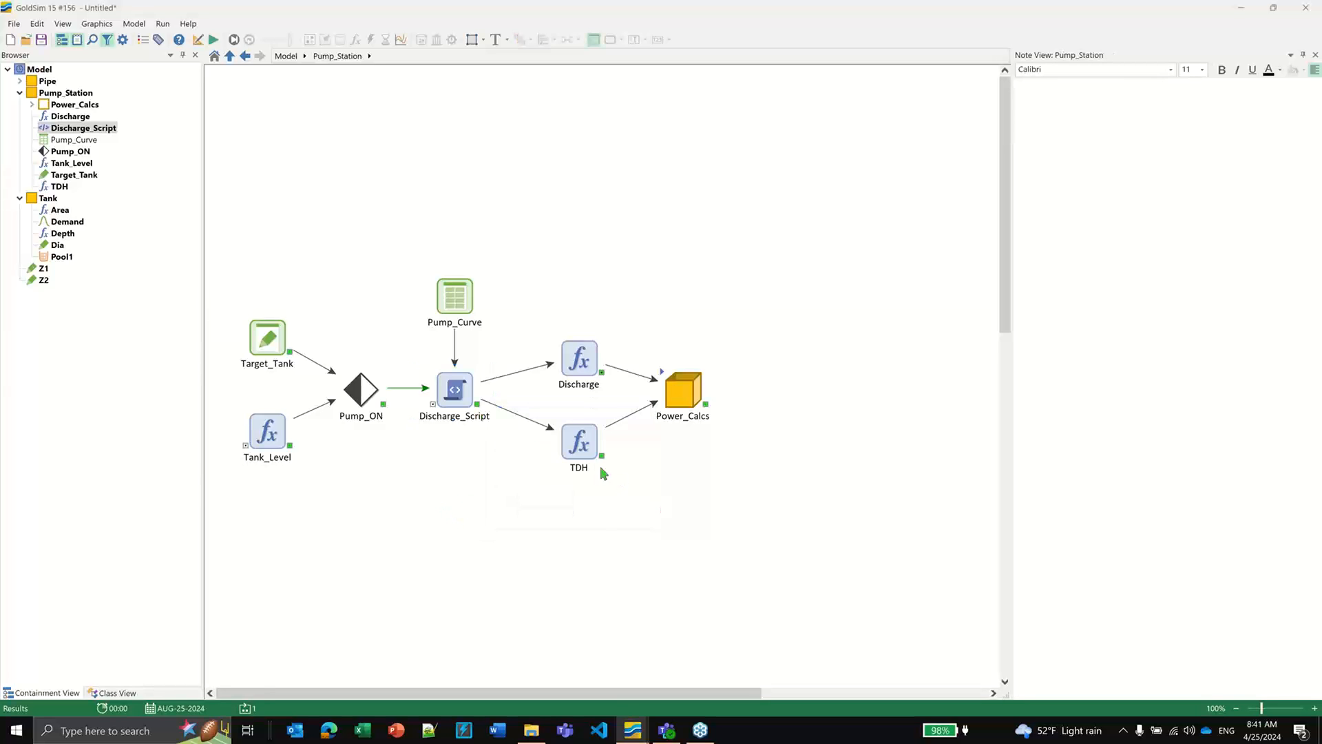
Step: View the time history chart of TDH in Pump_Station and close it
left_click(576, 449)
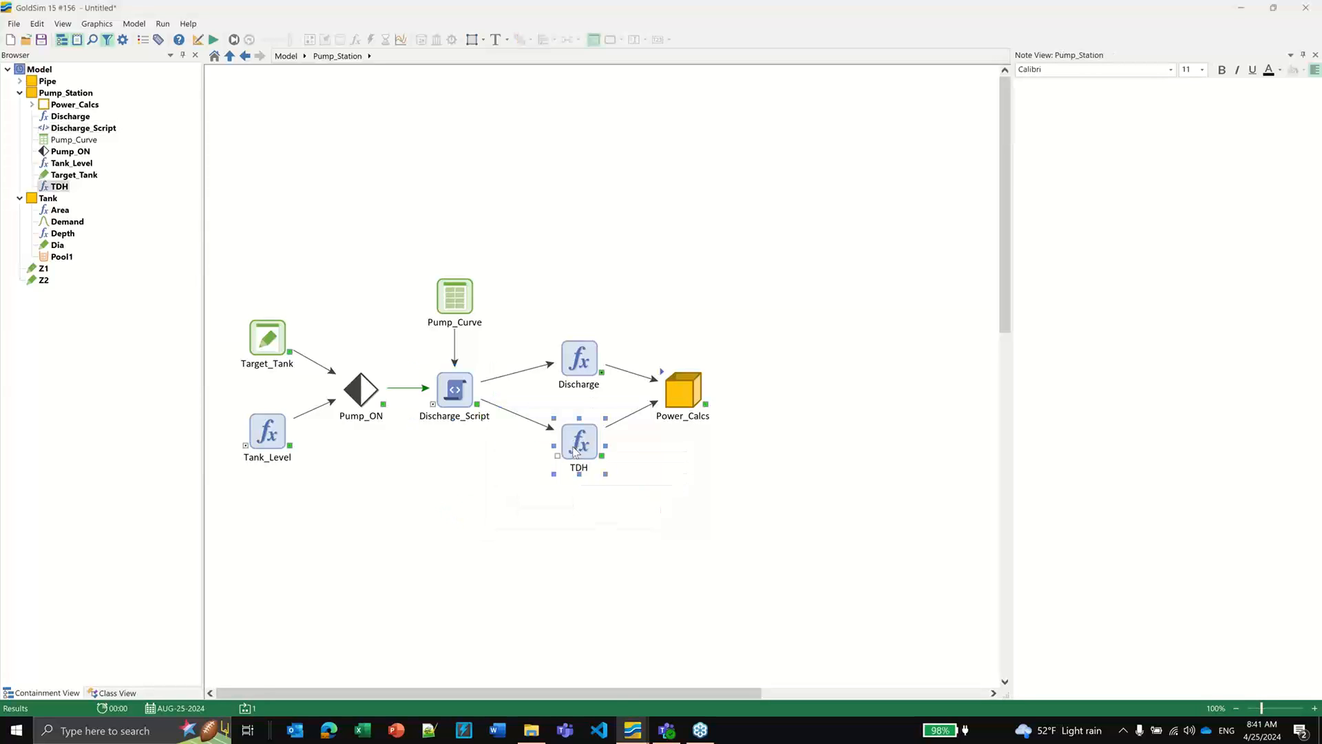
right_click(576, 451)
left_click(620, 453)
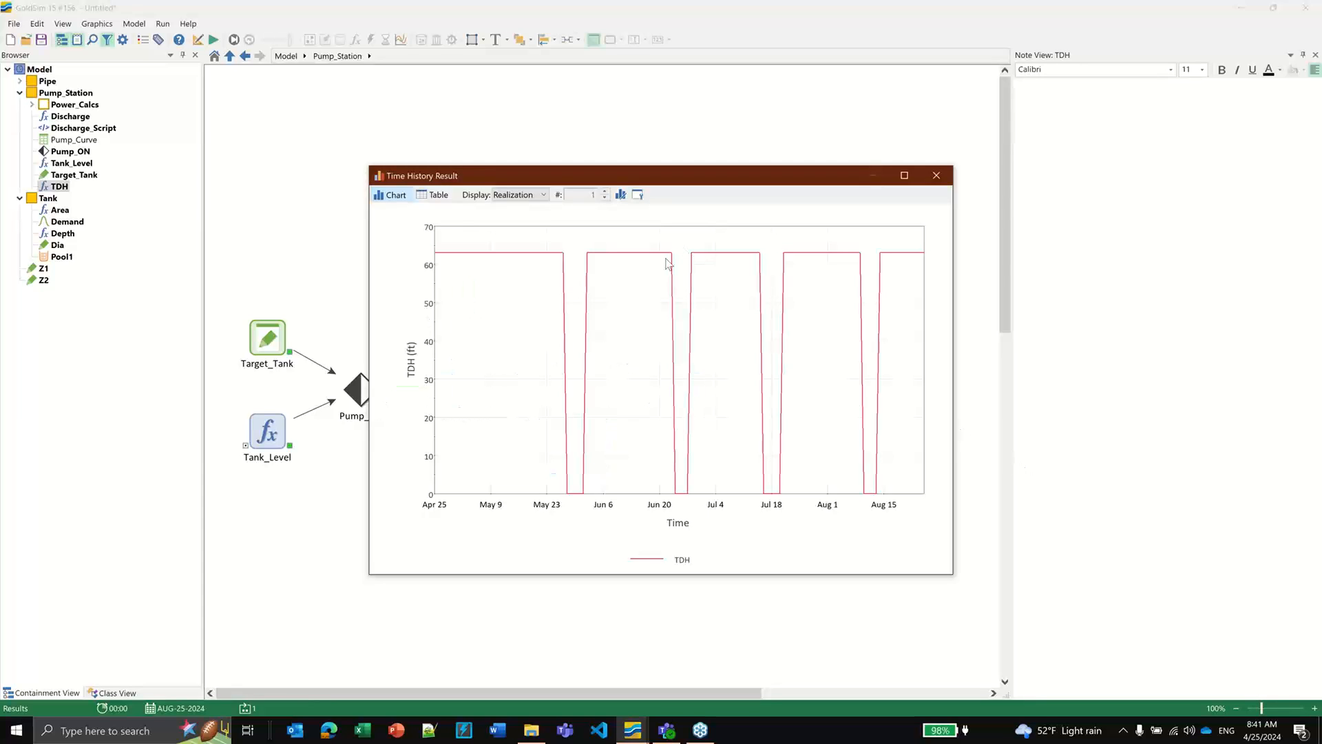
mouse_move(452, 257)
left_click(936, 176)
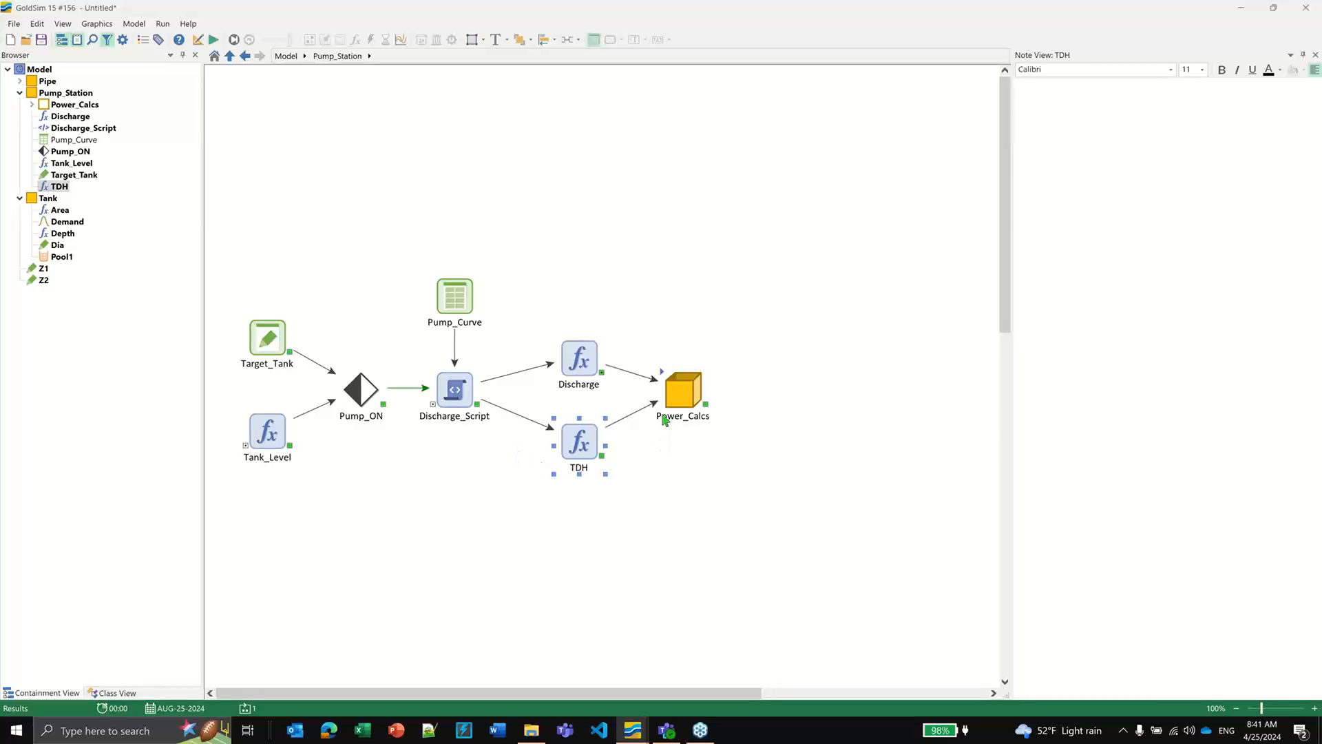
Step: Open the Power_Calcs container and return the model to edit mode, deleting all results
double_click(661, 374)
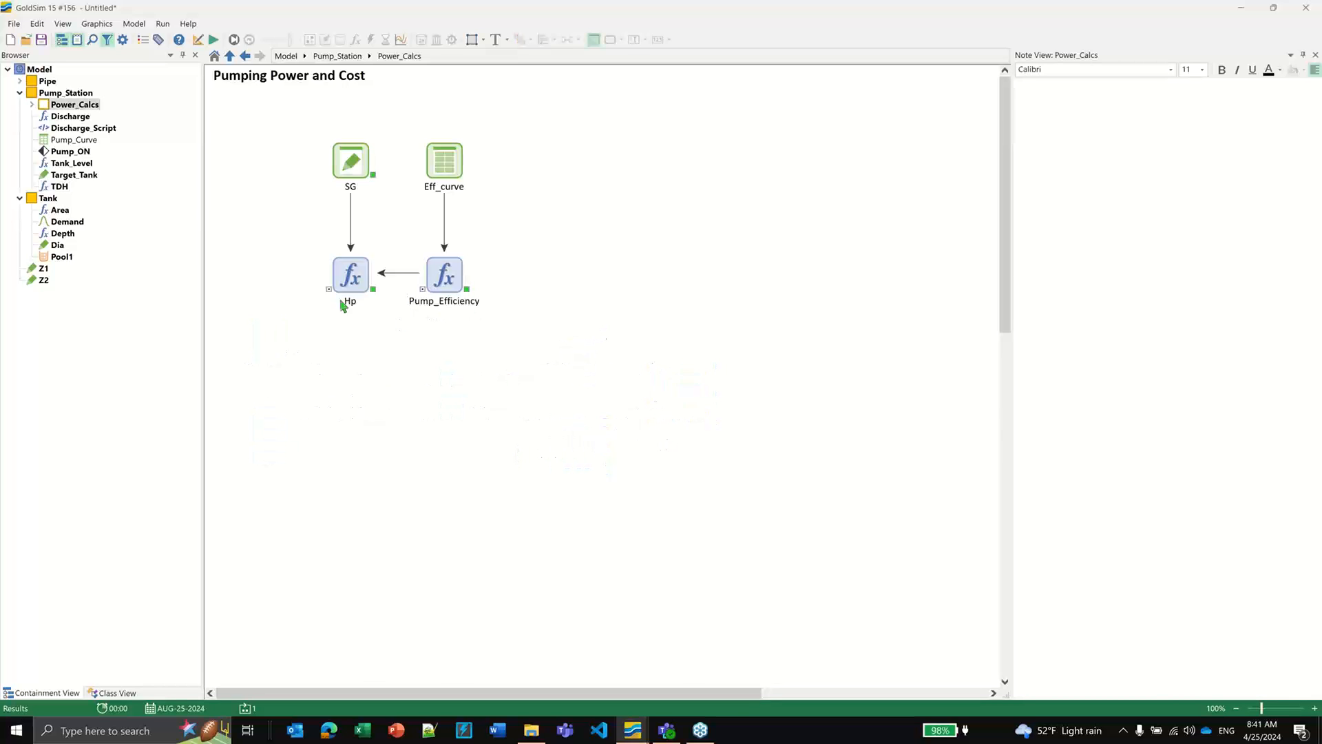
mouse_move(351, 280)
key("F4")
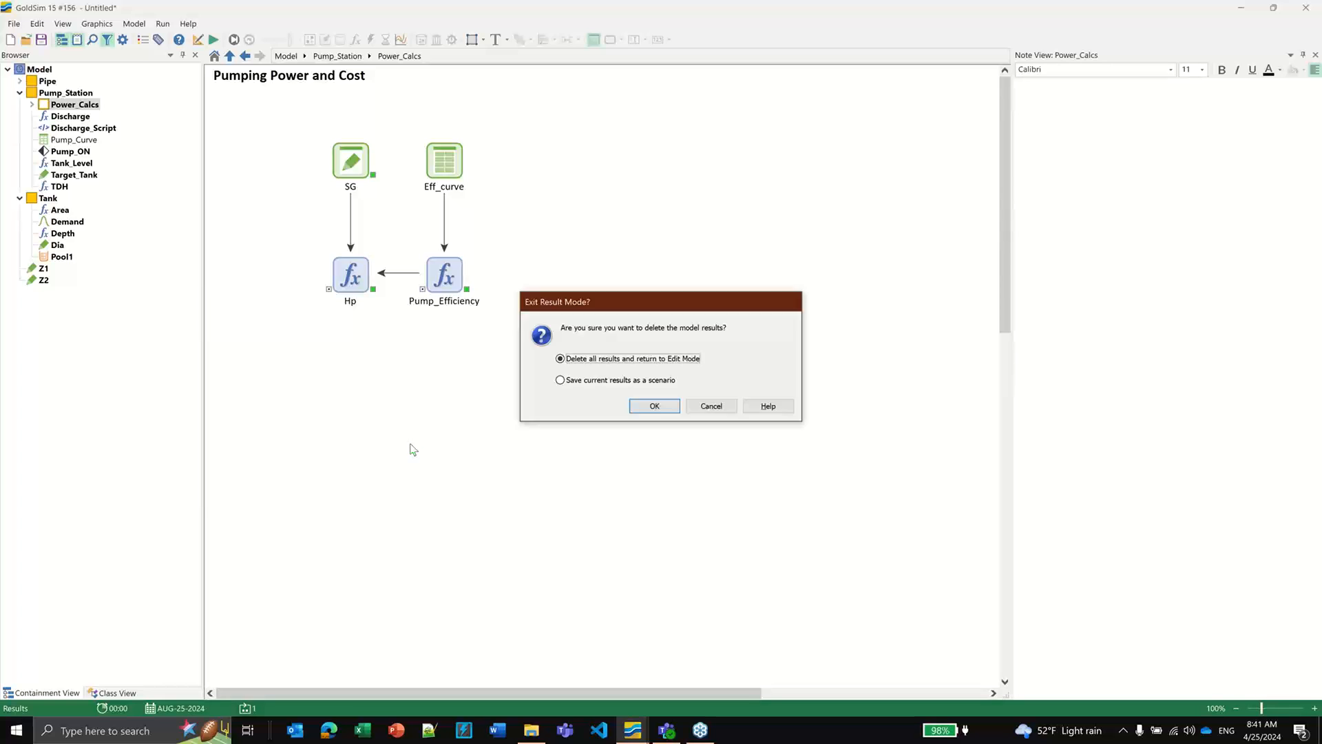
key("Return")
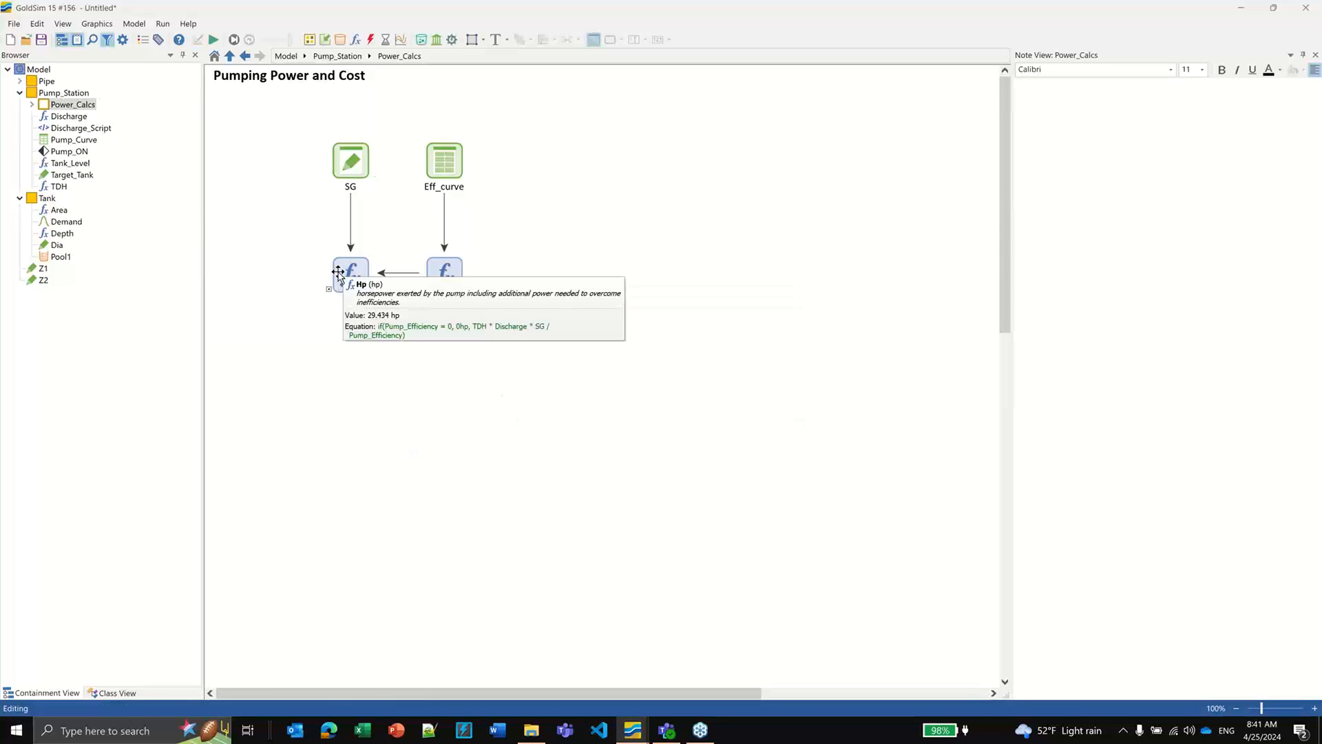
Step: Add an Integrator element beneath Hp in the Power_Calcs container
left_click(340, 40)
left_click(358, 56)
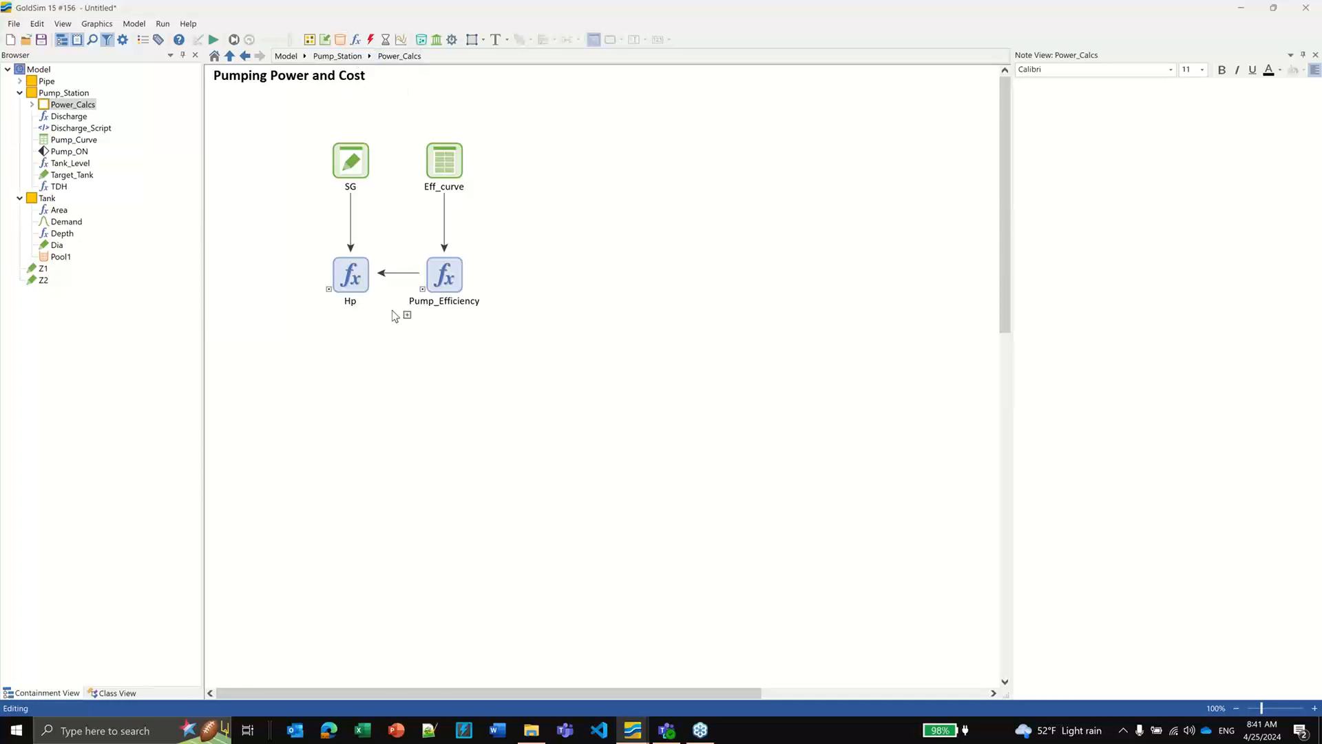
left_click(353, 377)
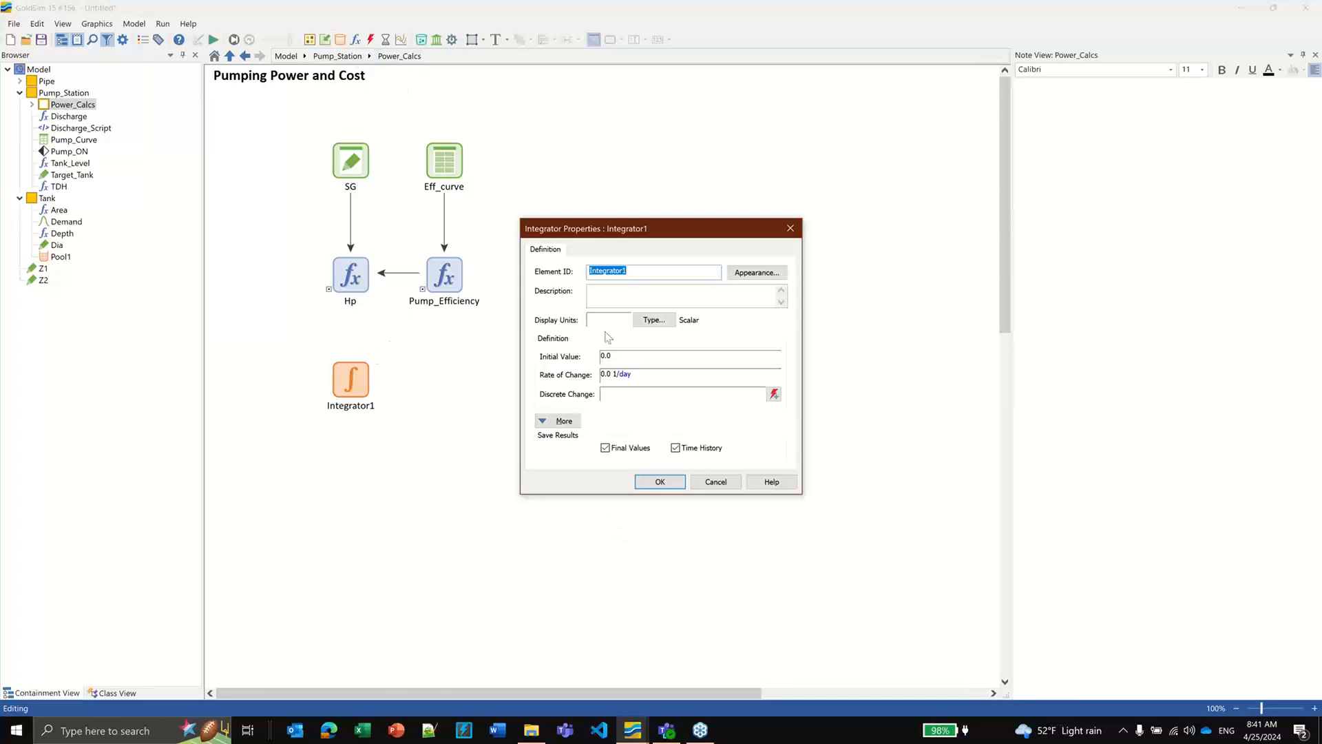
Step: Examine the available energy and power units for the new Integrator's display units without choosing one
left_click(609, 322)
right_click(598, 325)
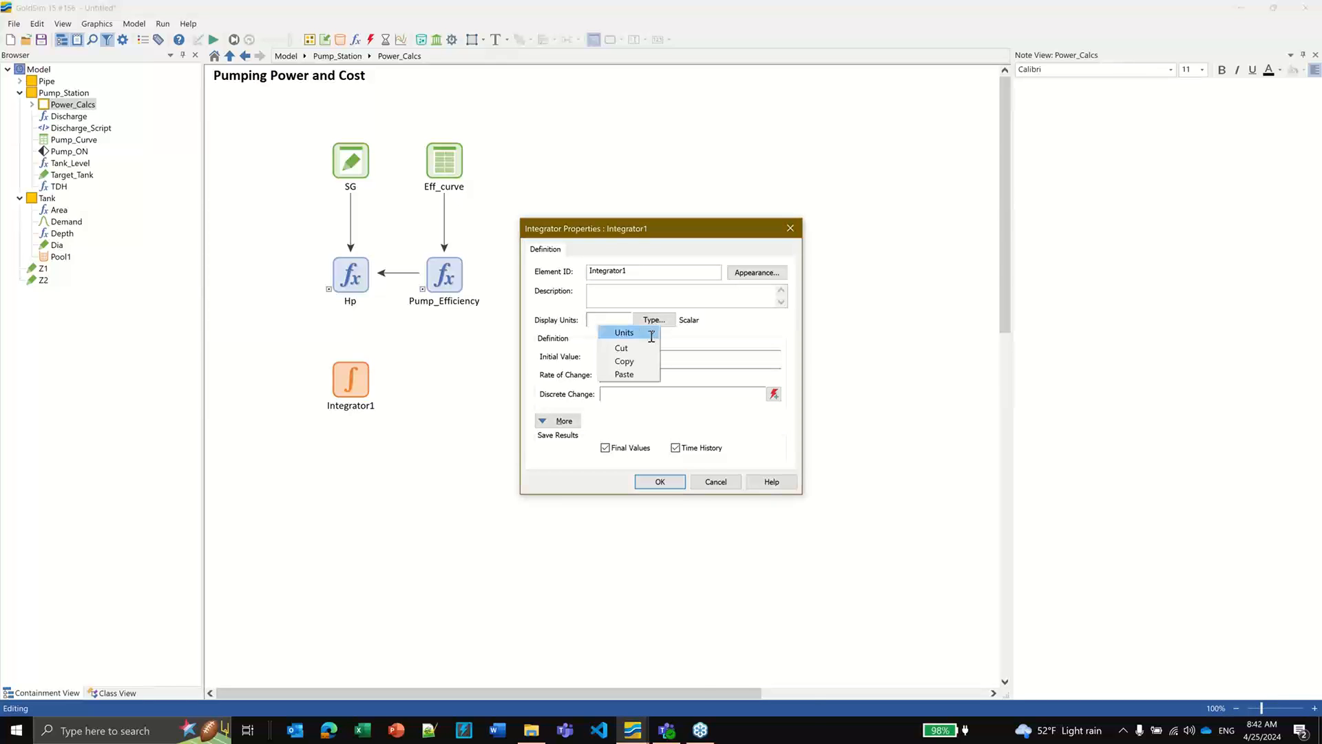
mouse_move(652, 333)
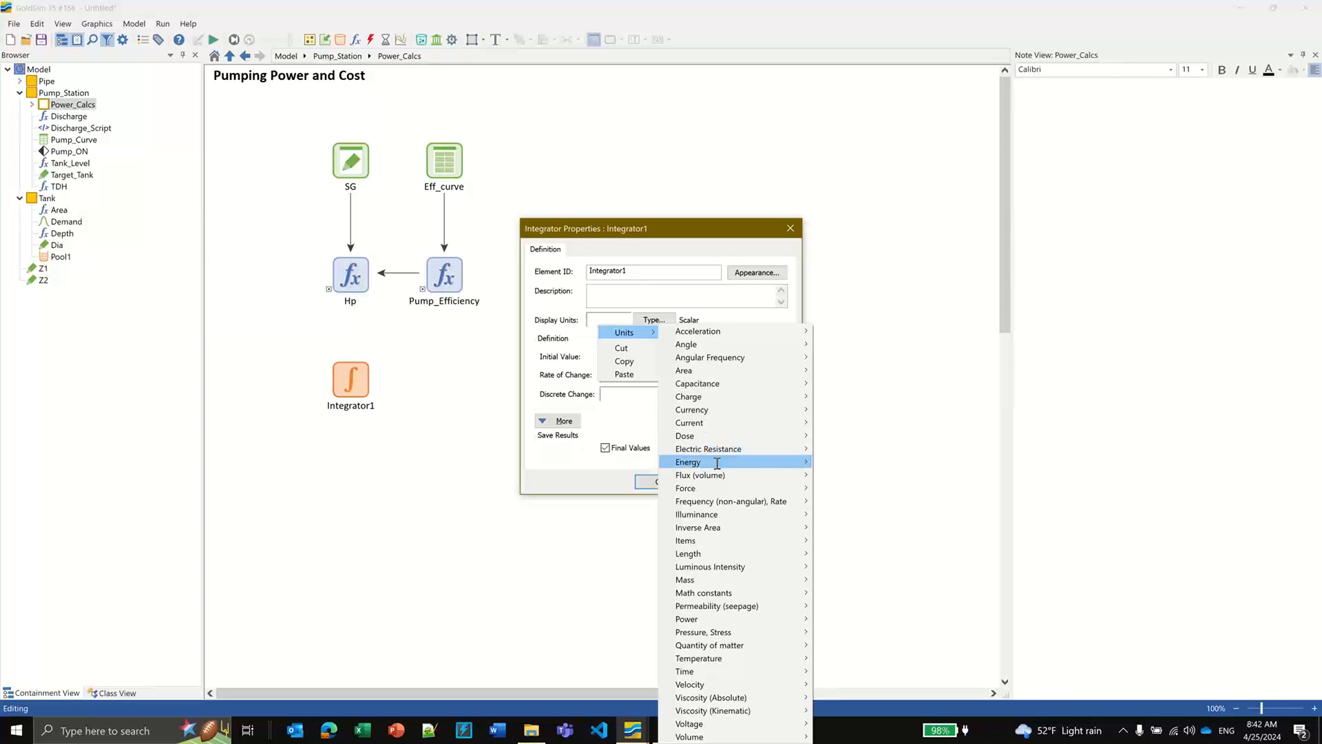
mouse_move(773, 462)
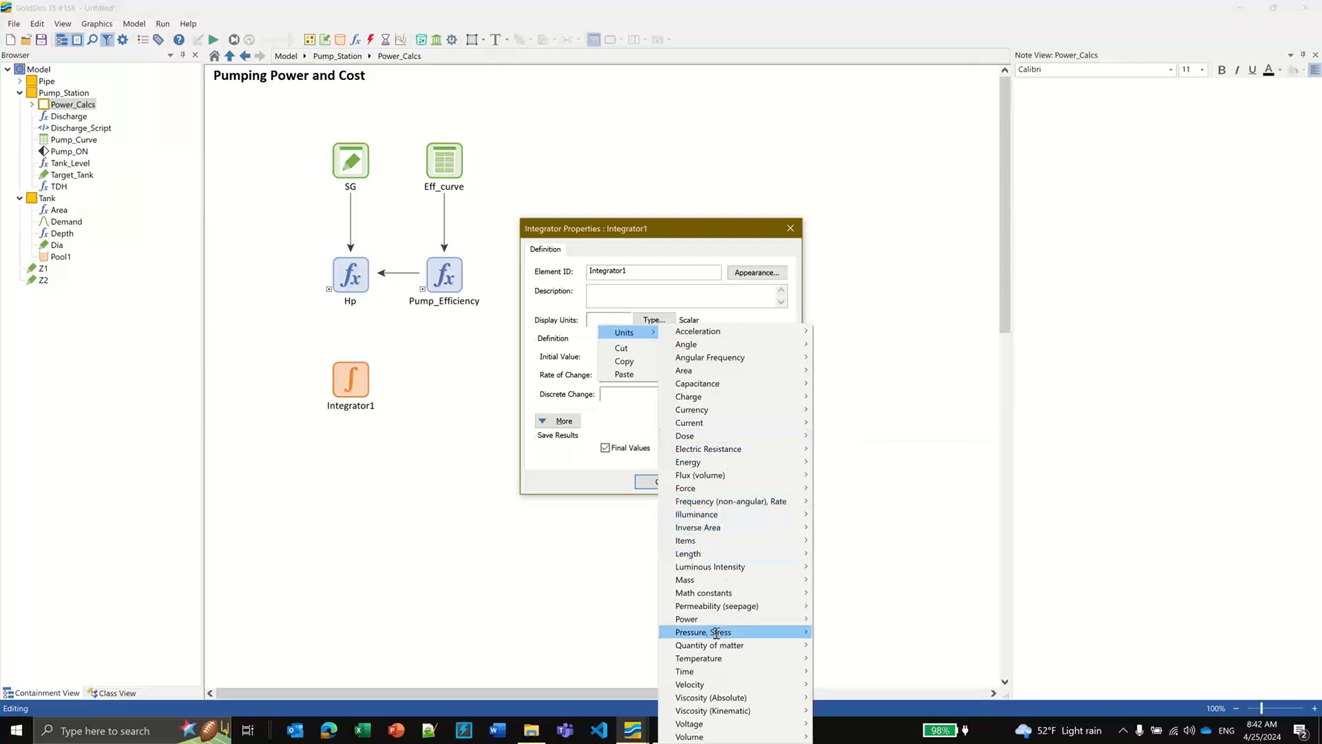
mouse_move(726, 619)
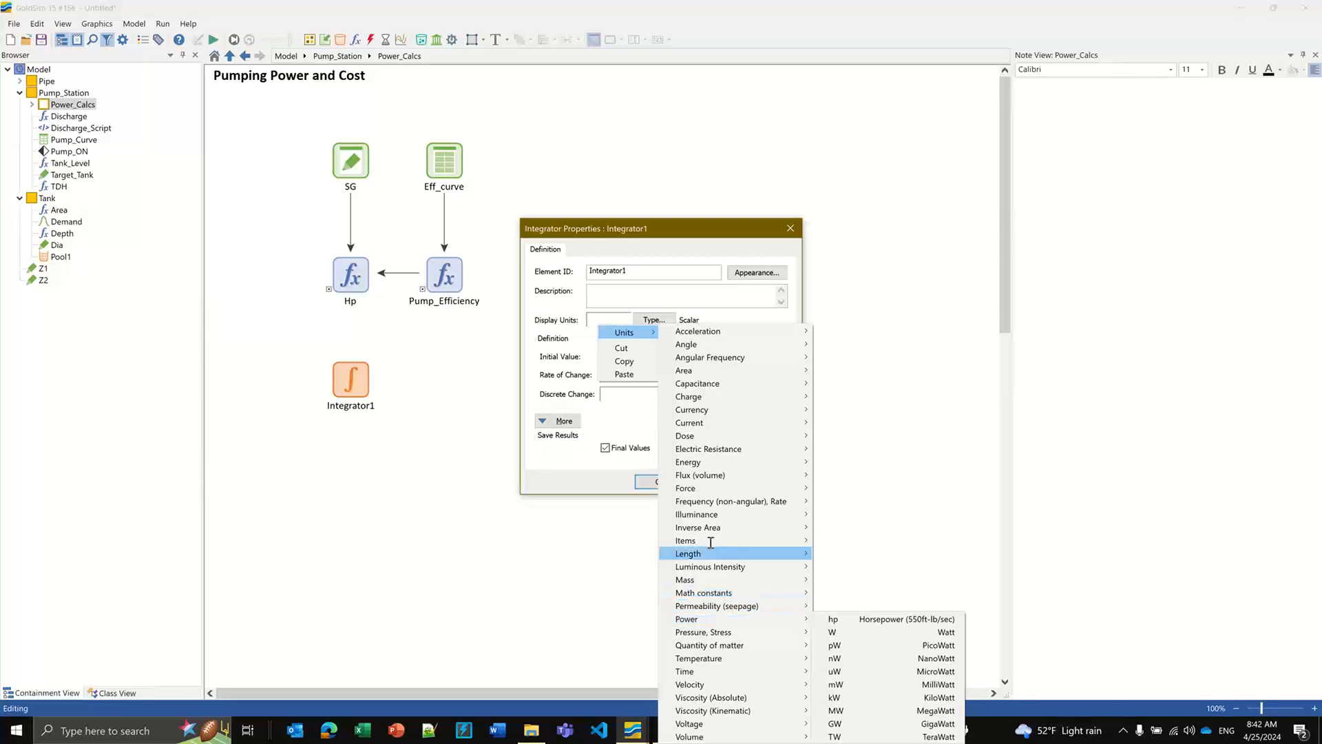
mouse_move(730, 463)
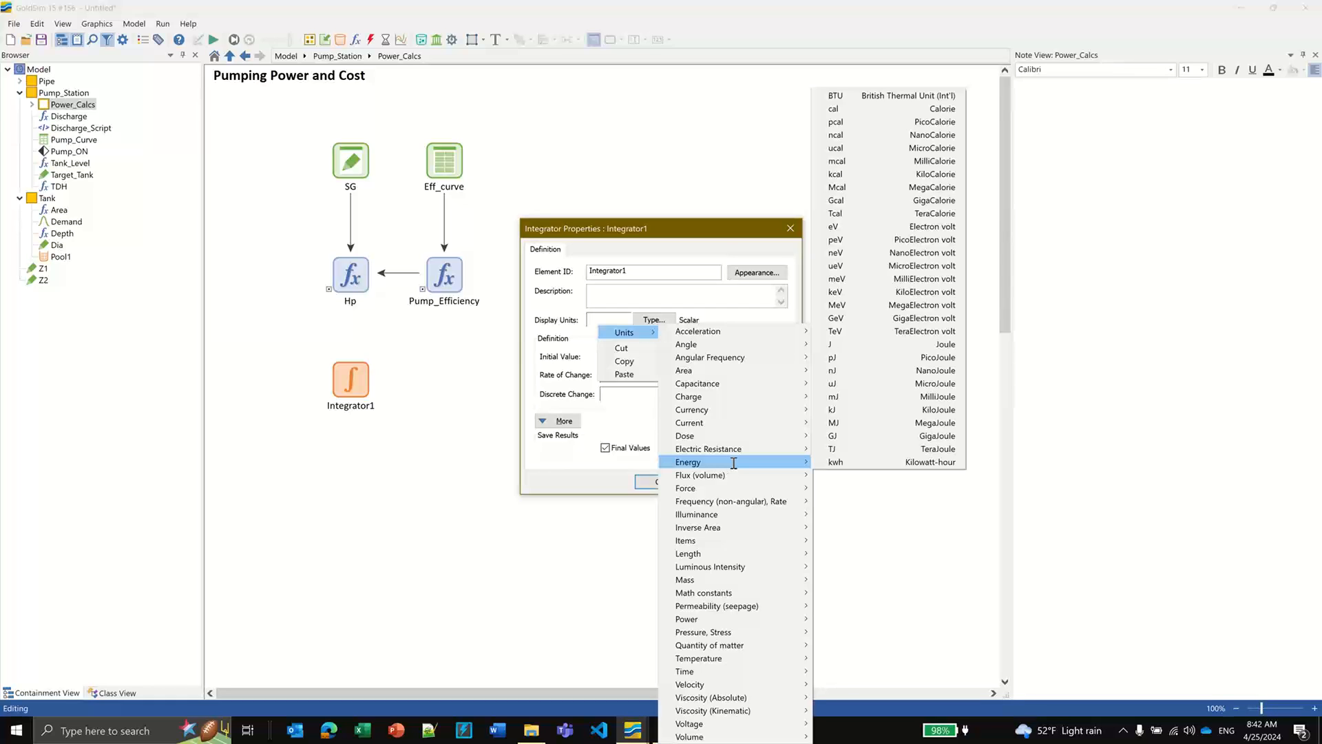
left_click(599, 479)
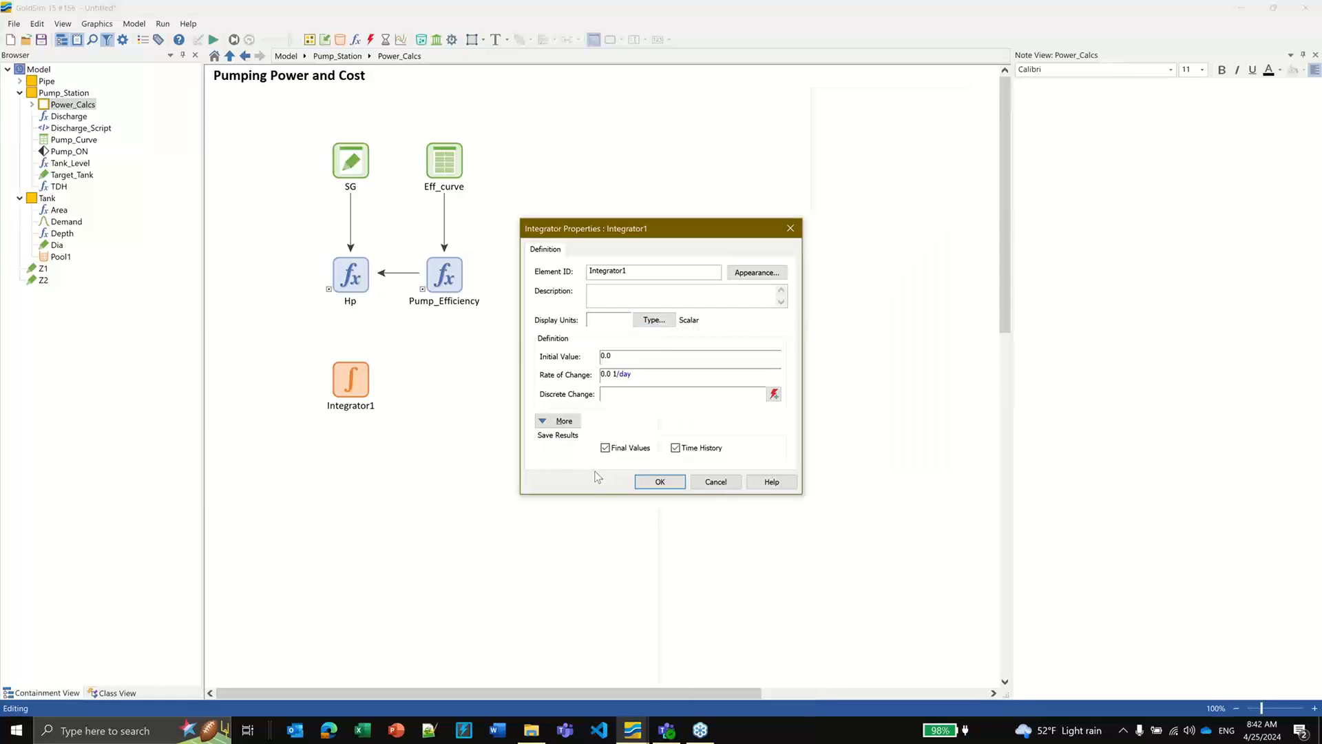
Step: Define a custom energy unit MWh, described as megawatt hour and equal to 1000 kilowatt-hours, in the model's unit definitions
left_click(659, 482)
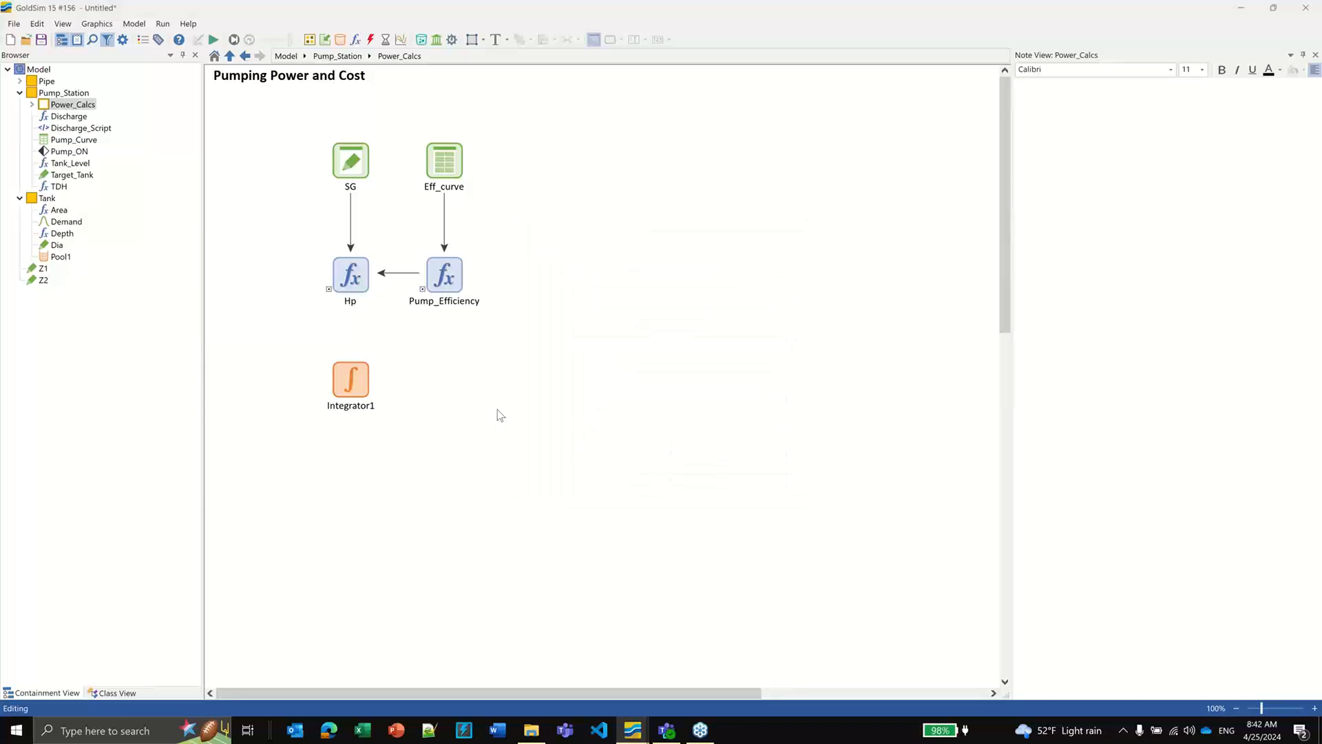
left_click(134, 24)
left_click(152, 75)
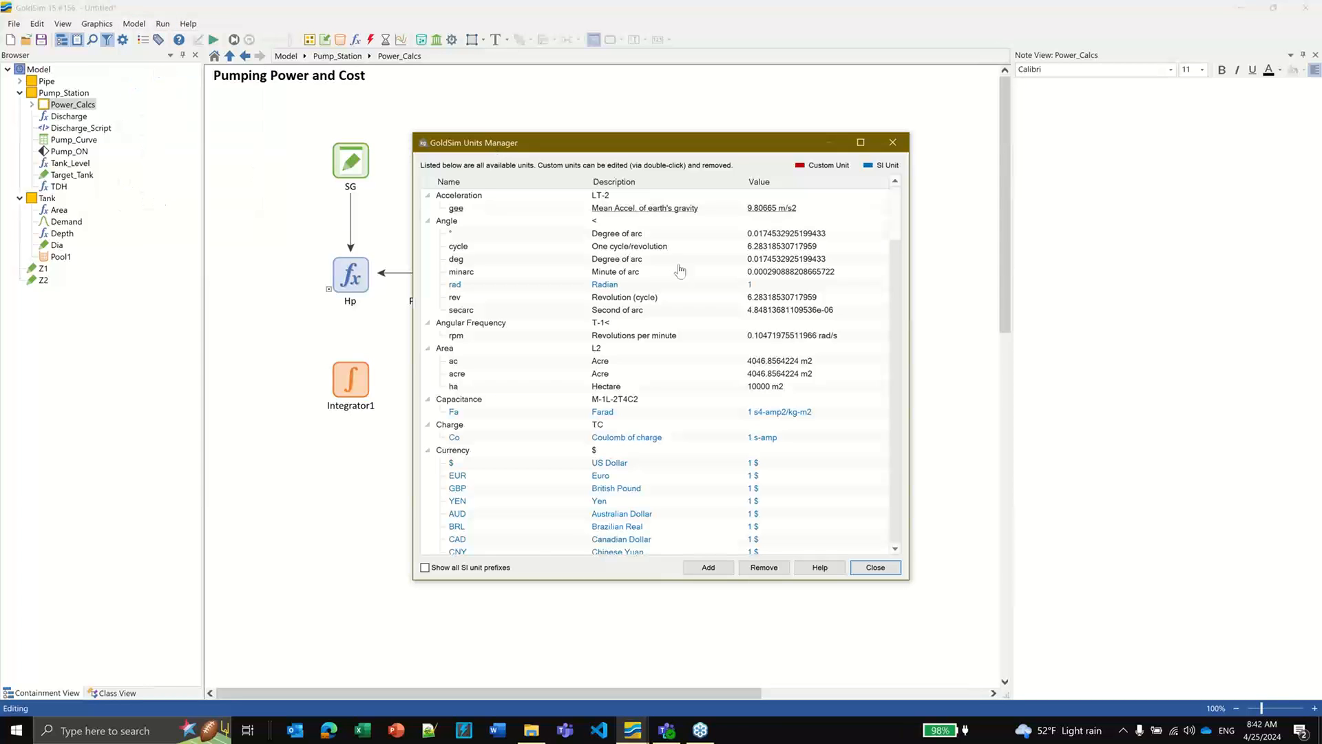
left_click(705, 569)
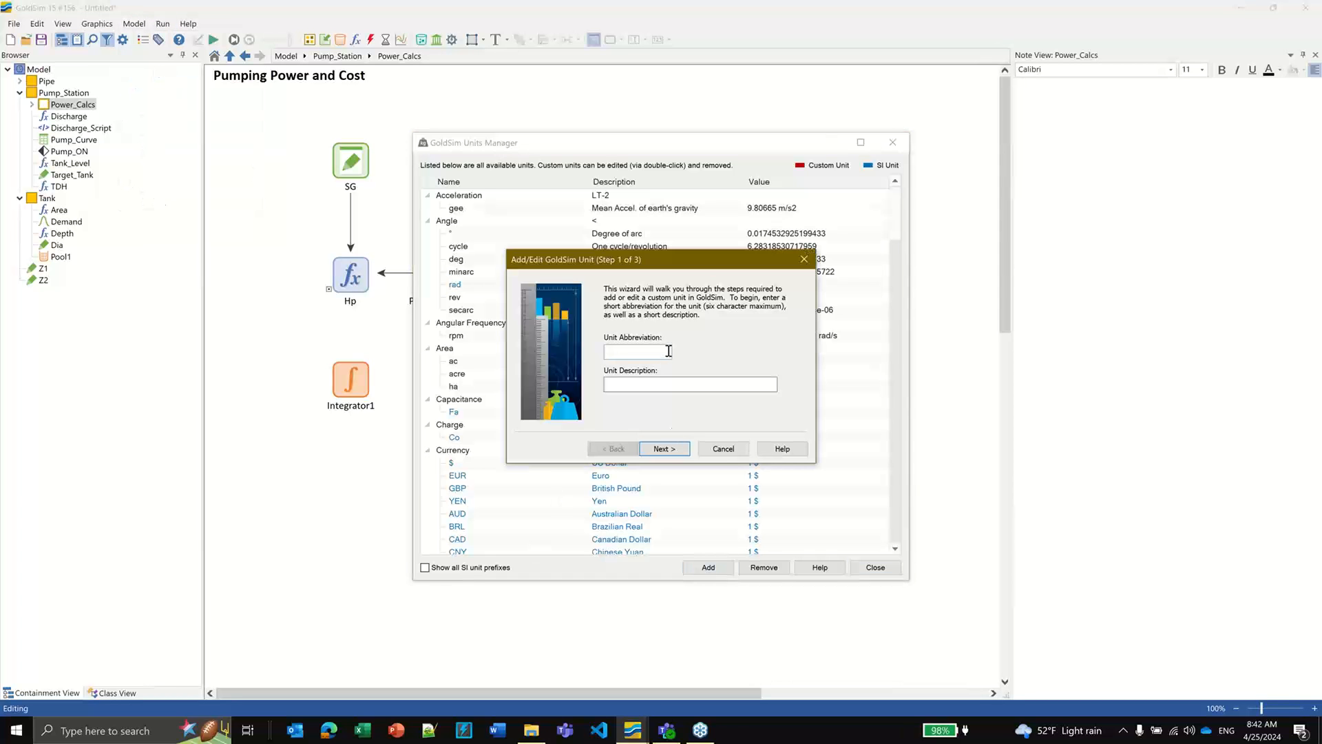
type("MWh")
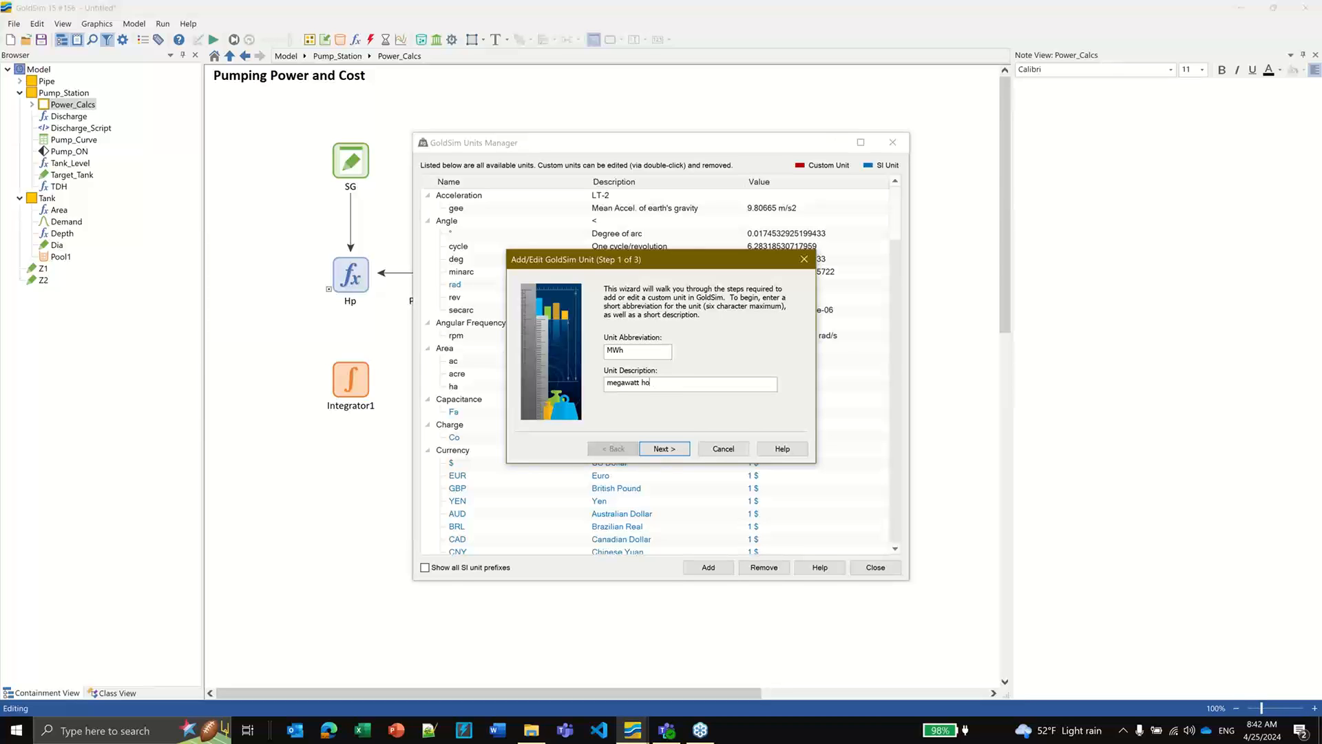
left_click(655, 453)
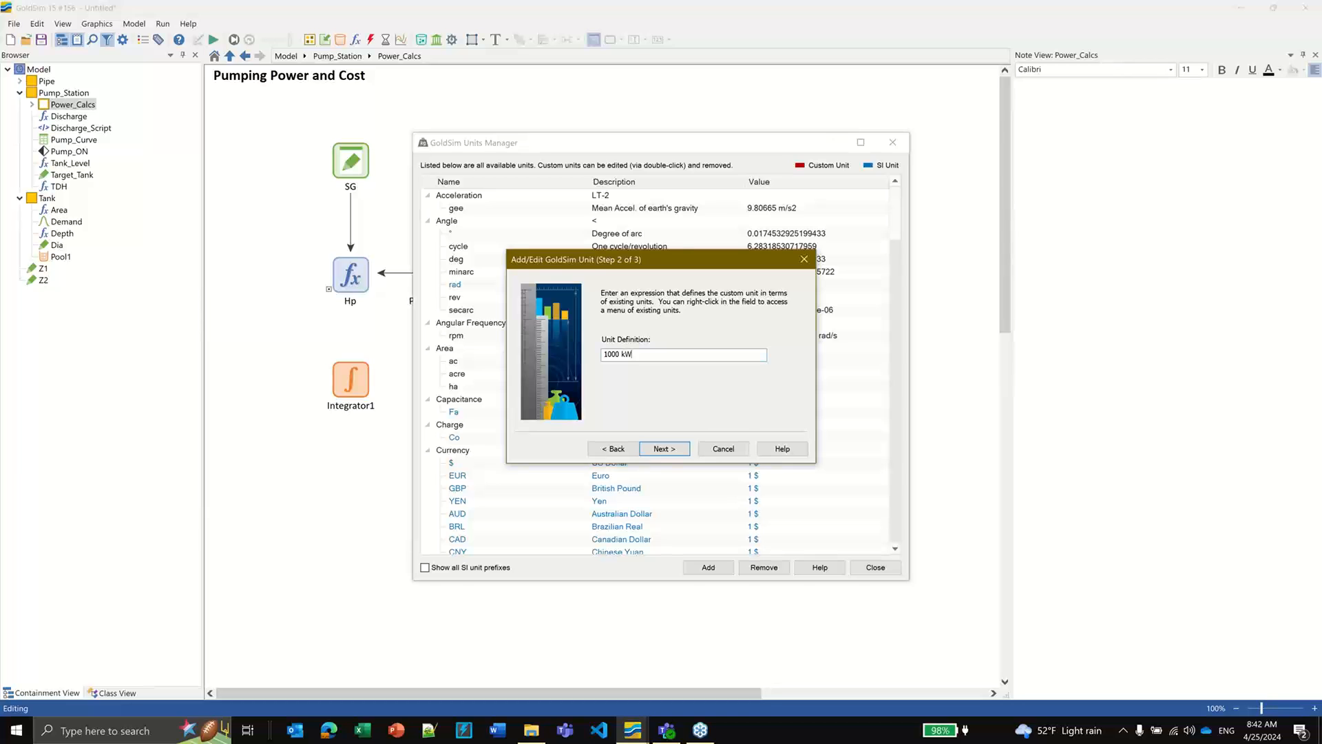
left_click(683, 452)
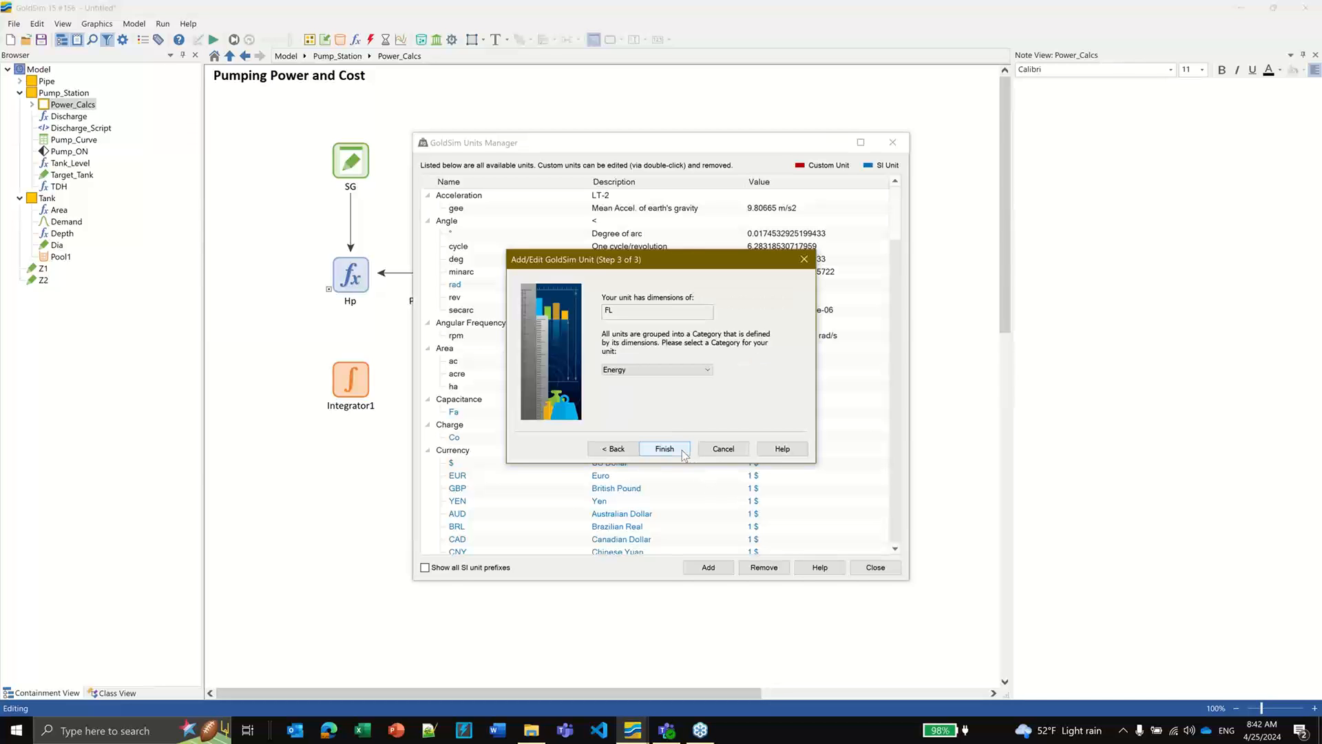
left_click(665, 449)
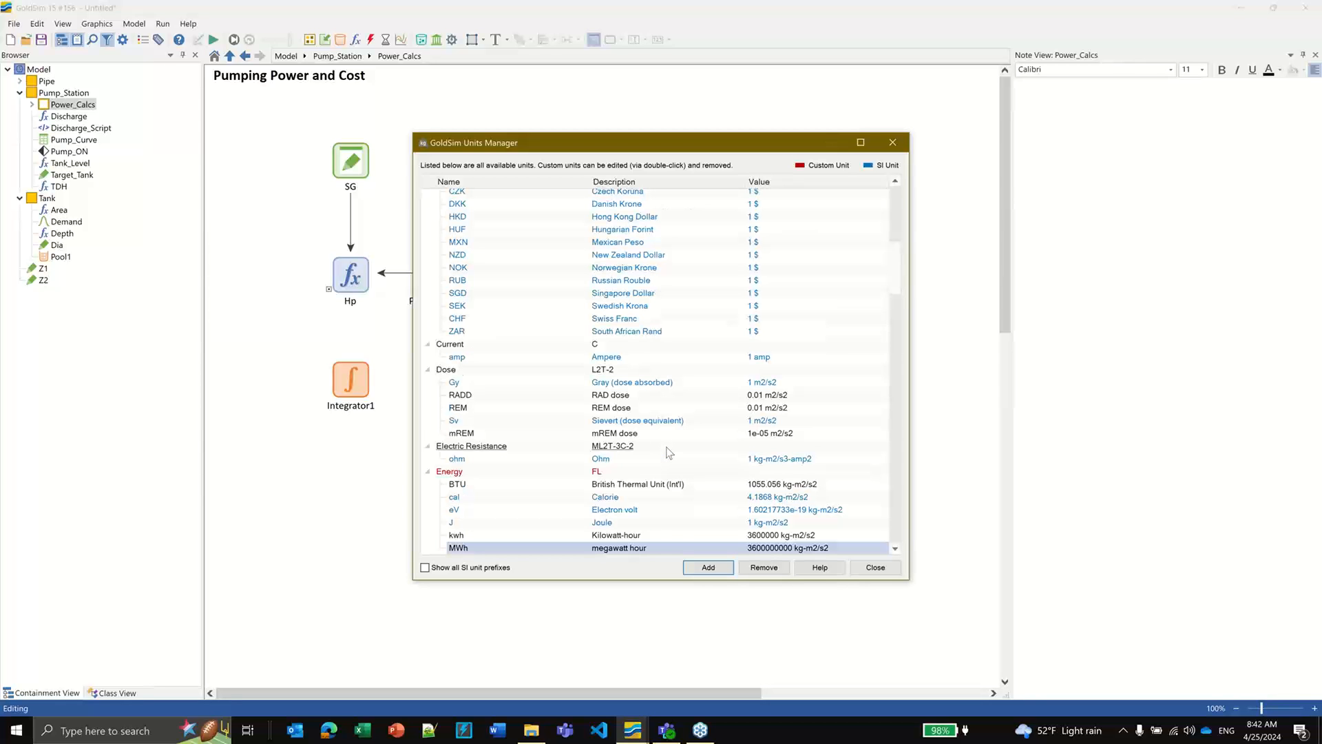
left_click(876, 568)
Step: Set the Integrator's display units to MWh and its rate of change to Hp
double_click(353, 358)
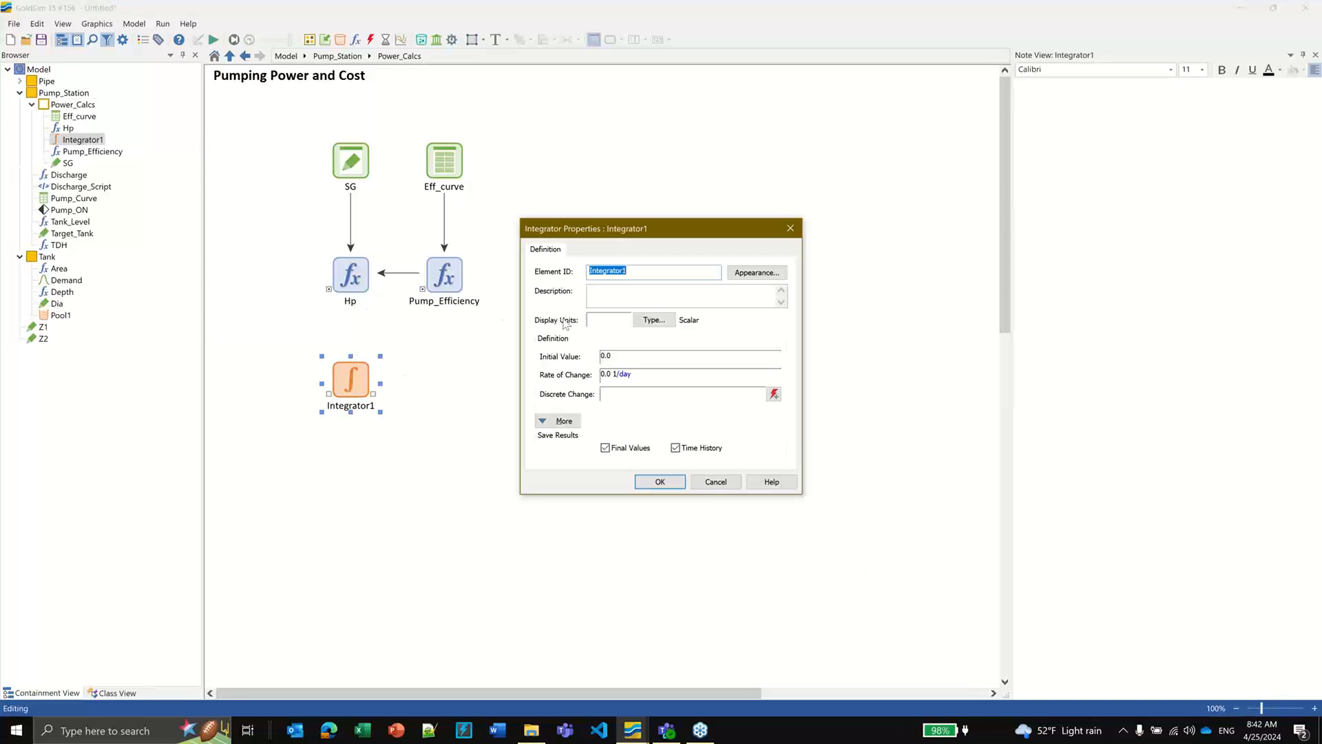
left_click(598, 317)
type("MWh")
left_click(639, 374)
left_click_drag(657, 375, 510, 381)
type("h")
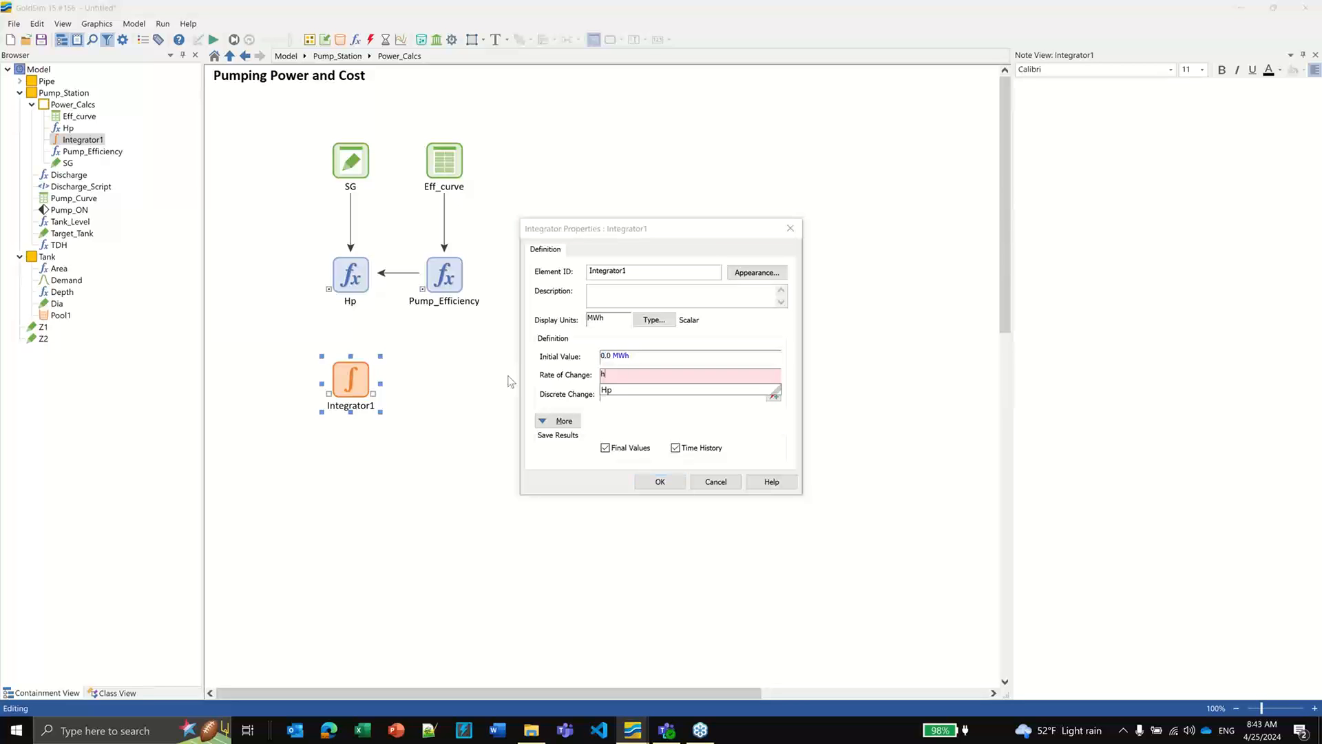
type("p")
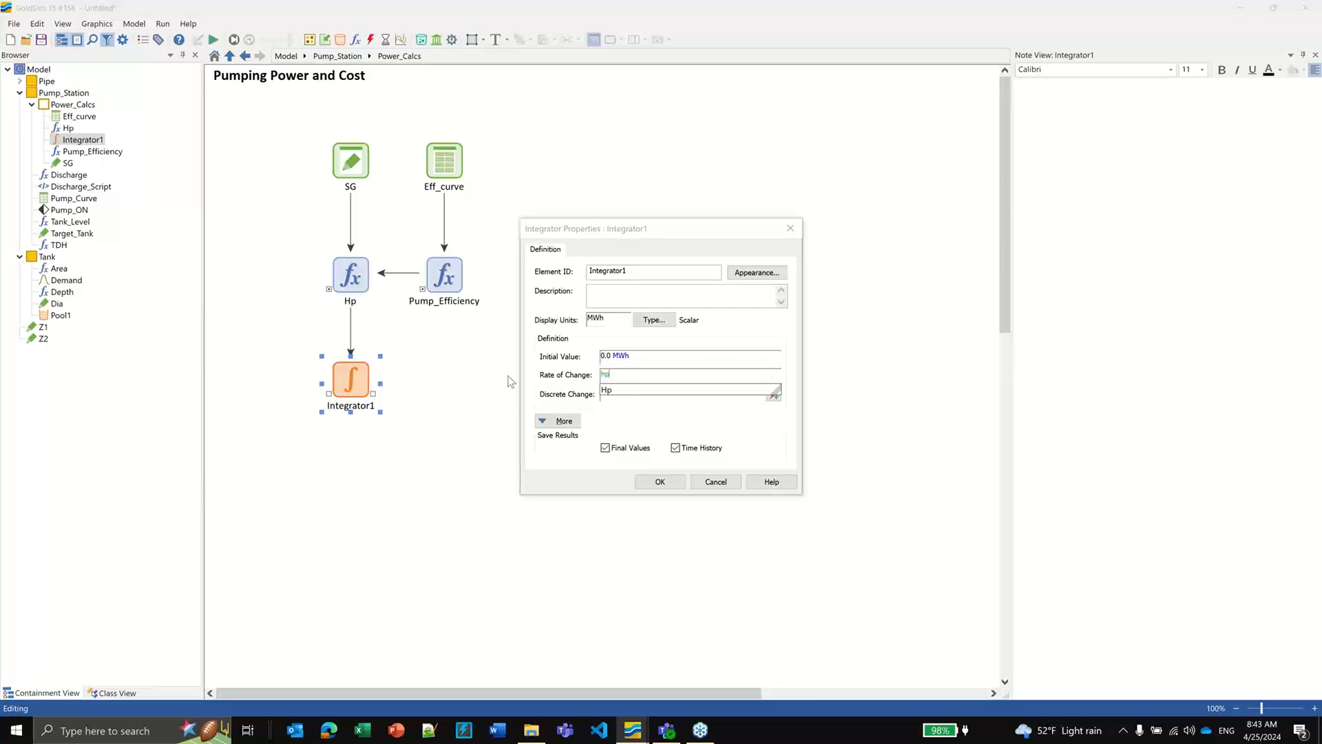
left_click(641, 483)
Step: Rename the Integrator element beneath Hp as Energy
left_click(555, 548)
double_click(357, 383)
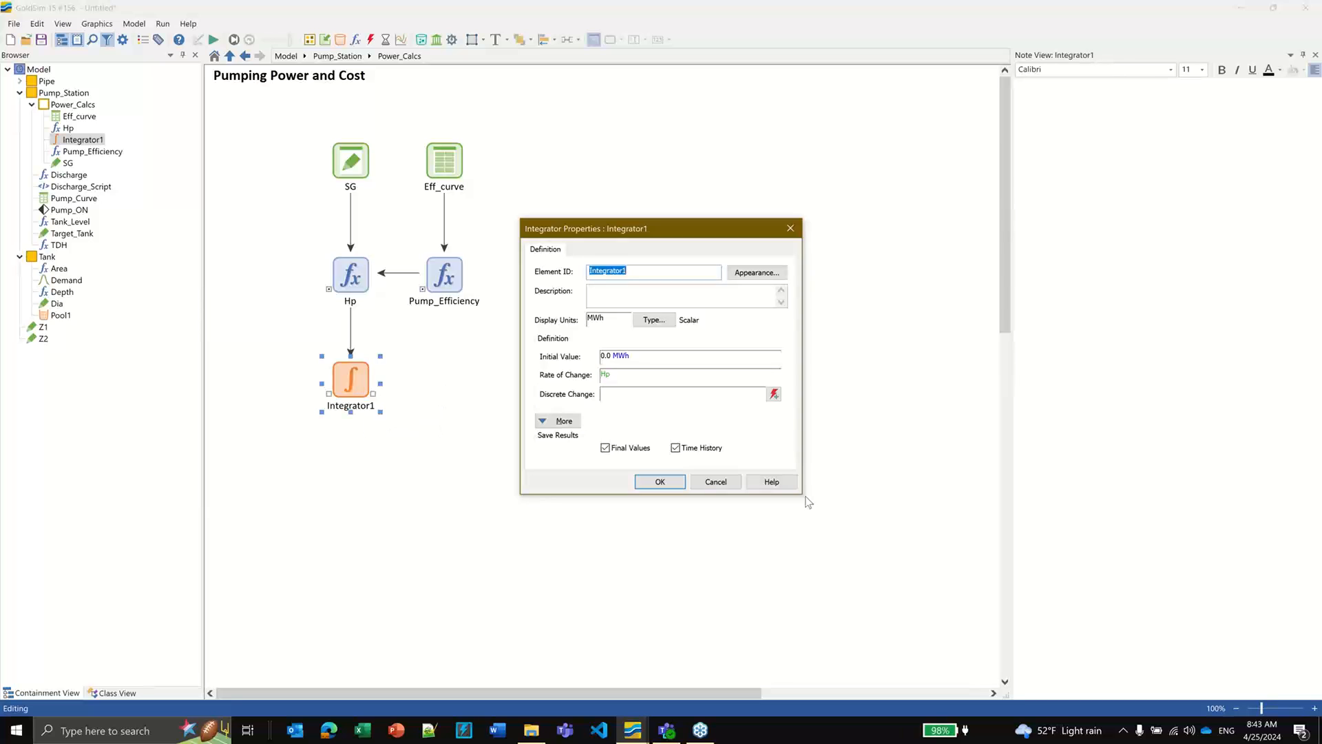
type("Energy")
left_click(671, 482)
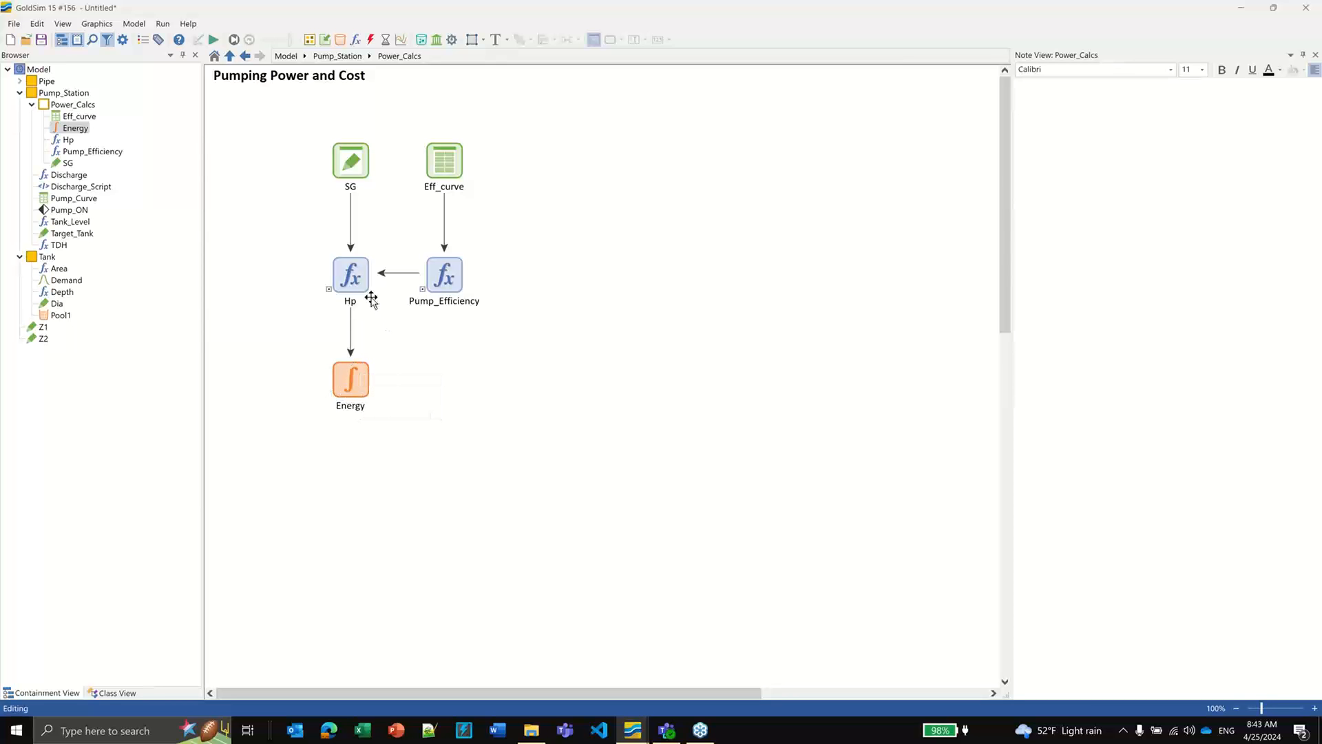
Step: Examine the Dia and Demand elements inside the Tank container and return to the model's top level
left_click(349, 275)
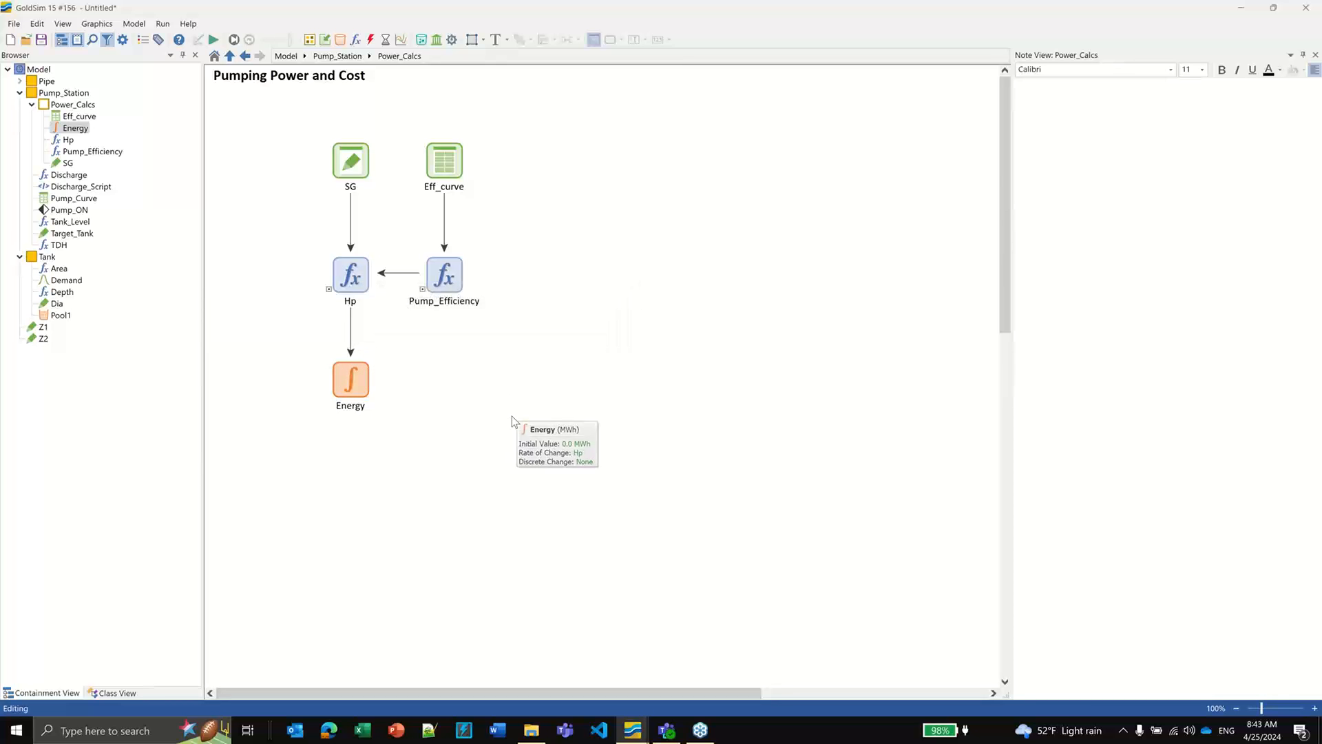
left_click(337, 55)
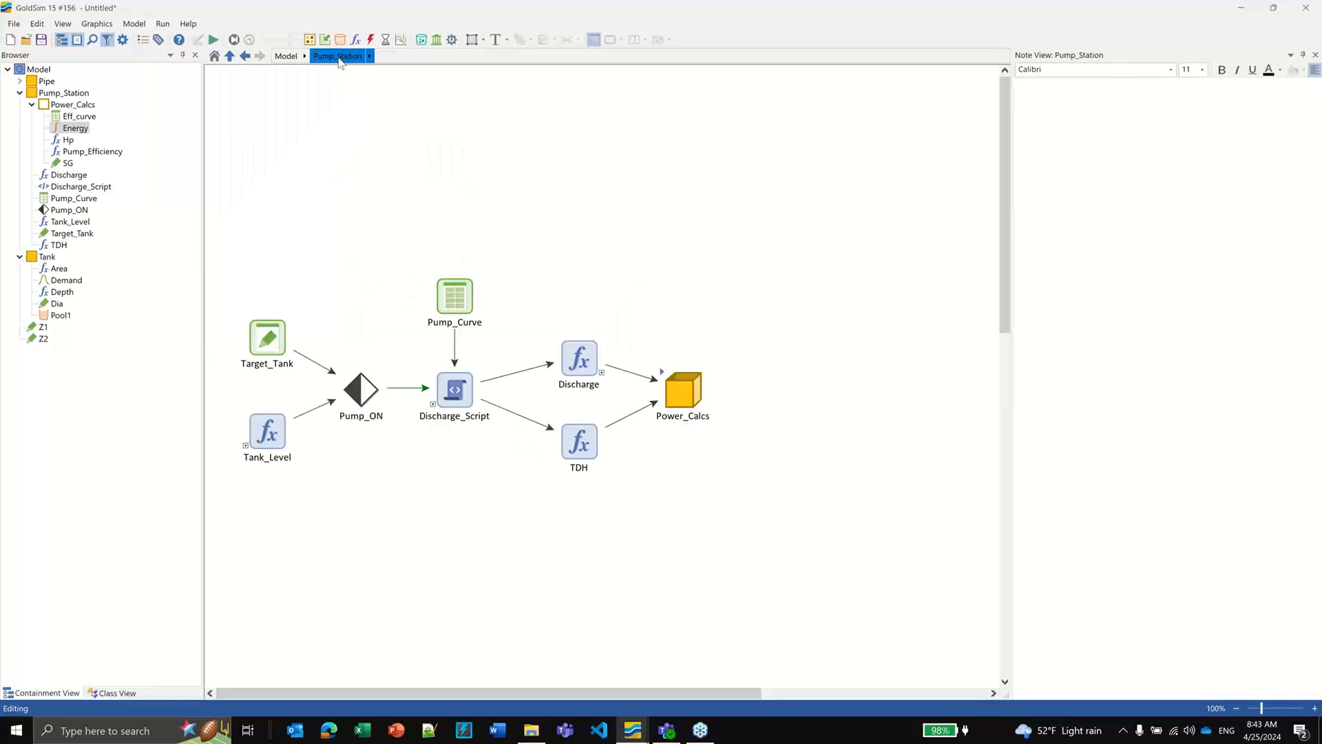
left_click(284, 60)
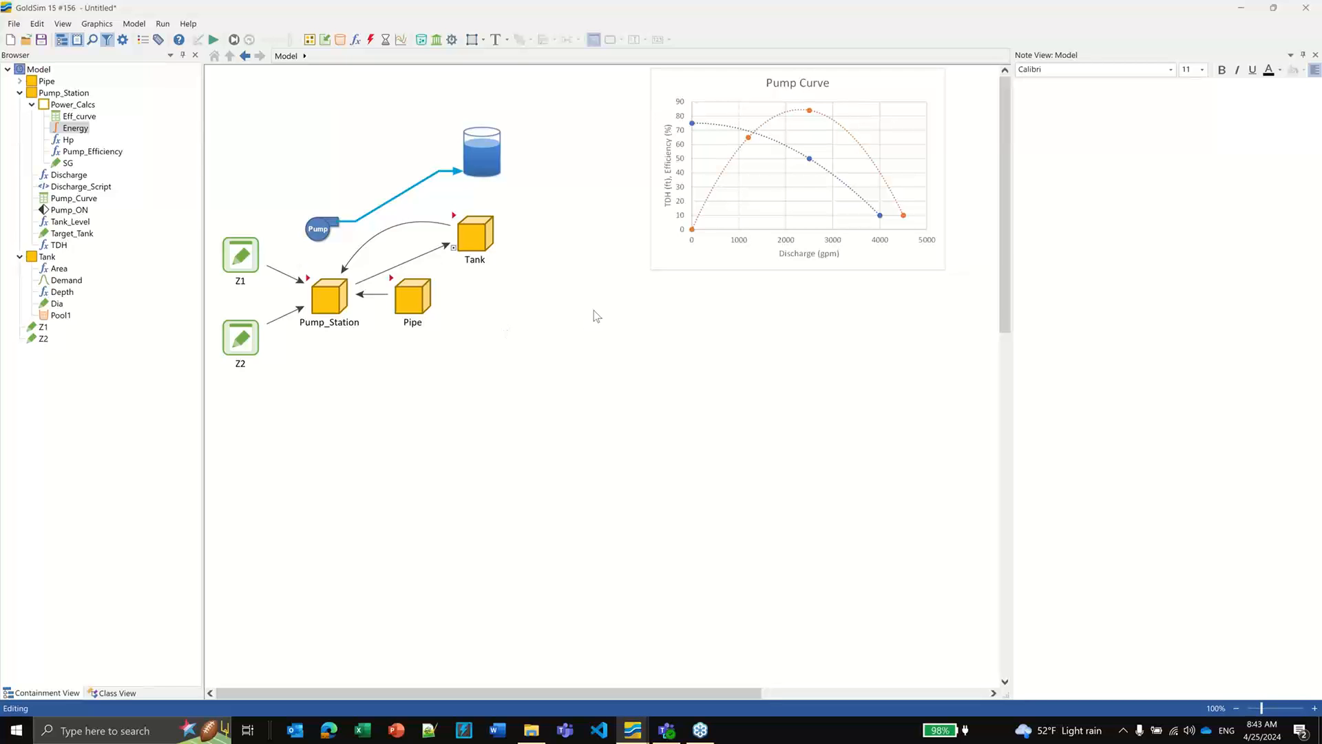
double_click(456, 219)
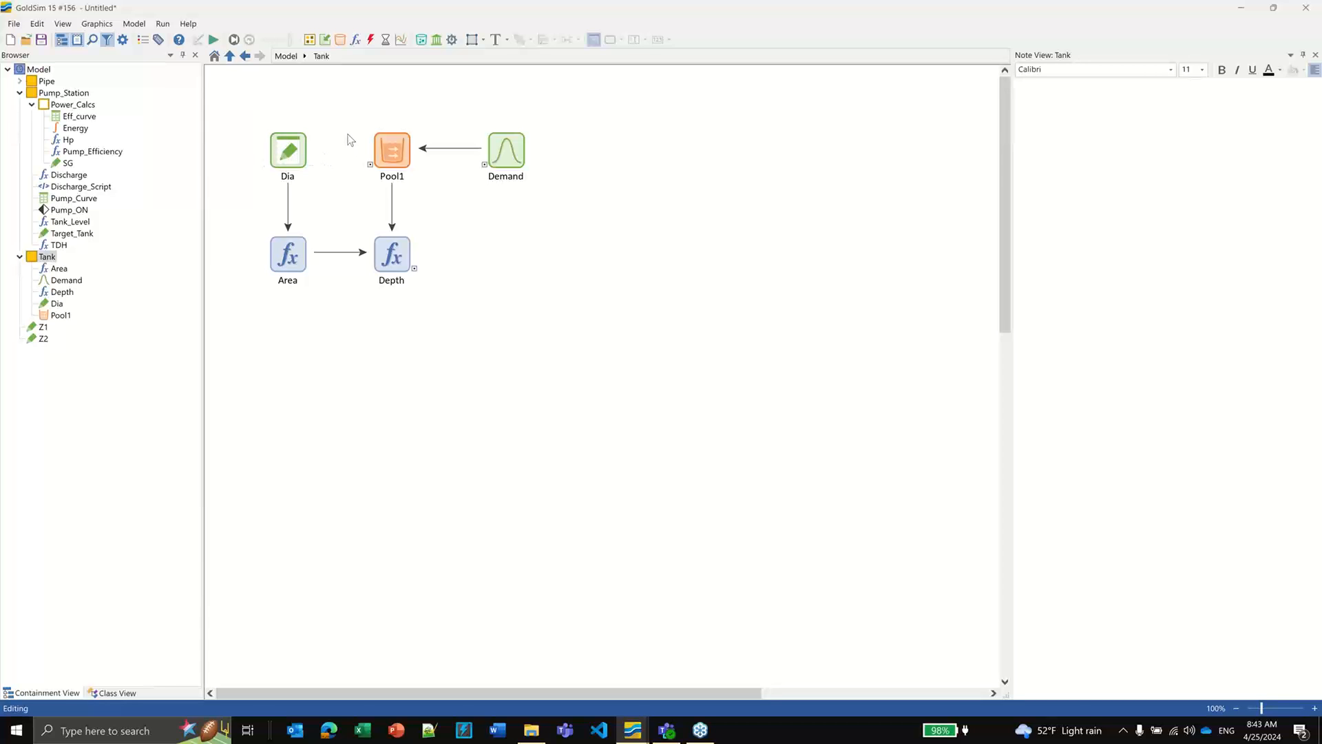
left_click(306, 165)
mouse_move(296, 153)
left_click(506, 157)
mouse_move(511, 170)
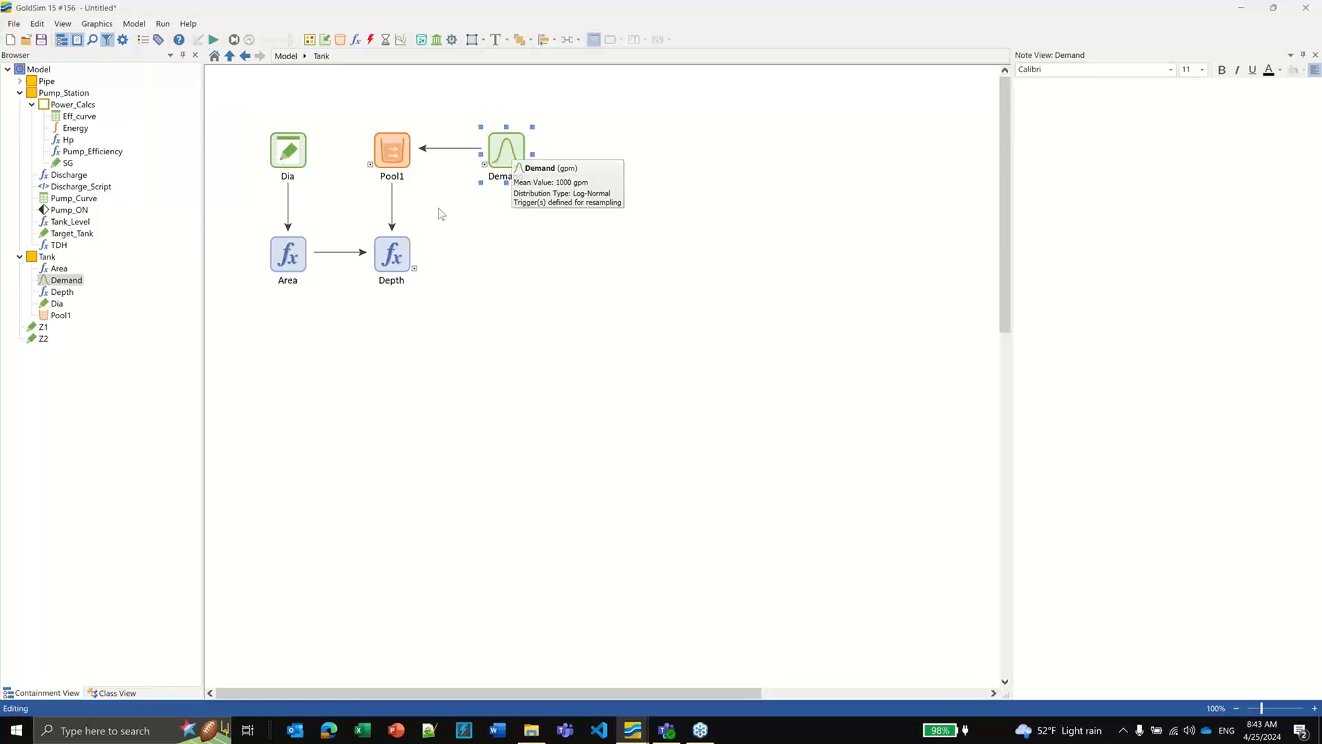
left_click(281, 57)
Step: Examine the formatting options of the influence arrow from Pump_Station to Tank without changing any
mouse_move(412, 301)
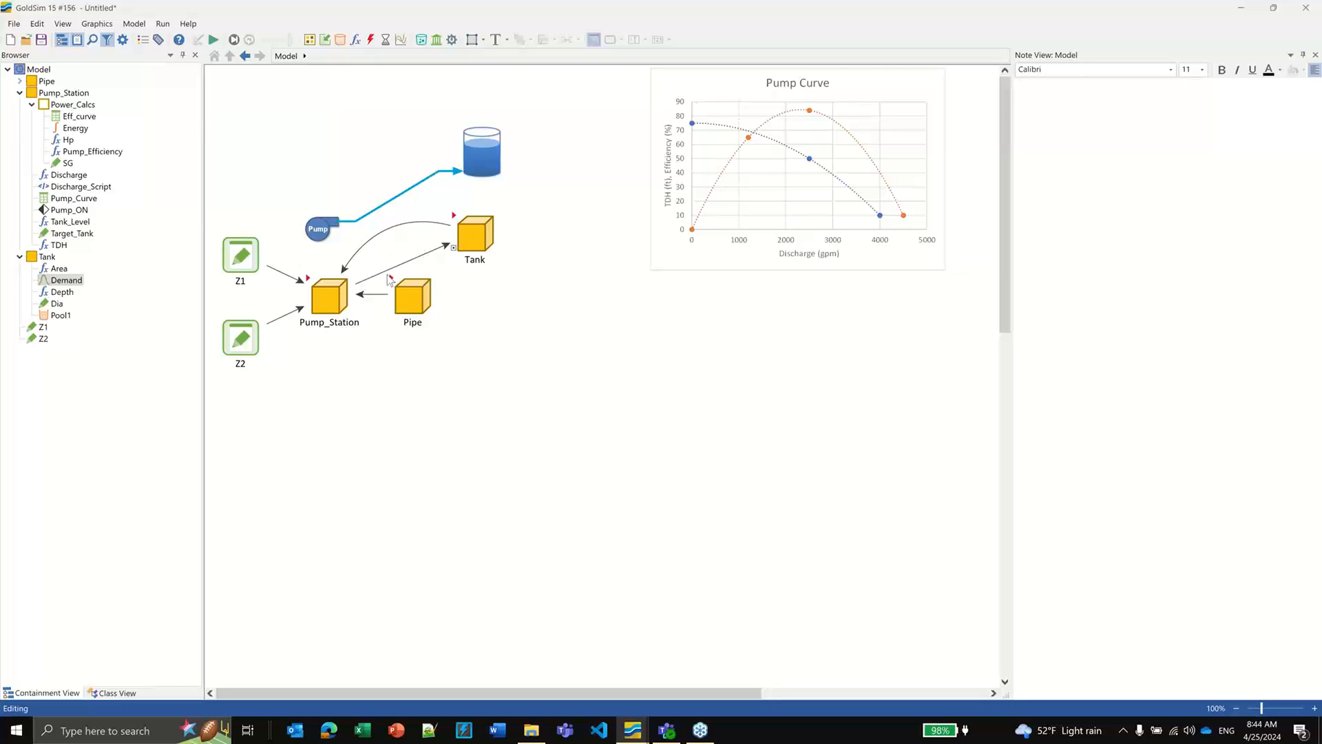
left_click(407, 262)
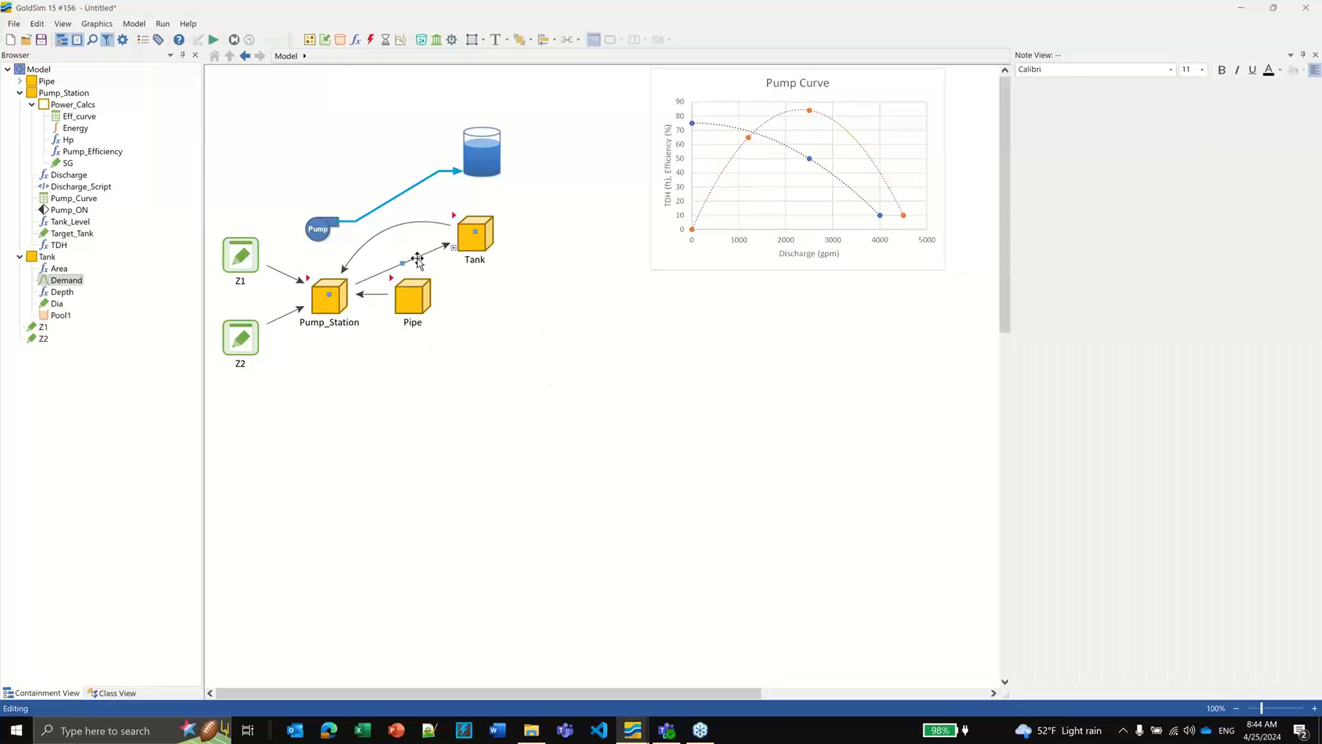
right_click(418, 260)
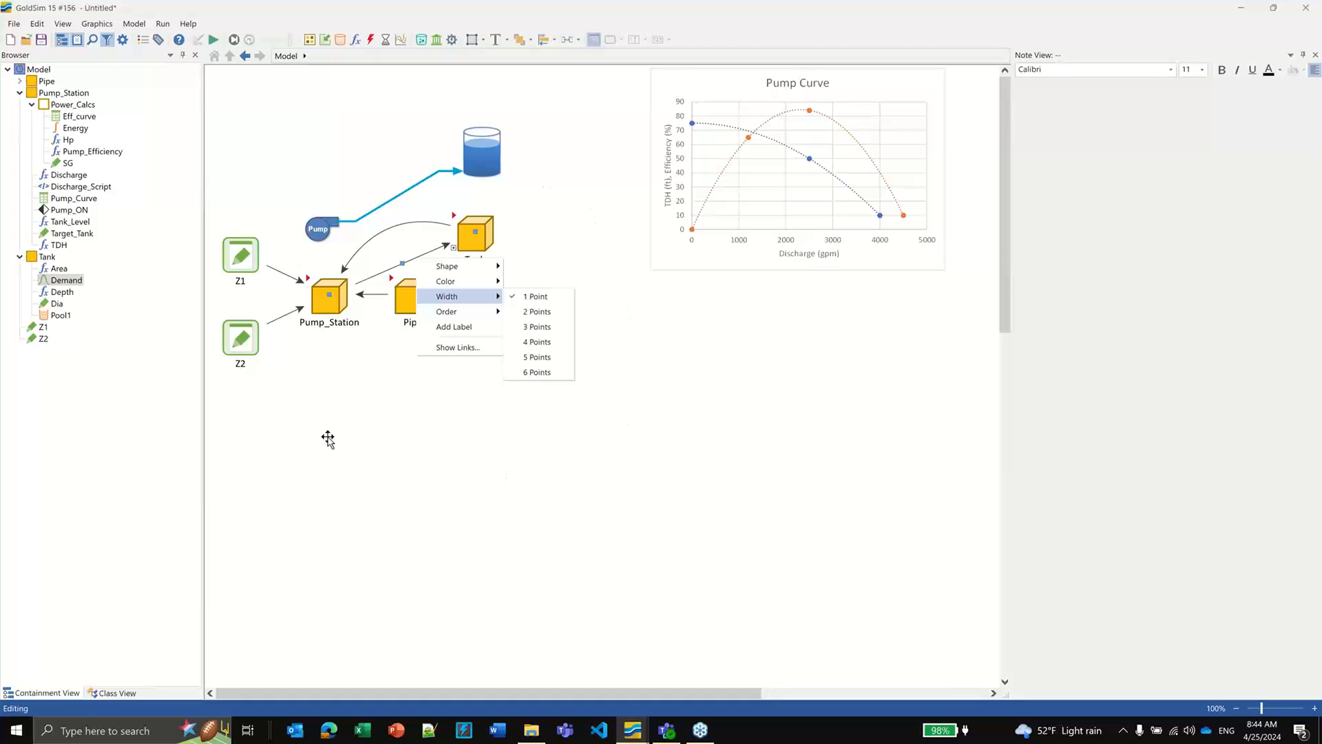
left_click(343, 384)
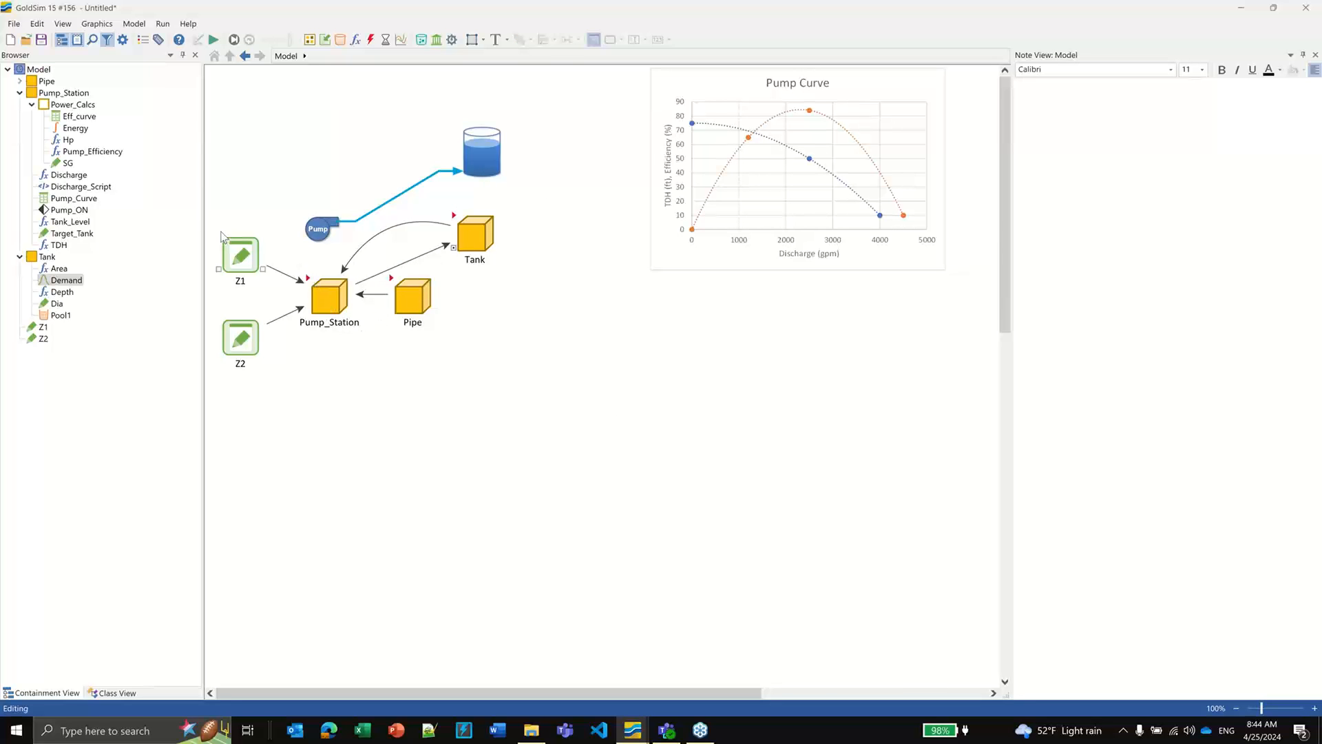
Step: Move the Z1 element next to the pump graphic and place Z2 directly above Z1
left_click(242, 339)
left_click(238, 261)
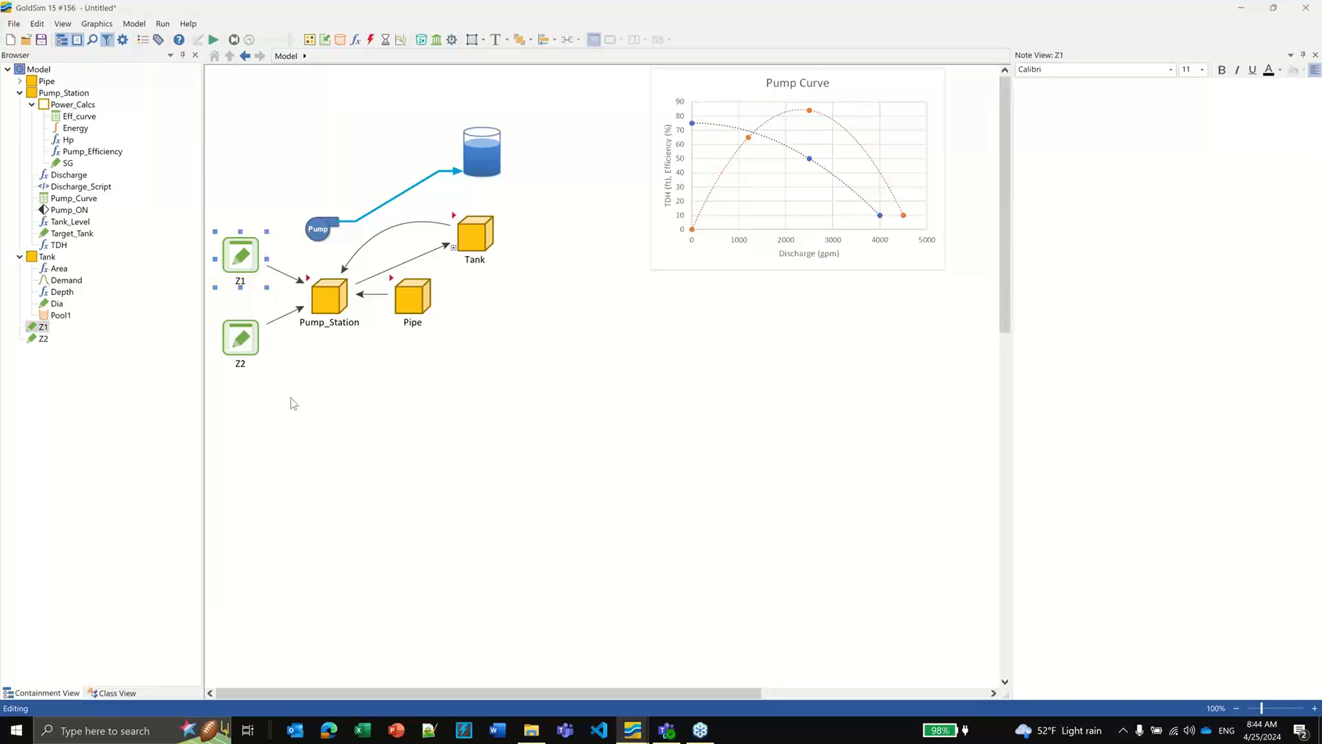
left_click_drag(292, 403, 165, 180)
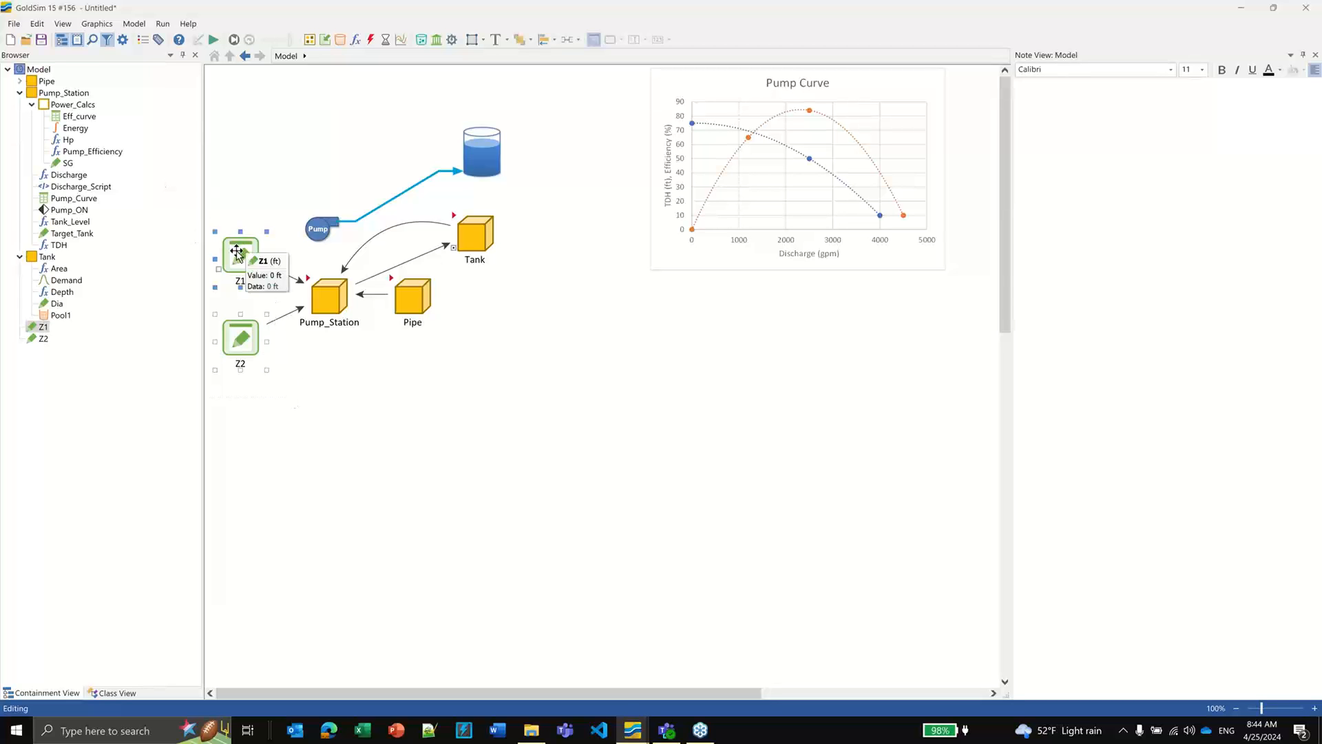
left_click(335, 376)
left_click_drag(239, 339, 536, 161)
left_click_drag(239, 259, 268, 234)
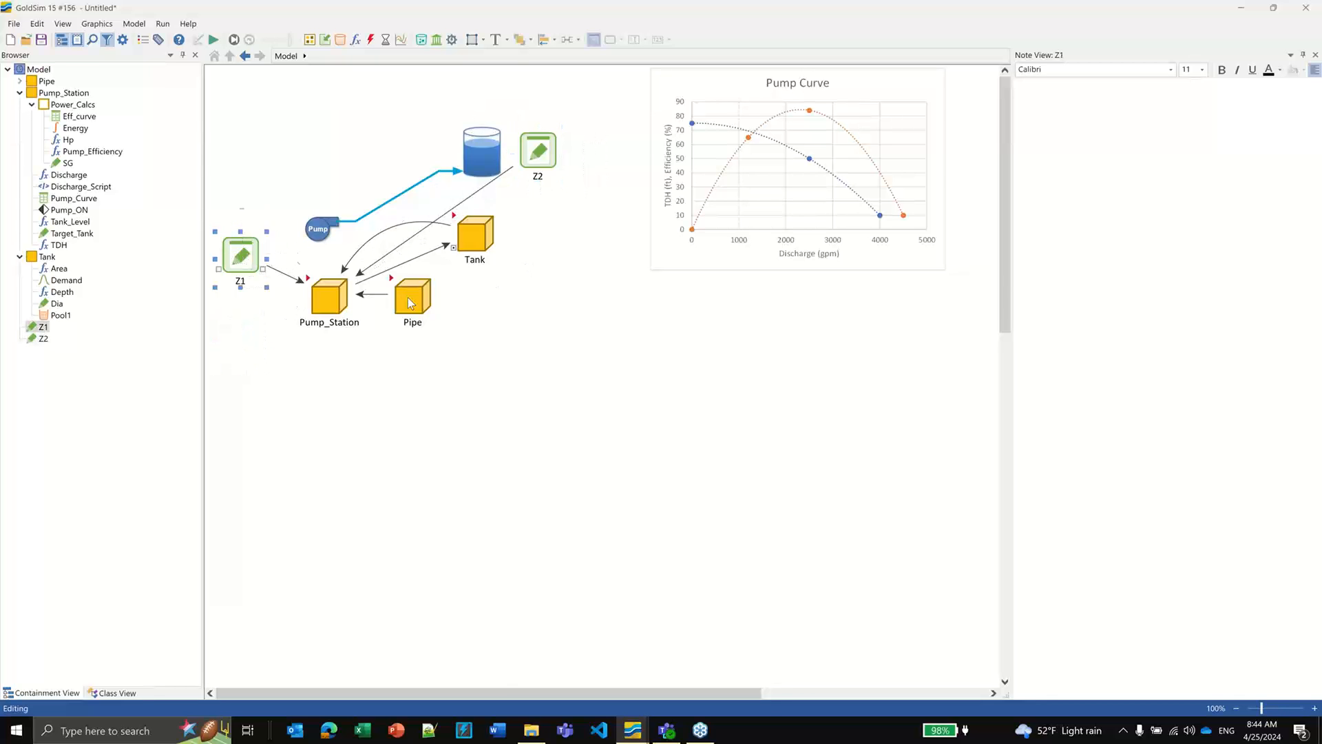
left_click(448, 293)
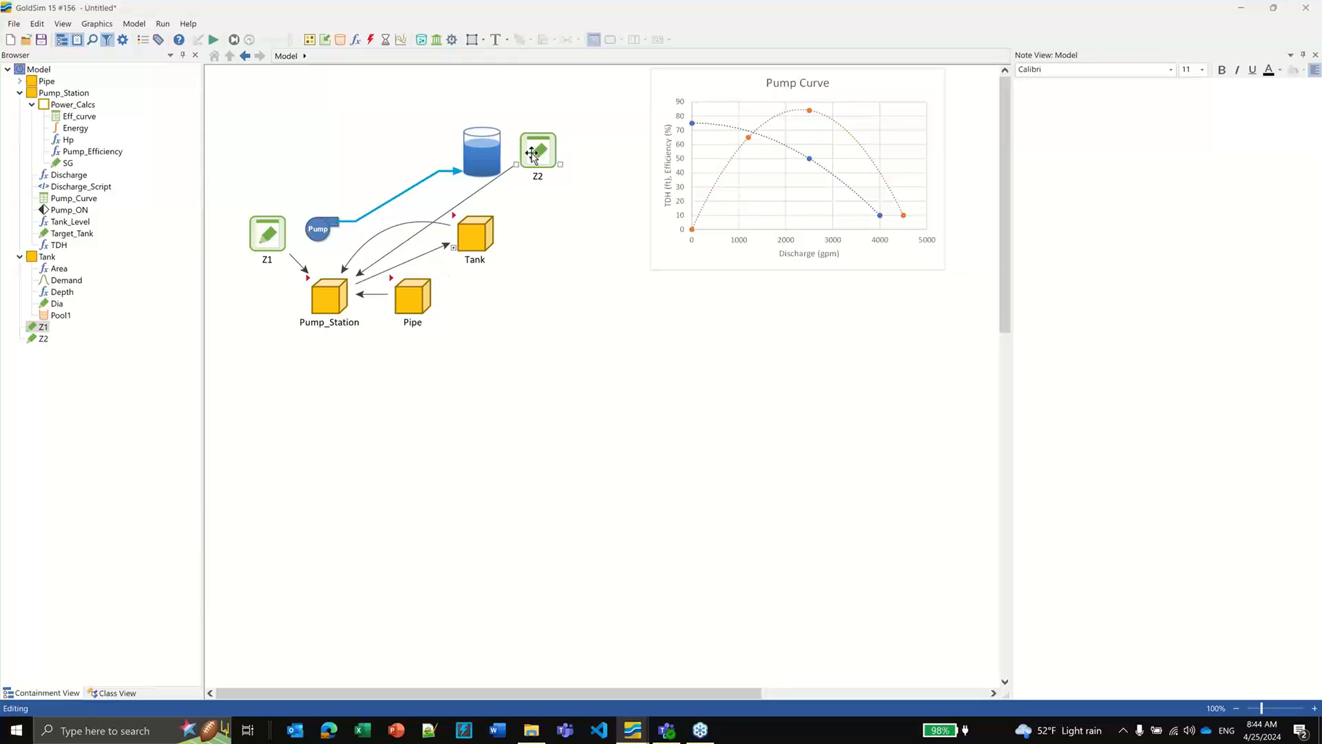
left_click_drag(534, 150, 266, 141)
left_click(278, 405)
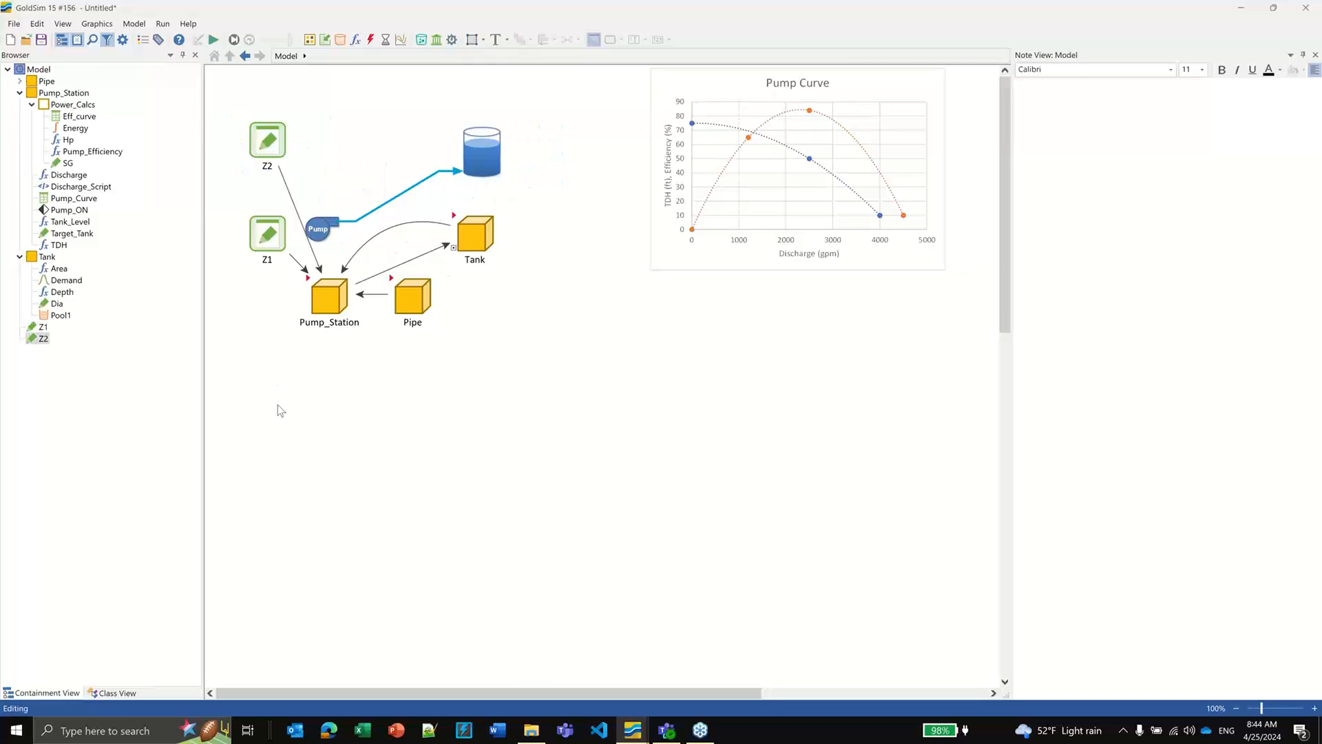
Step: Move the Z1 and Z2 elements together into the Pump_Station container
left_click_drag(224, 293, 322, 94)
left_click_drag(271, 142, 325, 296)
left_click(442, 412)
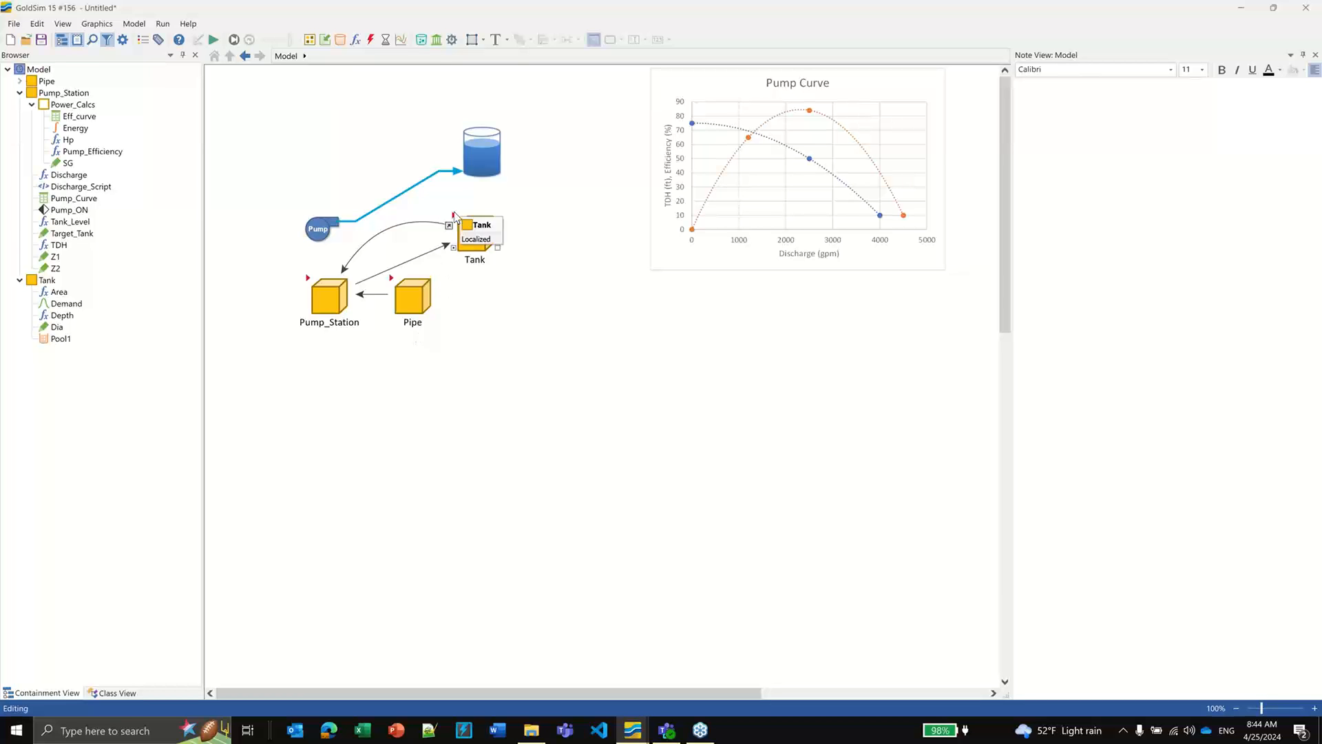
Step: Open Pump_Station and add a Discrete Change element named Add_Demand_Charge above Pump_Curve
double_click(307, 285)
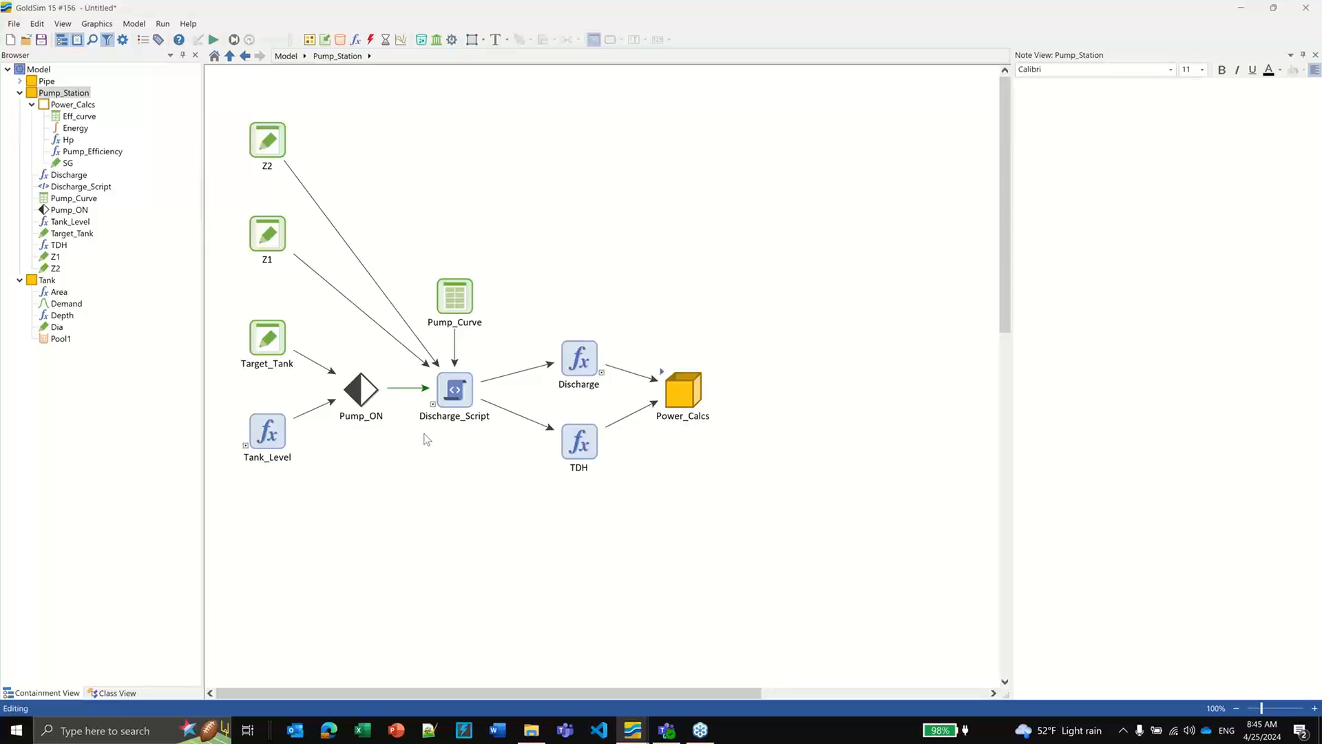
left_click(370, 40)
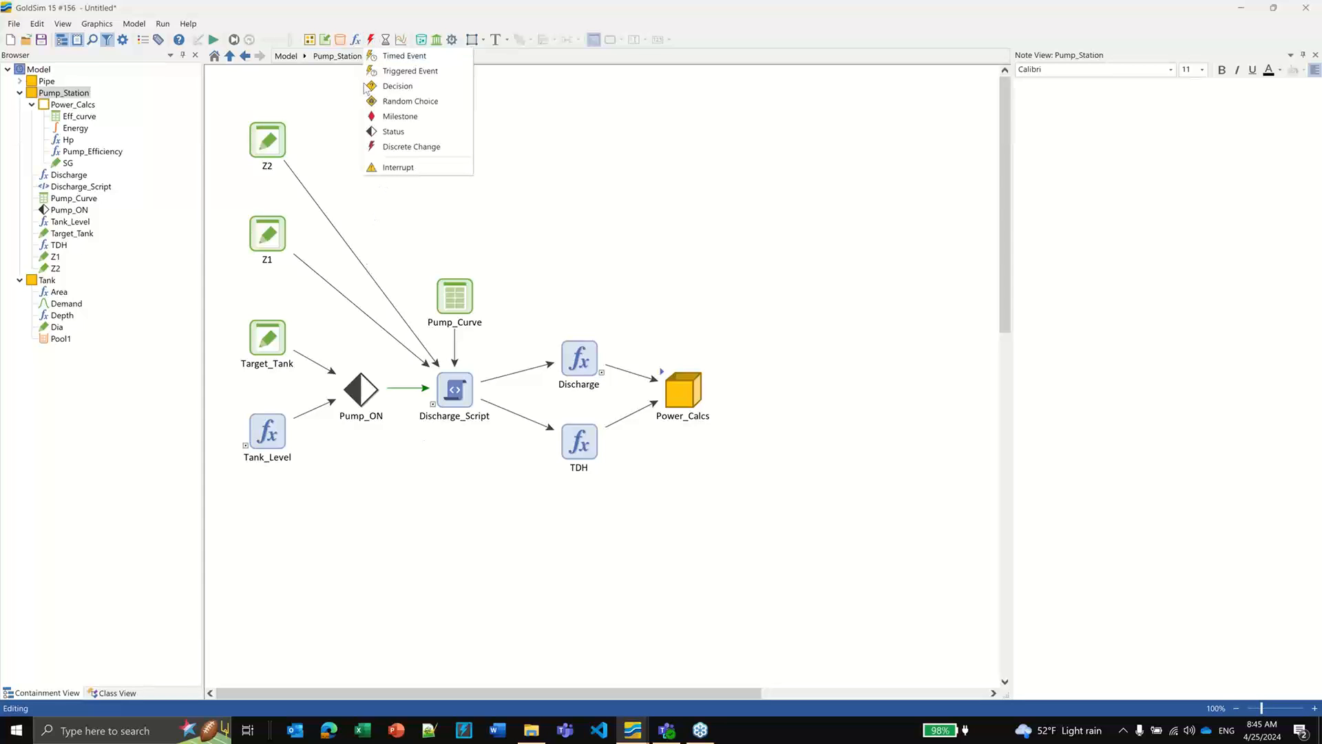
left_click(411, 146)
left_click(465, 148)
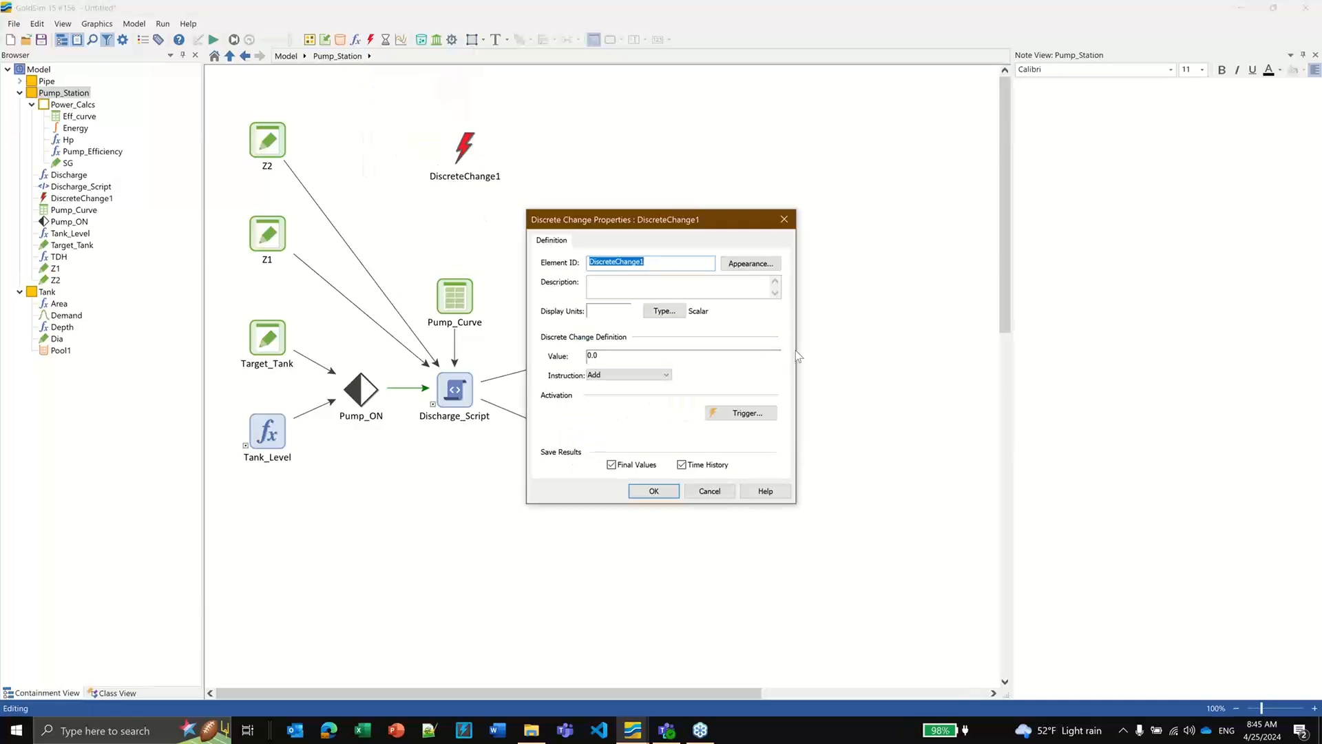
type("Add_Demand_Charge")
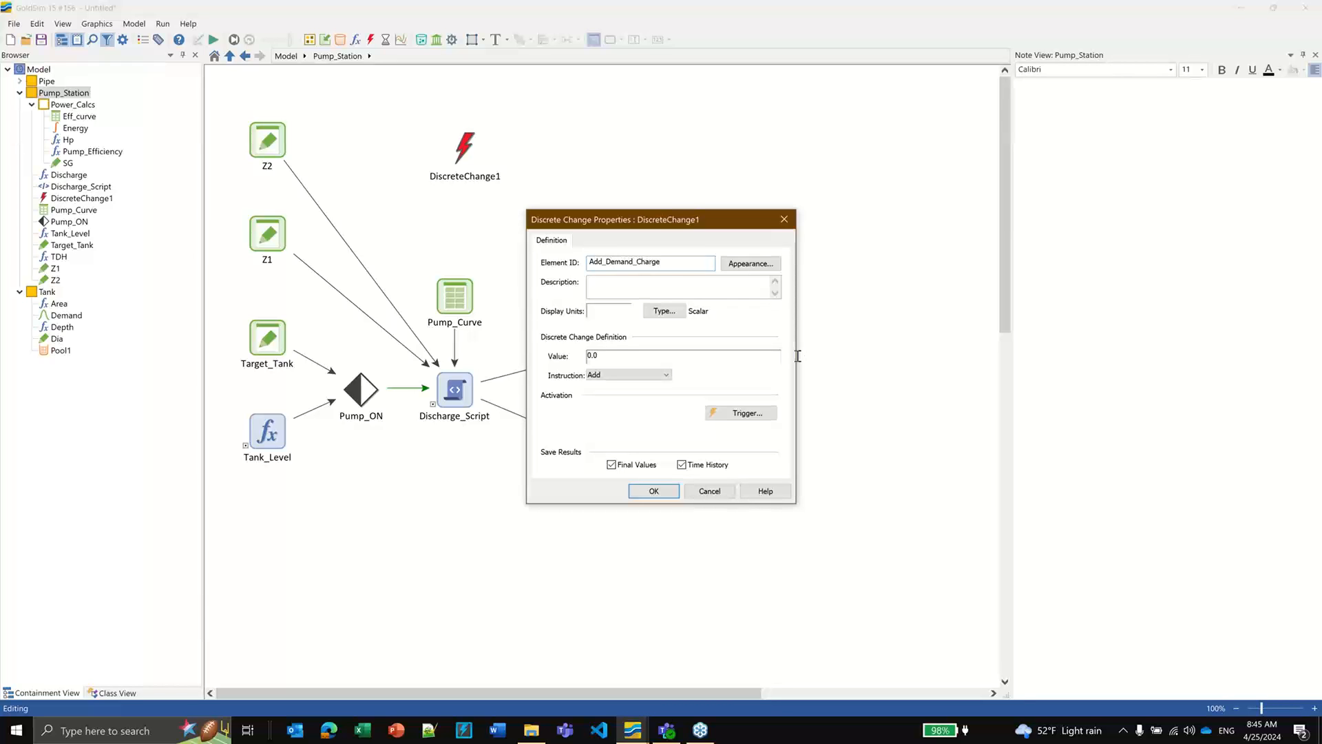
Step: Set the display units of Add_Demand_Charge to $ and its value to 1000 $
left_click(610, 311)
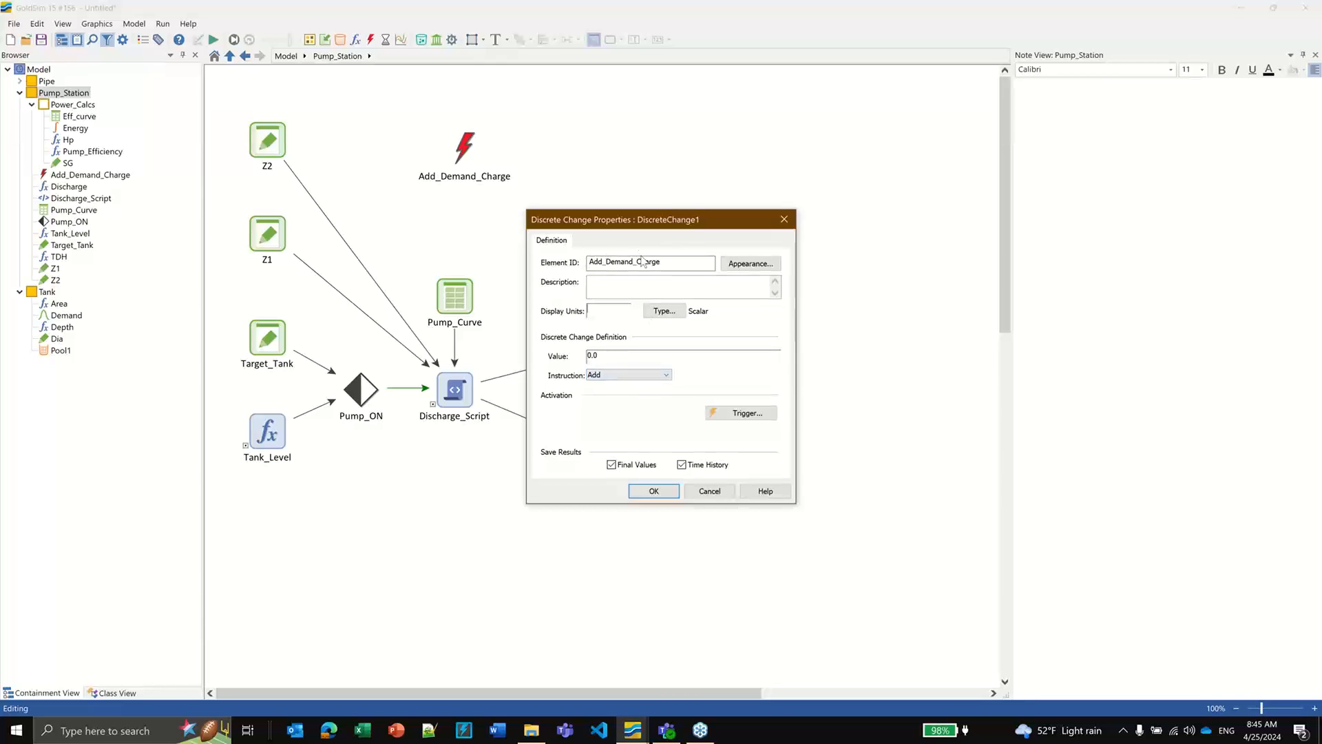
type("$")
left_click(592, 356)
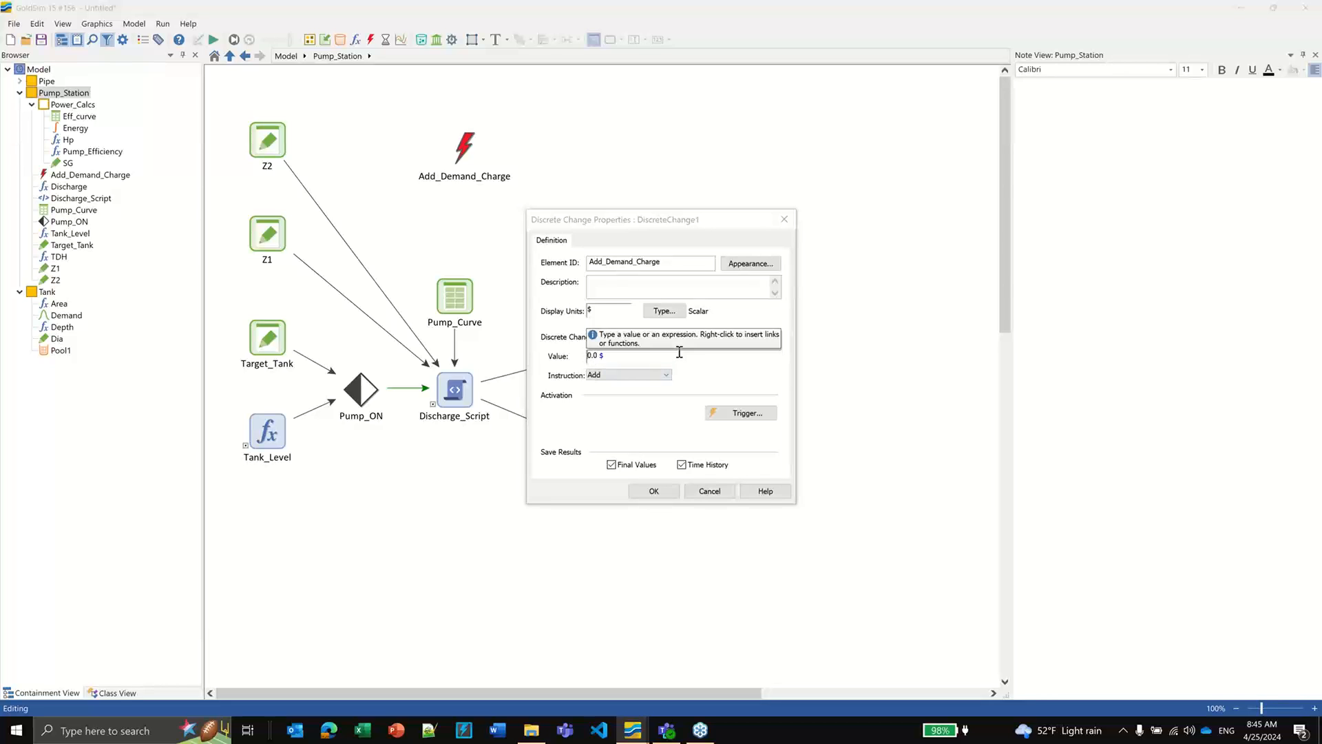
type("100")
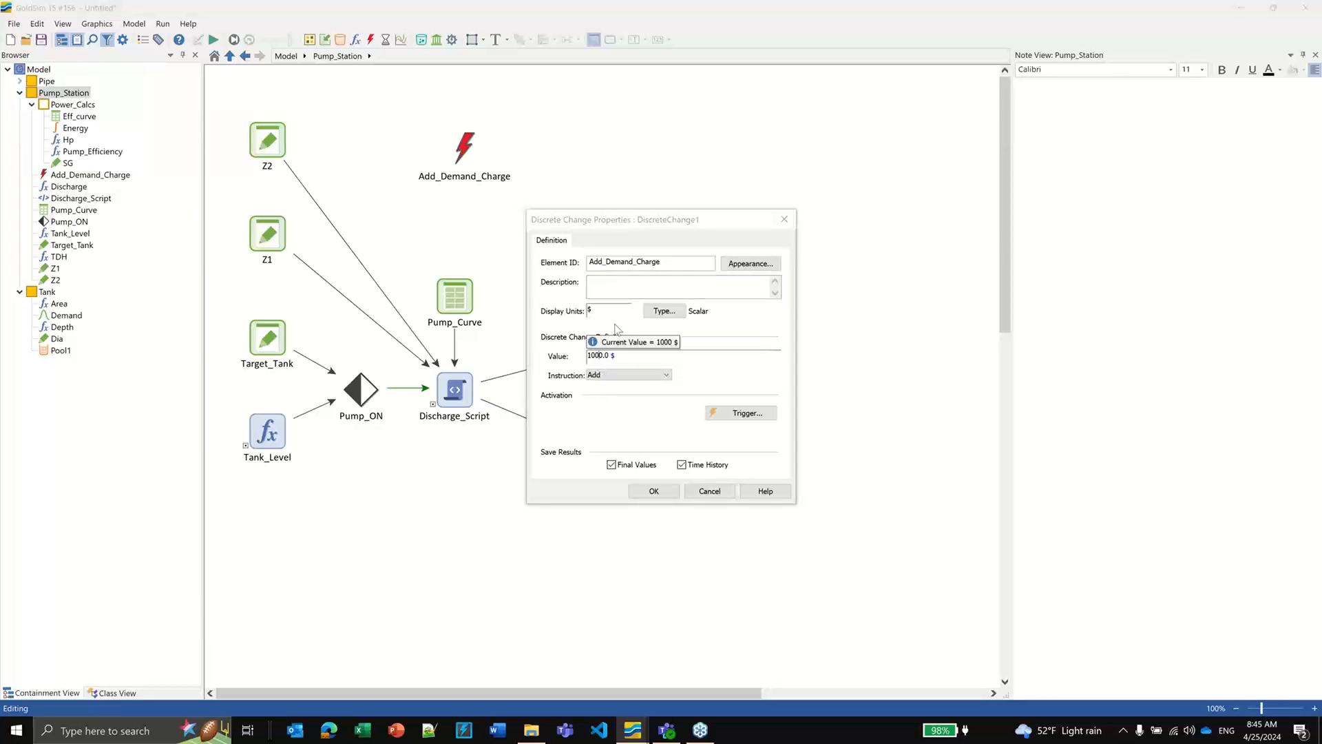
Step: Add an On True trigger based on Pump_ON to the Add_Demand_Charge element and close its properties
left_click(736, 414)
left_click(495, 407)
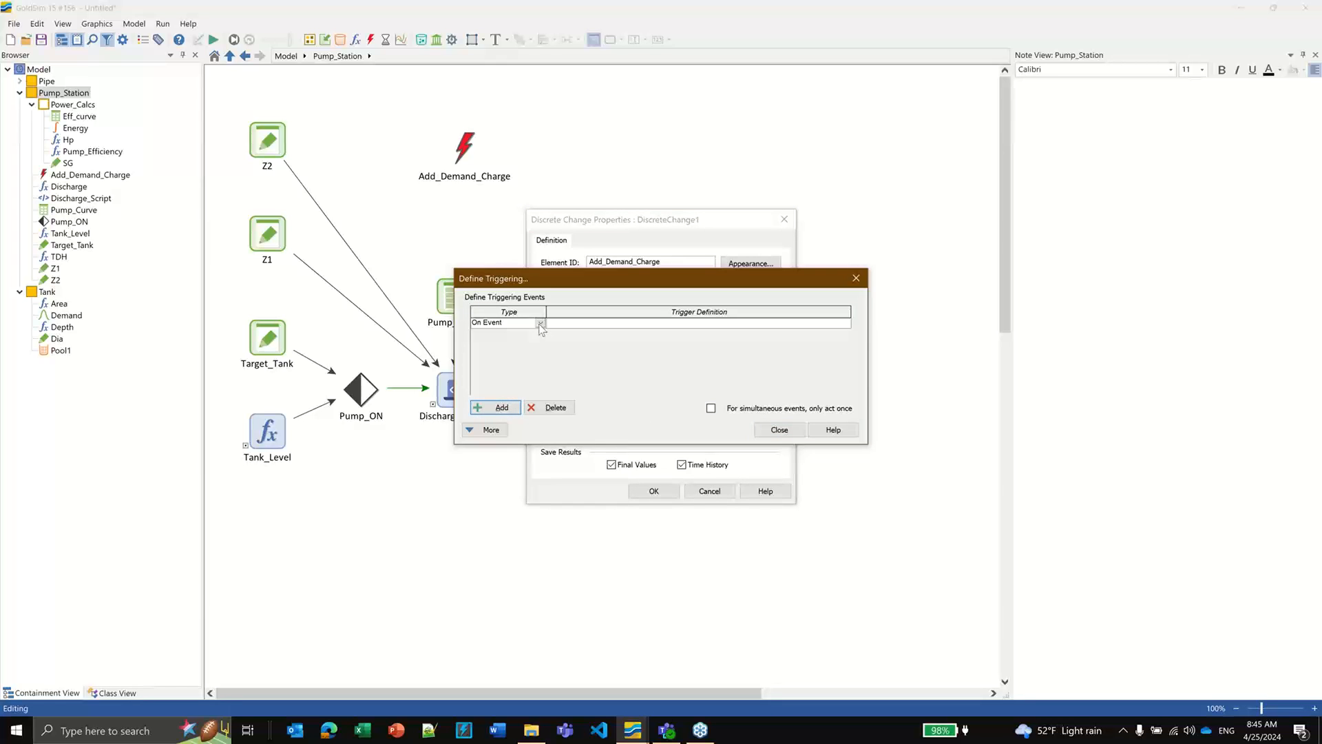
left_click(540, 323)
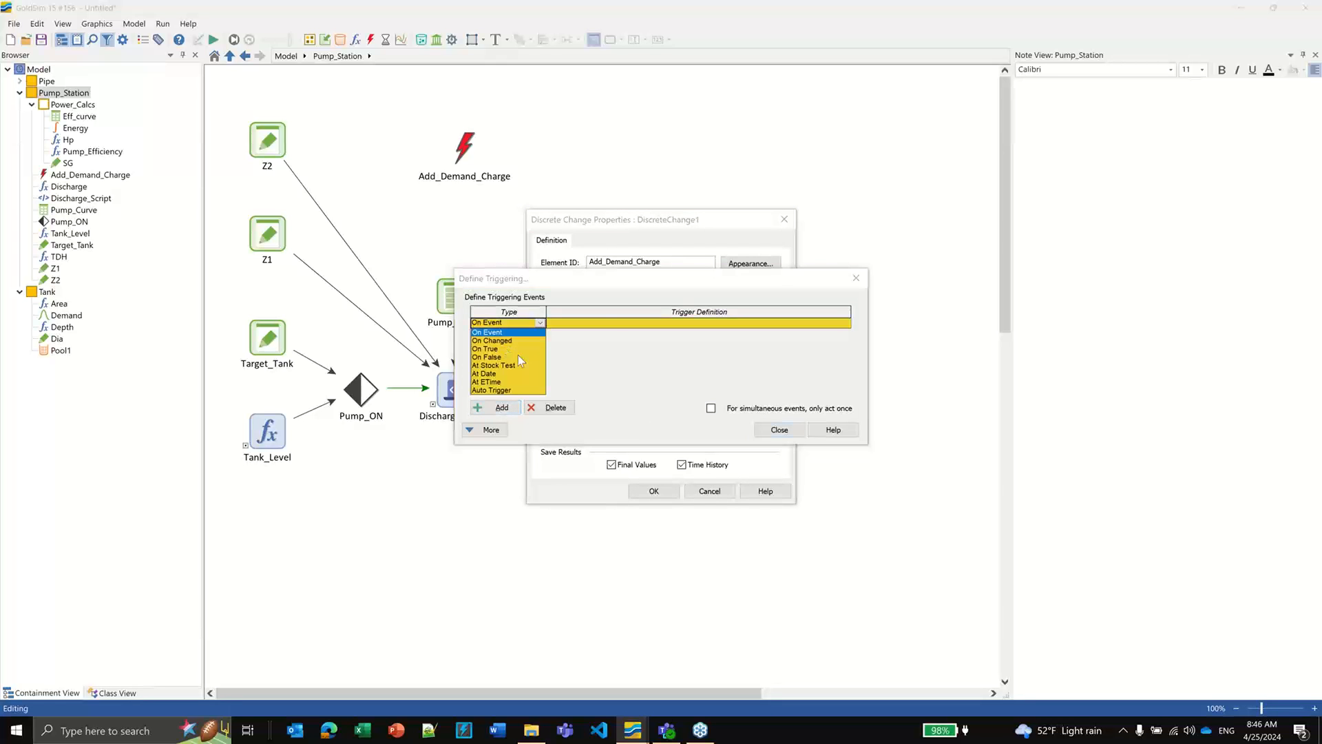
left_click(513, 350)
left_click(601, 322)
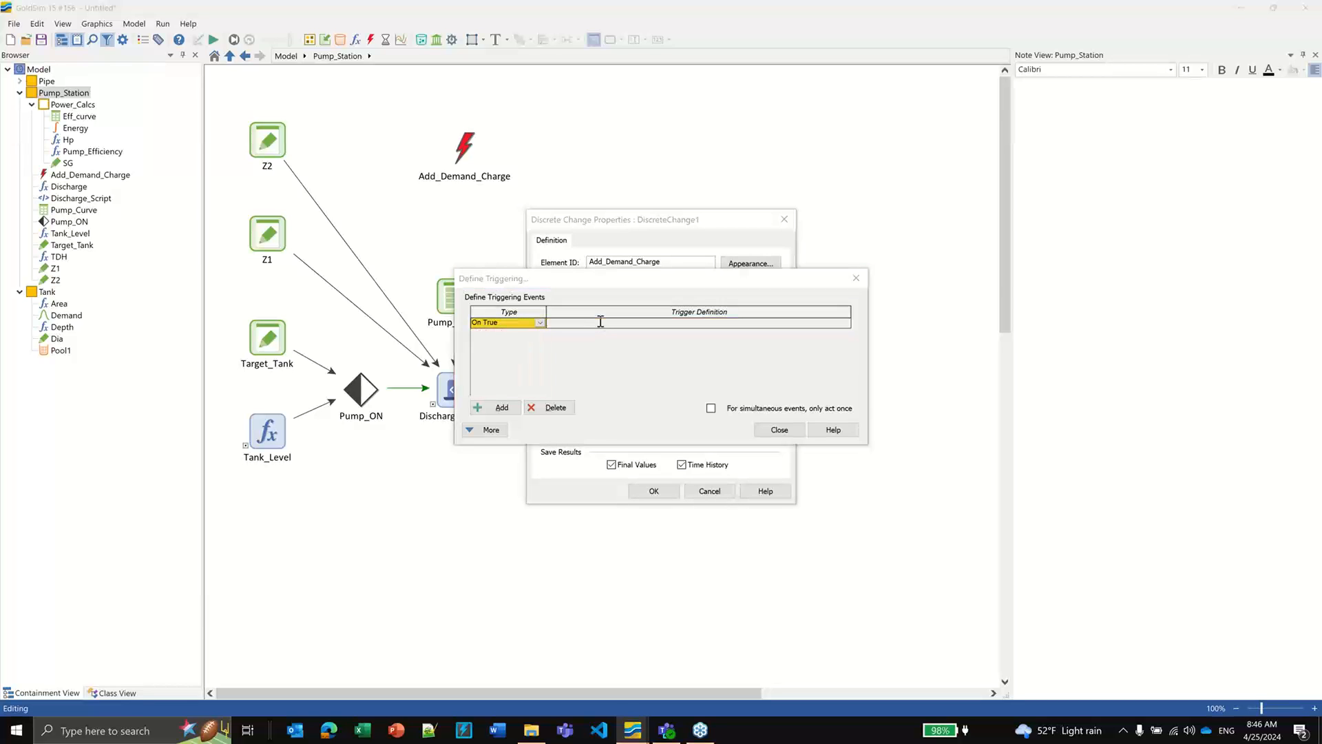
type("pu")
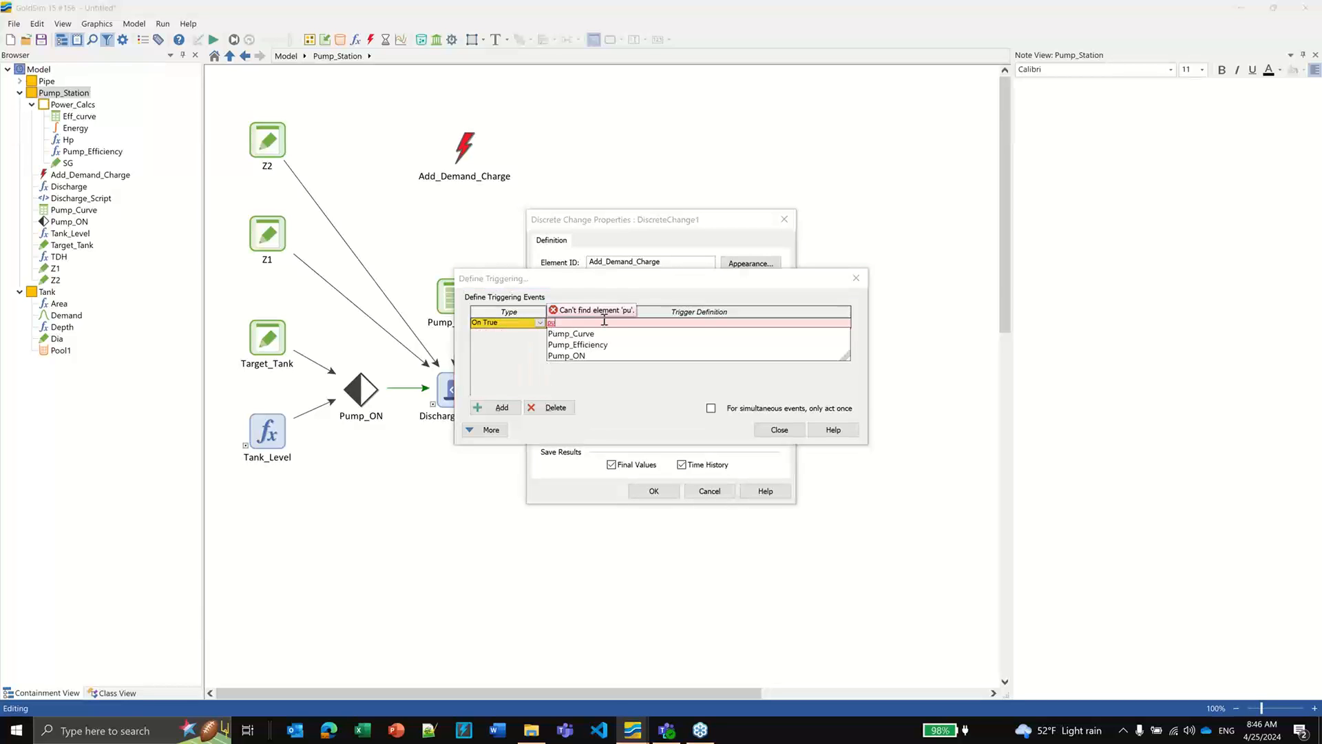
left_click(598, 355)
left_click(780, 430)
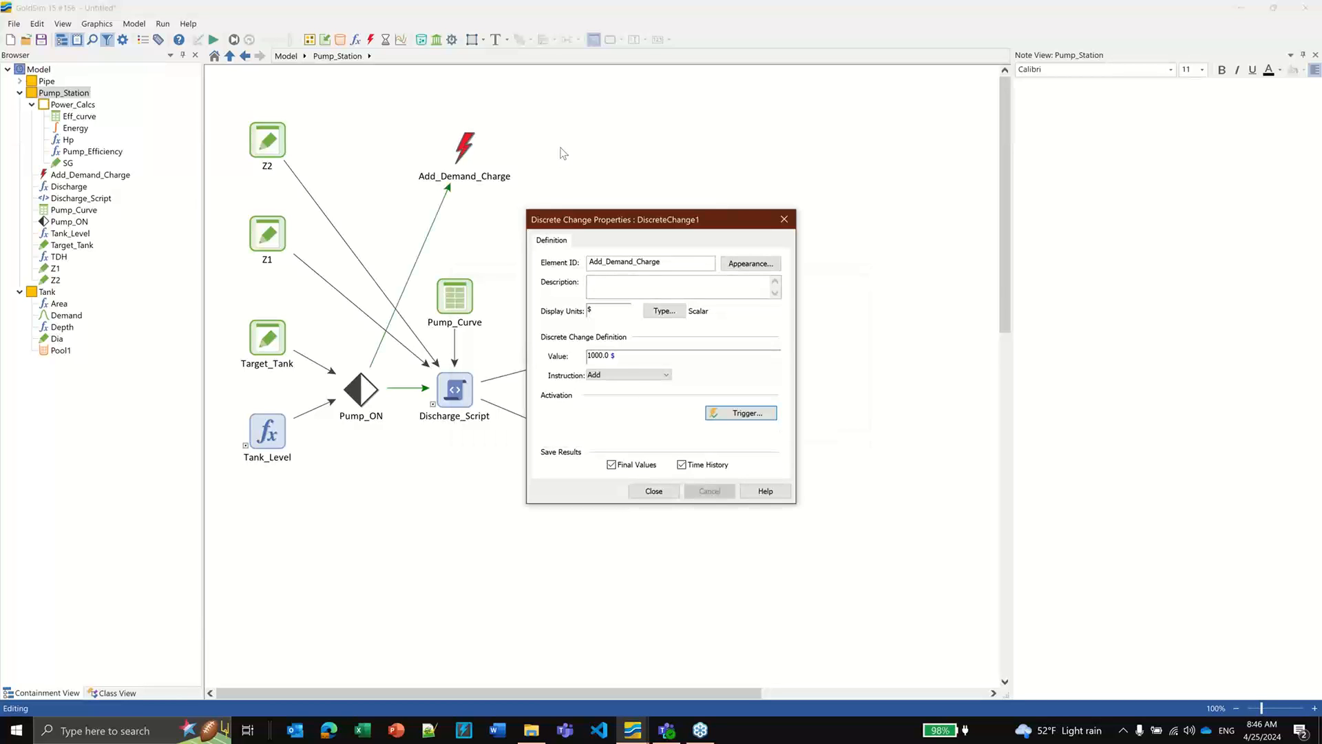
left_click(651, 490)
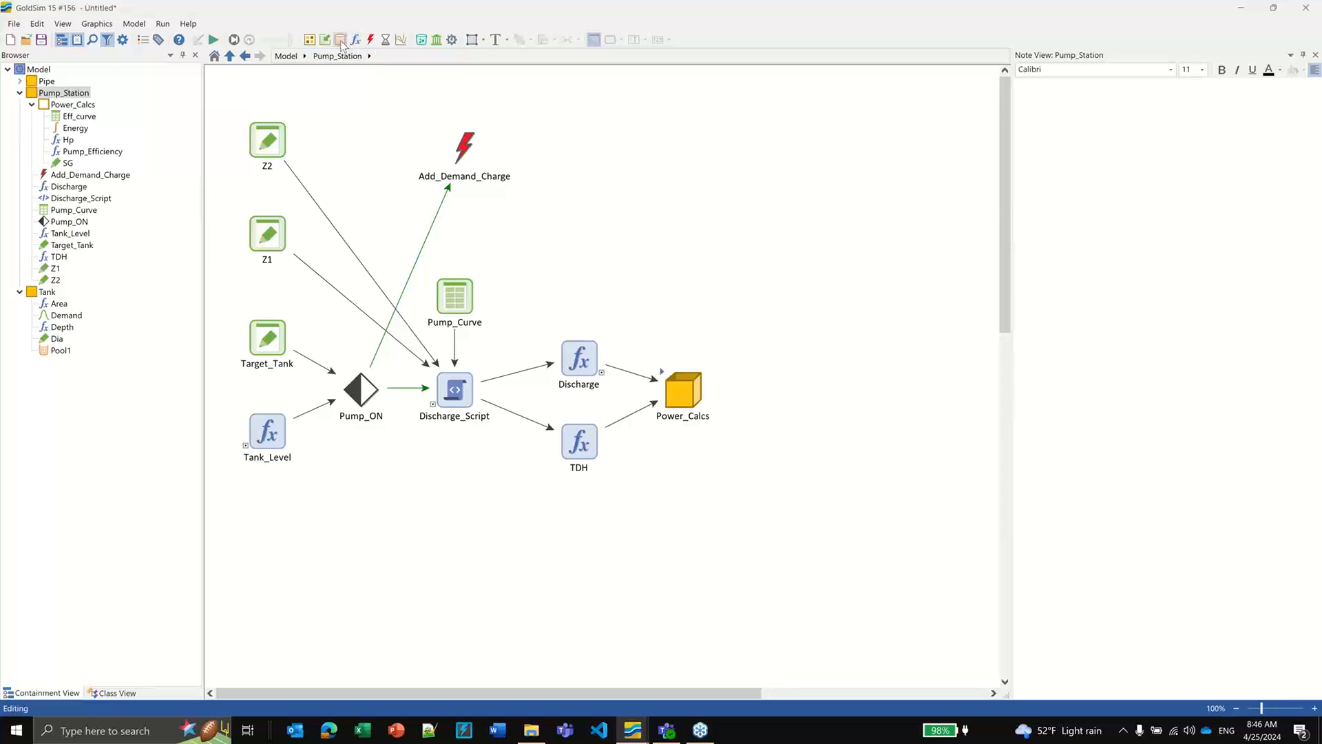
Step: Enable the Financial module for the model, review its element types and return to the model's top level
left_click(340, 40)
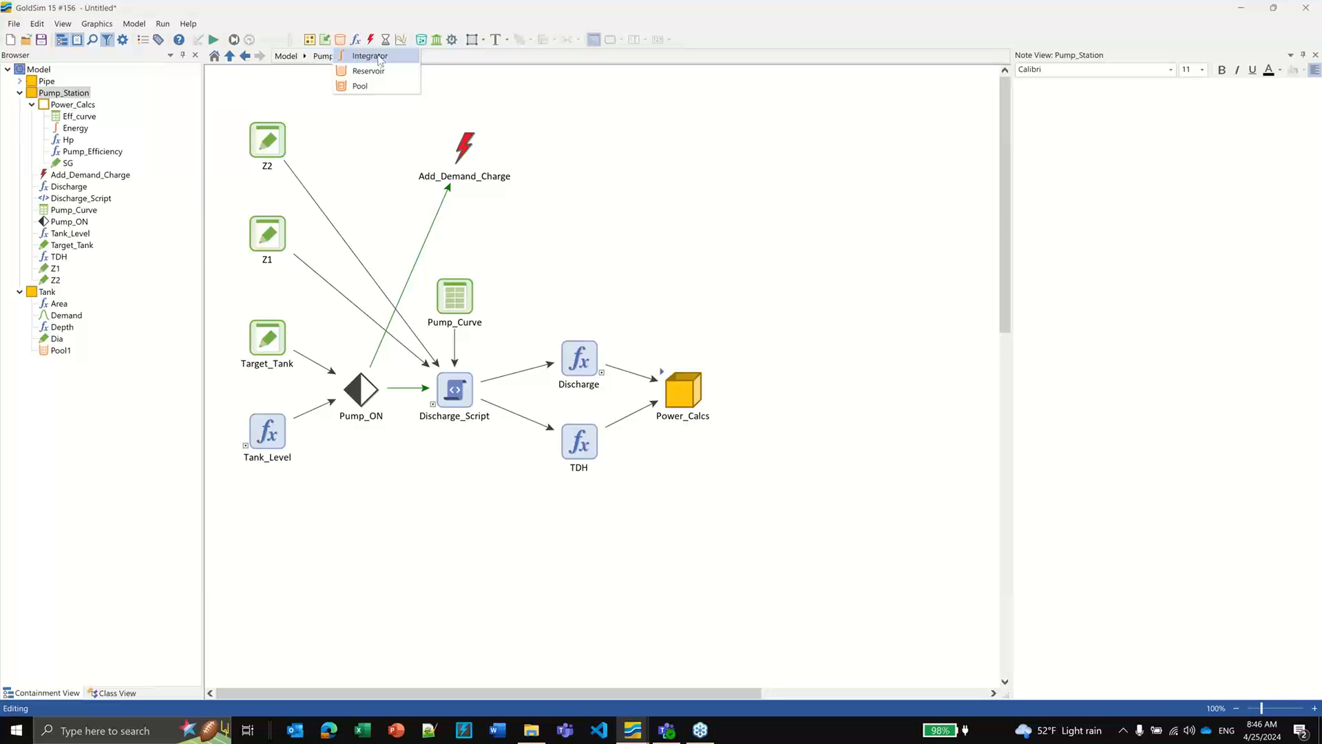
left_click(437, 40)
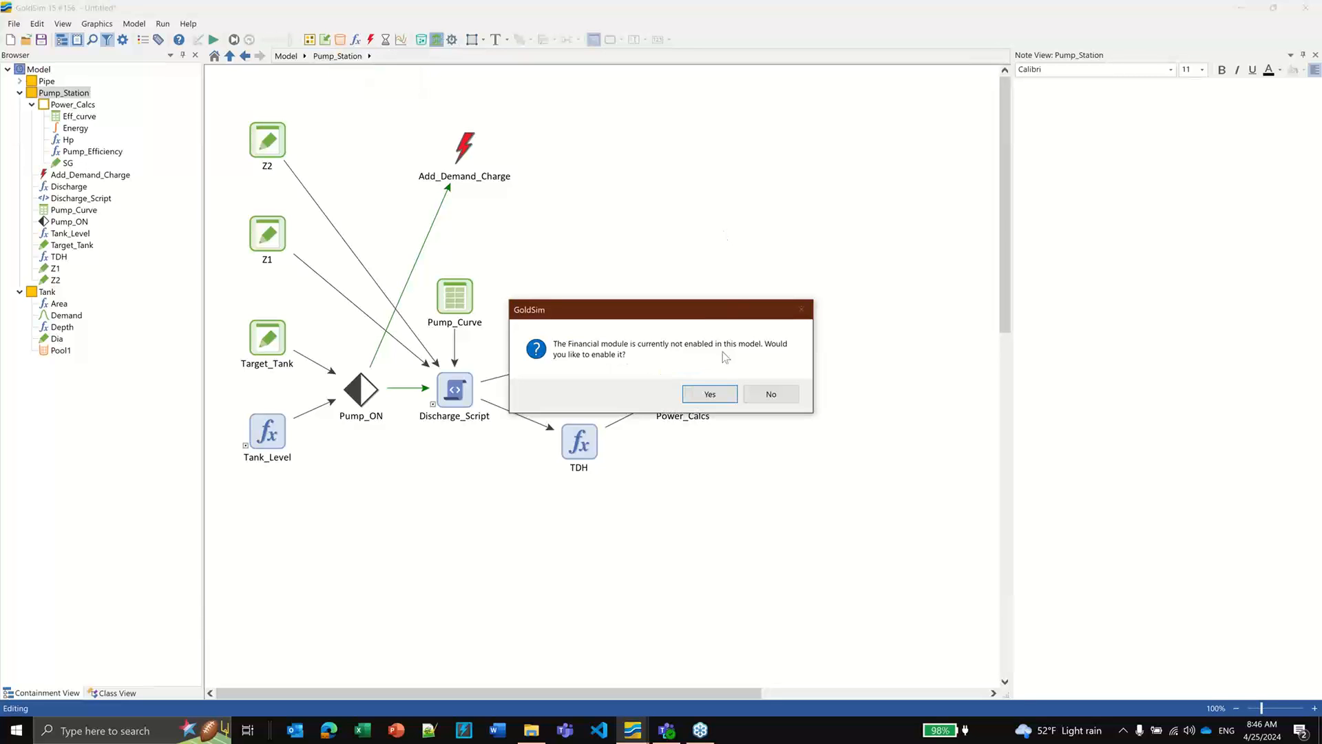
left_click(716, 395)
left_click(439, 43)
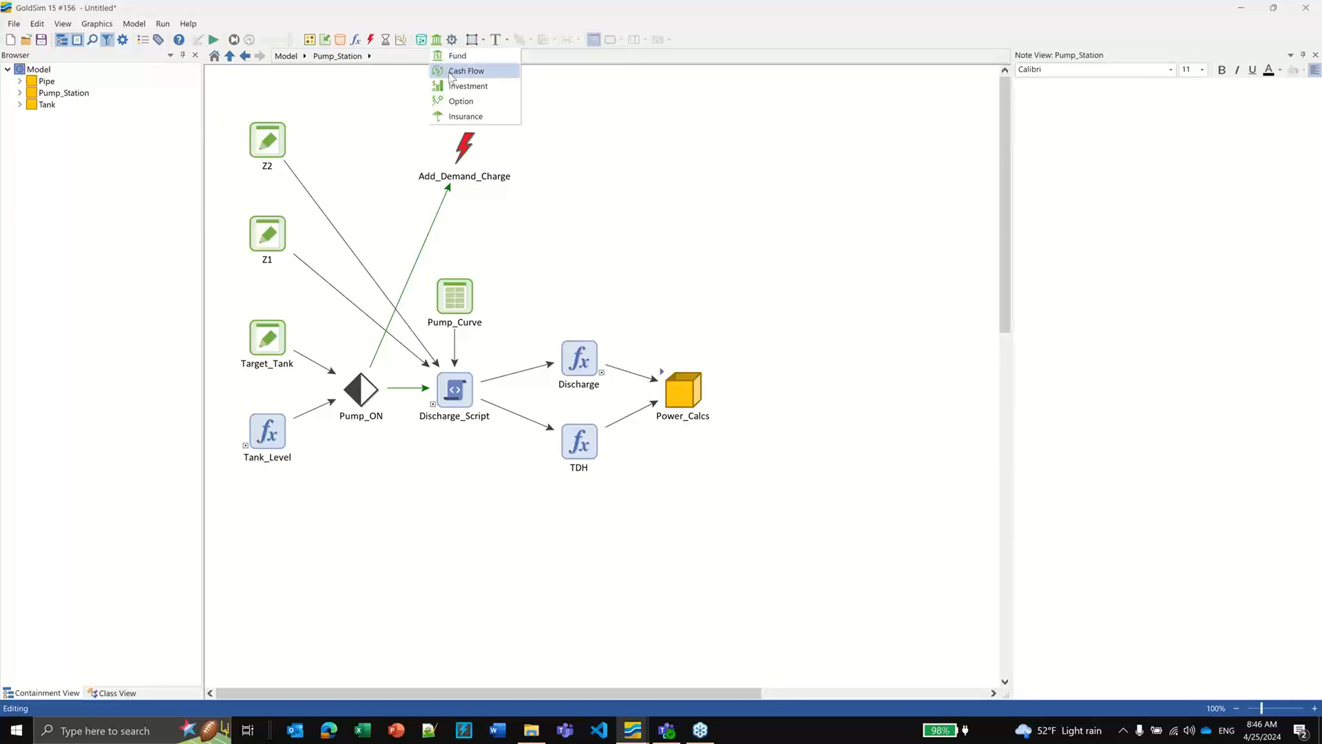
left_click(451, 72)
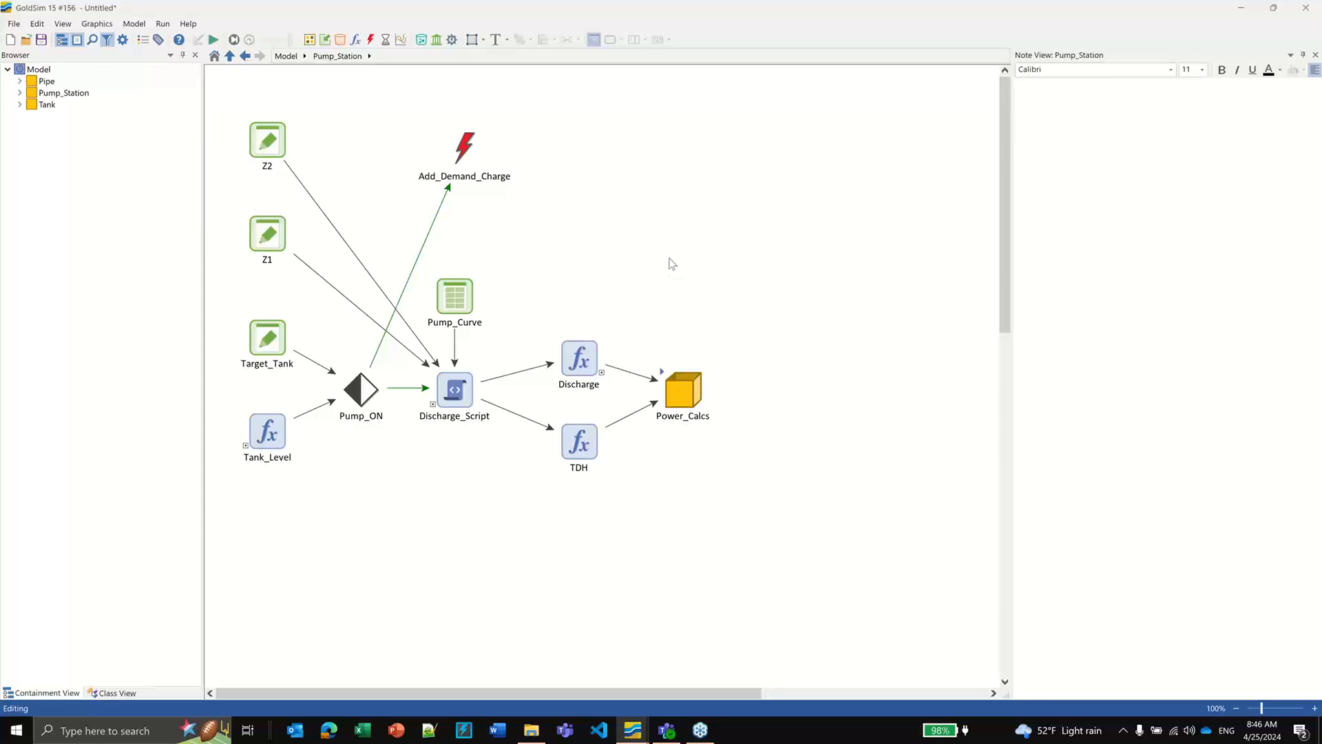
left_click(285, 56)
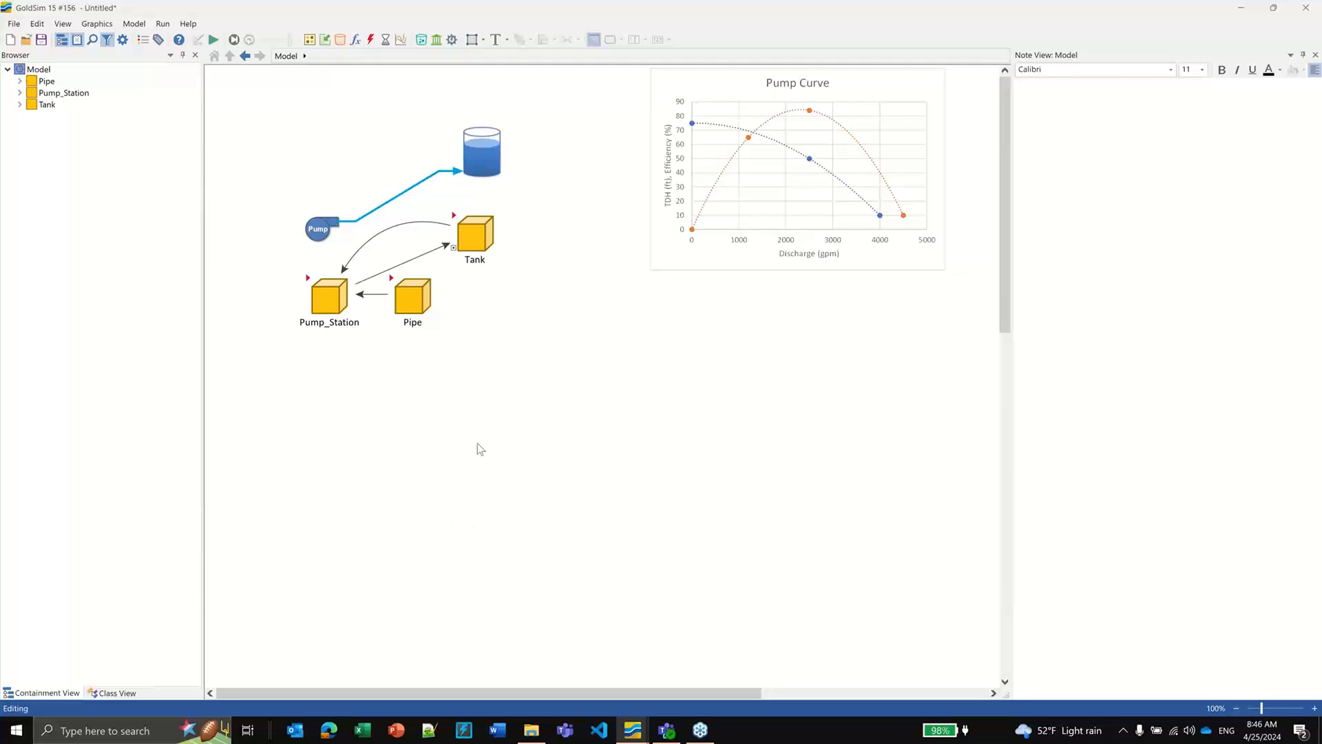
Step: Switch to Edge, open the Webinars page in the GoldSim website's learning resources and examine the 2024 Webinar Schedule
left_click(328, 732)
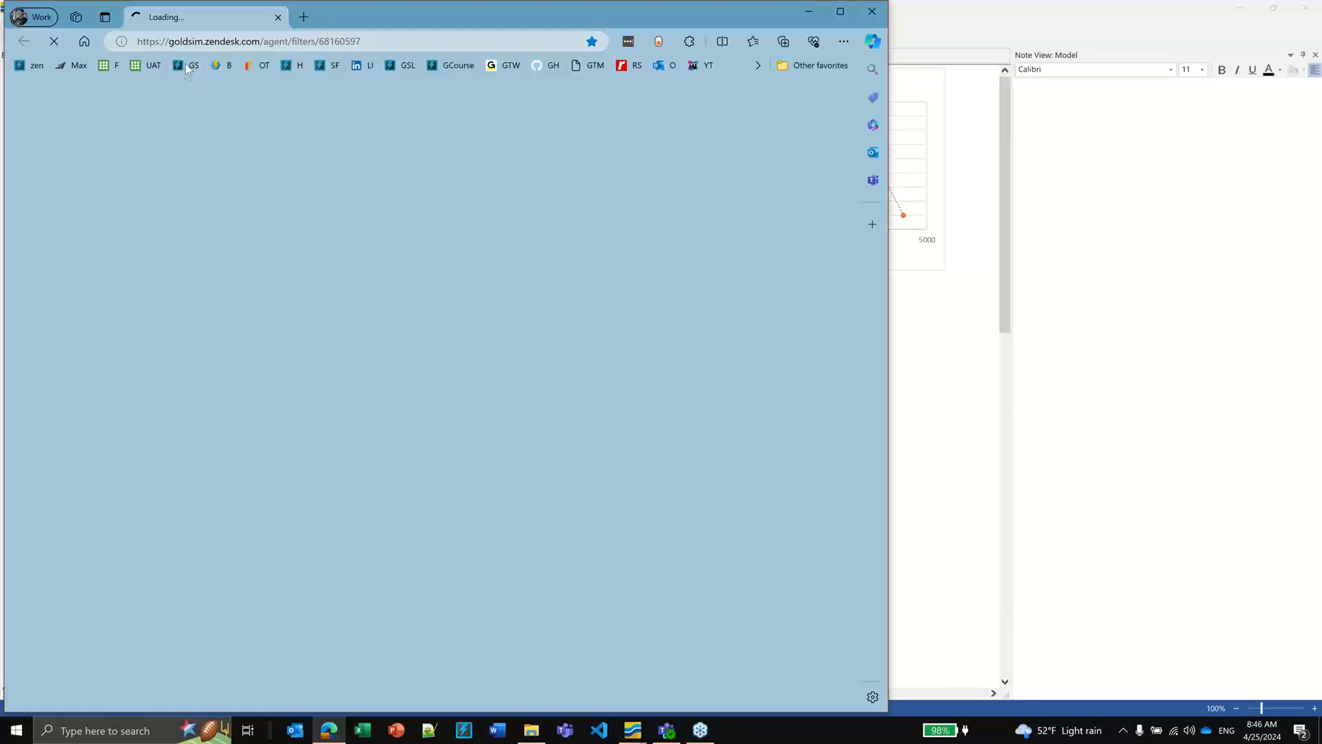
left_click(187, 66)
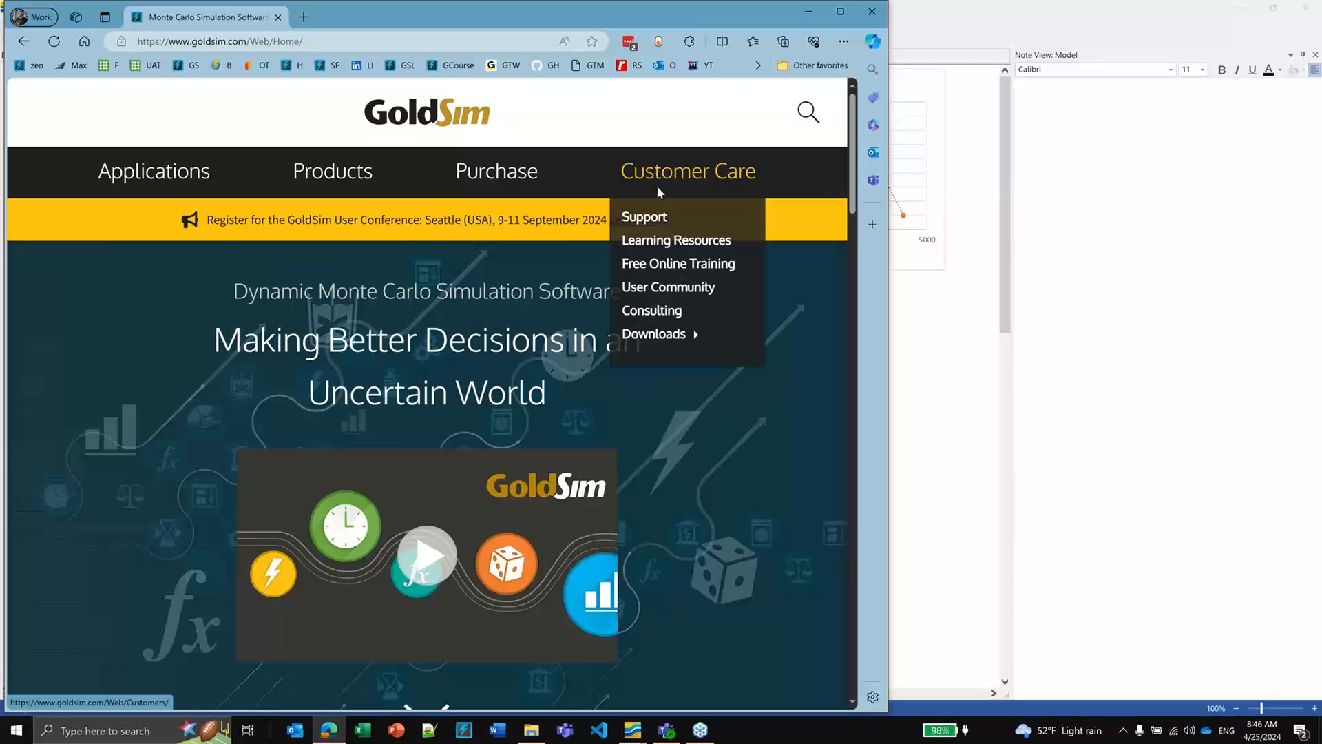
left_click(643, 241)
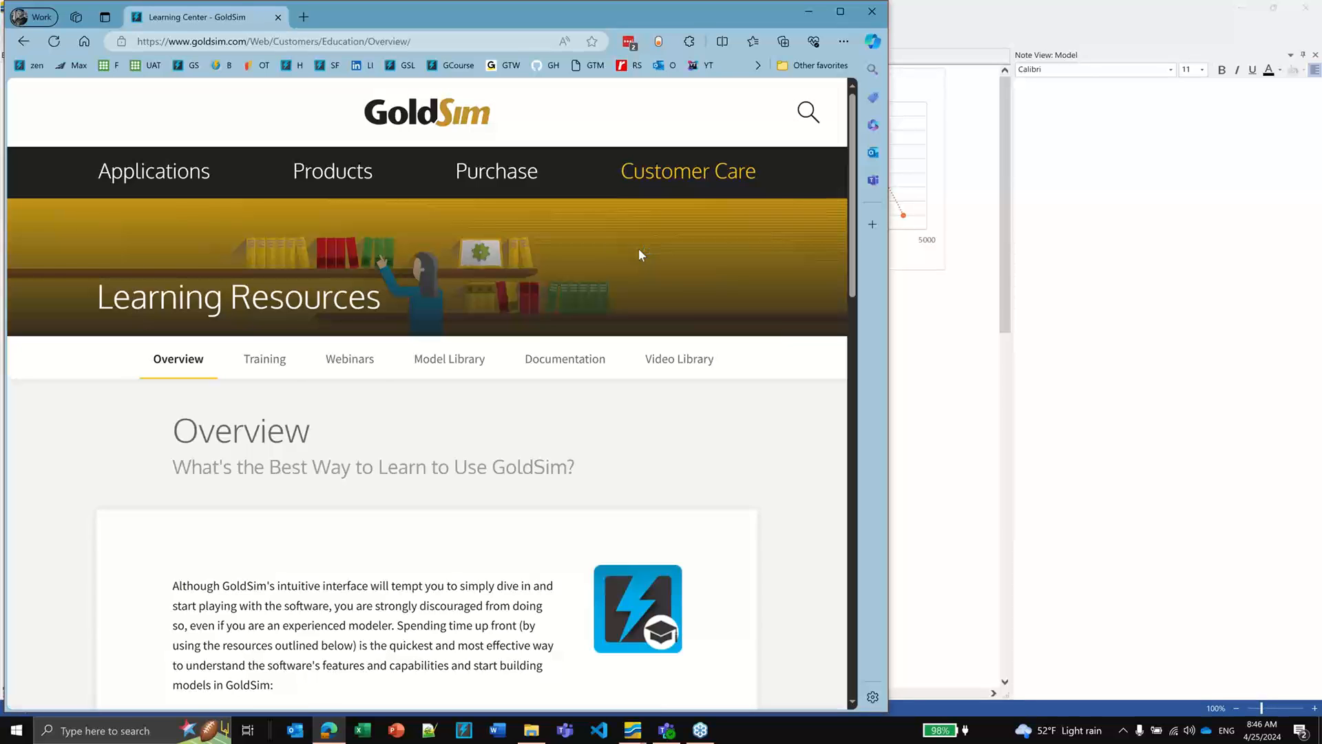
left_click(347, 361)
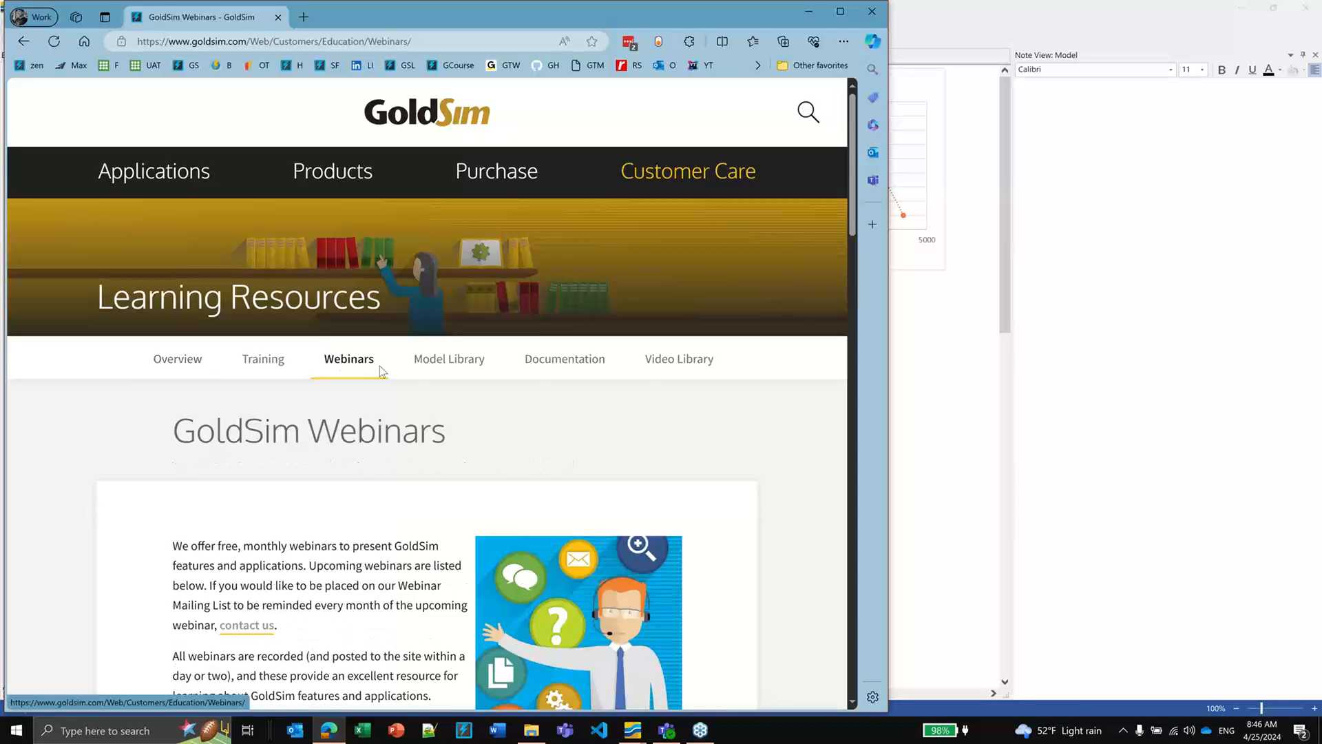
scroll(378, 366, "down", 15)
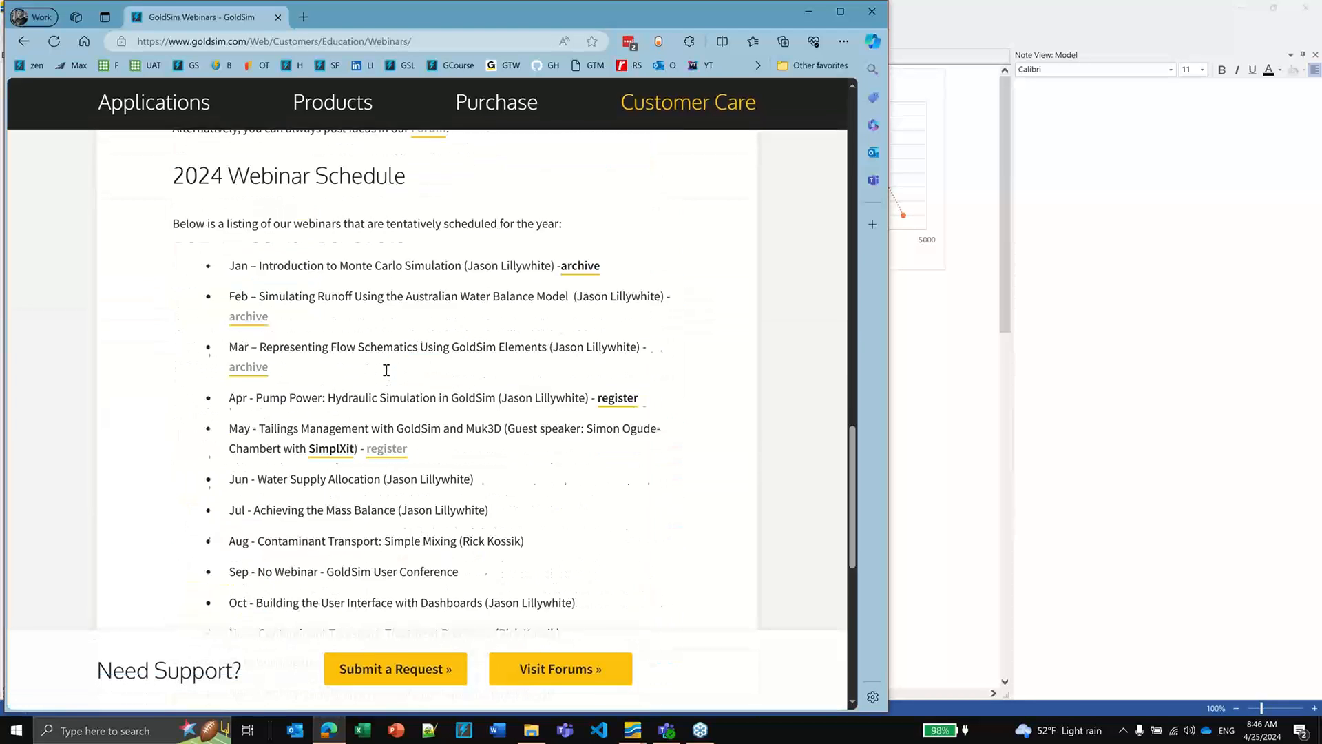
scroll(386, 370, "down", 1)
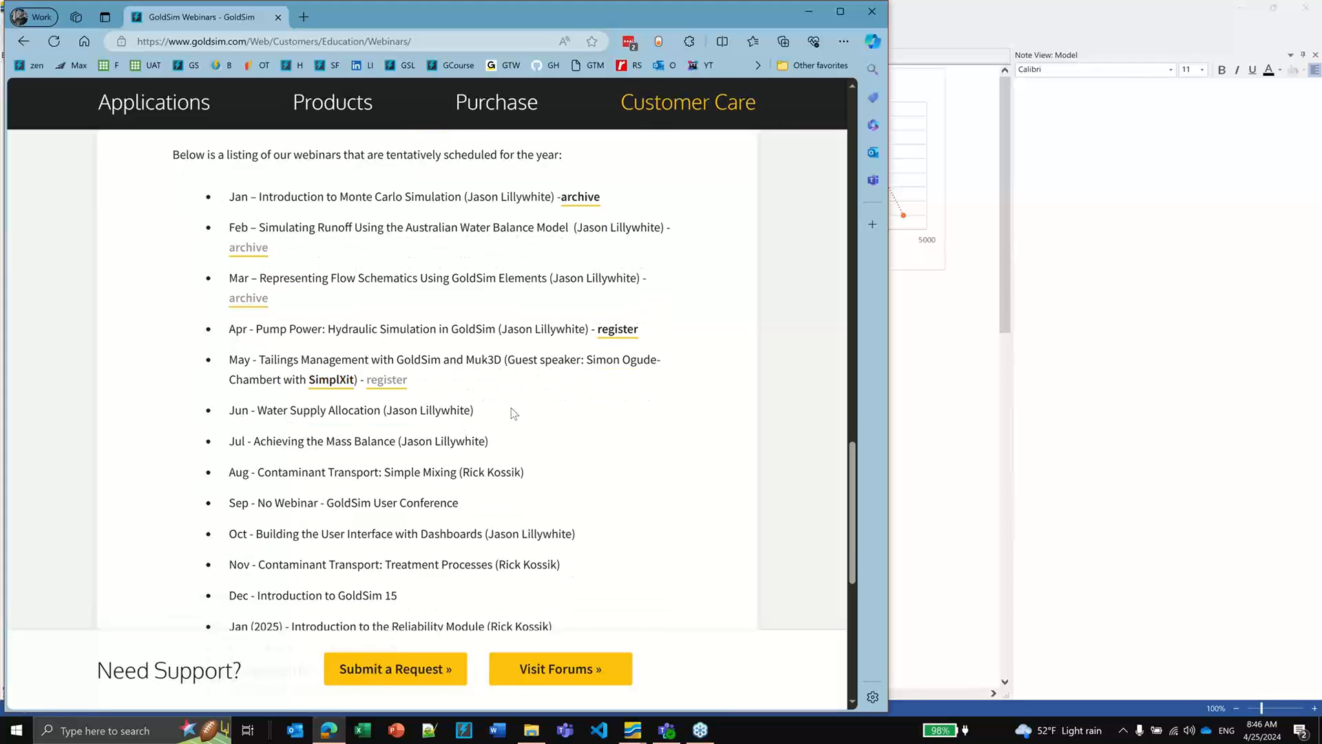